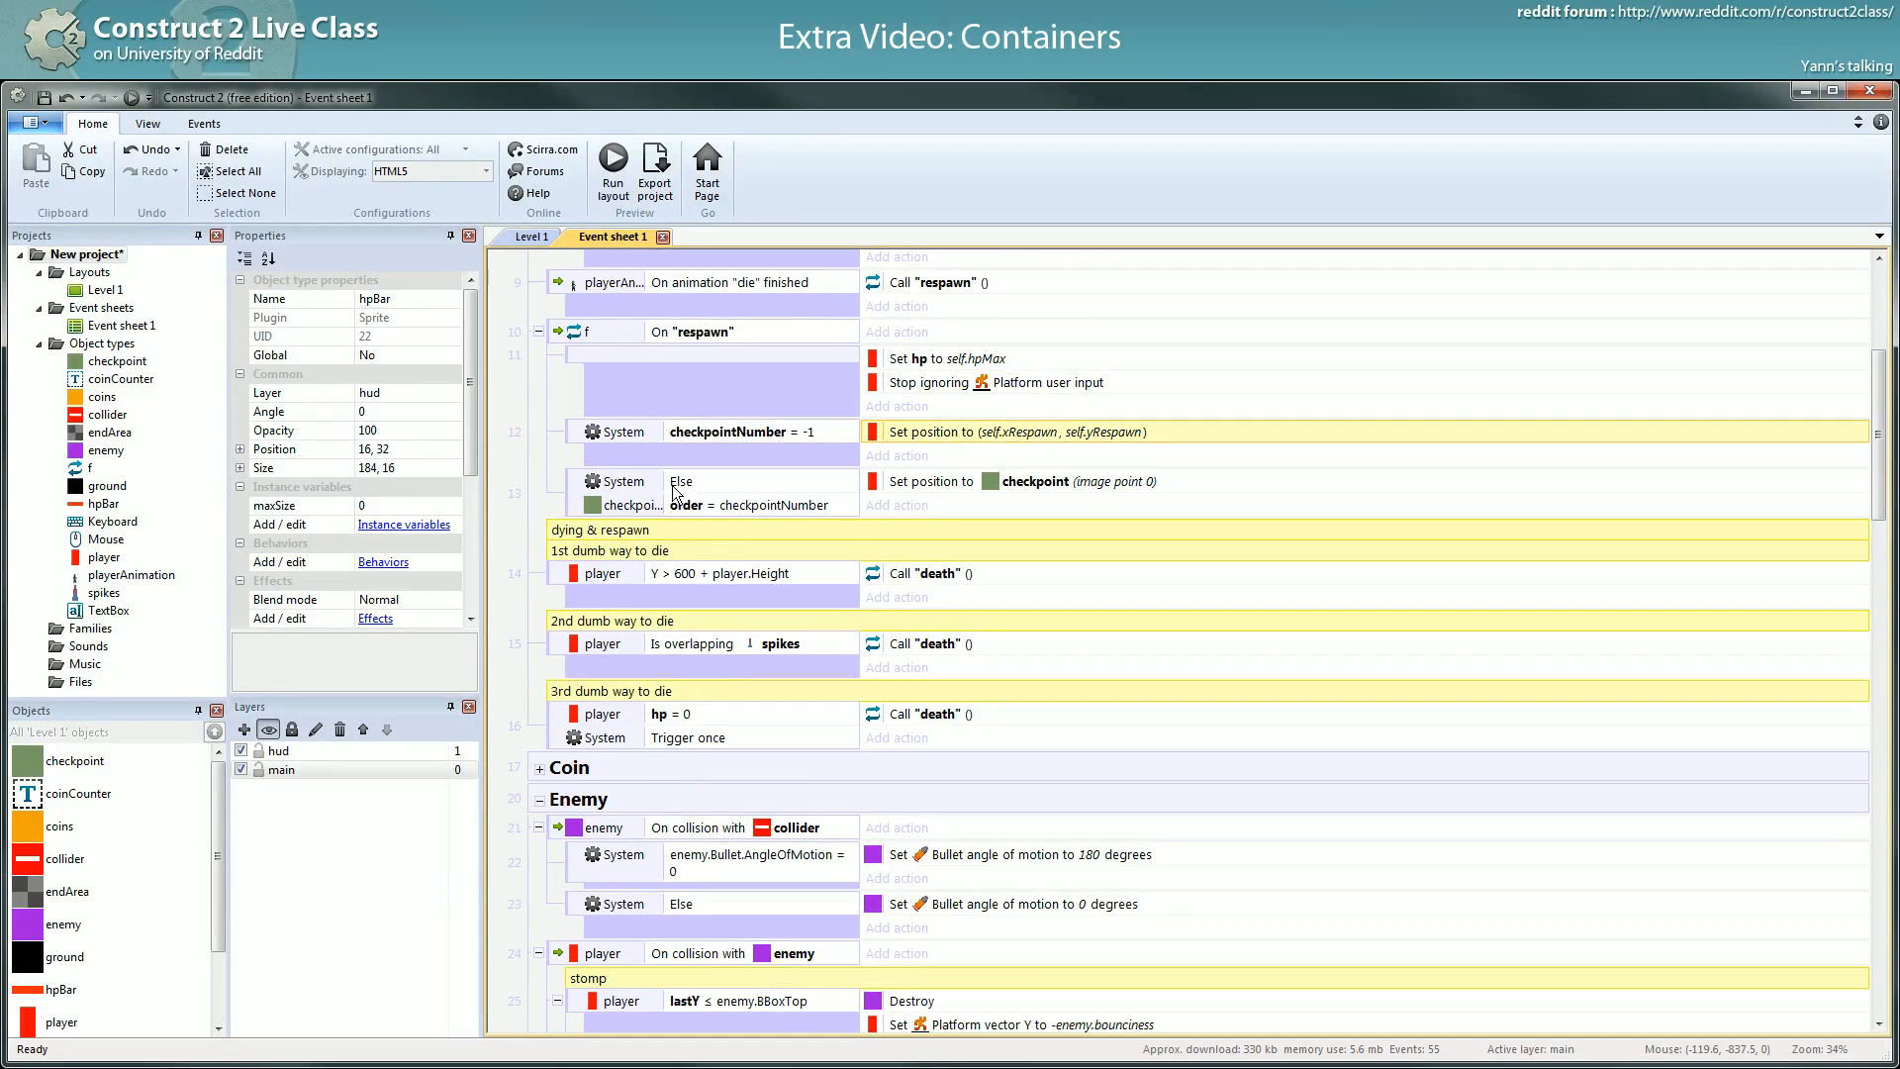
- Move the "dying & respawn" comment to the start of the Dying group, above the On "death" event
{"action": "left_click", "coordinate": [1025, 483]}
{"action": "scroll", "coordinate": [1021, 499], "scroll_direction": "down", "scroll_amount": 1}
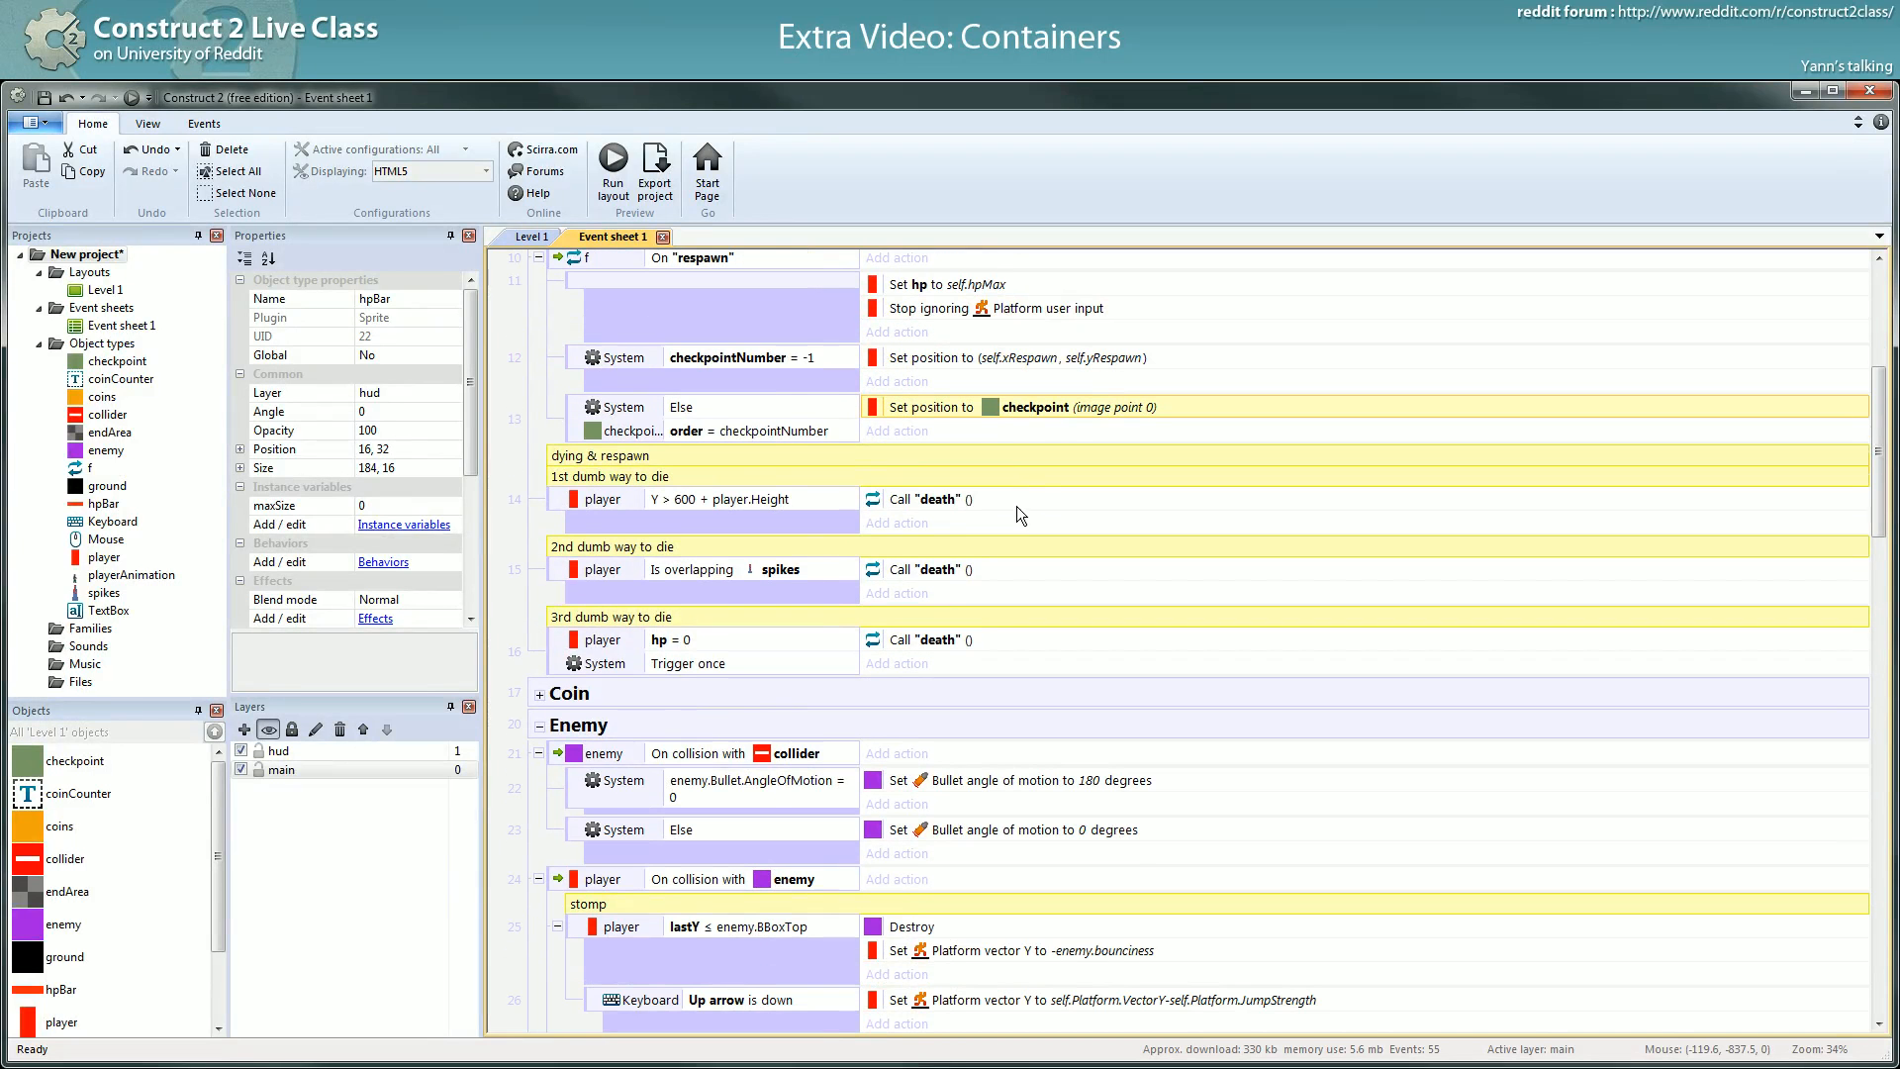
{"action": "left_click", "coordinate": [741, 459]}
{"action": "scroll", "coordinate": [722, 485], "scroll_direction": "up", "scroll_amount": 3}
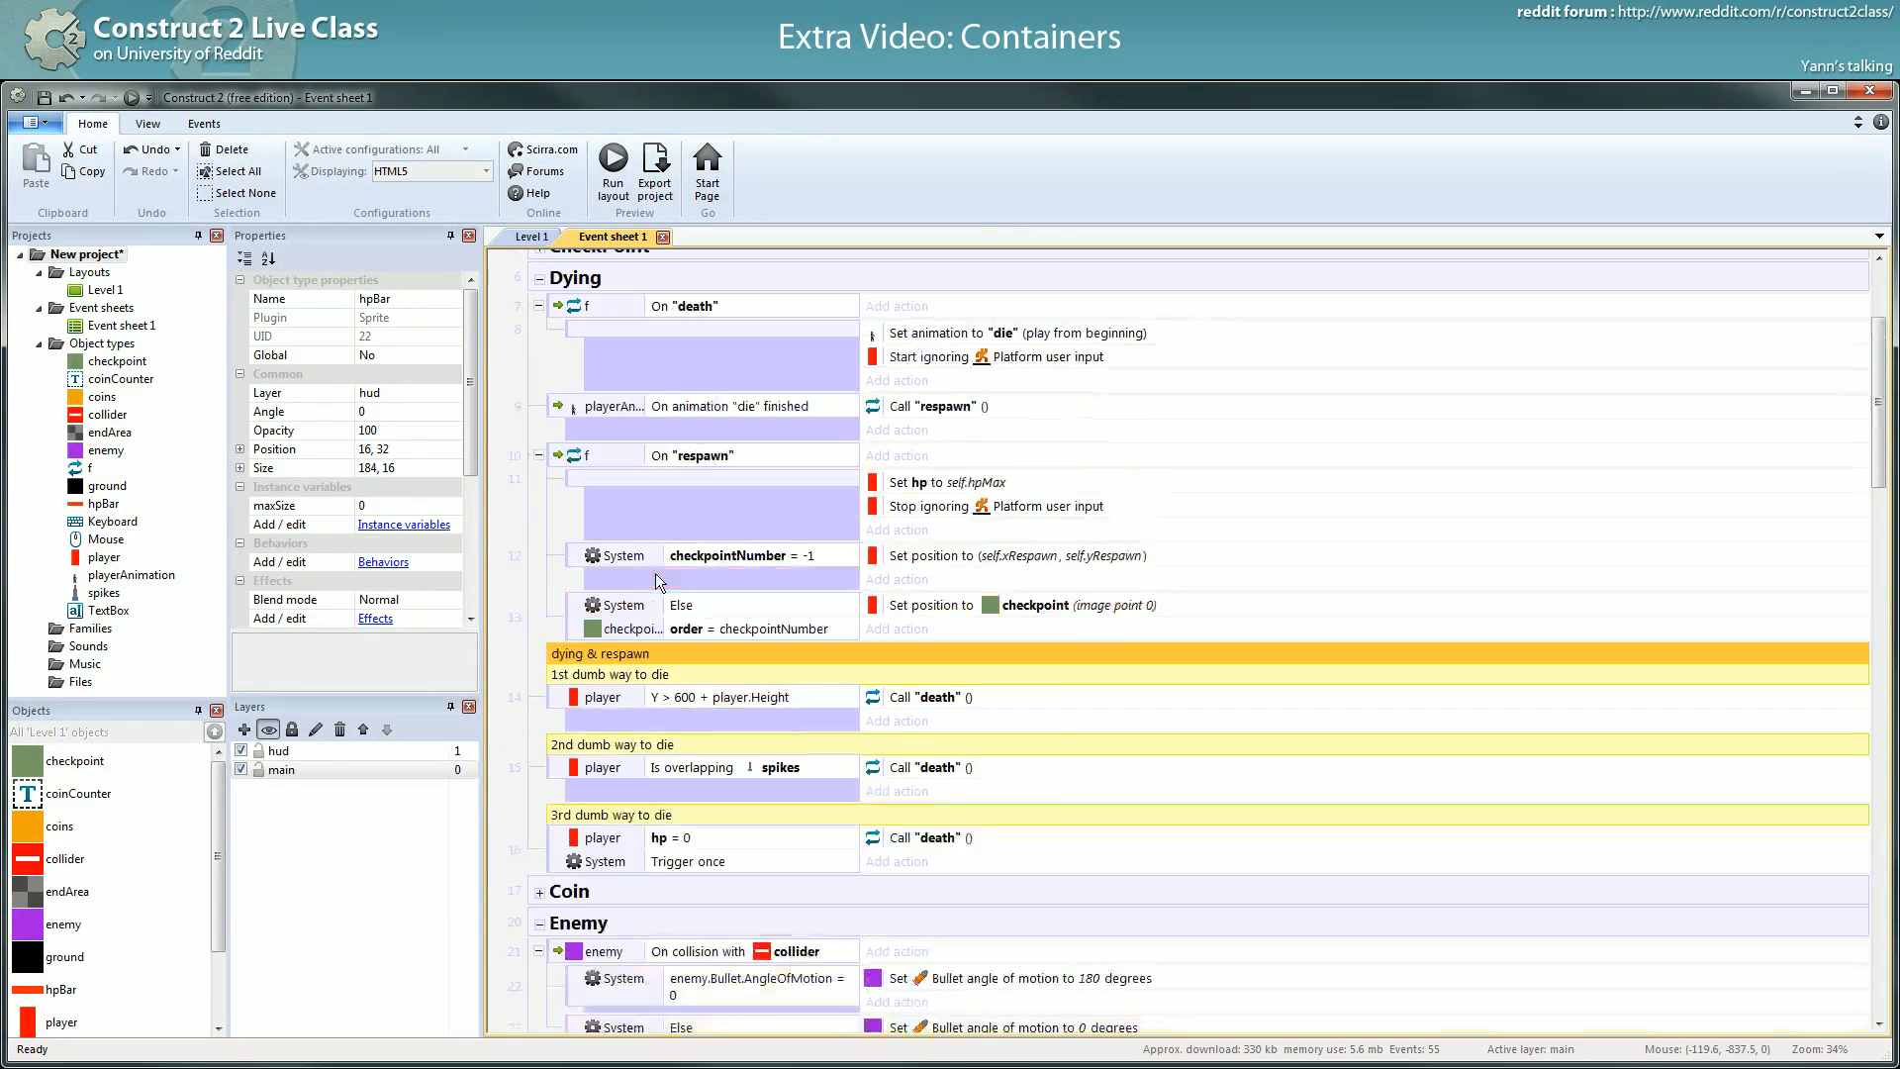
{"action": "left_click_drag", "start_coordinate": [643, 697], "coordinate": [588, 348]}
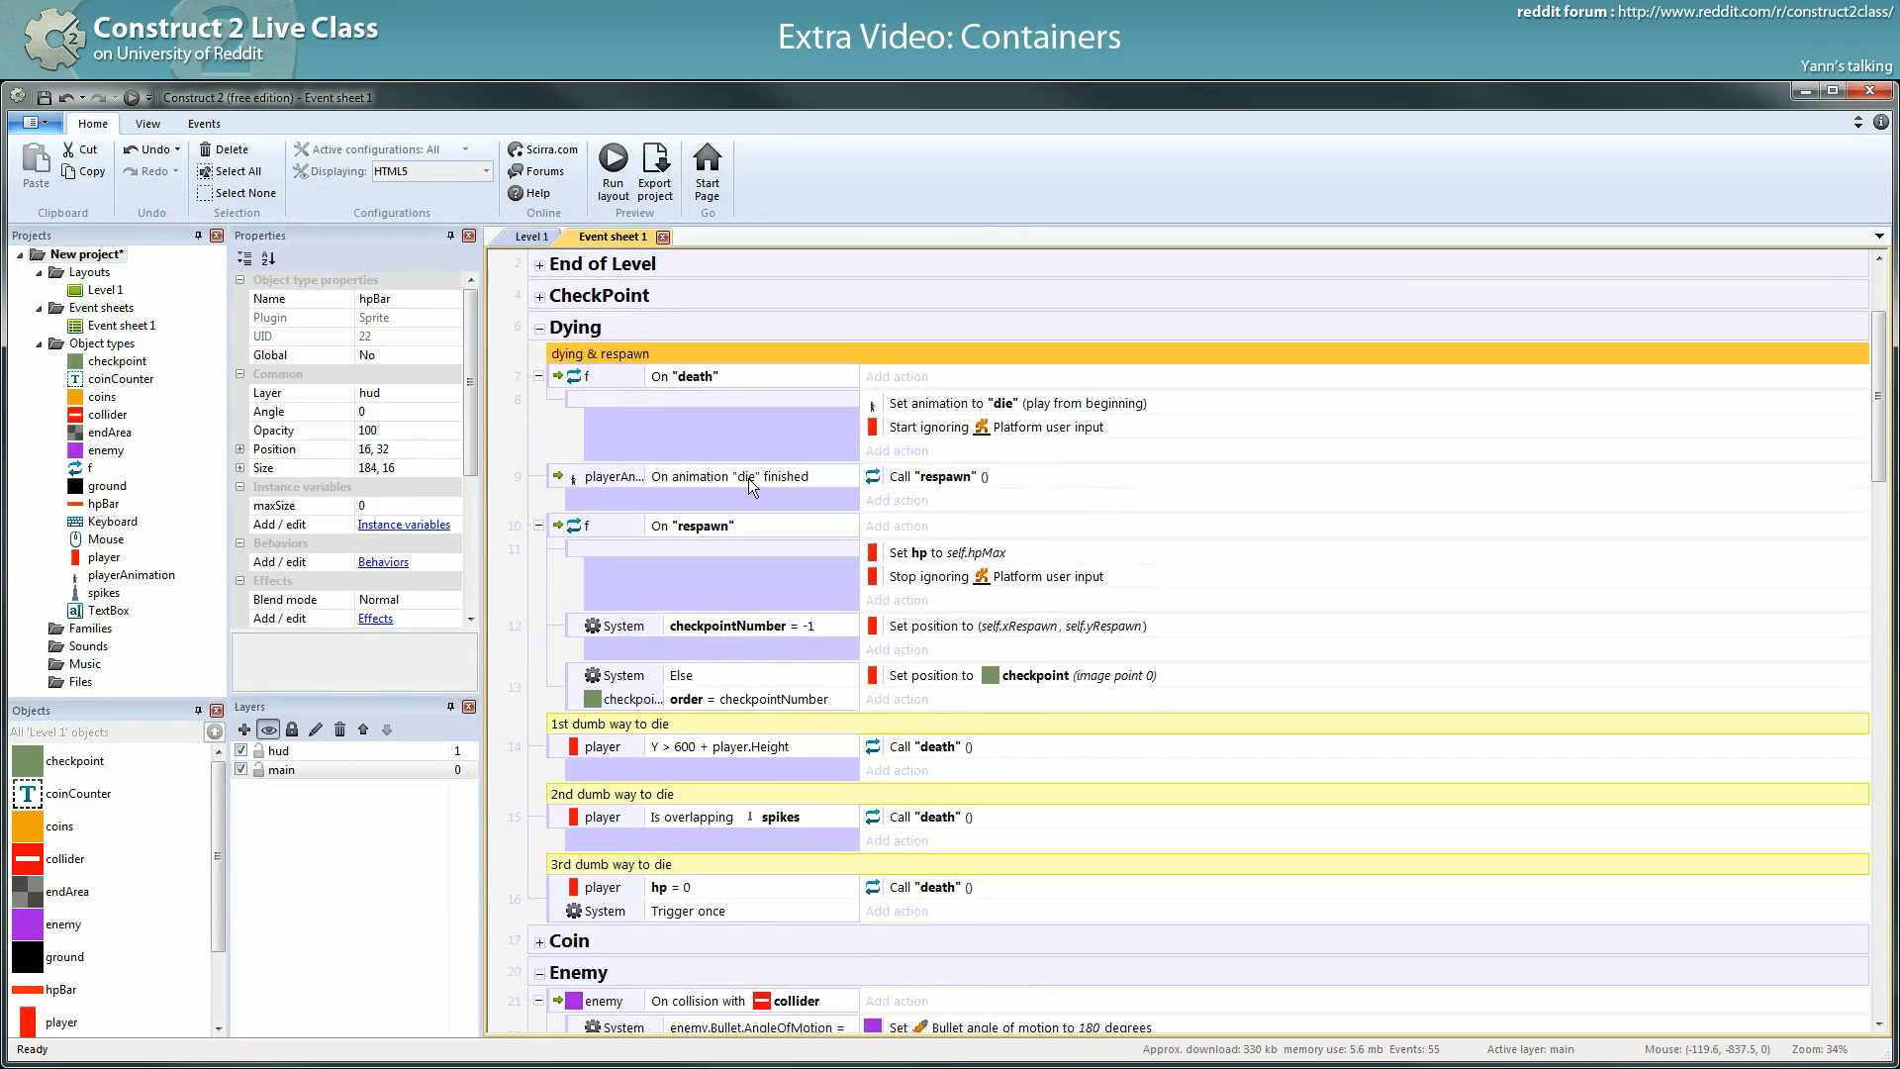
- Check the three "dumb way to die" events and collapse the Dying group
{"action": "scroll", "coordinate": [762, 485], "scroll_direction": "down", "scroll_amount": 3}
{"action": "left_click", "coordinate": [930, 497]}
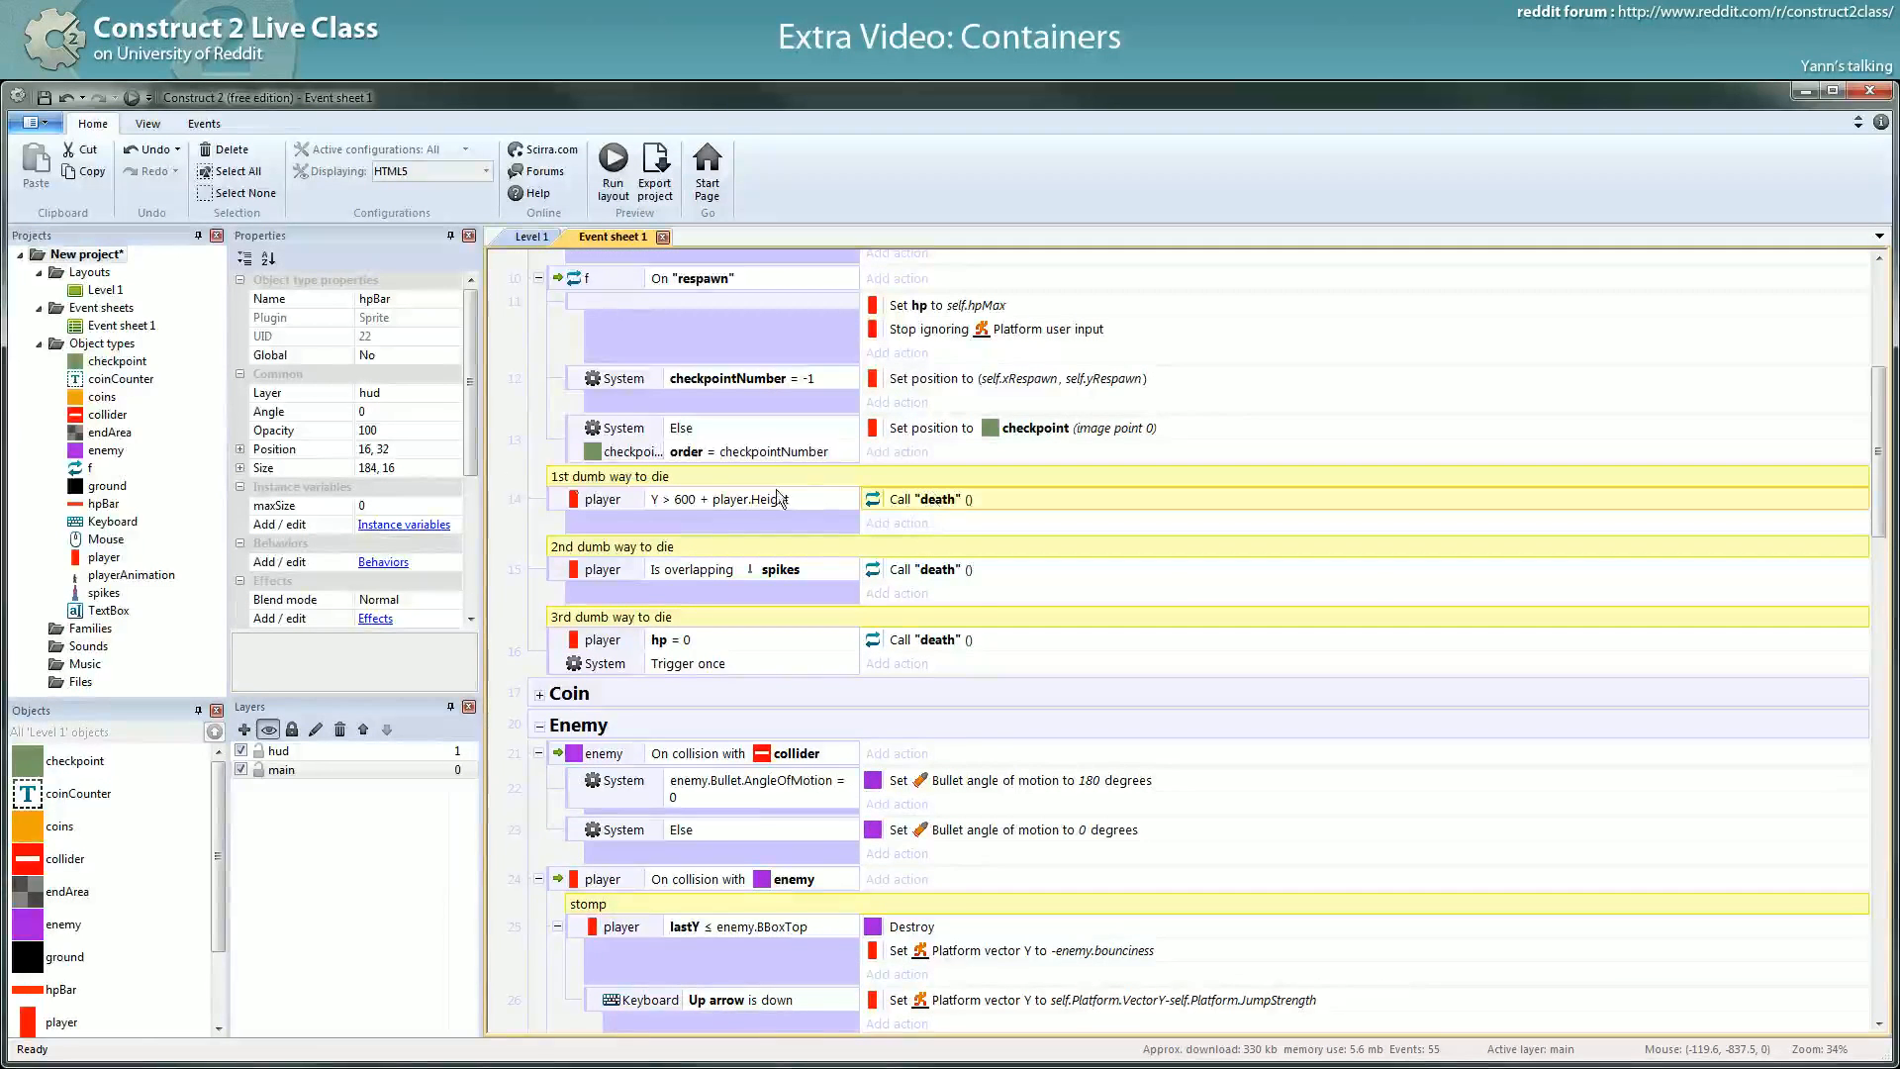
{"action": "scroll", "coordinate": [893, 592], "scroll_direction": "down", "scroll_amount": 2}
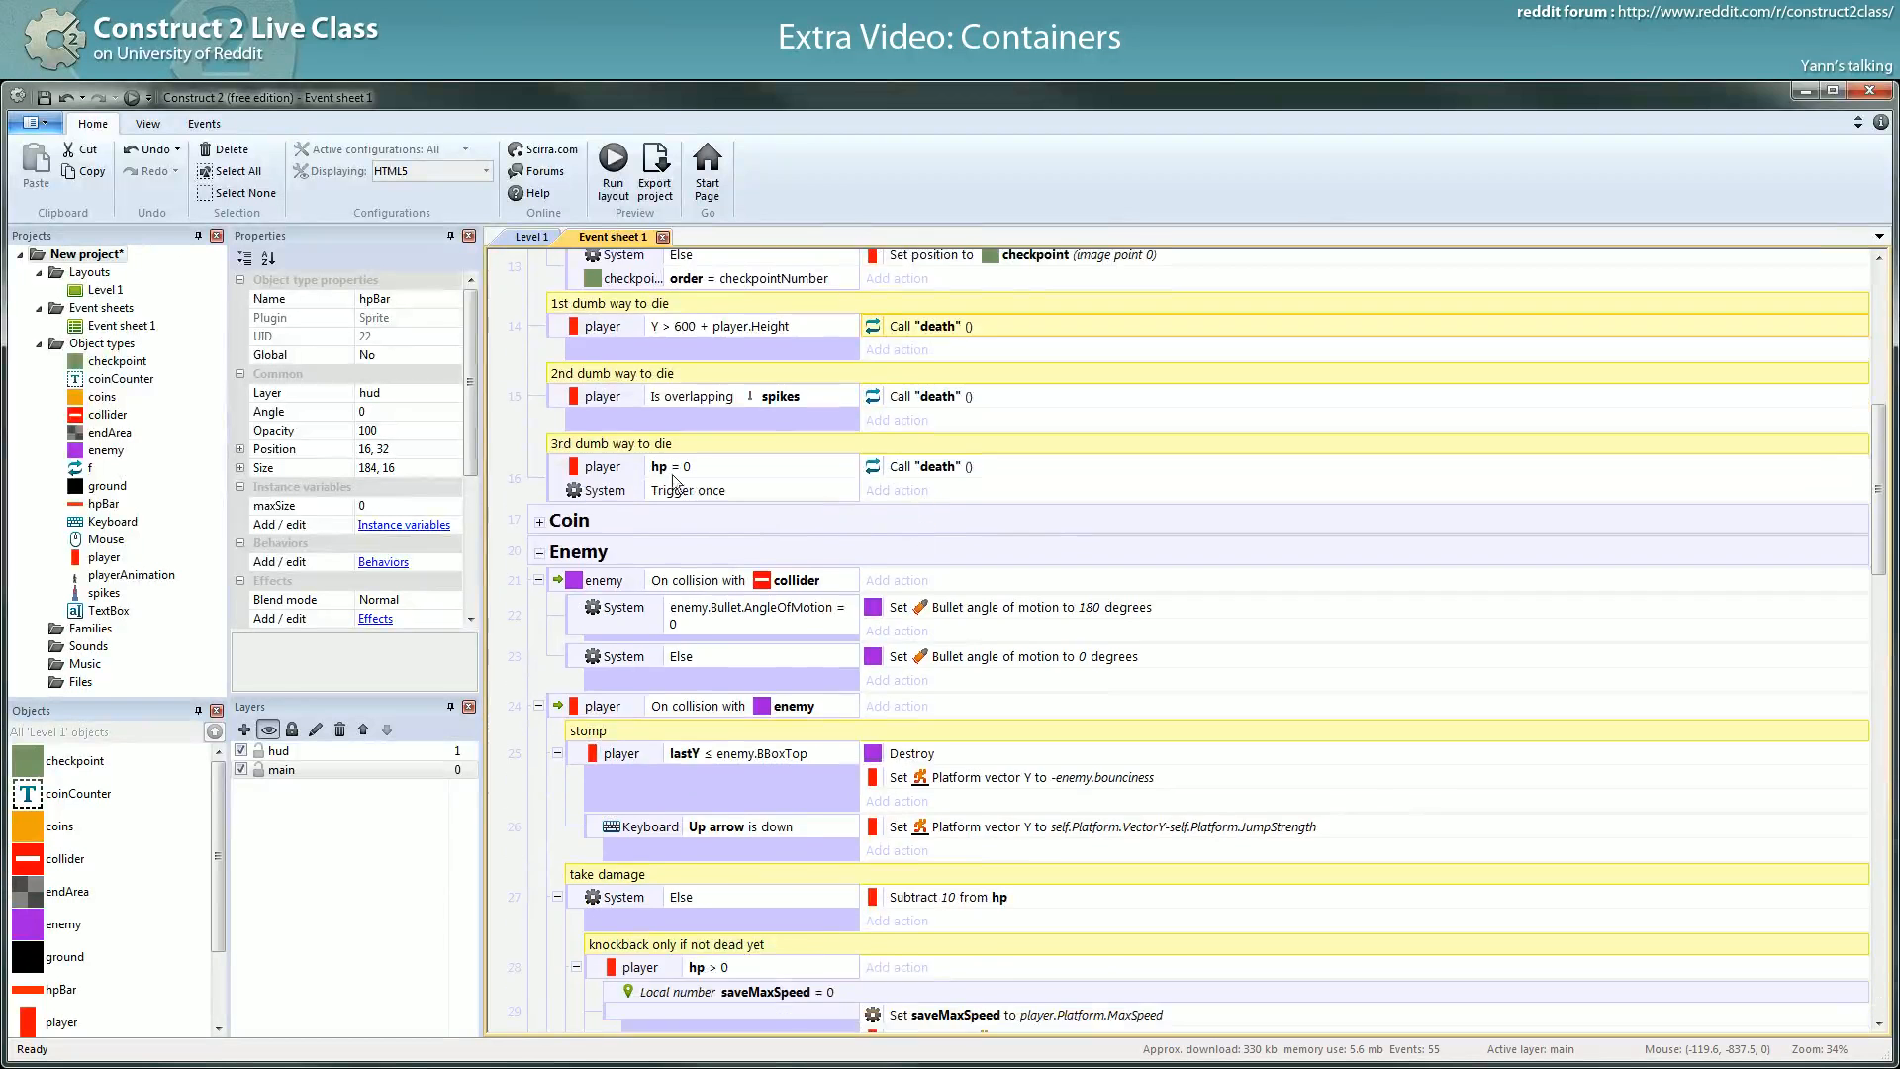
{"action": "scroll", "coordinate": [690, 488], "scroll_direction": "up", "scroll_amount": 4}
{"action": "scroll", "coordinate": [690, 488], "scroll_direction": "up", "scroll_amount": 3}
{"action": "left_click", "coordinate": [539, 330]}
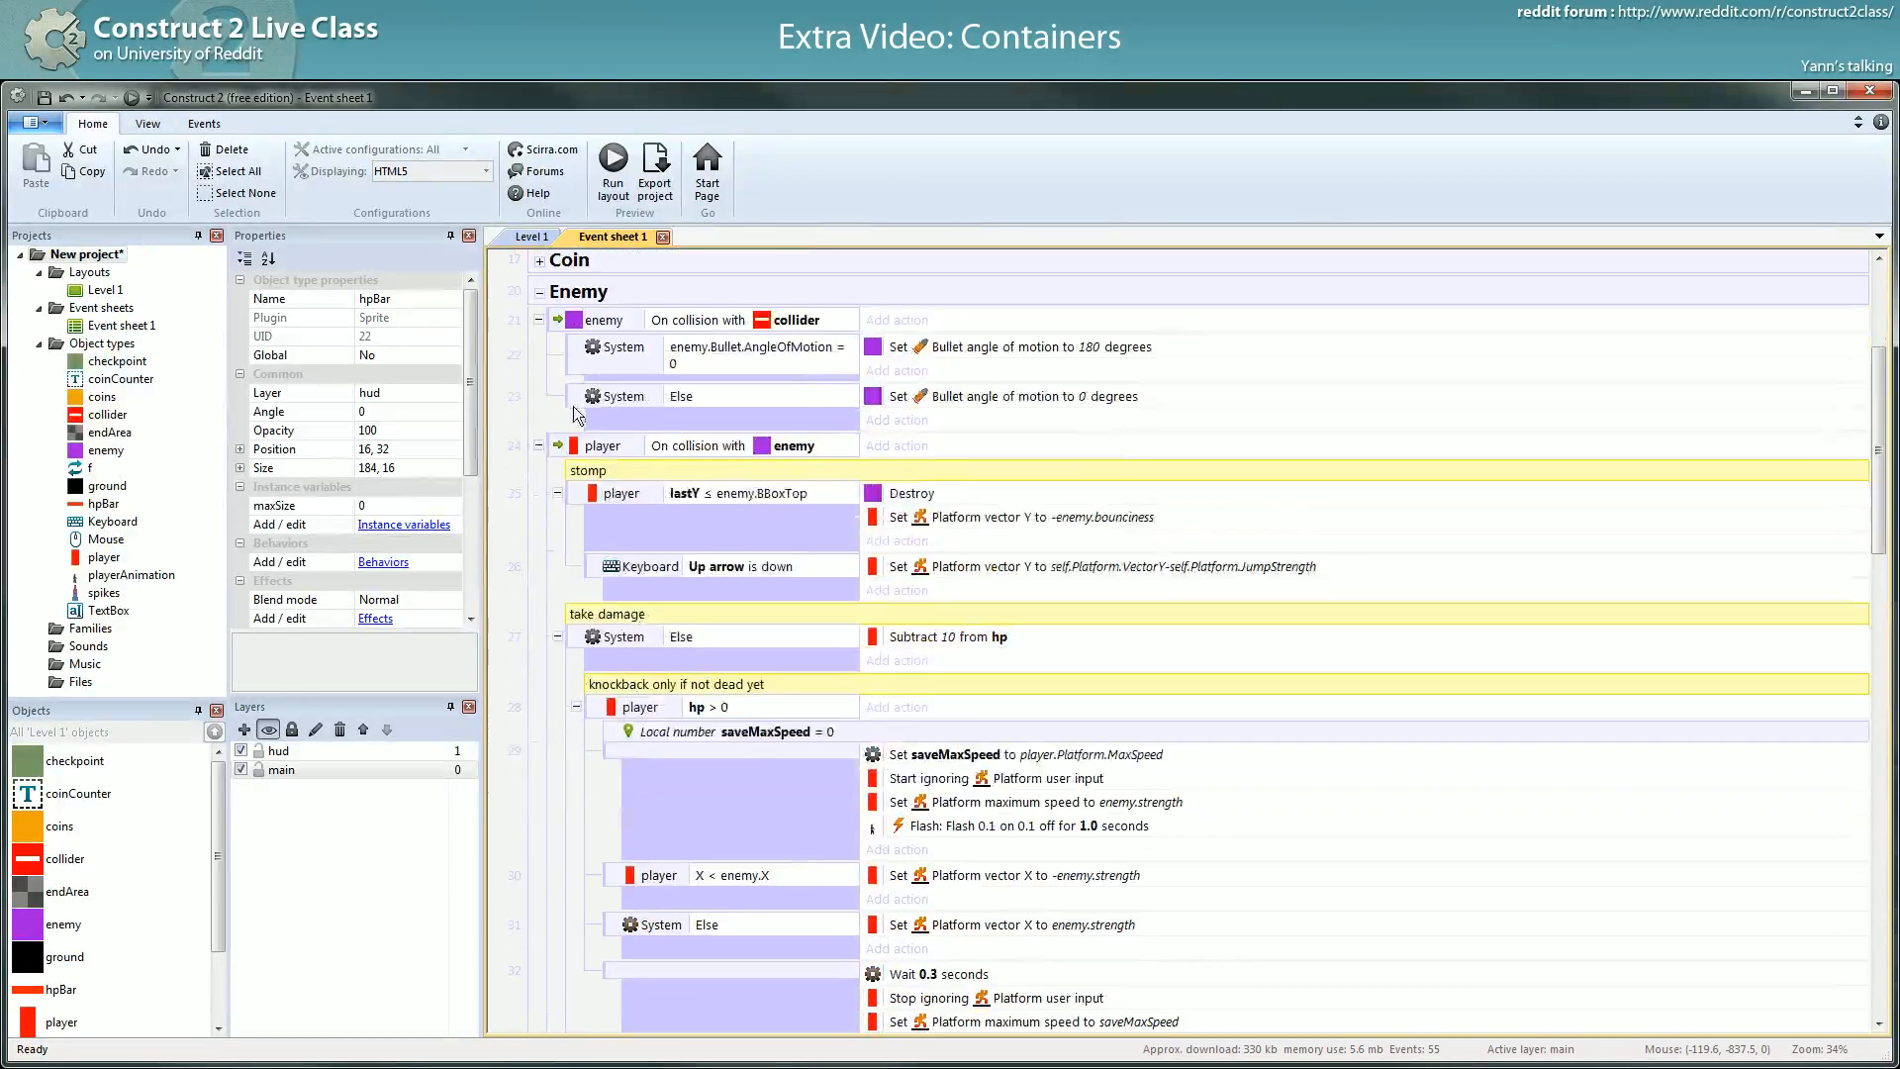
- Expand the Coin group to check the player's collision event with coins, and collapse the group again
{"action": "scroll", "coordinate": [573, 406], "scroll_direction": "up", "scroll_amount": 1}
{"action": "left_click", "coordinate": [540, 335]}
{"action": "left_click", "coordinate": [928, 368]}
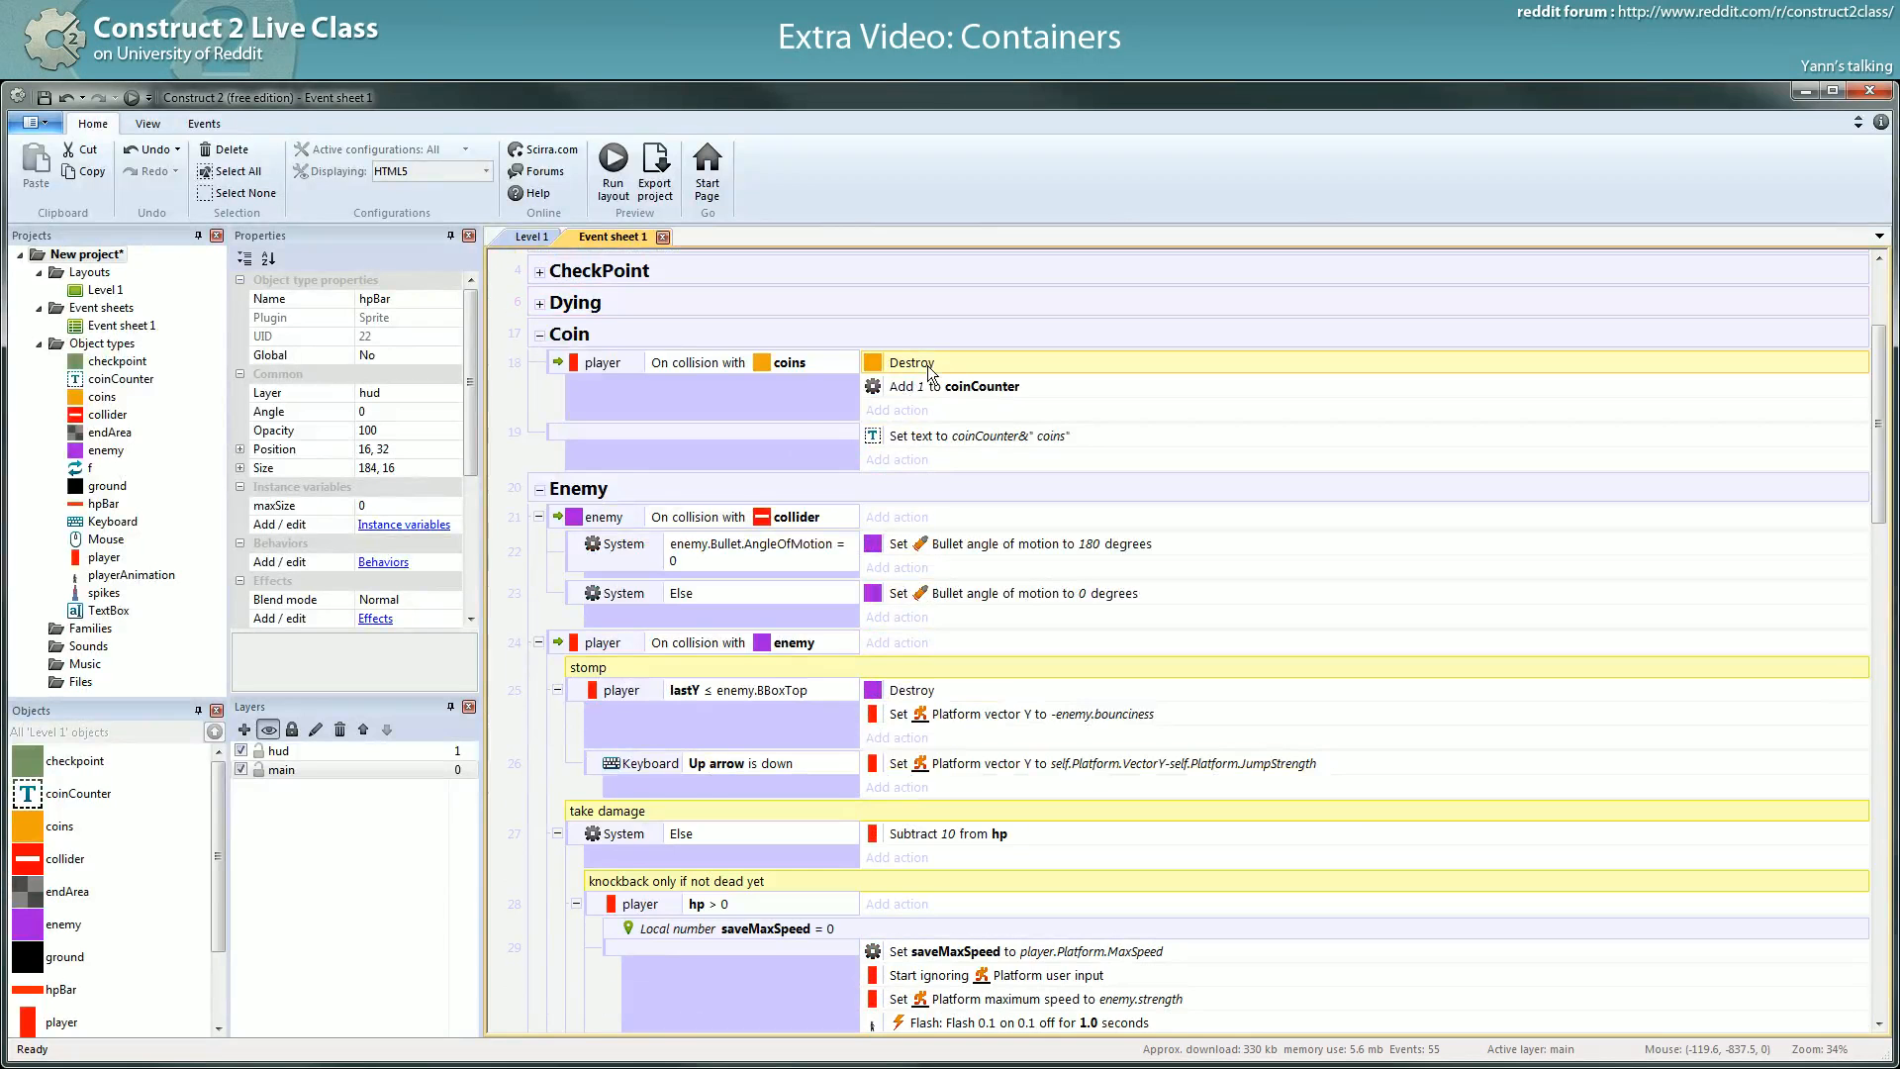
{"action": "left_click", "coordinate": [539, 336]}
- Add the comment "turning back" above the enemy's On collision with collider event in the Enemy group
{"action": "scroll", "coordinate": [566, 345], "scroll_direction": "down", "scroll_amount": 1}
{"action": "left_click", "coordinate": [567, 341]}
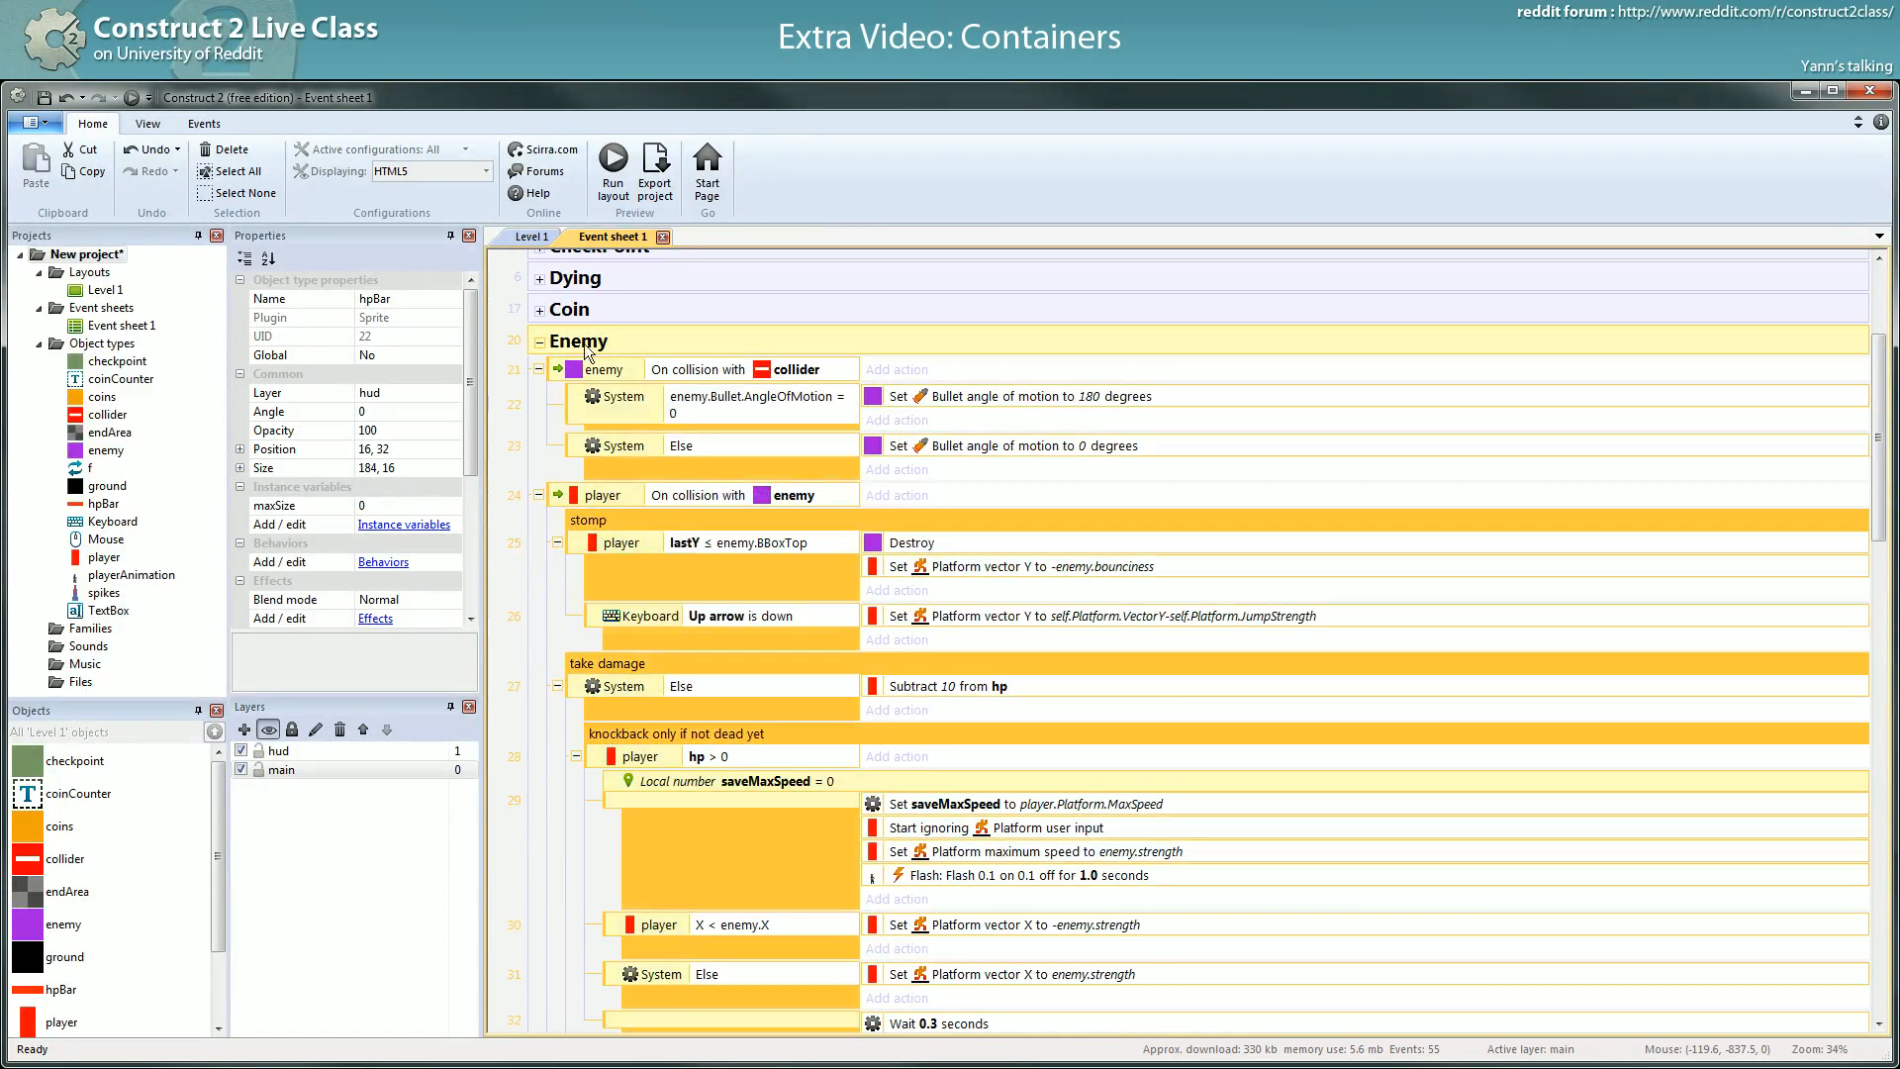
{"action": "scroll", "coordinate": [677, 370], "scroll_direction": "down", "scroll_amount": 2}
{"action": "scroll", "coordinate": [661, 377], "scroll_direction": "up", "scroll_amount": 2}
{"action": "left_click", "coordinate": [528, 402]}
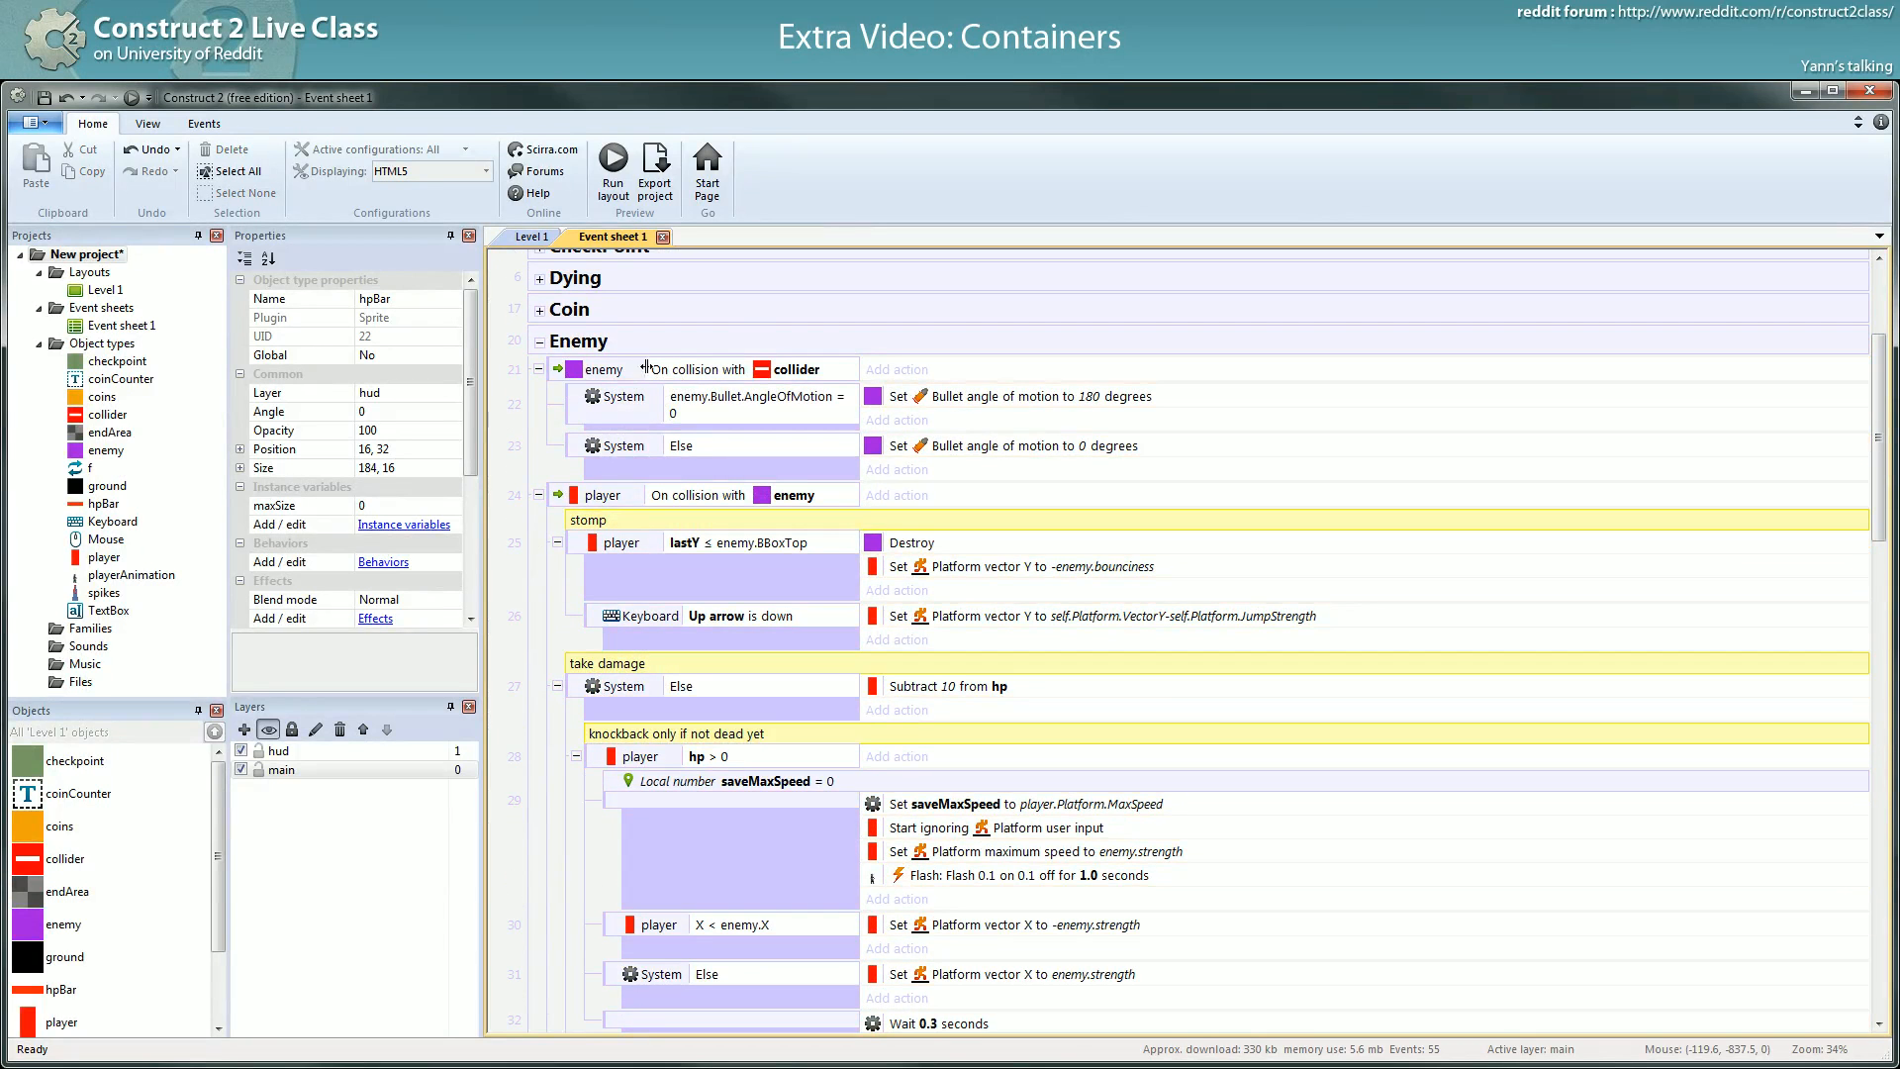
{"action": "left_click", "coordinate": [559, 374]}
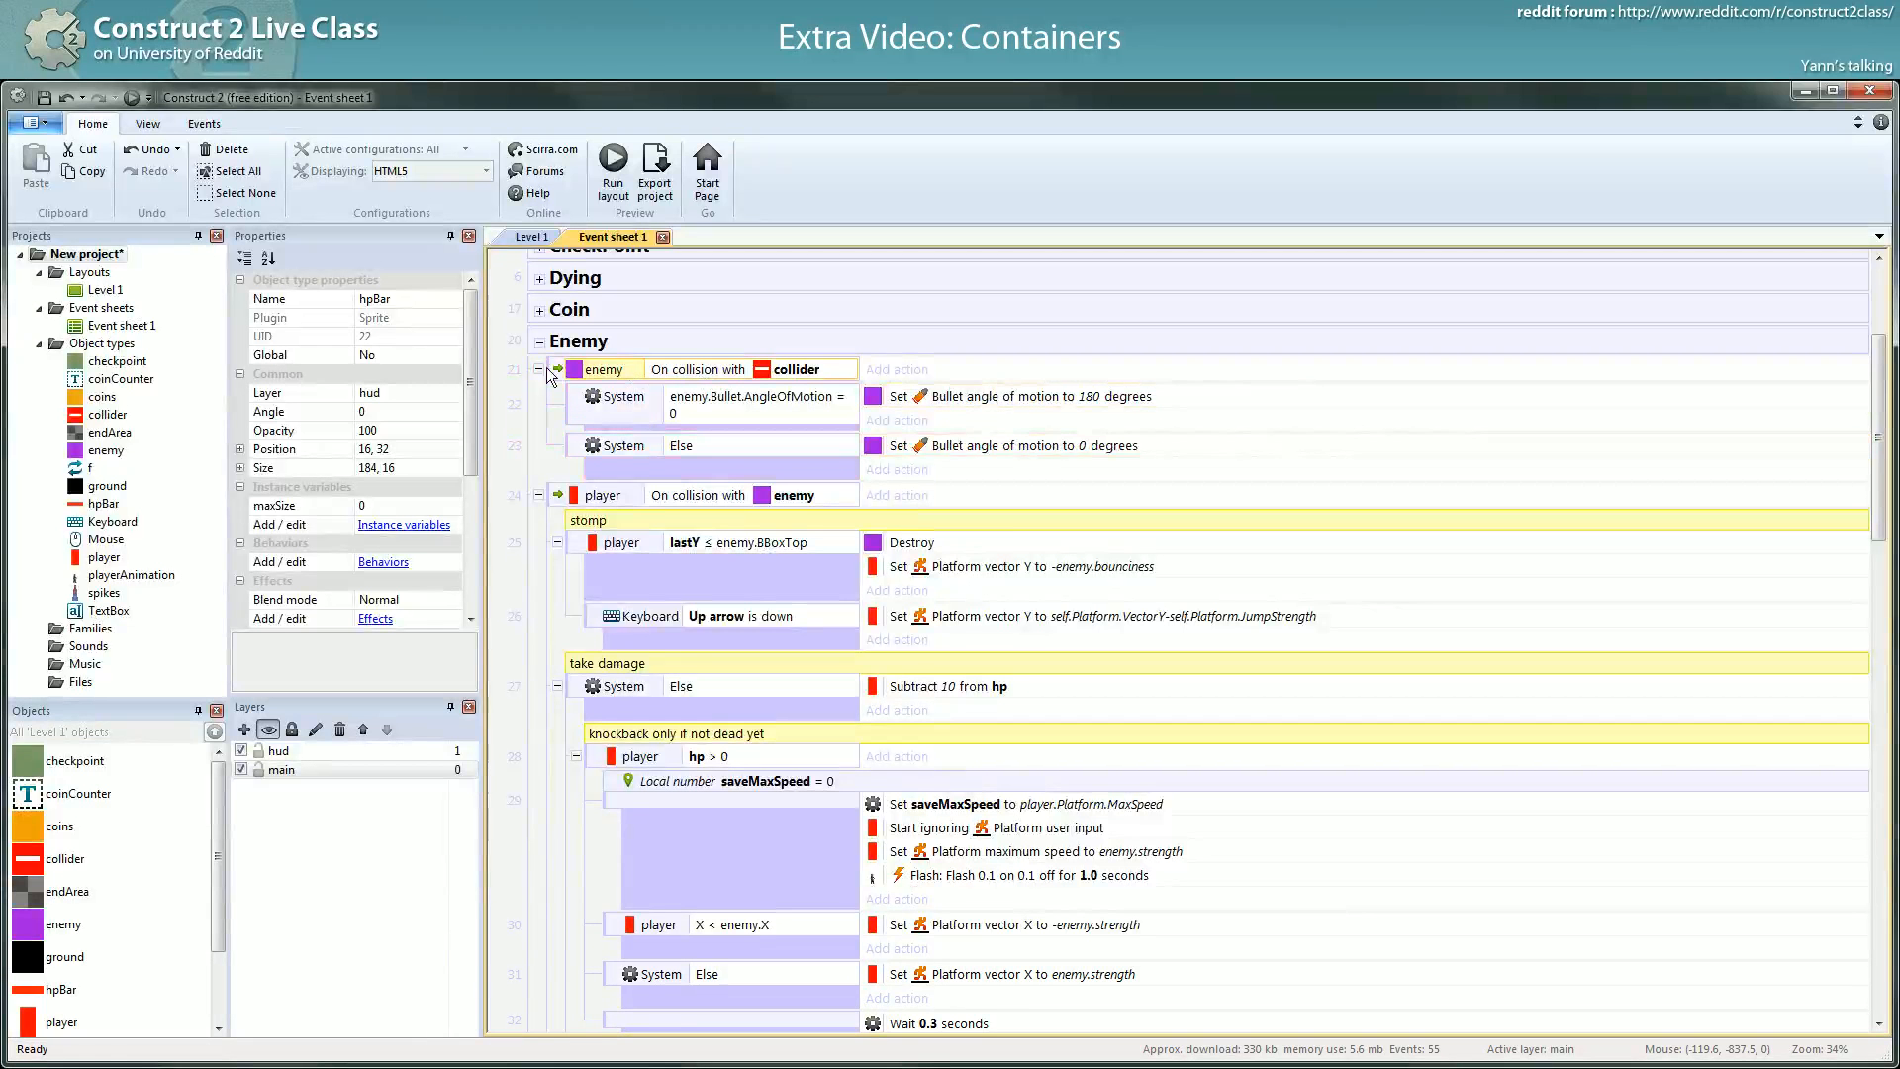
{"action": "type", "text": "qturning back"}
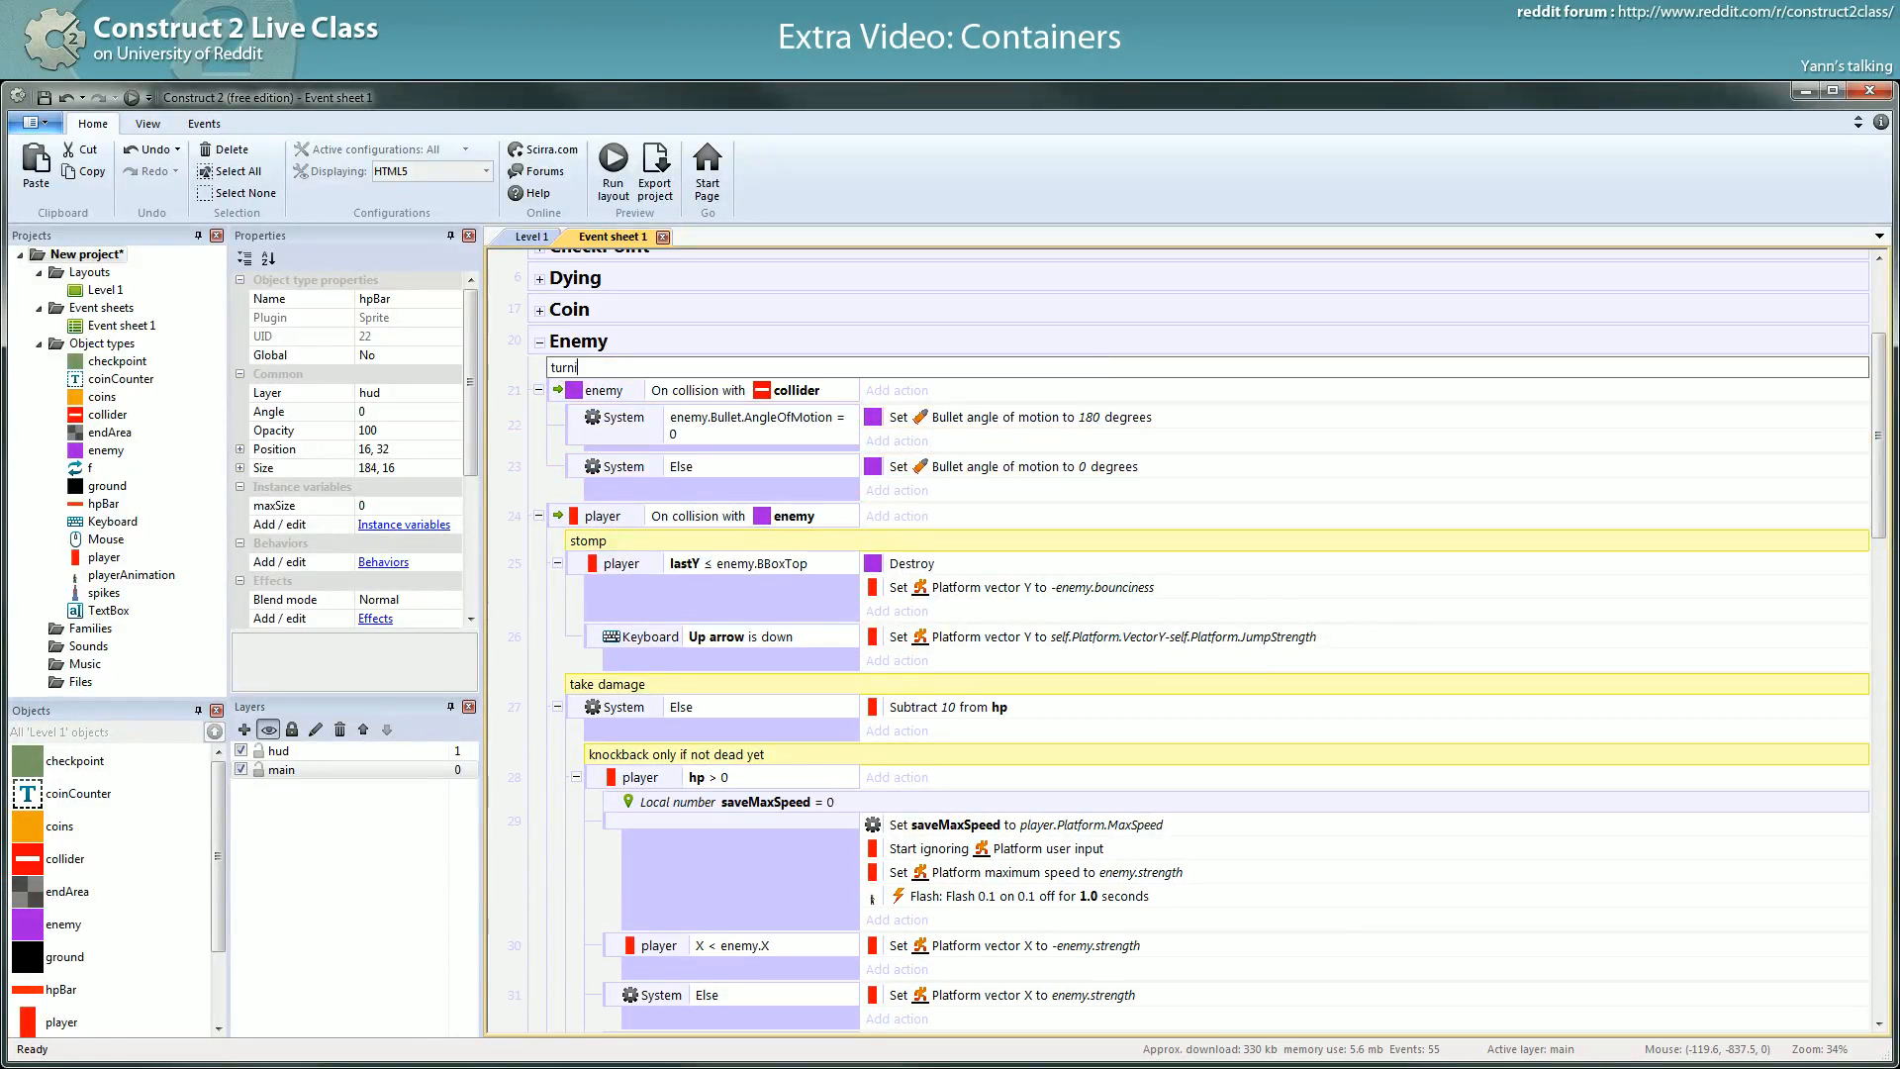
{"action": "key", "text": "Return"}
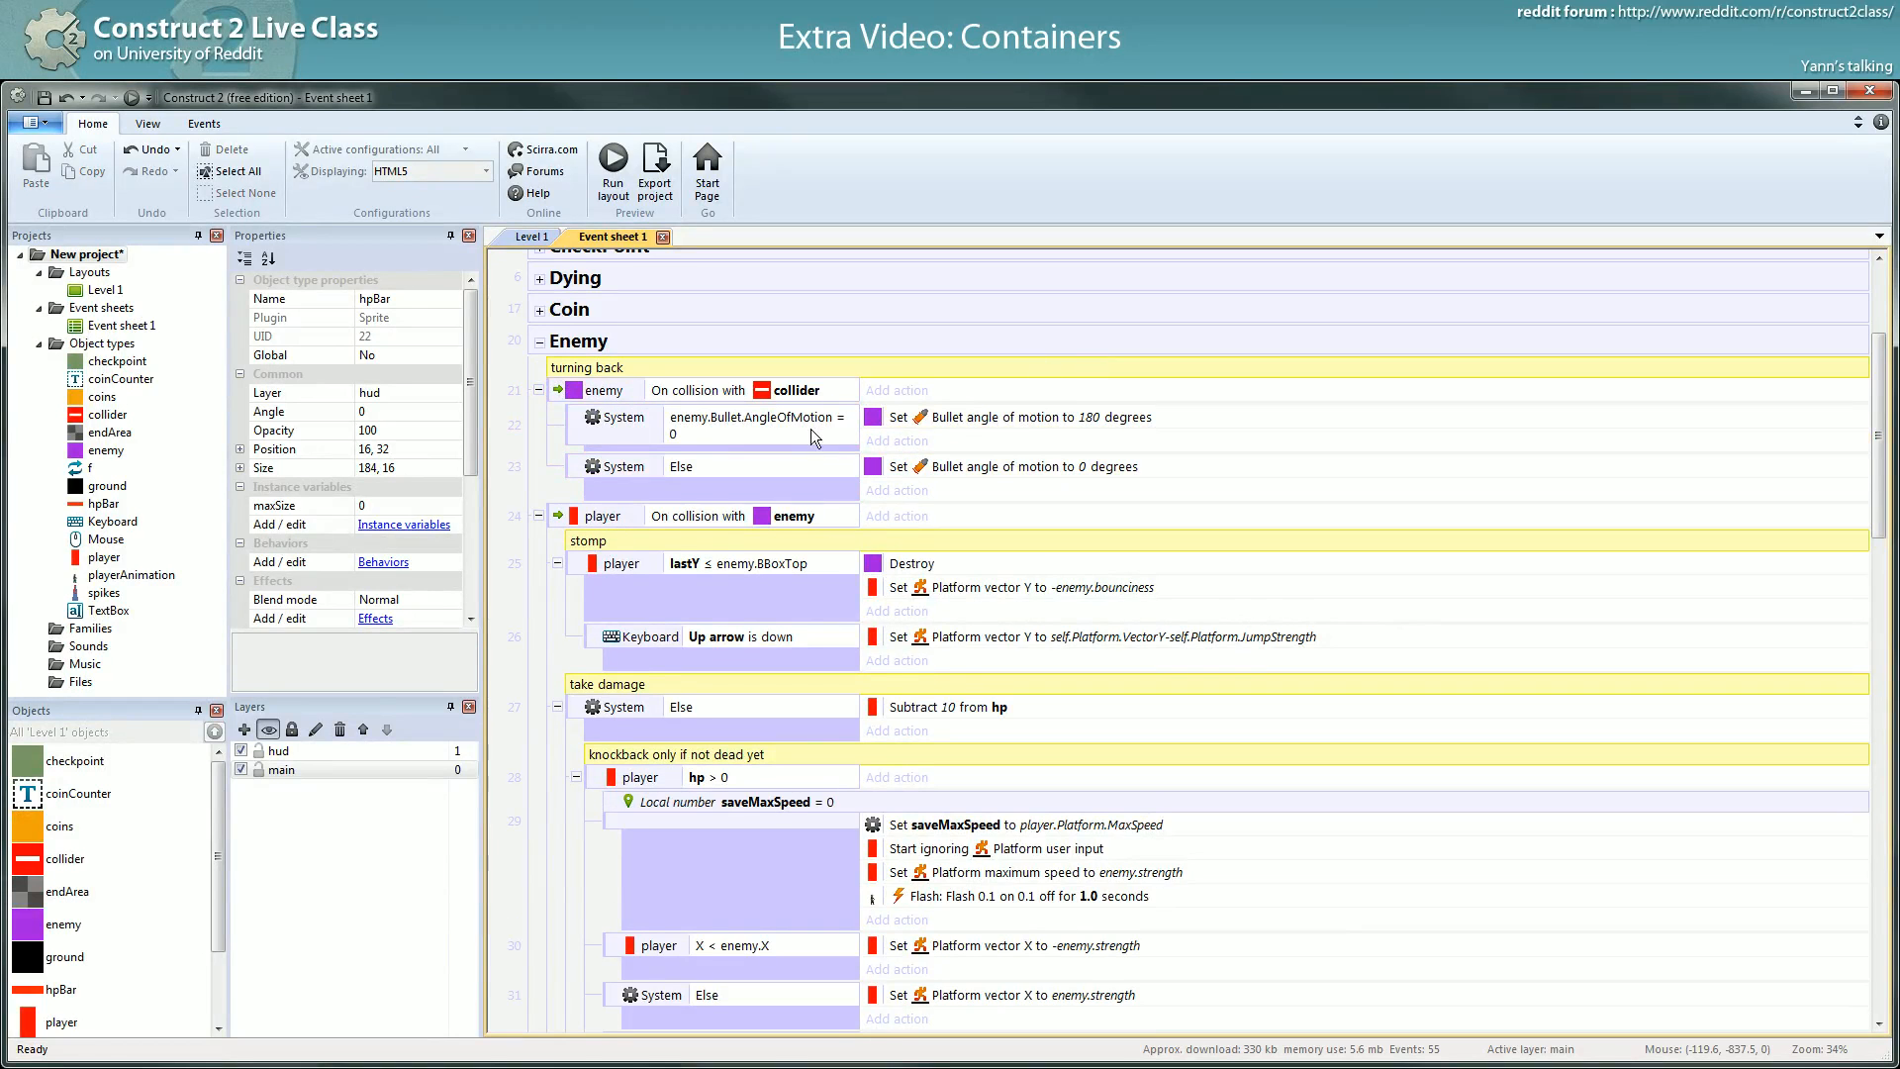
- Narrow the object-name column of the nested conditions so the enemy.Bullet.AngleOfMotion condition fits on one line
{"action": "scroll", "coordinate": [810, 429], "scroll_direction": "down", "scroll_amount": 1}
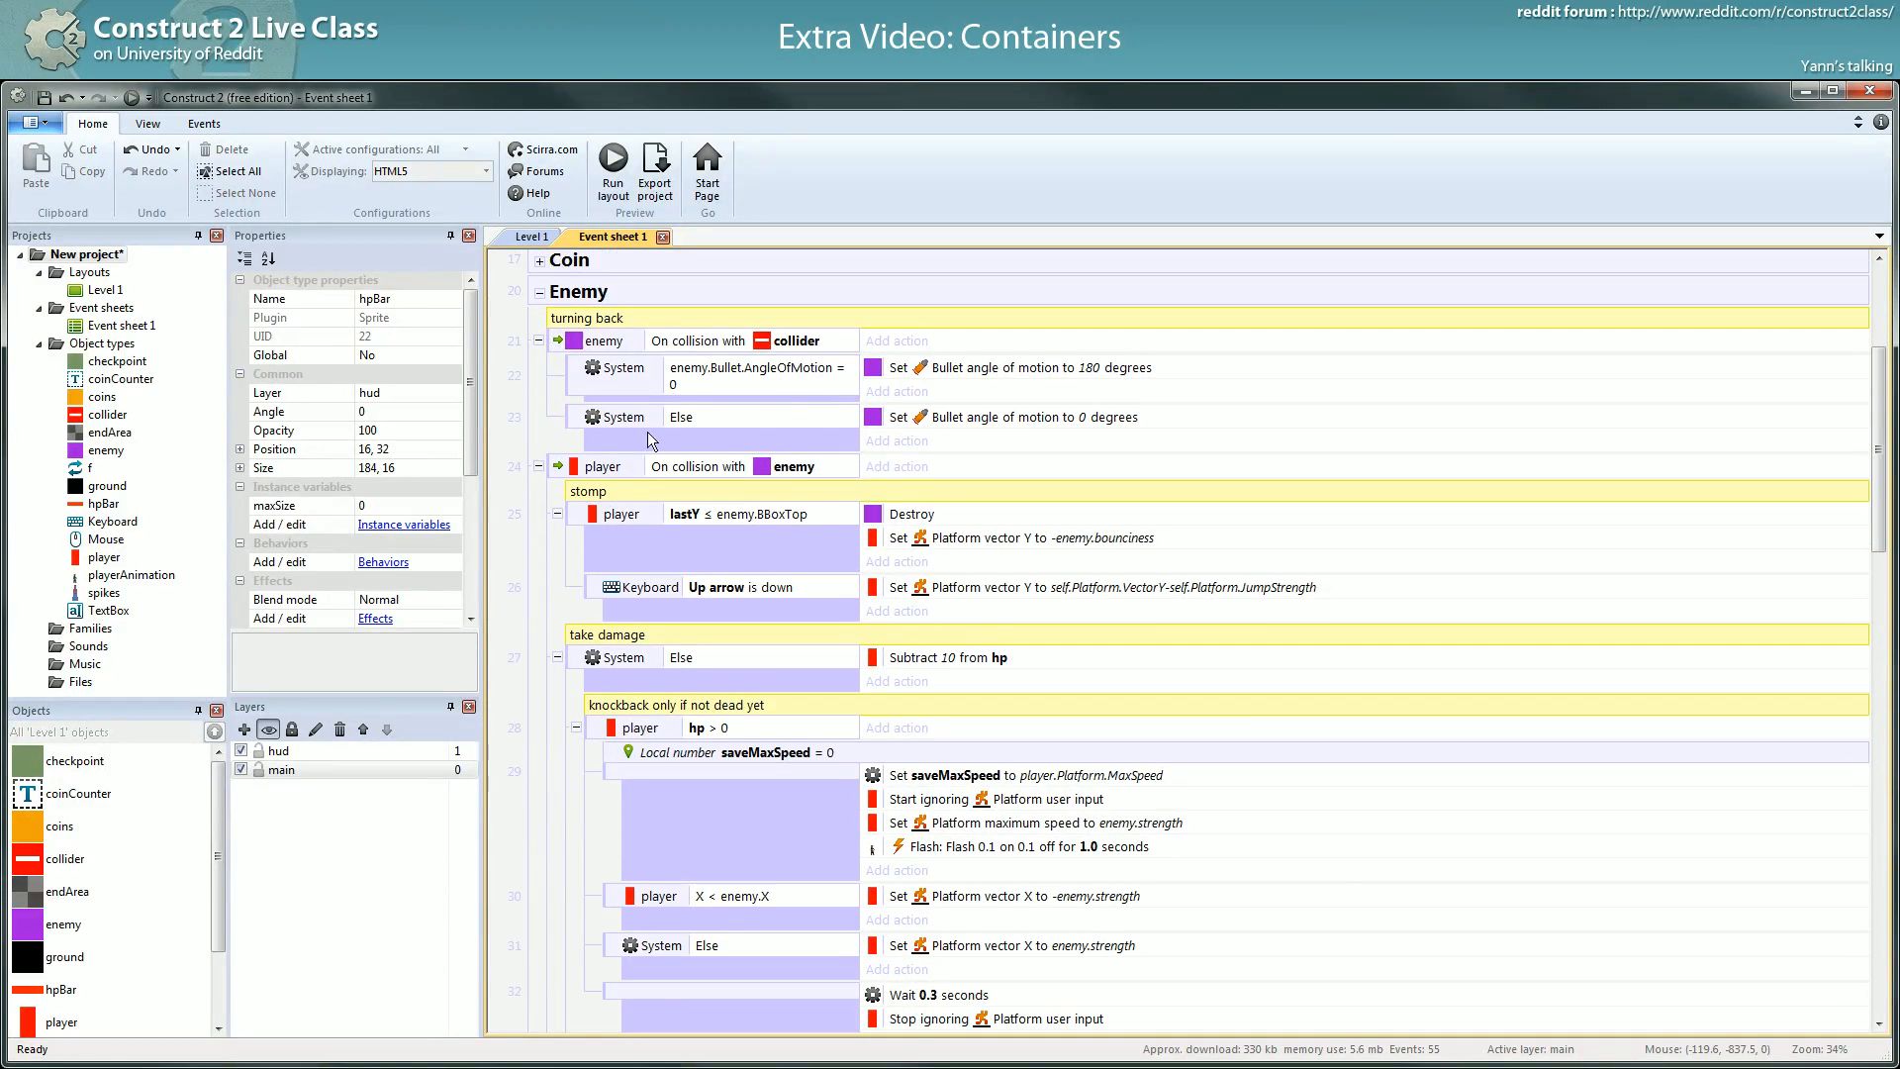
{"action": "left_click", "coordinate": [562, 465]}
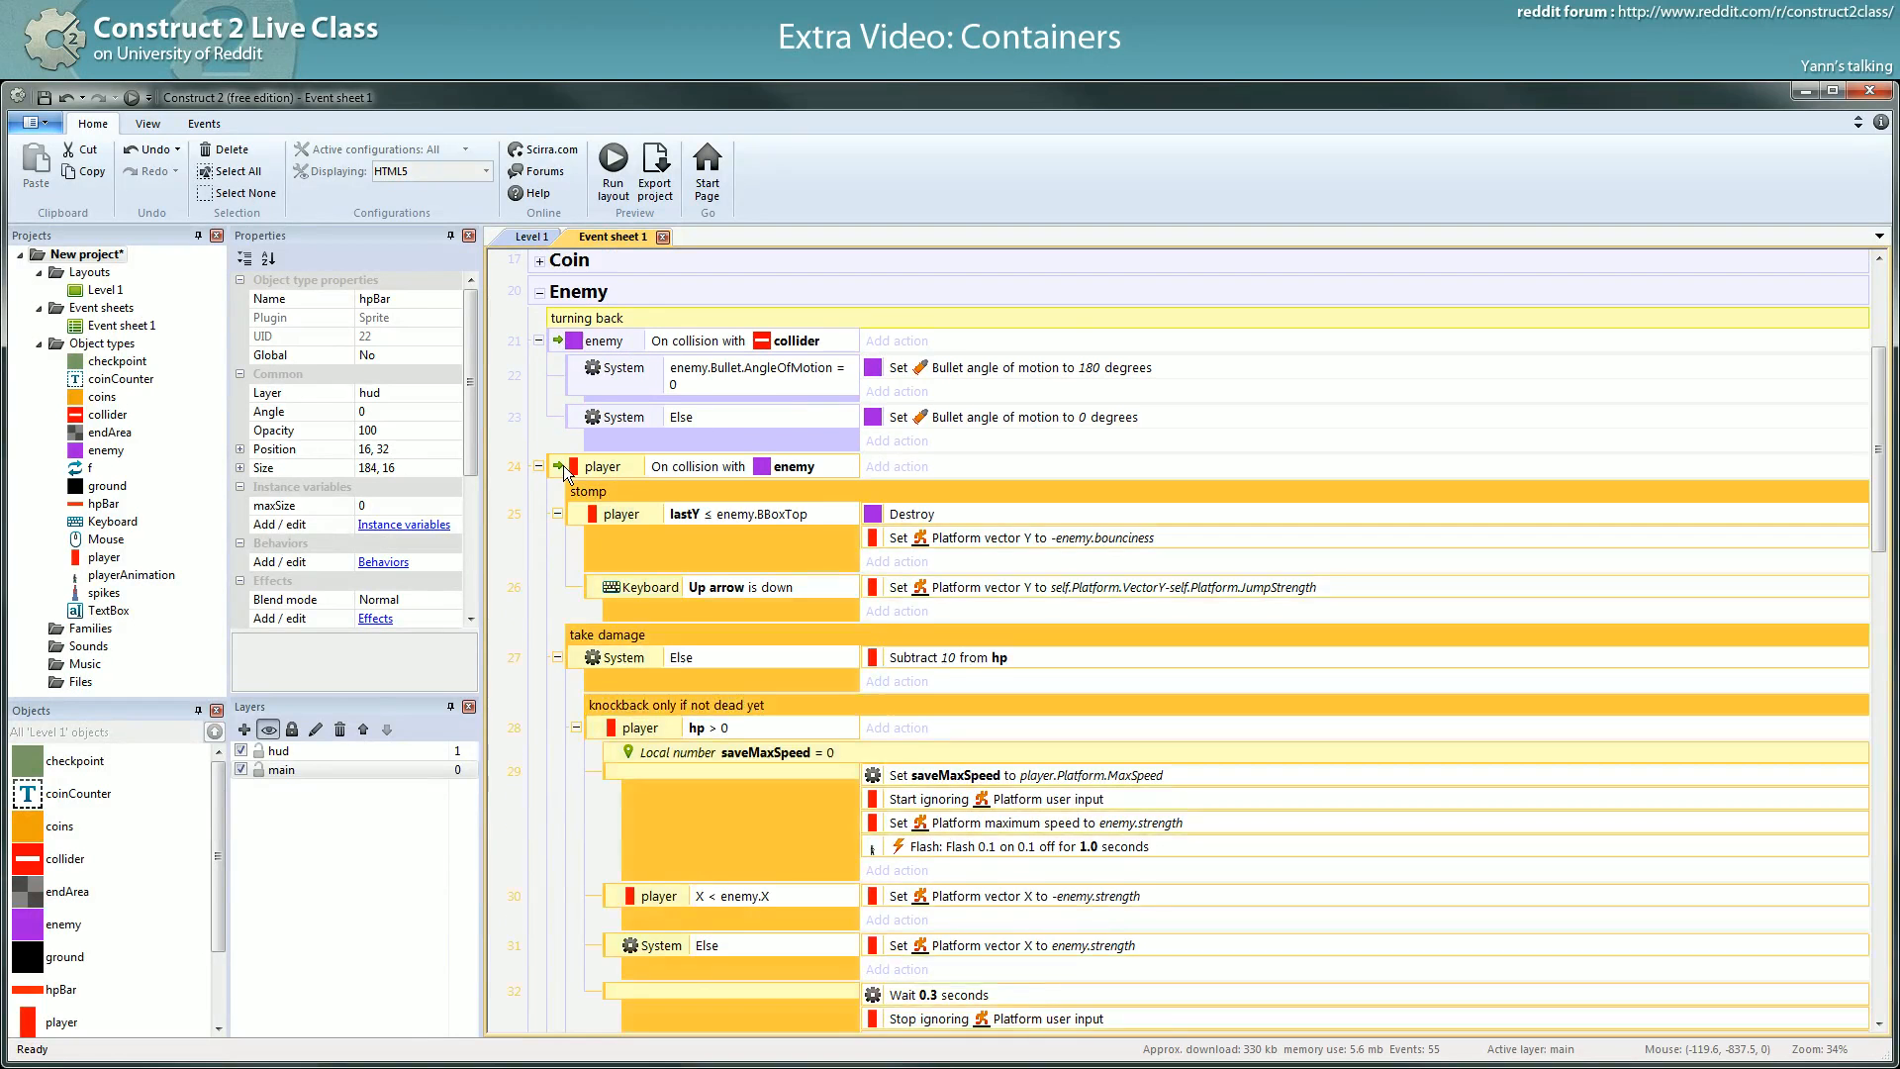
{"action": "scroll", "coordinate": [562, 461], "scroll_direction": "up", "scroll_amount": 1}
{"action": "left_click", "coordinate": [574, 396]}
{"action": "left_click", "coordinate": [687, 447]}
{"action": "left_click", "coordinate": [714, 400]}
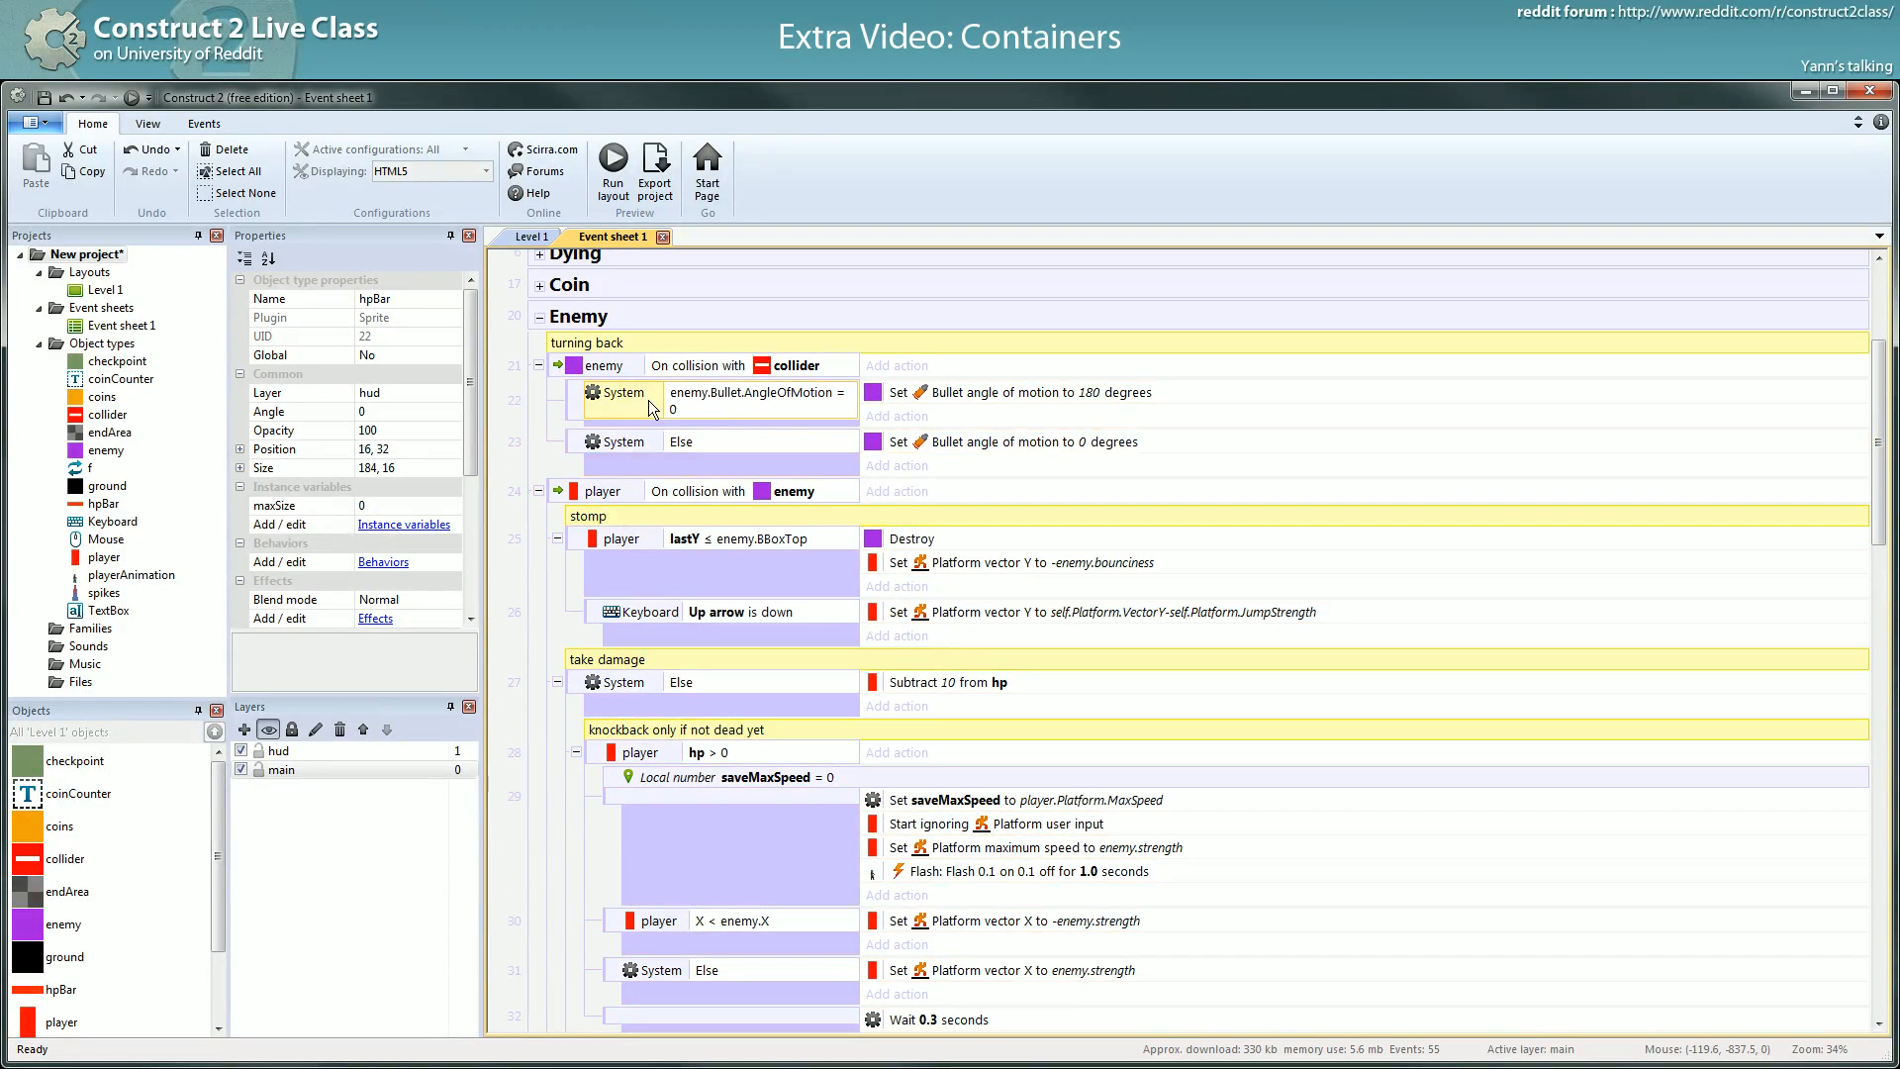
{"action": "left_click_drag", "start_coordinate": [664, 400], "coordinate": [646, 395]}
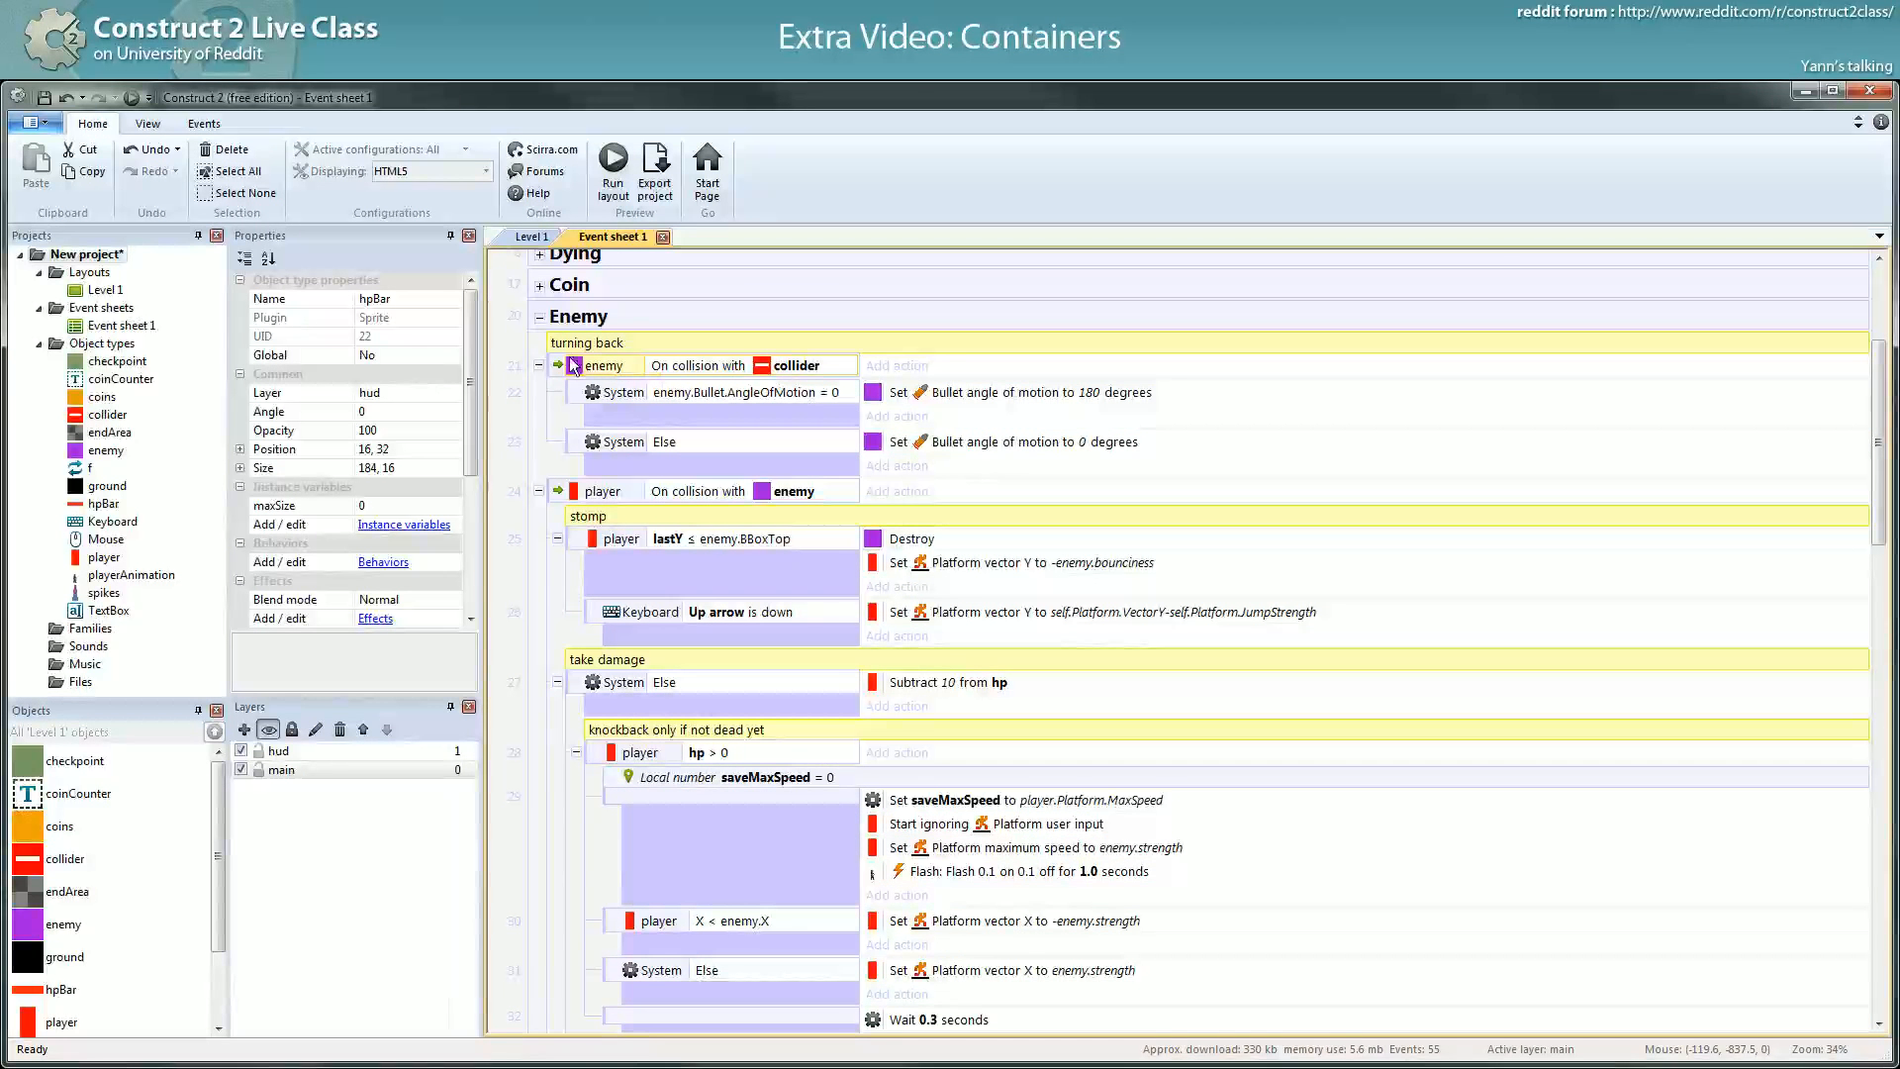
- Examine the player's On collision with enemy event and its stomp and take damage sections
{"action": "scroll", "coordinate": [580, 347], "scroll_direction": "down", "scroll_amount": 1}
{"action": "scroll", "coordinate": [588, 357], "scroll_direction": "down", "scroll_amount": 2}
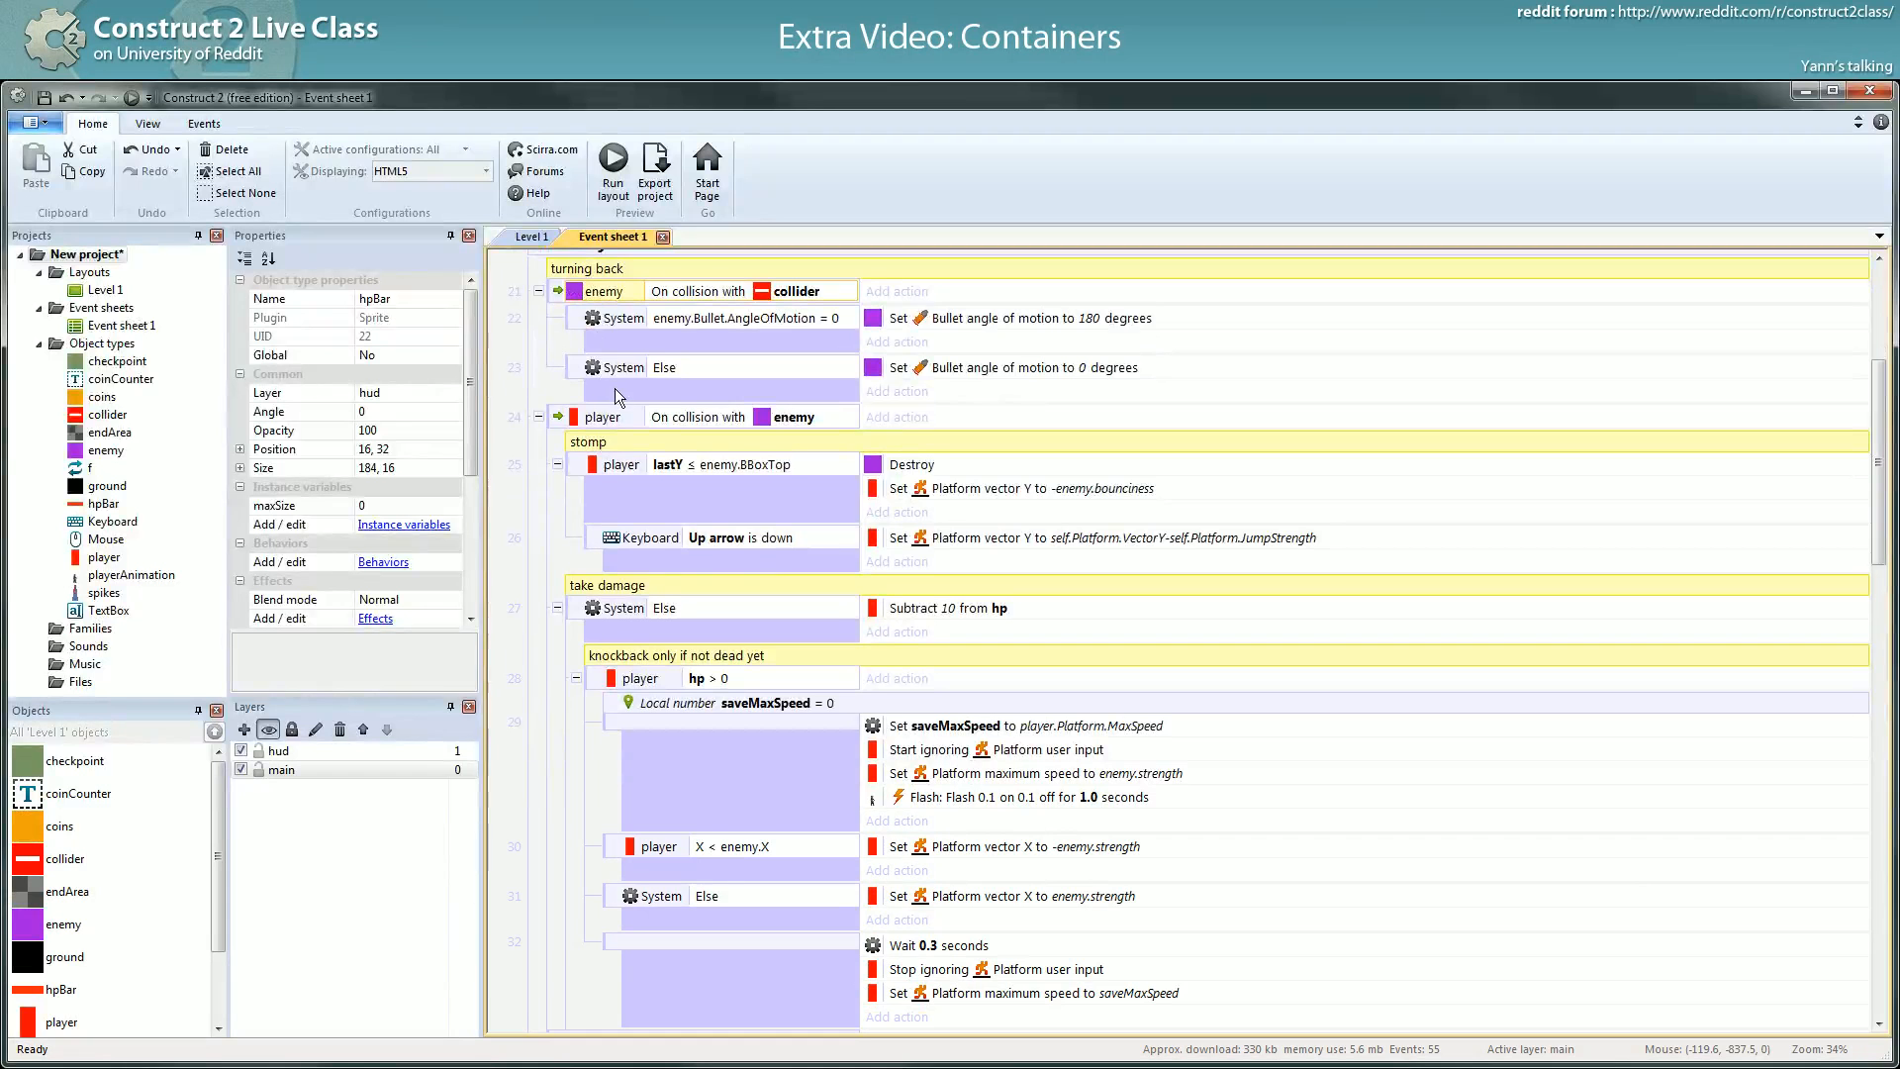
{"action": "scroll", "coordinate": [586, 423], "scroll_direction": "down", "scroll_amount": 1}
{"action": "left_click", "coordinate": [593, 393]}
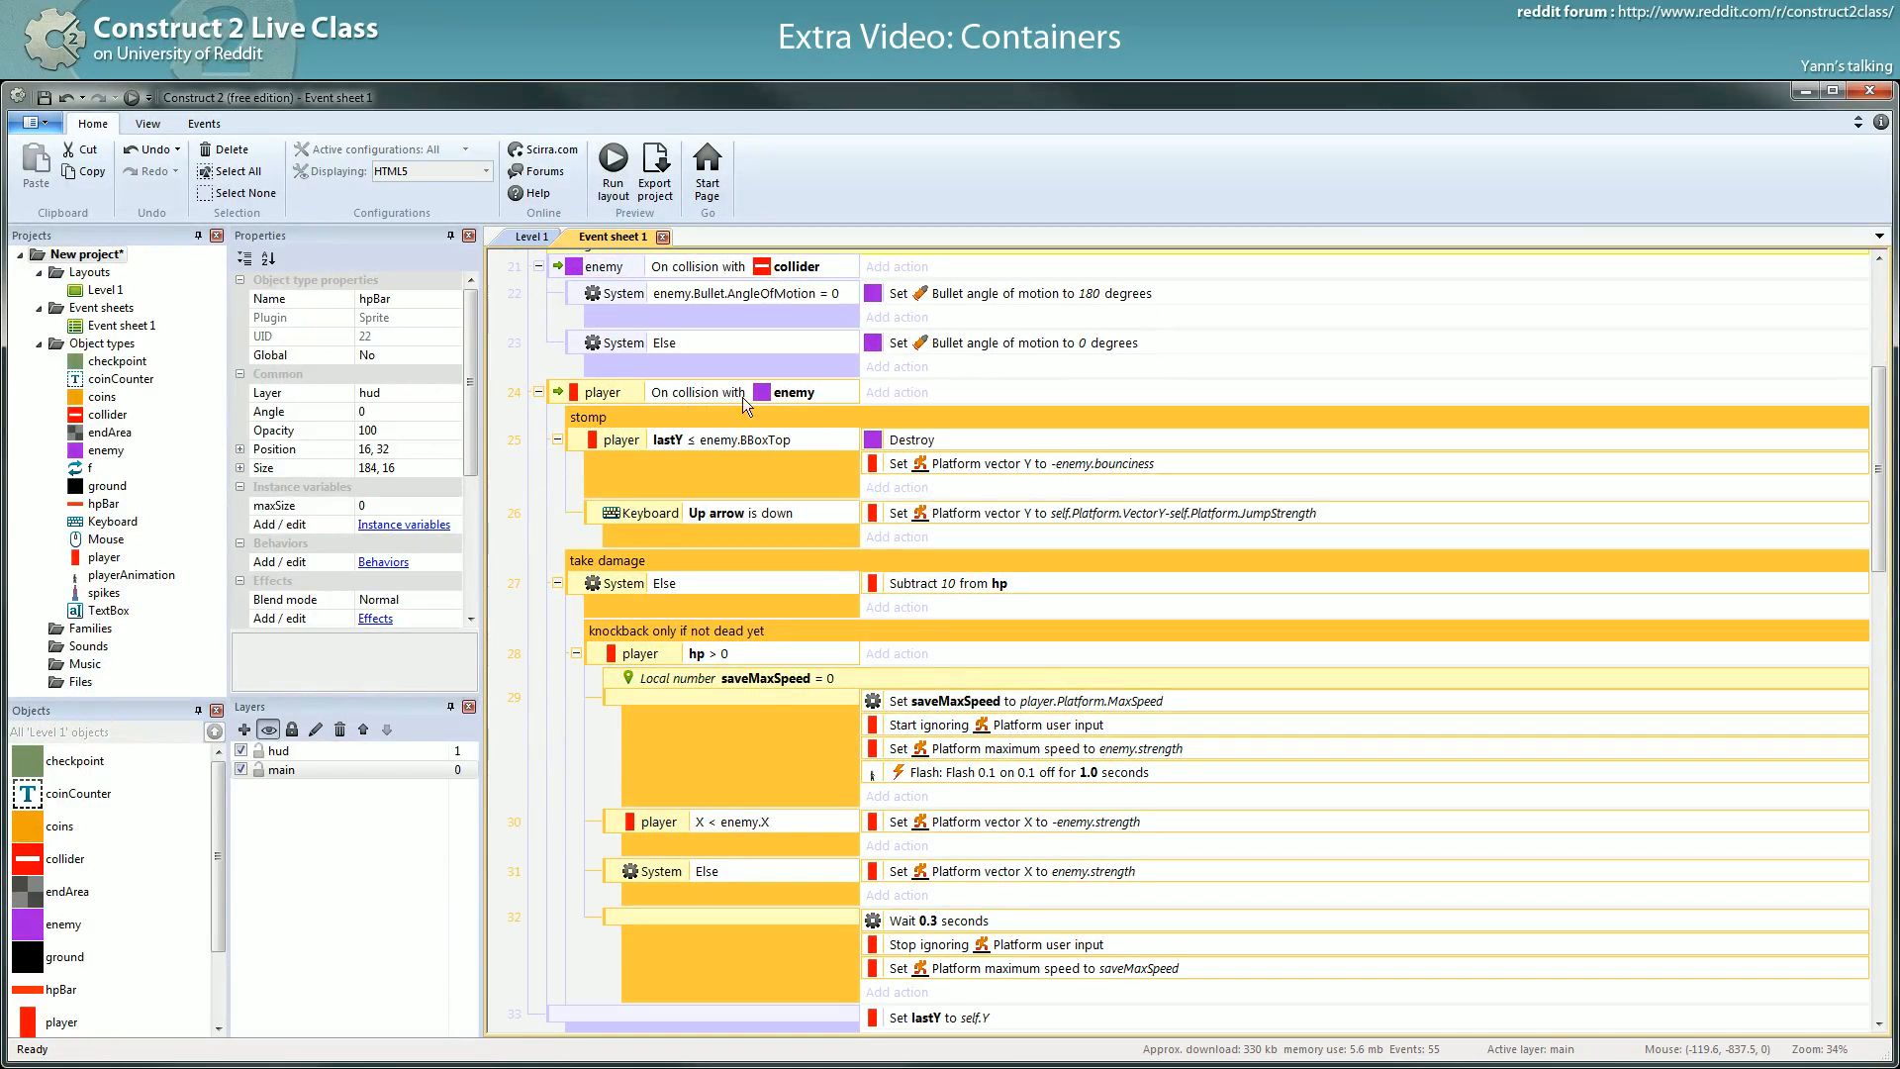
{"action": "scroll", "coordinate": [780, 396], "scroll_direction": "up", "scroll_amount": 1}
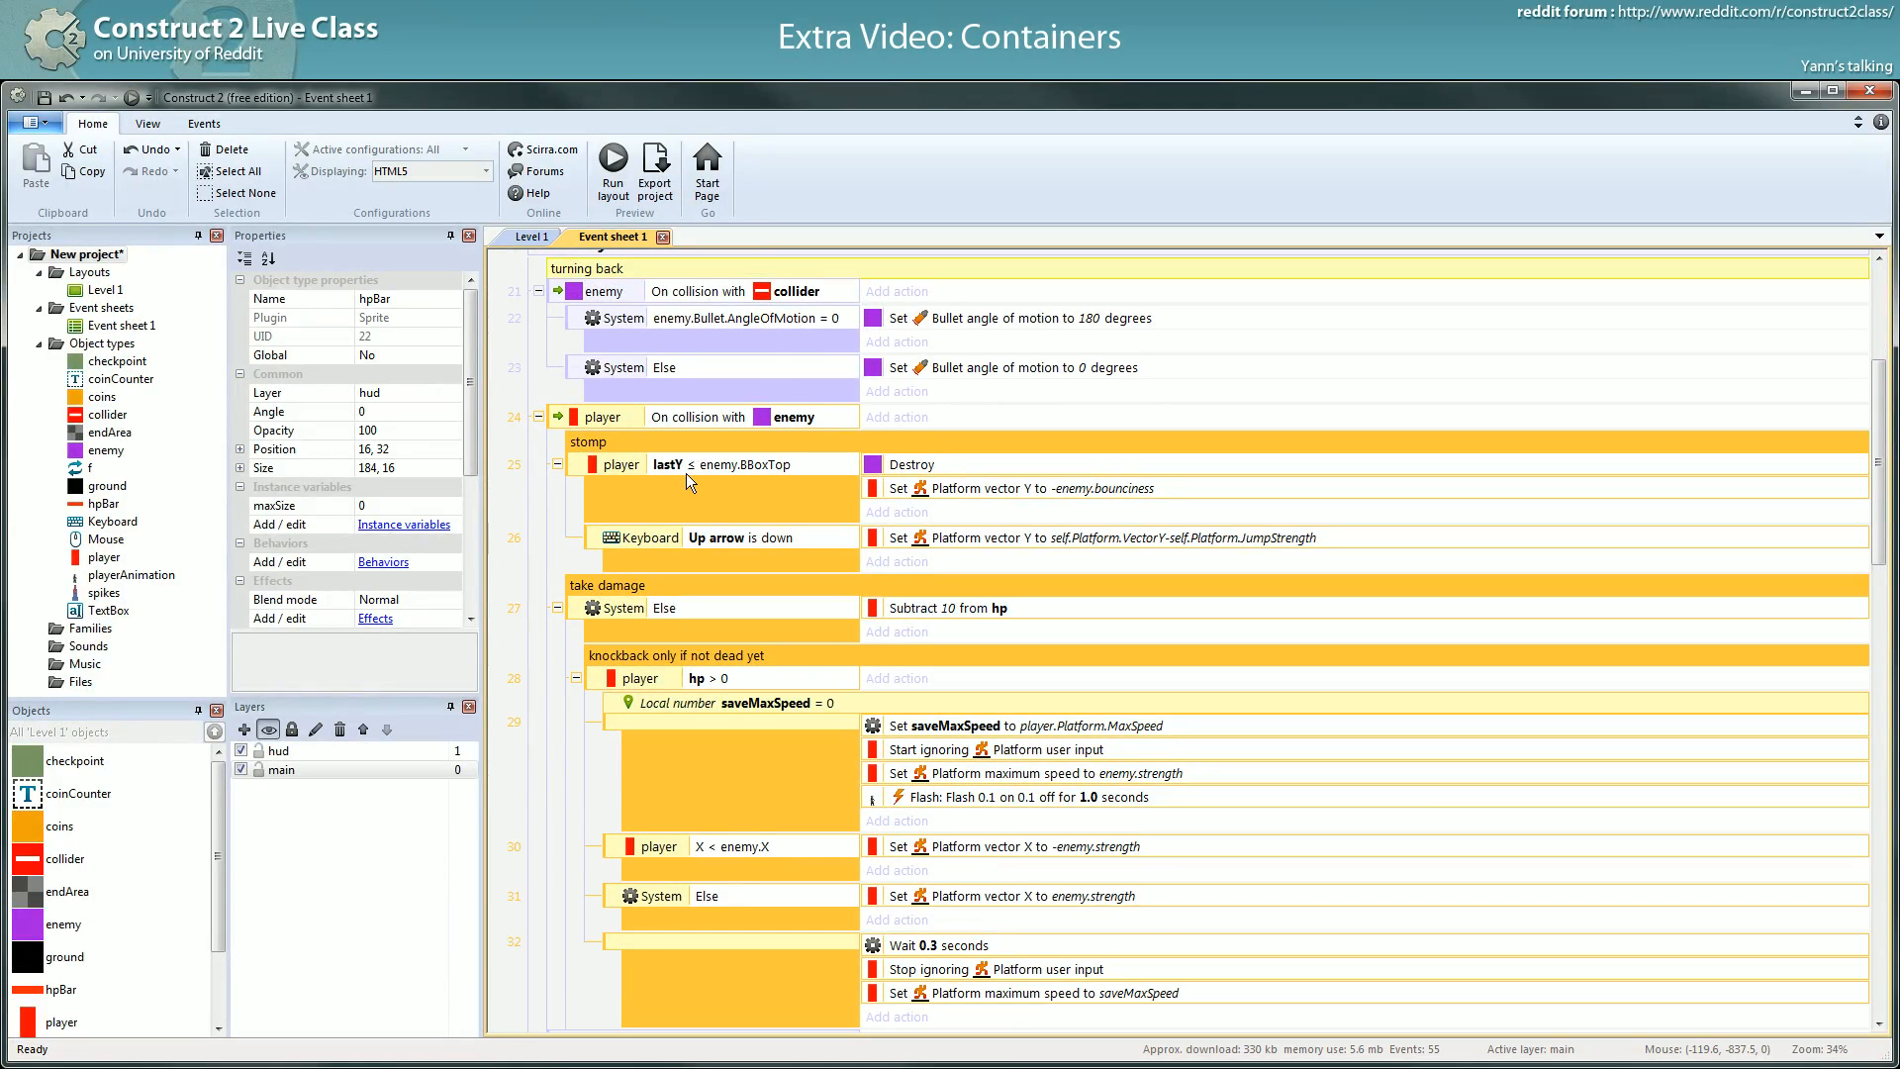
{"action": "scroll", "coordinate": [643, 440], "scroll_direction": "down", "scroll_amount": 1}
{"action": "scroll", "coordinate": [794, 401], "scroll_direction": "down", "scroll_amount": 1}
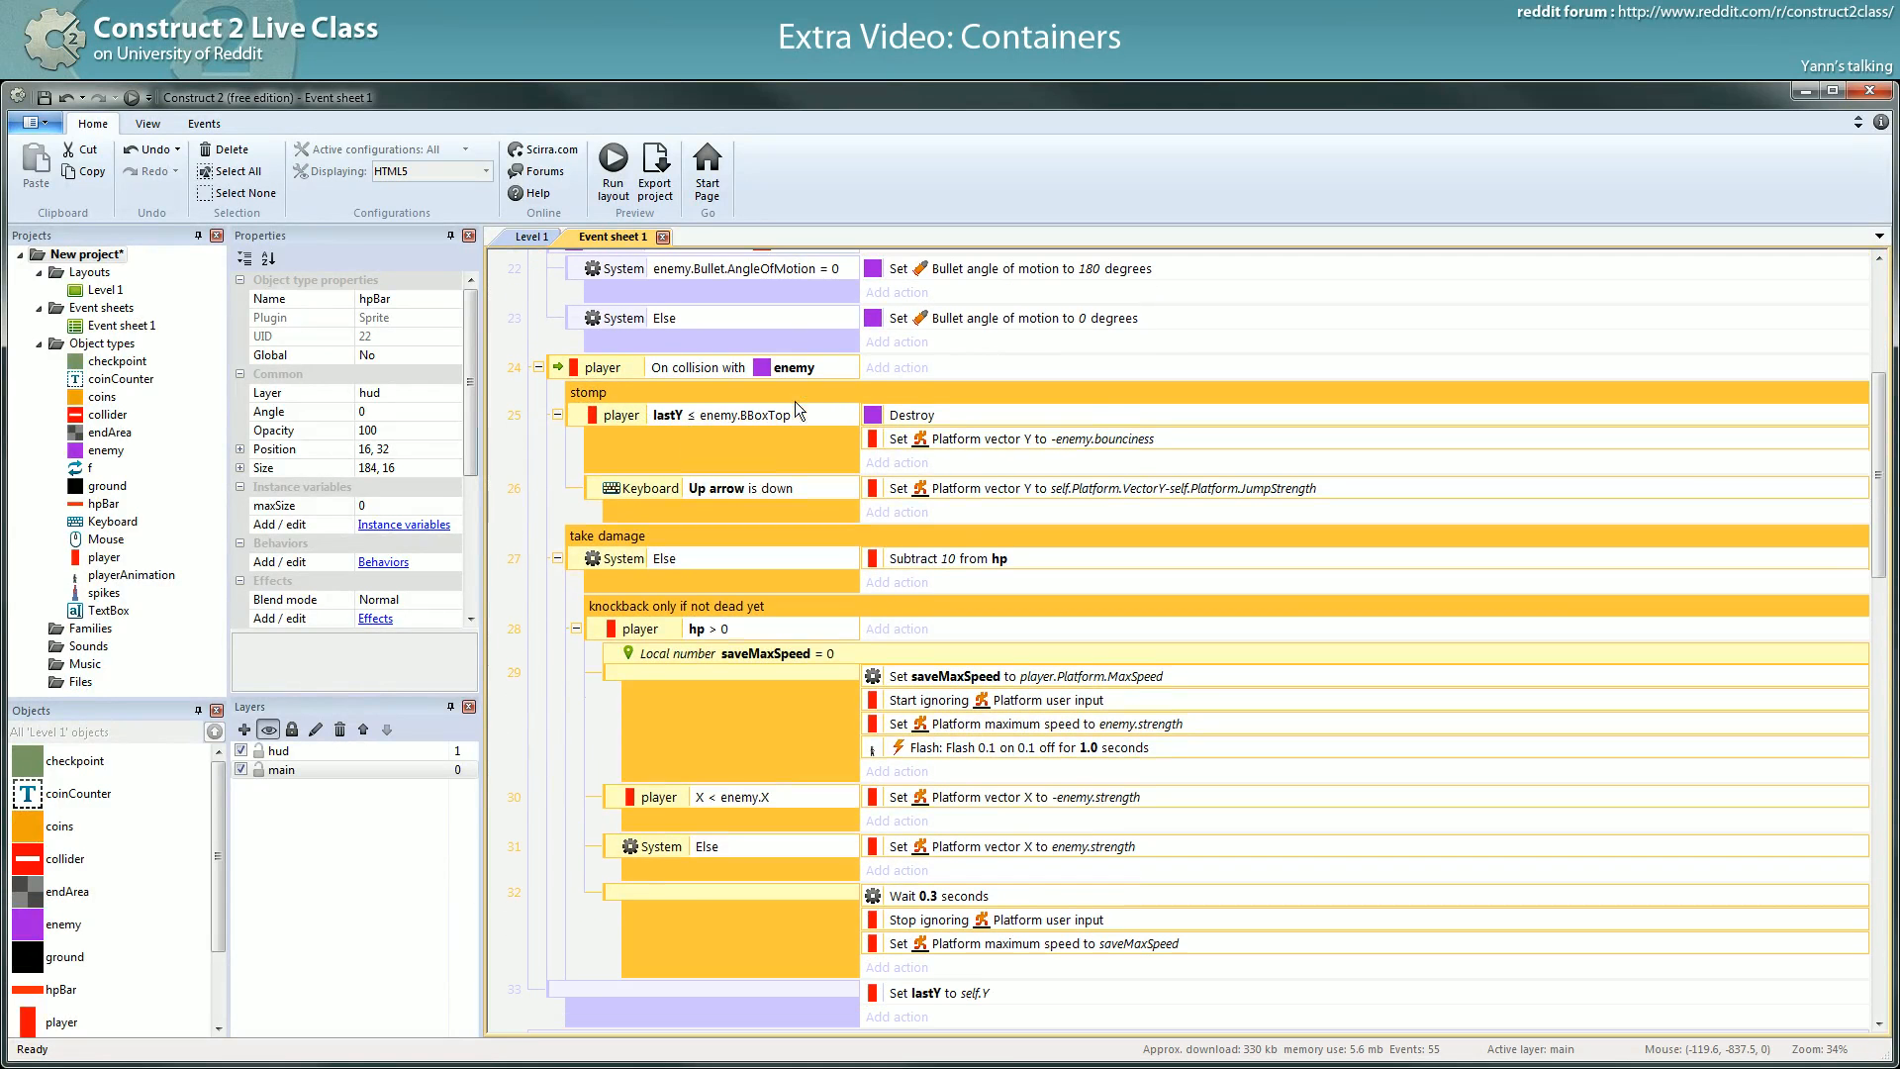
{"action": "left_click", "coordinate": [594, 393]}
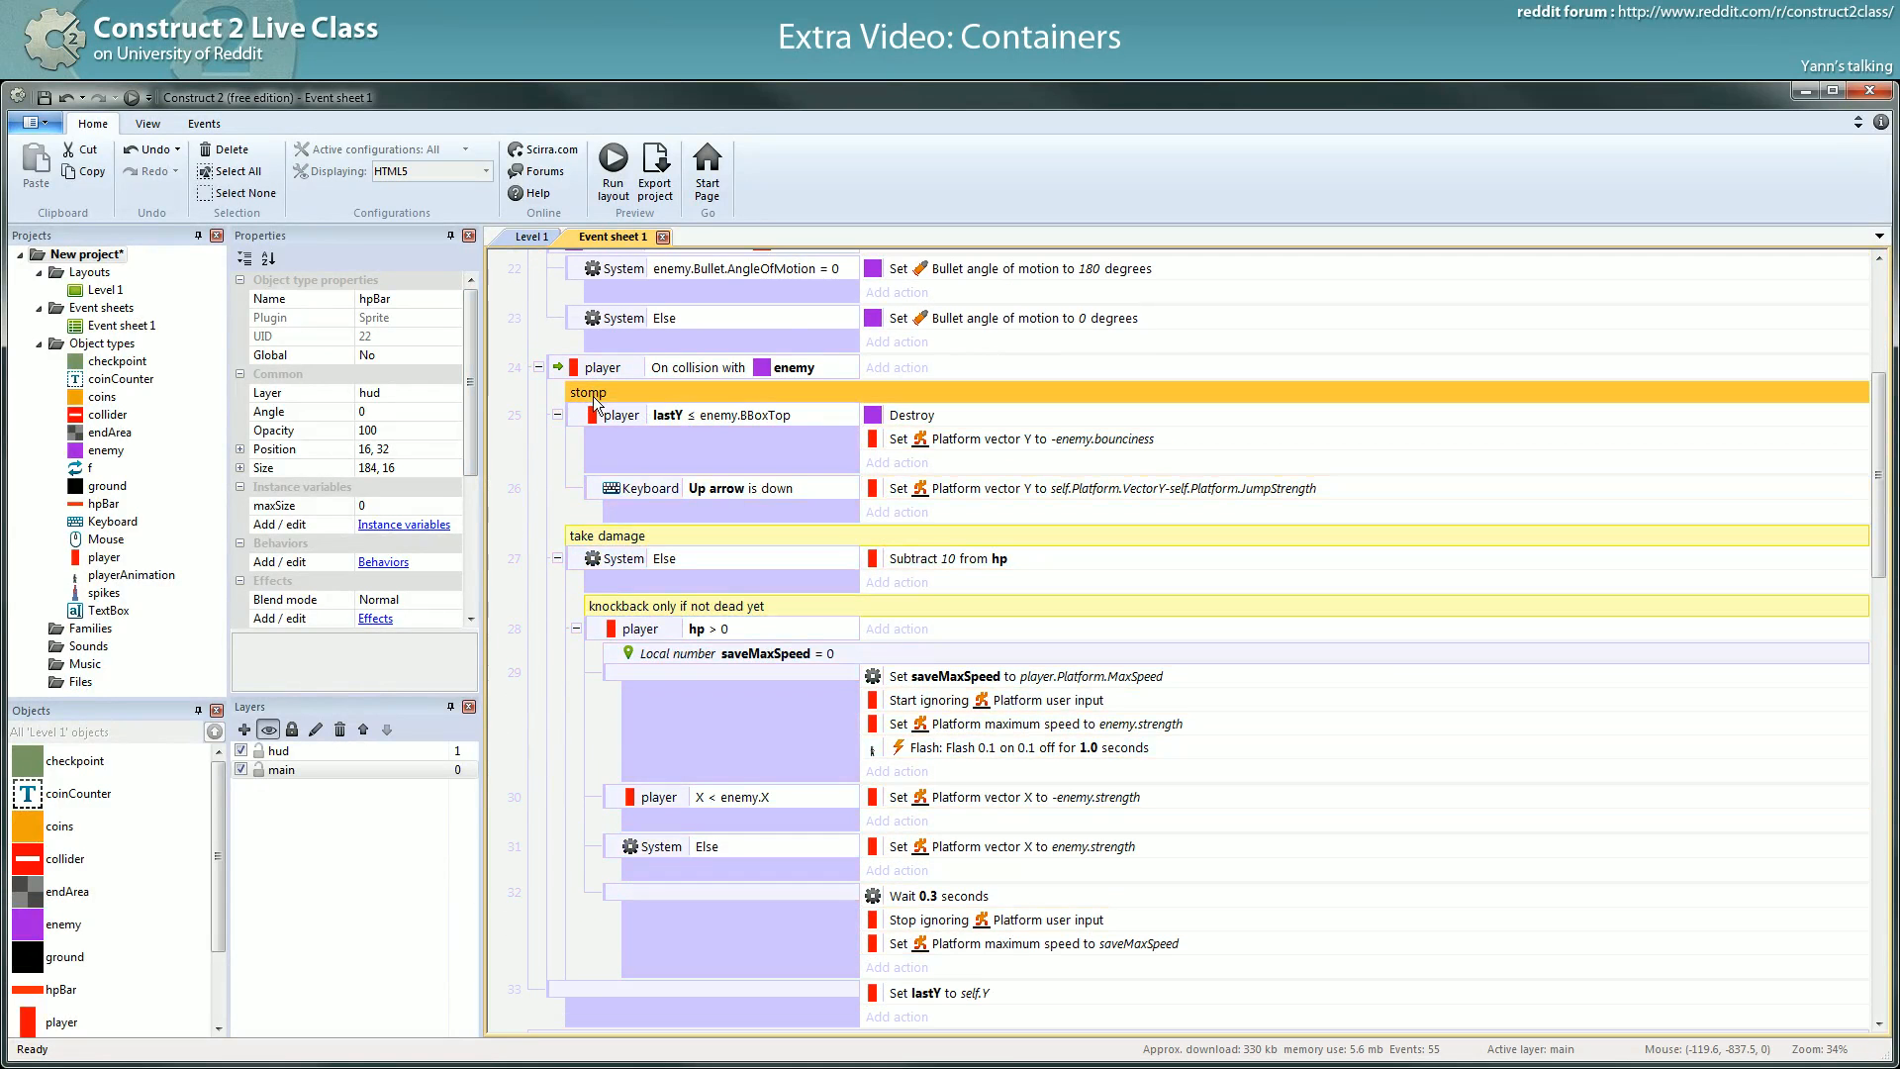
{"action": "left_click", "coordinate": [600, 537]}
{"action": "scroll", "coordinate": [872, 559], "scroll_direction": "down", "scroll_amount": 1}
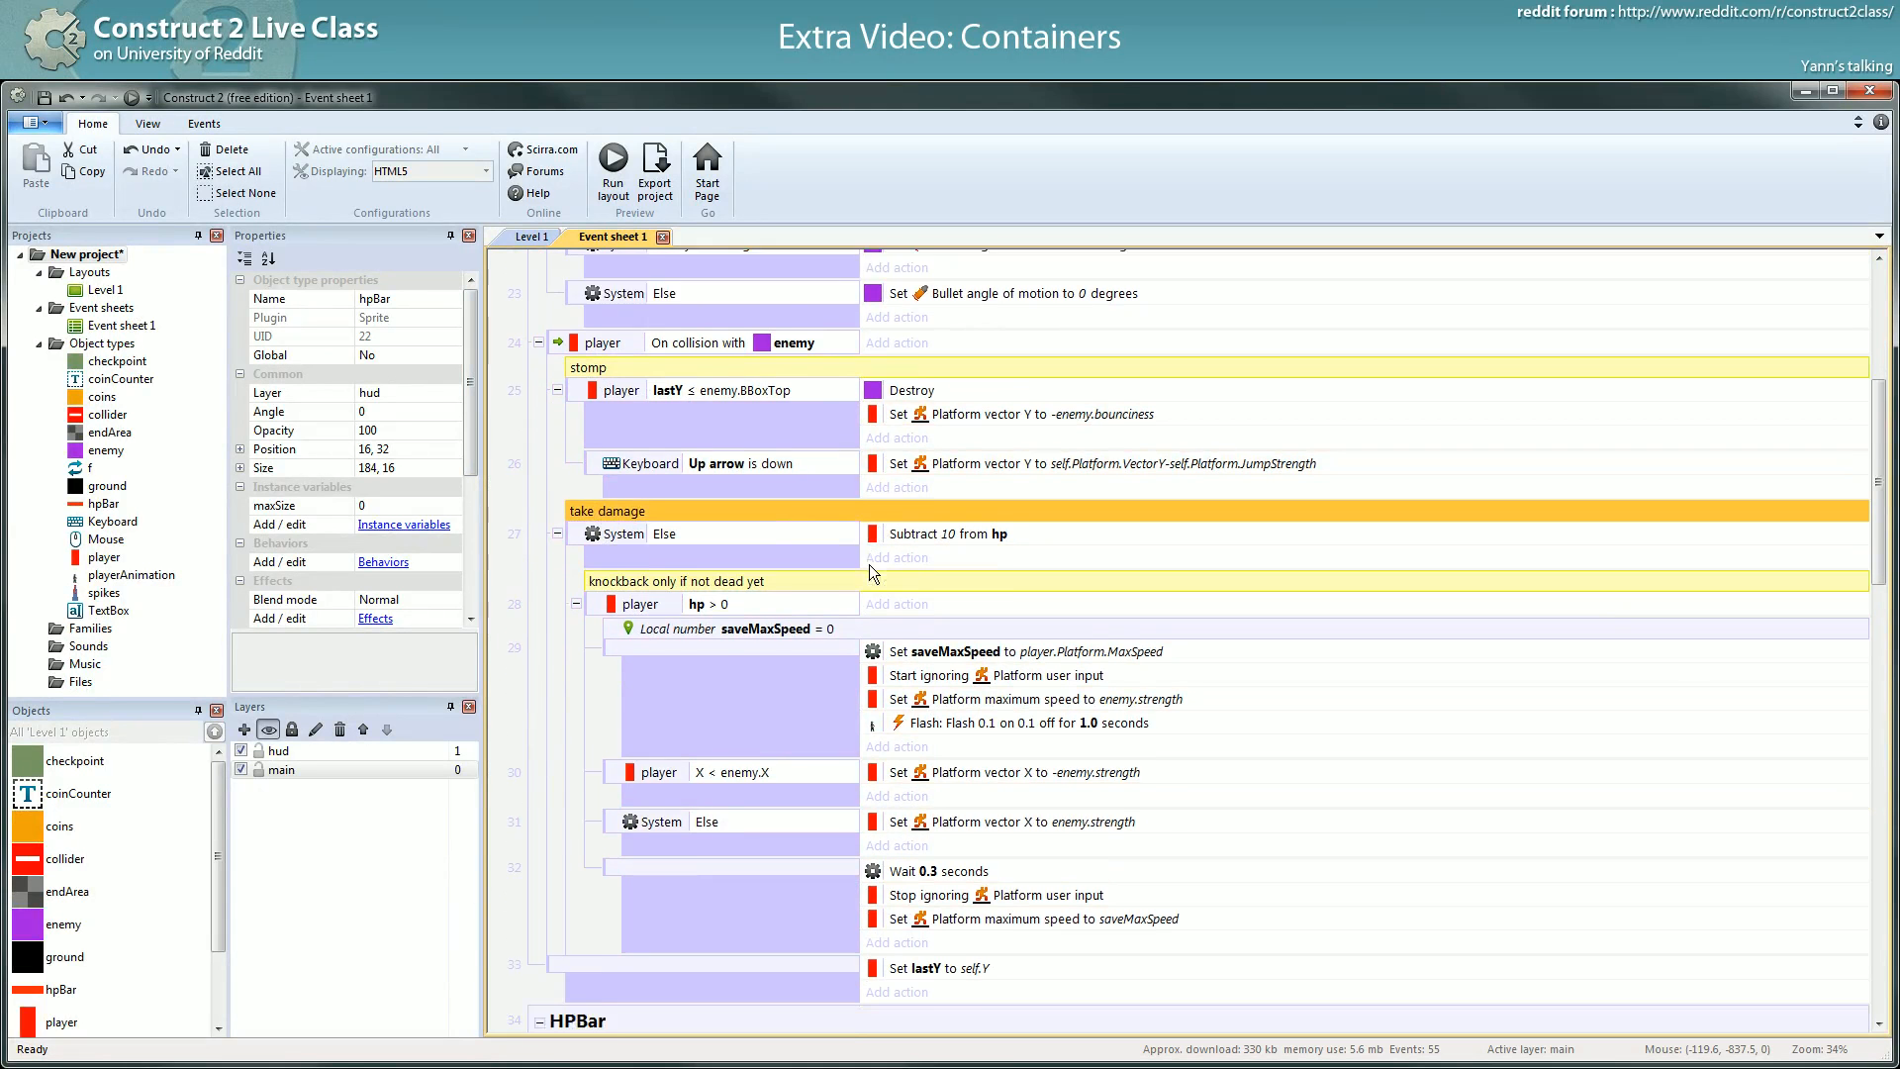
{"action": "scroll", "coordinate": [872, 558], "scroll_direction": "up", "scroll_amount": 9}
{"action": "scroll", "coordinate": [872, 558], "scroll_direction": "down", "scroll_amount": 5}
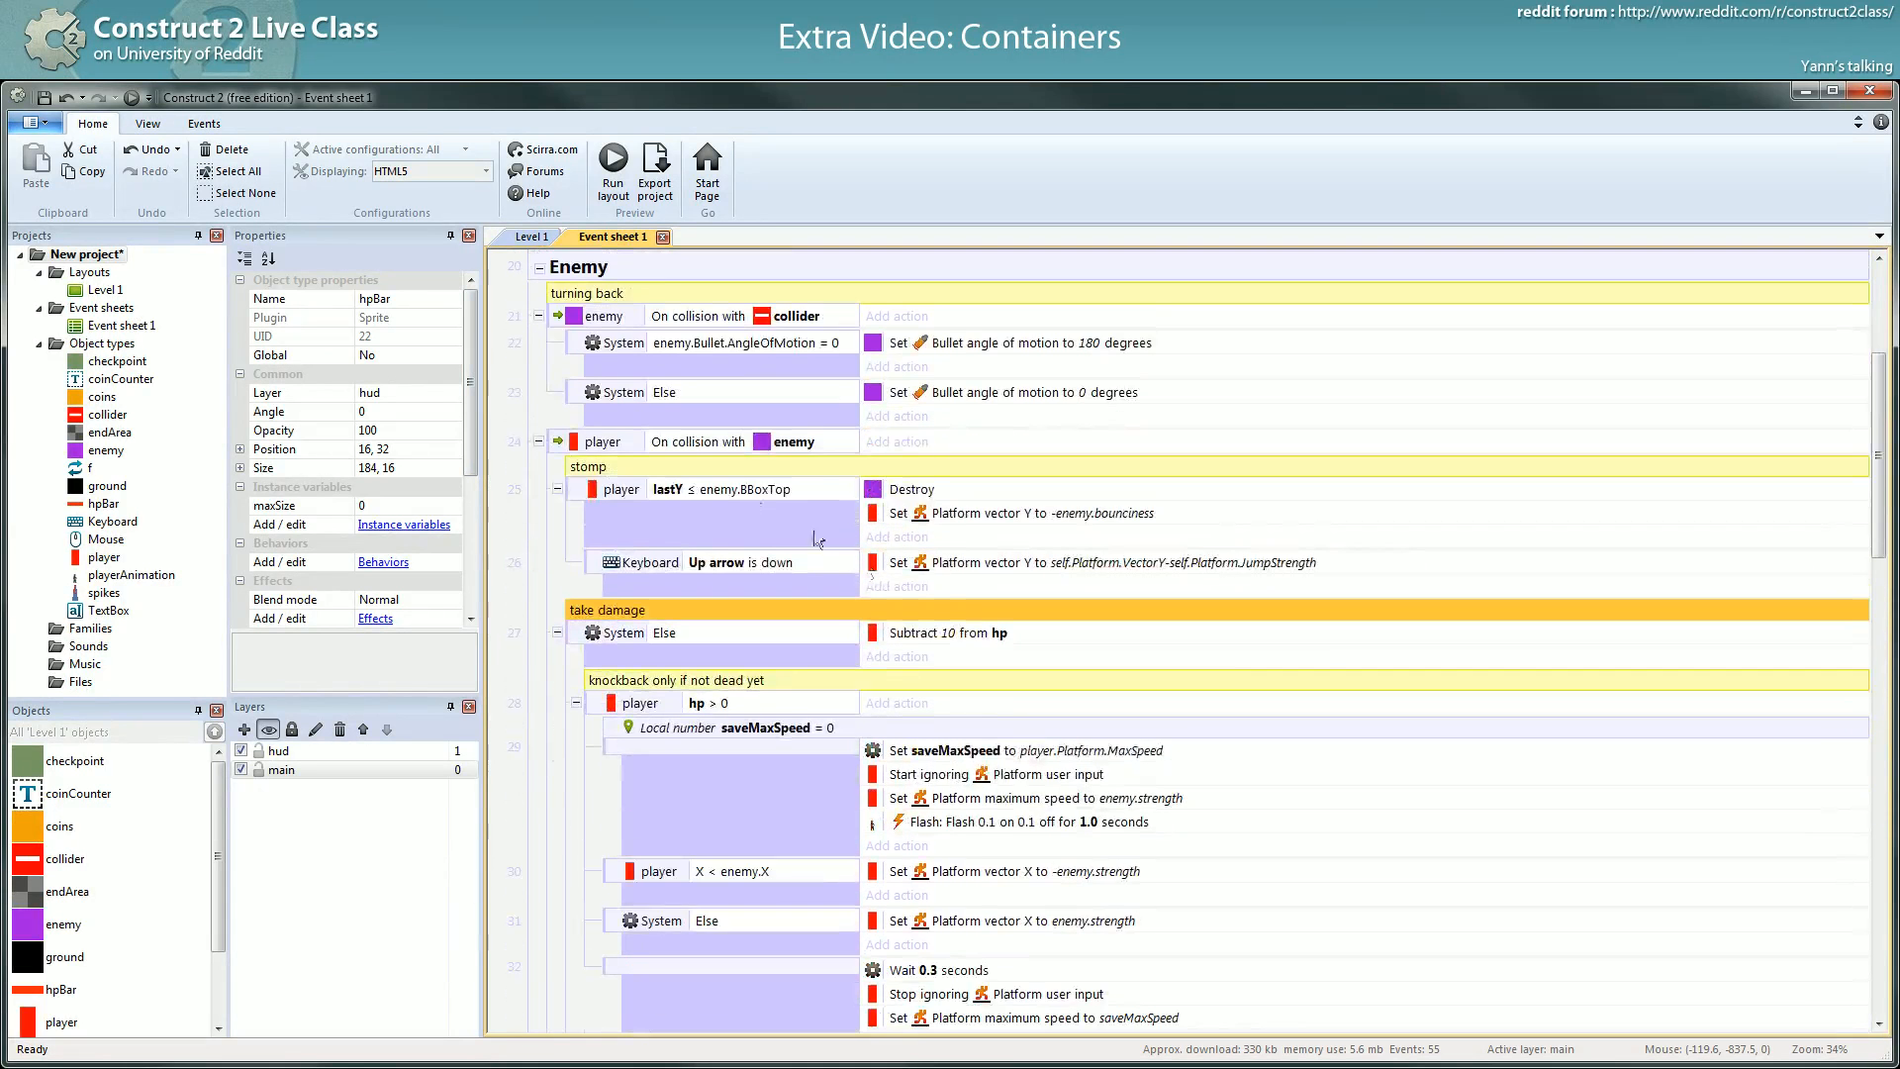
- Examine the stomp condition comparing lastY with enemy.BBoxTop, the lastY update, and the stomp's Destroy and vector Y actions
{"action": "left_click", "coordinate": [720, 461]}
{"action": "scroll", "coordinate": [731, 489], "scroll_direction": "down", "scroll_amount": 1}
{"action": "left_click", "coordinate": [706, 484]}
{"action": "scroll", "coordinate": [690, 504], "scroll_direction": "down", "scroll_amount": 5}
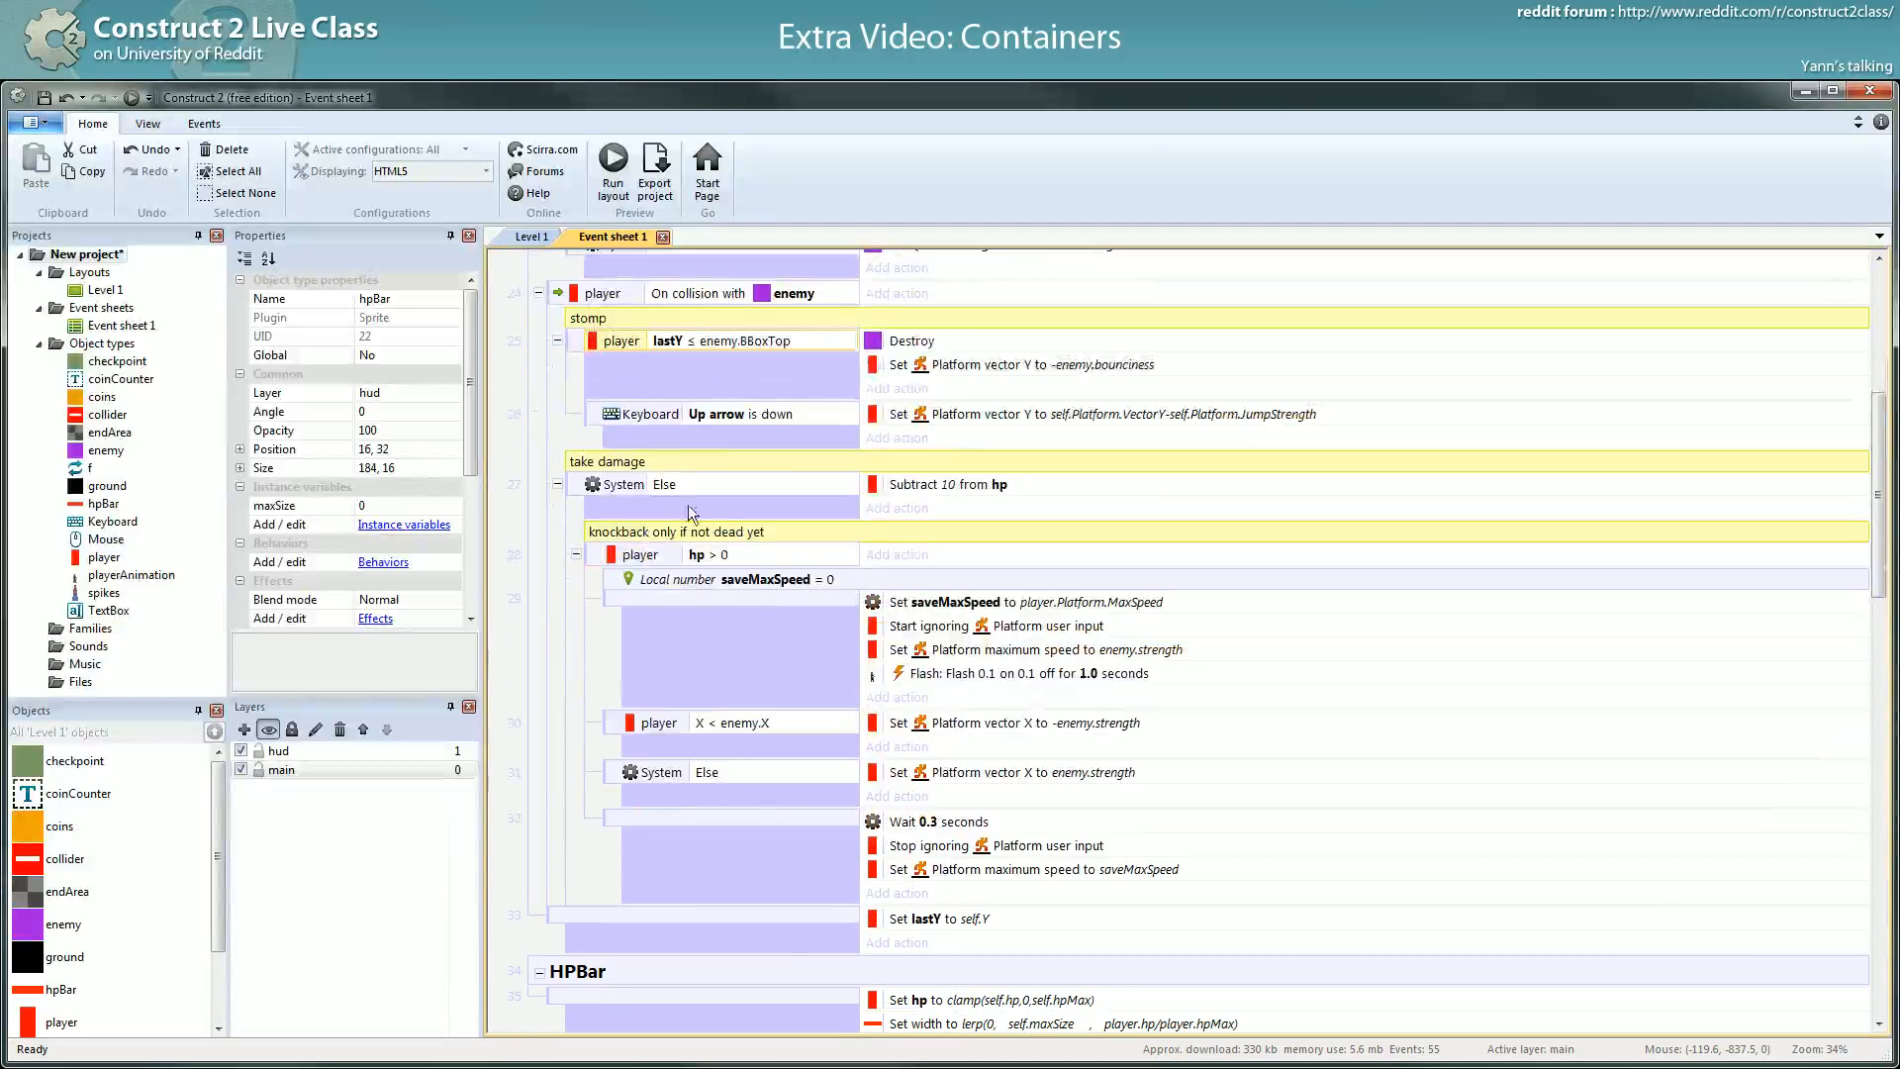
{"action": "scroll", "coordinate": [942, 918], "scroll_direction": "up", "scroll_amount": 6}
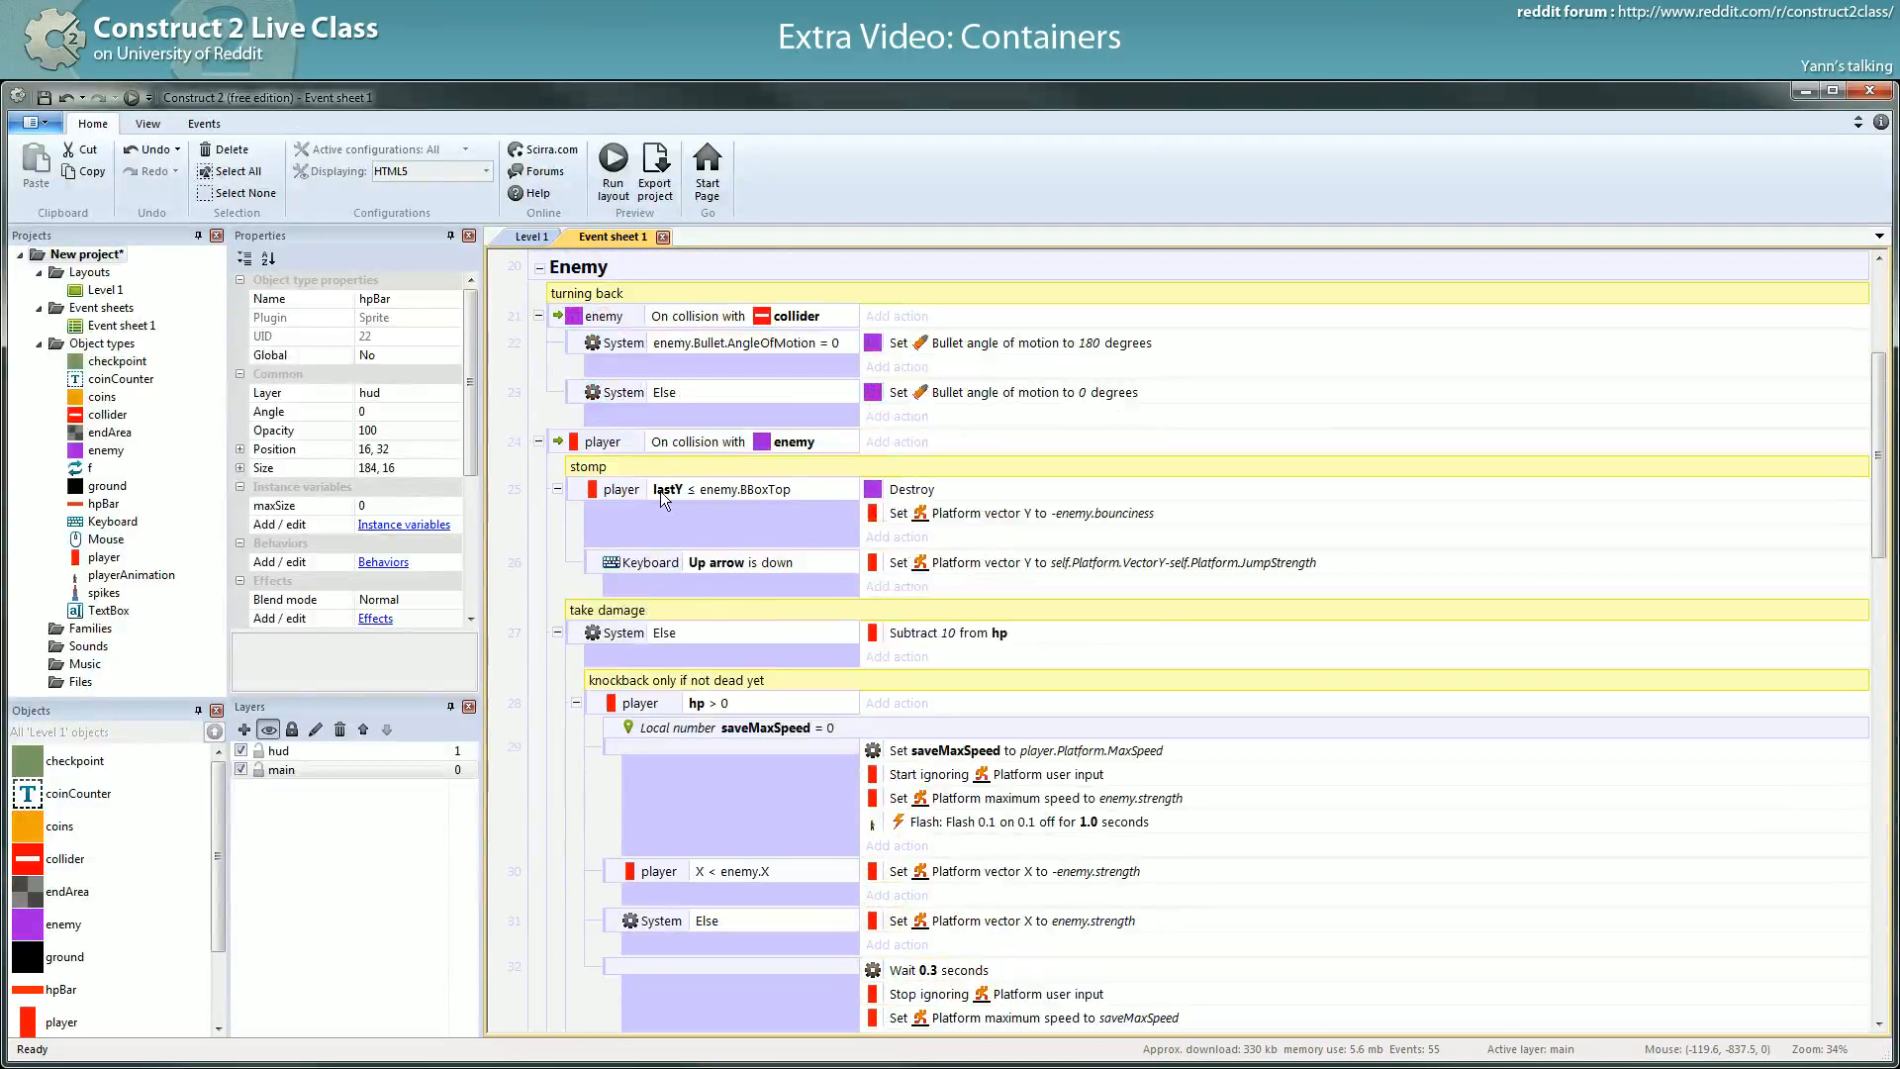
{"action": "scroll", "coordinate": [871, 495], "scroll_direction": "down", "scroll_amount": 6}
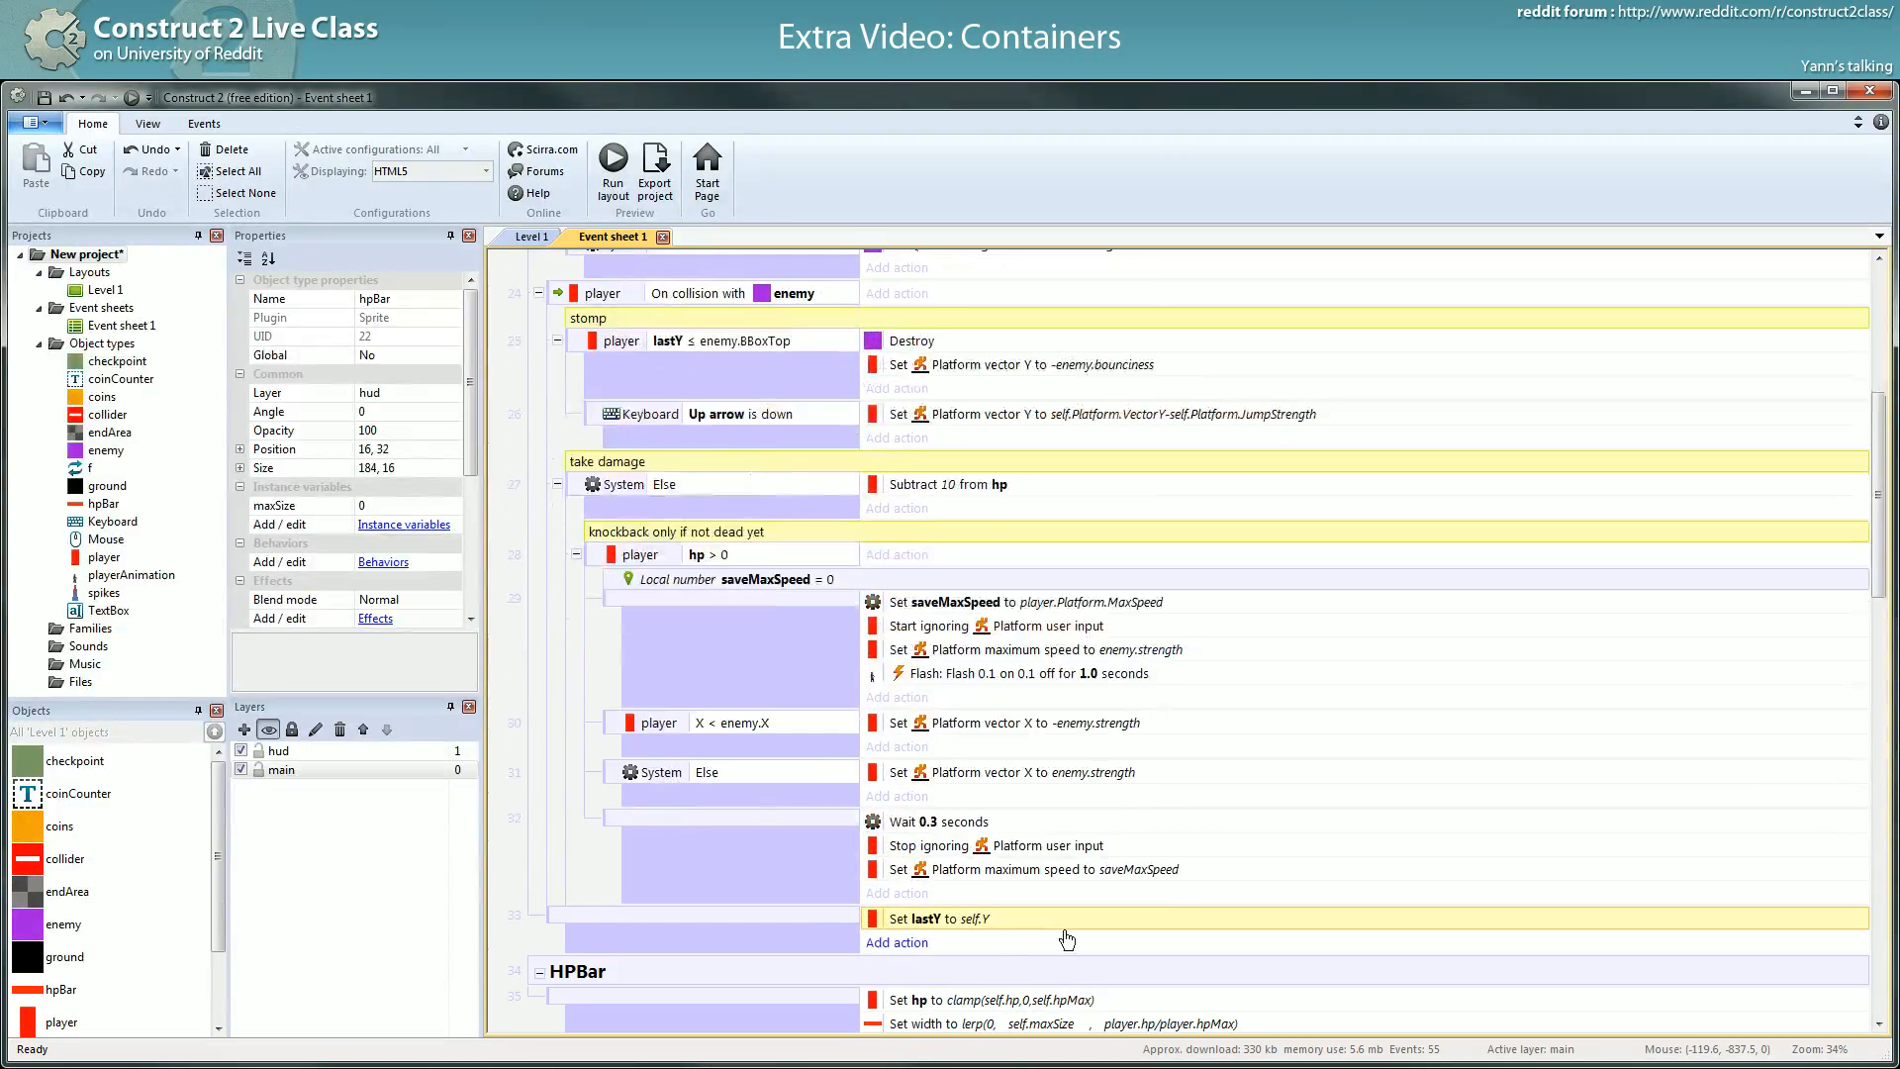
{"action": "scroll", "coordinate": [958, 923], "scroll_direction": "up", "scroll_amount": 2}
{"action": "left_click", "coordinate": [732, 390]}
{"action": "left_click", "coordinate": [972, 395]}
{"action": "left_click", "coordinate": [945, 416]}
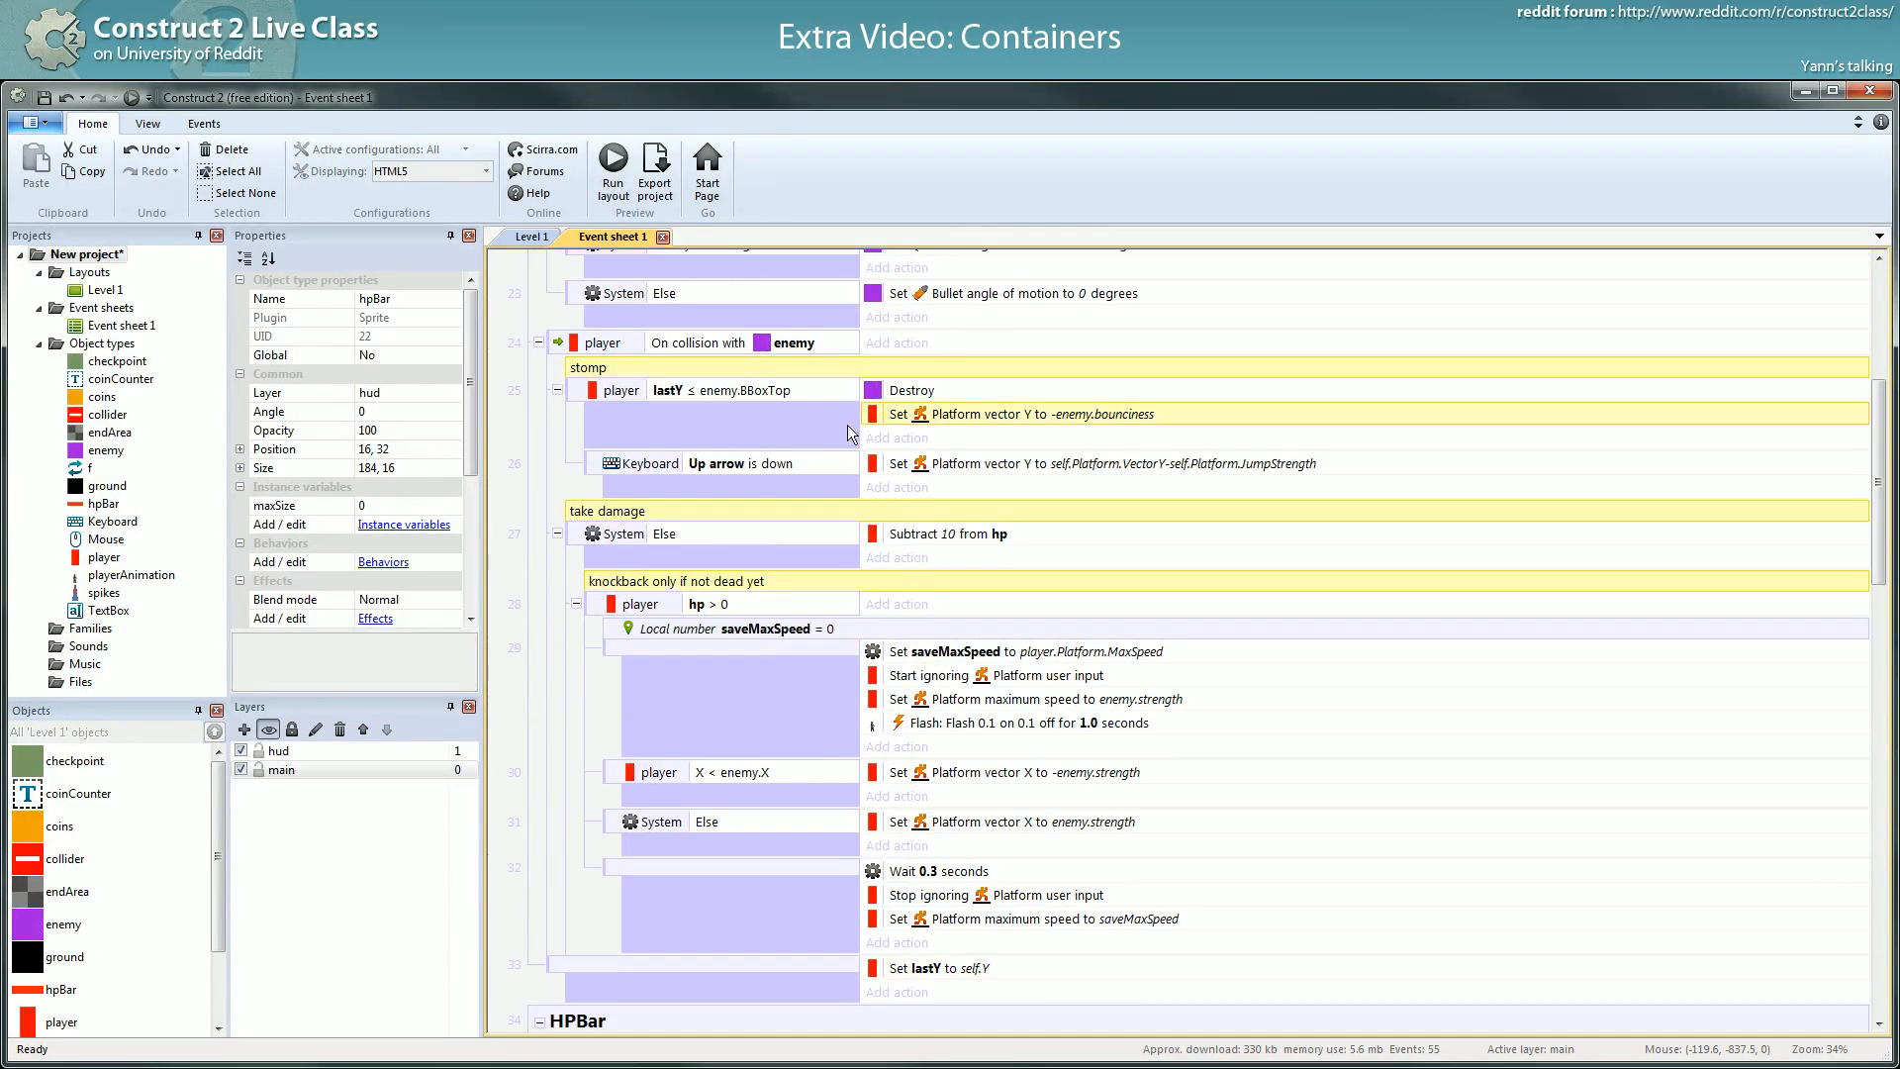
{"action": "left_click", "coordinate": [737, 464]}
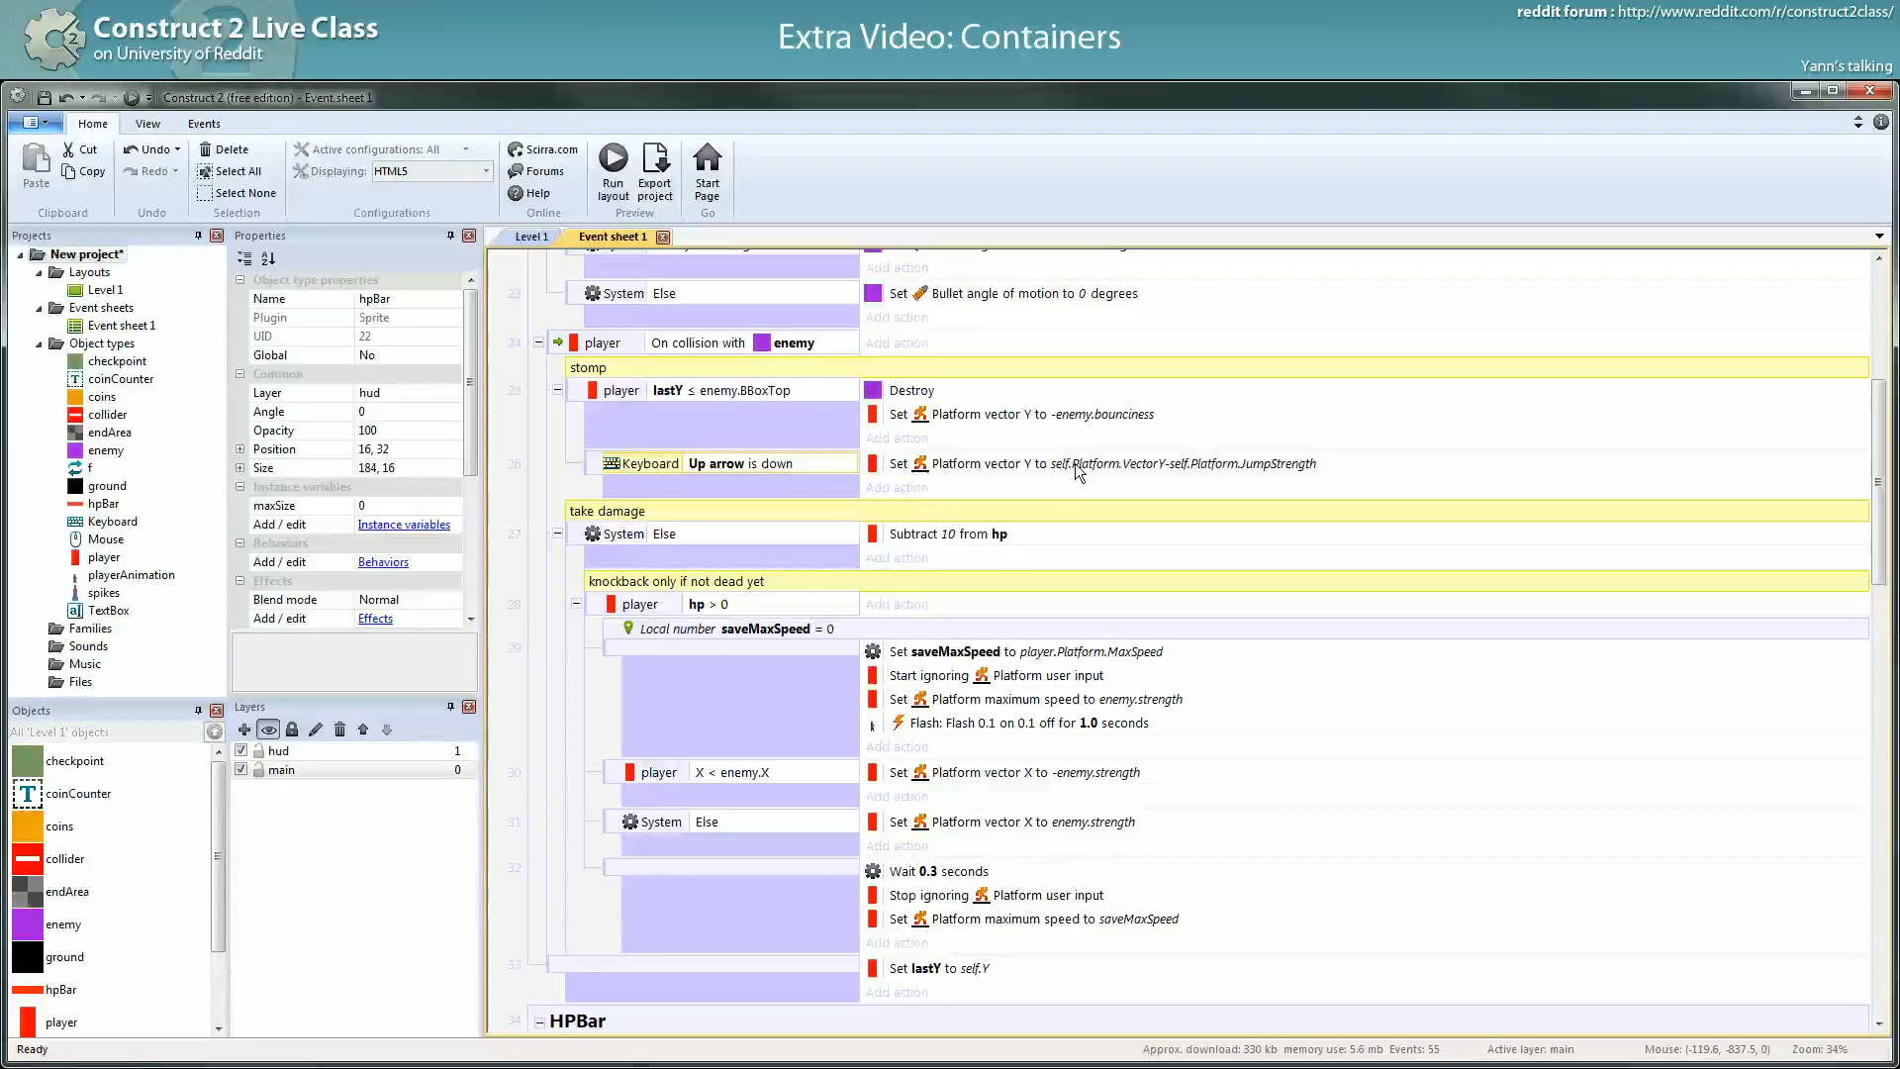
{"action": "left_click", "coordinate": [1126, 413]}
{"action": "left_click", "coordinate": [1237, 465]}
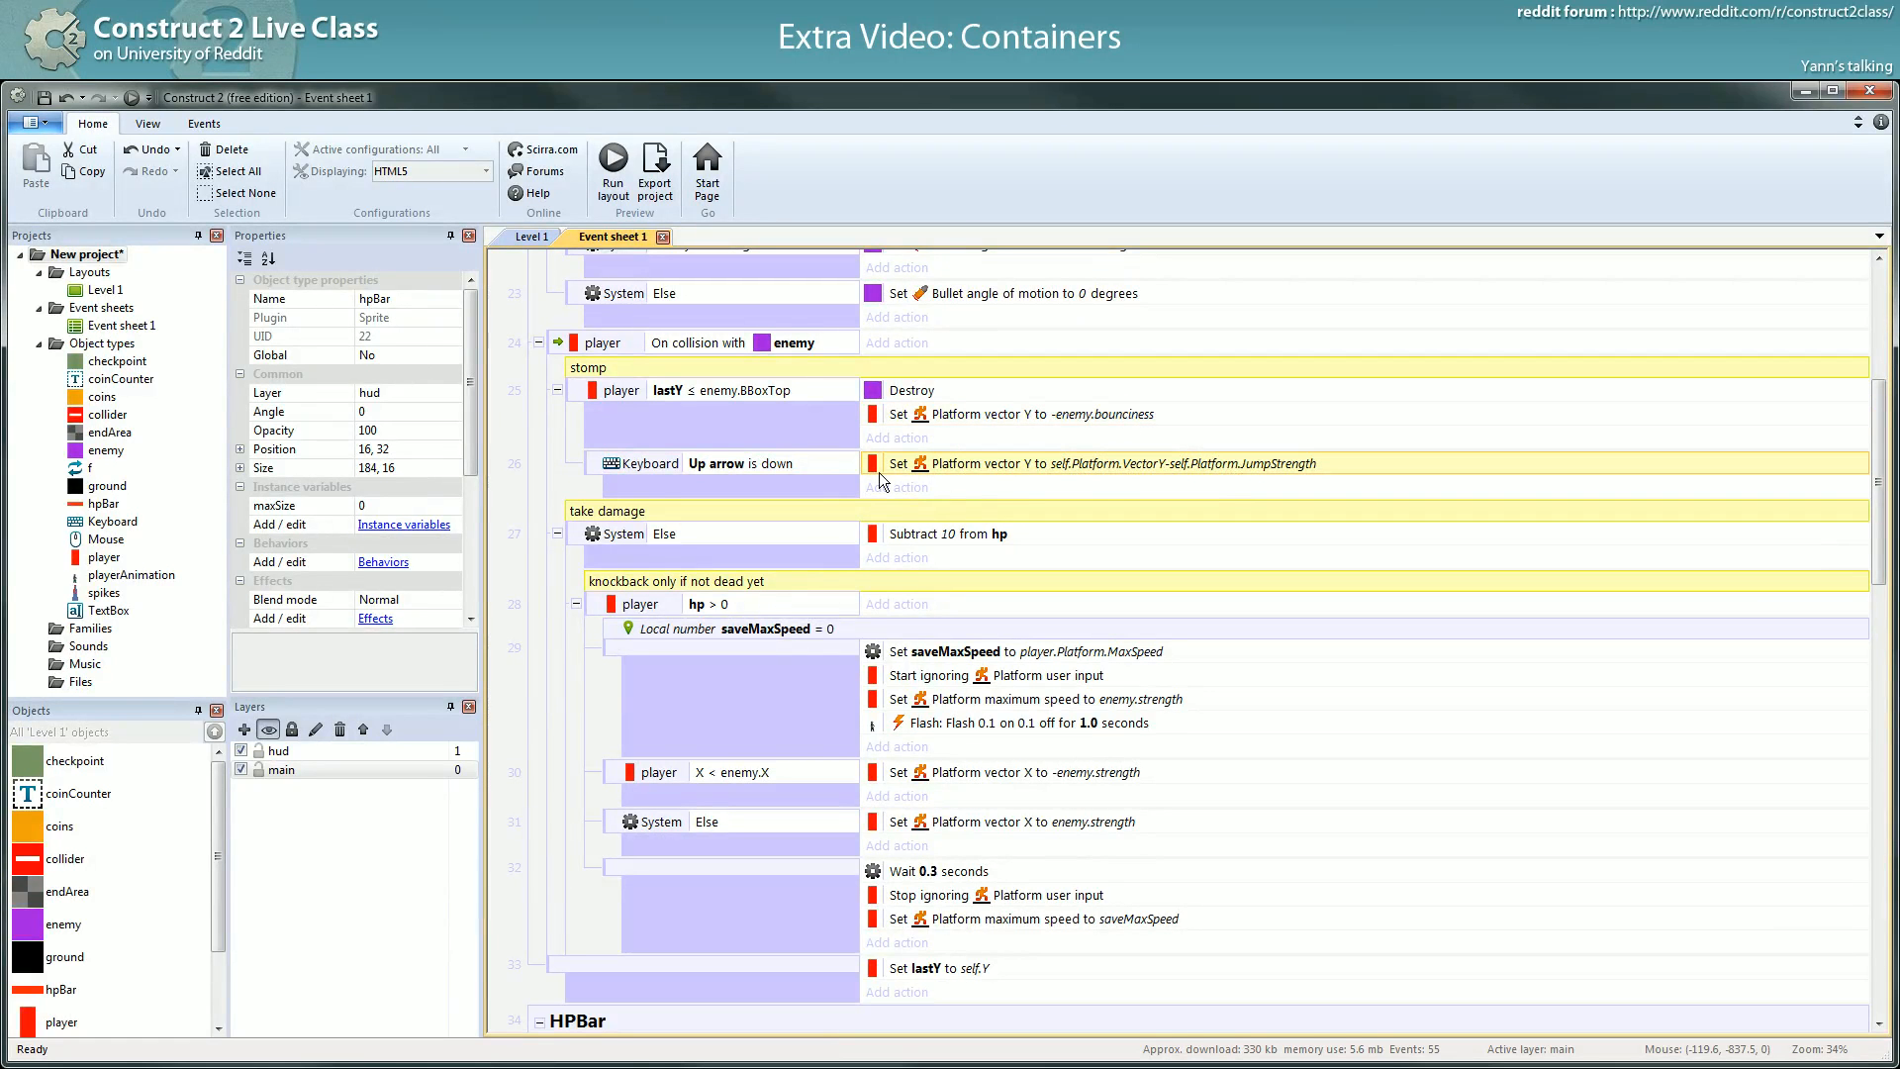
- Set the Platform vector Y of the stomp's Up arrow is down event to -(enemy.bounciness + self.Platform.JumpStrength)
{"action": "double_click", "coordinate": [1100, 467]}
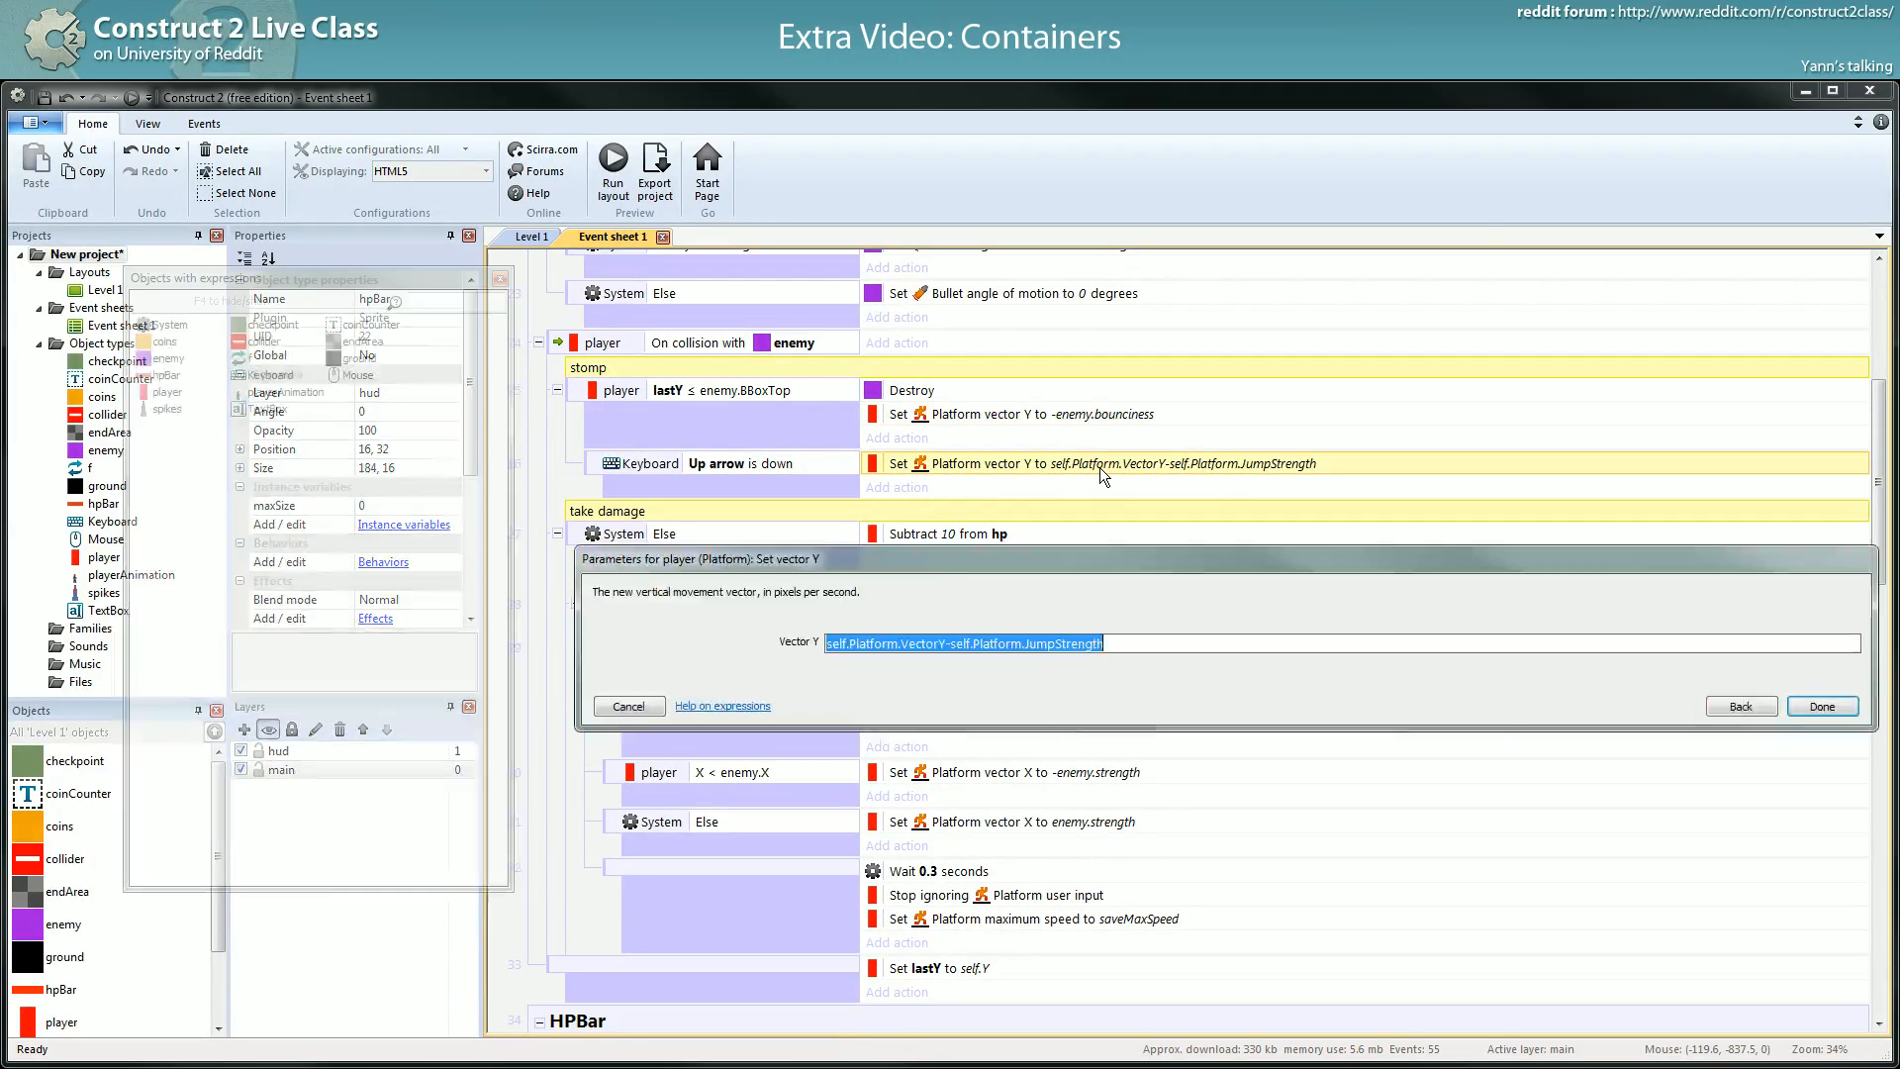
{"action": "key", "text": "Home"}
{"action": "key", "text": "Delete"}
{"action": "key", "text": "Delete"}
{"action": "key", "text": "Delete"}
{"action": "key", "text": "Delete"}
{"action": "key", "text": "Delete"}
{"action": "key", "text": "Delete"}
{"action": "key", "text": "Delete"}
{"action": "key", "text": "Delete"}
{"action": "key", "text": "Delete"}
{"action": "key", "text": "Delete"}
{"action": "key", "text": "Delete"}
{"action": "key", "text": "Delete"}
{"action": "key", "text": "Delete"}
{"action": "key", "text": "Delete"}
{"action": "key", "text": "Delete"}
{"action": "key", "text": "Delete"}
{"action": "key", "text": "Delete"}
{"action": "key", "text": "Delete"}
{"action": "key", "text": "Delete"}
{"action": "key", "text": "Delete"}
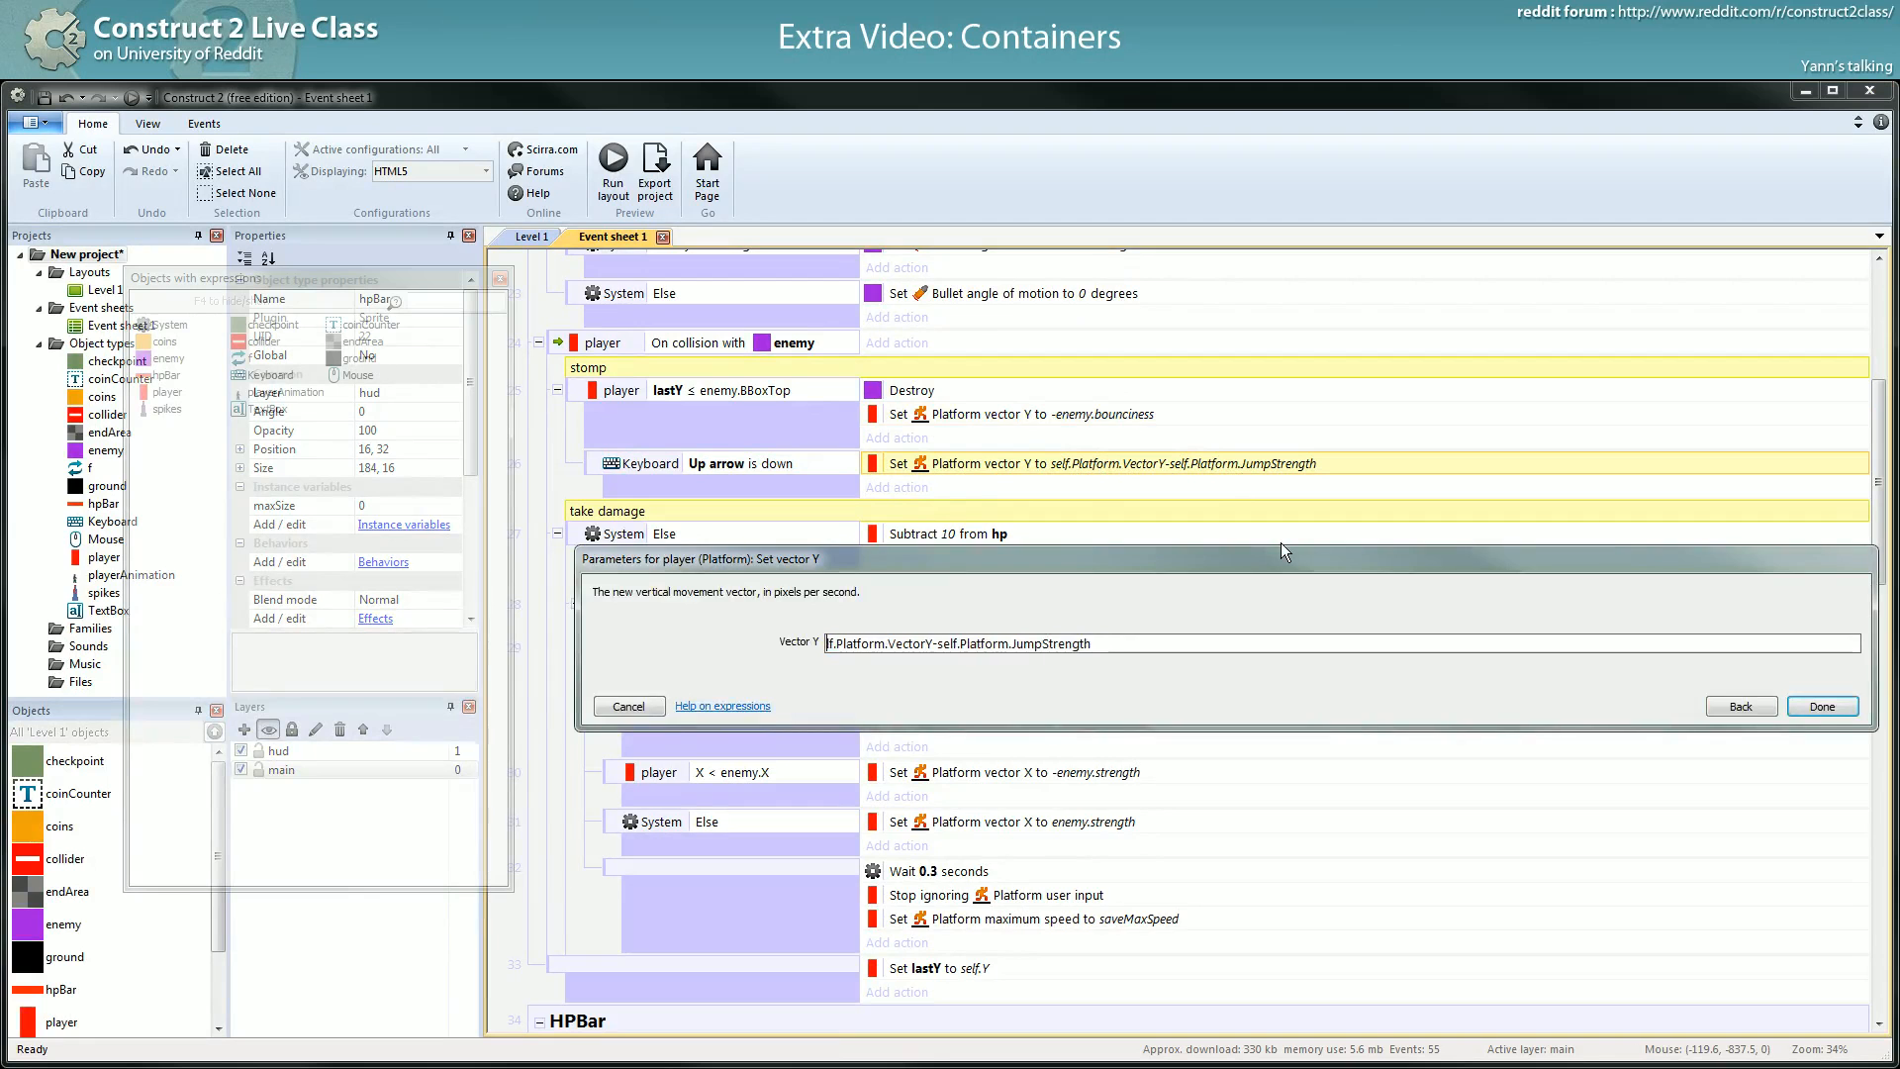
{"action": "type", "text": "-("}
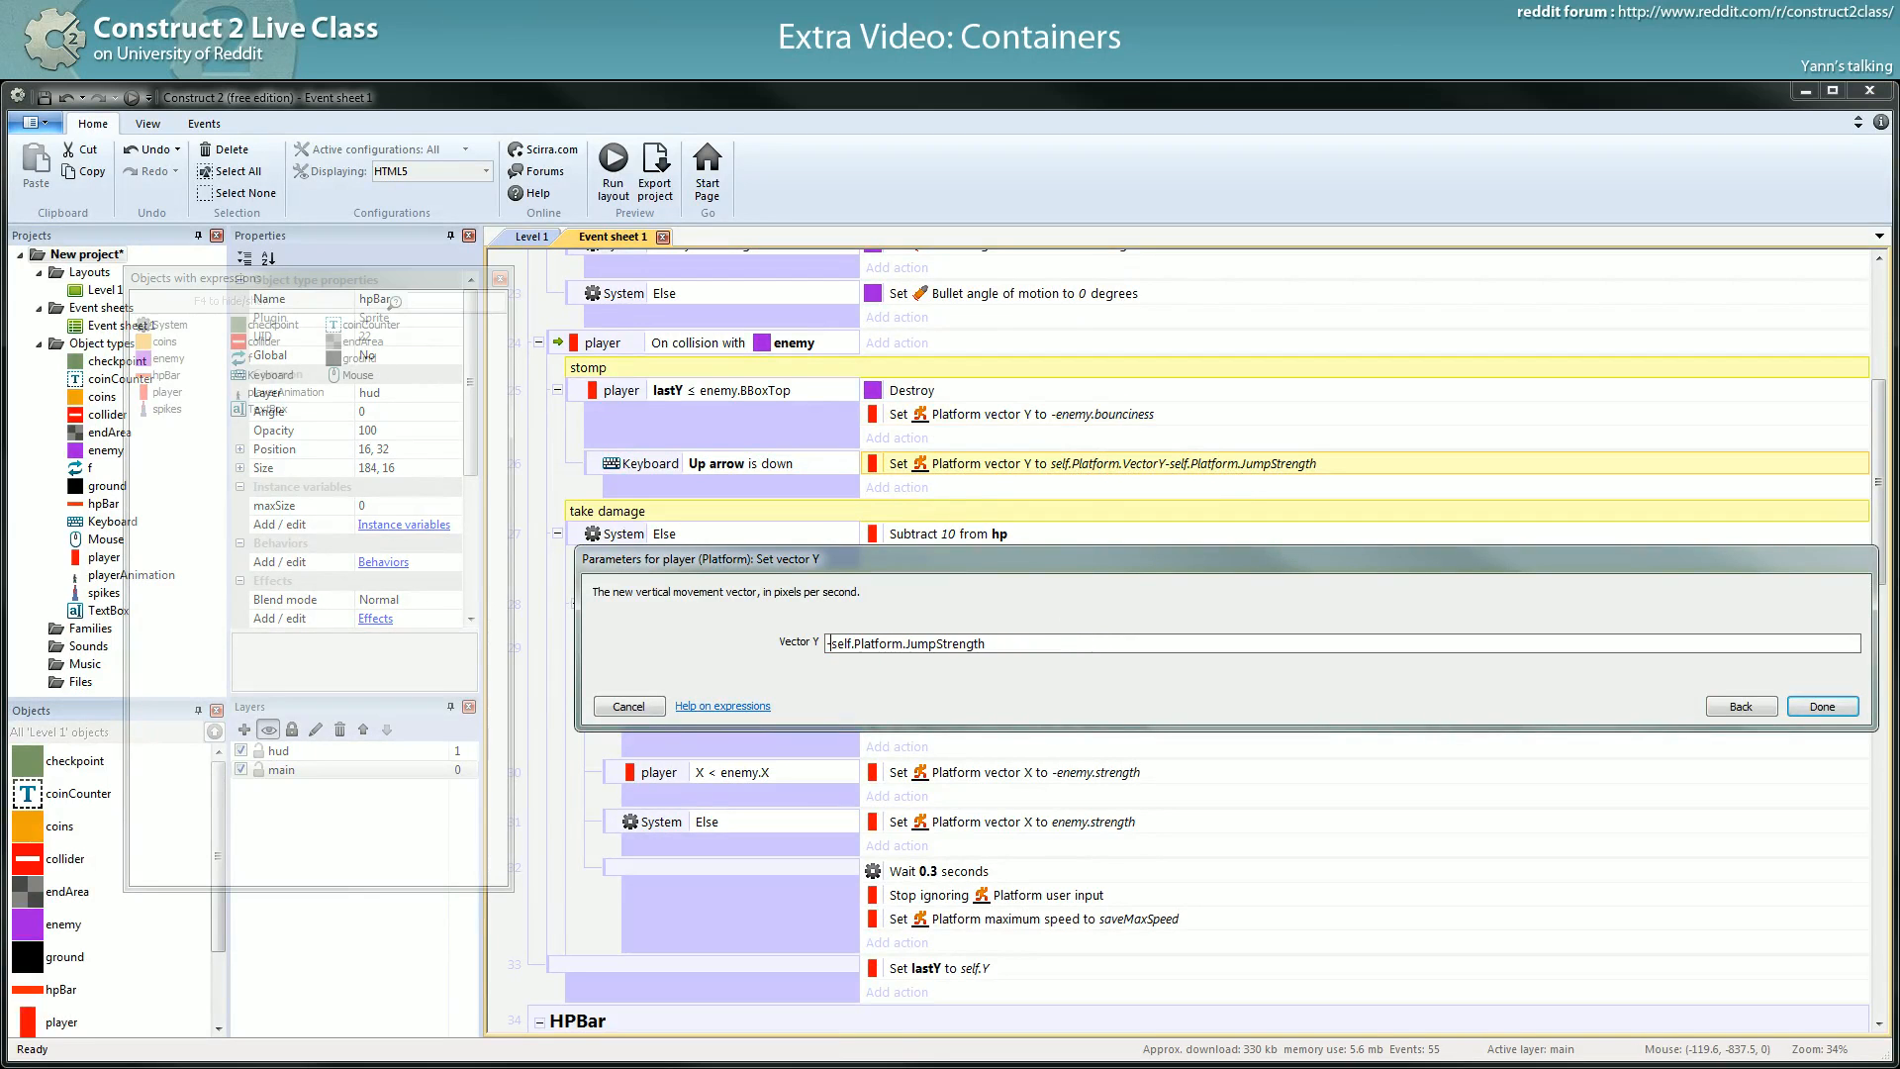
{"action": "type", "text": "enem"}
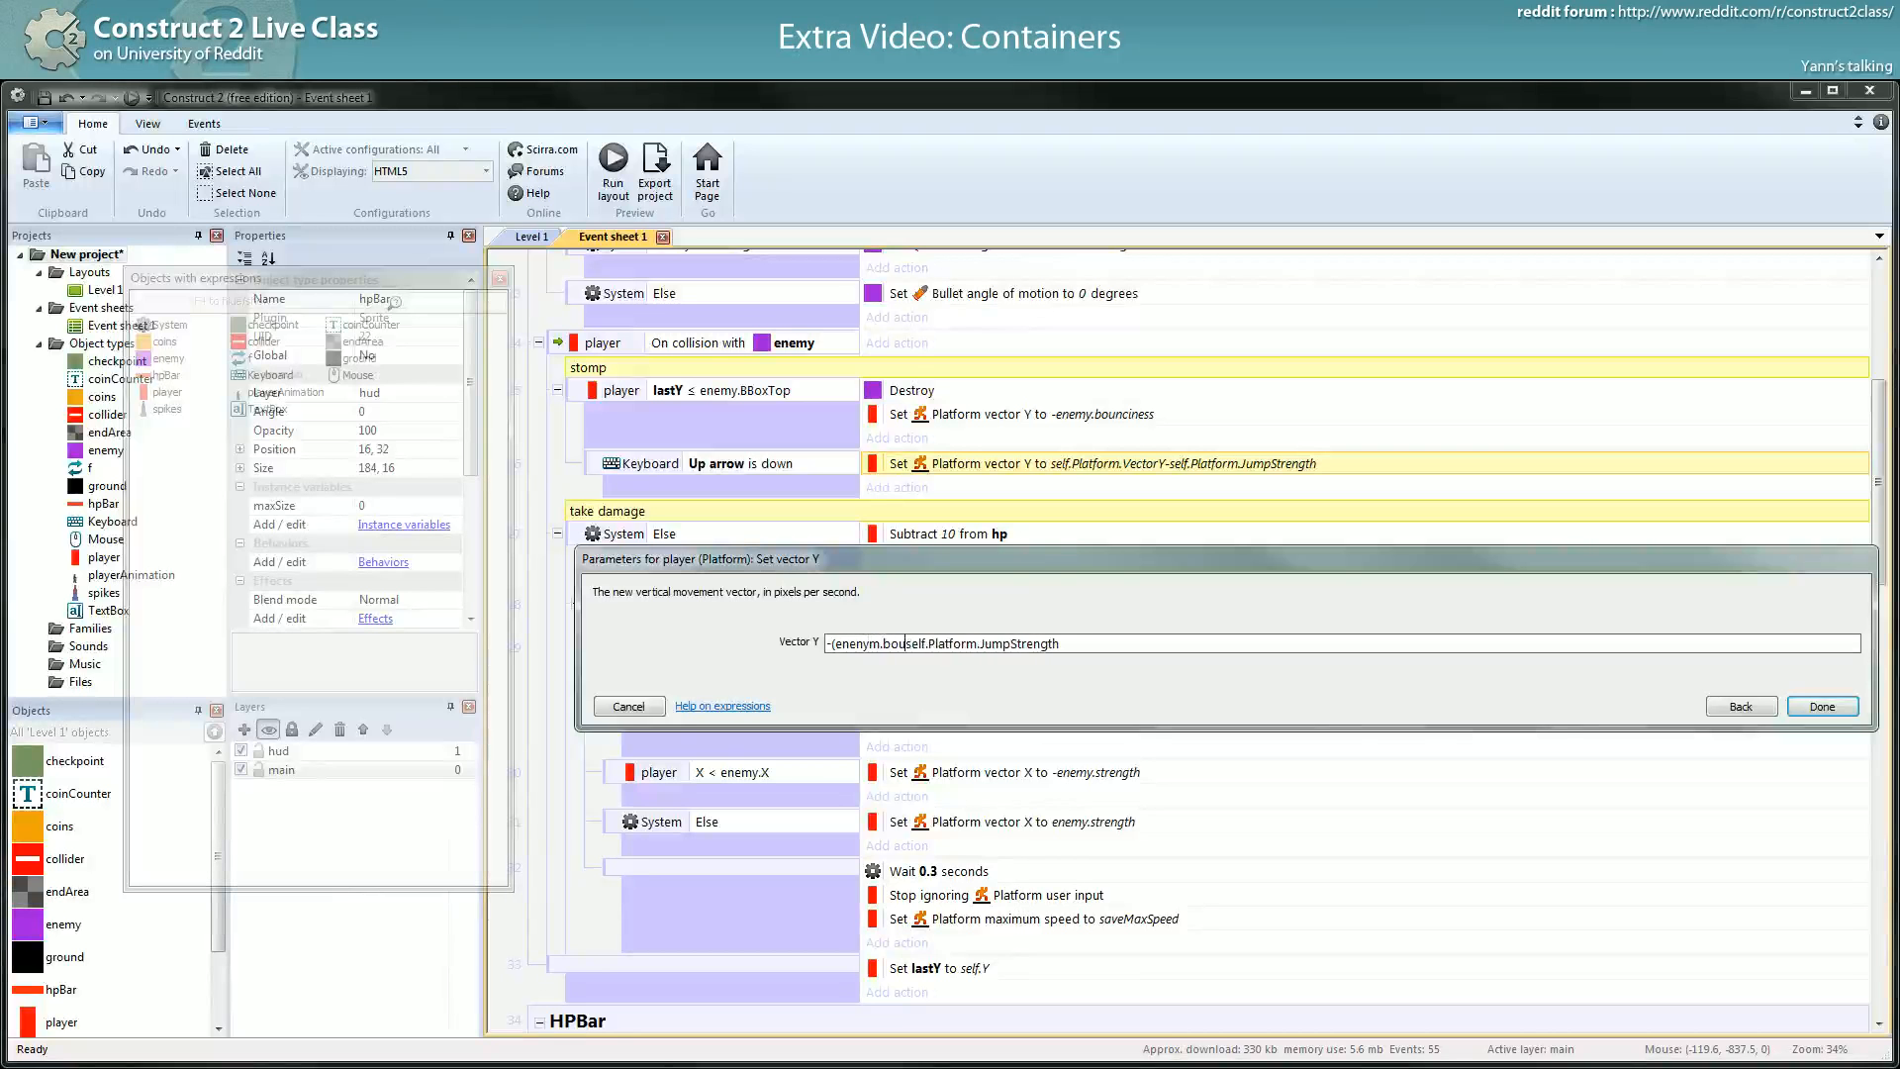
{"action": "type", "text": "y."}
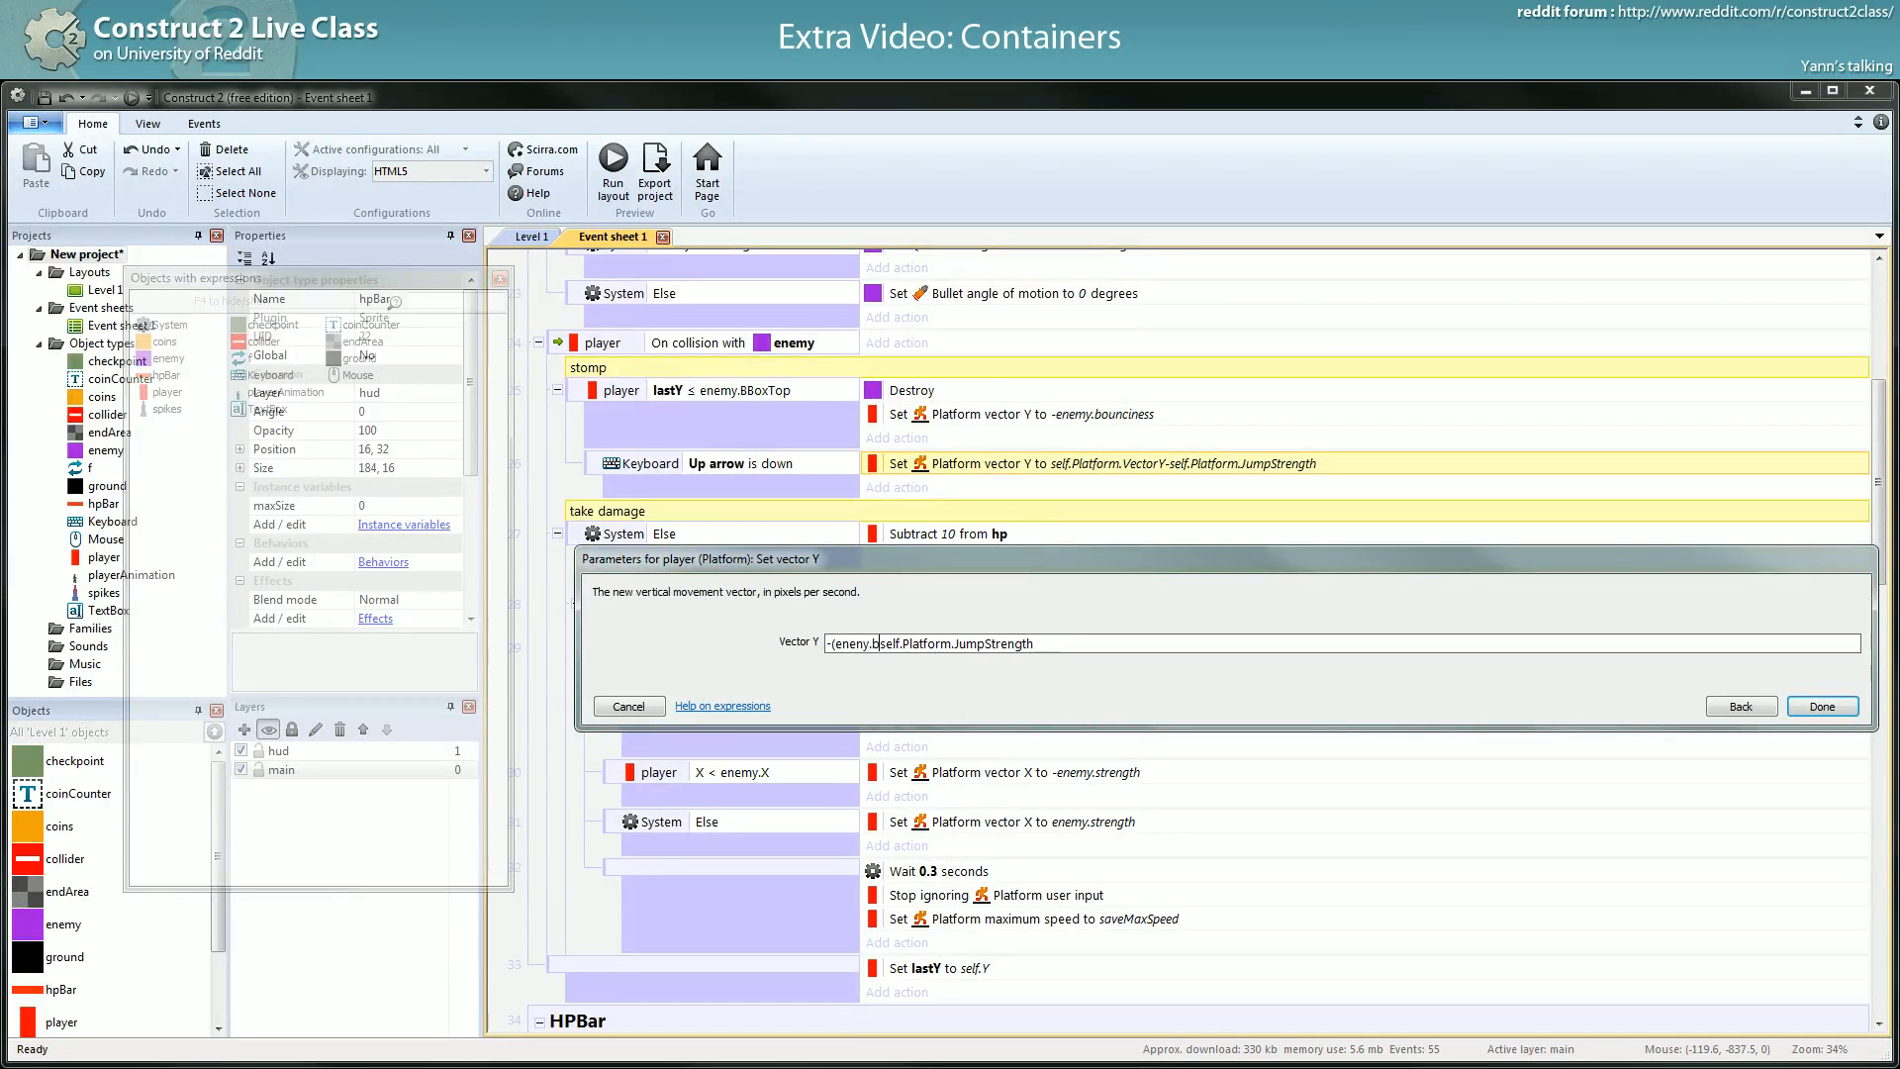
{"action": "type", "text": "b"}
{"action": "key", "text": "BackSpace"}
{"action": "key", "text": "BackSpace"}
{"action": "type", "text": ".bouci"}
{"action": "key", "text": "BackSpace"}
{"action": "type", "text": "n"}
{"action": "key", "text": "BackSpace"}
{"action": "key", "text": "BackSpace"}
{"action": "type", "text": "nciness +"}
{"action": "type", "text": ")"}
{"action": "key", "text": "Return"}
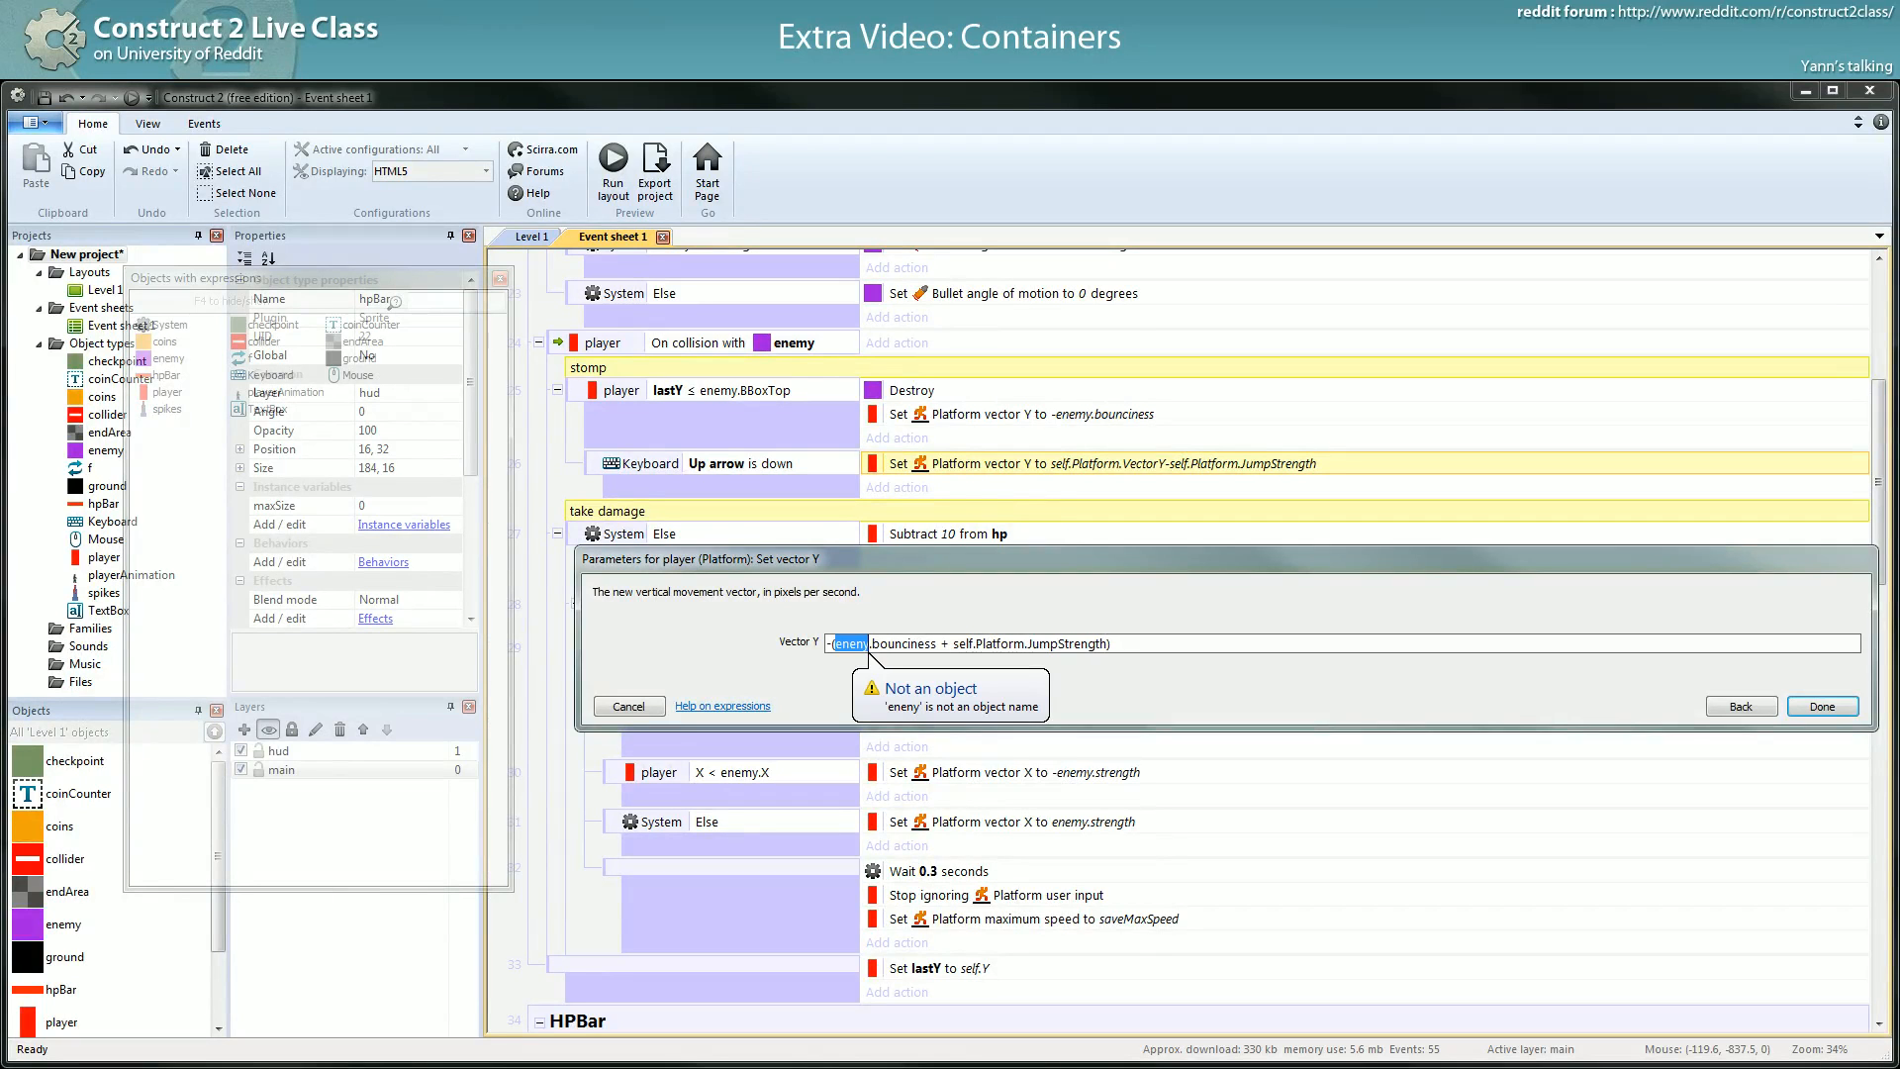
{"action": "key", "text": "Right"}
{"action": "type", "text": "("}
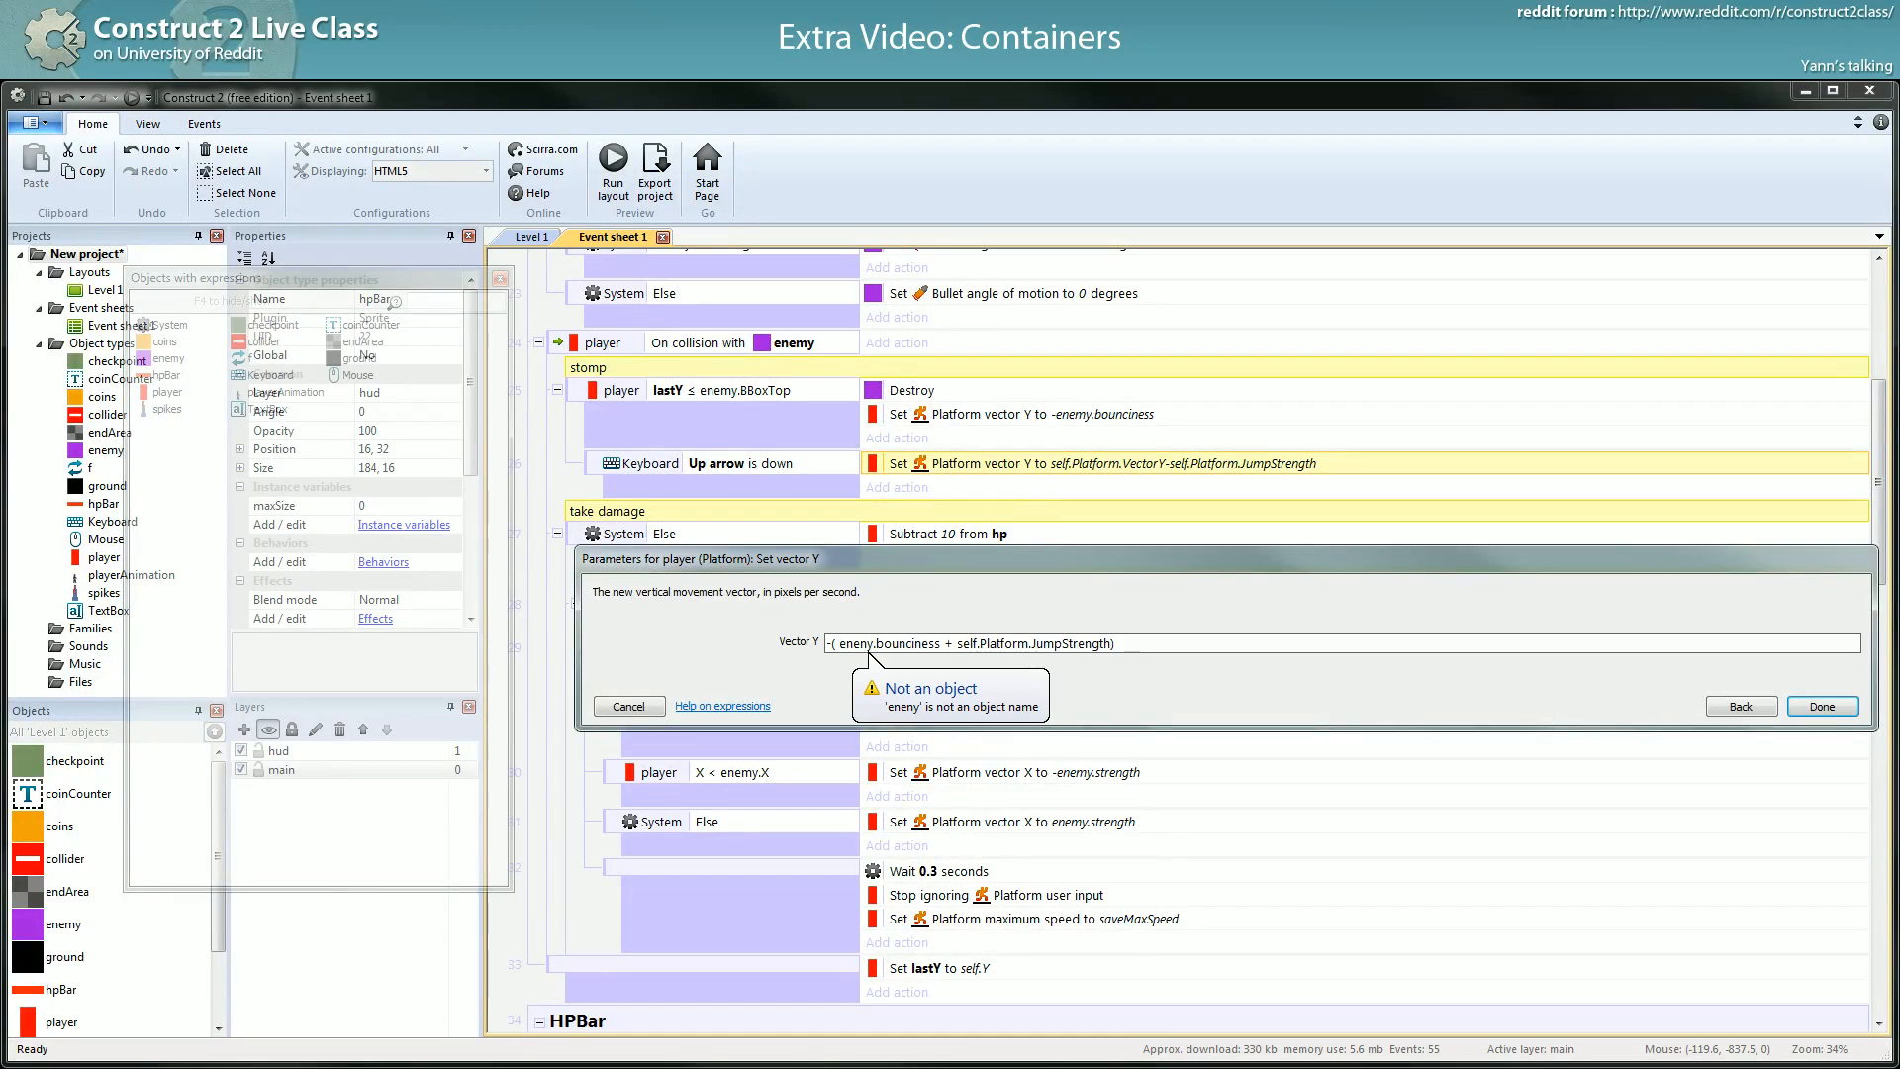
{"action": "key", "text": "Delete"}
{"action": "type", "text": "m"}
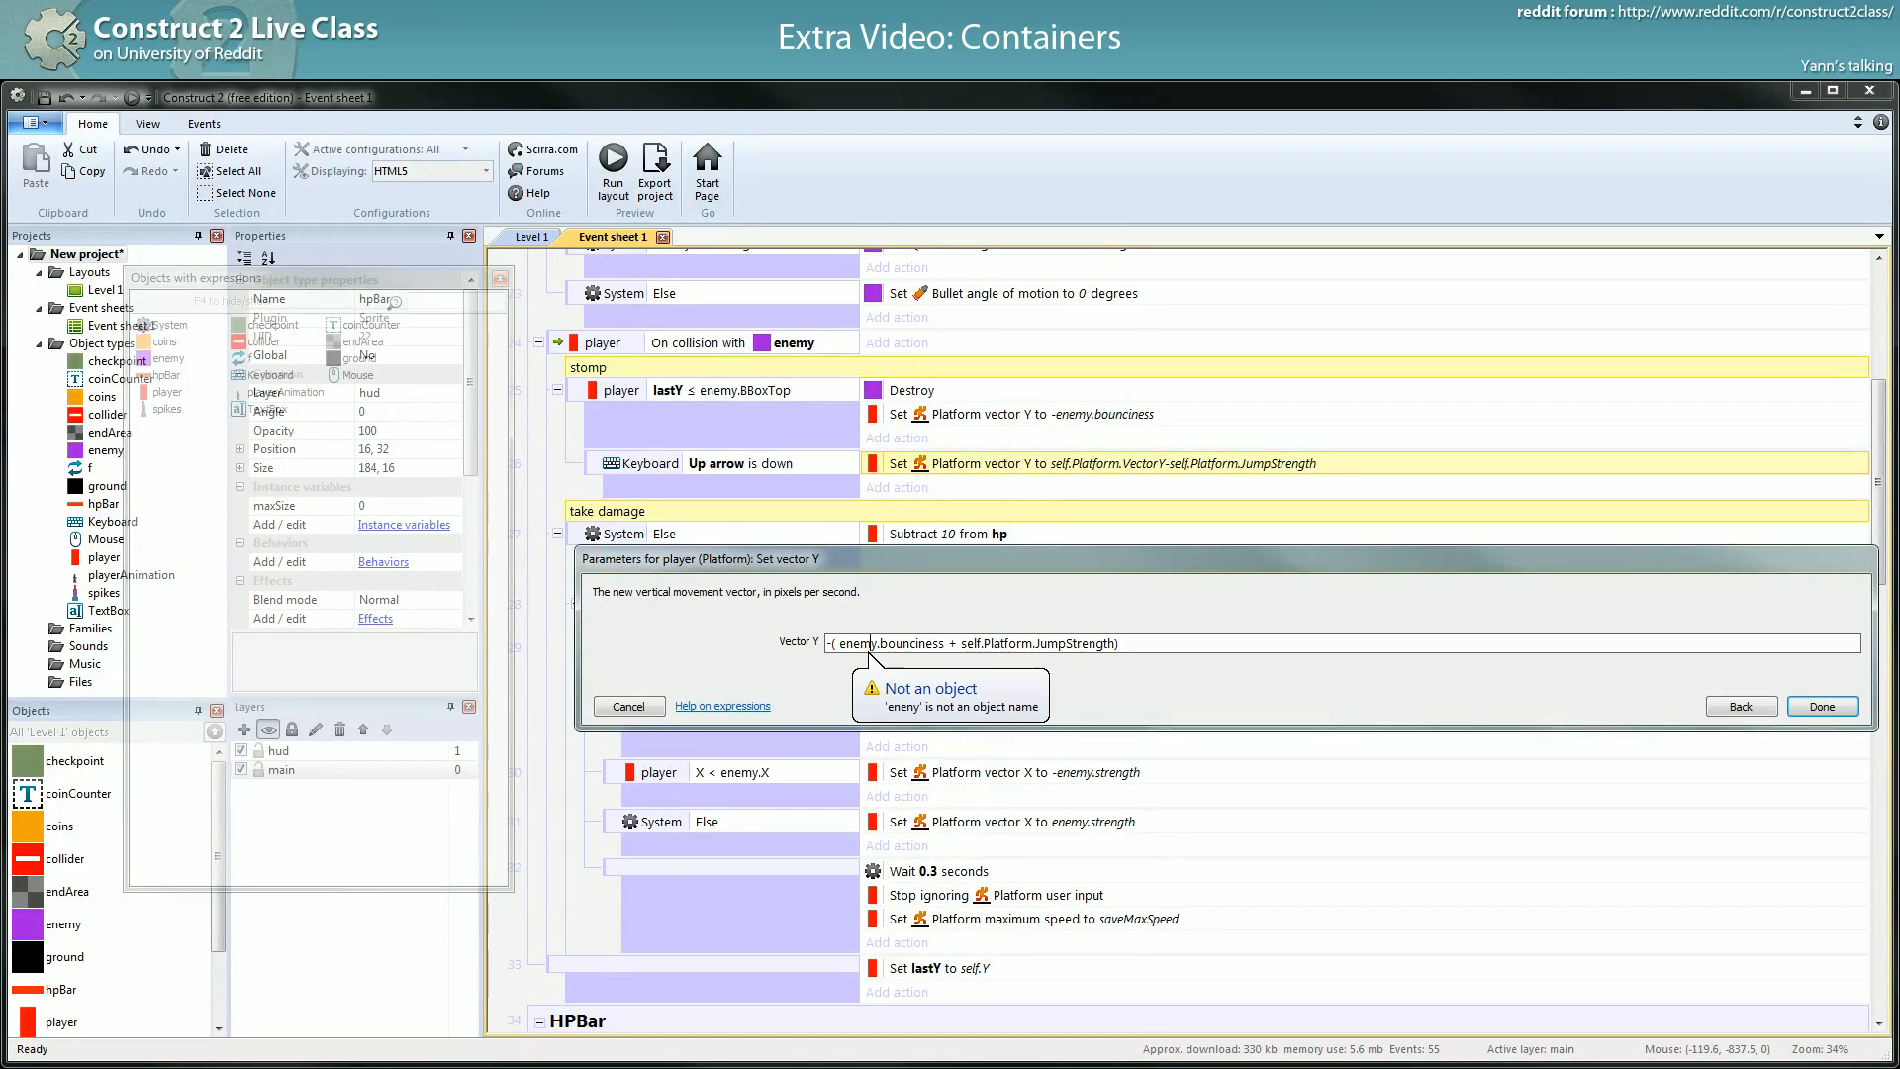
{"action": "key", "text": "Return"}
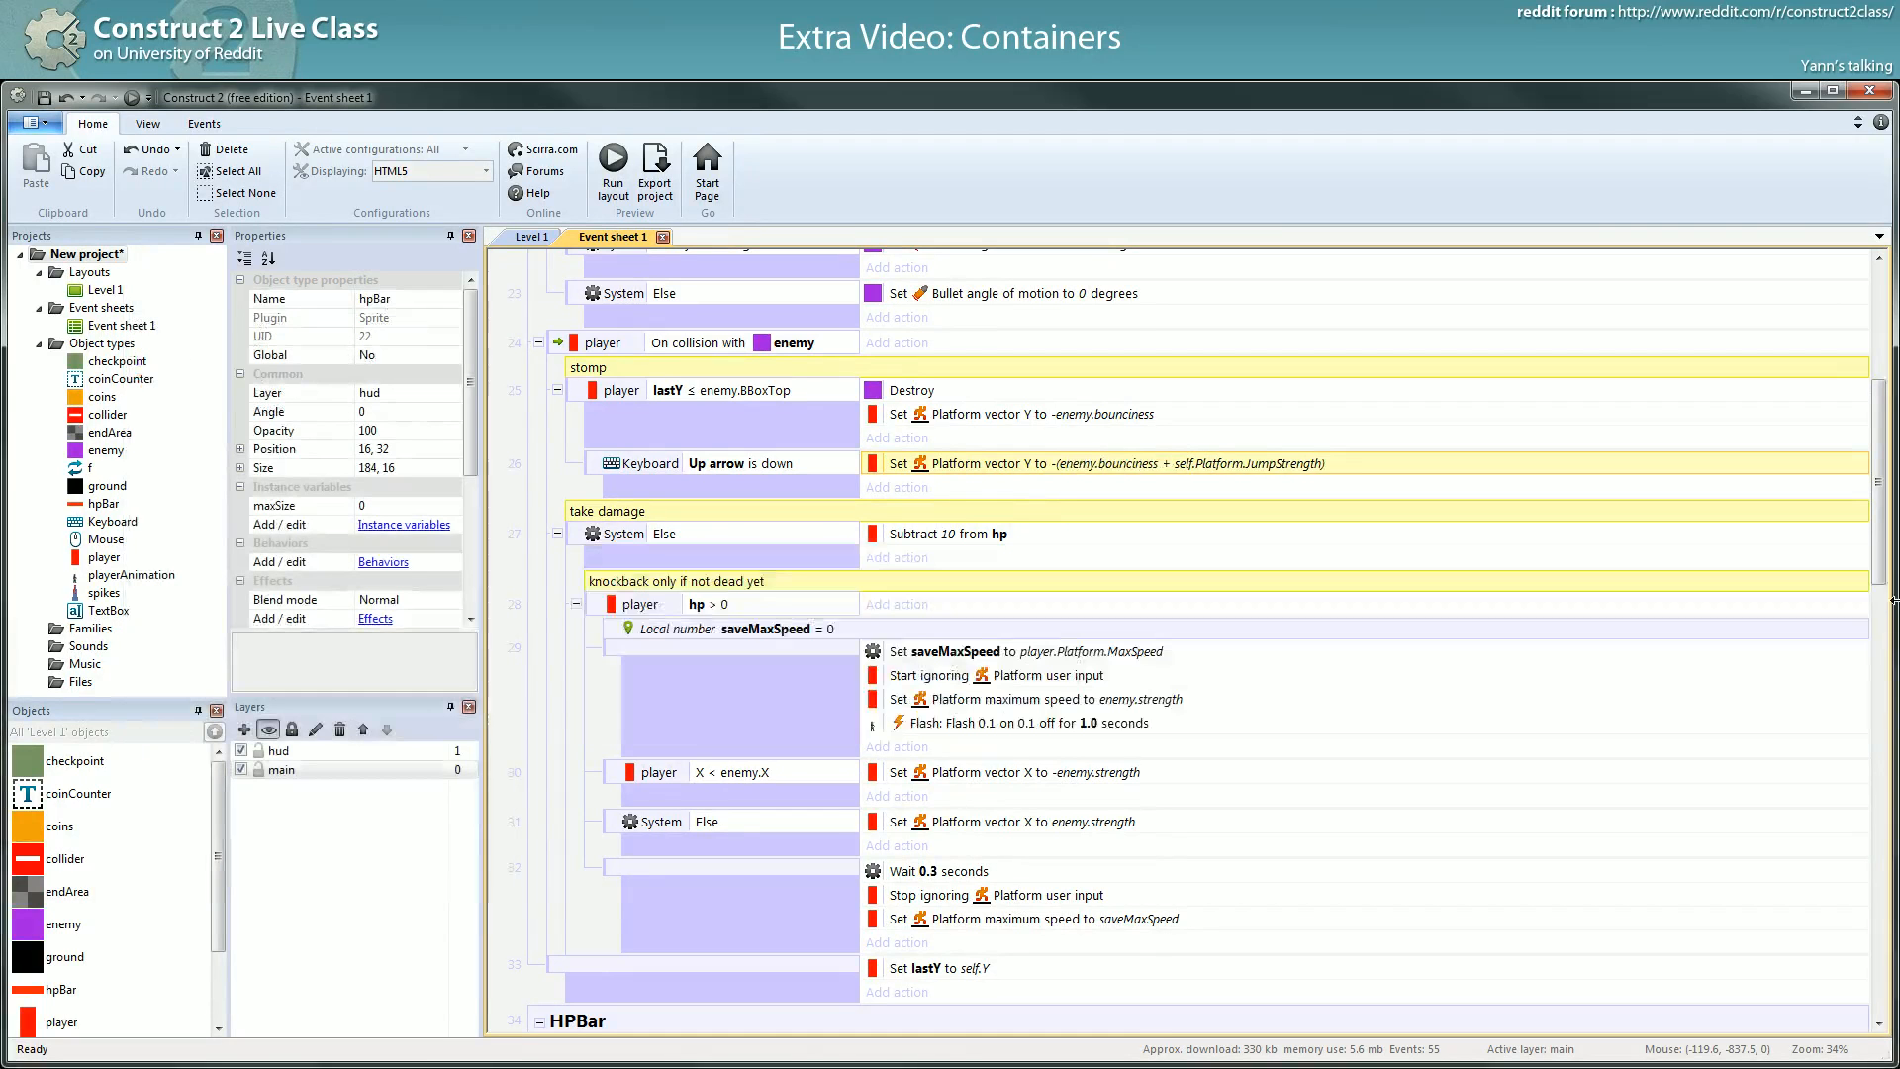
- Examine the enemy's bounciness instance variable and the two stomp actions that use it for the player's vector Y
{"action": "left_click", "coordinate": [1073, 414]}
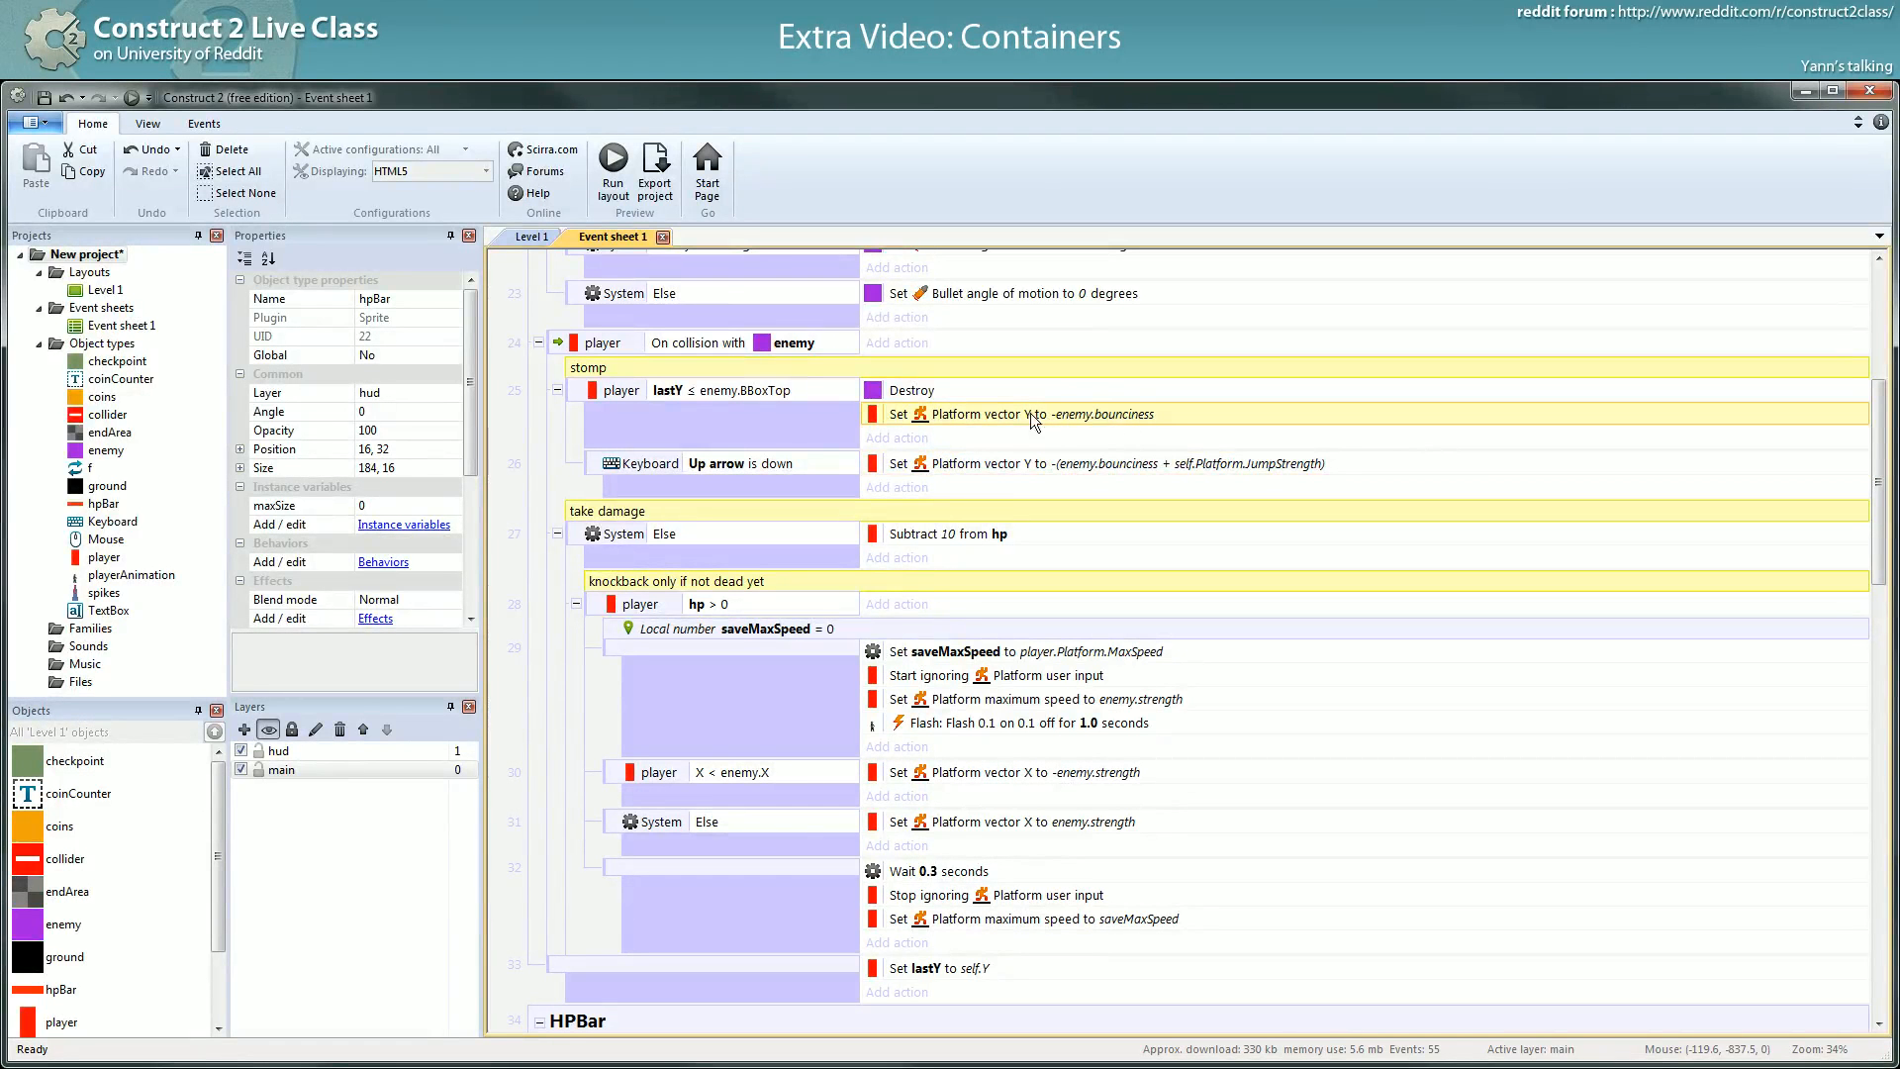
{"action": "left_click", "coordinate": [92, 451]}
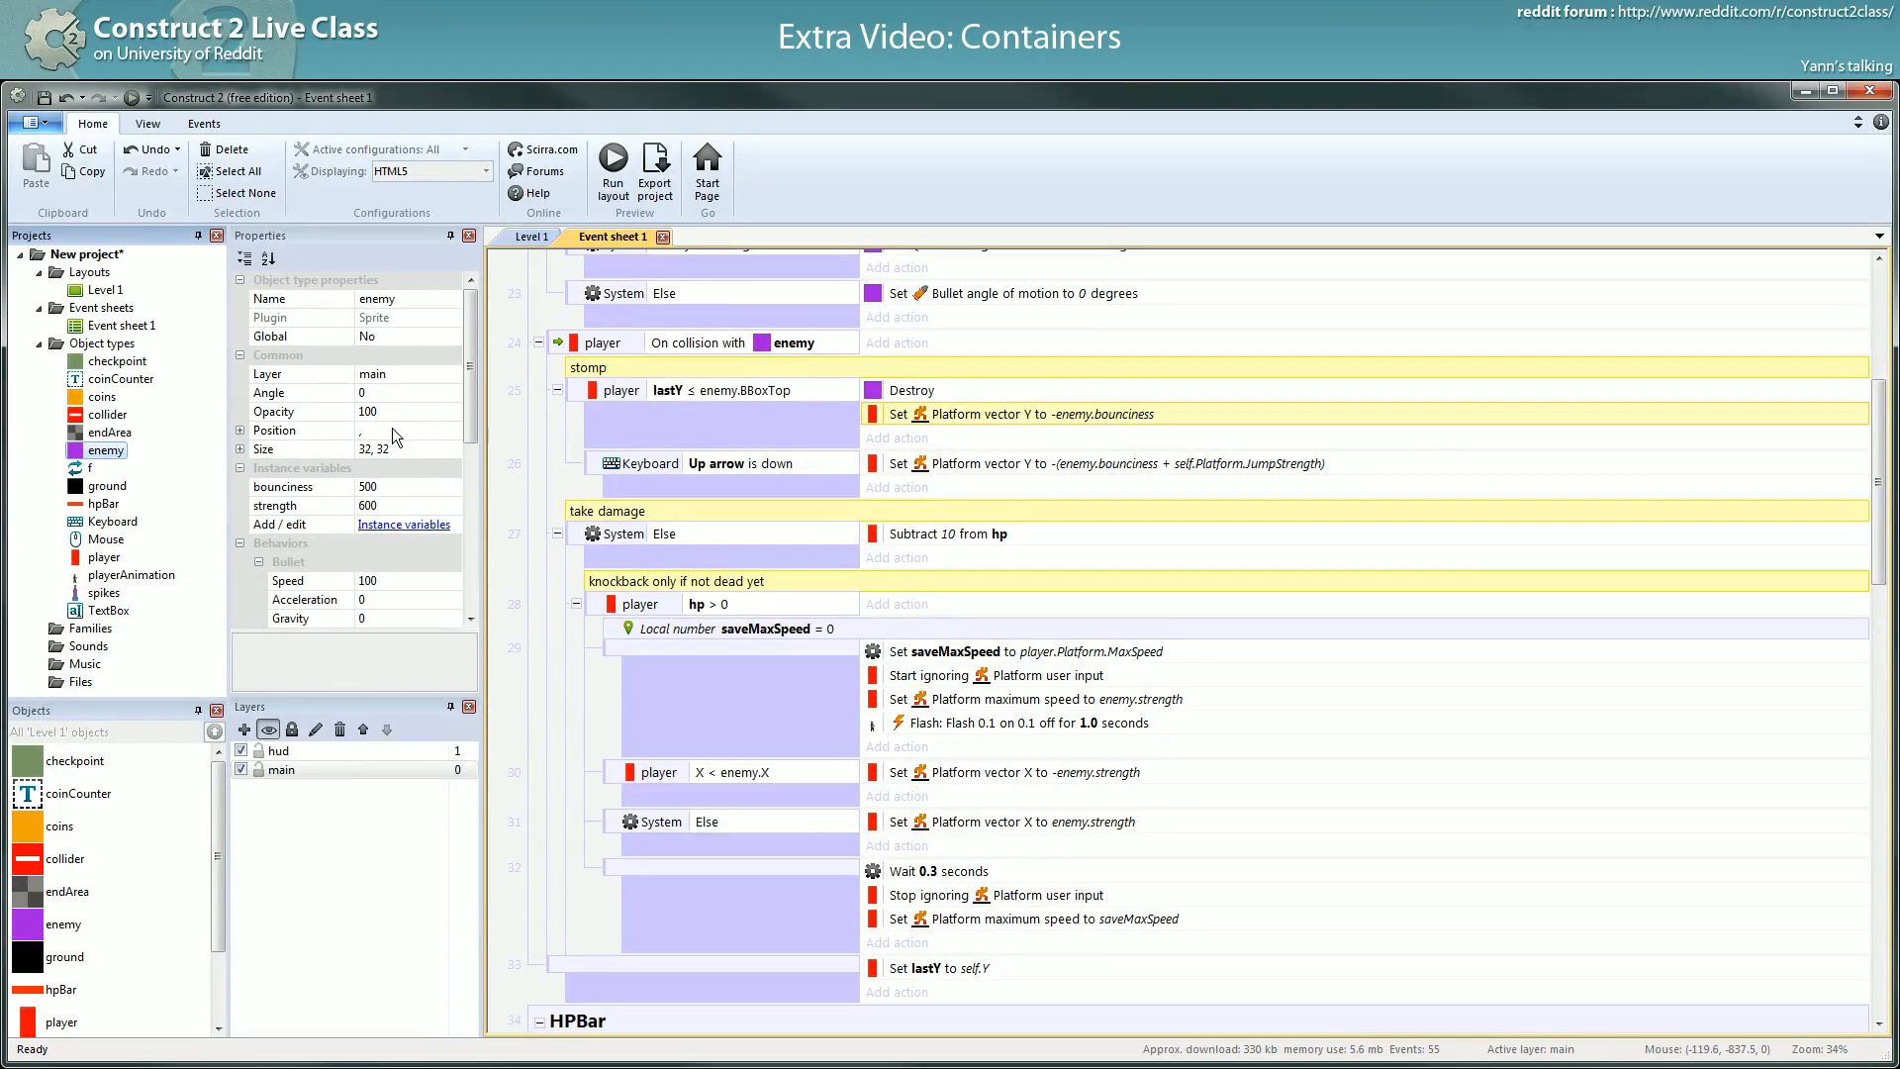
{"action": "left_click", "coordinate": [388, 491]}
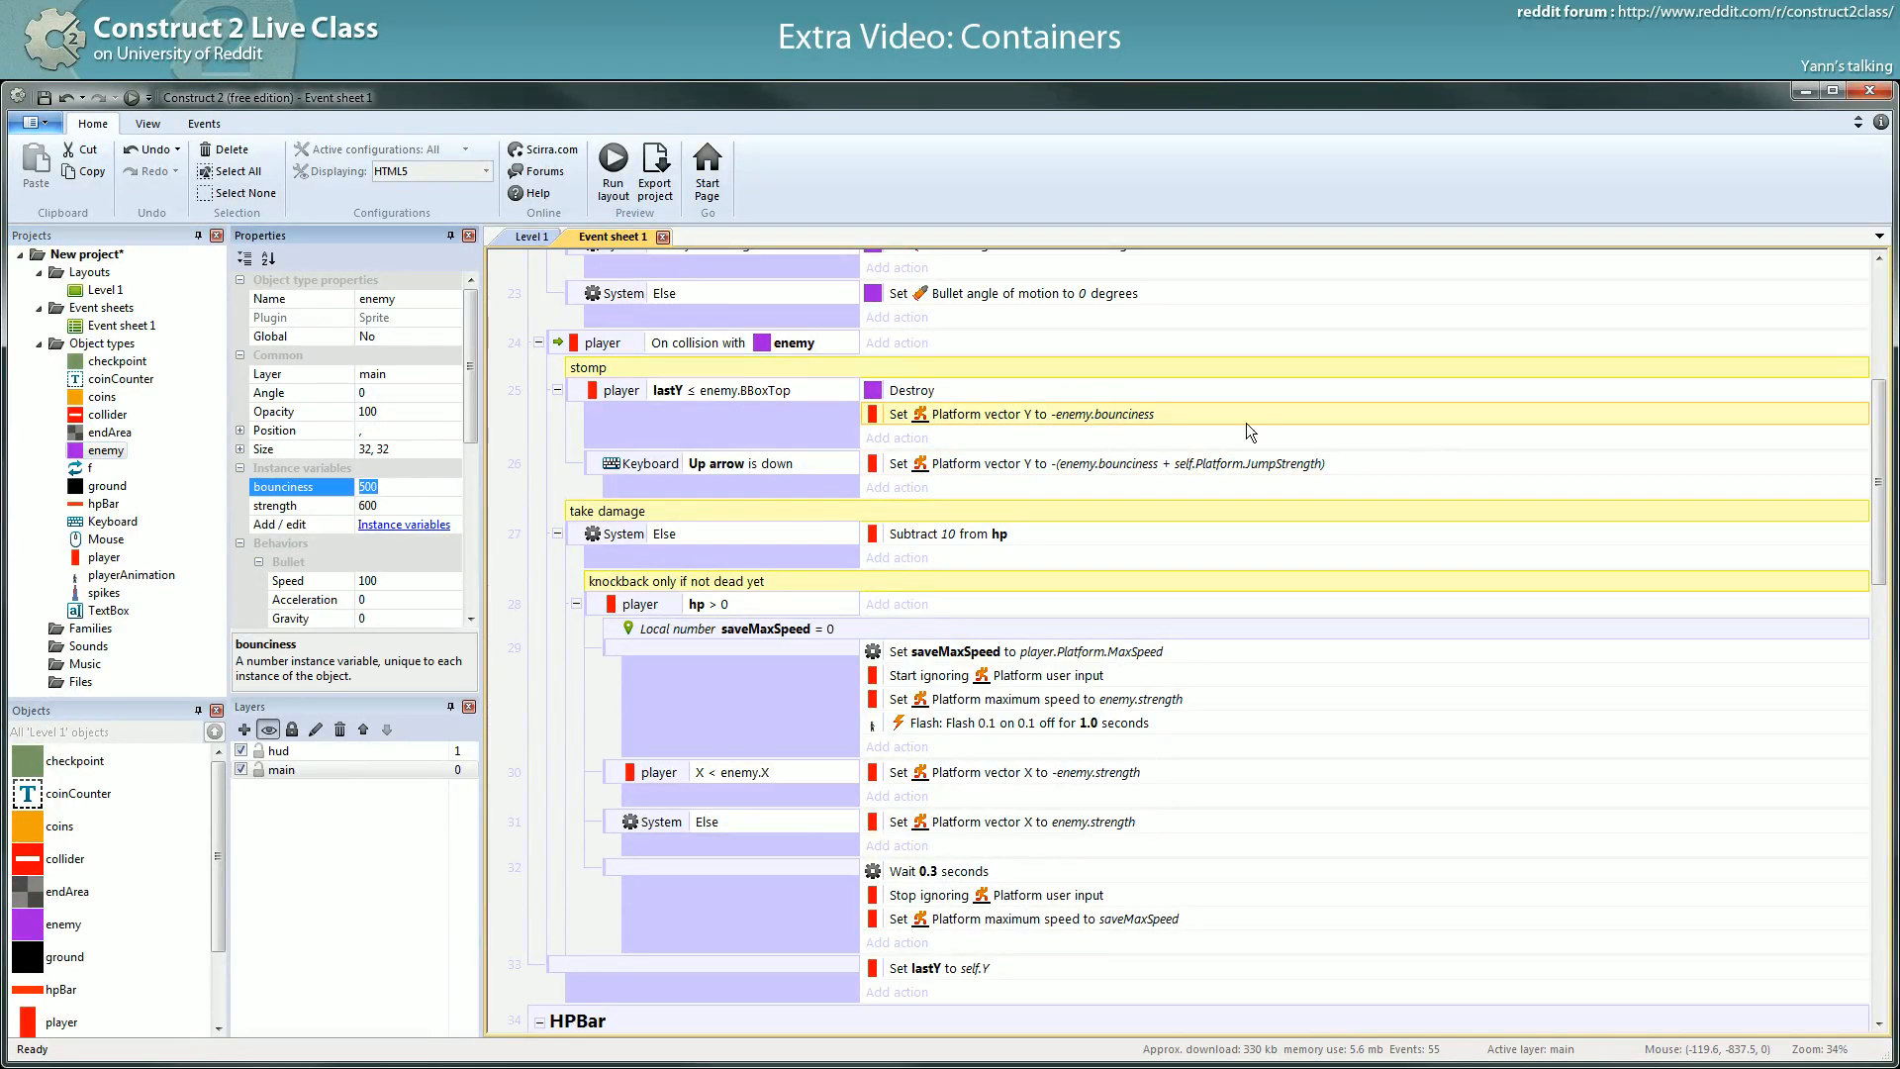
{"action": "left_click", "coordinate": [1194, 463]}
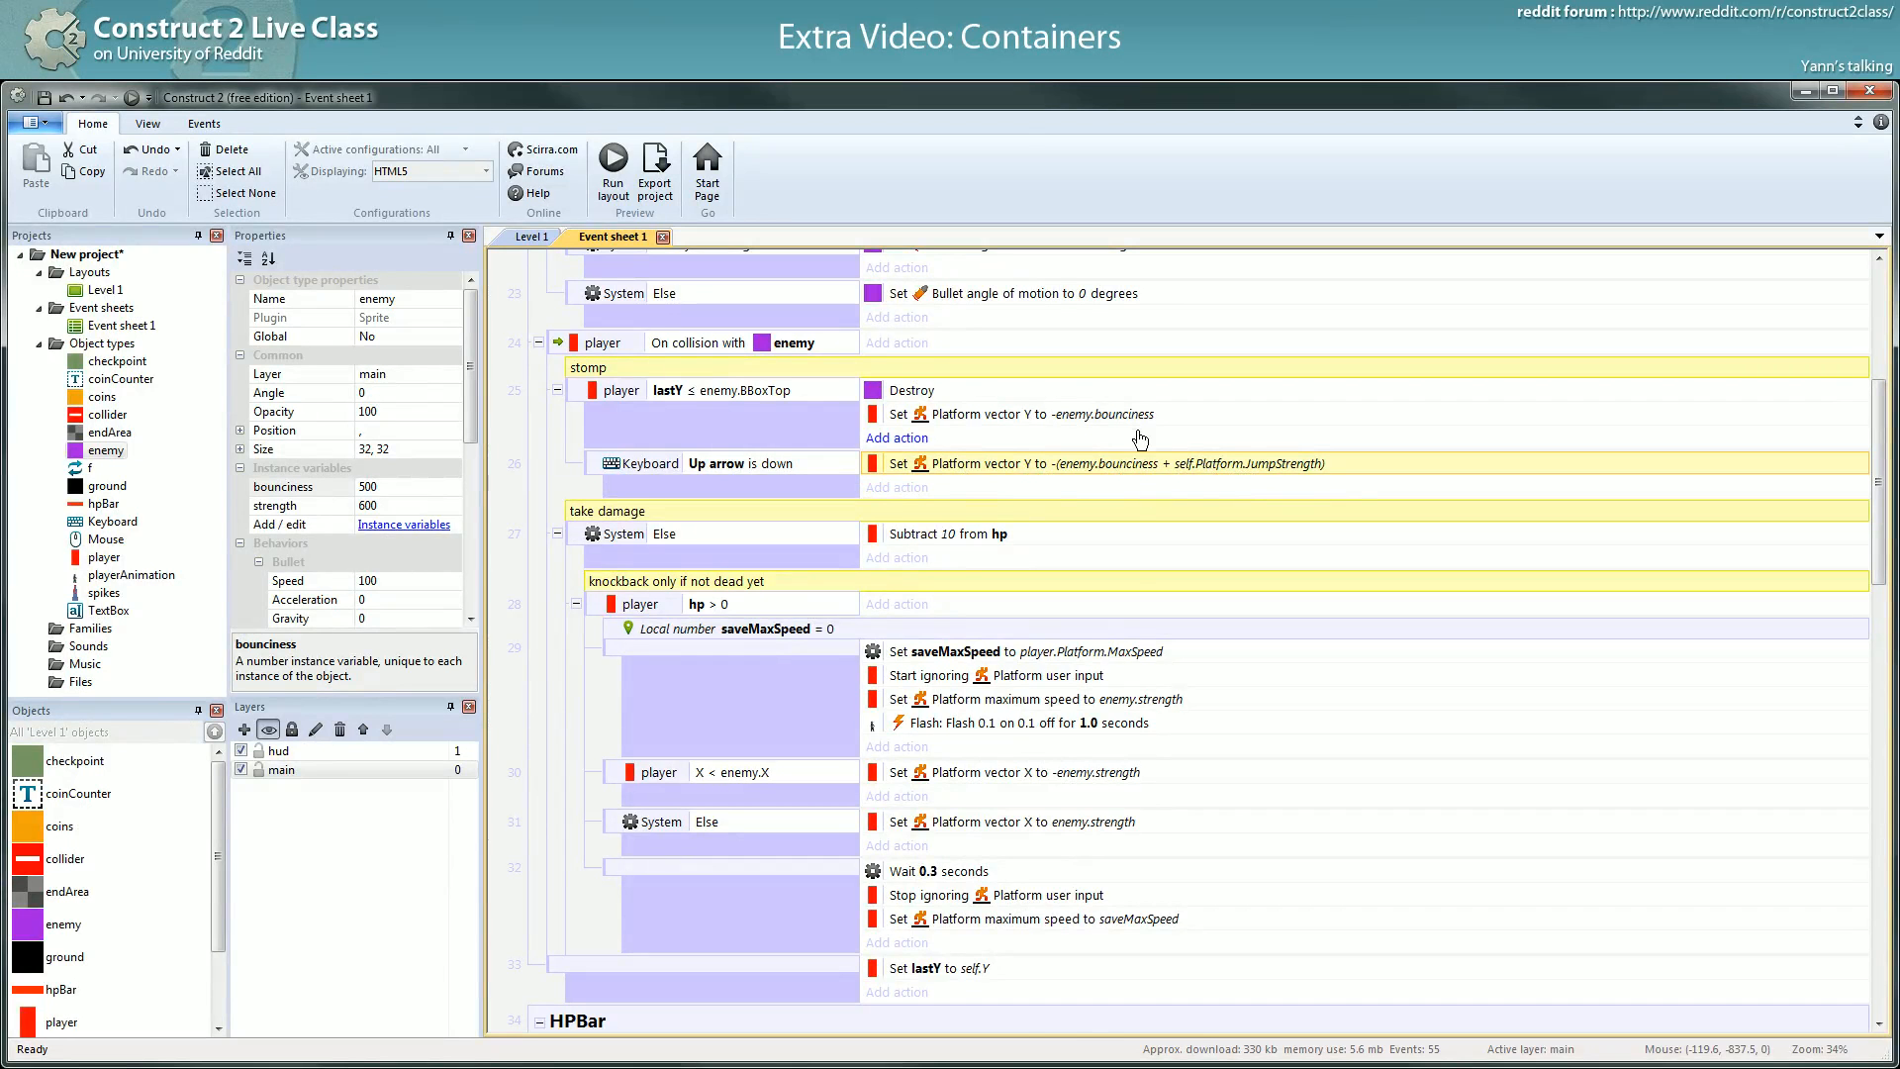
{"action": "scroll", "coordinate": [1128, 435], "scroll_direction": "down", "scroll_amount": 1}
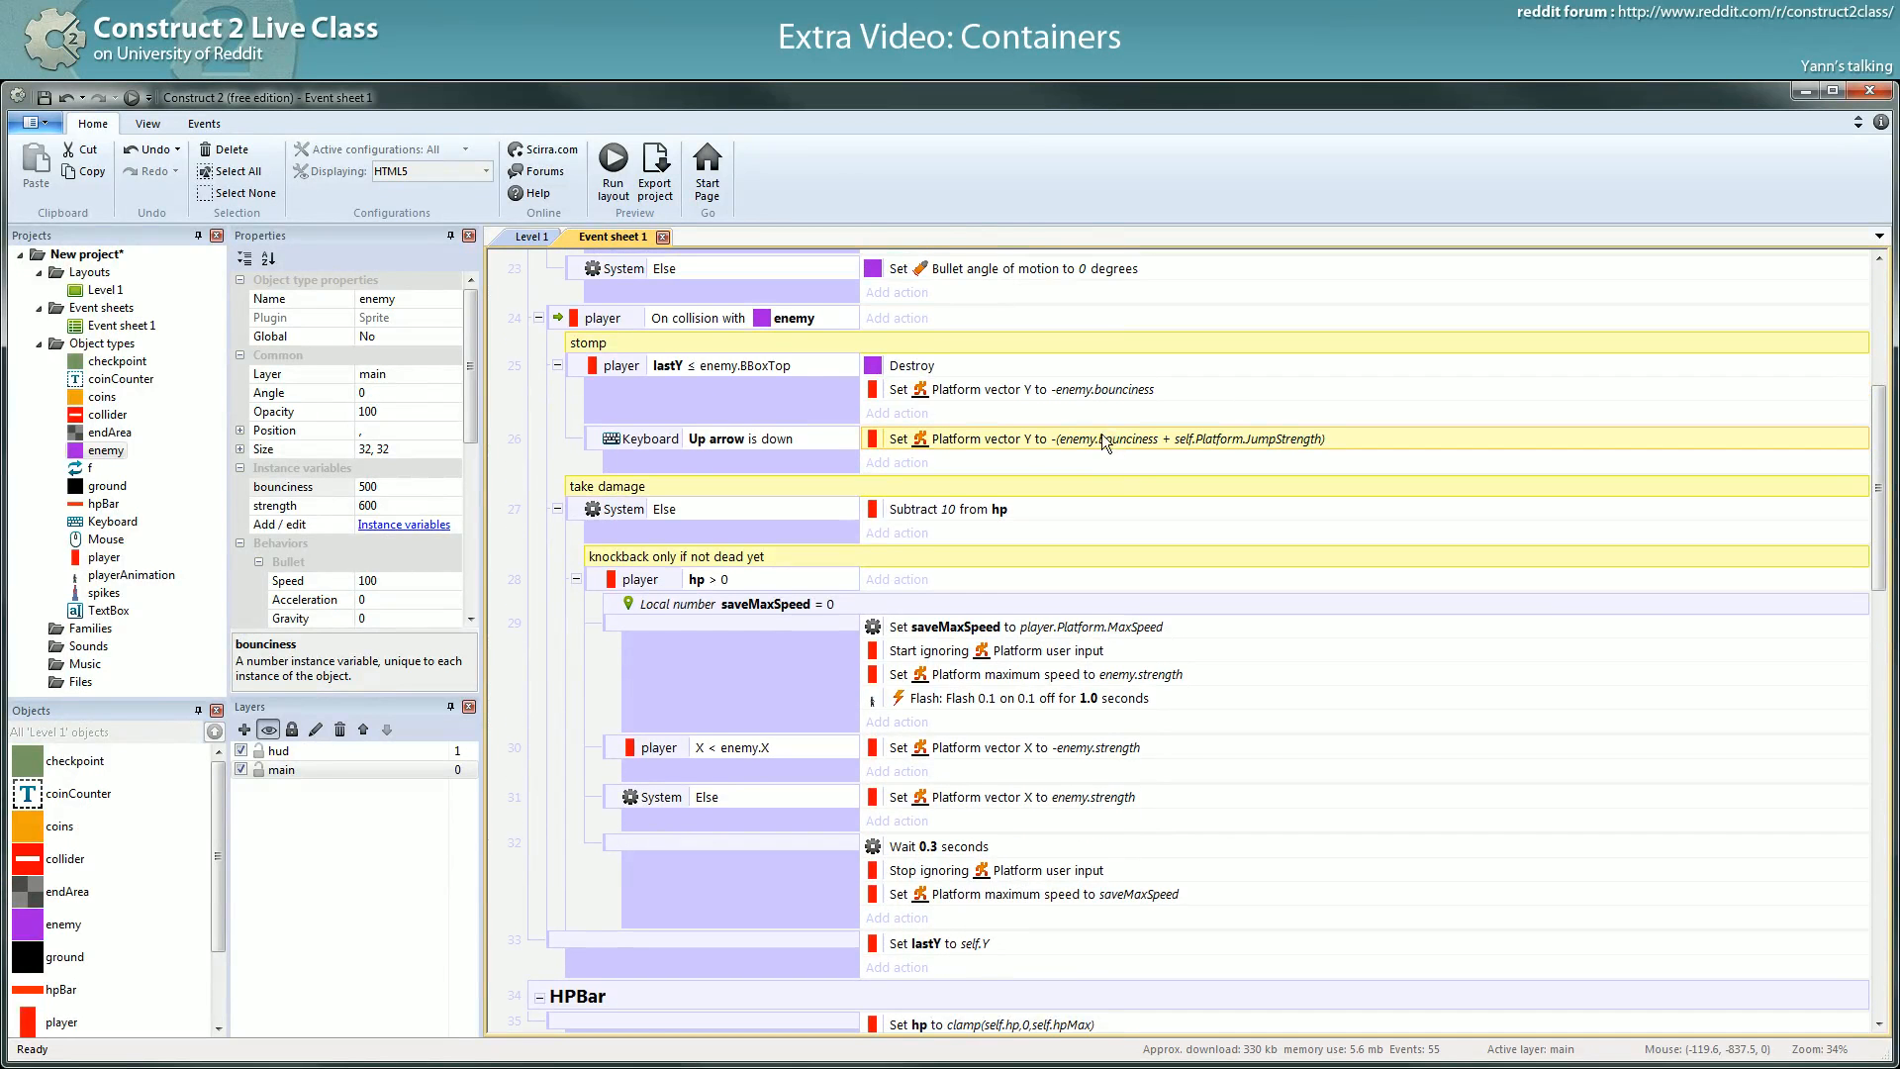
{"action": "scroll", "coordinate": [1094, 427], "scroll_direction": "down", "scroll_amount": 3}
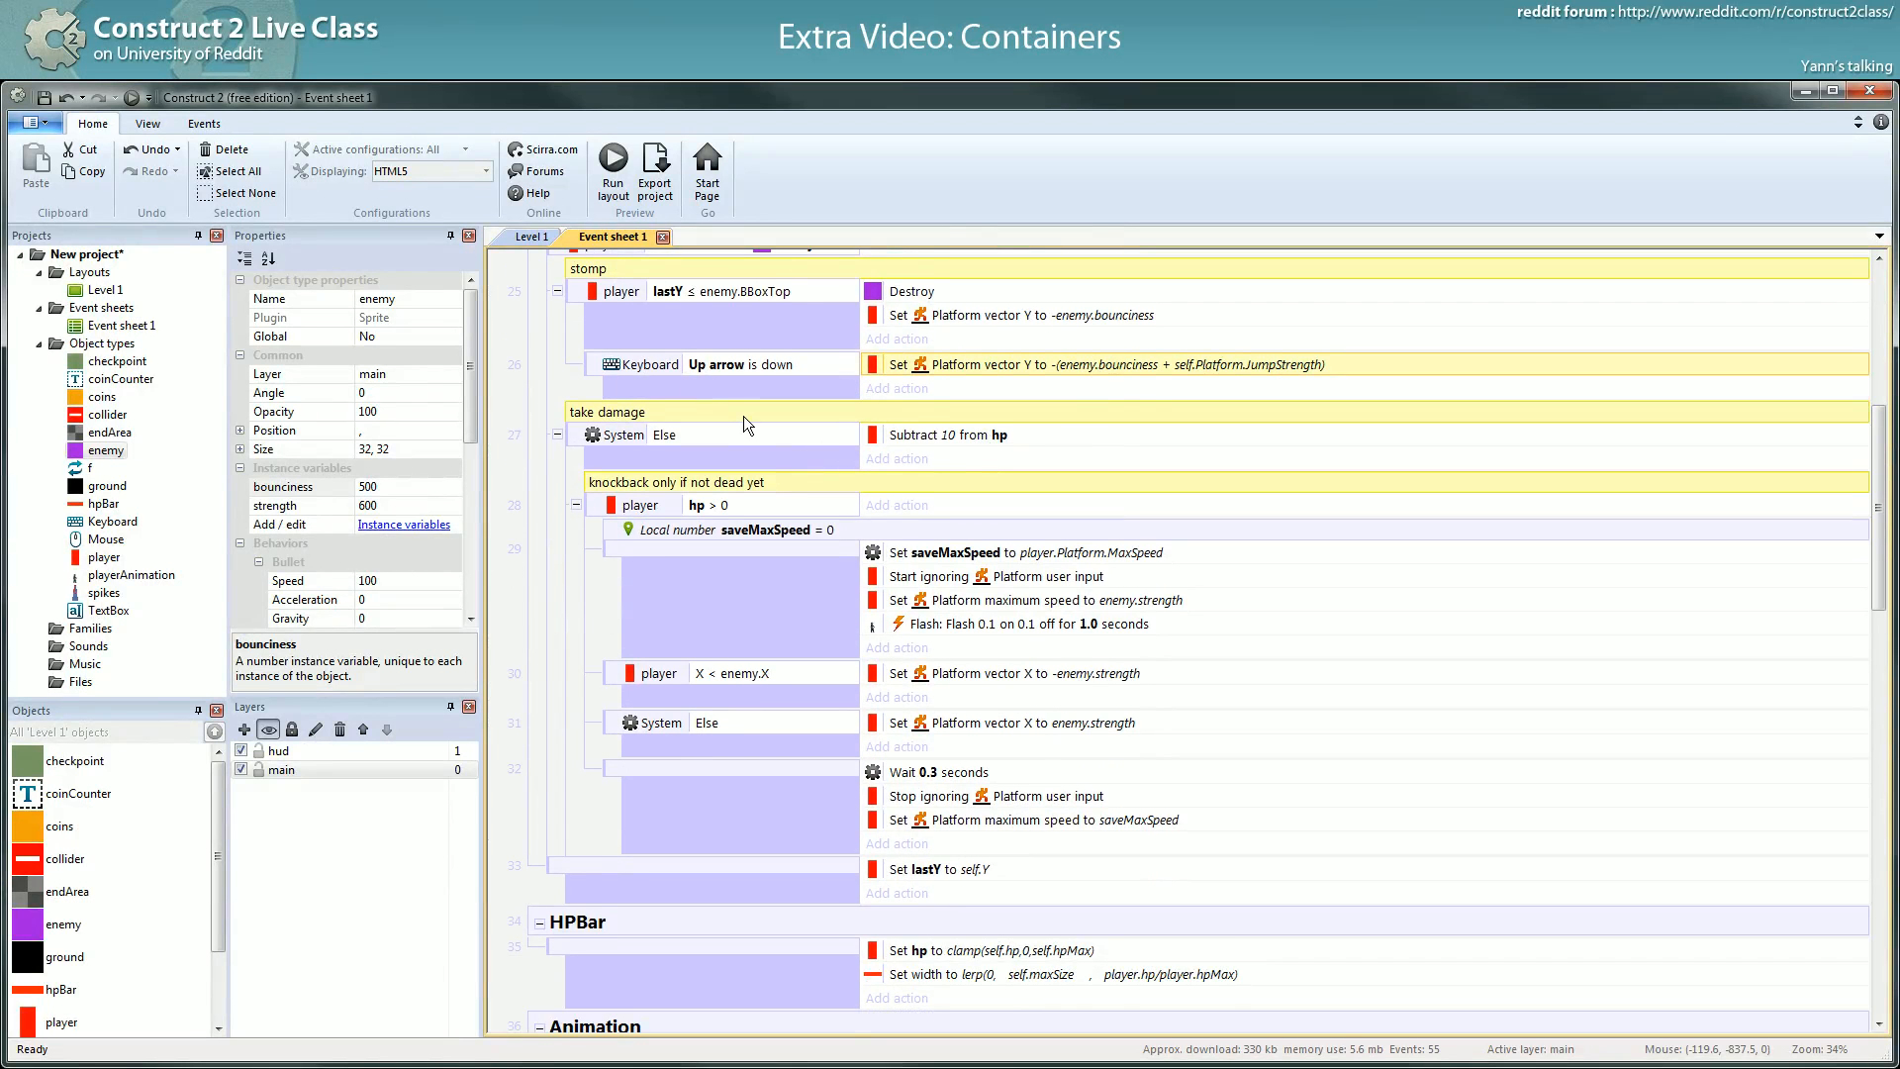
{"action": "scroll", "coordinate": [743, 419], "scroll_direction": "up", "scroll_amount": 4}
{"action": "scroll", "coordinate": [770, 592], "scroll_direction": "down", "scroll_amount": 2}
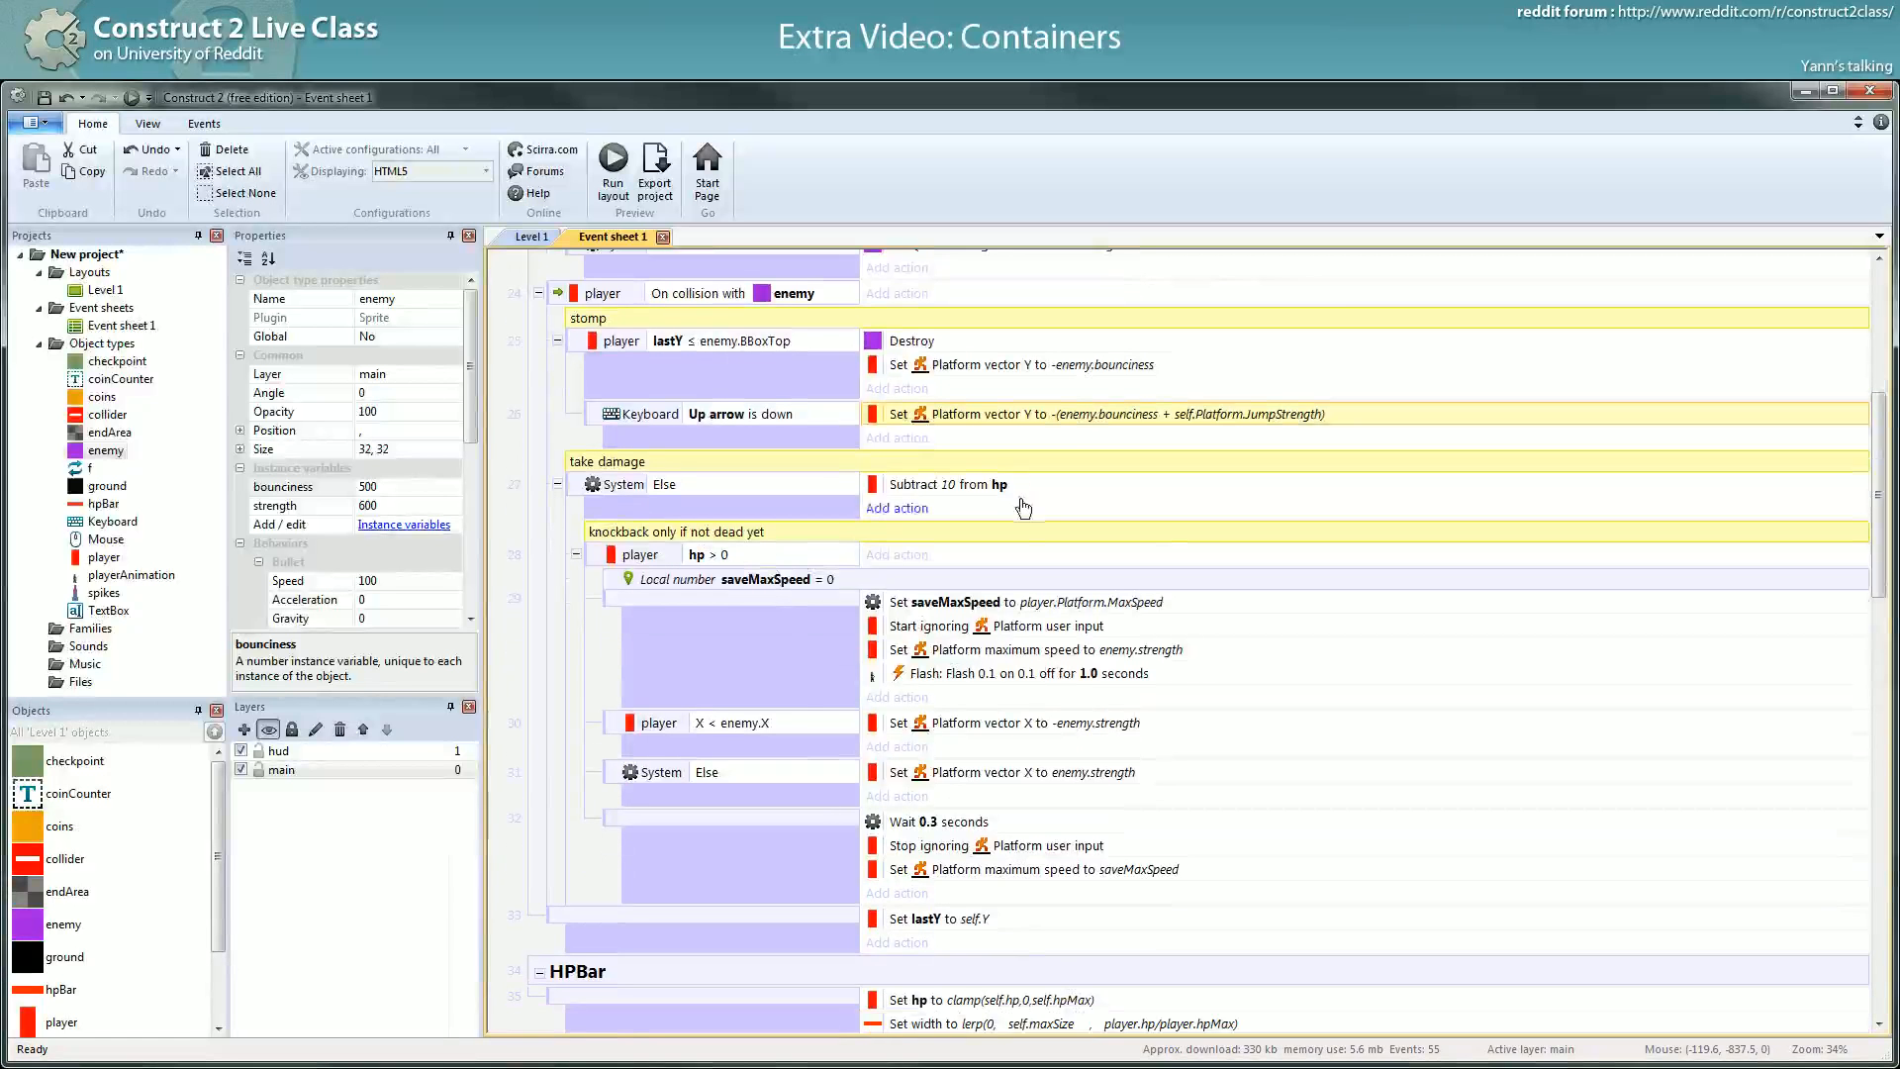
- Examine the take damage section's player hp > 0 condition, its knockback comment and the saveMaxSpeed local variable
{"action": "scroll", "coordinate": [1023, 507], "scroll_direction": "down", "scroll_amount": 3}
{"action": "left_click", "coordinate": [641, 480]}
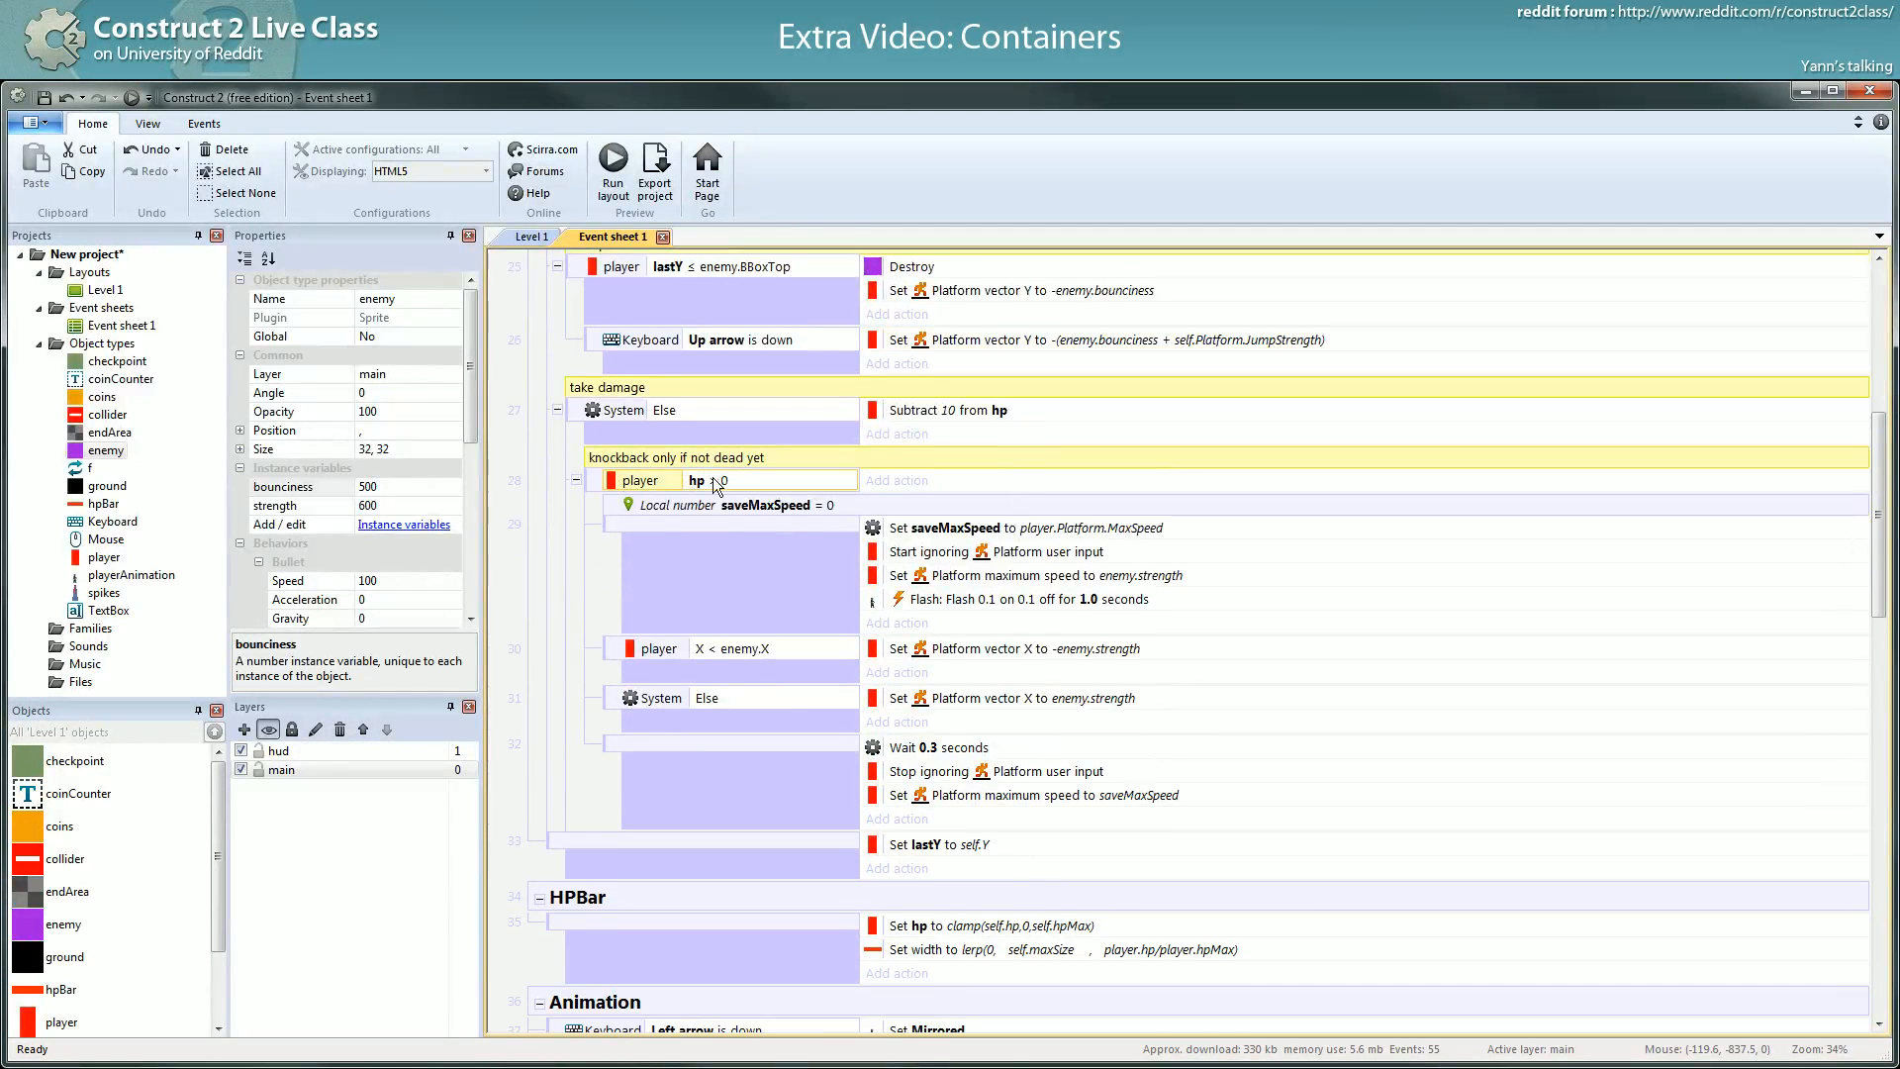
{"action": "scroll", "coordinate": [719, 485], "scroll_direction": "down", "scroll_amount": 2}
{"action": "scroll", "coordinate": [719, 442], "scroll_direction": "down", "scroll_amount": 1}
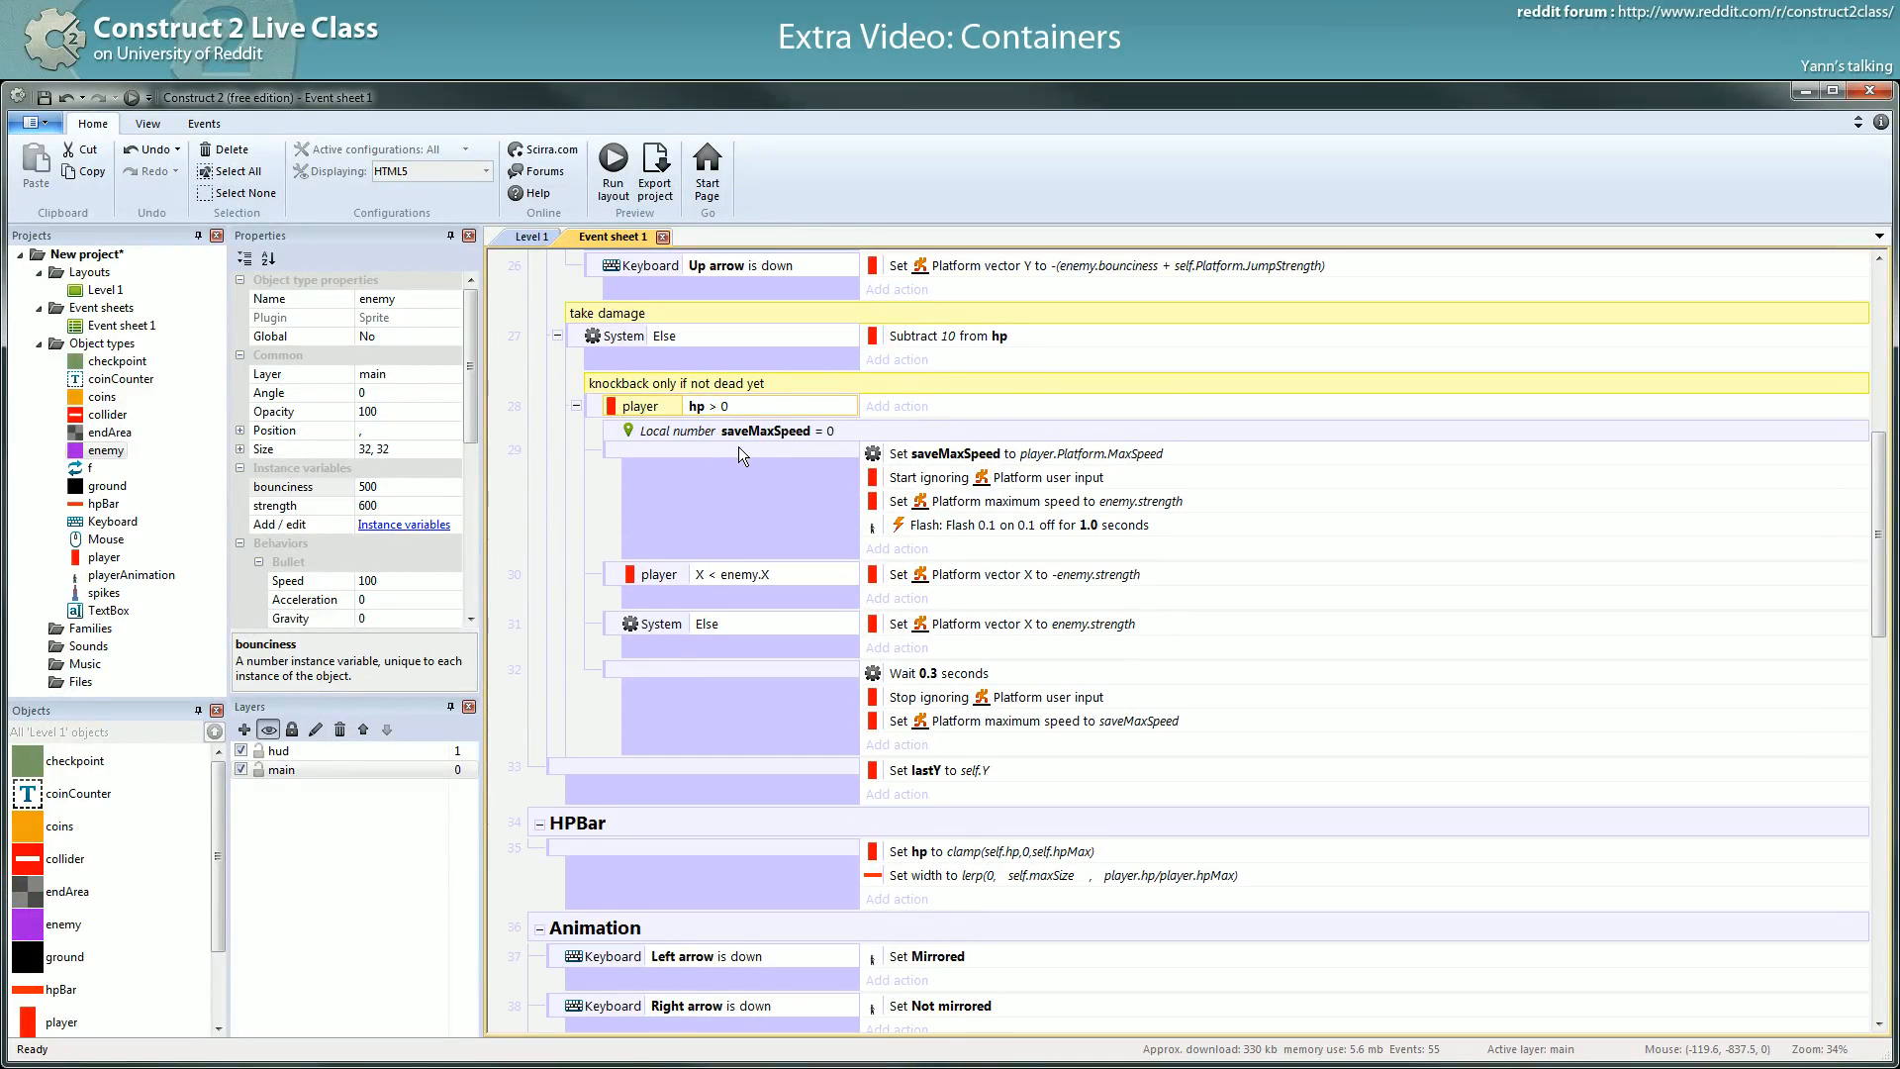
{"action": "scroll", "coordinate": [744, 450], "scroll_direction": "down", "scroll_amount": 2}
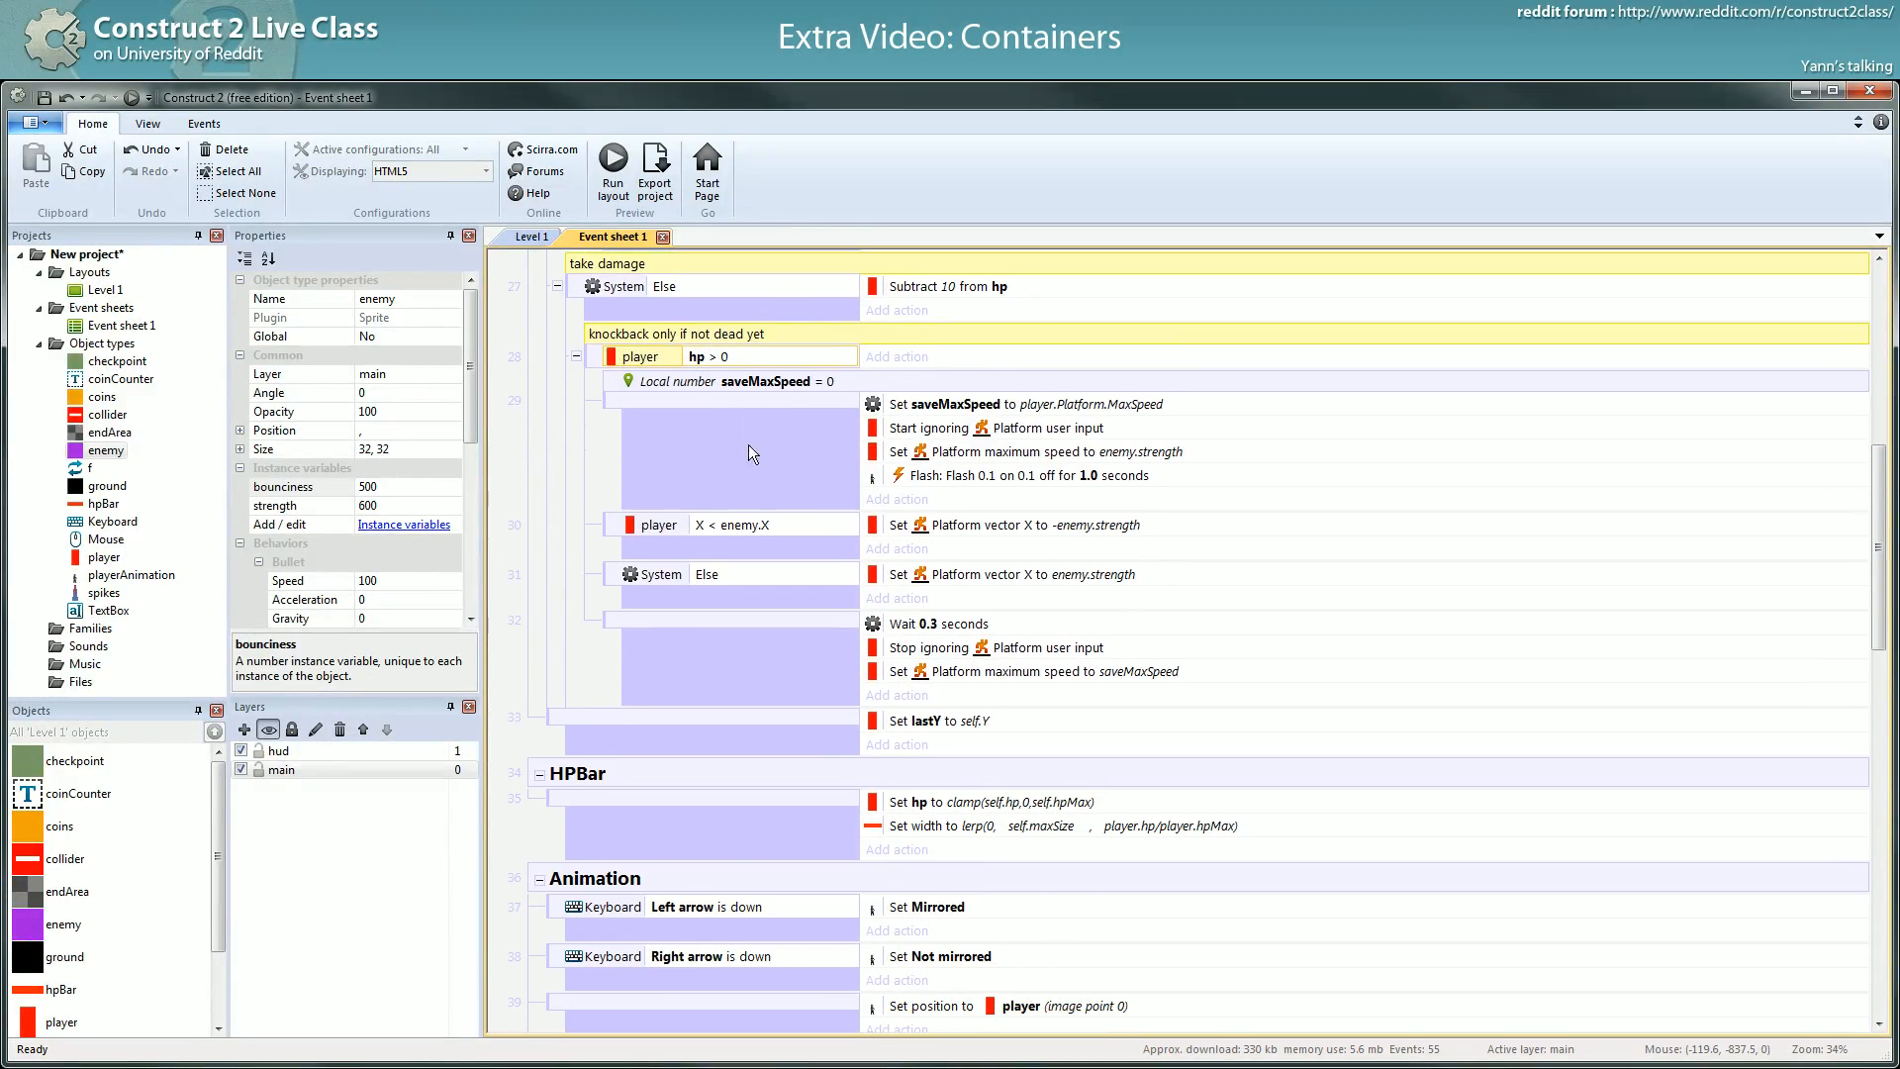
{"action": "left_click", "coordinate": [1067, 411]}
{"action": "left_click", "coordinate": [618, 386]}
{"action": "key", "text": "q"}
{"action": "key", "text": "Escape"}
{"action": "left_click", "coordinate": [657, 335]}
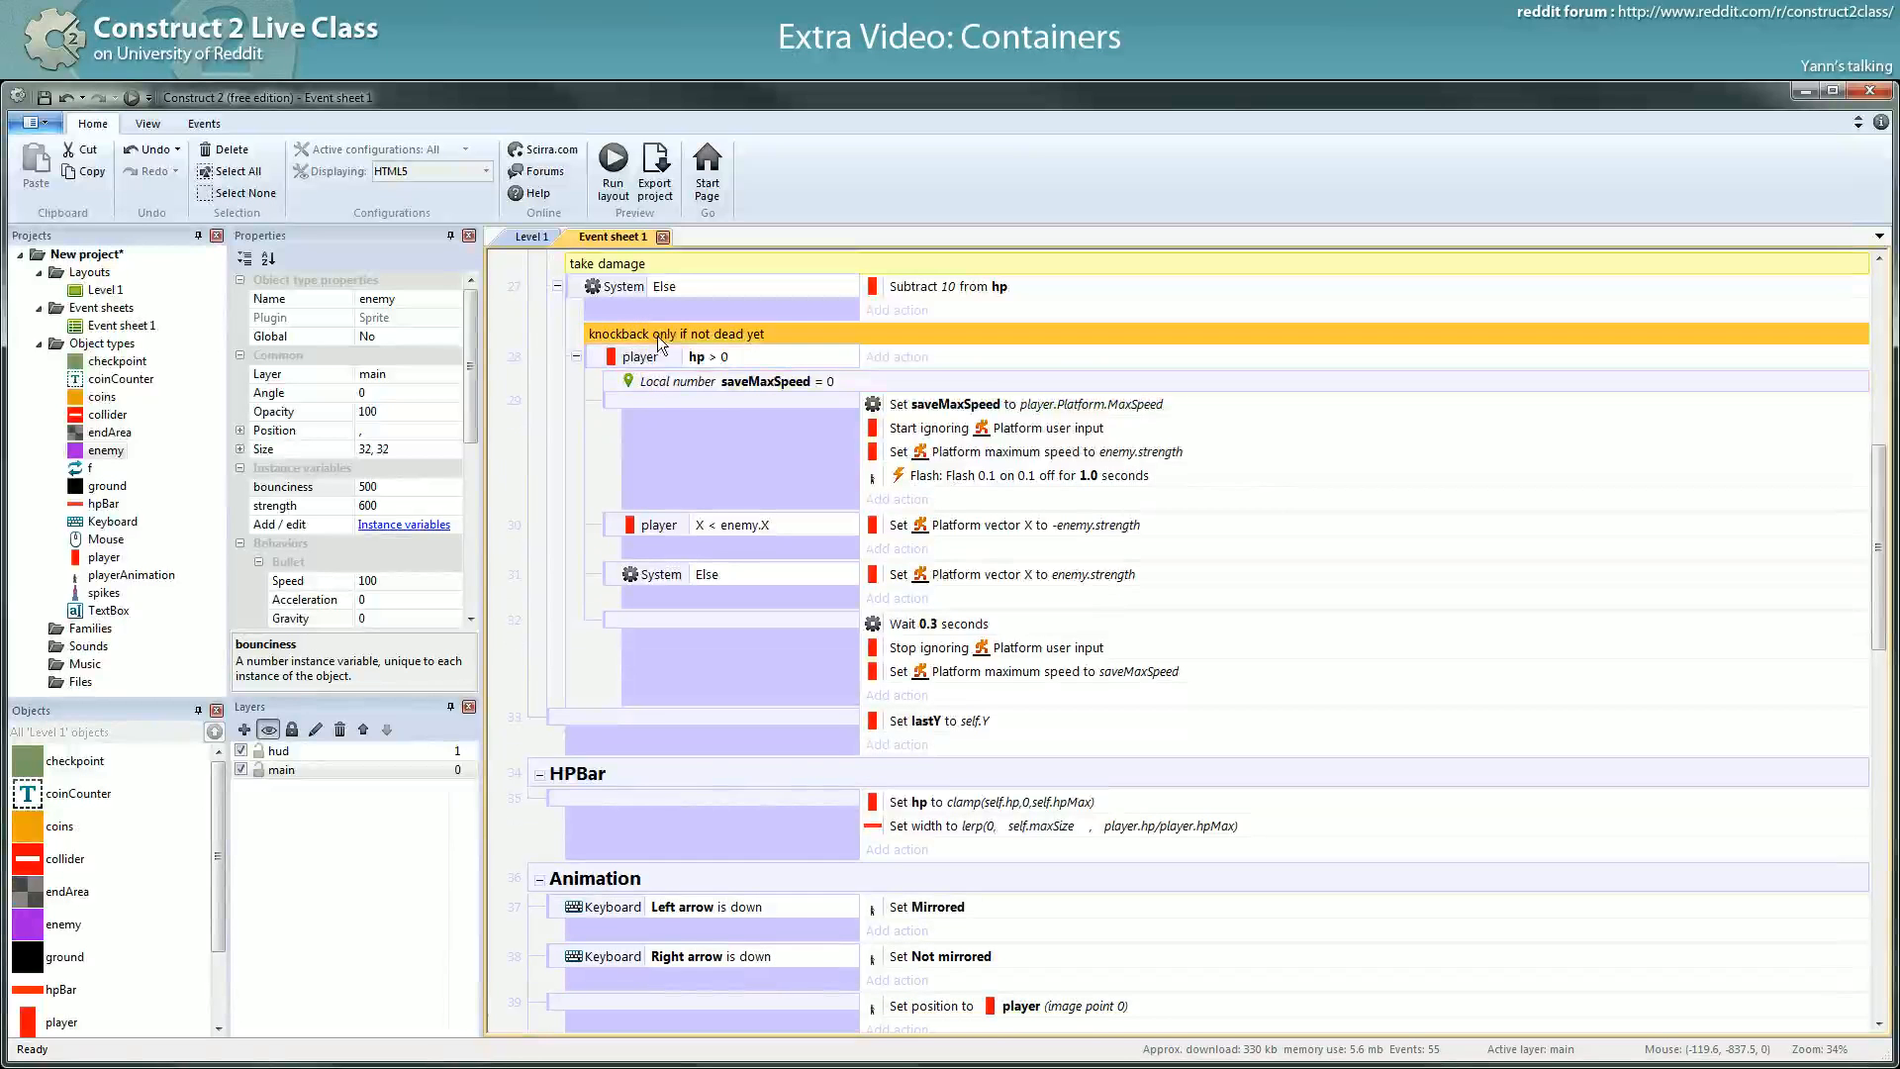
- Examine the knockback's Start ignoring, Wait and Stop ignoring user input actions
{"action": "left_click", "coordinate": [1032, 430]}
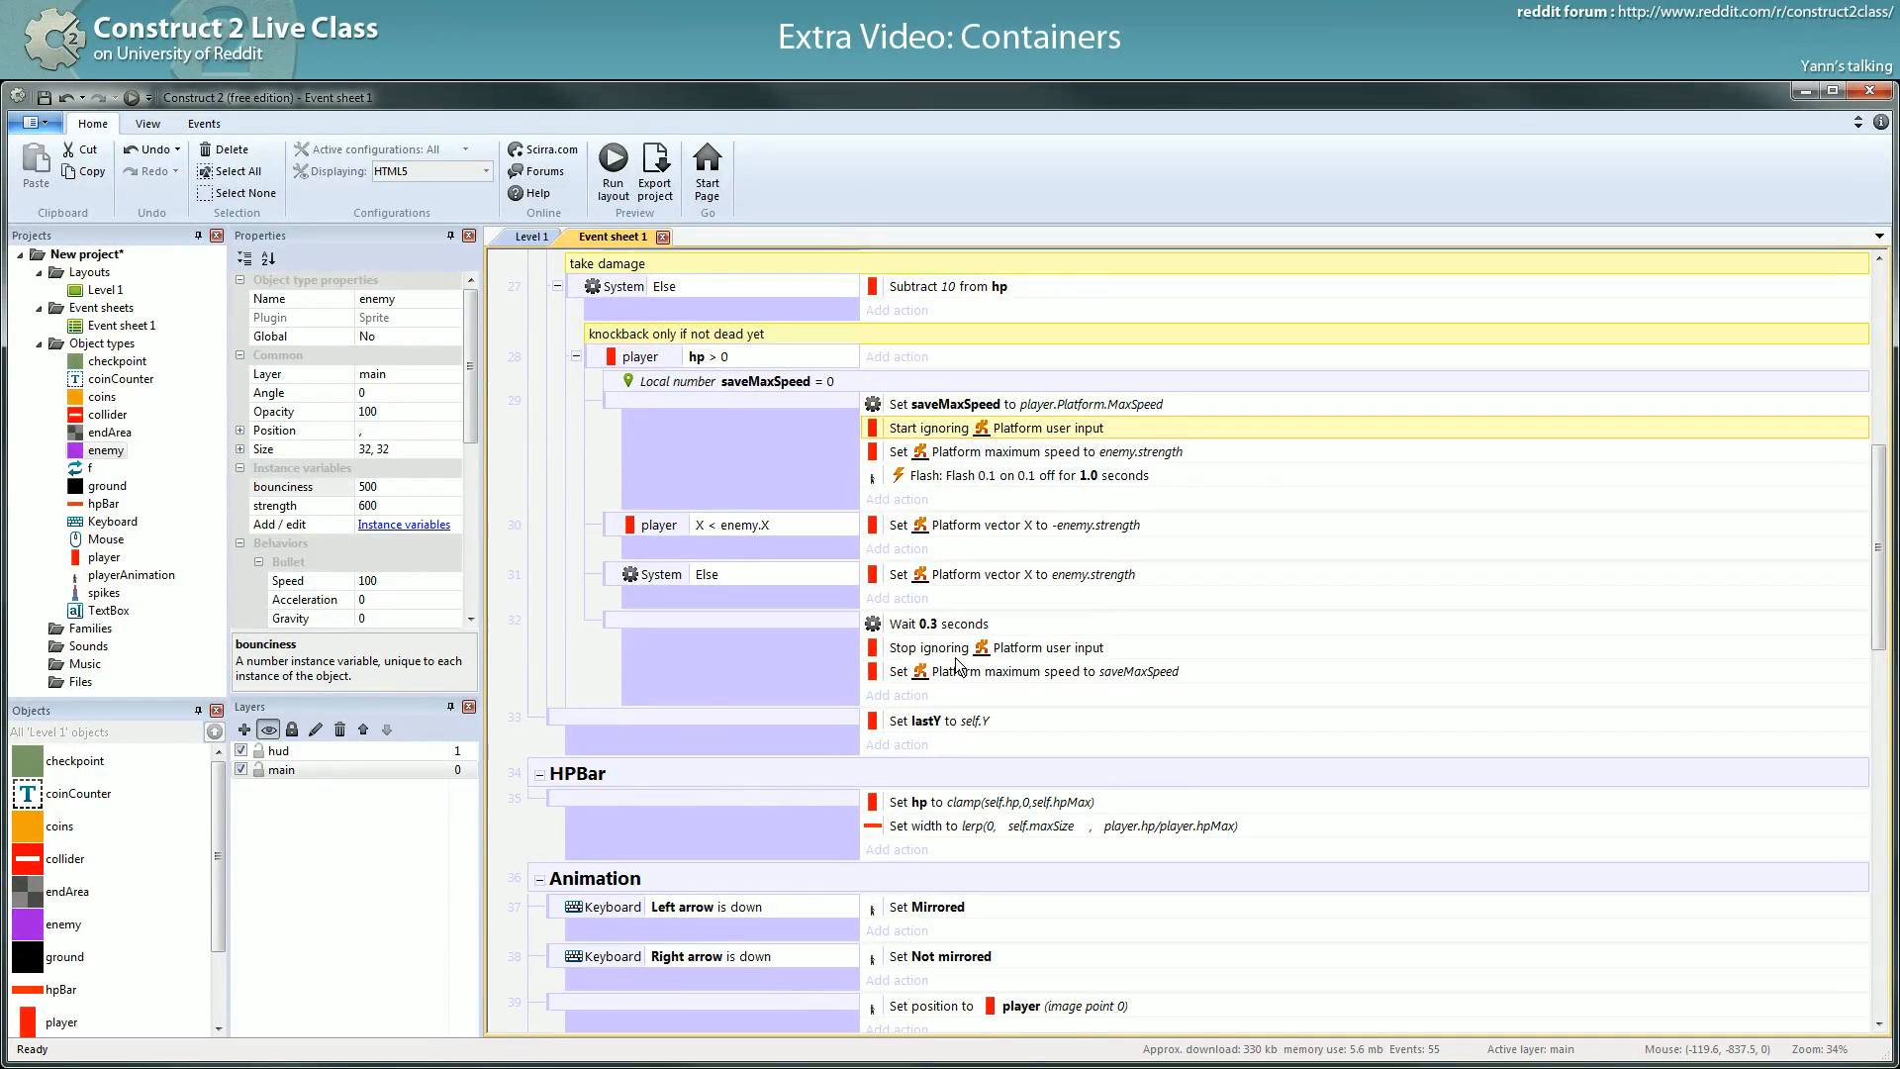
{"action": "left_click", "coordinate": [922, 626]}
{"action": "left_click", "coordinate": [940, 653]}
{"action": "left_click", "coordinate": [940, 629]}
{"action": "left_click", "coordinate": [941, 650]}
{"action": "left_click", "coordinate": [940, 629]}
{"action": "left_click", "coordinate": [969, 675]}
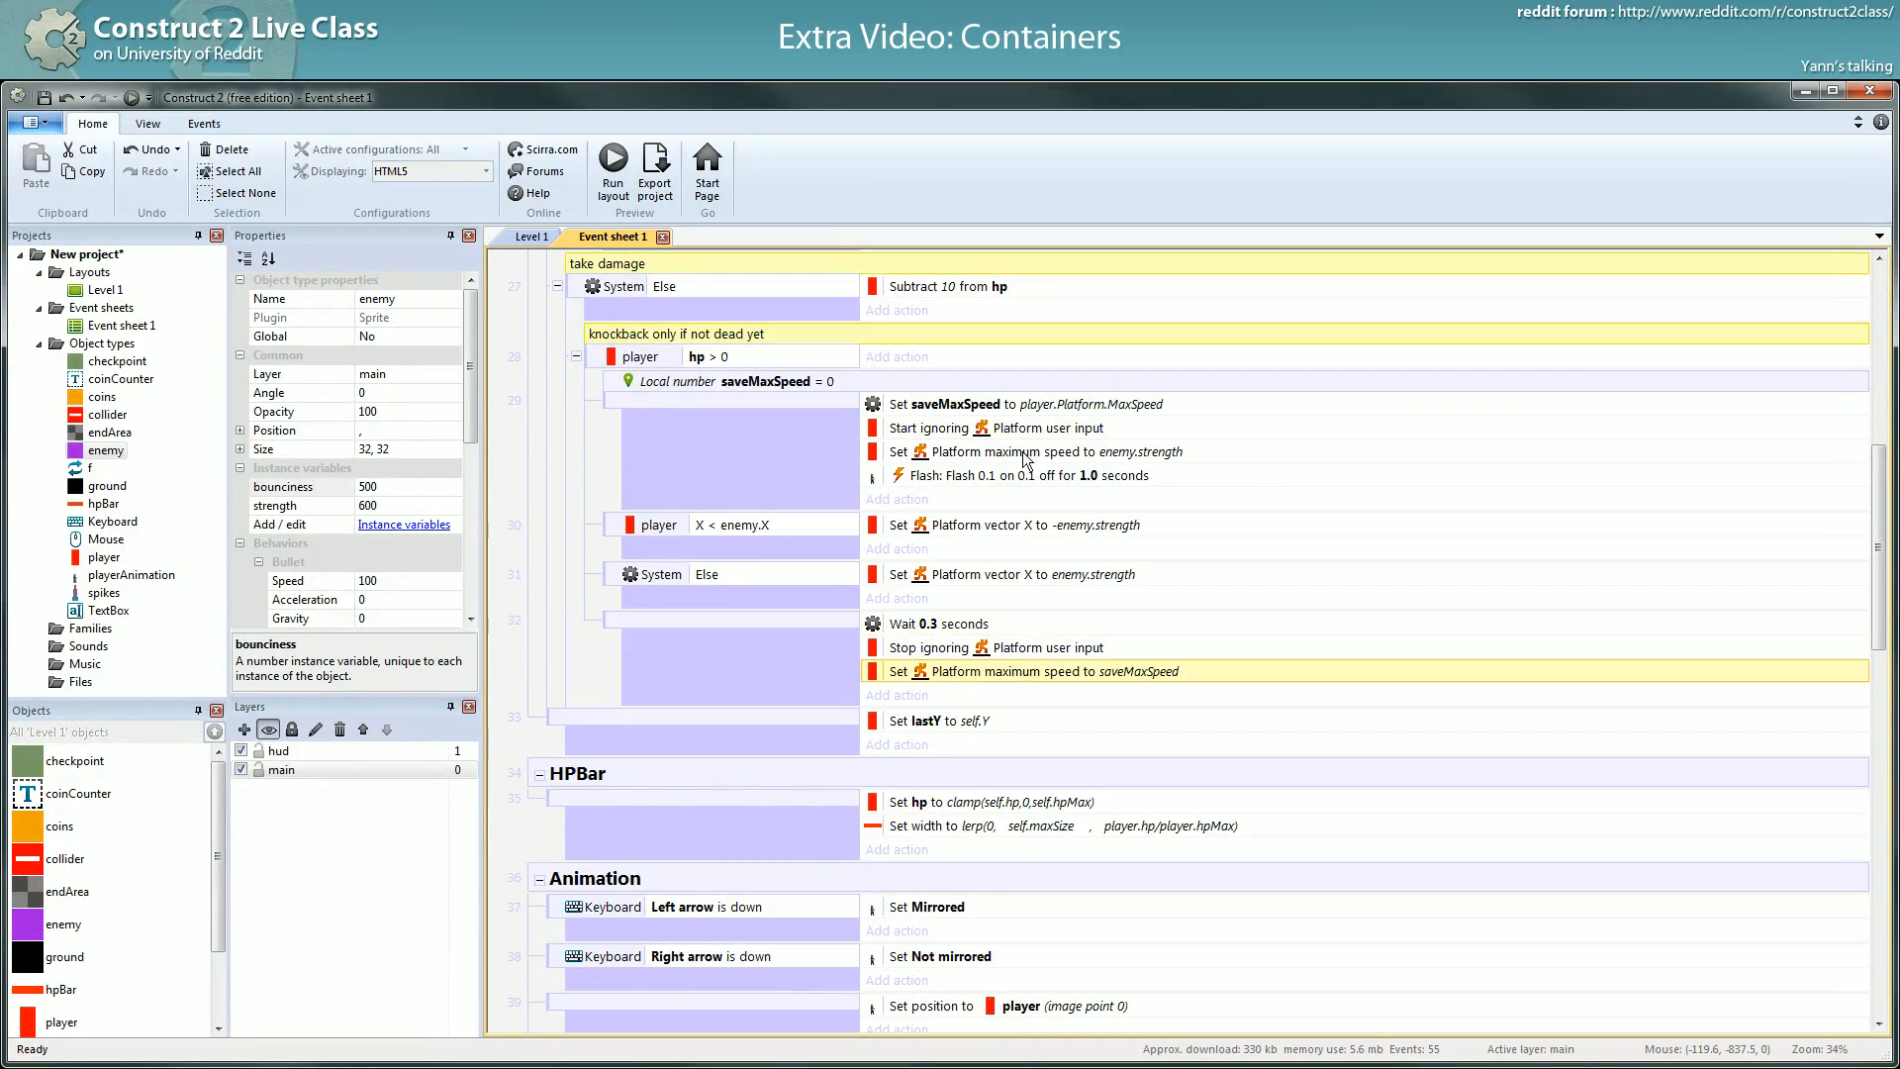
- Examine how the knockback saves and restores the maximum speed, and how player X relative to enemy.X determines vector X
{"action": "left_click", "coordinate": [922, 405]}
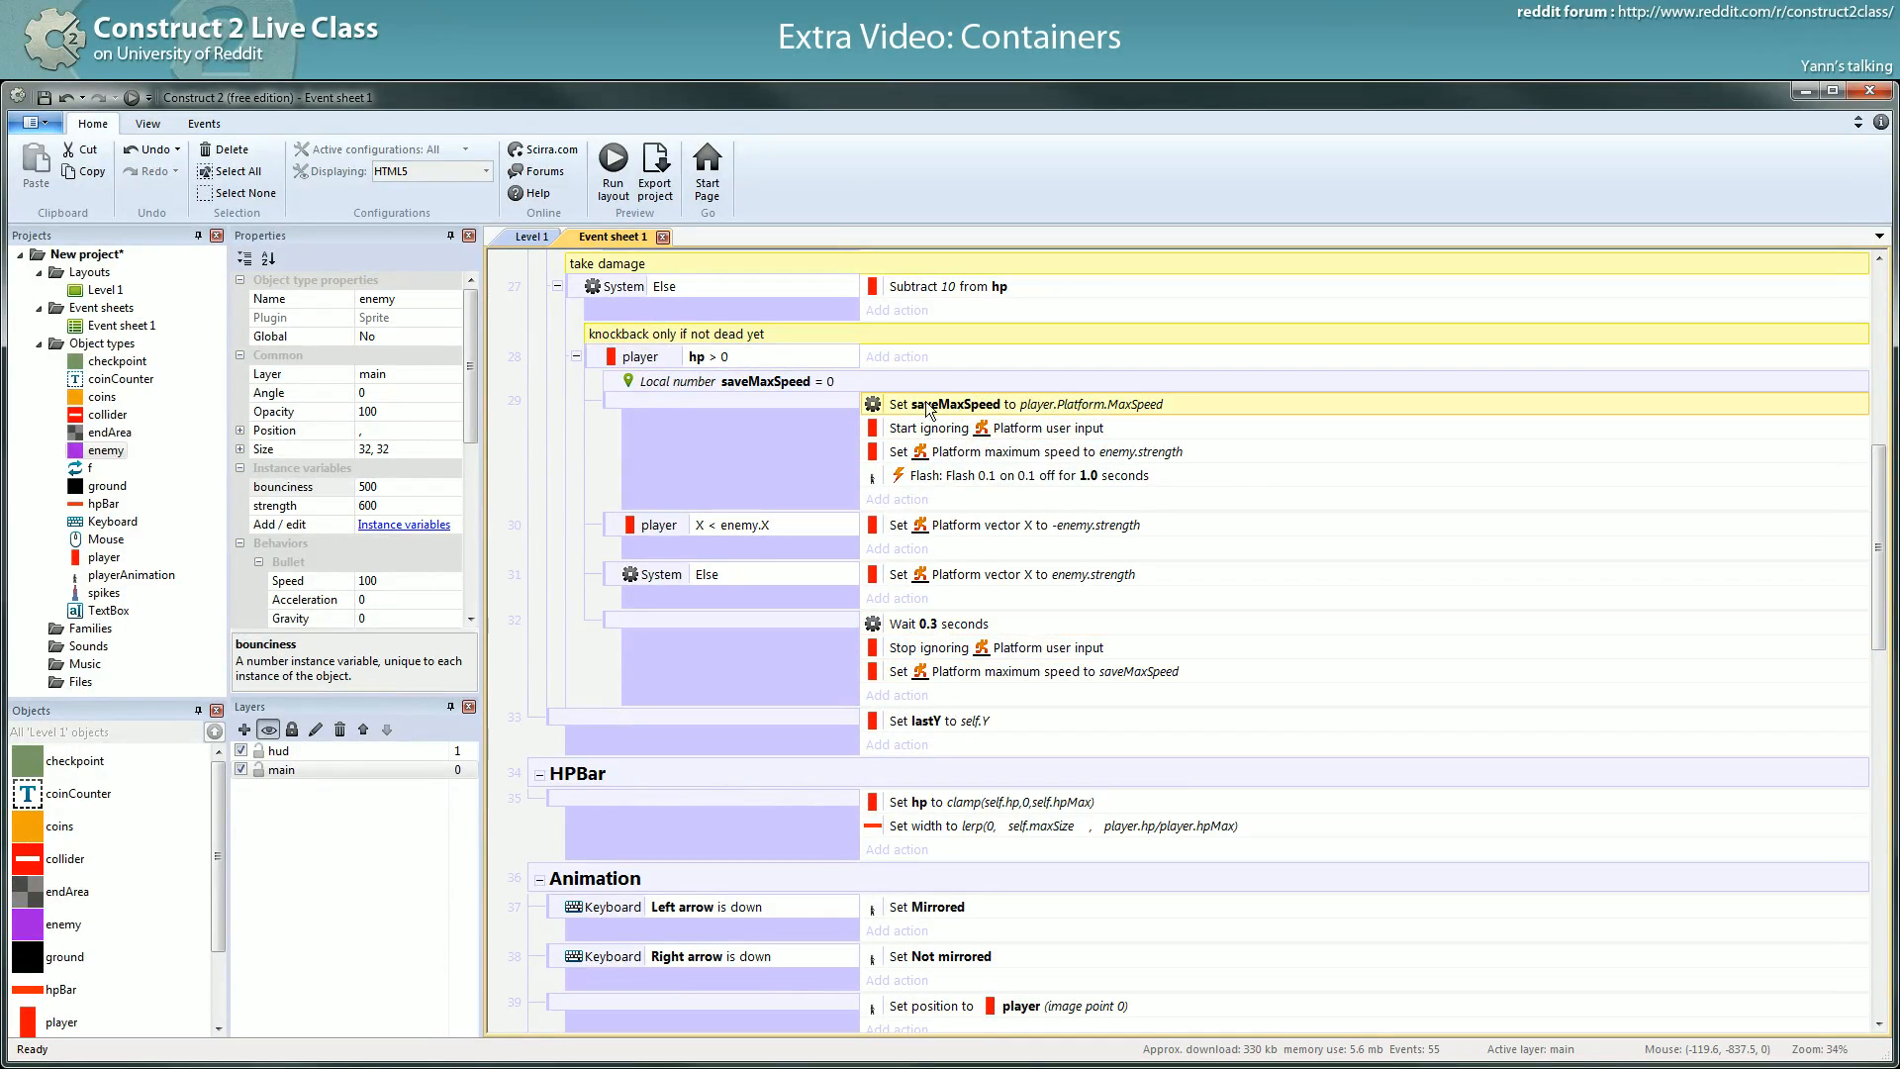
{"action": "left_click", "coordinate": [1100, 458]}
{"action": "left_click", "coordinate": [1067, 673]}
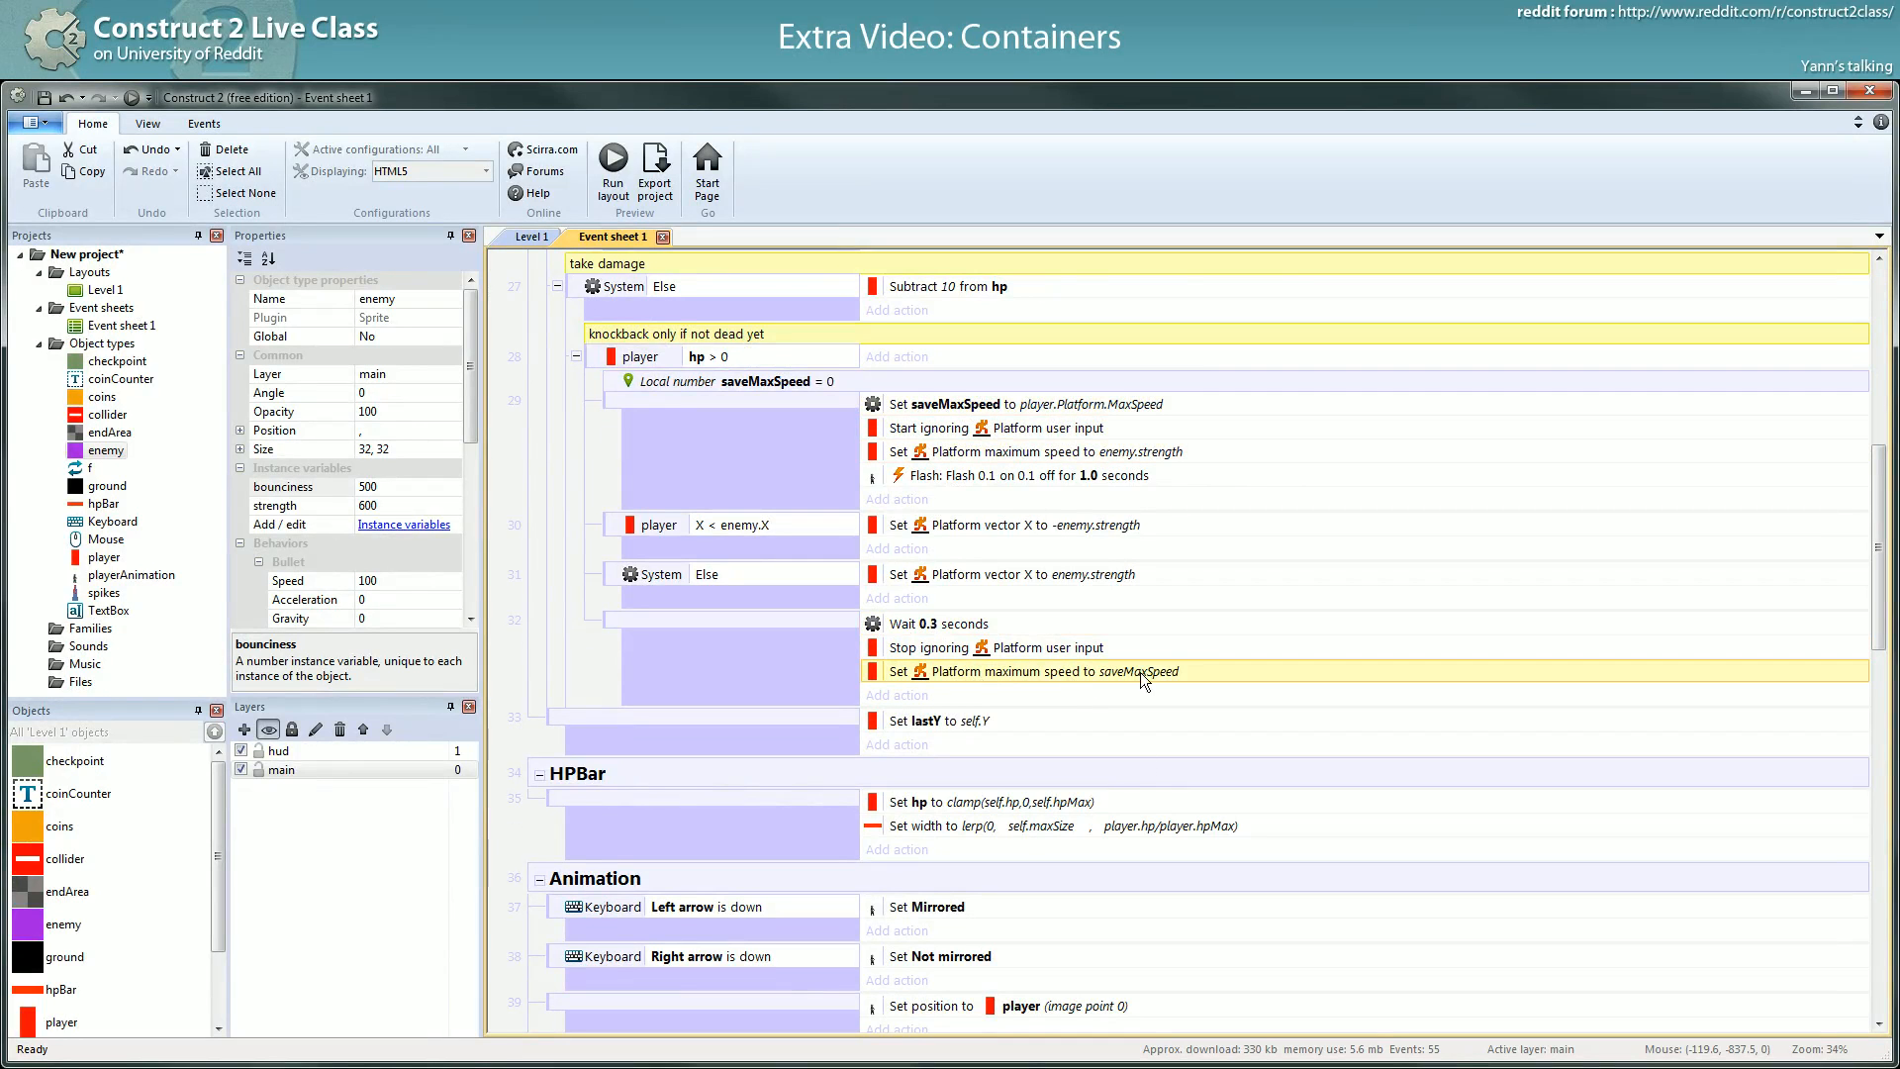
{"action": "left_click", "coordinate": [687, 526]}
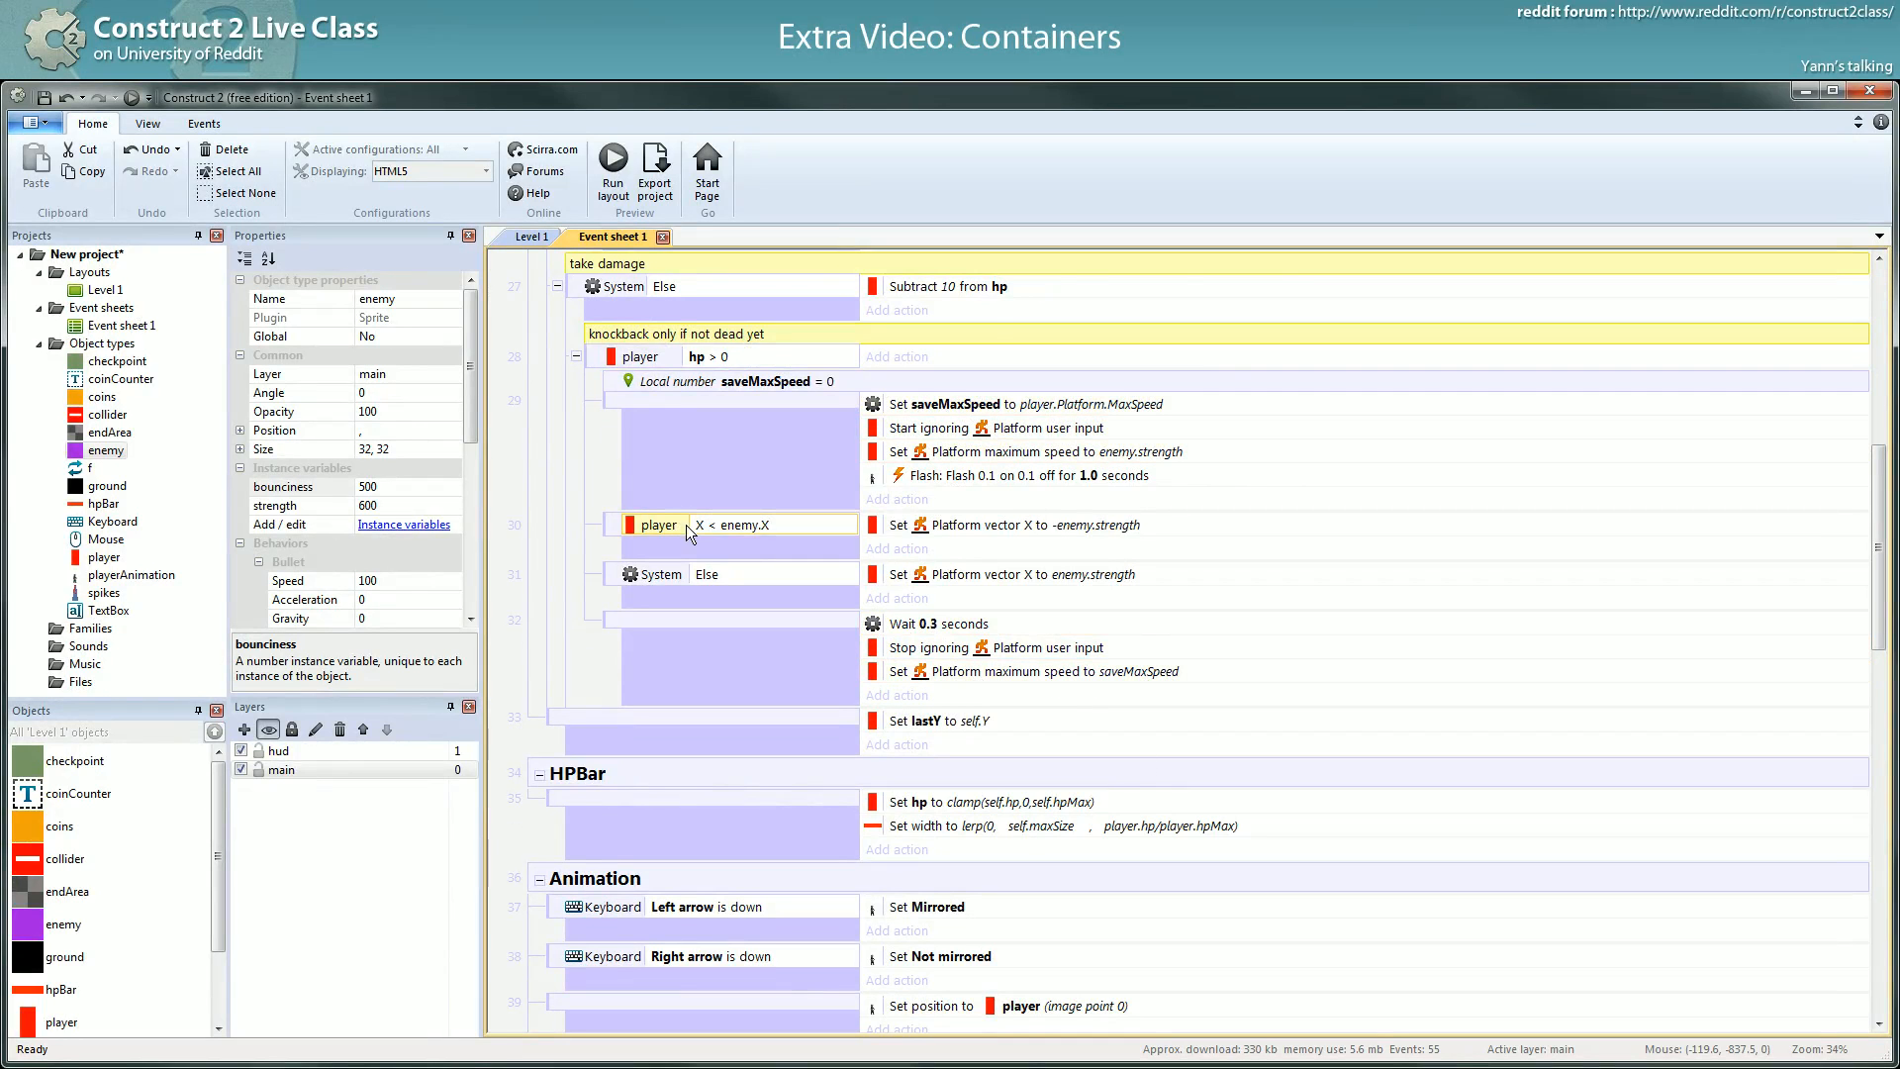
{"action": "left_click", "coordinate": [638, 576]}
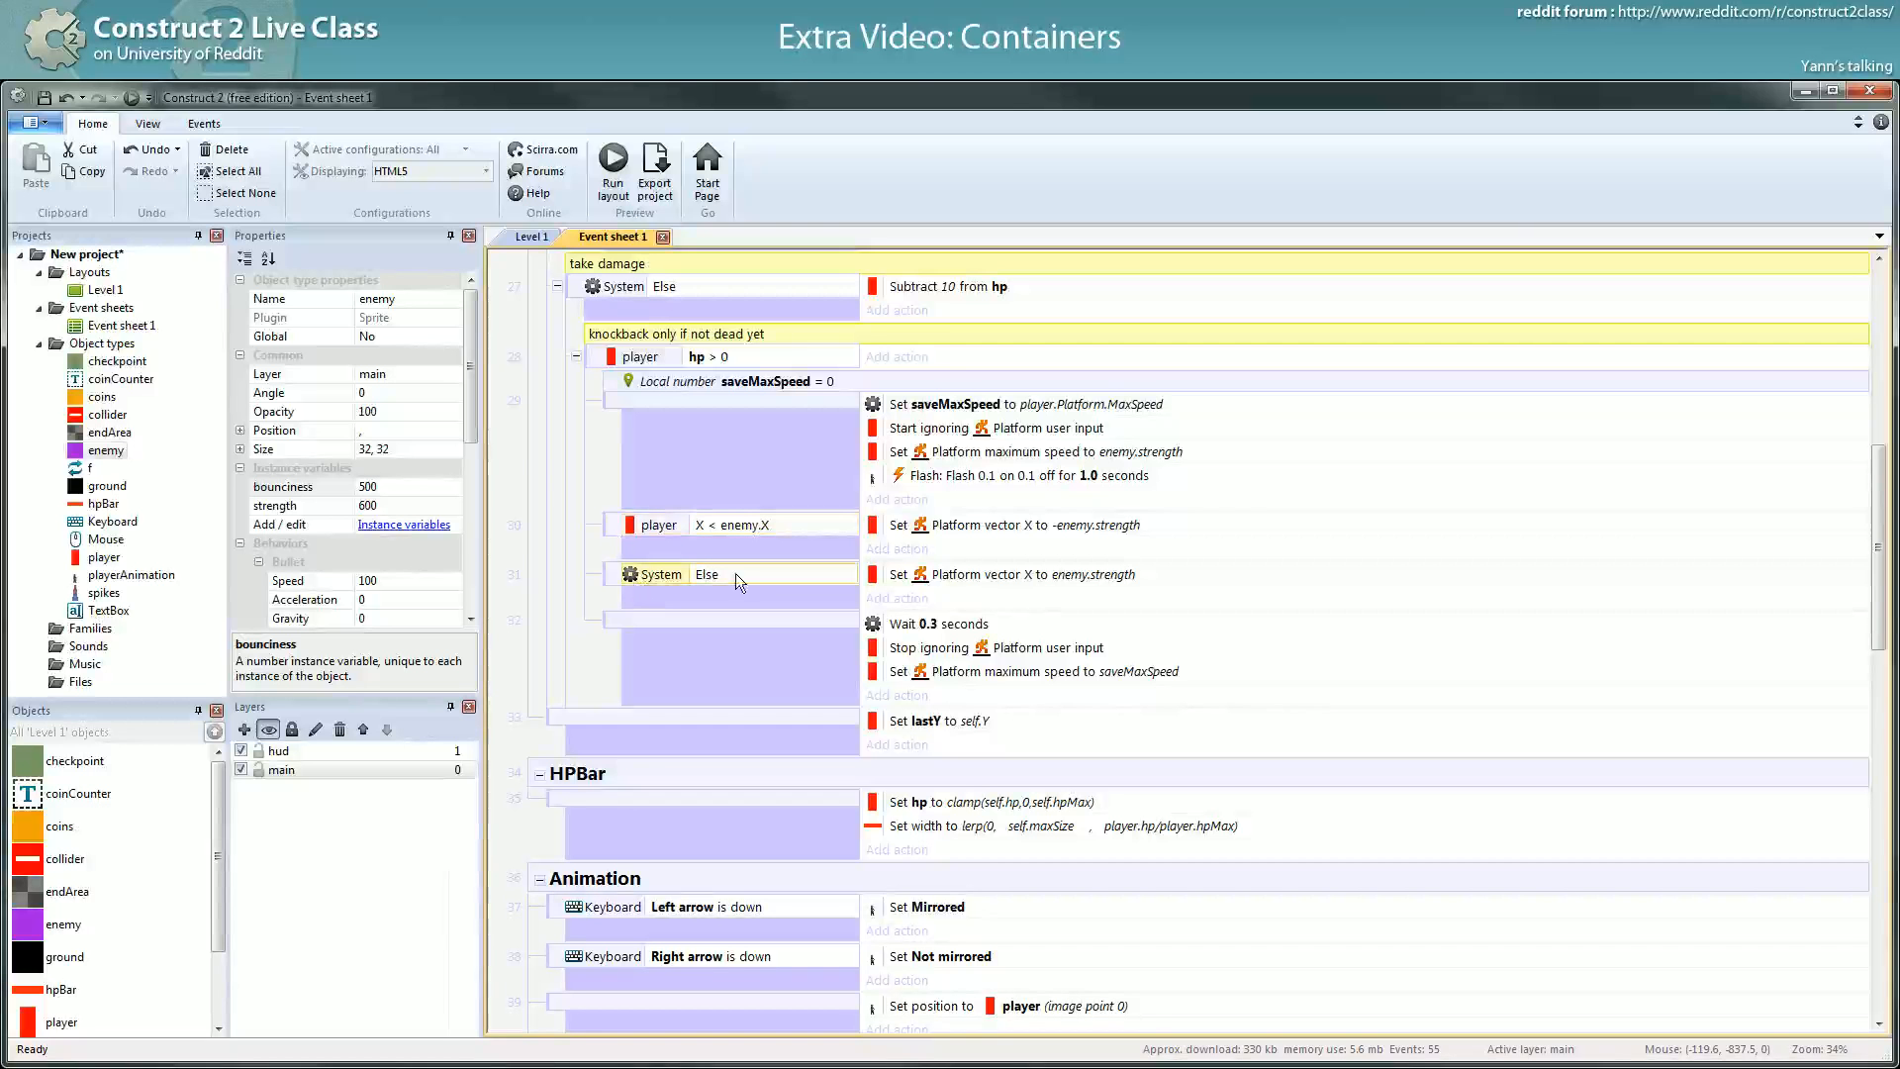
{"action": "left_click", "coordinate": [1013, 523]}
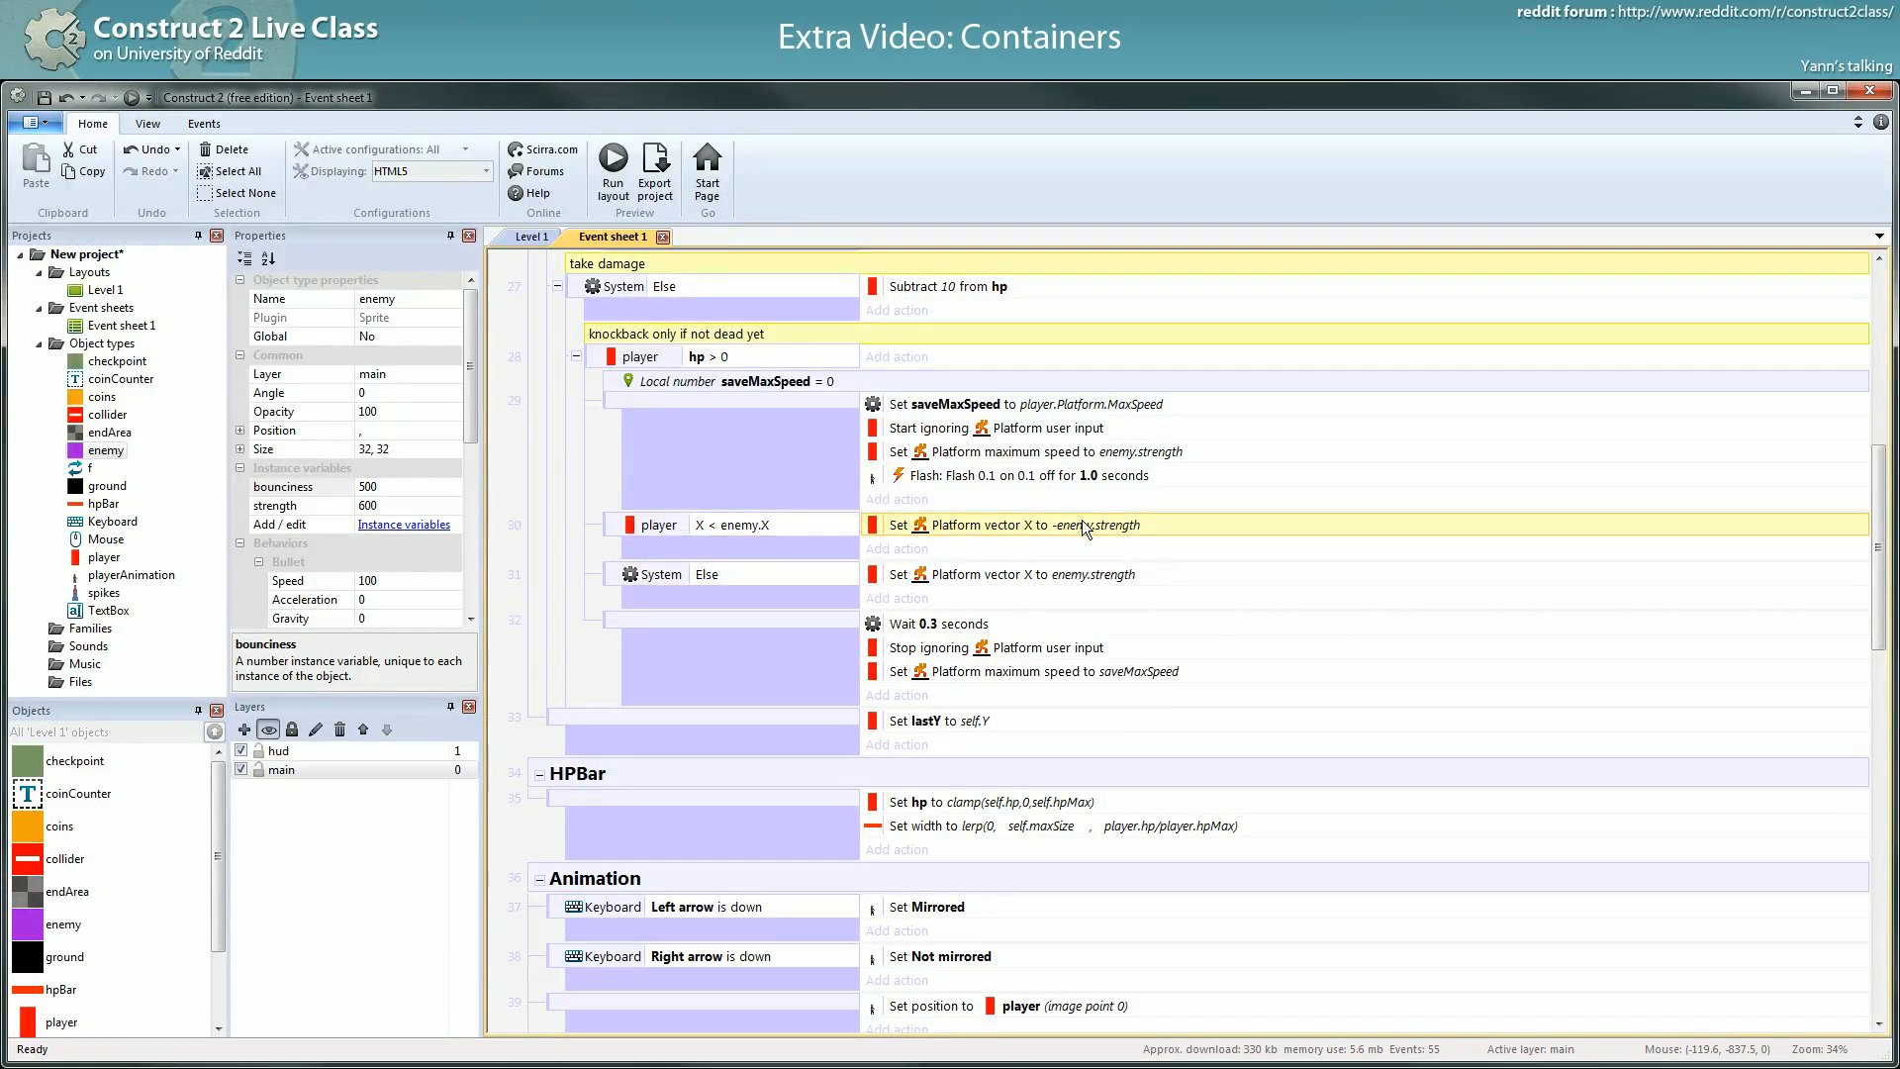
{"action": "left_click", "coordinate": [1065, 578]}
- Add the comment "to the left of the enemy" above the player X < enemy.X event in the knockback section
{"action": "scroll", "coordinate": [808, 509], "scroll_direction": "down", "scroll_amount": 1}
{"action": "left_click", "coordinate": [607, 497]}
{"action": "type", "text": "cto the left of the enemy"}
{"action": "key", "text": "Return"}
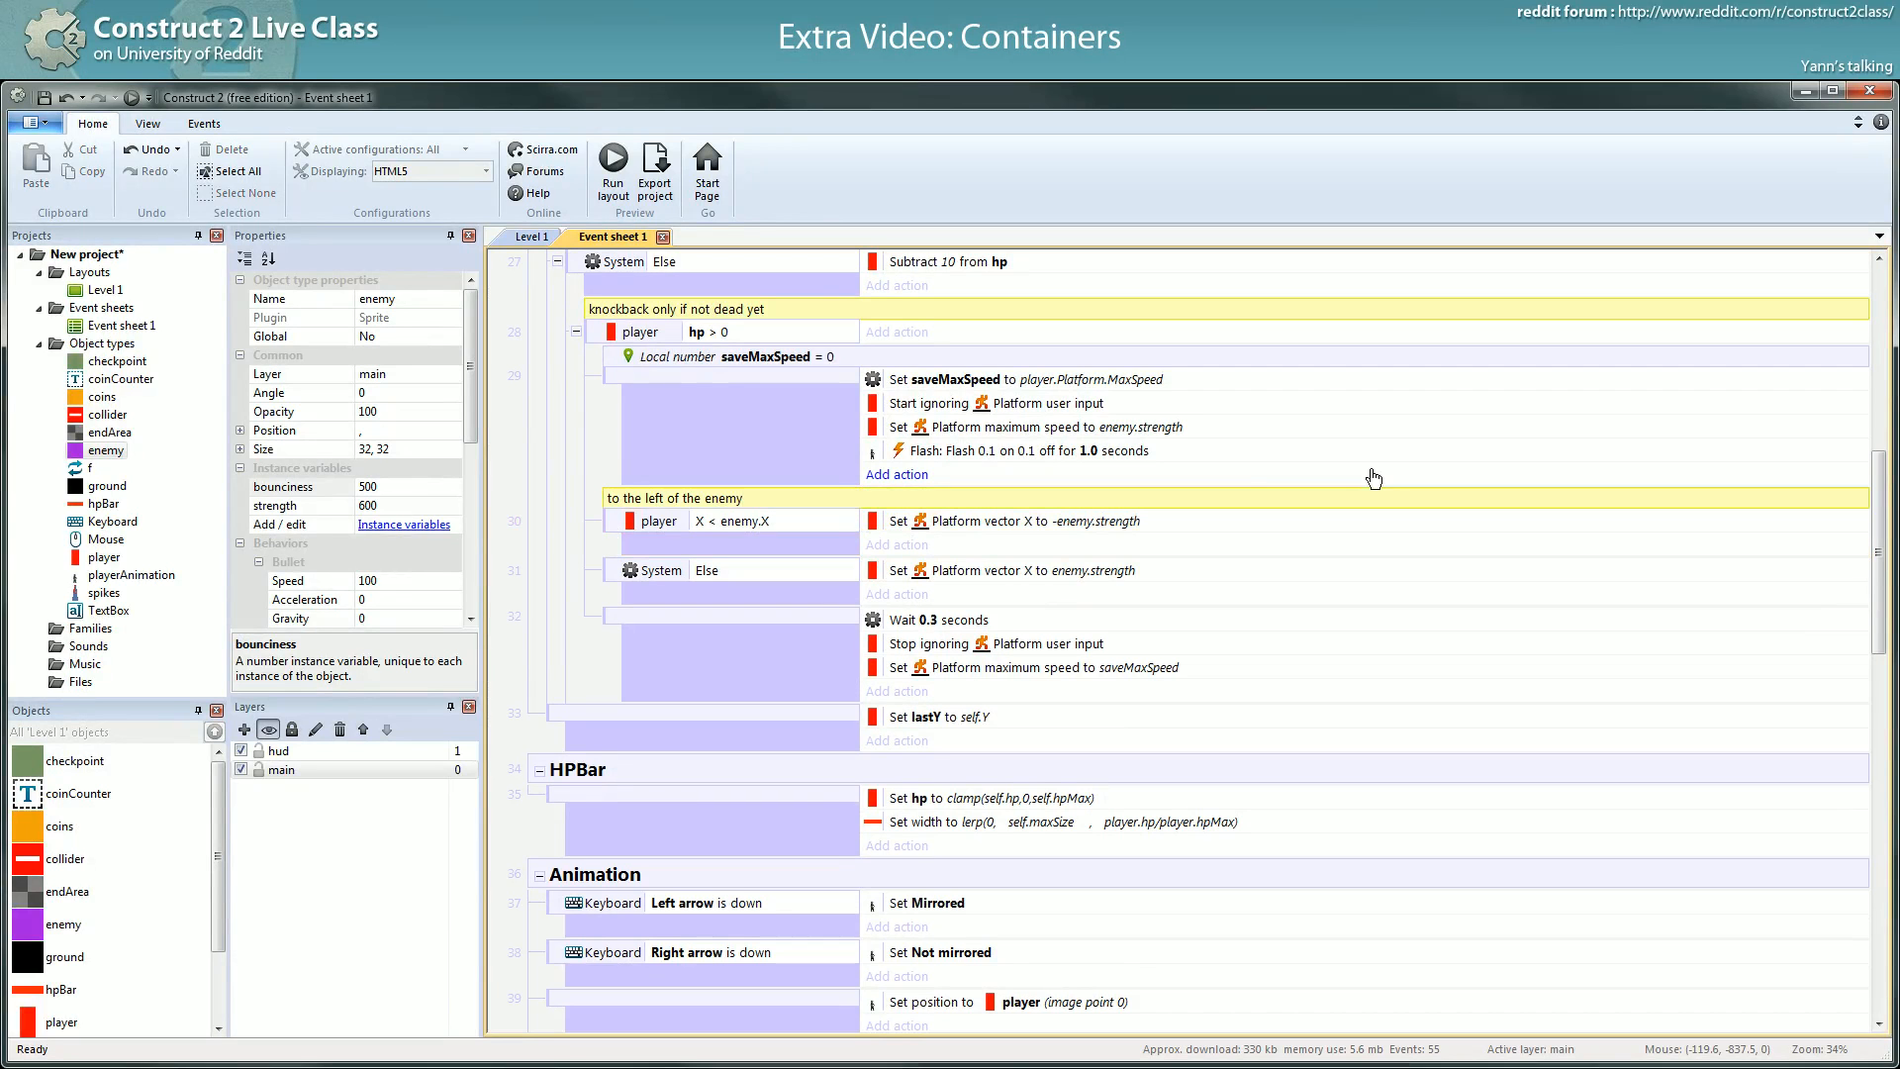
- Copy the new comment above the following System Else event and change its text to "to the right of the enemy"
{"action": "left_click_drag", "start_coordinate": [681, 501], "coordinate": [659, 568], "text": "ctrl"}
{"action": "double_click", "coordinate": [656, 562]}
{"action": "left_click", "coordinate": [660, 567]}
{"action": "key", "text": "BackSpace"}
{"action": "key", "text": "BackSpace"}
{"action": "key", "text": "BackSpace"}
{"action": "type", "text": "righ"}
{"action": "key", "text": "Return"}
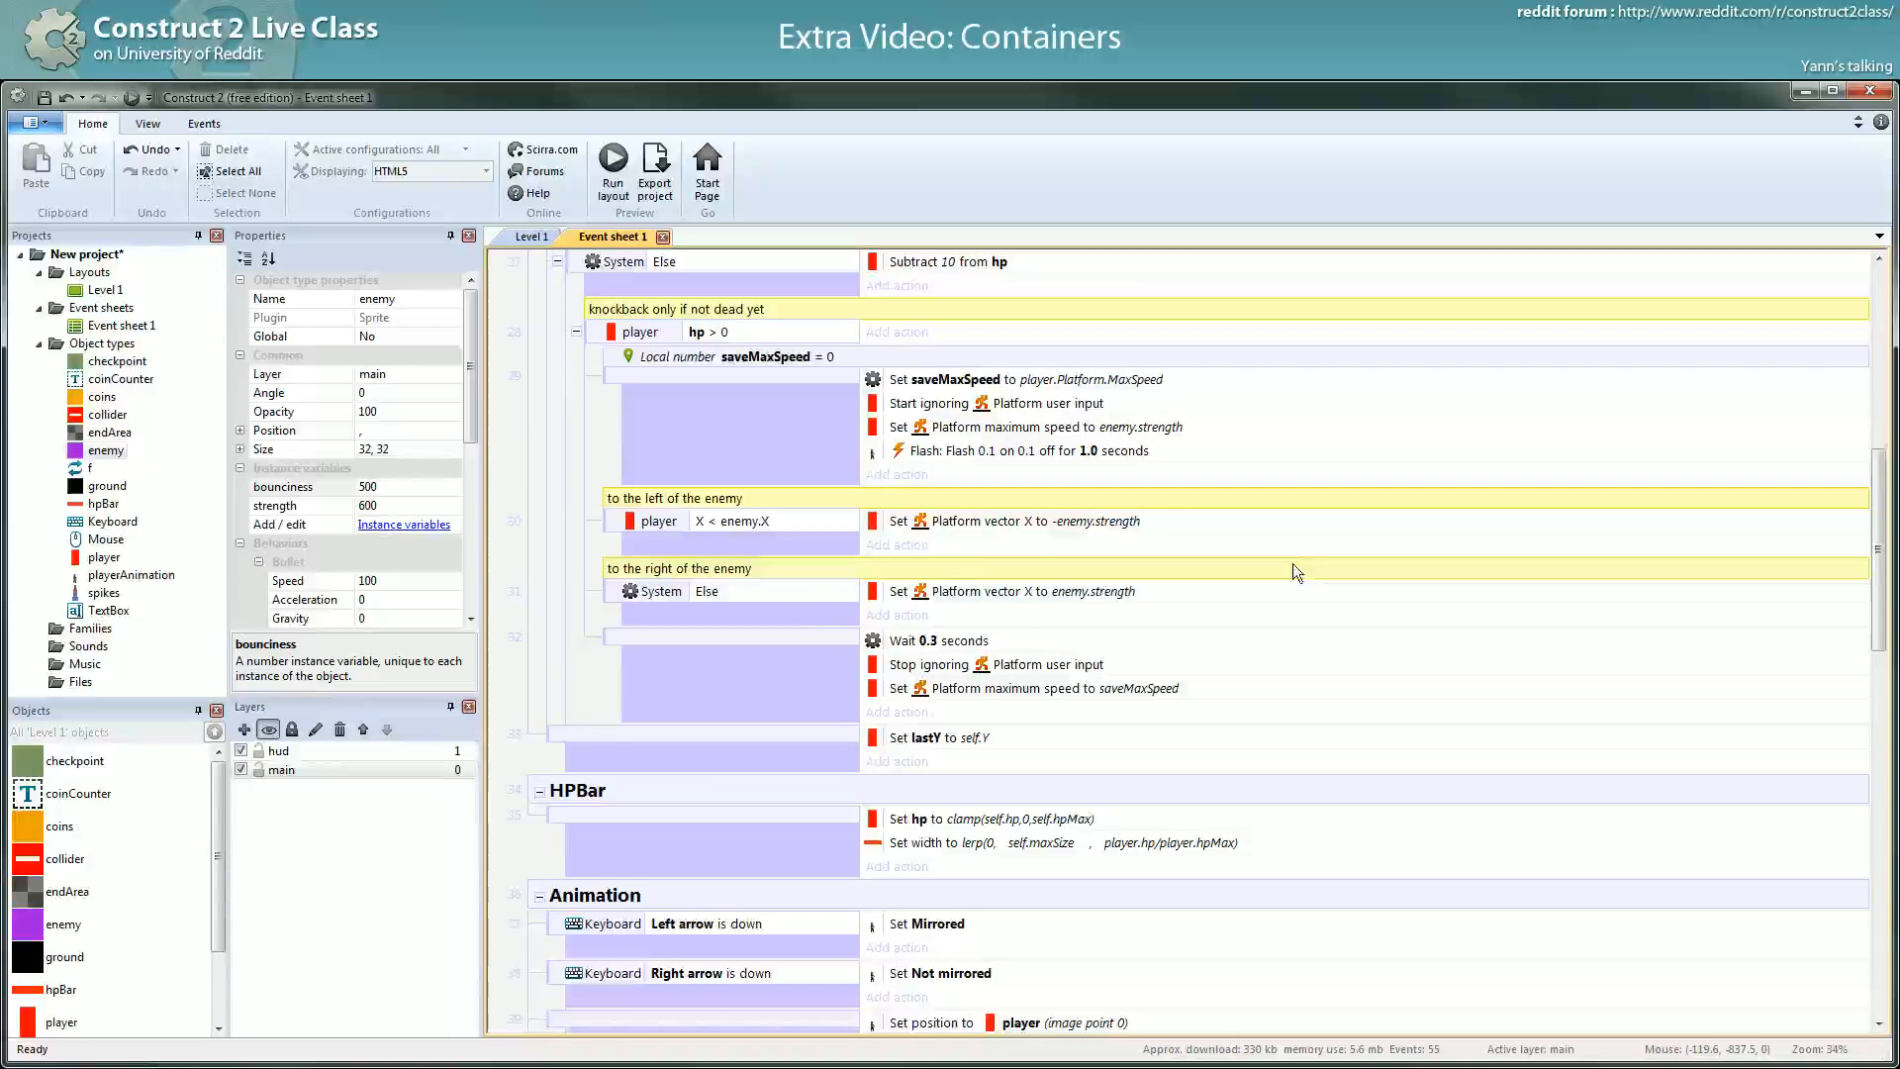
- Delete the empty event above the player's Platform On moved event in the Animation group
{"action": "scroll", "coordinate": [801, 598], "scroll_direction": "down", "scroll_amount": 3}
{"action": "left_click", "coordinate": [986, 649]}
{"action": "scroll", "coordinate": [992, 681], "scroll_direction": "down", "scroll_amount": 1}
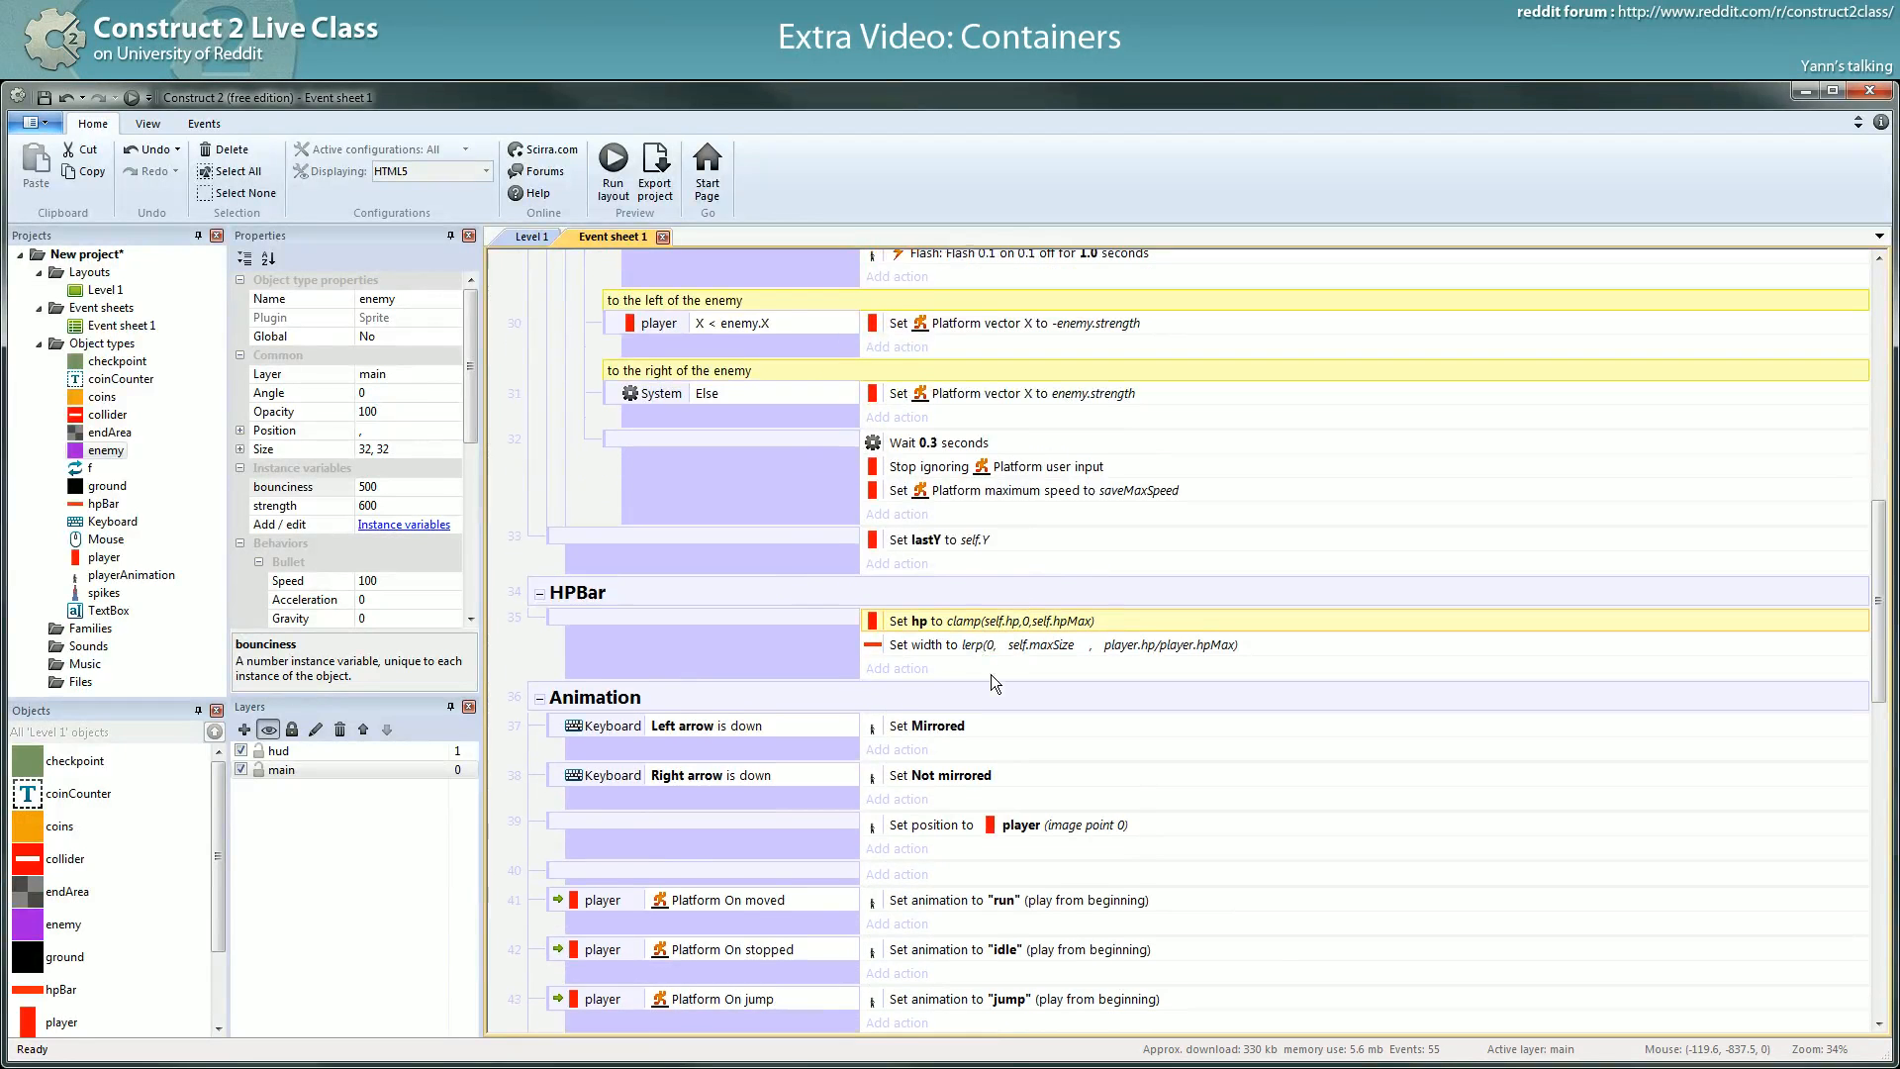
{"action": "scroll", "coordinate": [989, 674], "scroll_direction": "down", "scroll_amount": 3}
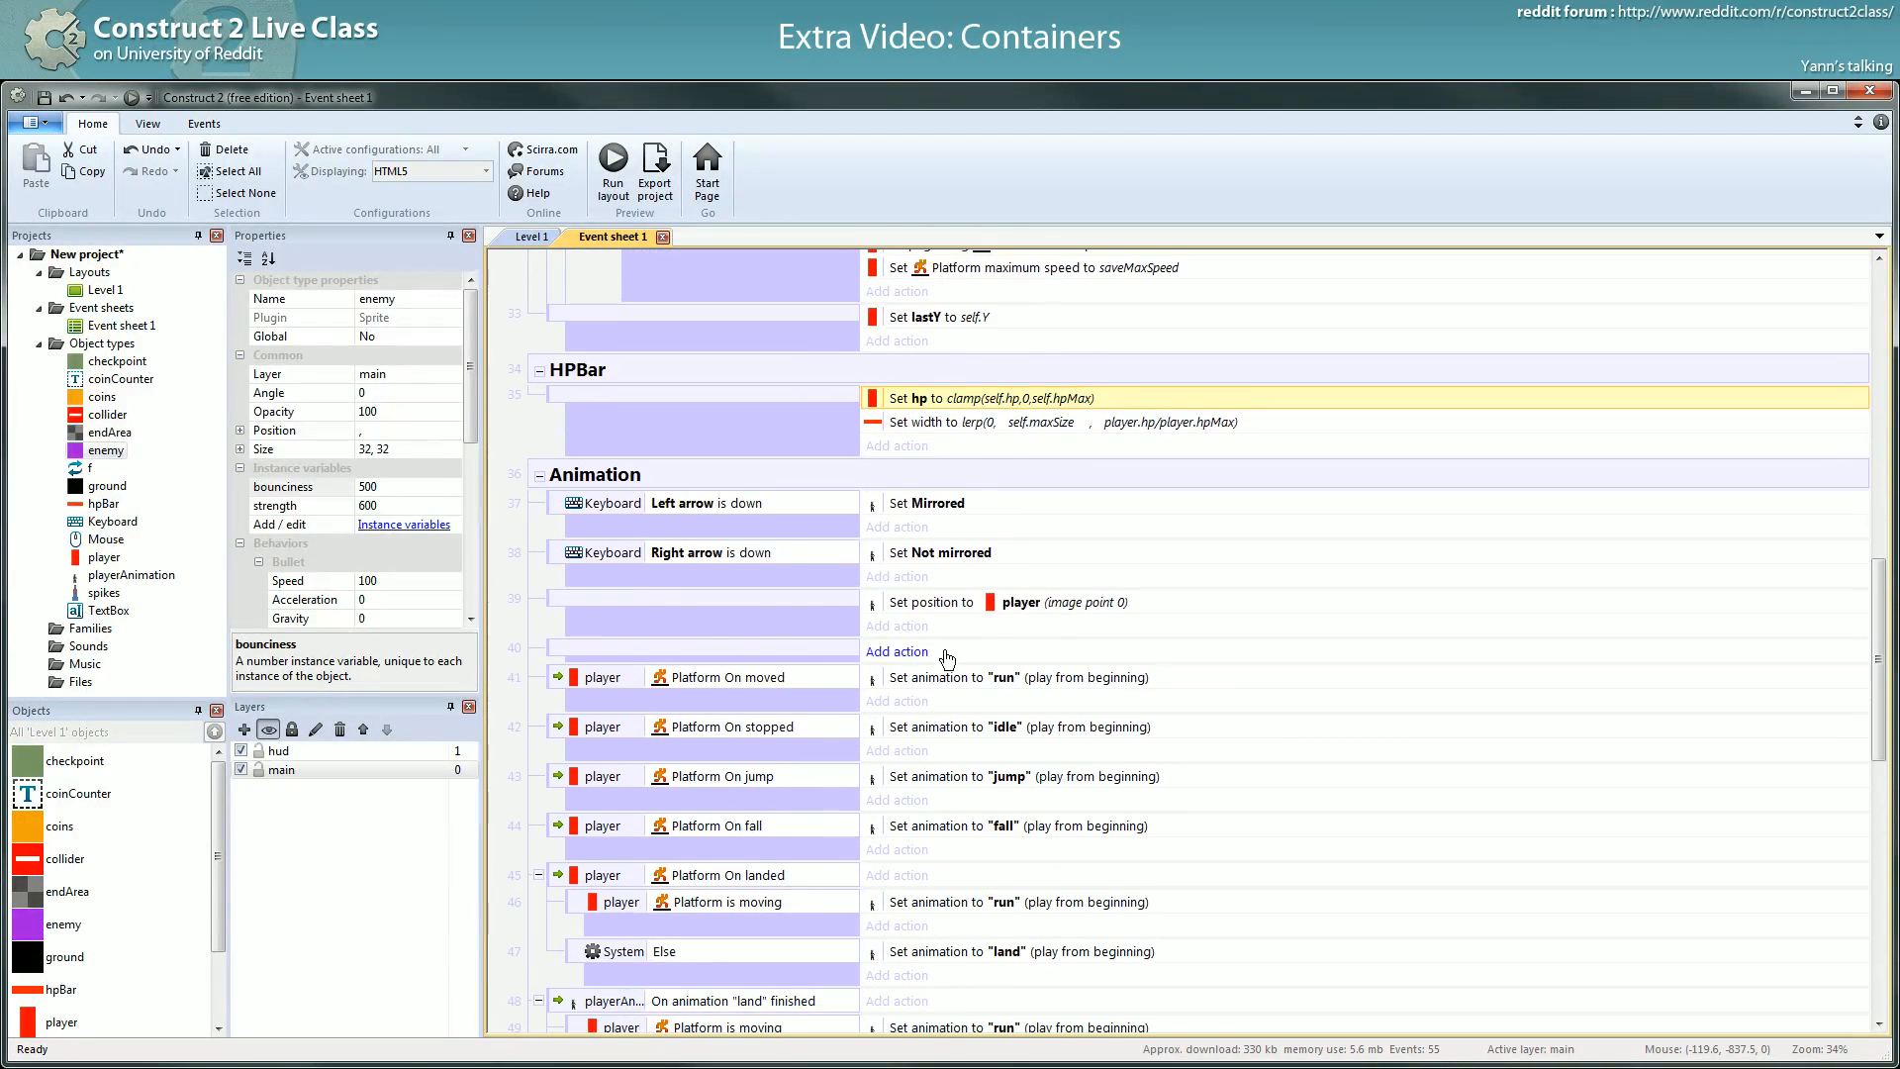
{"action": "left_click", "coordinate": [775, 653]}
{"action": "key", "text": "Delete"}
- Examine the Animation group's player Platform triggers and the playerAnimation actions they run
{"action": "scroll", "coordinate": [806, 638], "scroll_direction": "down", "scroll_amount": 2}
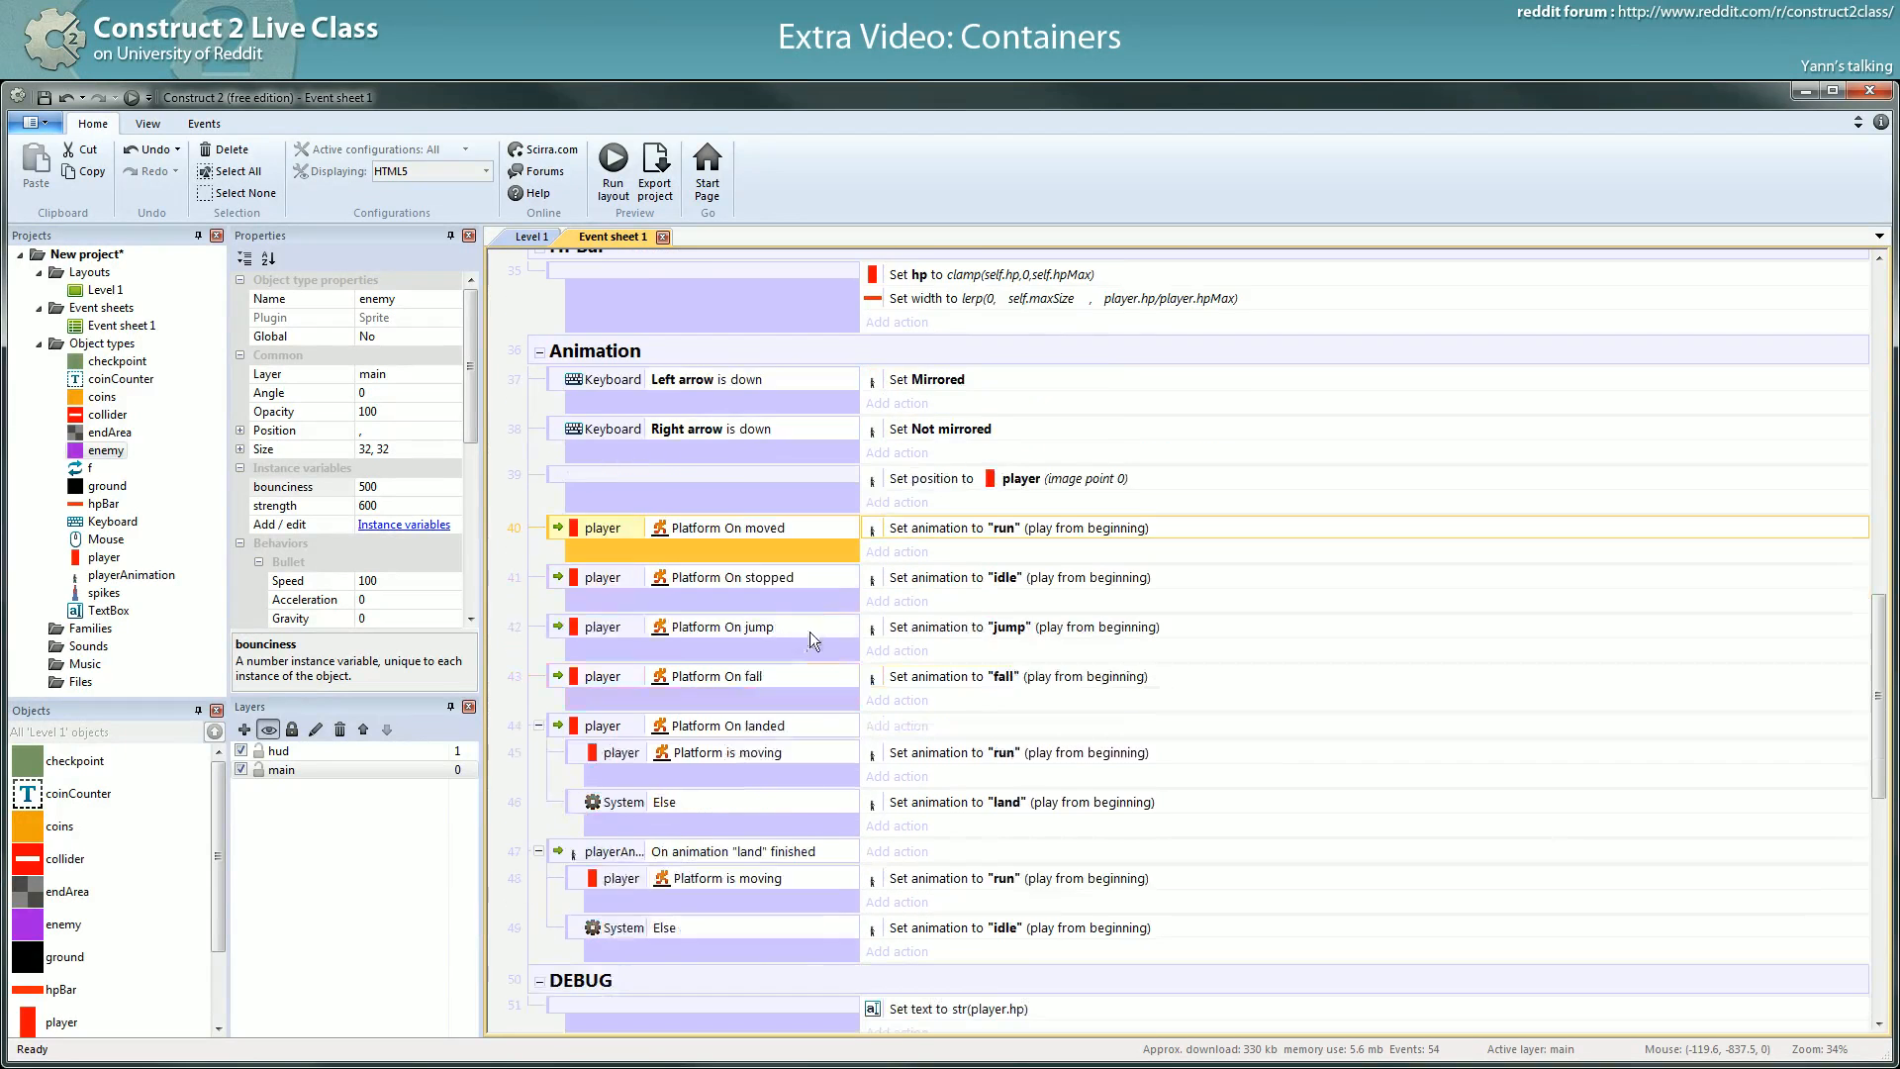
{"action": "scroll", "coordinate": [766, 600], "scroll_direction": "down", "scroll_amount": 1}
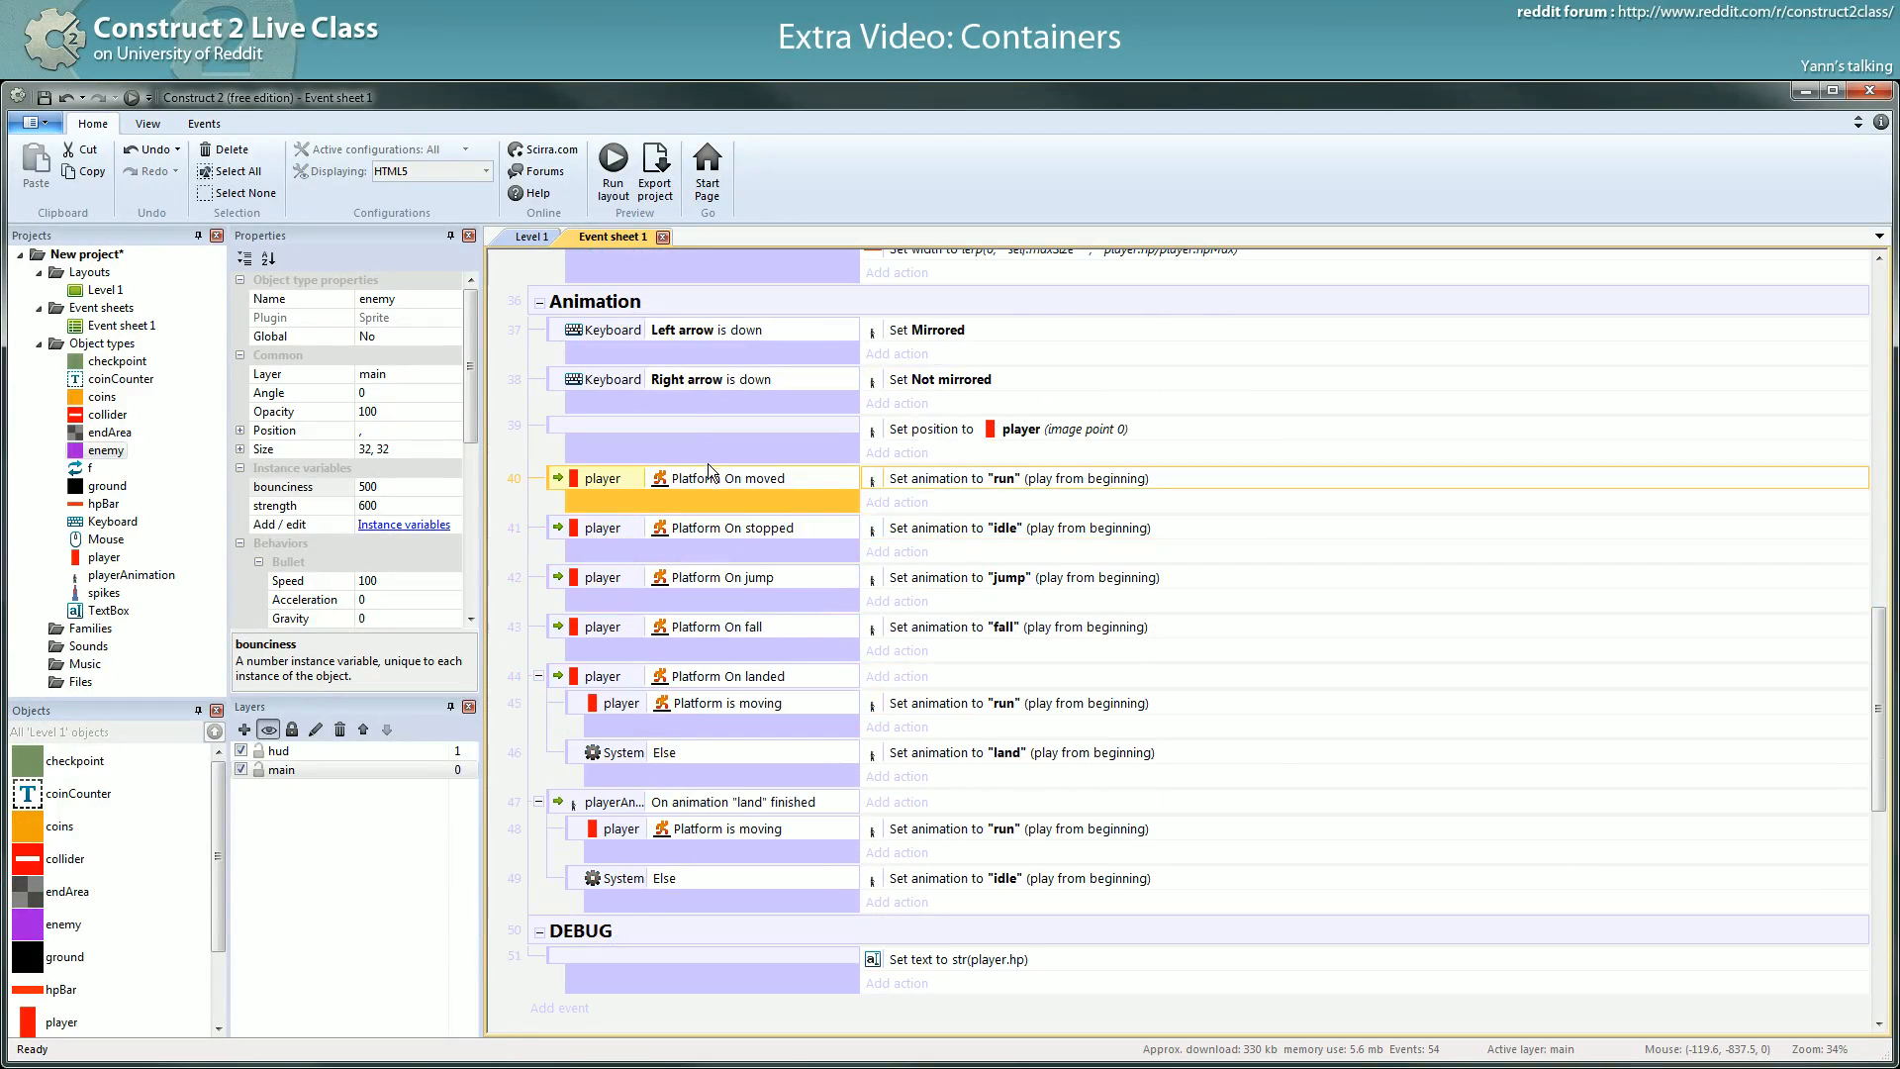
{"action": "left_click", "coordinate": [561, 477]}
{"action": "scroll", "coordinate": [701, 609], "scroll_direction": "down", "scroll_amount": 1}
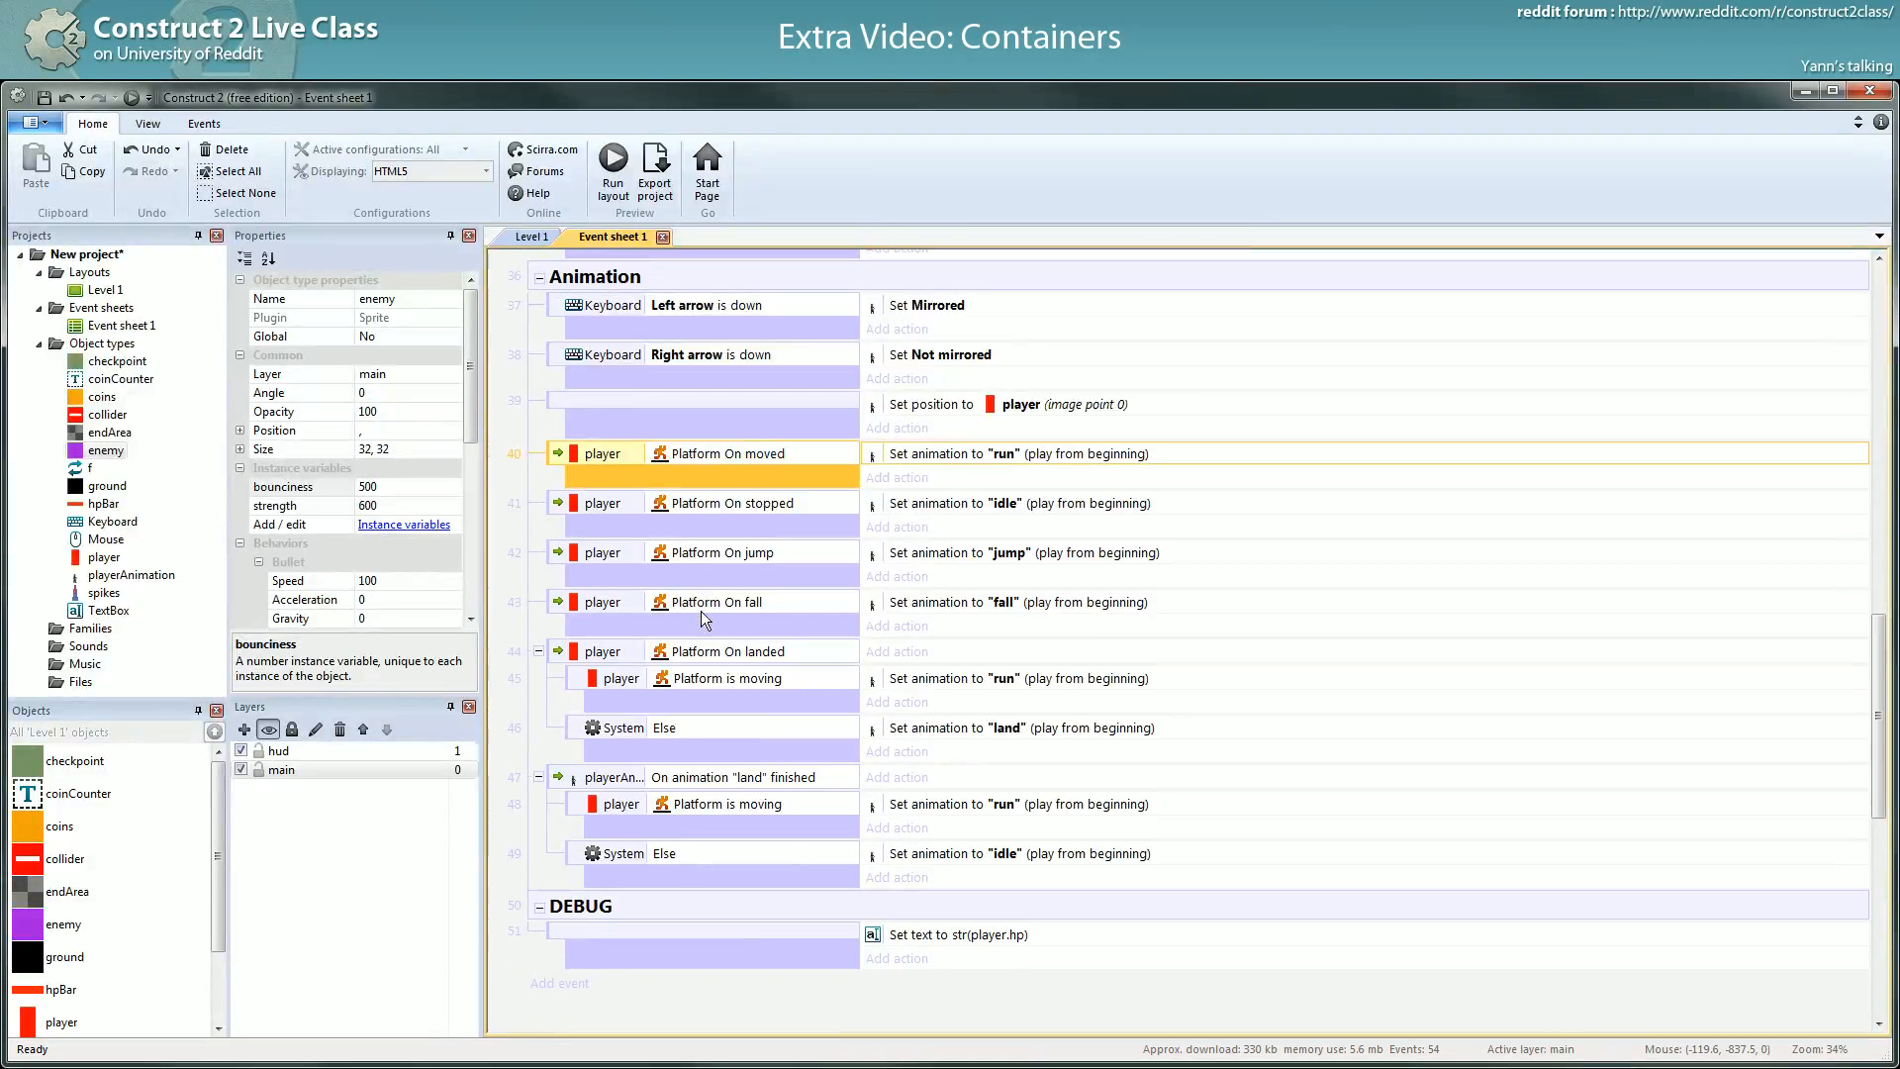
{"action": "scroll", "coordinate": [542, 609], "scroll_direction": "down", "scroll_amount": 1}
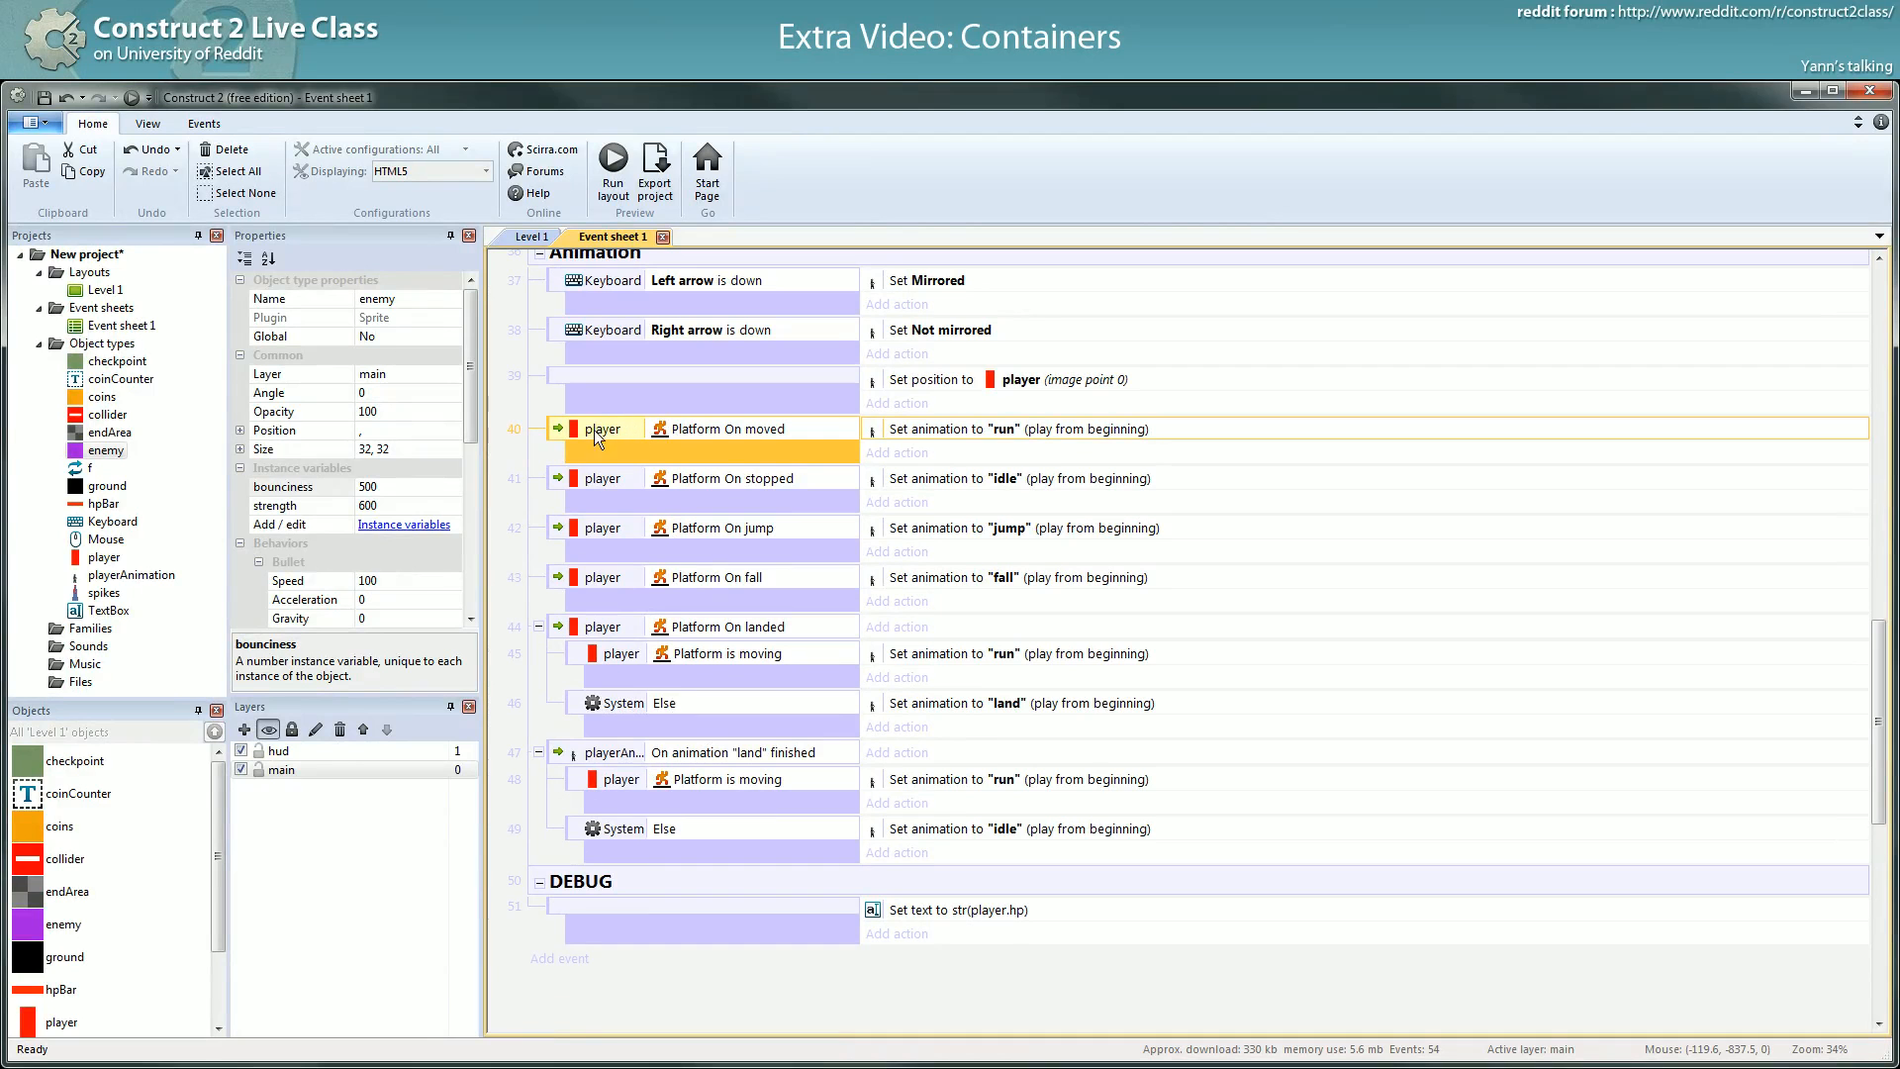
- Examine which playerAnimation clips the stopped, jump and fall triggers set, and the event keeping playerAnimation at the player's image point
{"action": "left_click", "coordinate": [1020, 477]}
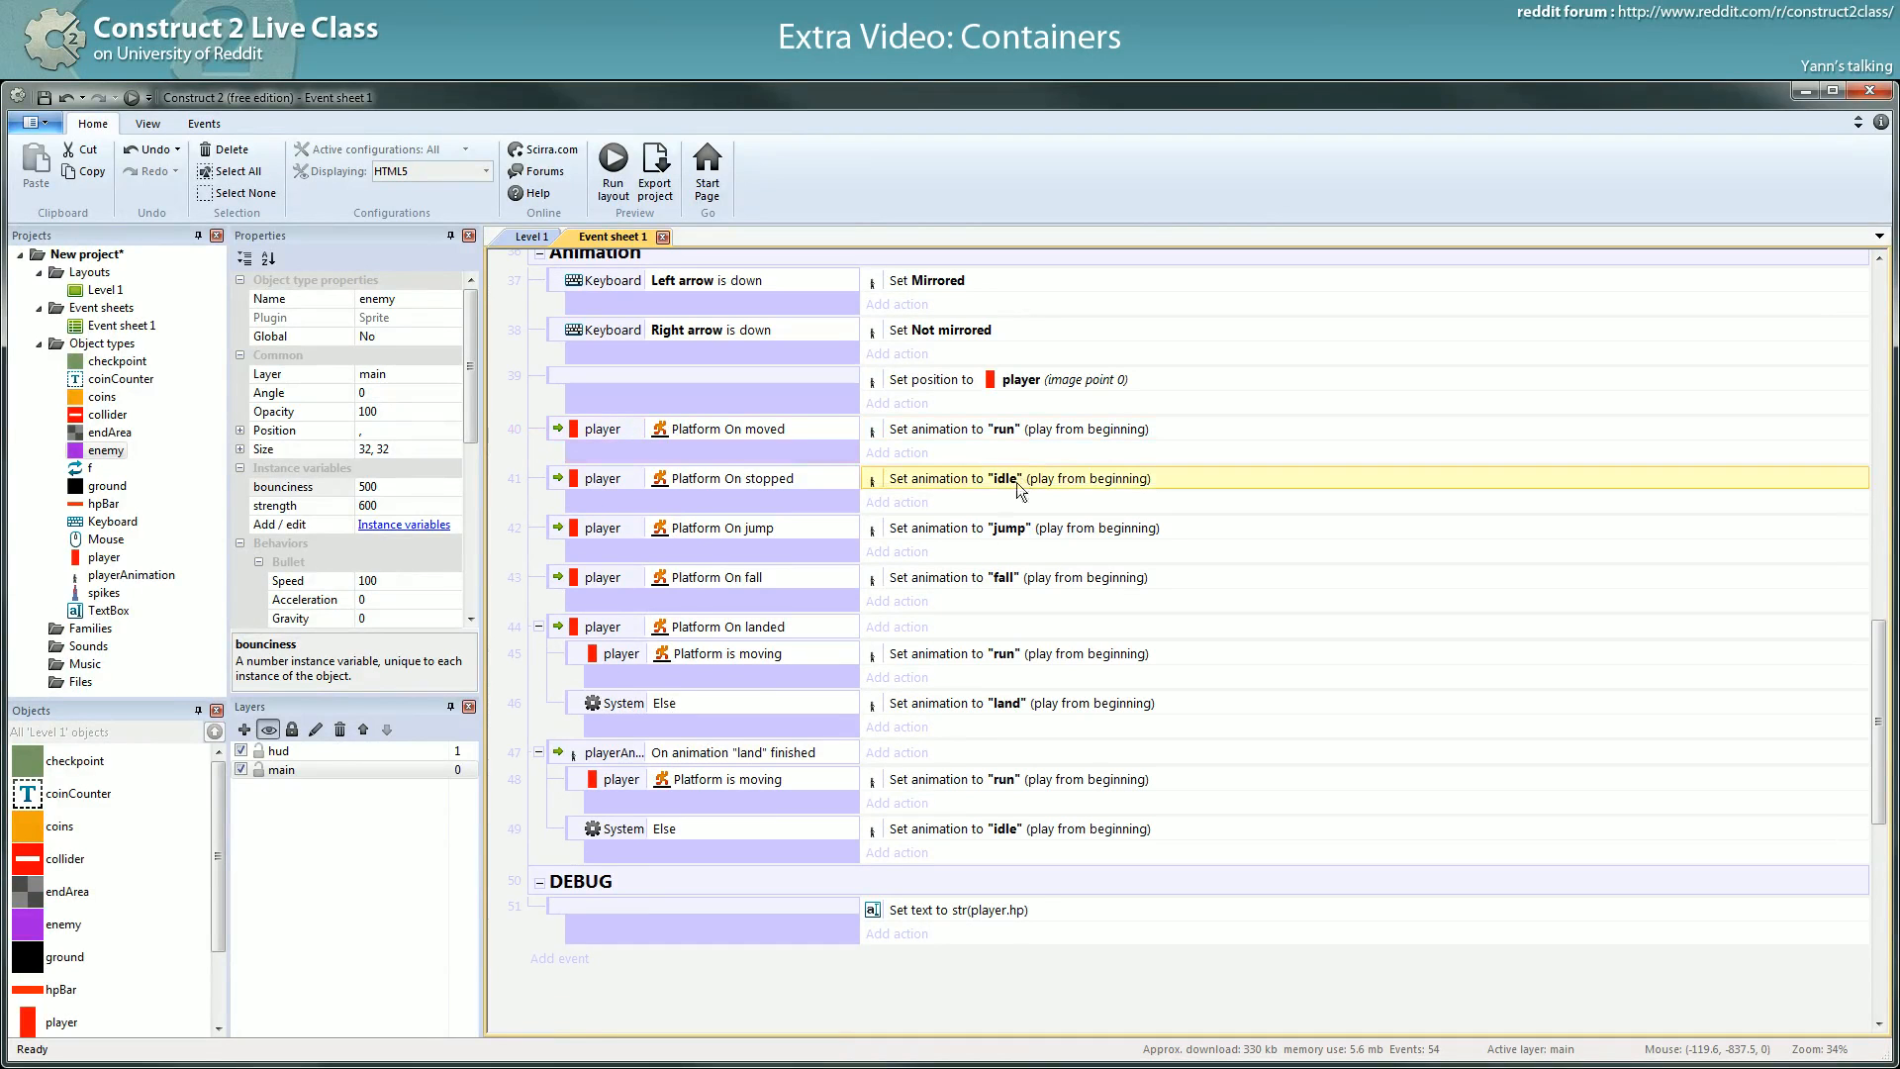
{"action": "left_click", "coordinate": [1008, 530]}
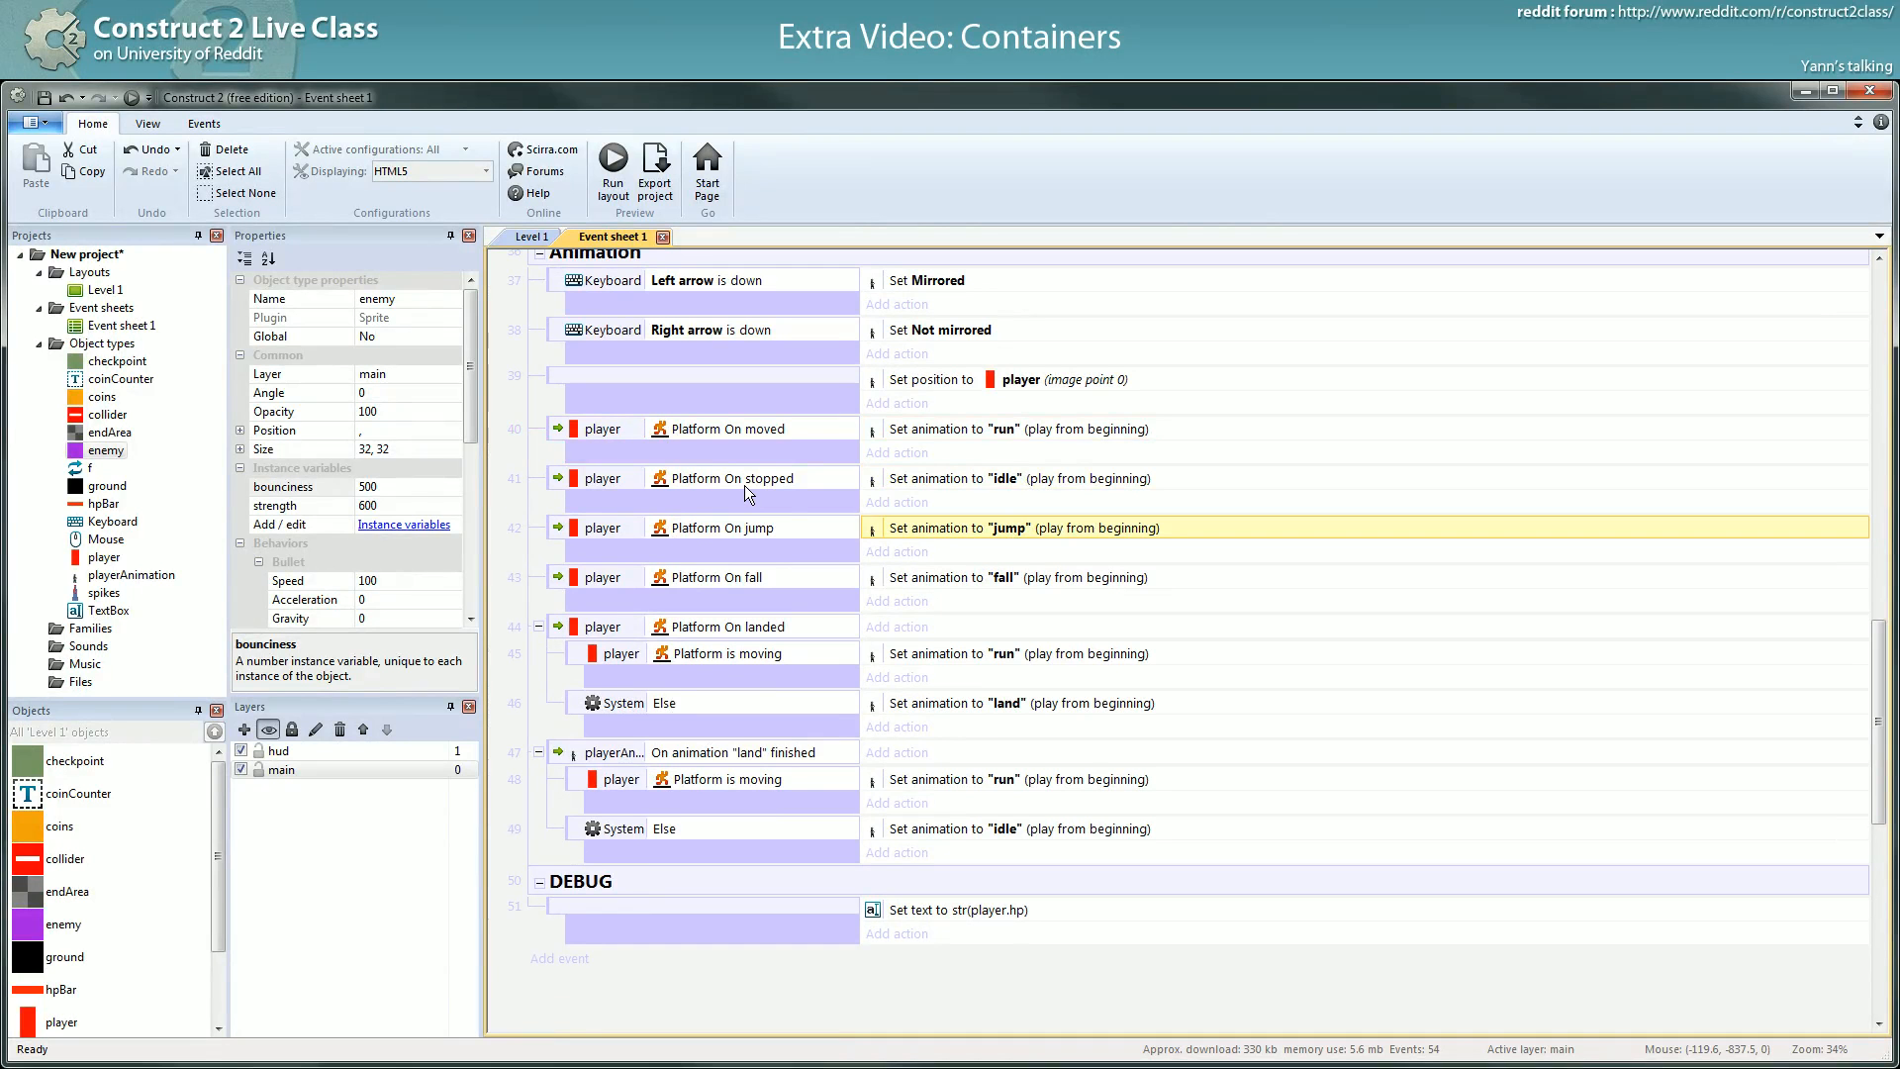
{"action": "scroll", "coordinate": [728, 508], "scroll_direction": "down", "scroll_amount": 2}
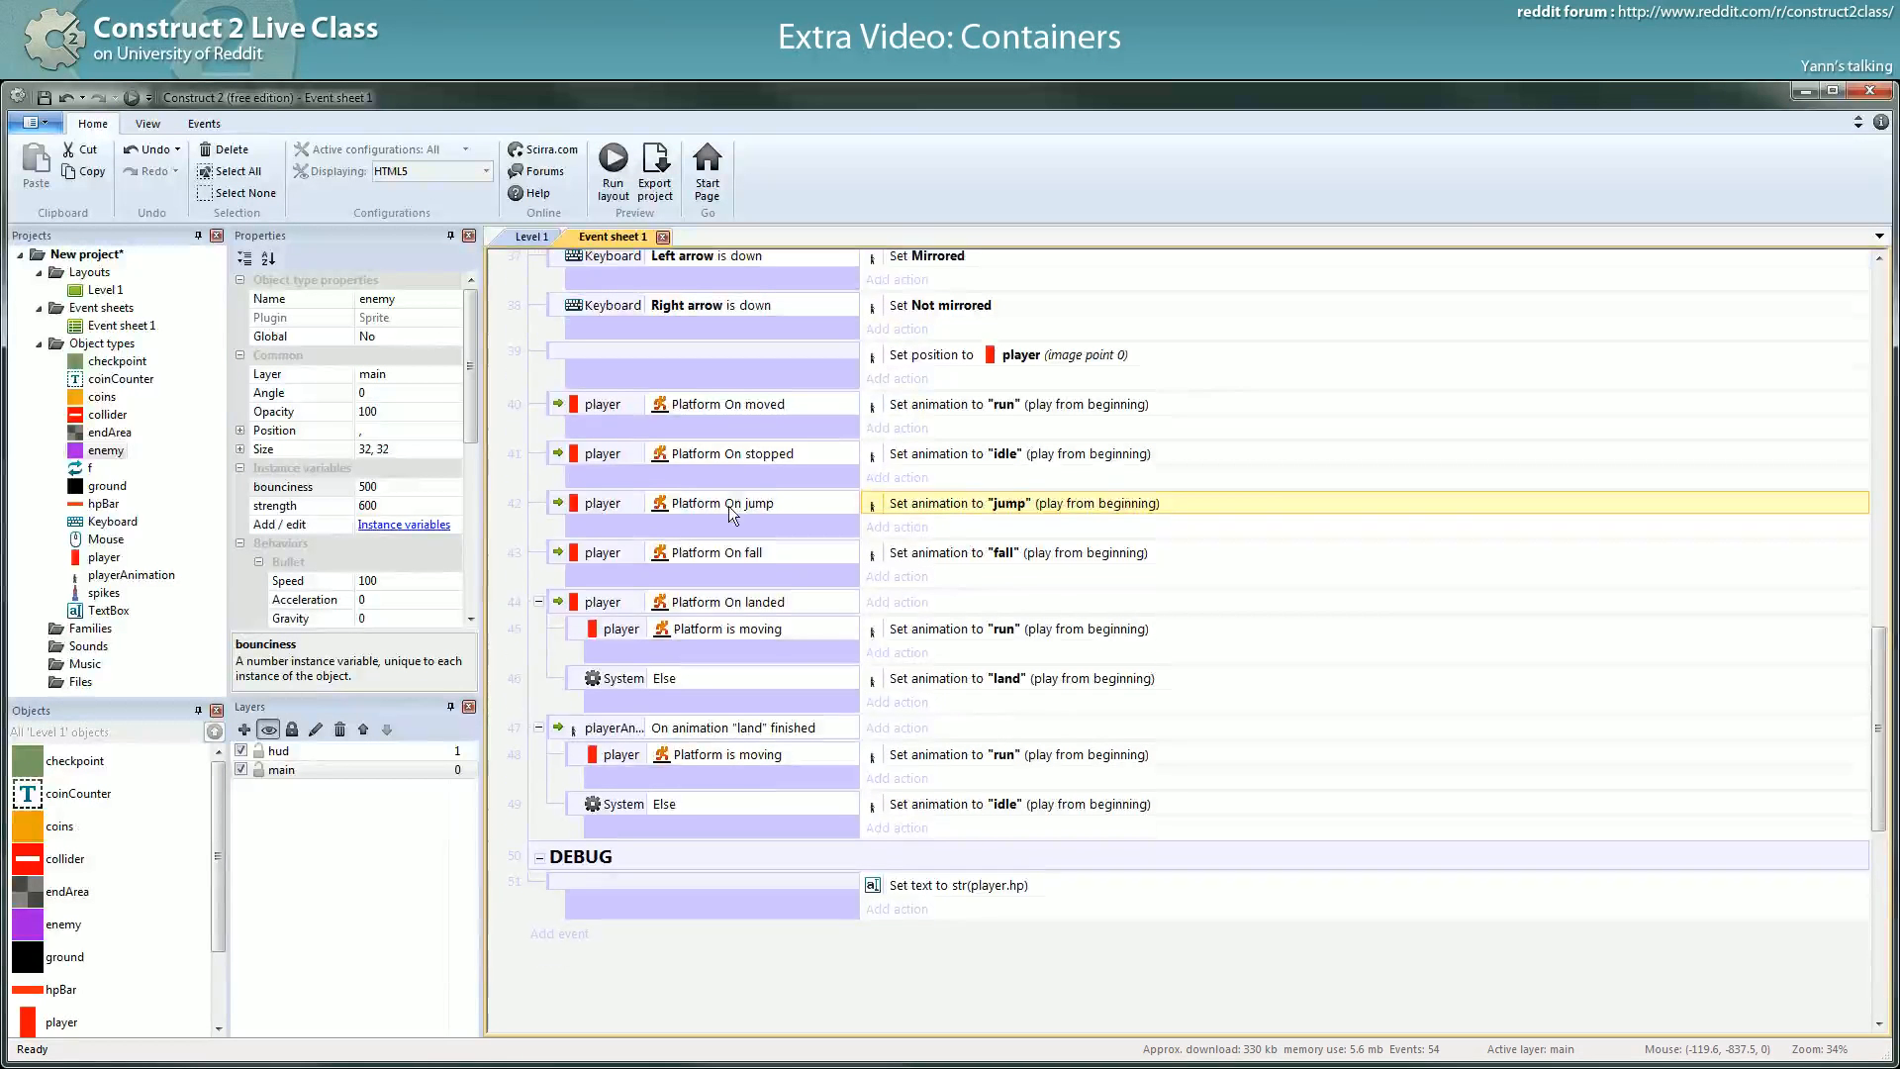
{"action": "left_click", "coordinate": [558, 685]}
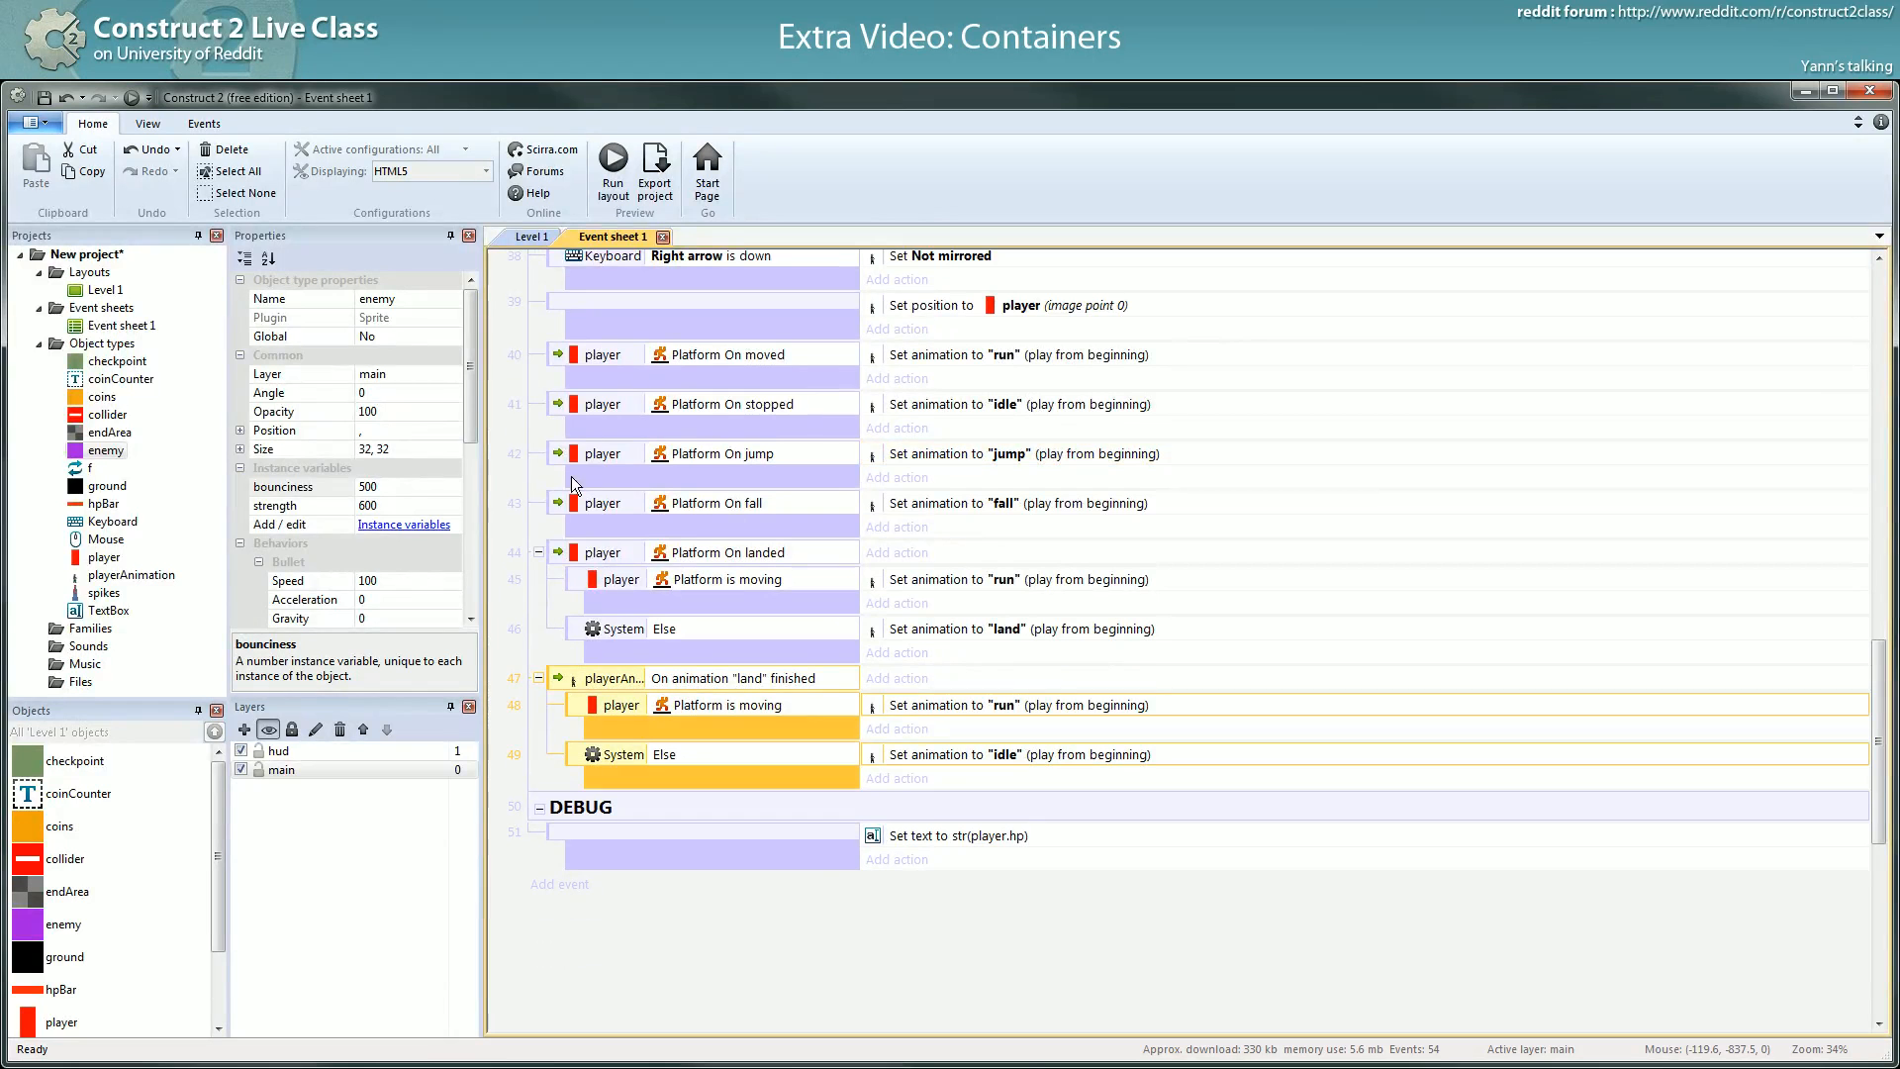
{"action": "left_click", "coordinate": [556, 553]}
{"action": "left_click", "coordinate": [554, 509]}
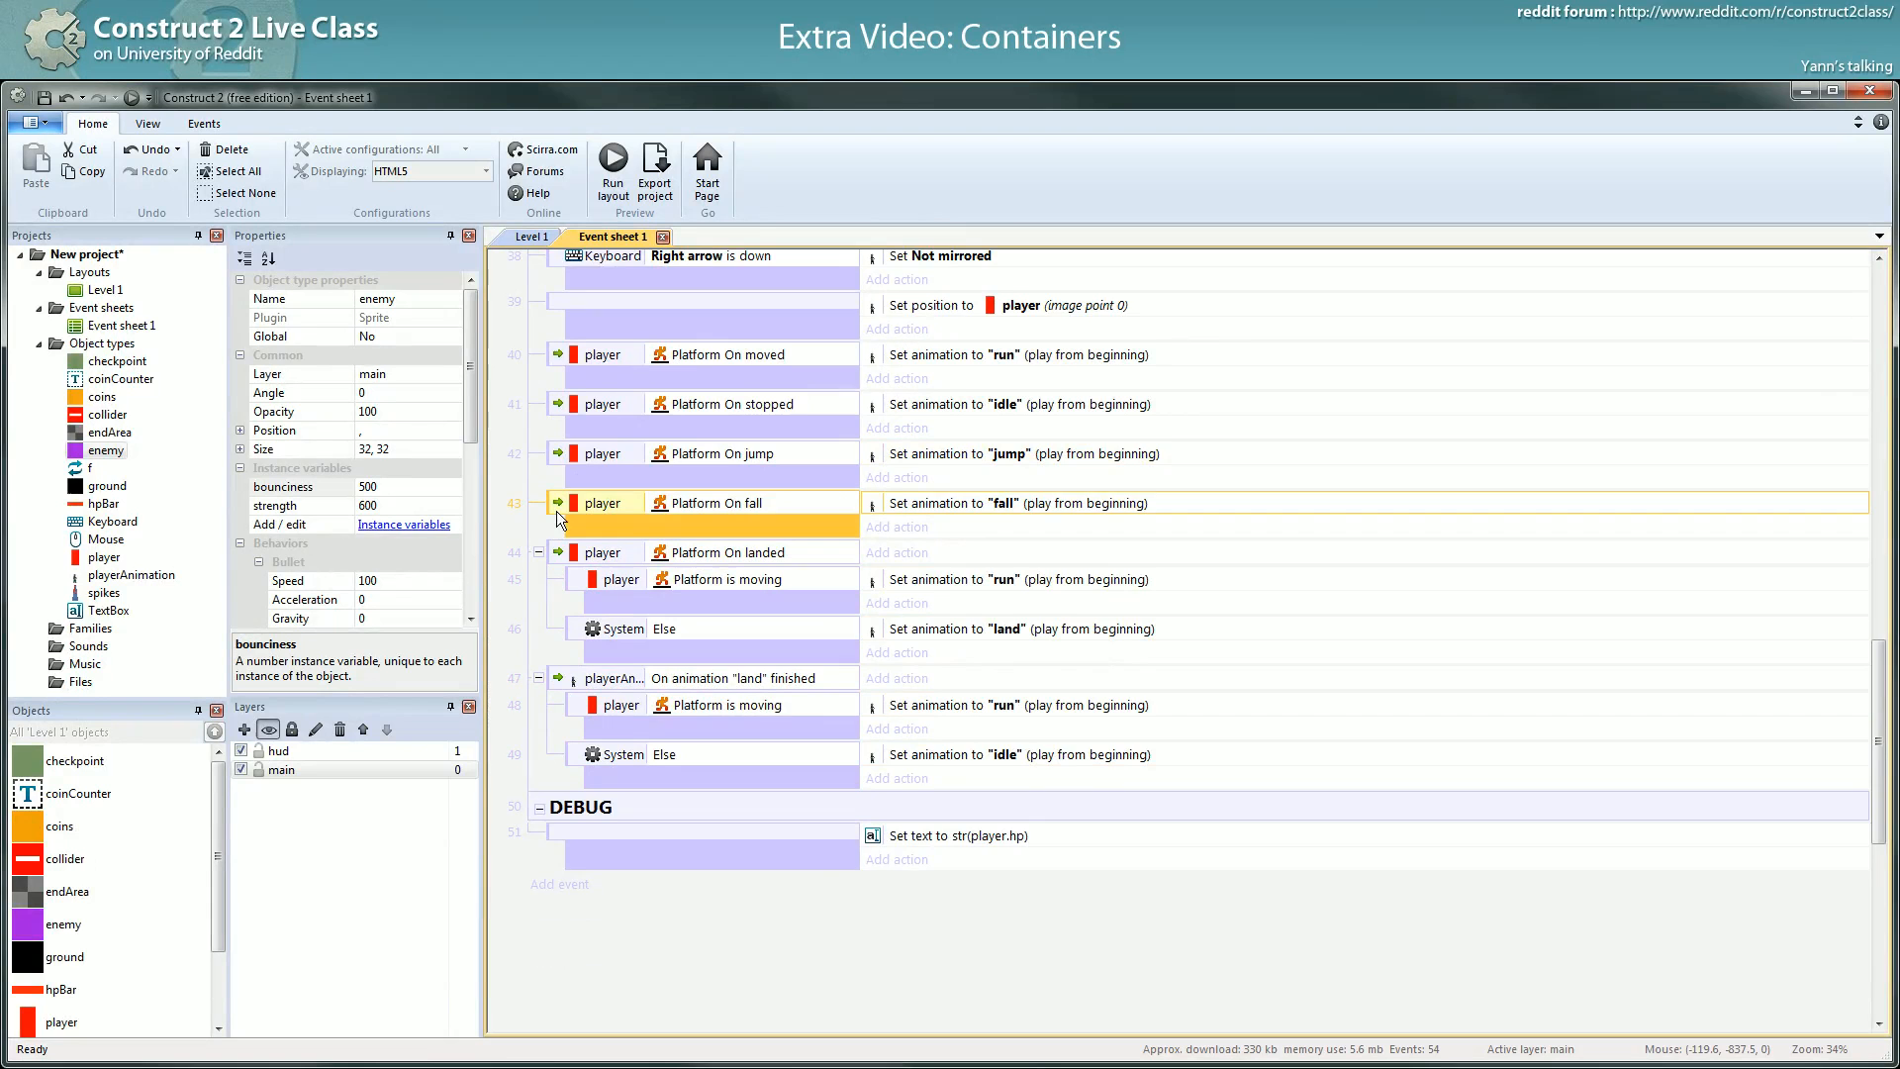
{"action": "scroll", "coordinate": [556, 511], "scroll_direction": "up", "scroll_amount": 3}
{"action": "scroll", "coordinate": [555, 443], "scroll_direction": "down", "scroll_amount": 1}
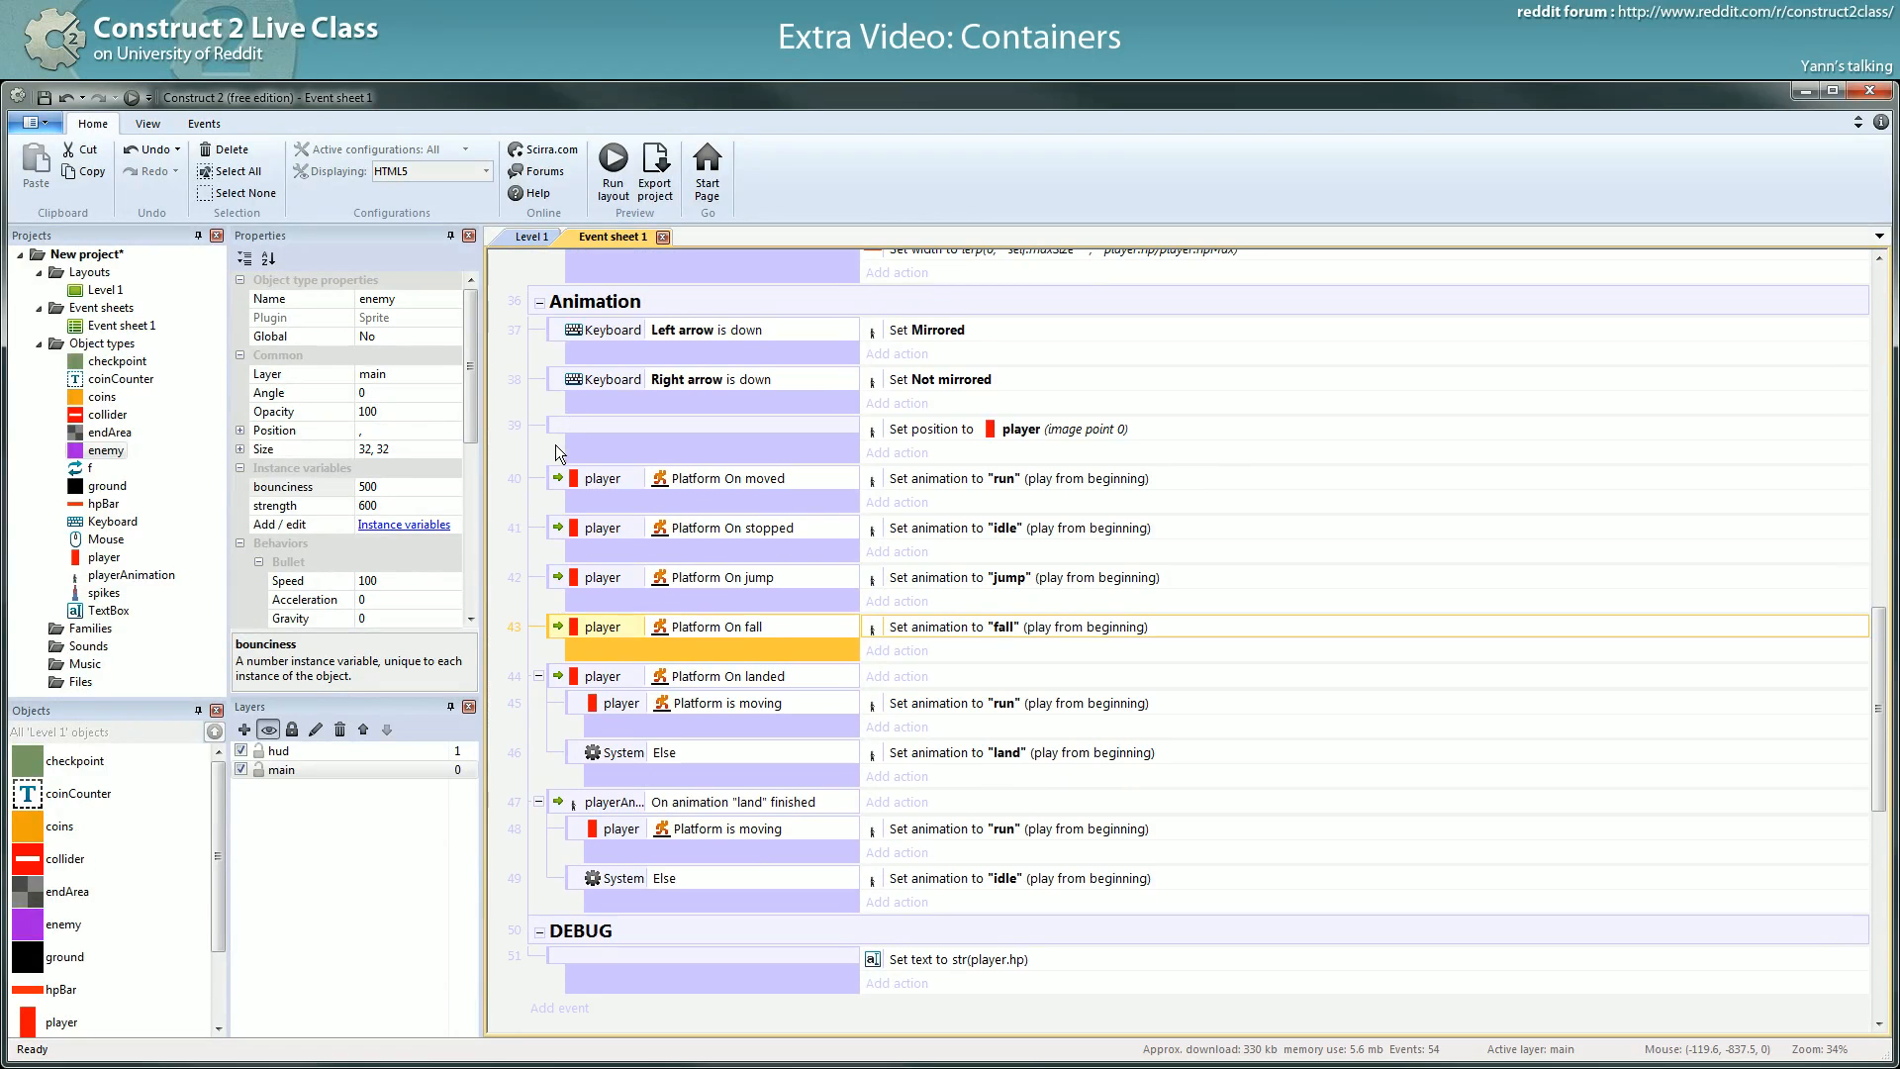
{"action": "left_click", "coordinate": [558, 480]}
{"action": "scroll", "coordinate": [559, 483], "scroll_direction": "down", "scroll_amount": 1}
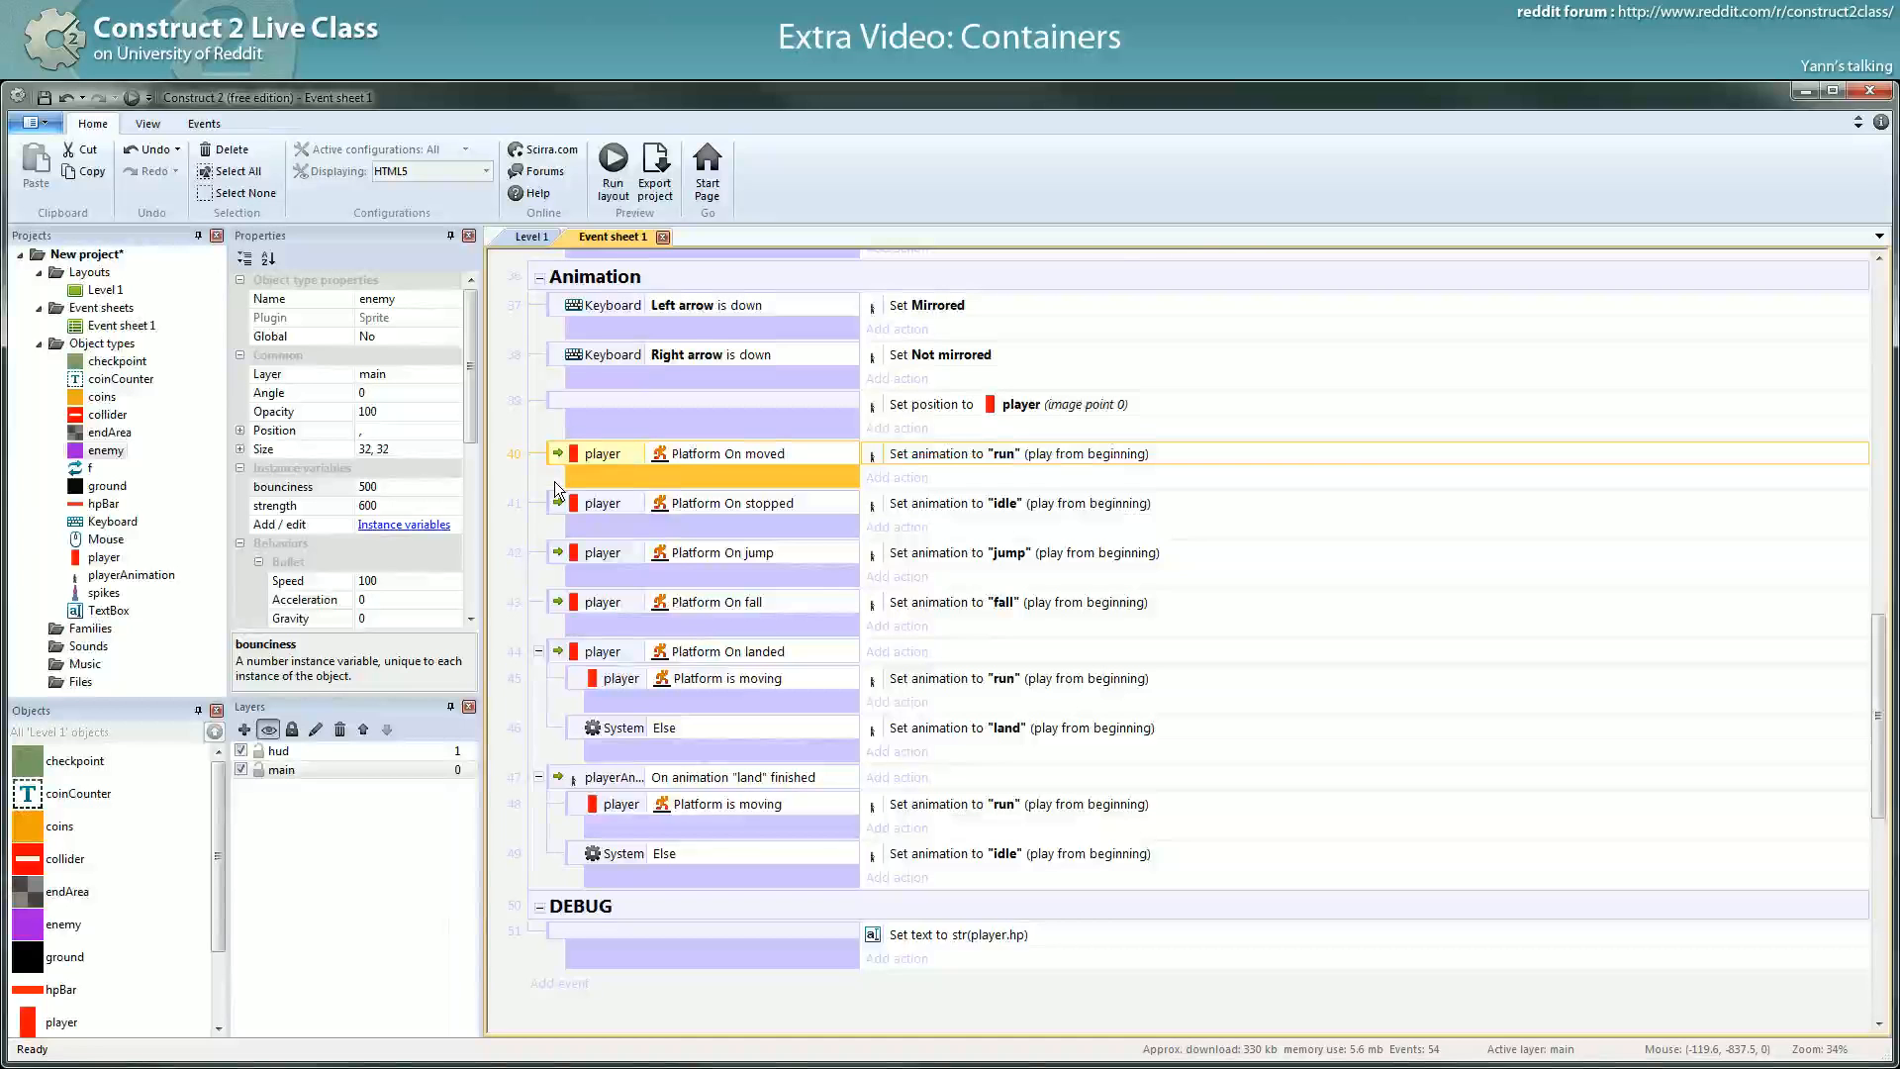
{"action": "scroll", "coordinate": [555, 482], "scroll_direction": "up", "scroll_amount": 1}
{"action": "left_click", "coordinate": [557, 425]}
{"action": "scroll", "coordinate": [657, 525], "scroll_direction": "down", "scroll_amount": 3}
{"action": "scroll", "coordinate": [659, 525], "scroll_direction": "up", "scroll_amount": 2}
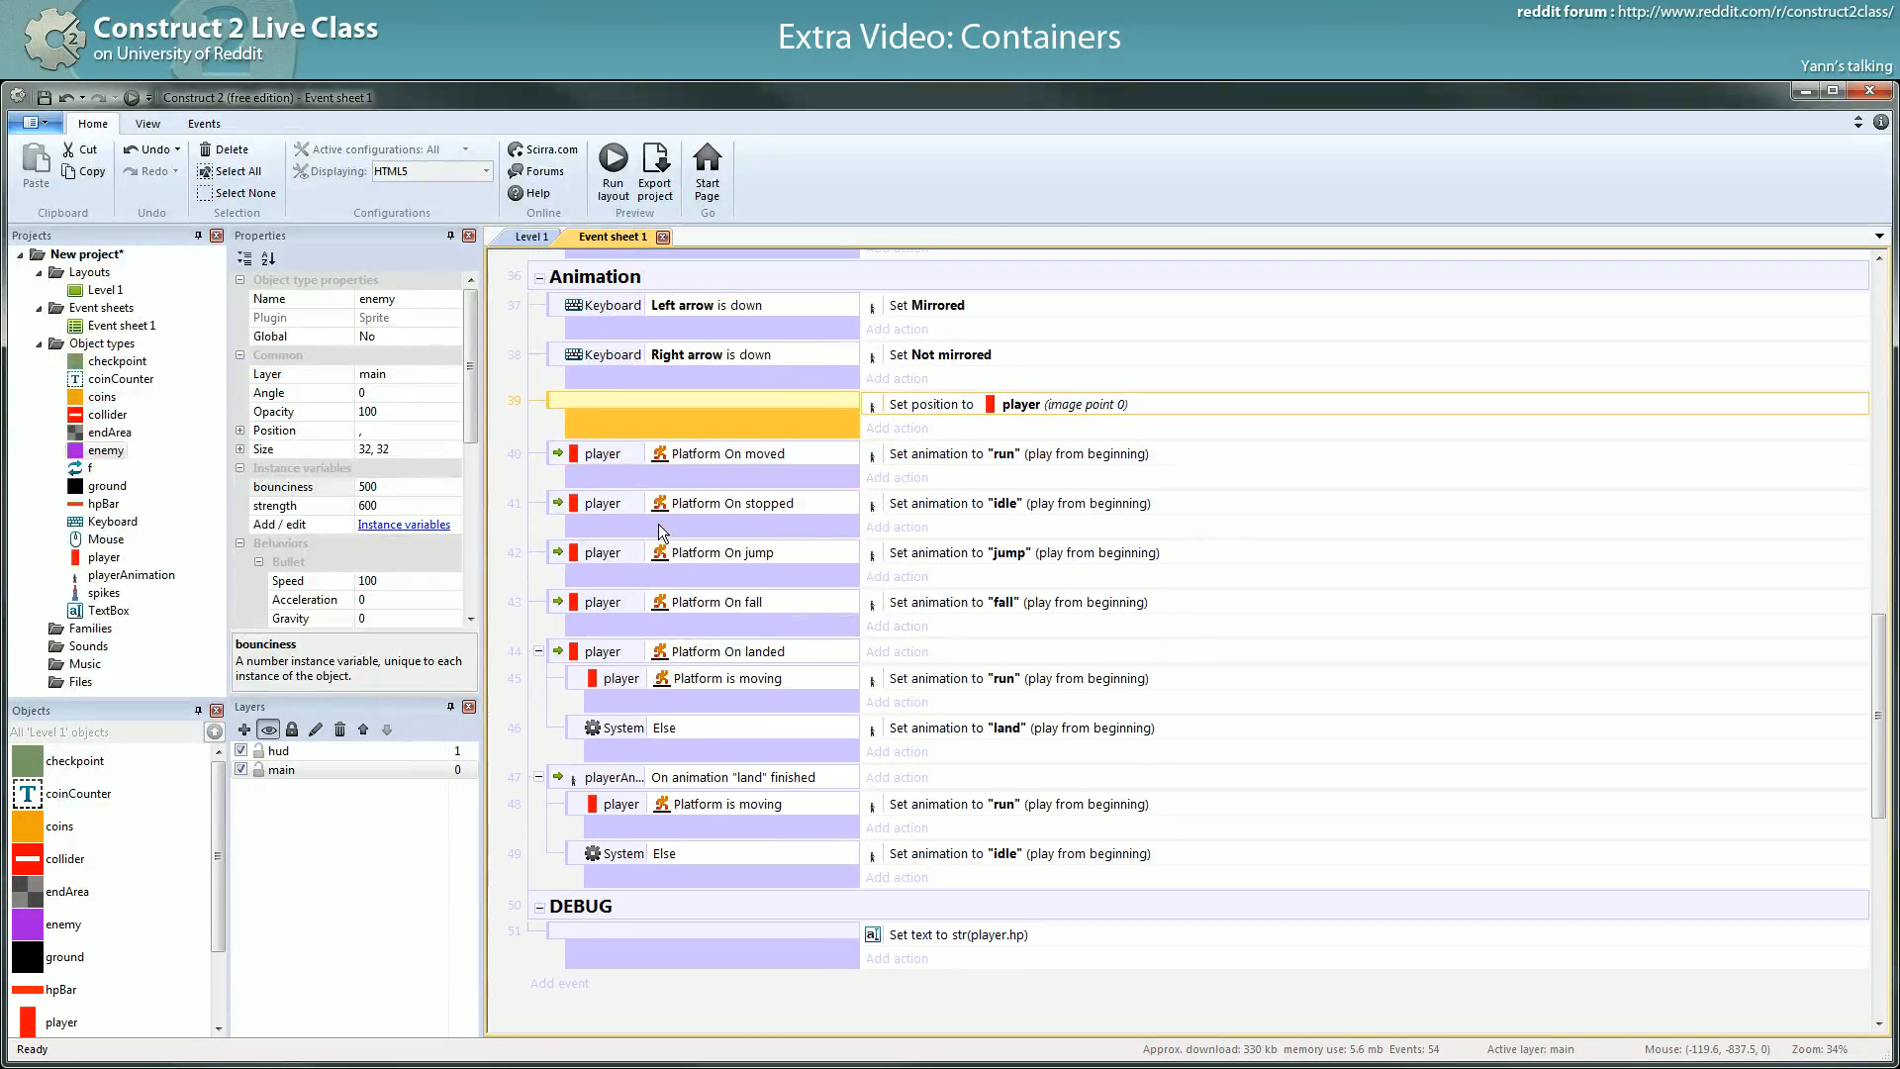
- Review how the moved, landed and "land" finished events choose between the run, land and idle animations
{"action": "scroll", "coordinate": [659, 532], "scroll_direction": "down", "scroll_amount": 1}
{"action": "scroll", "coordinate": [660, 530], "scroll_direction": "down", "scroll_amount": 1}
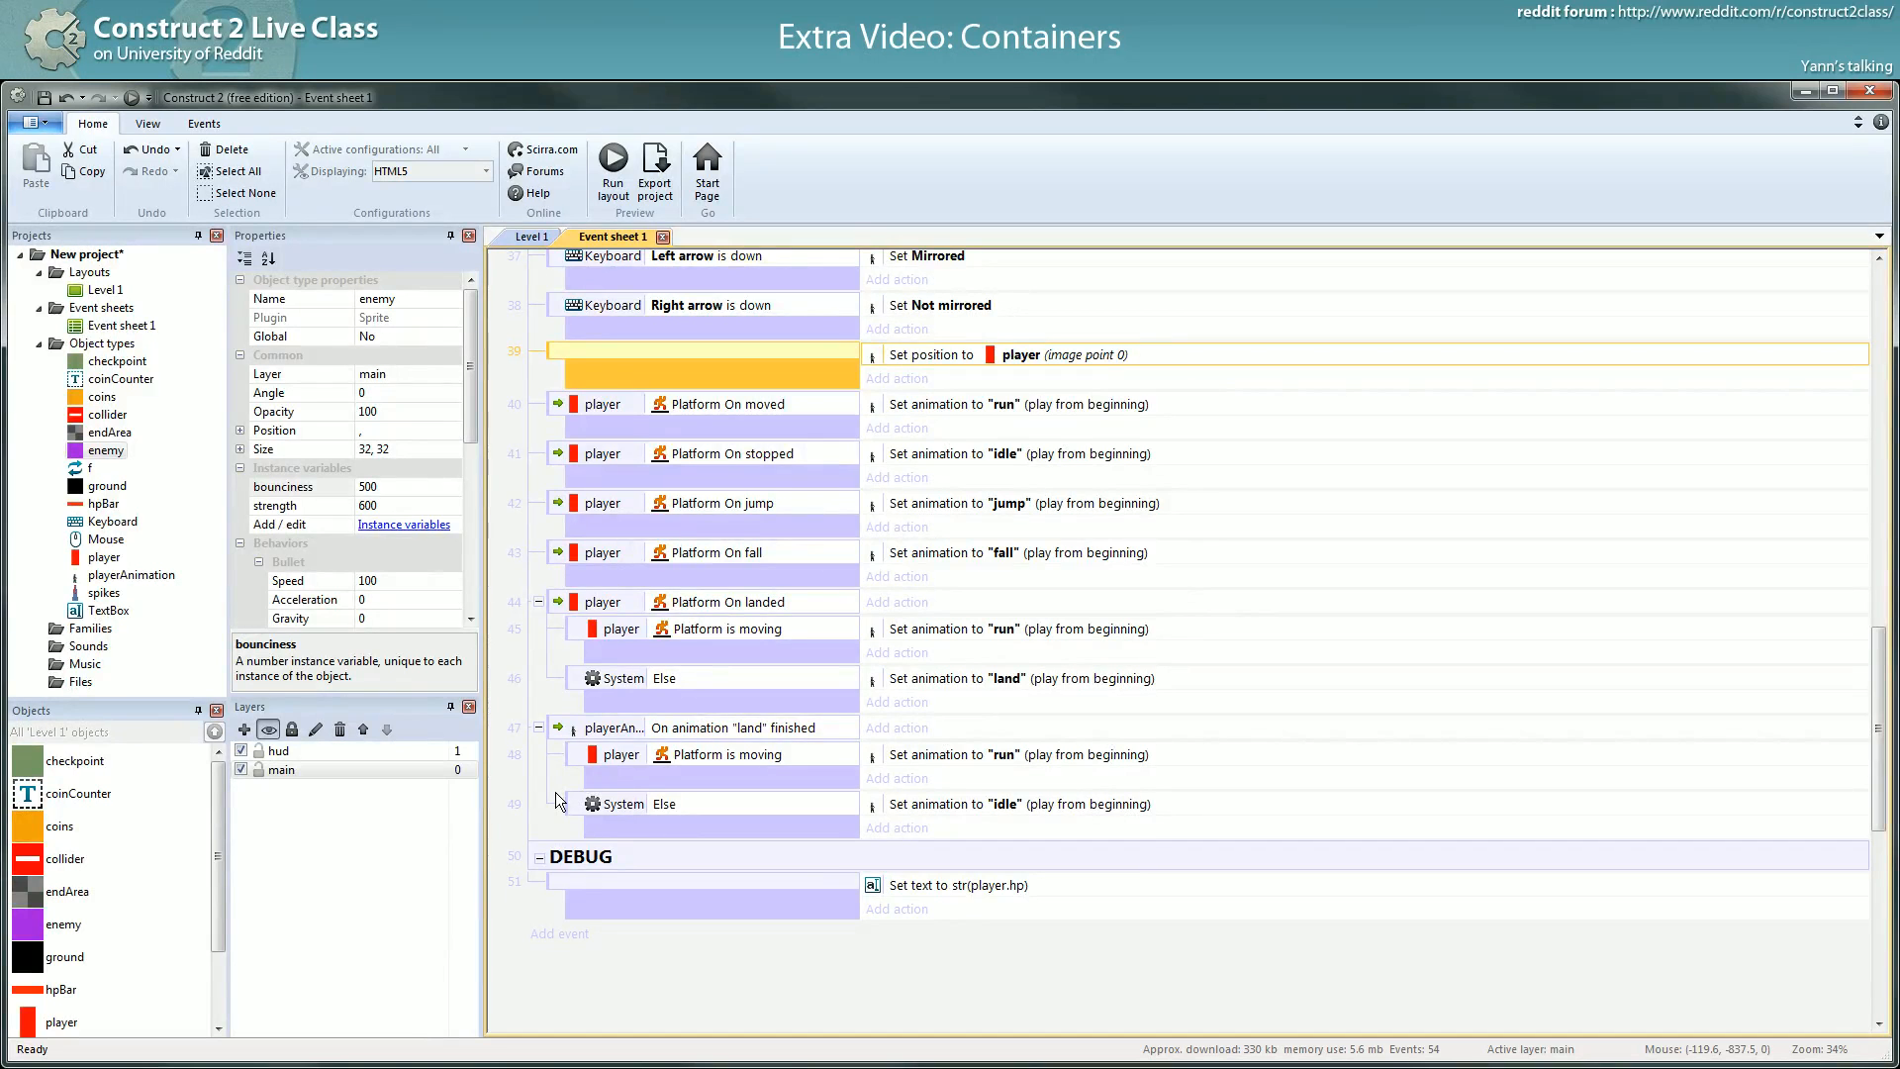
{"action": "scroll", "coordinate": [540, 633], "scroll_direction": "down", "scroll_amount": 1}
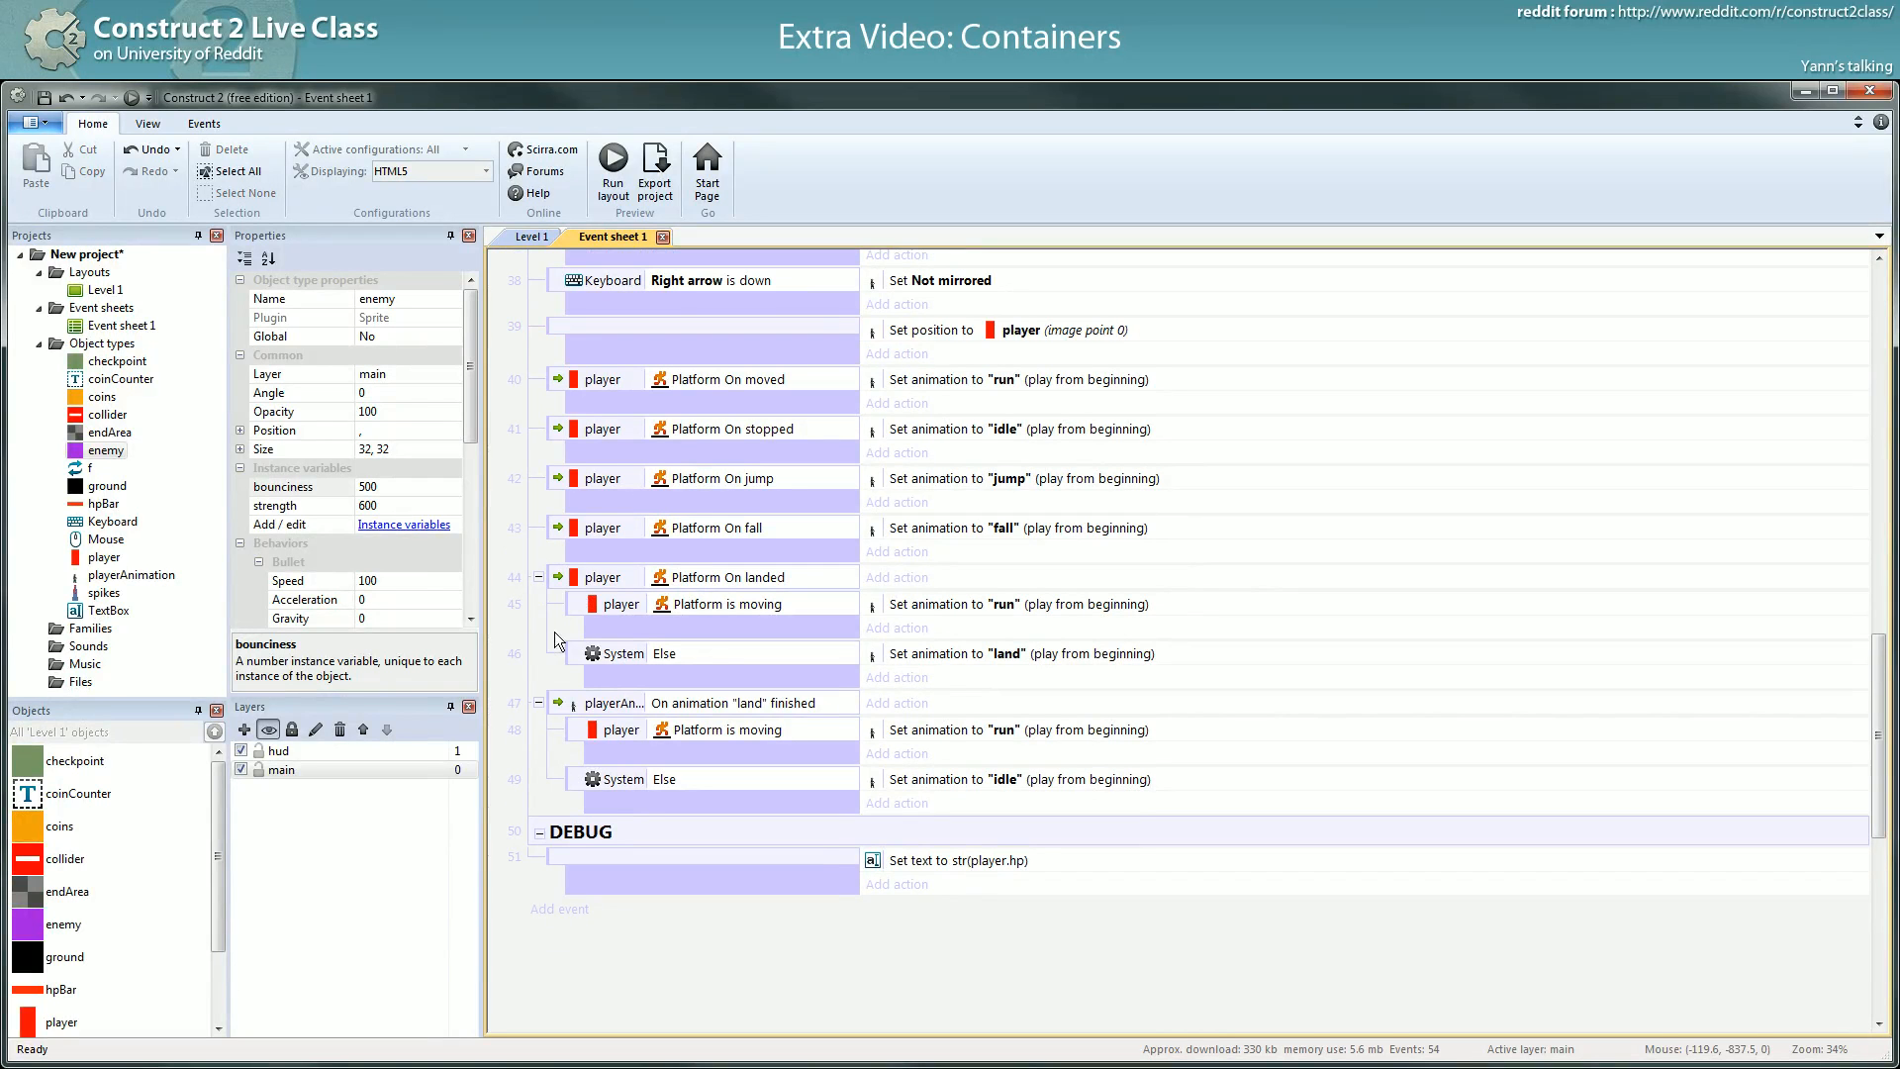
{"action": "left_click", "coordinate": [594, 379]}
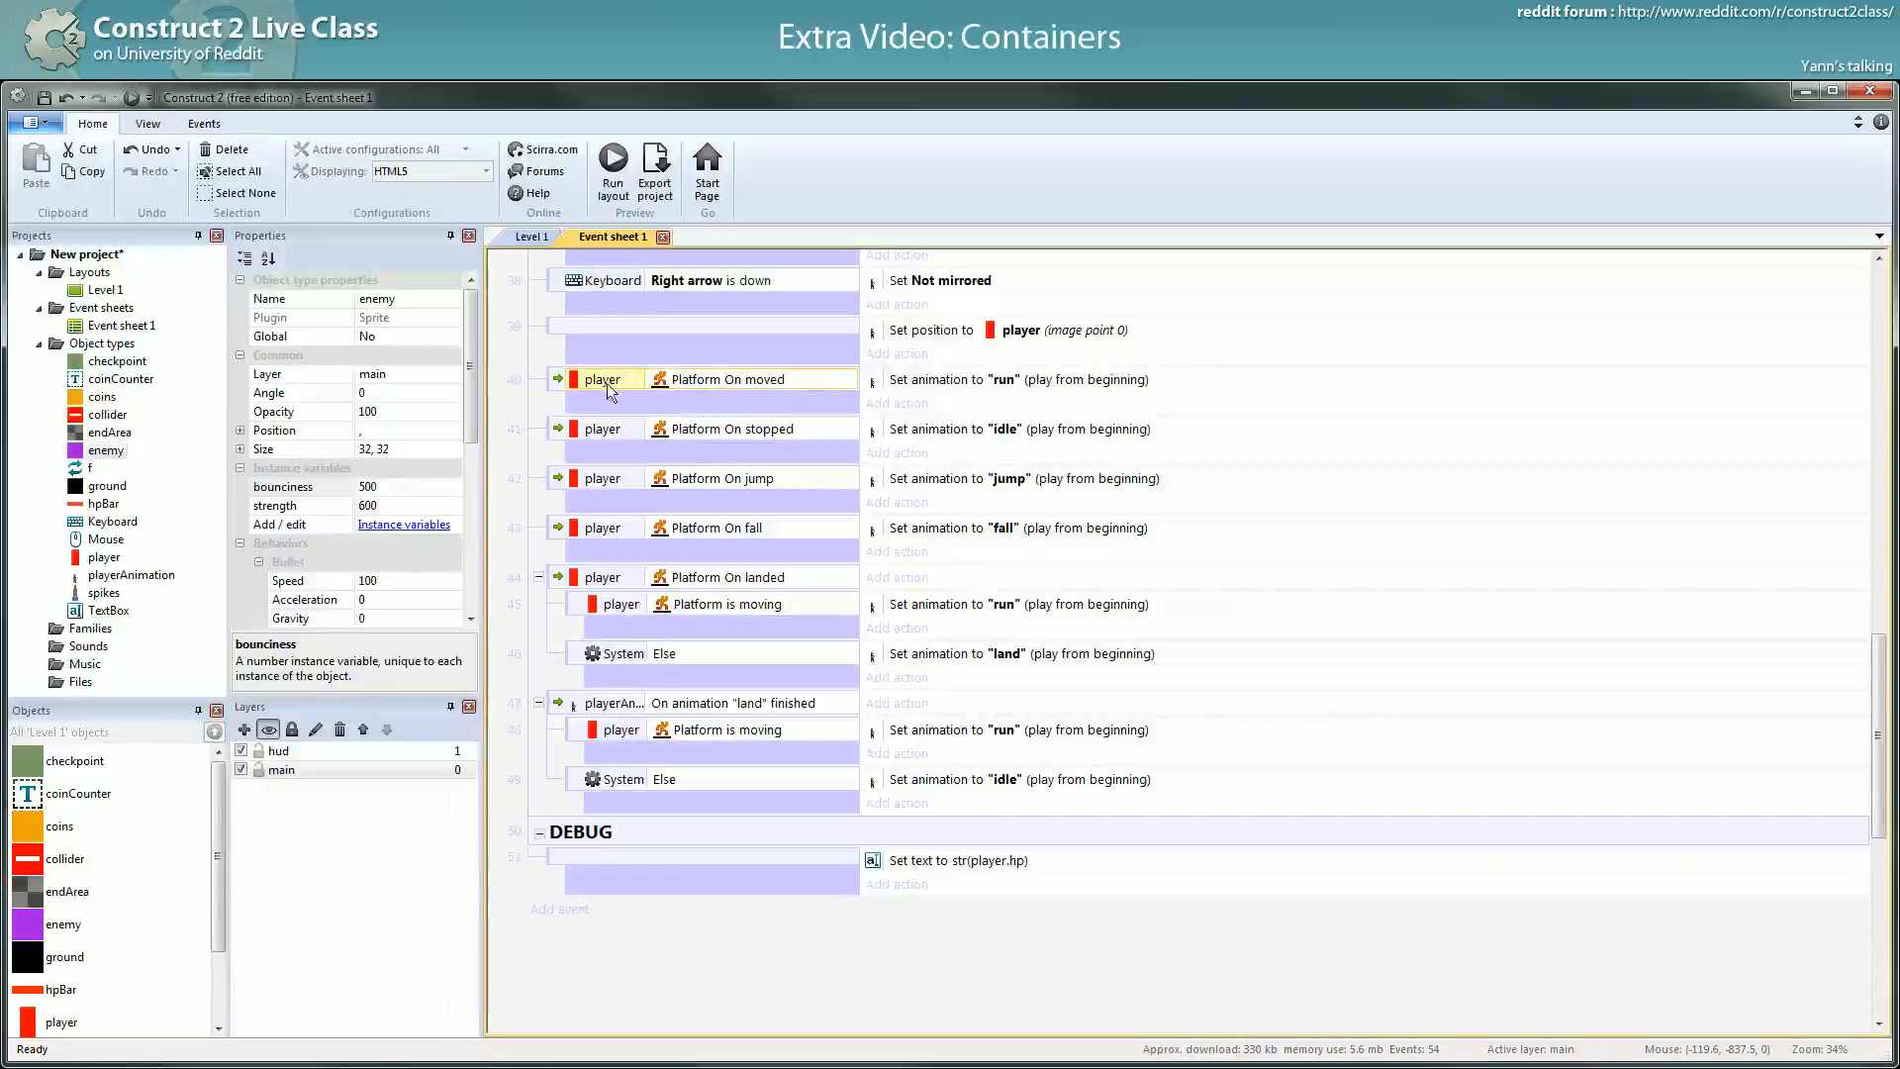
{"action": "left_click", "coordinate": [560, 386]}
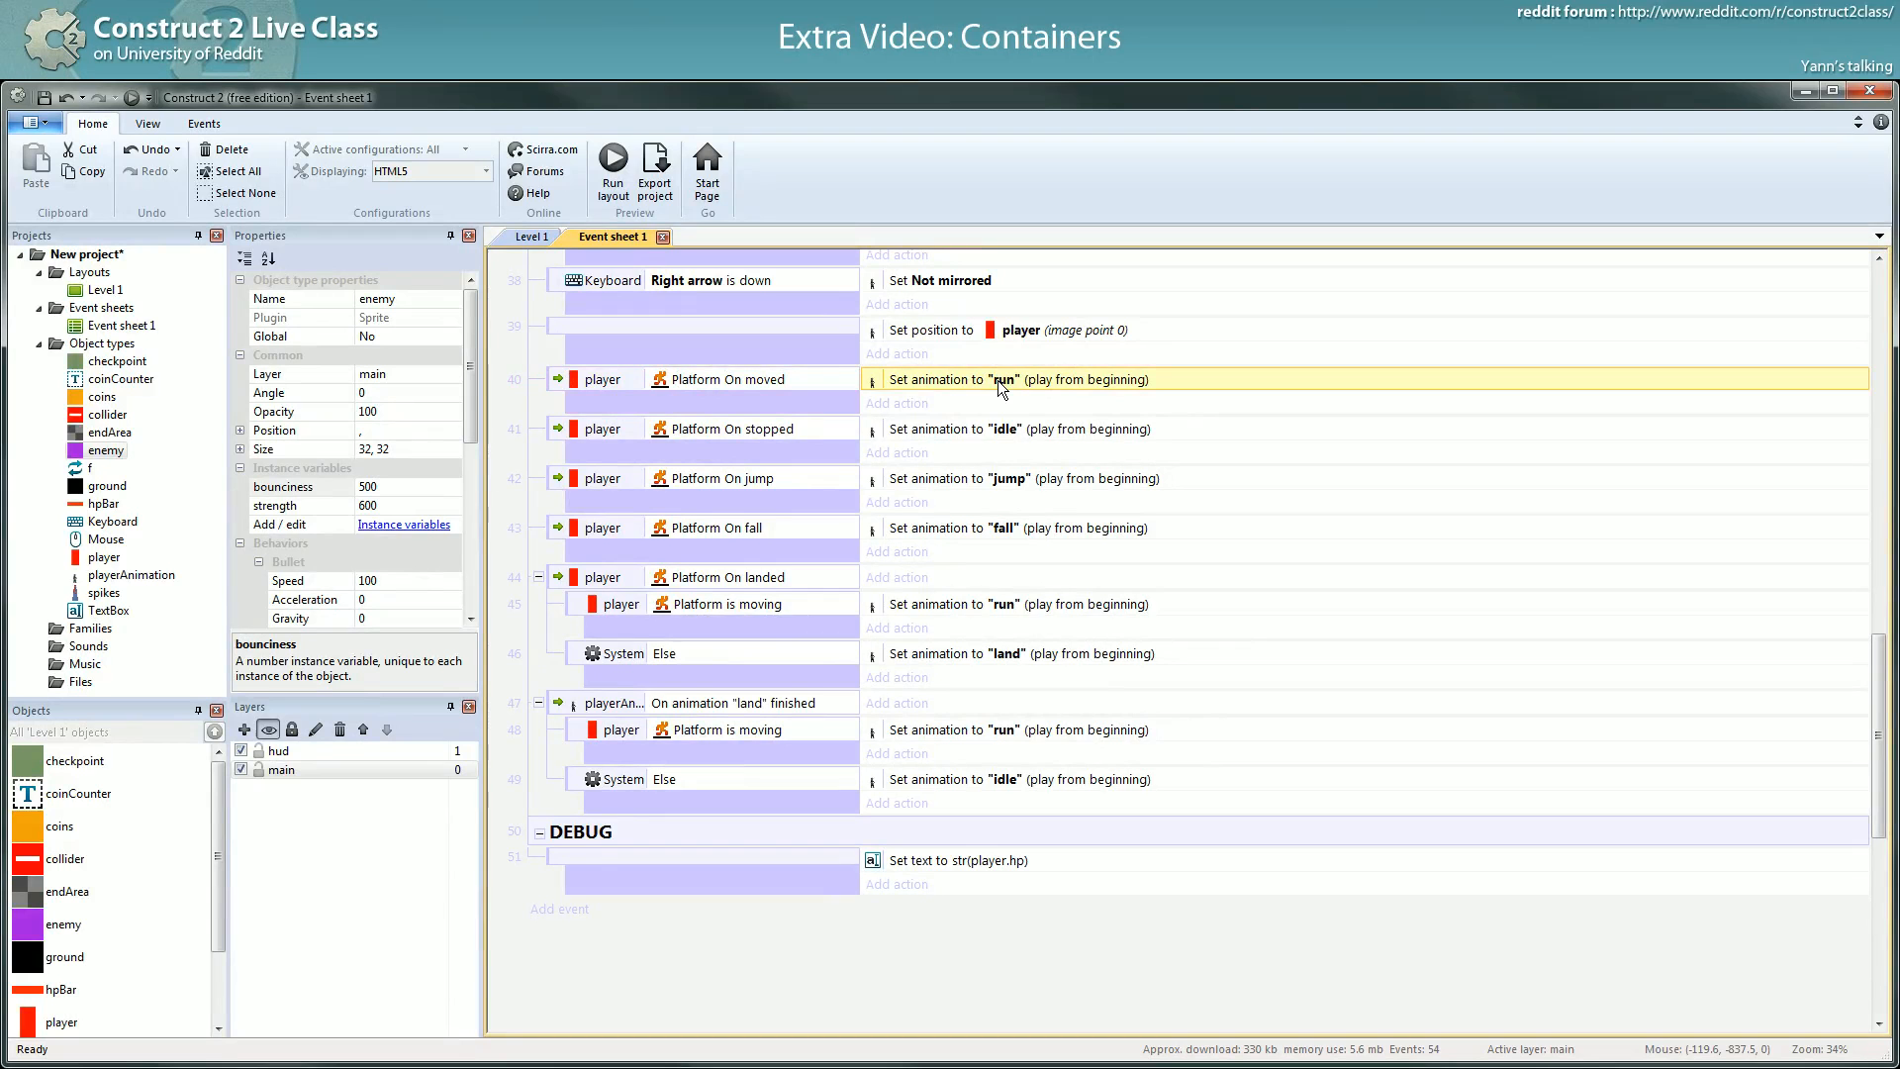
{"action": "scroll", "coordinate": [985, 510], "scroll_direction": "down", "scroll_amount": 1}
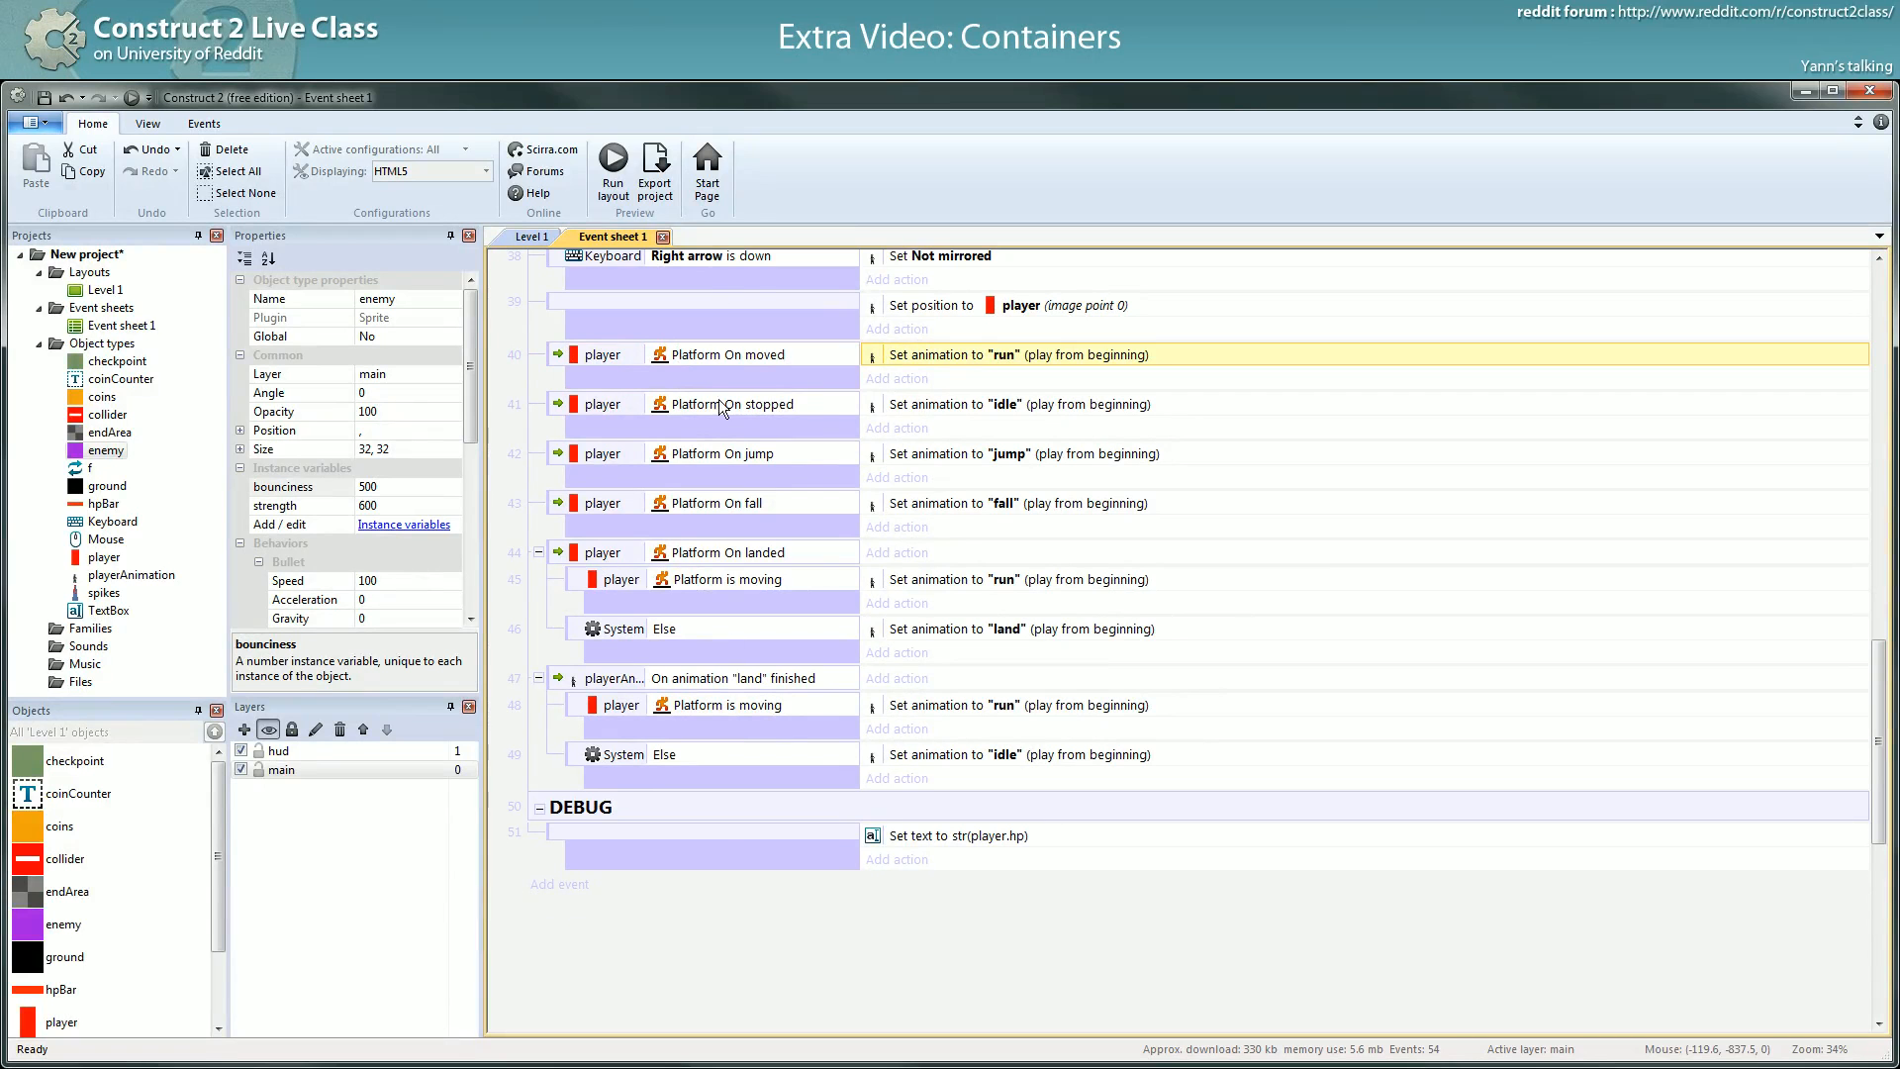
{"action": "scroll", "coordinate": [722, 832], "scroll_direction": "down", "scroll_amount": 2}
{"action": "scroll", "coordinate": [720, 823], "scroll_direction": "down", "scroll_amount": 1}
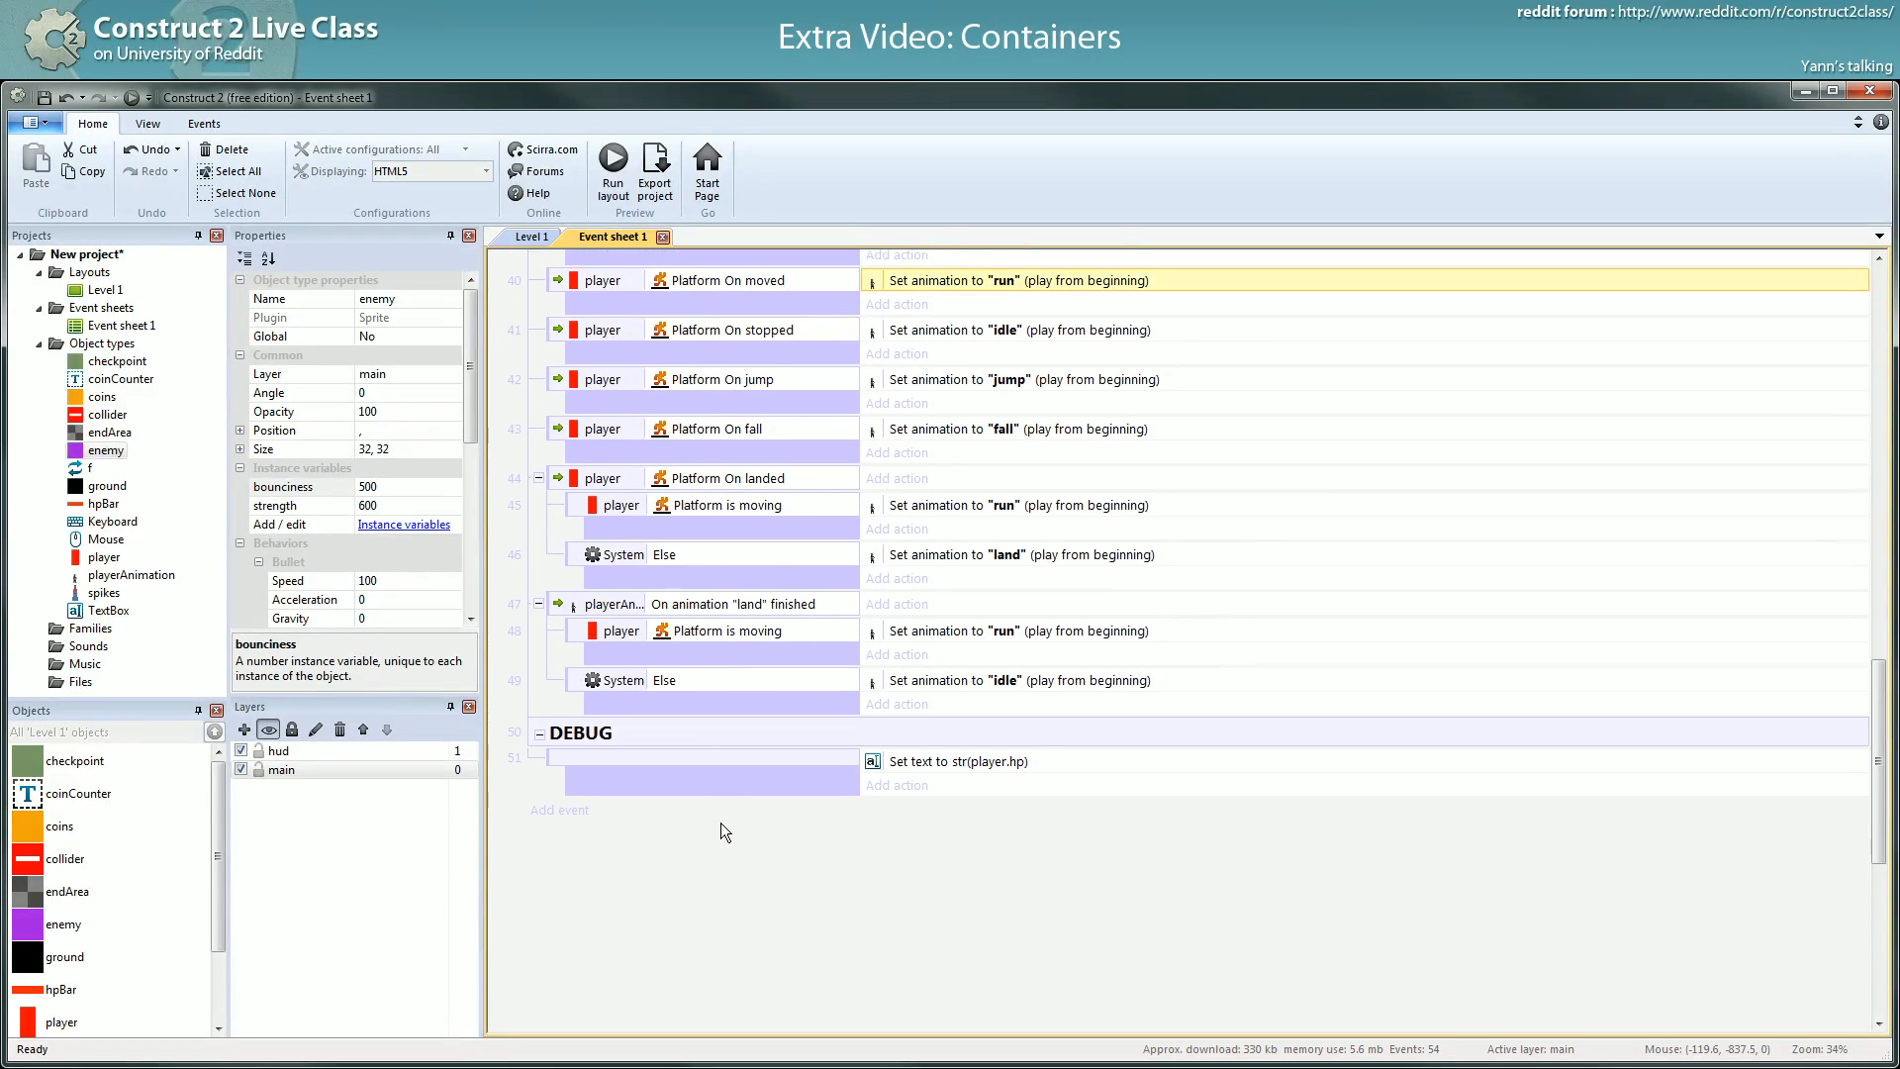
{"action": "scroll", "coordinate": [739, 400], "scroll_direction": "up", "scroll_amount": 1}
{"action": "scroll", "coordinate": [859, 937], "scroll_direction": "down", "scroll_amount": 1}
{"action": "scroll", "coordinate": [859, 940], "scroll_direction": "up", "scroll_amount": 6}
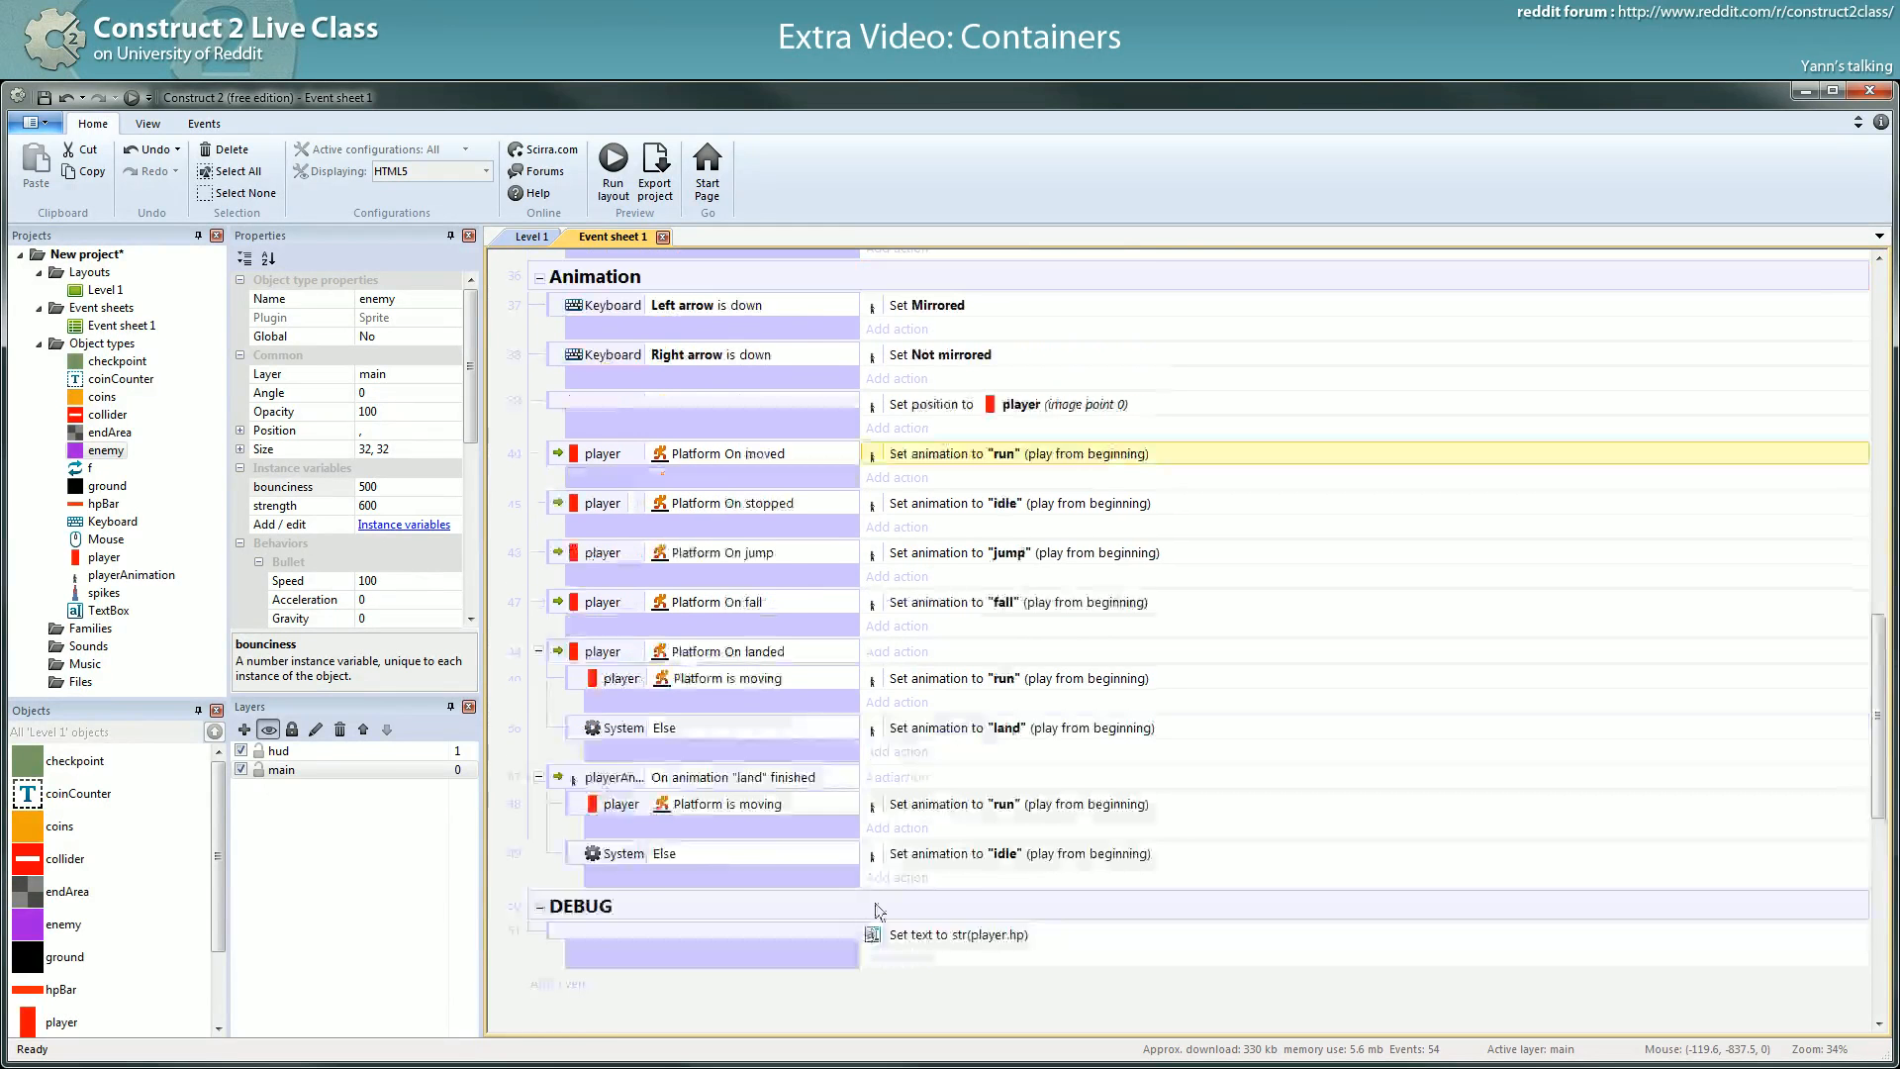
- Switch to the Level 1 layout and select the purple enemy on the small platform nearest the player
{"action": "left_click", "coordinate": [534, 237]}
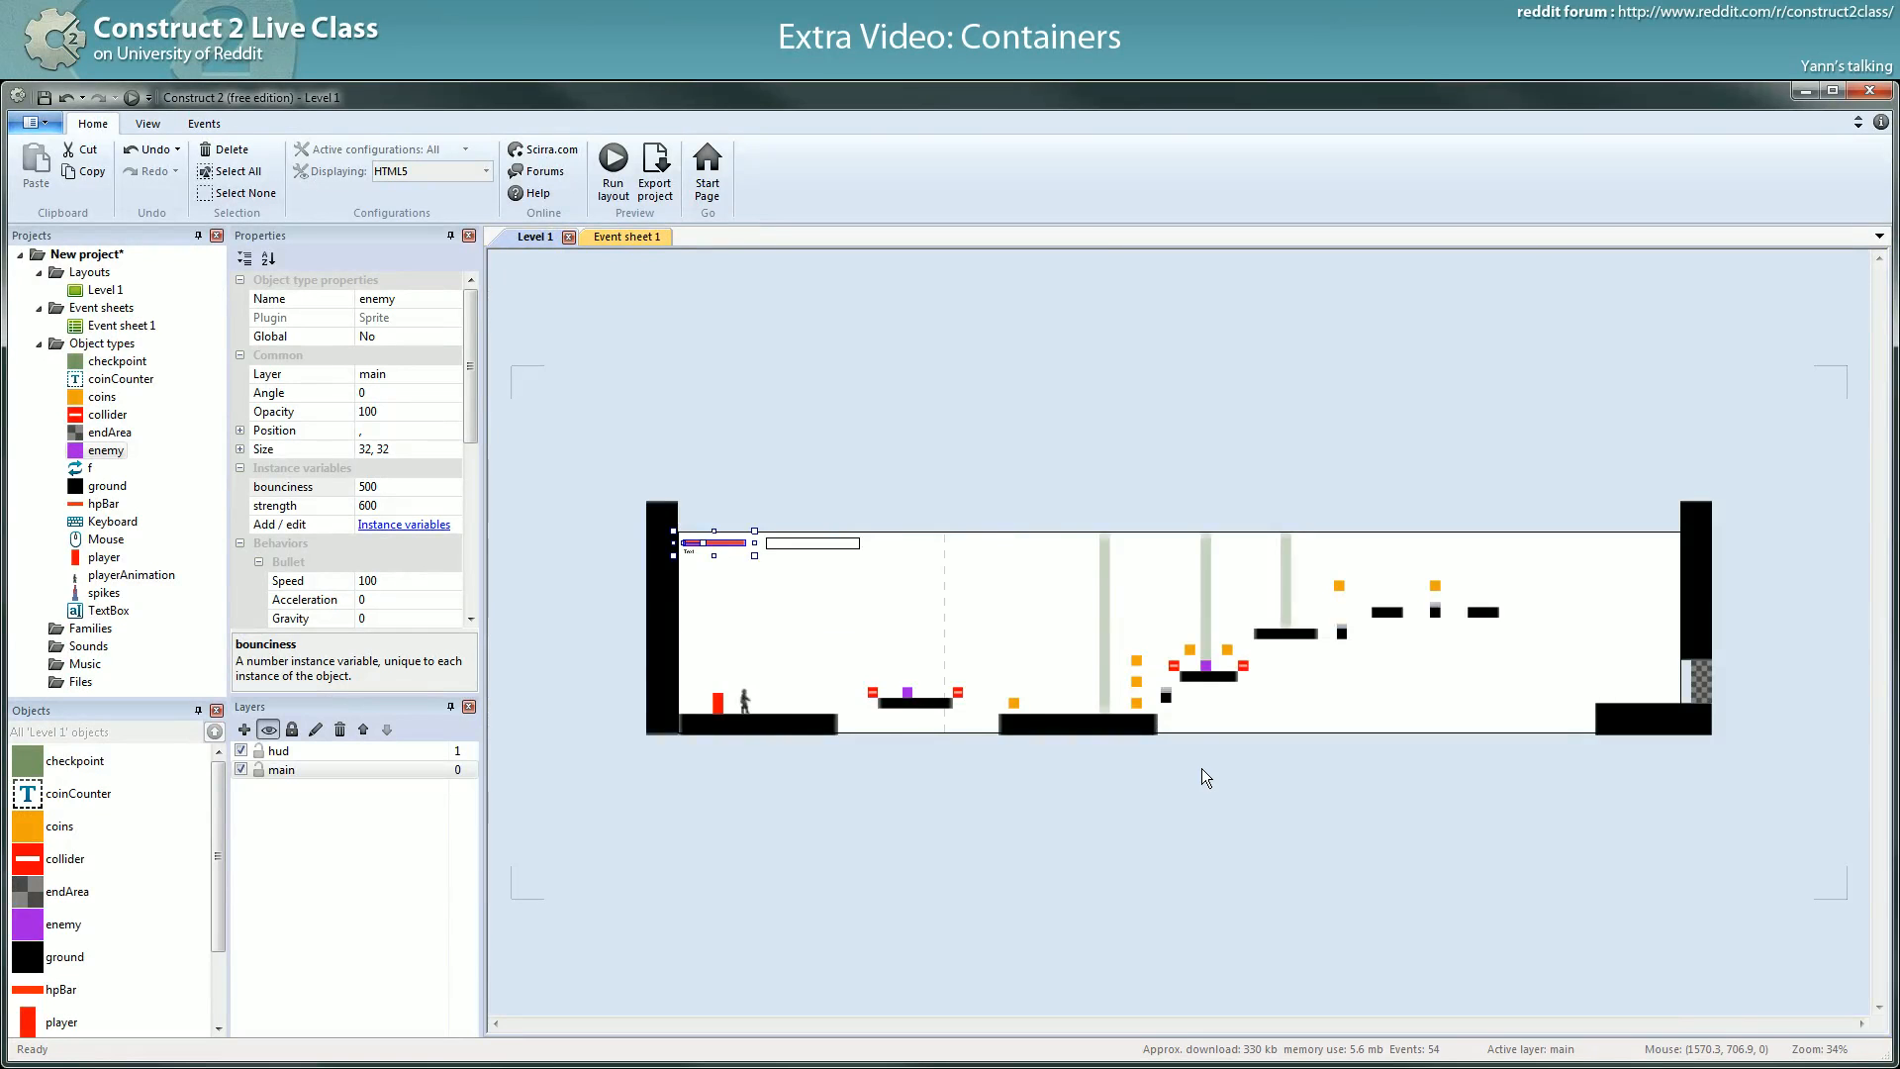
{"action": "scroll", "coordinate": [1202, 768], "scroll_direction": "up", "scroll_amount": 3, "text": "ctrl"}
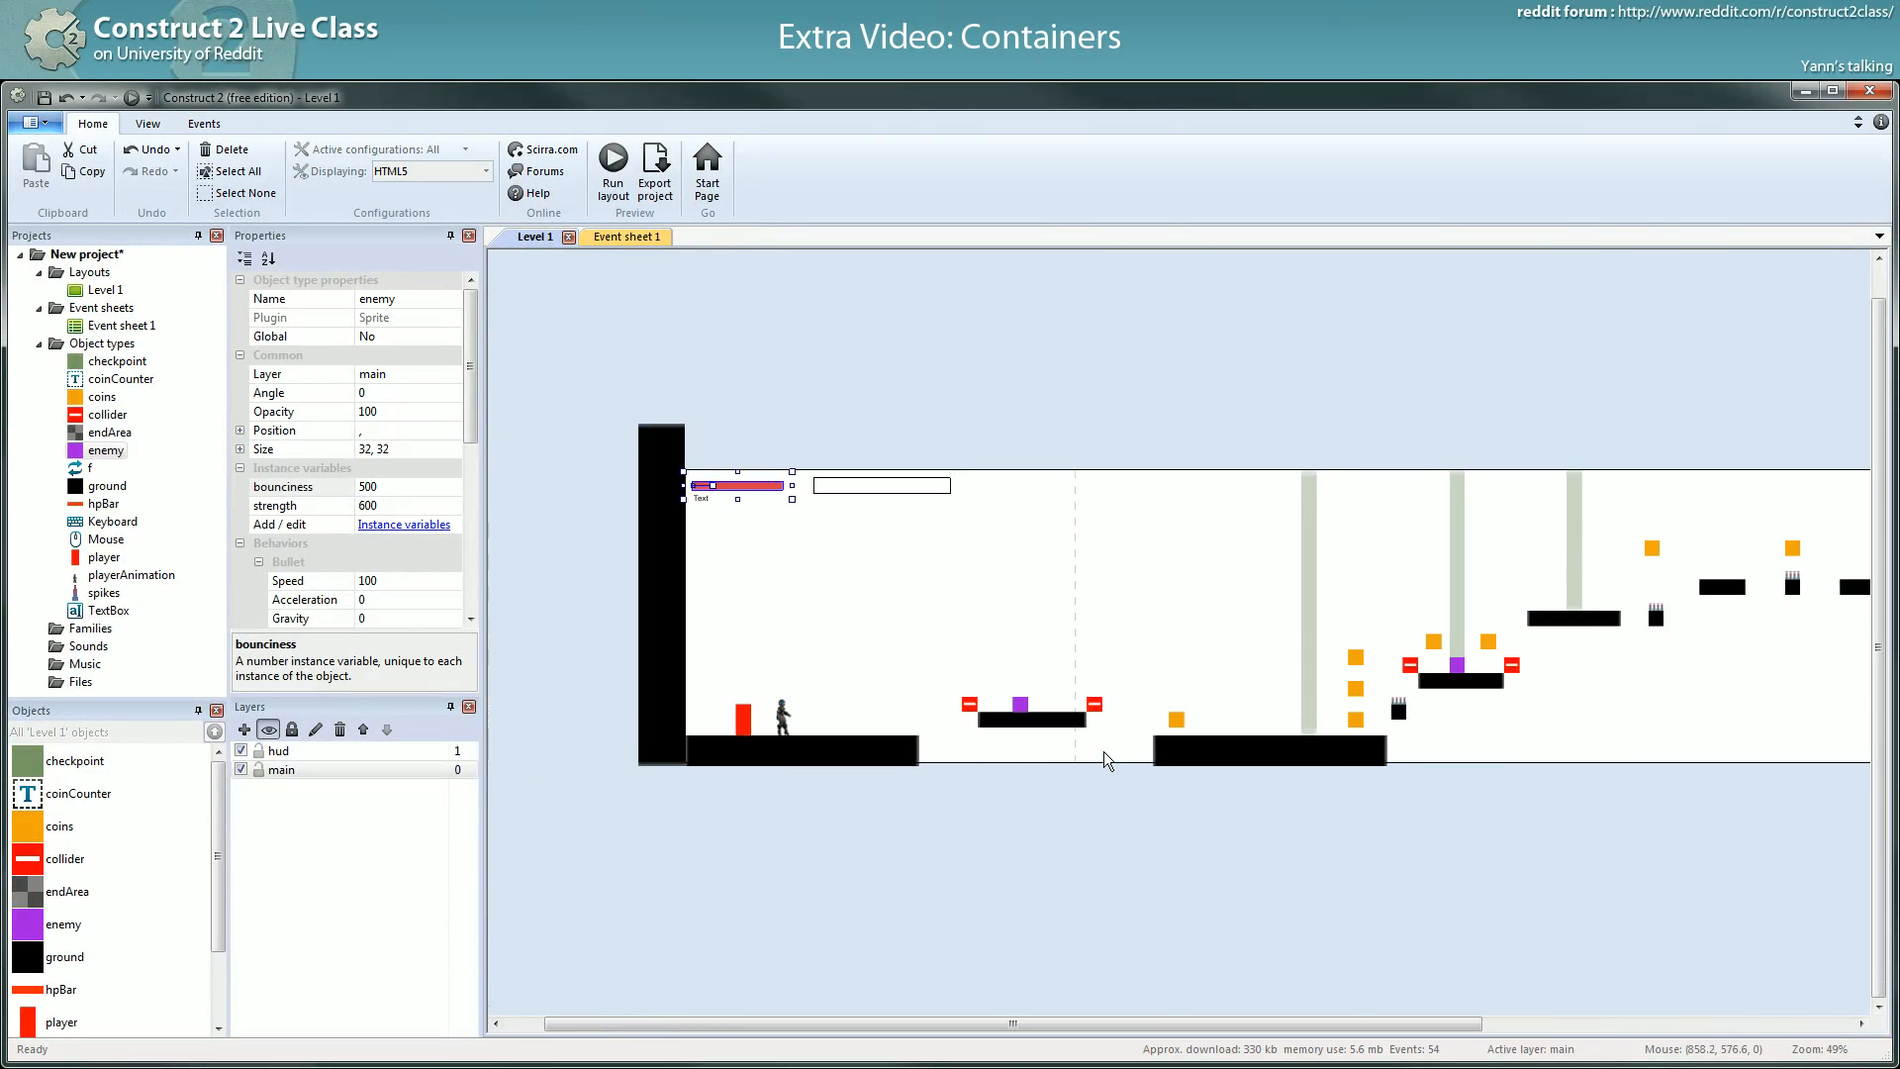
{"action": "scroll", "coordinate": [1099, 760], "scroll_direction": "up", "scroll_amount": 2, "text": "ctrl"}
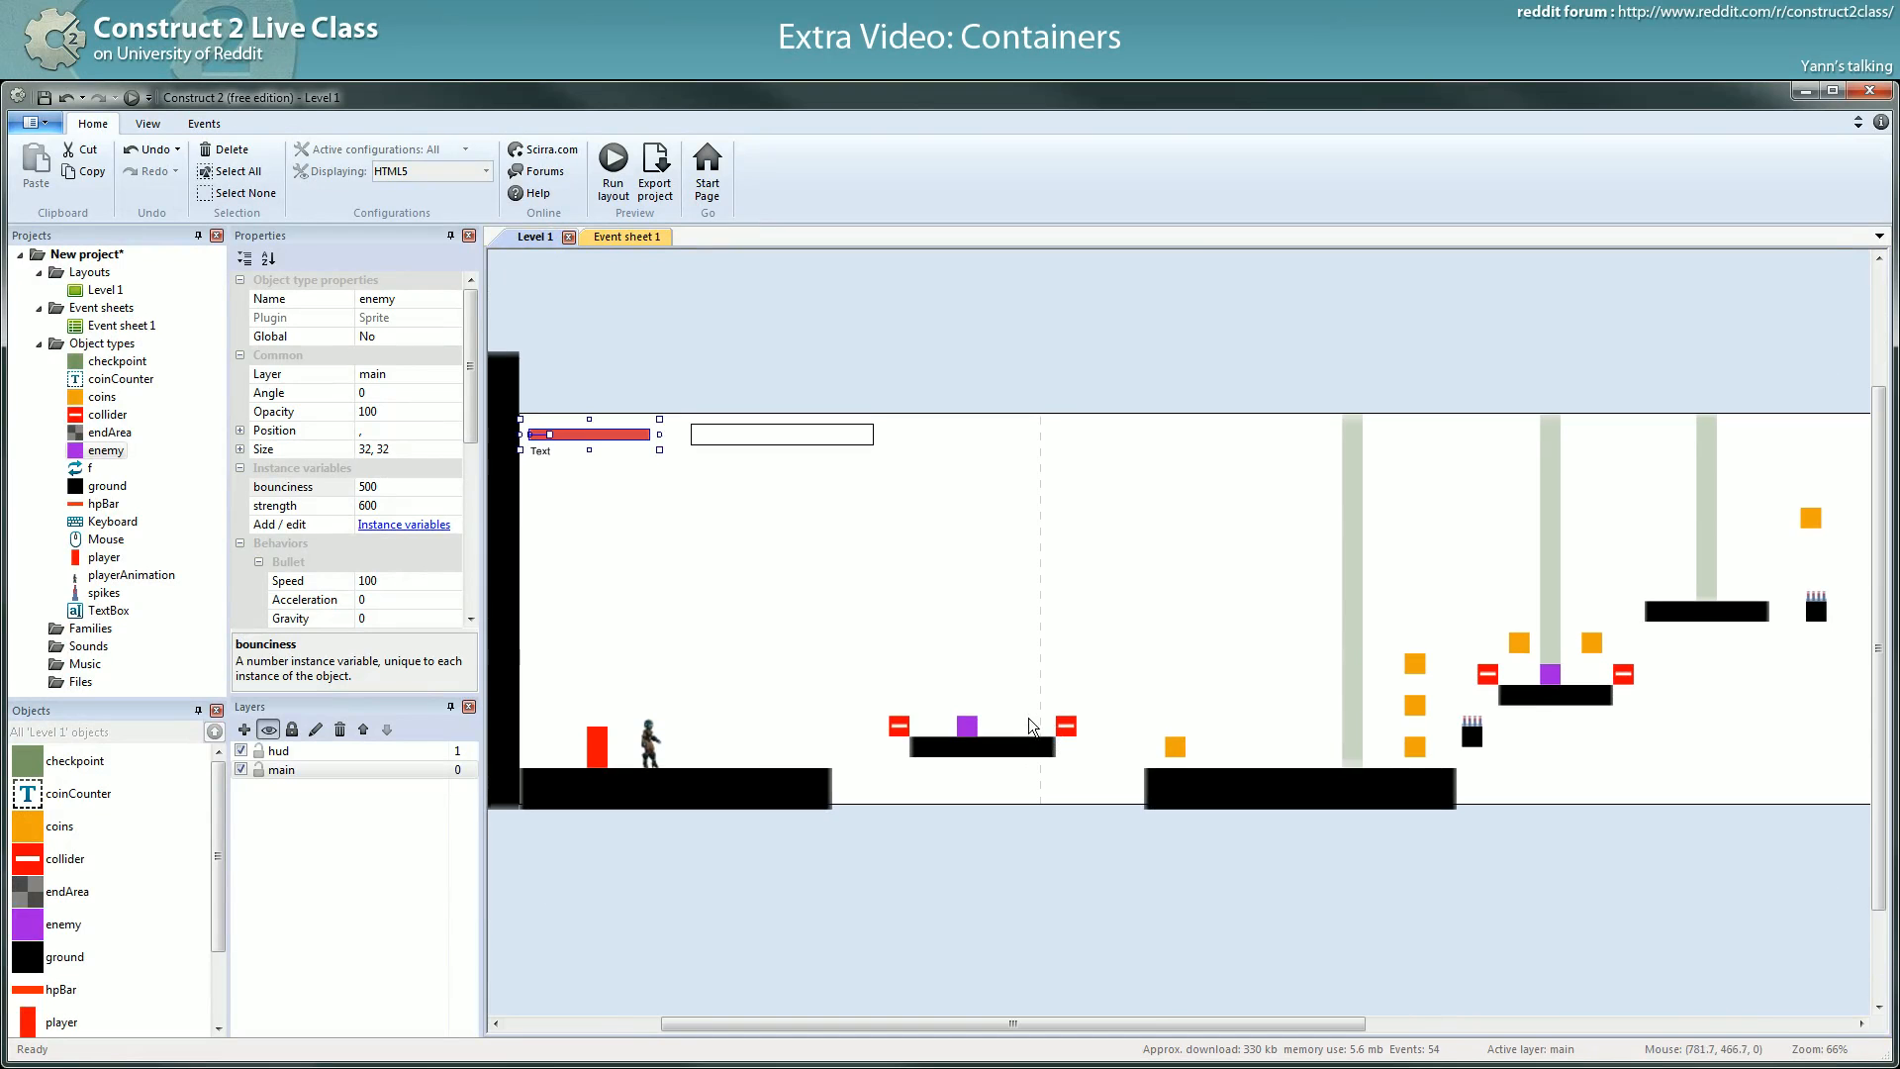
{"action": "scroll", "coordinate": [1029, 727], "scroll_direction": "down", "scroll_amount": 1}
{"action": "left_click", "coordinate": [972, 704]}
{"action": "left_click", "coordinate": [1001, 843]}
{"action": "left_click", "coordinate": [968, 702]}
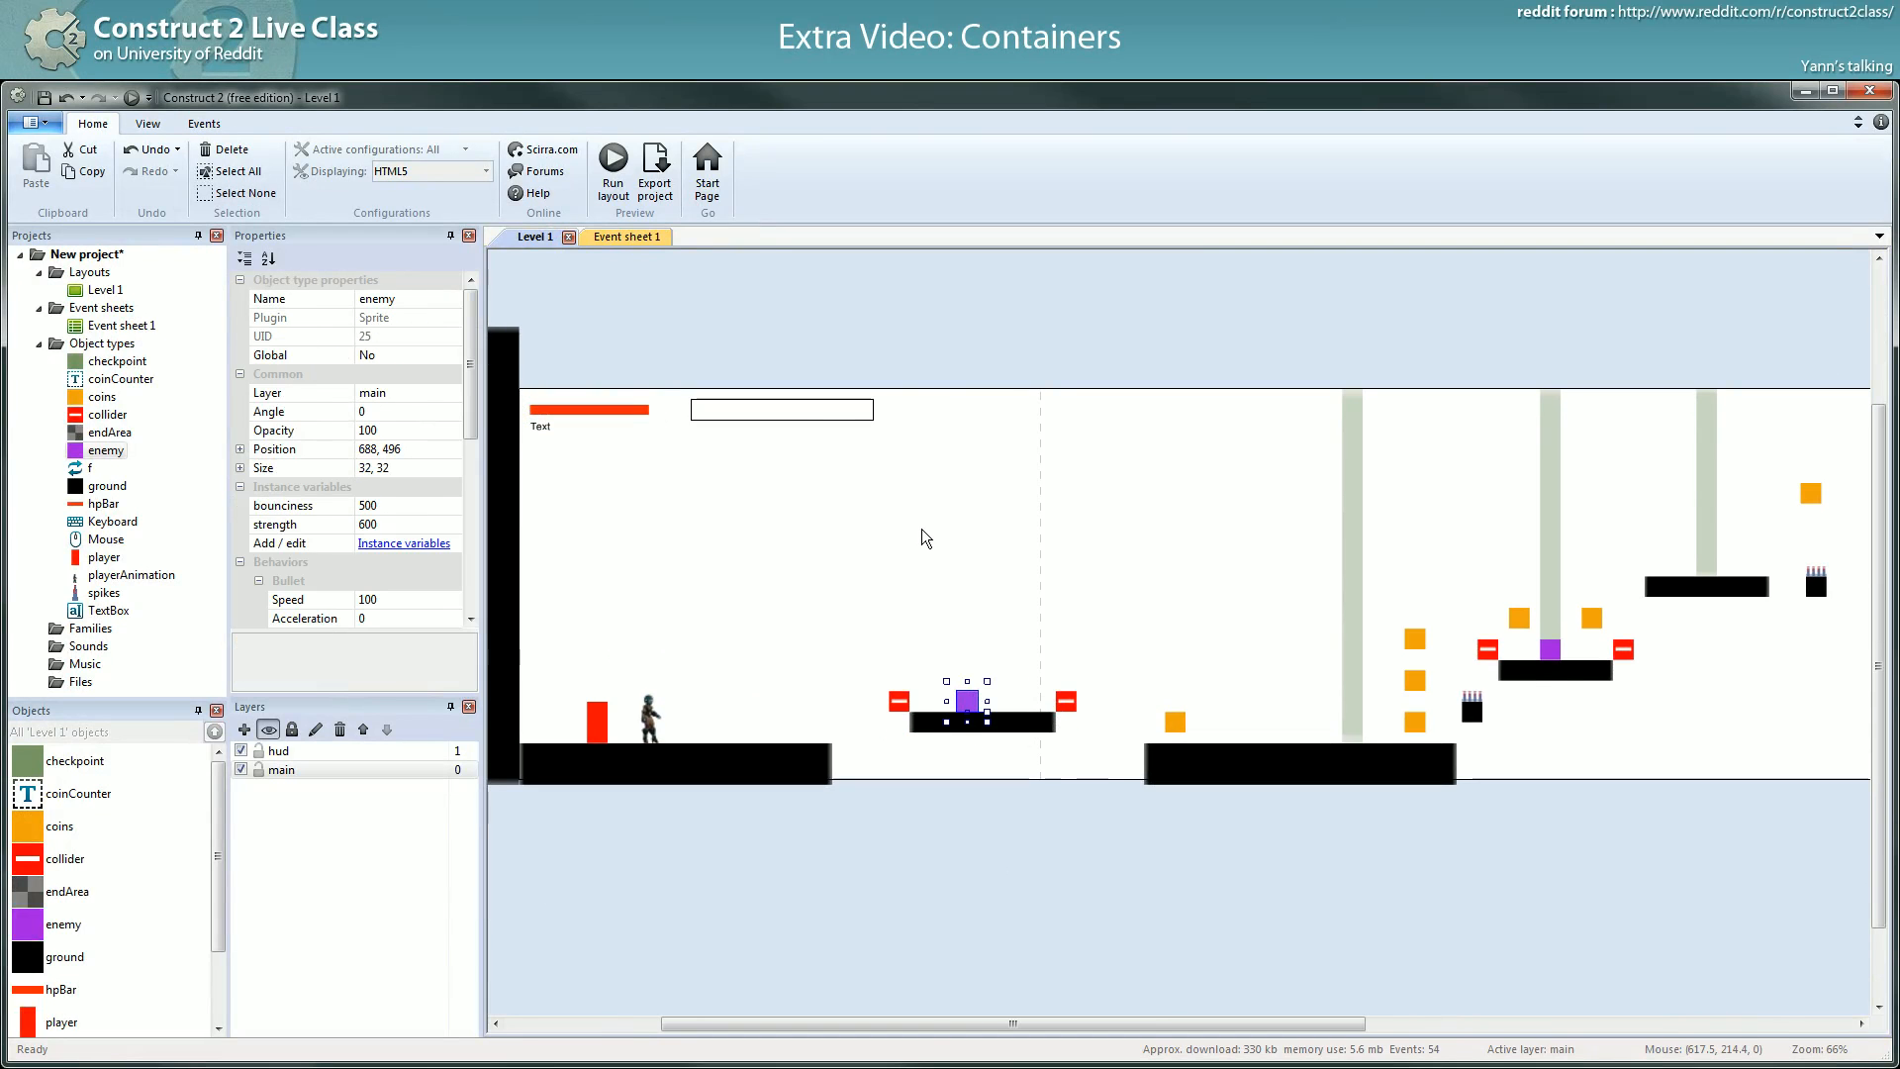
- Insert a new Sprite object in the empty area above the first enemy's platform
{"action": "double_click", "coordinate": [925, 537]}
{"action": "scroll", "coordinate": [757, 528], "scroll_direction": "down", "scroll_amount": 1}
{"action": "double_click", "coordinate": [712, 517]}
{"action": "left_click", "coordinate": [936, 570]}
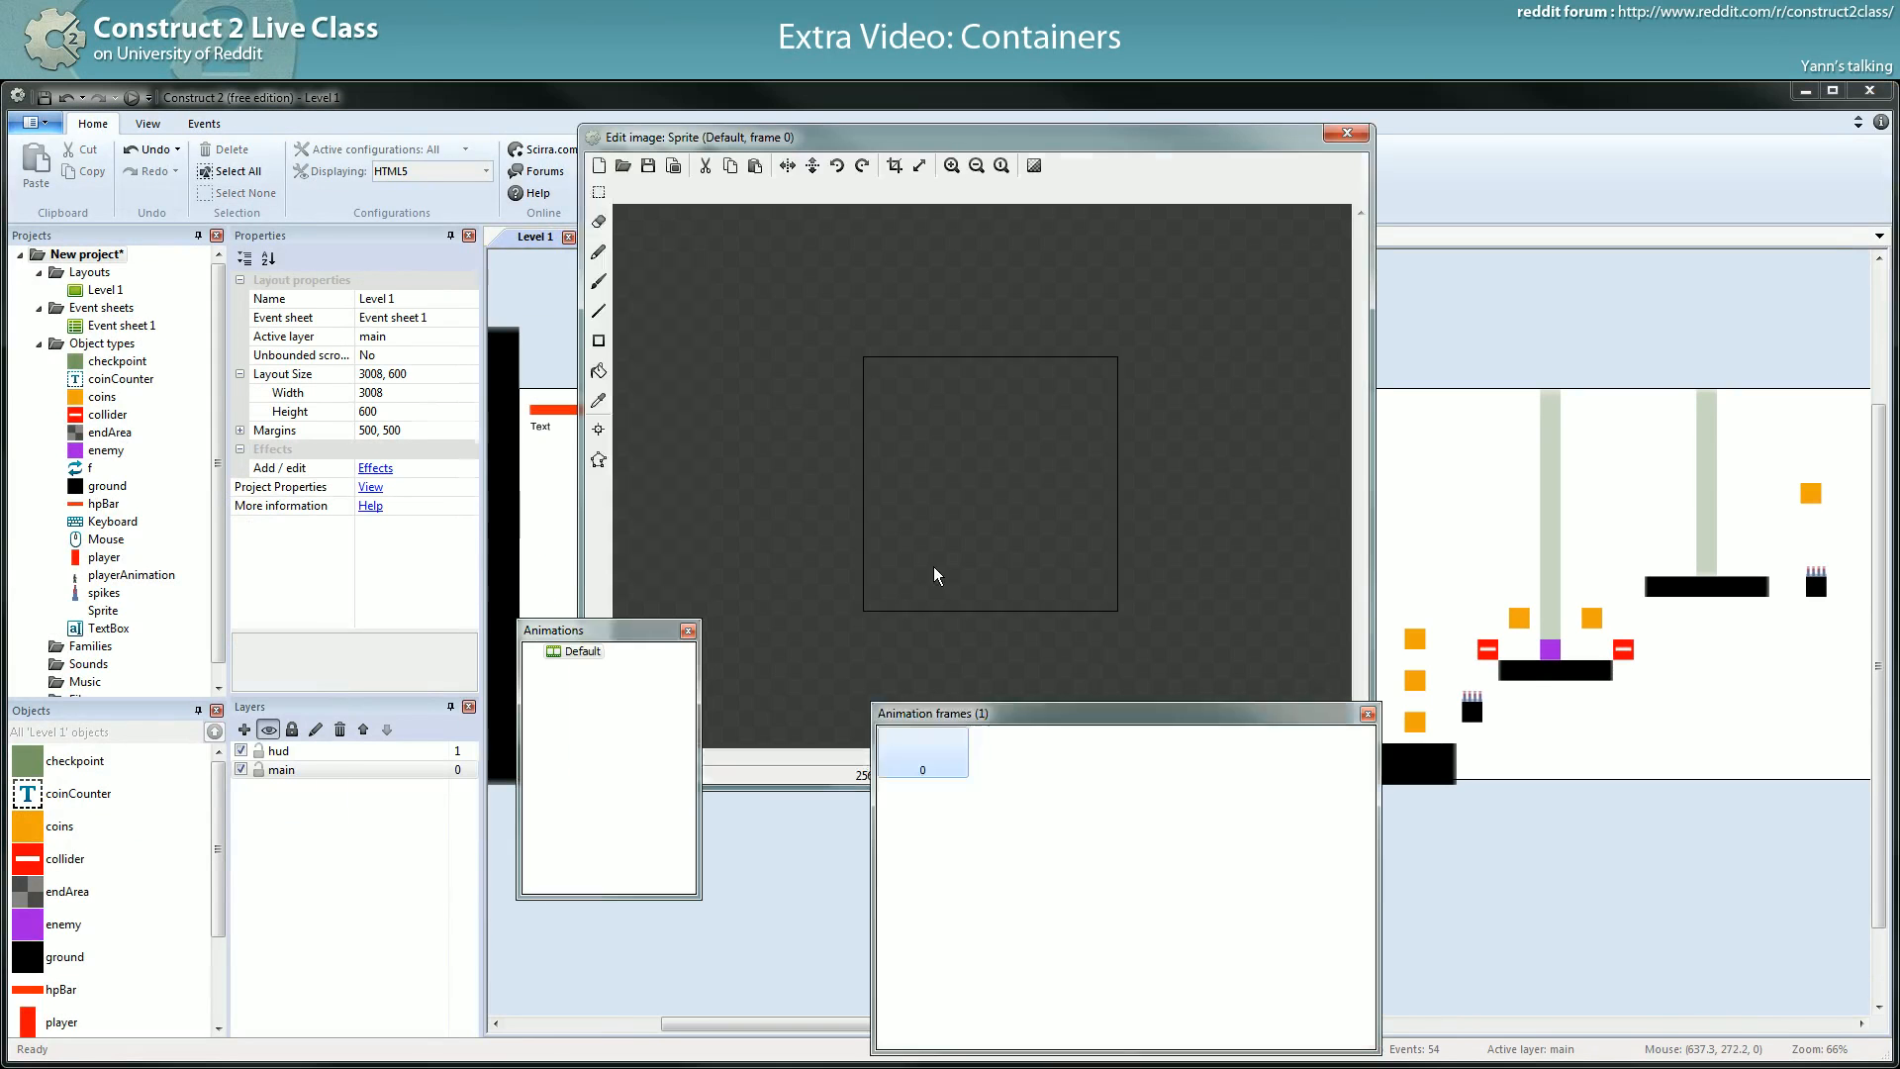
- Load patrol.png from the desktop folder neon-platformer-resources/images/robots/body into the new sprite's default frame
{"action": "left_click", "coordinate": [623, 165]}
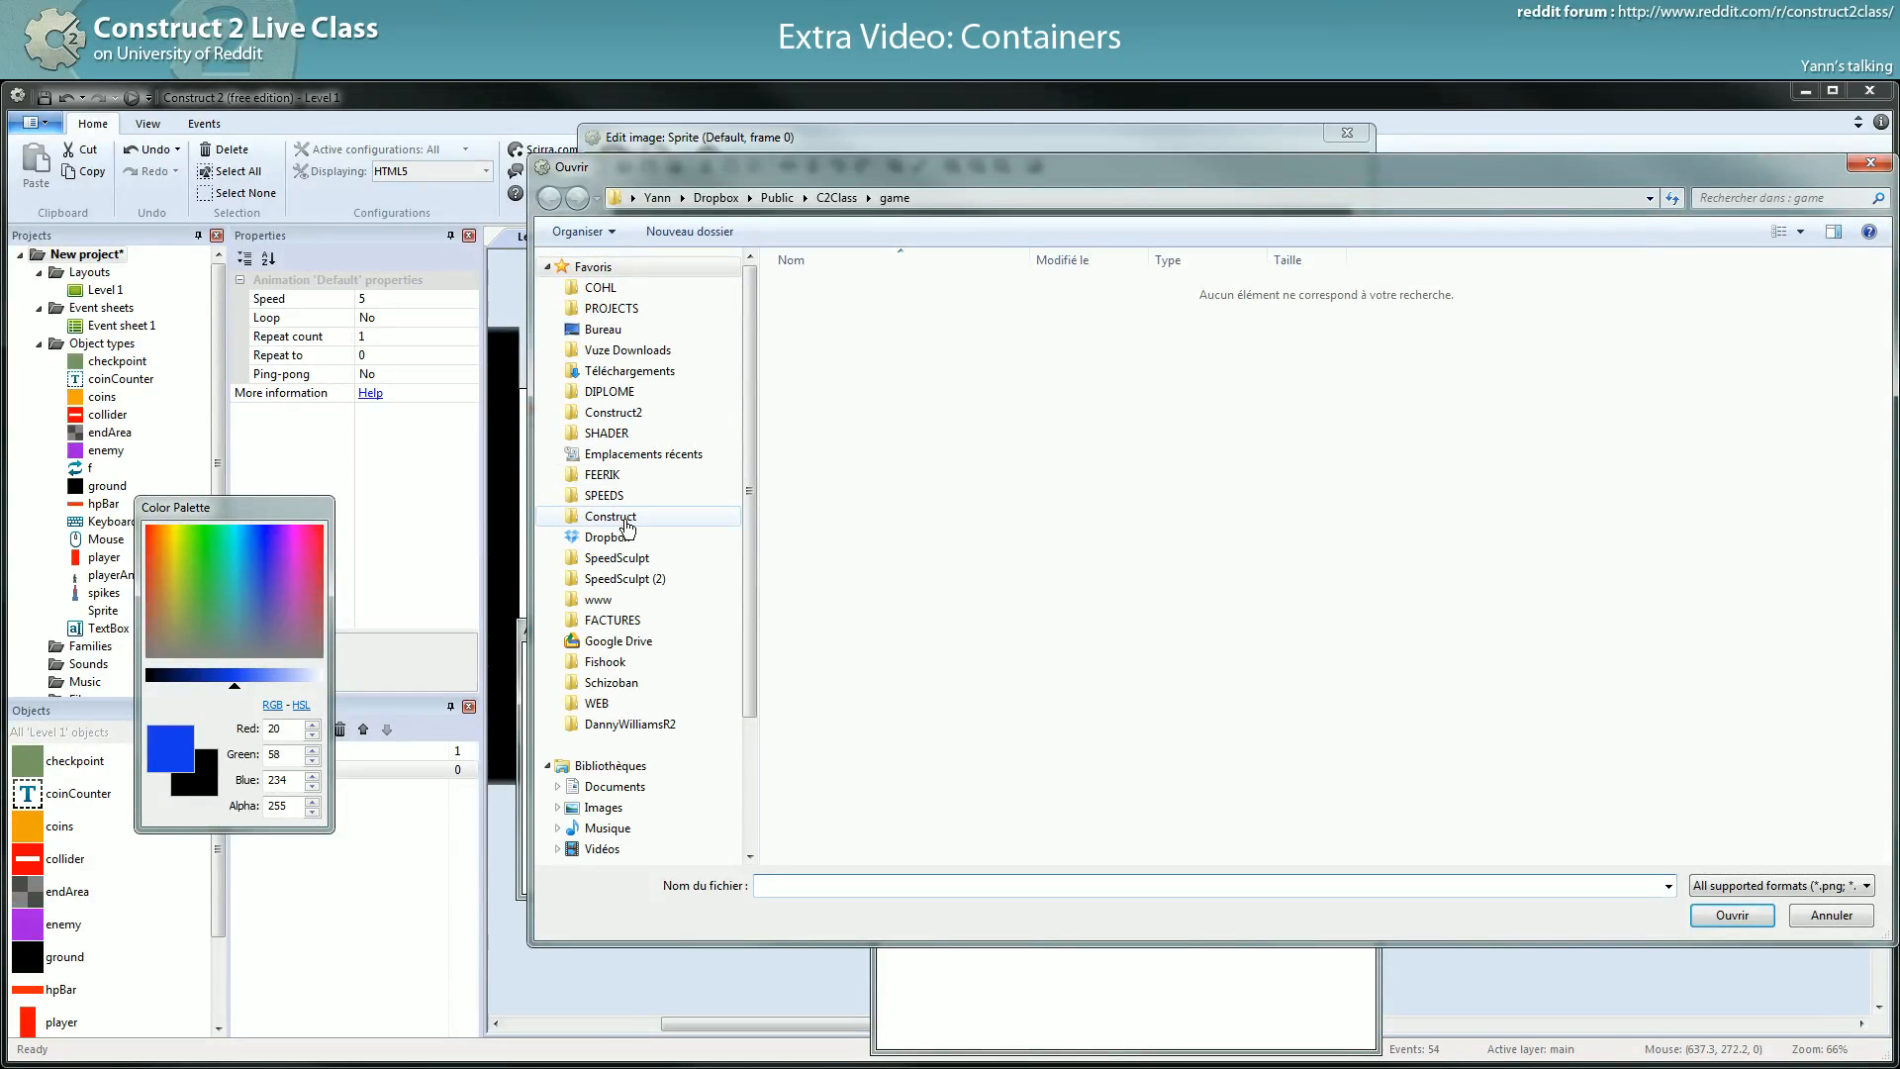
{"action": "left_click", "coordinate": [606, 332]}
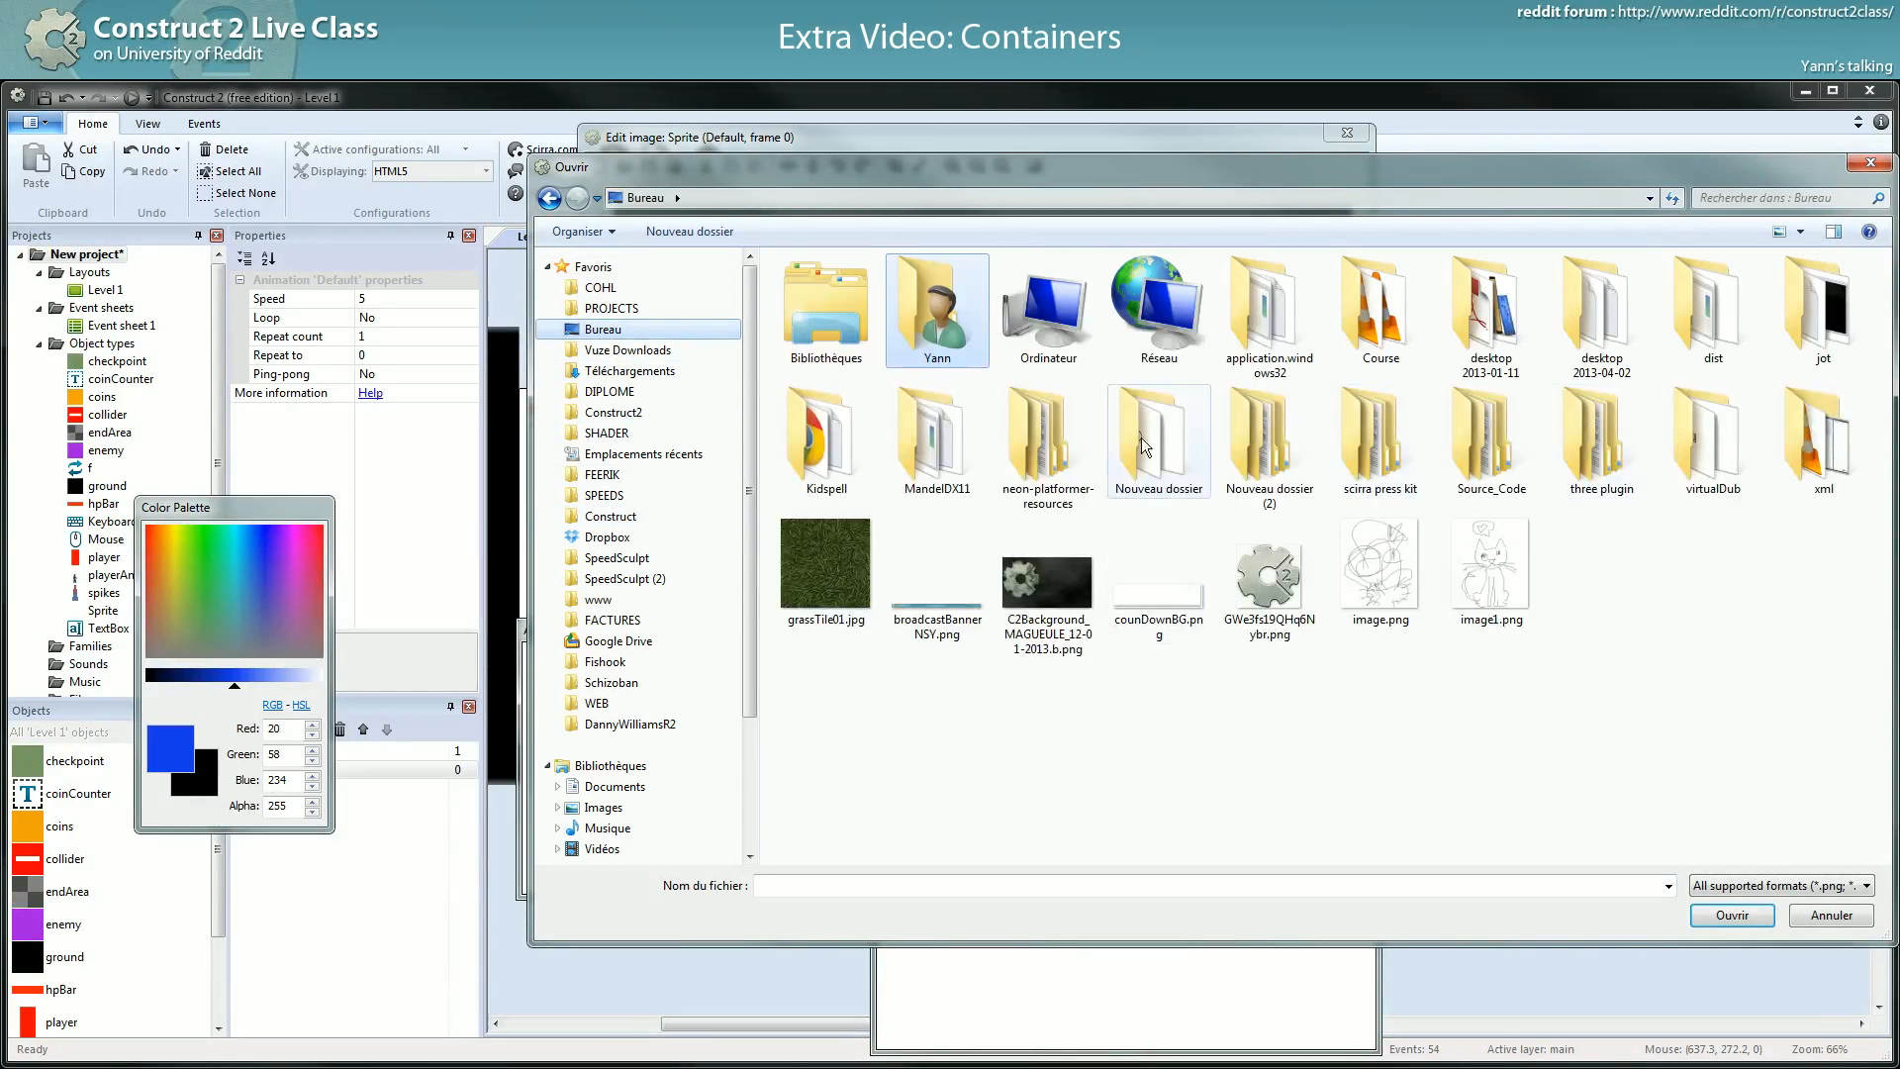
{"action": "double_click", "coordinate": [1048, 447]}
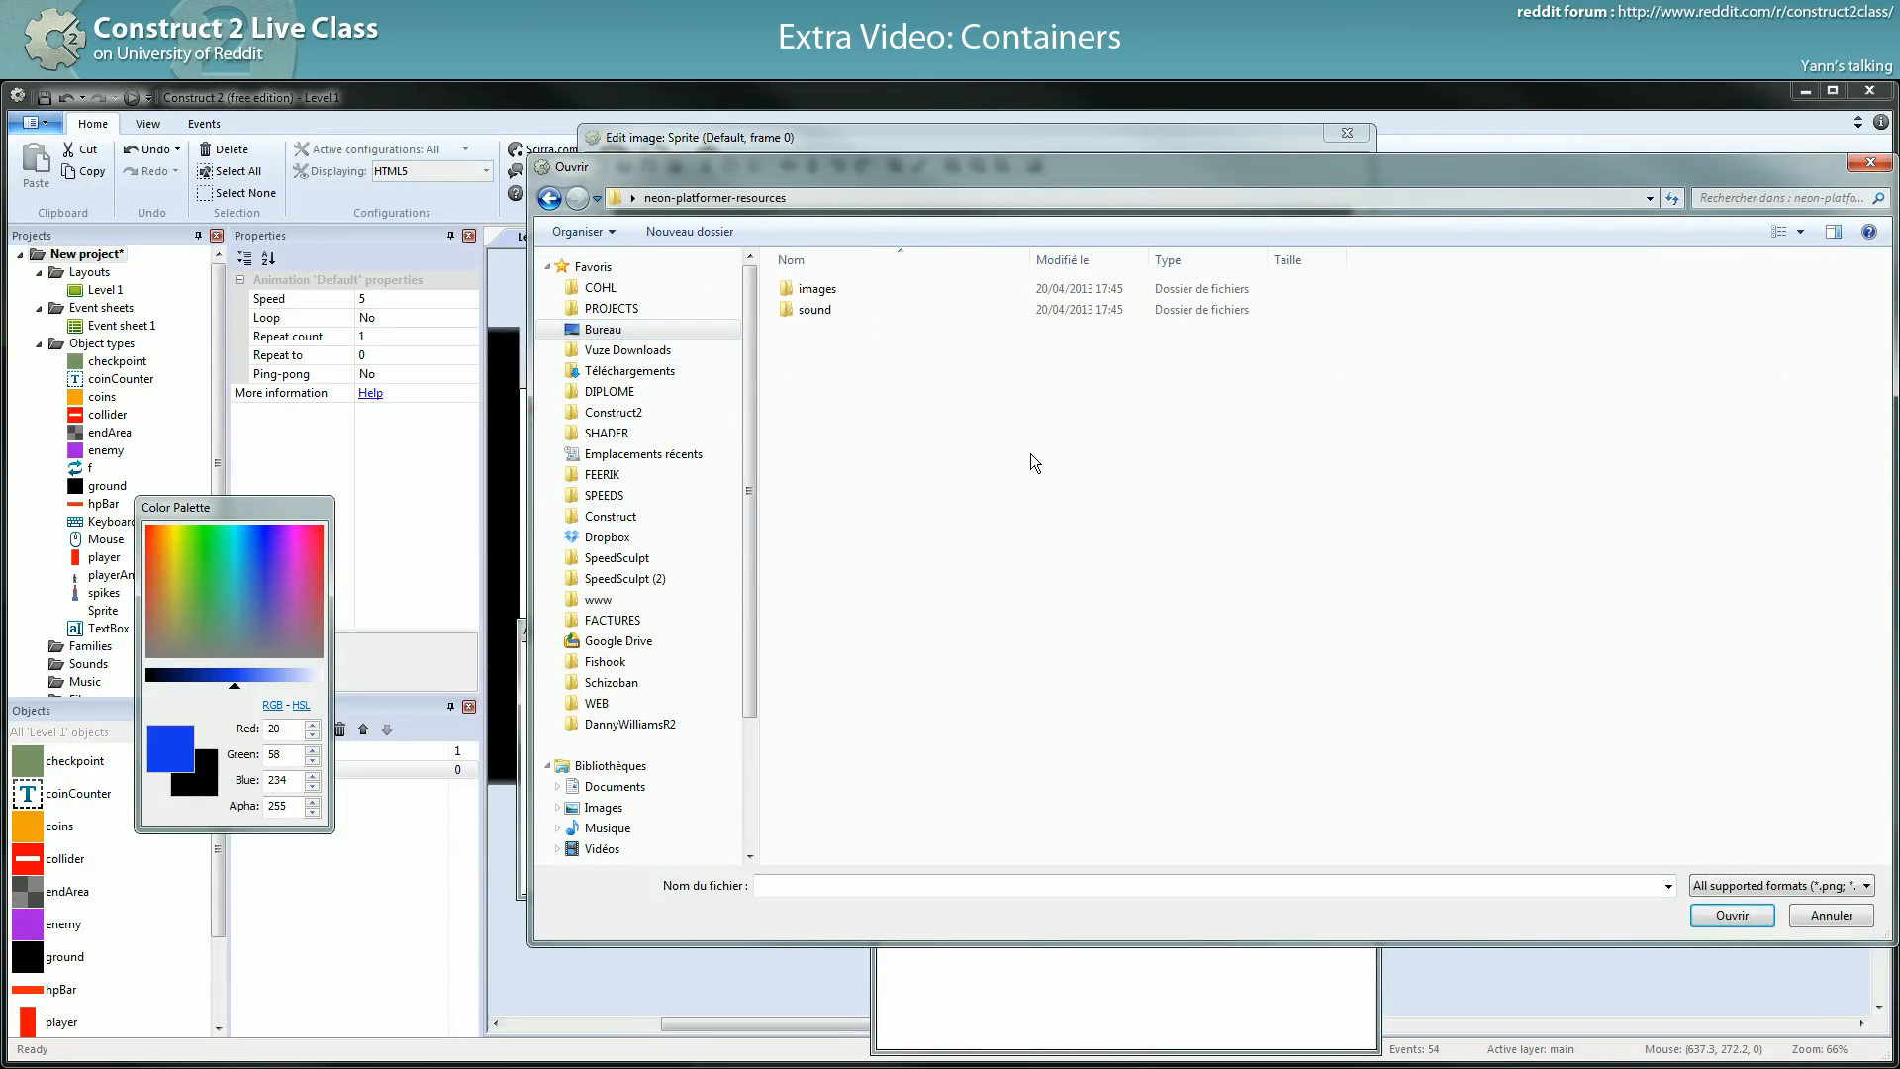
{"action": "double_click", "coordinate": [817, 291]}
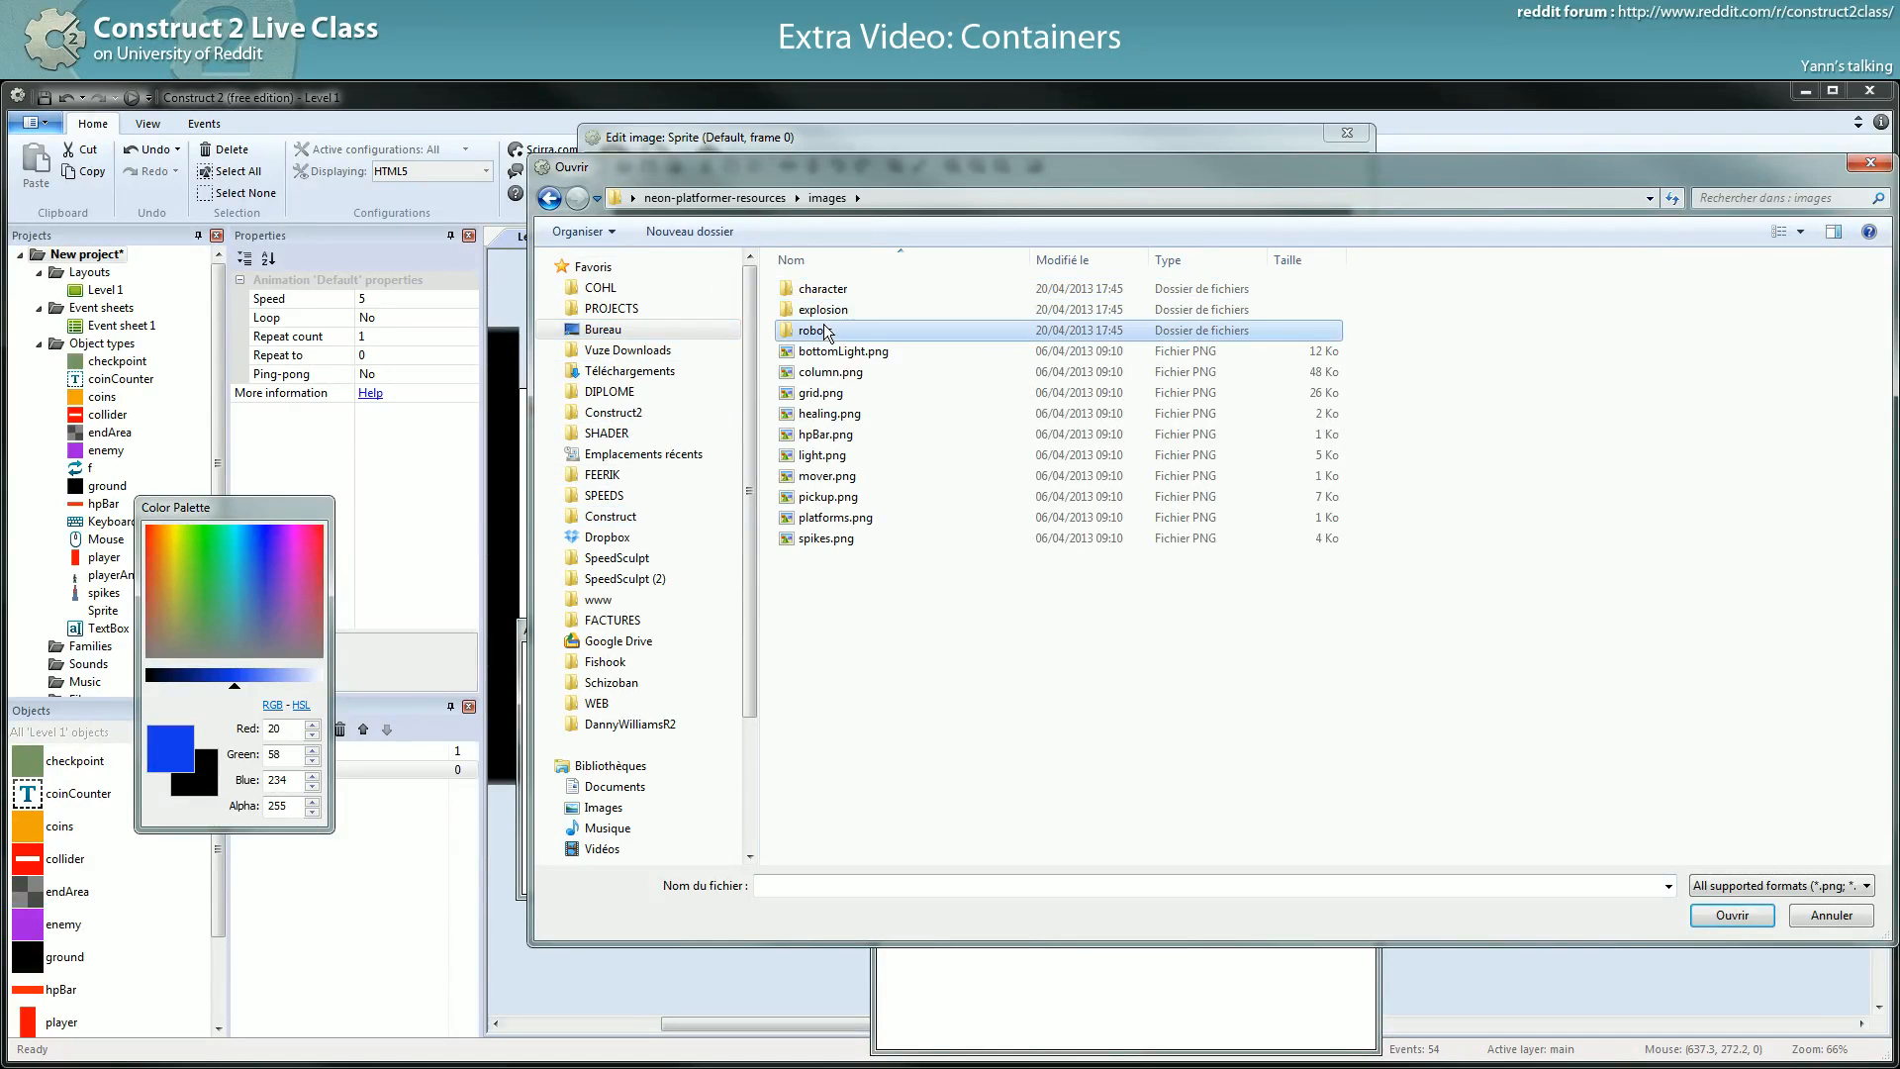
{"action": "double_click", "coordinate": [826, 331]}
{"action": "double_click", "coordinate": [818, 290]}
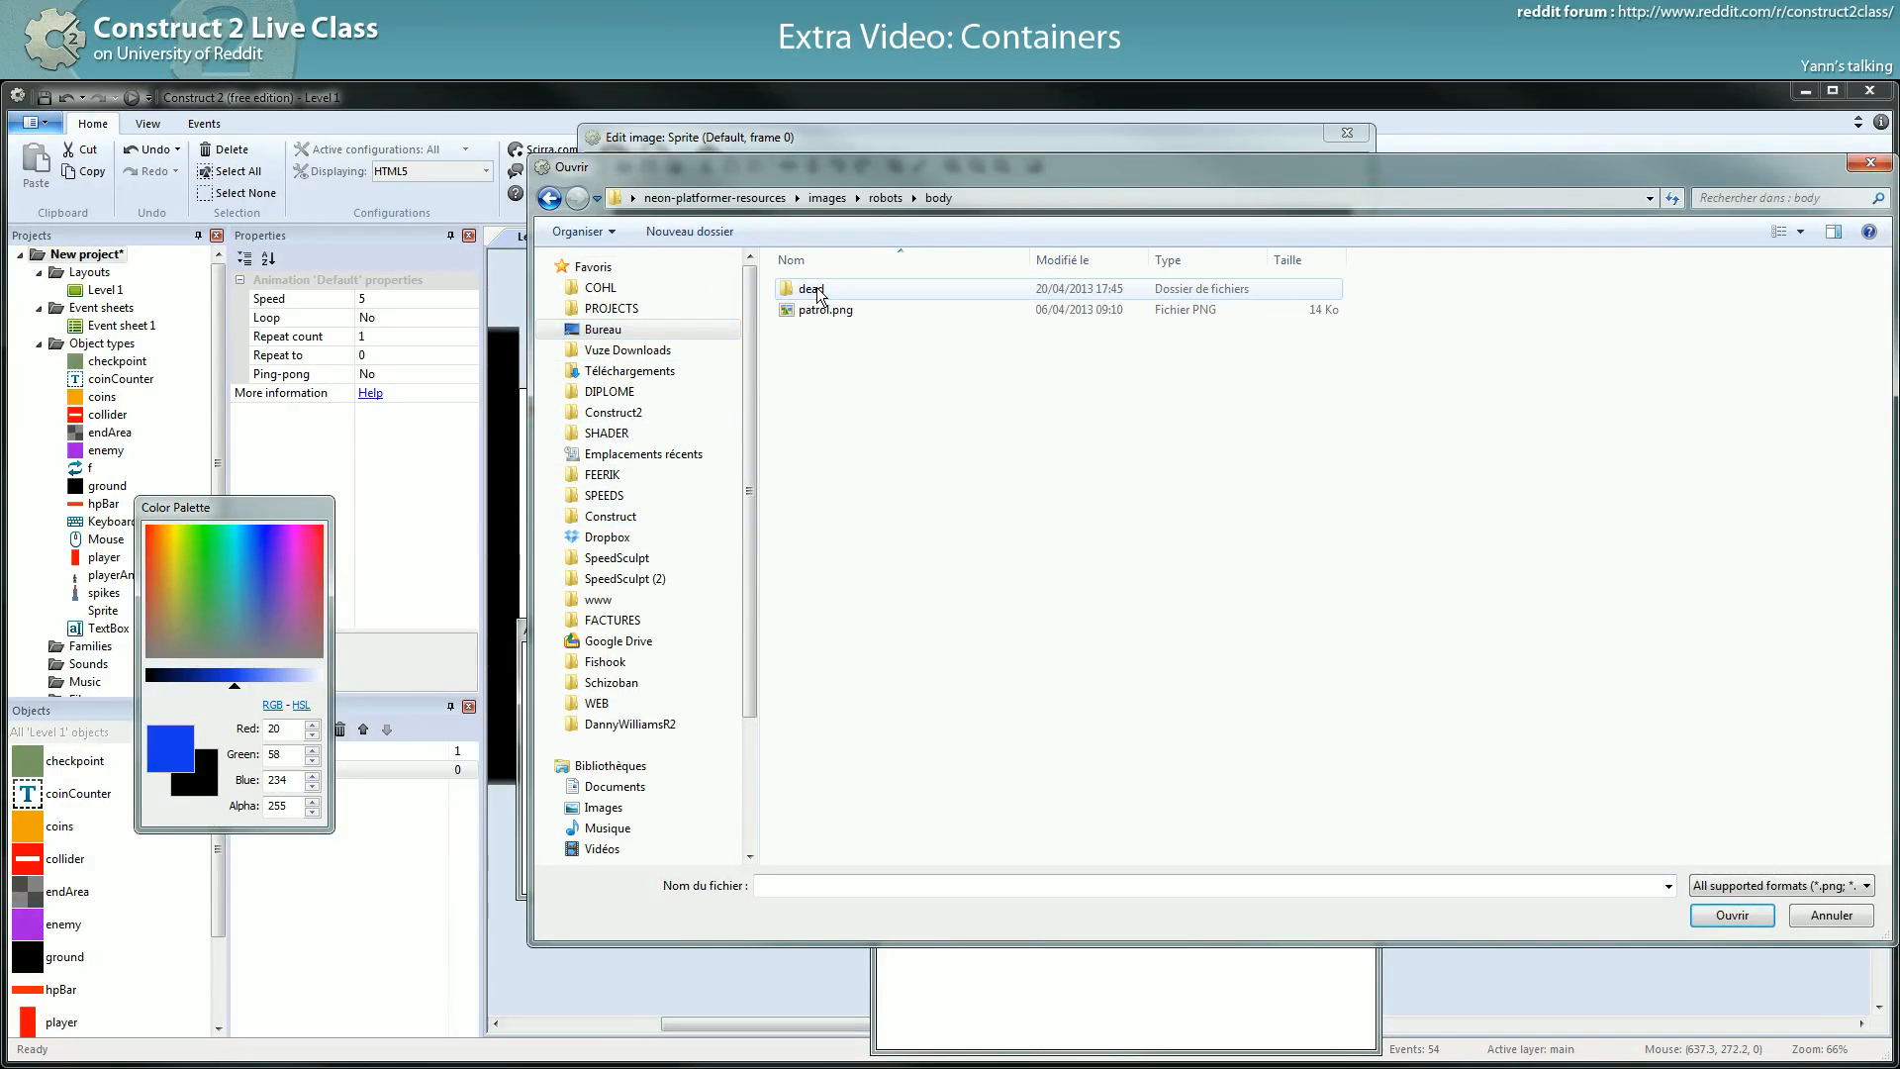
{"action": "left_click", "coordinate": [817, 312]}
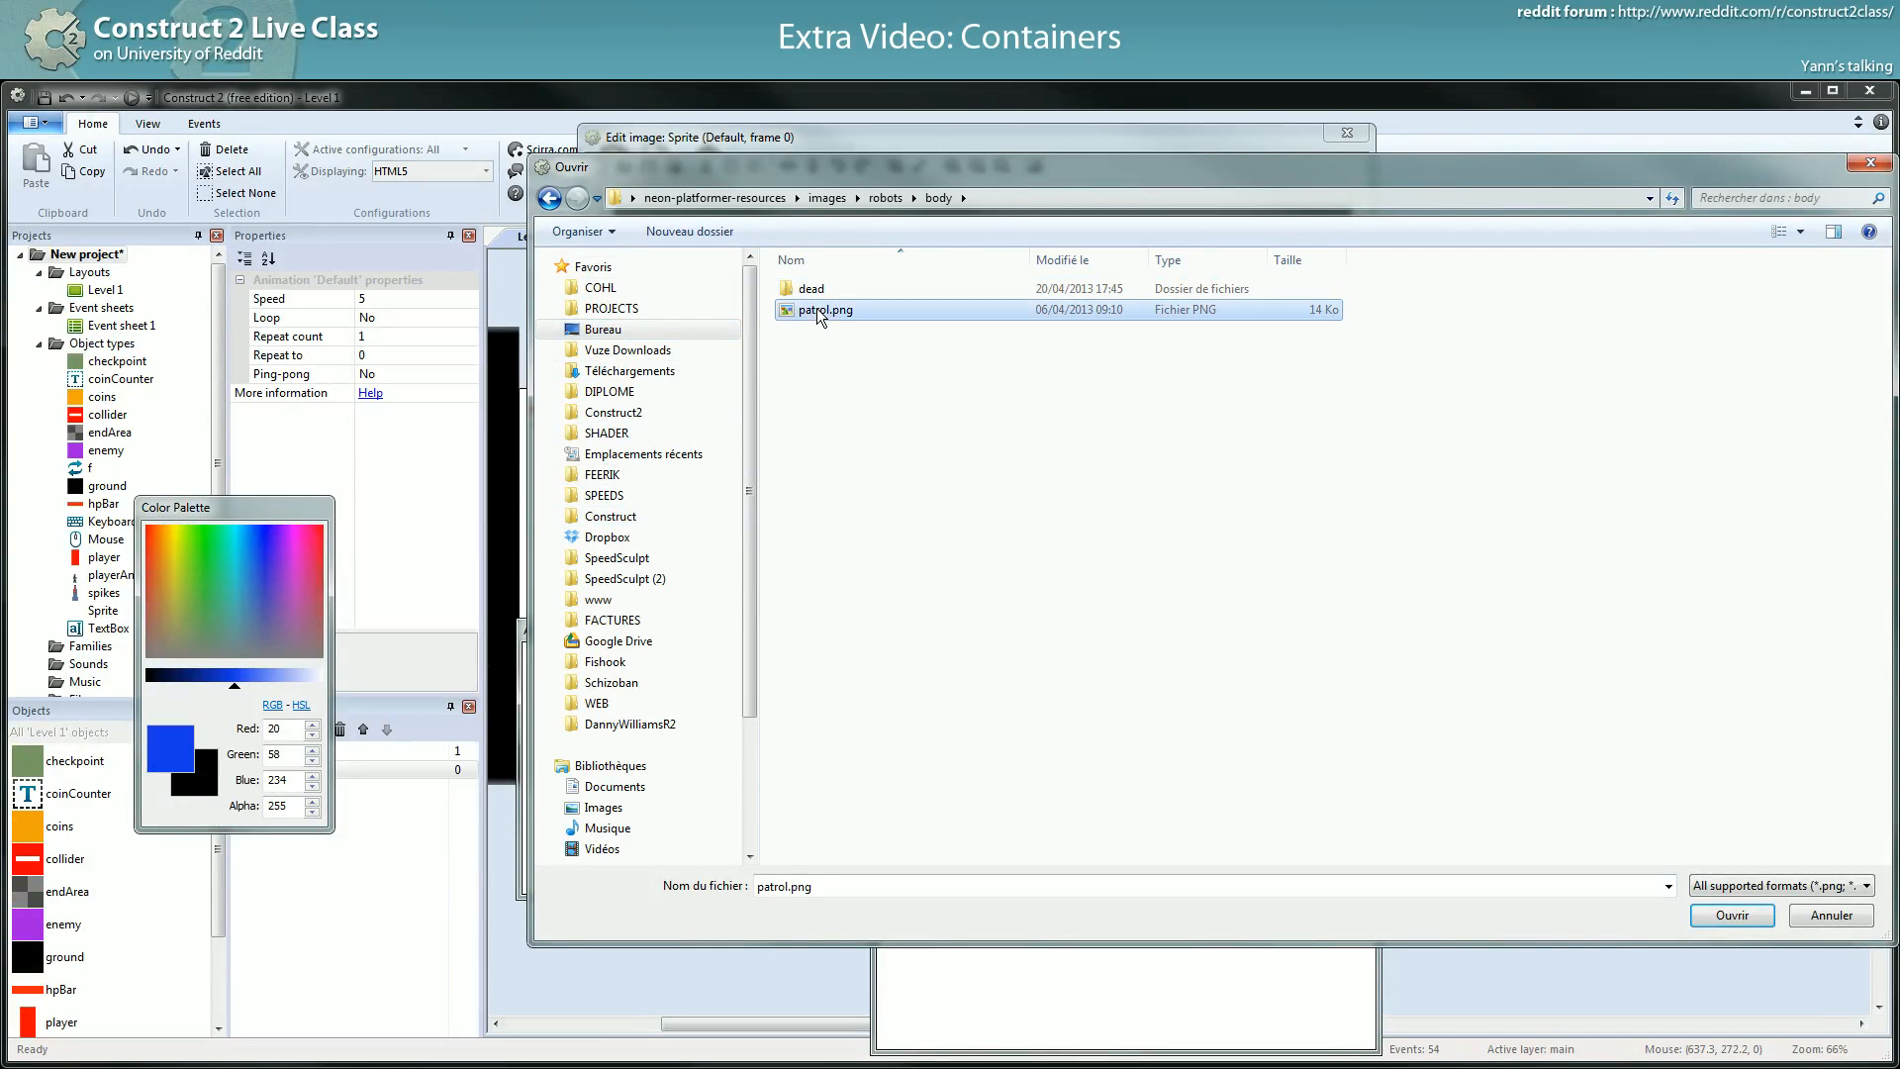
{"action": "double_click", "coordinate": [812, 290]}
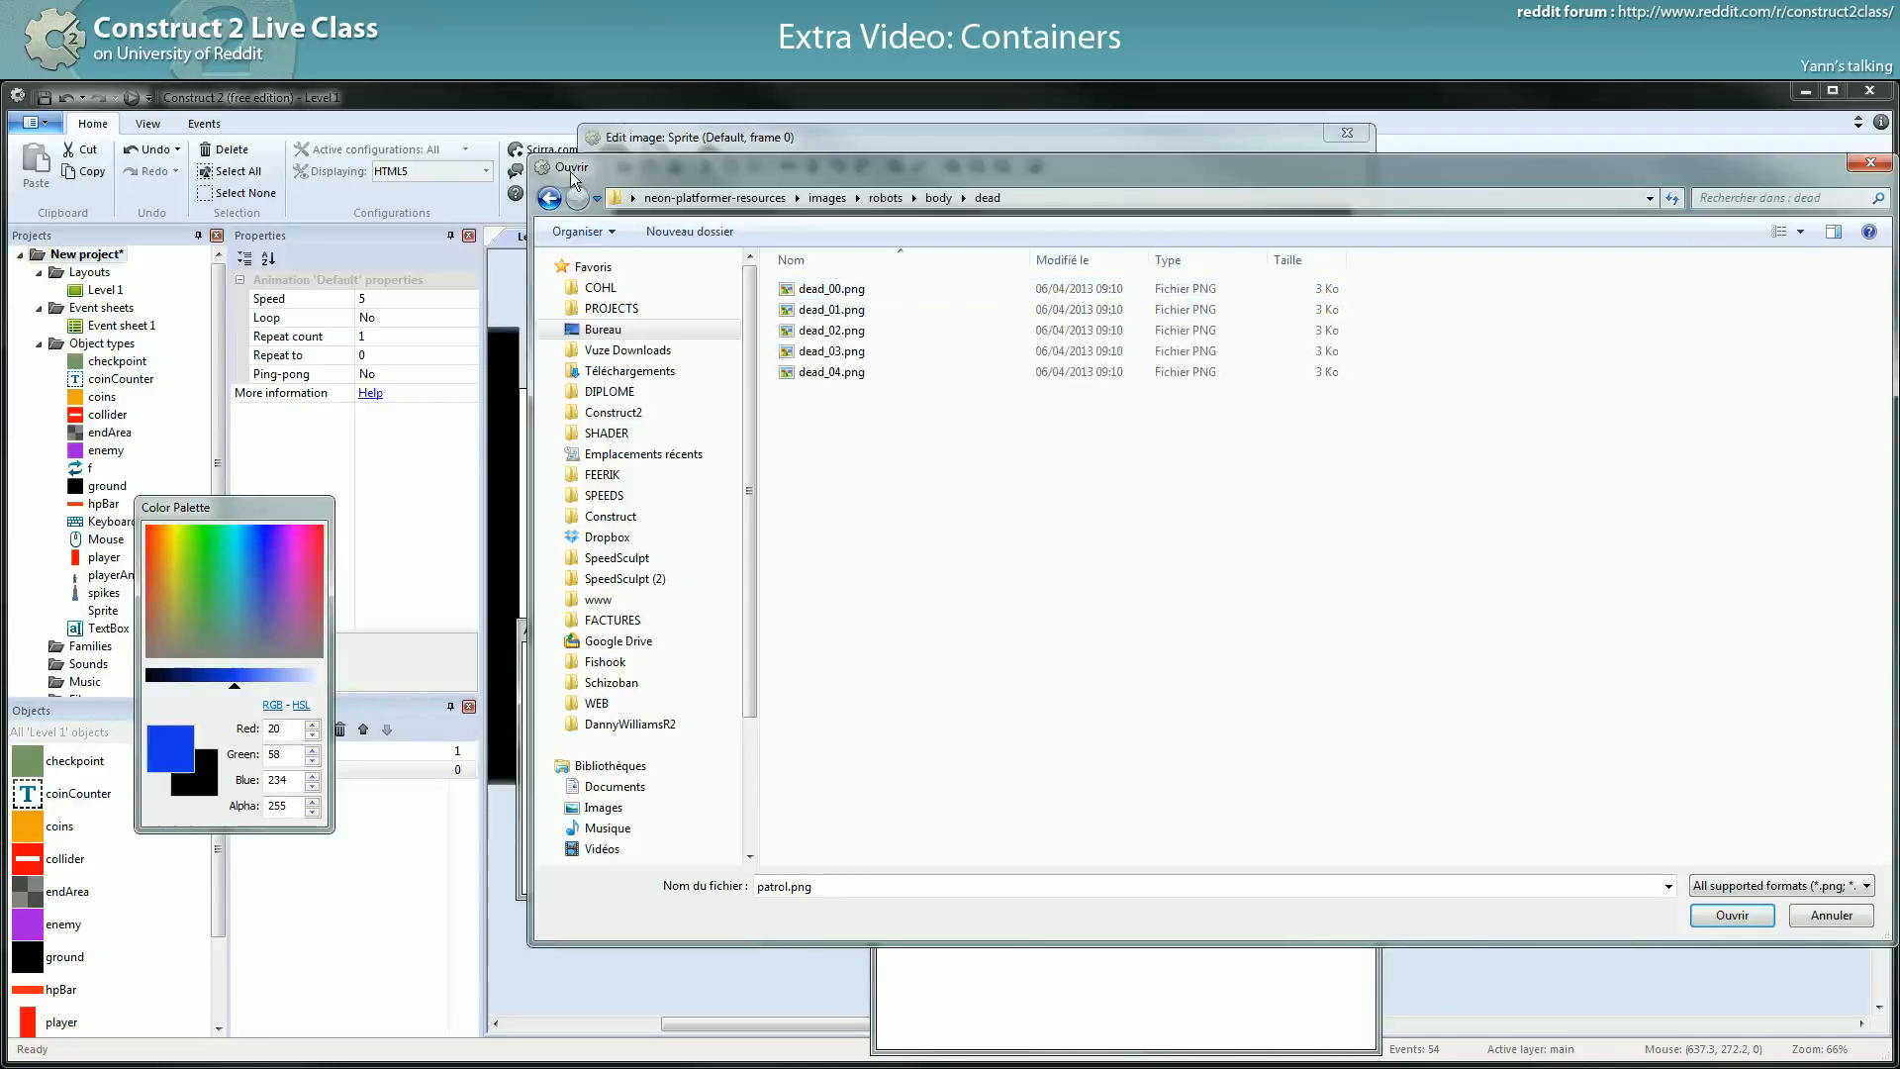
{"action": "left_click", "coordinate": [549, 198]}
{"action": "double_click", "coordinate": [828, 310]}
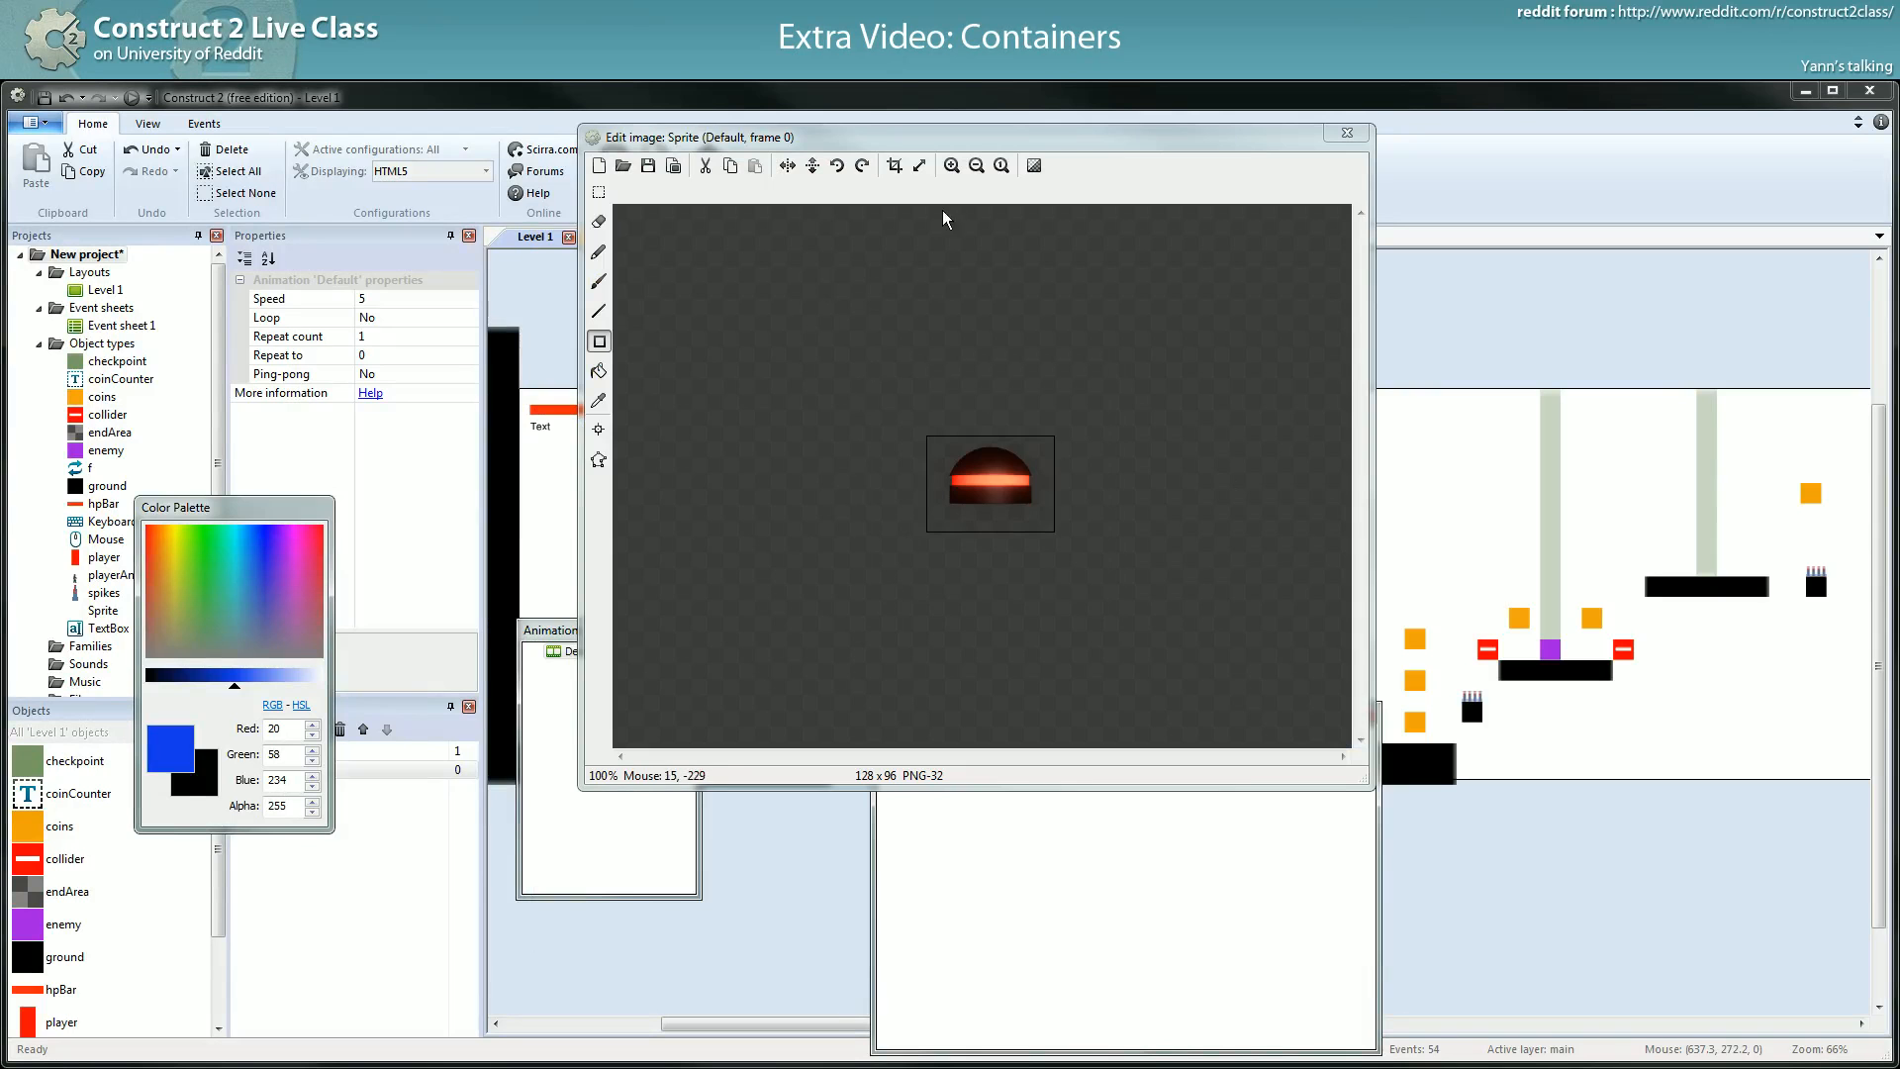
- Set the robot sprite's origin to the bottom middle of the image at 64, 96, and close the image editor
{"action": "left_click_drag", "start_coordinate": [864, 148], "coordinate": [1325, 181]}
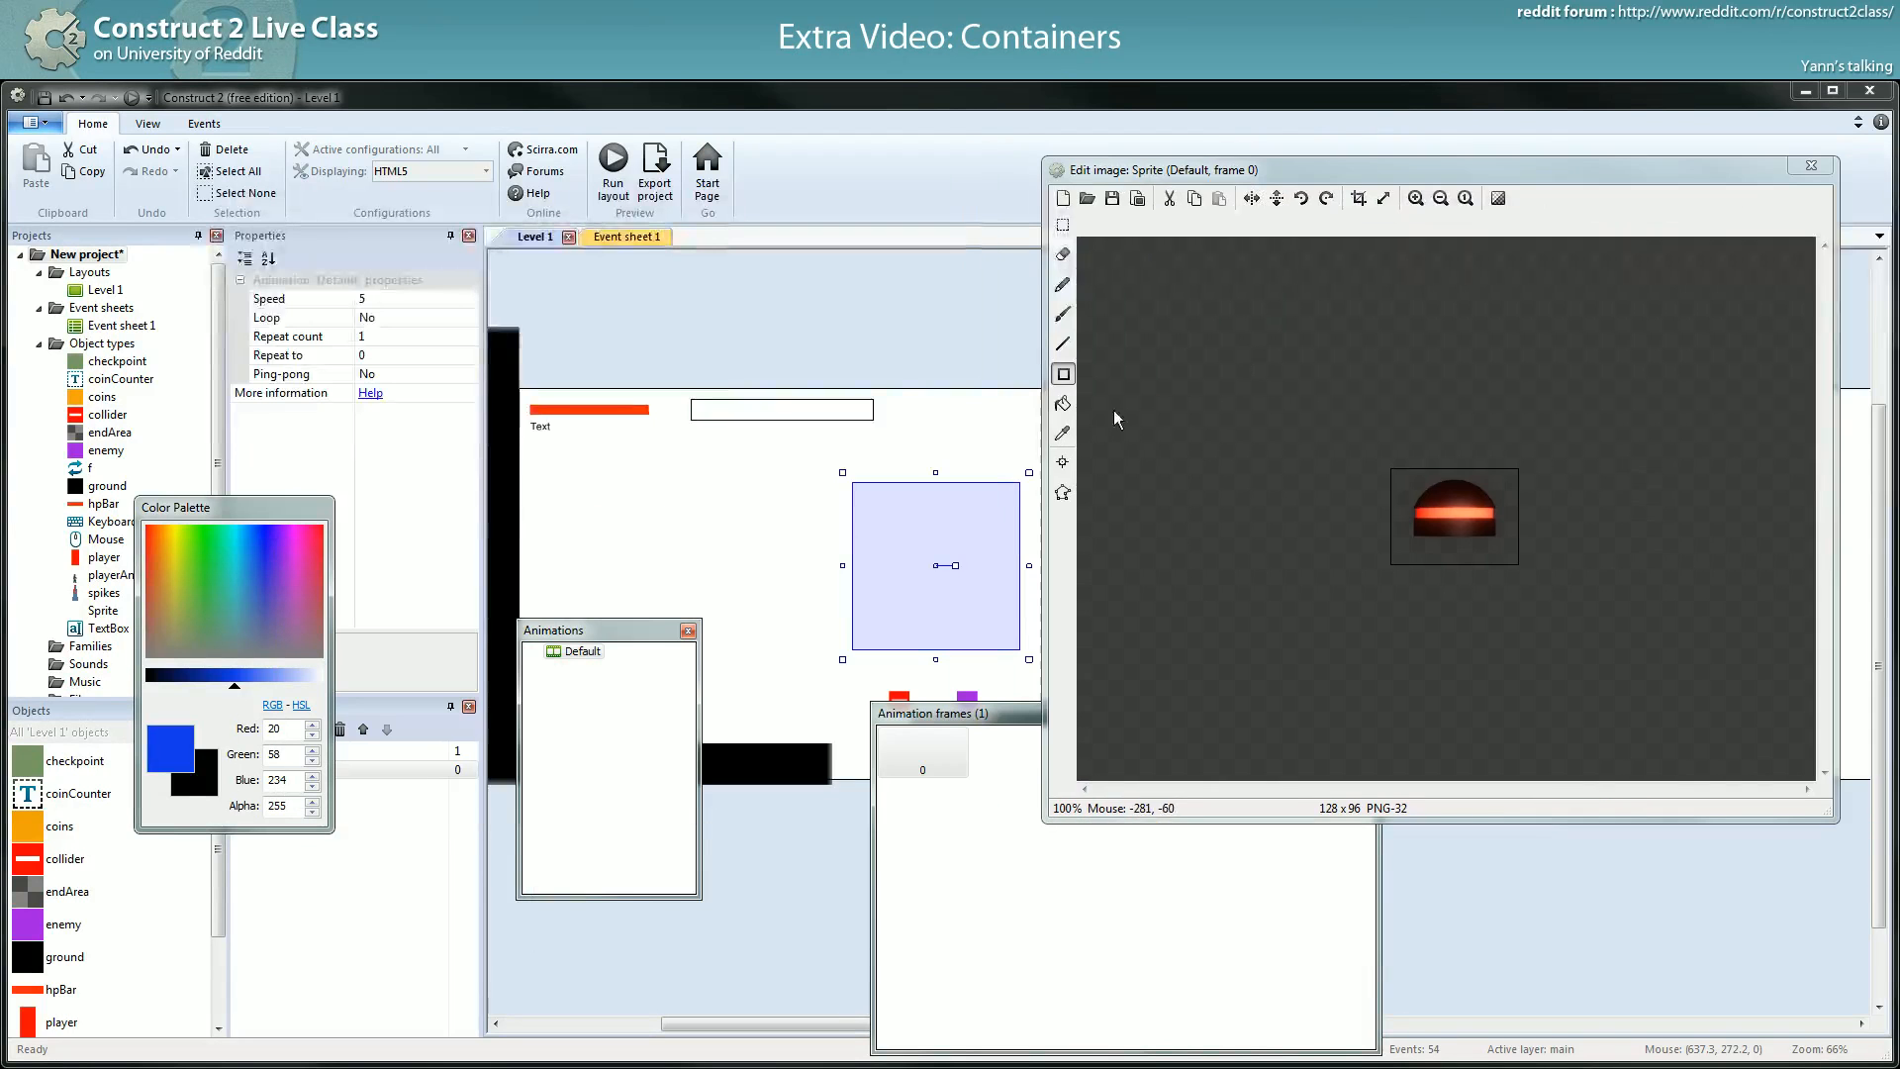
{"action": "left_click", "coordinate": [1063, 462]}
{"action": "left_click", "coordinate": [62, 497]}
{"action": "right_click", "coordinate": [62, 503]}
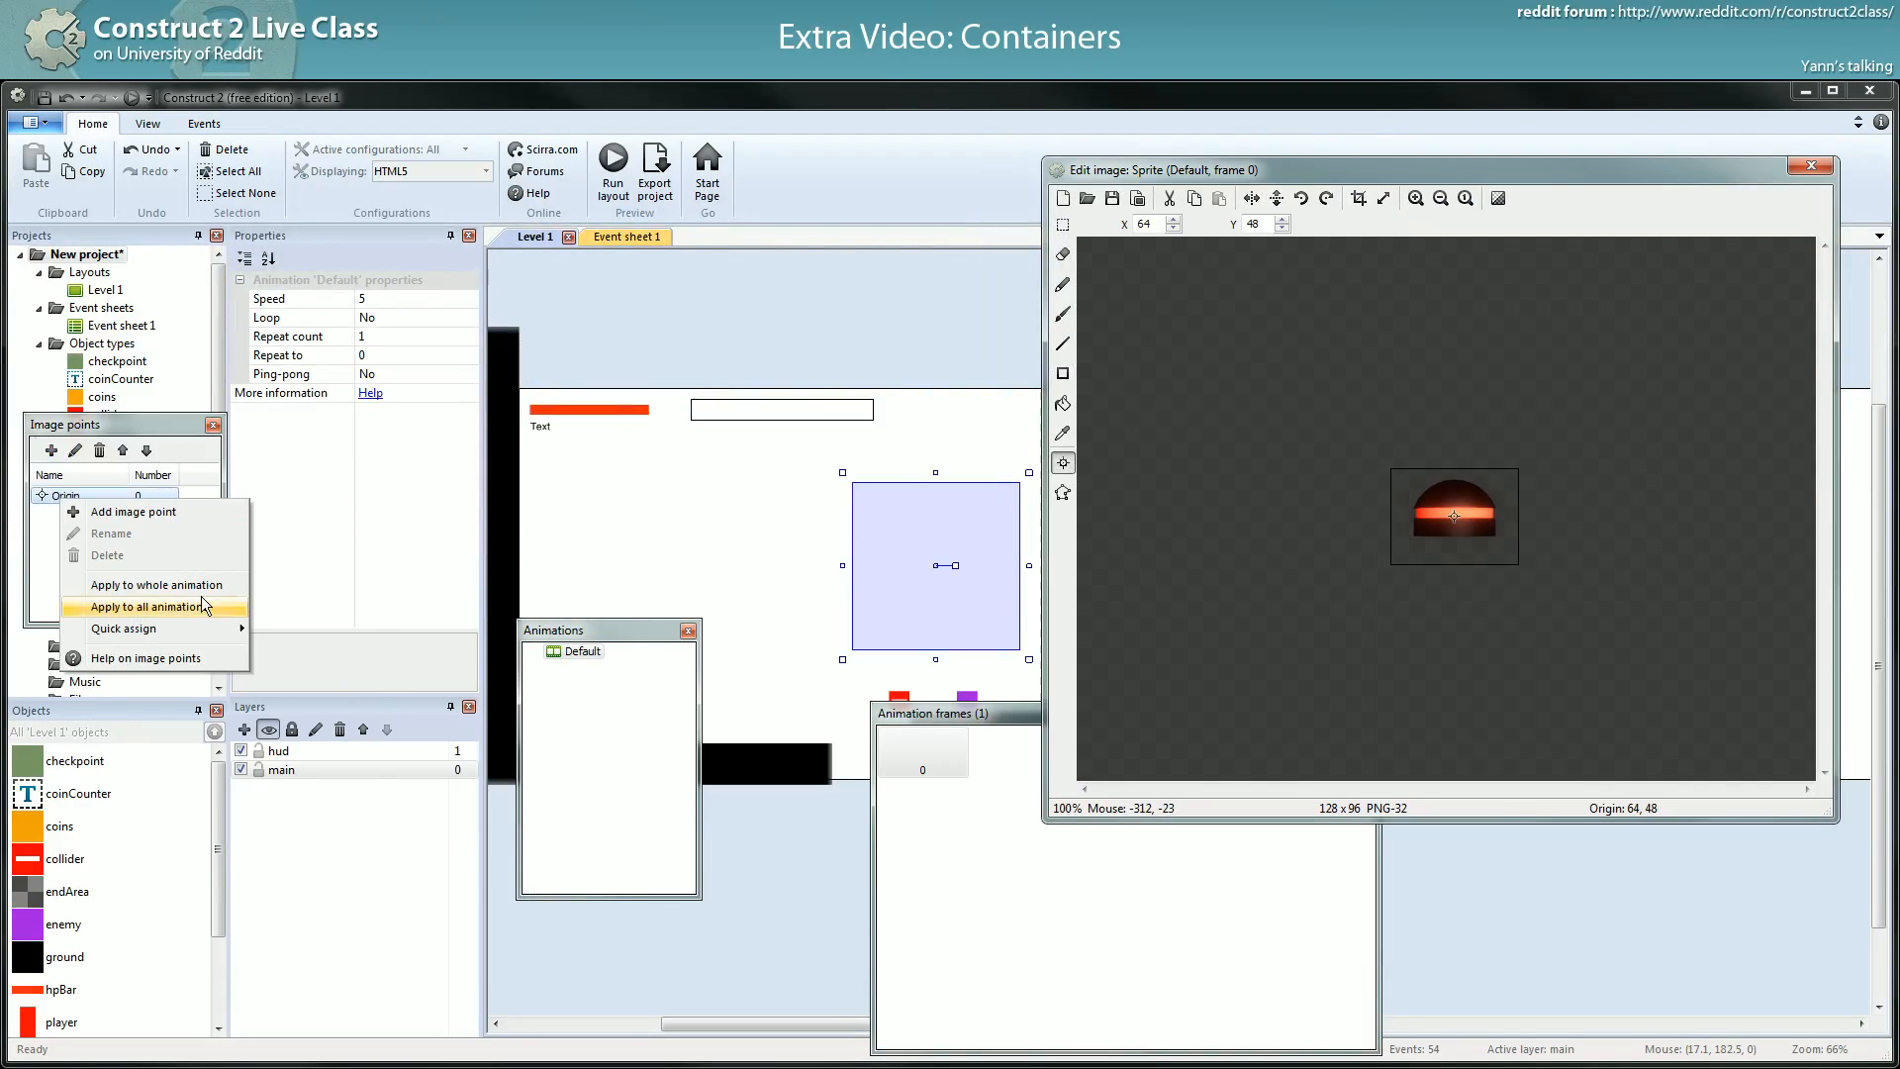
{"action": "mouse_move", "coordinate": [149, 629]}
{"action": "left_click", "coordinate": [310, 801]}
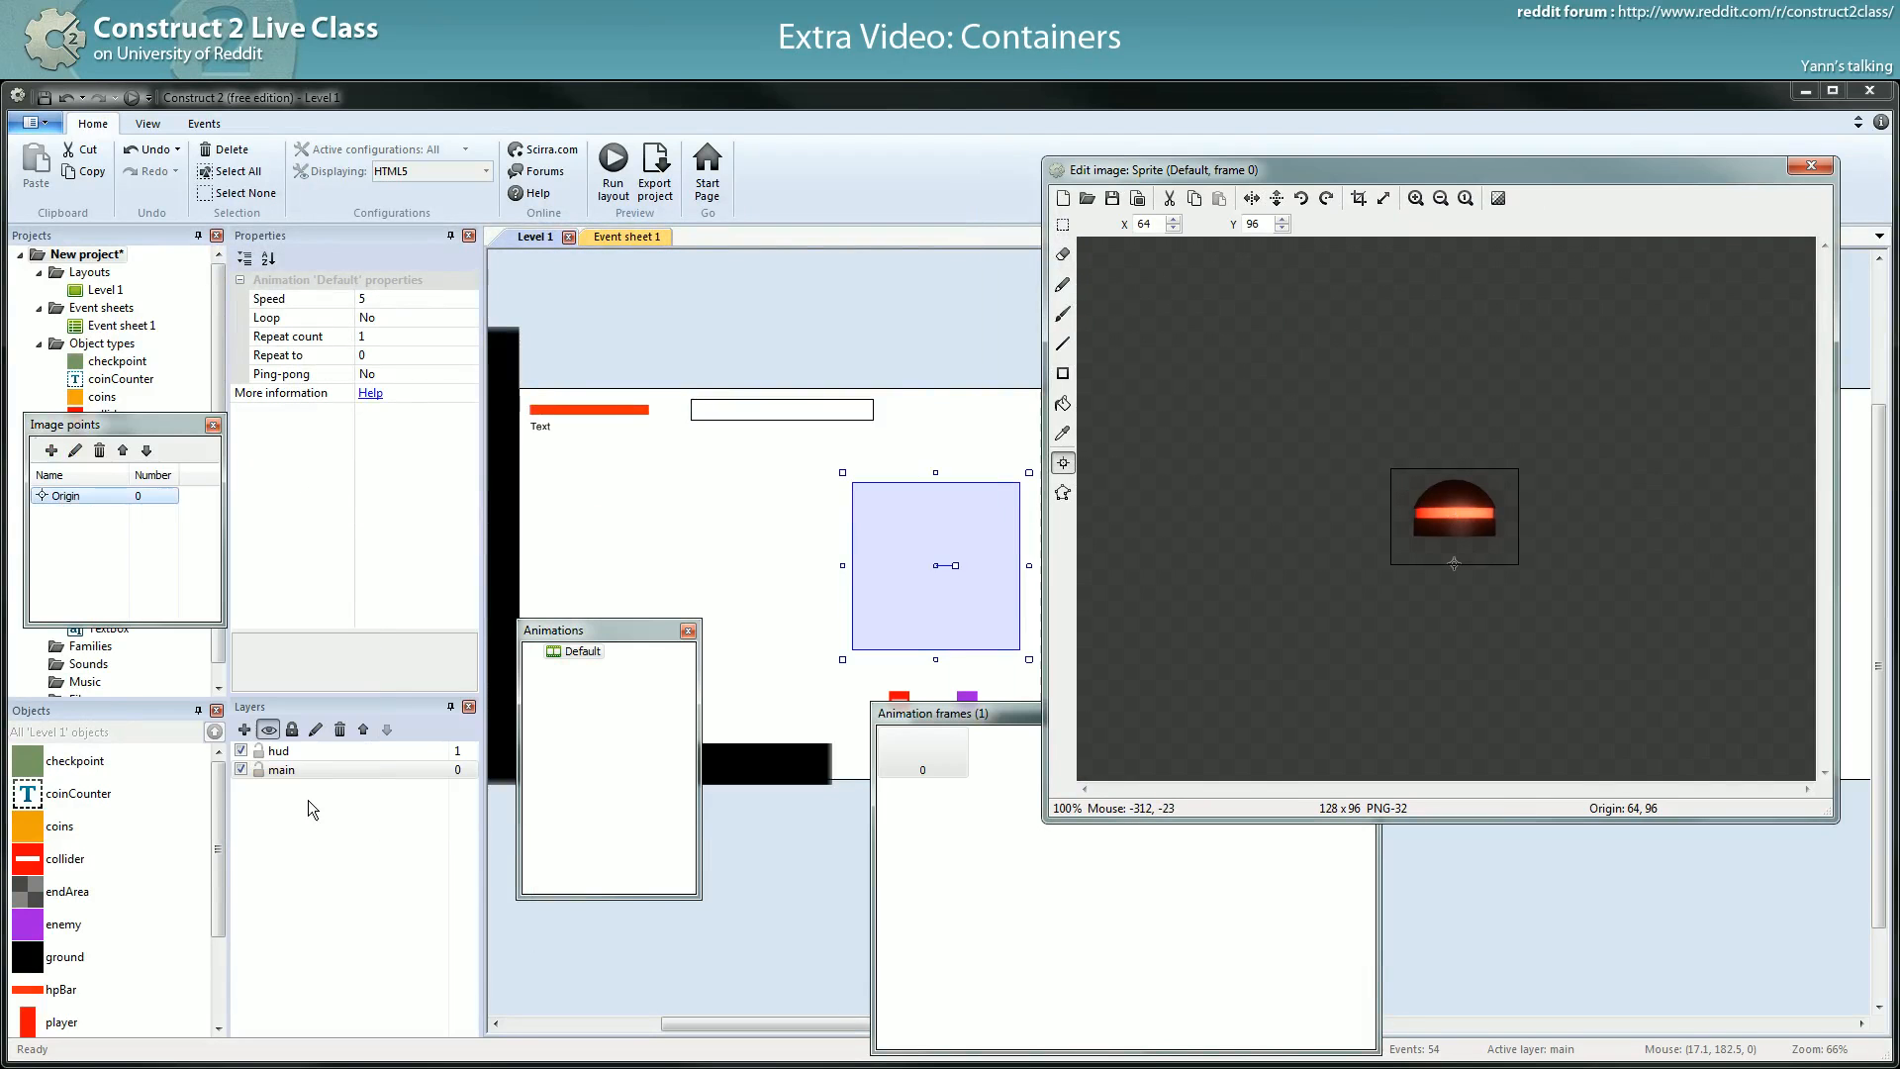
{"action": "left_click", "coordinate": [1812, 166]}
- Place the robot sprite over the purple enemy at 688, 496 and scale it down proportionally to about 52 × 39
{"action": "left_click_drag", "start_coordinate": [965, 572], "coordinate": [997, 713]}
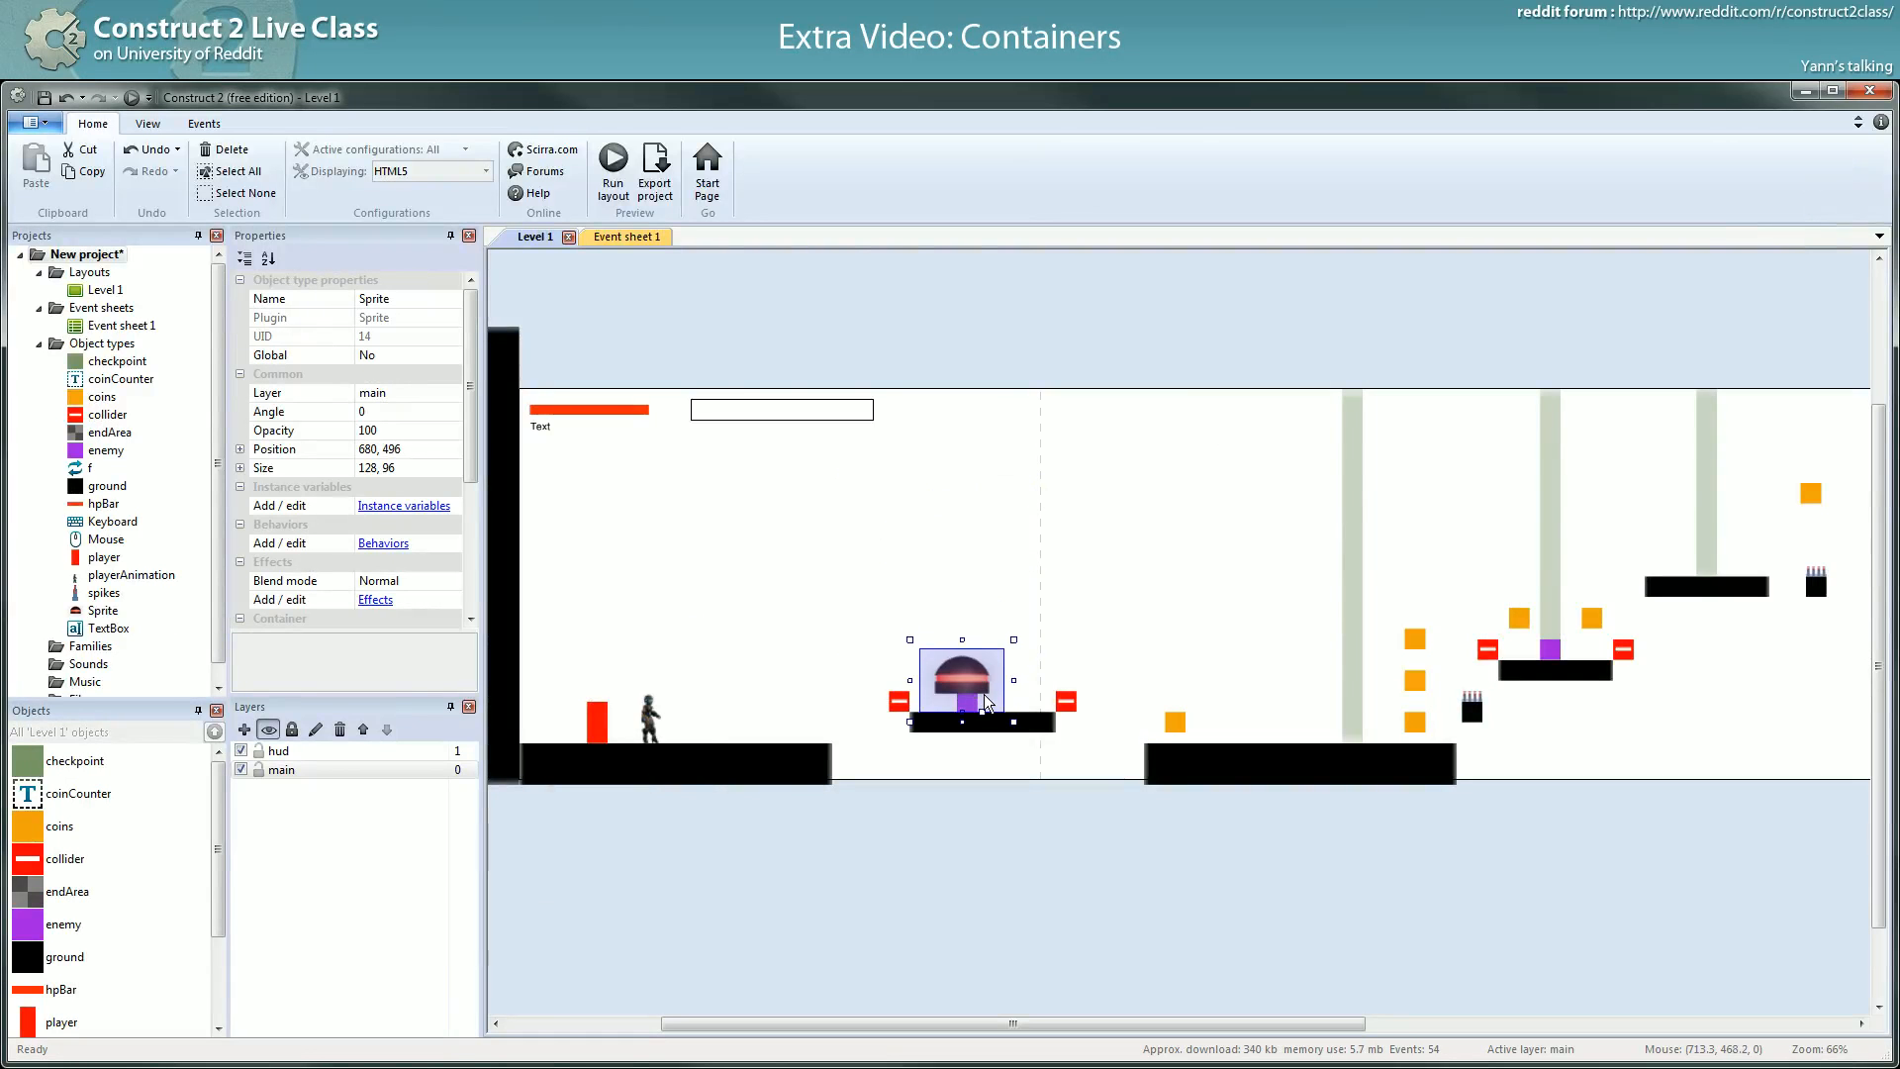
{"action": "scroll", "coordinate": [1000, 711], "scroll_direction": "up", "scroll_amount": 10, "text": "ctrl"}
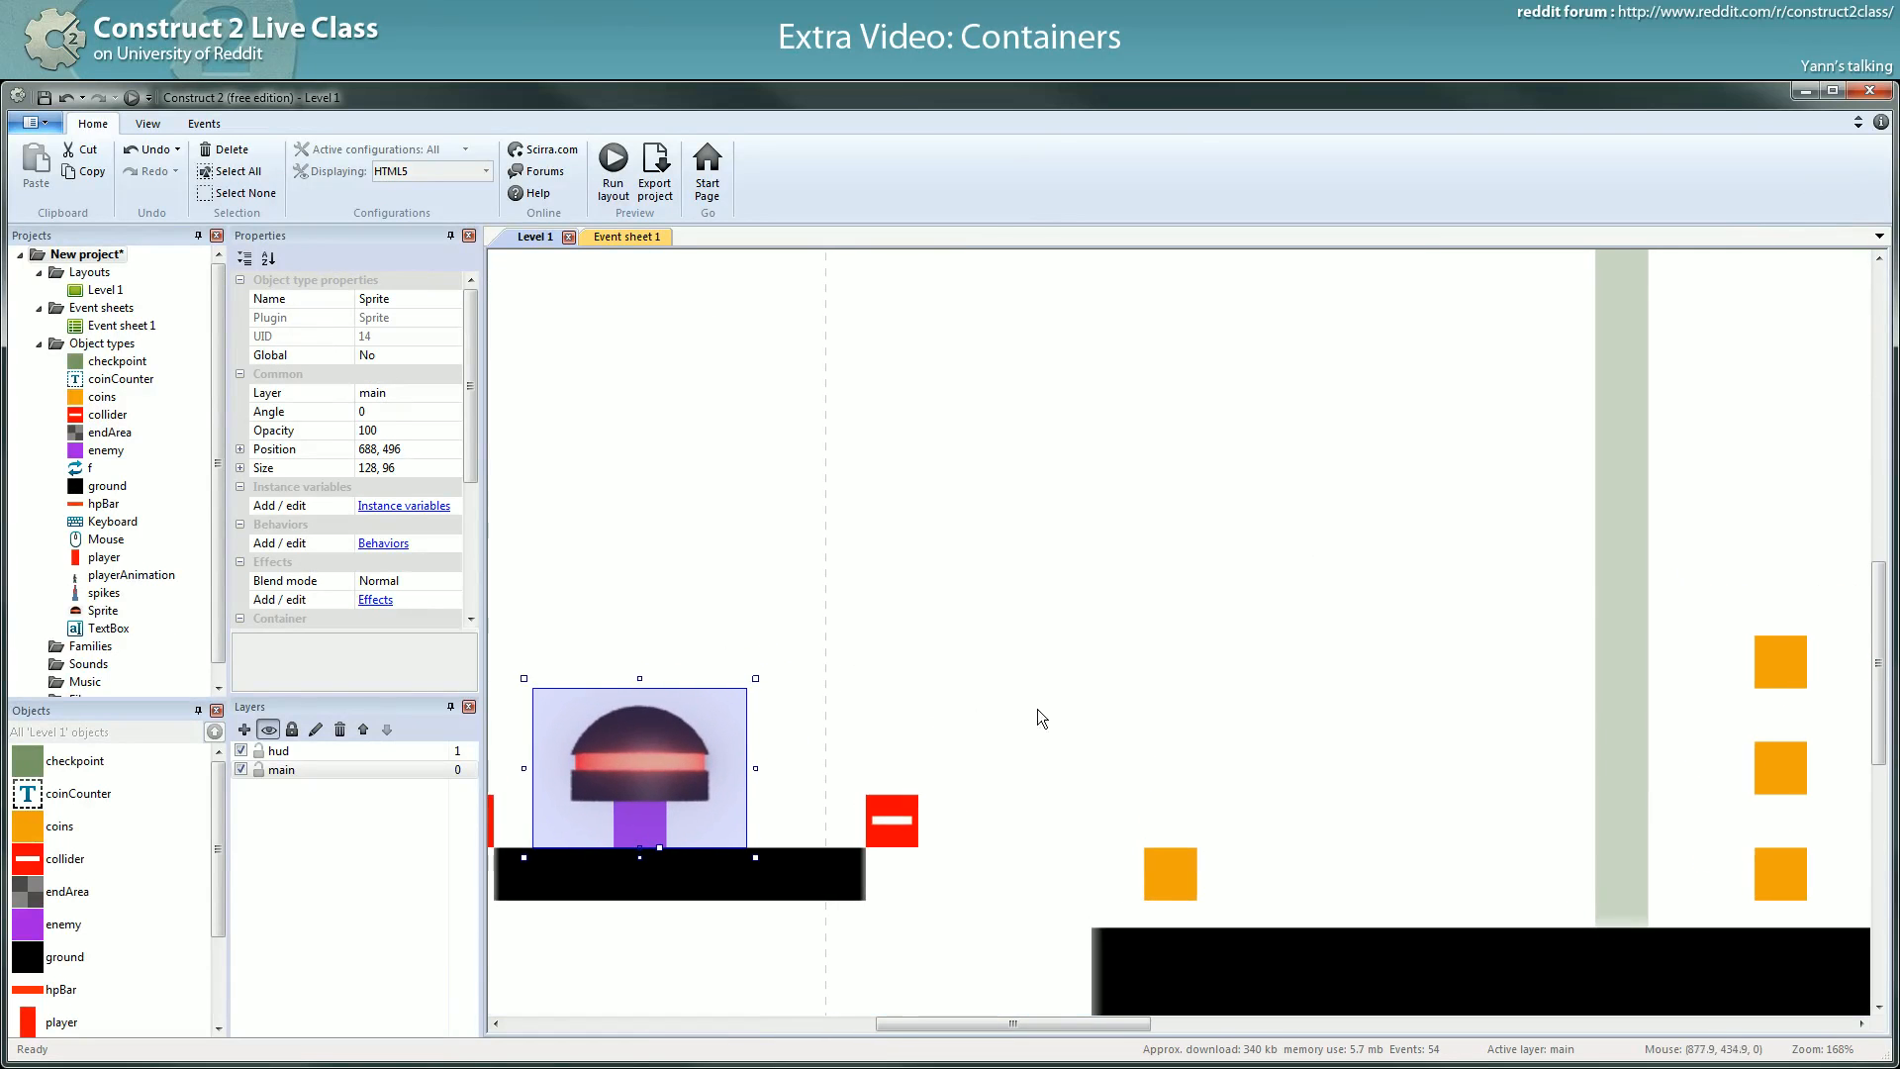
{"action": "scroll", "coordinate": [794, 836], "scroll_direction": "up", "scroll_amount": 3, "text": "ctrl"}
{"action": "scroll", "coordinate": [899, 697], "scroll_direction": "down", "scroll_amount": 4, "text": "ctrl"}
{"action": "scroll", "coordinate": [899, 697], "scroll_direction": "down", "scroll_amount": 1, "text": "ctrl"}
{"action": "left_click_drag", "start_coordinate": [993, 1027], "coordinate": [956, 987]}
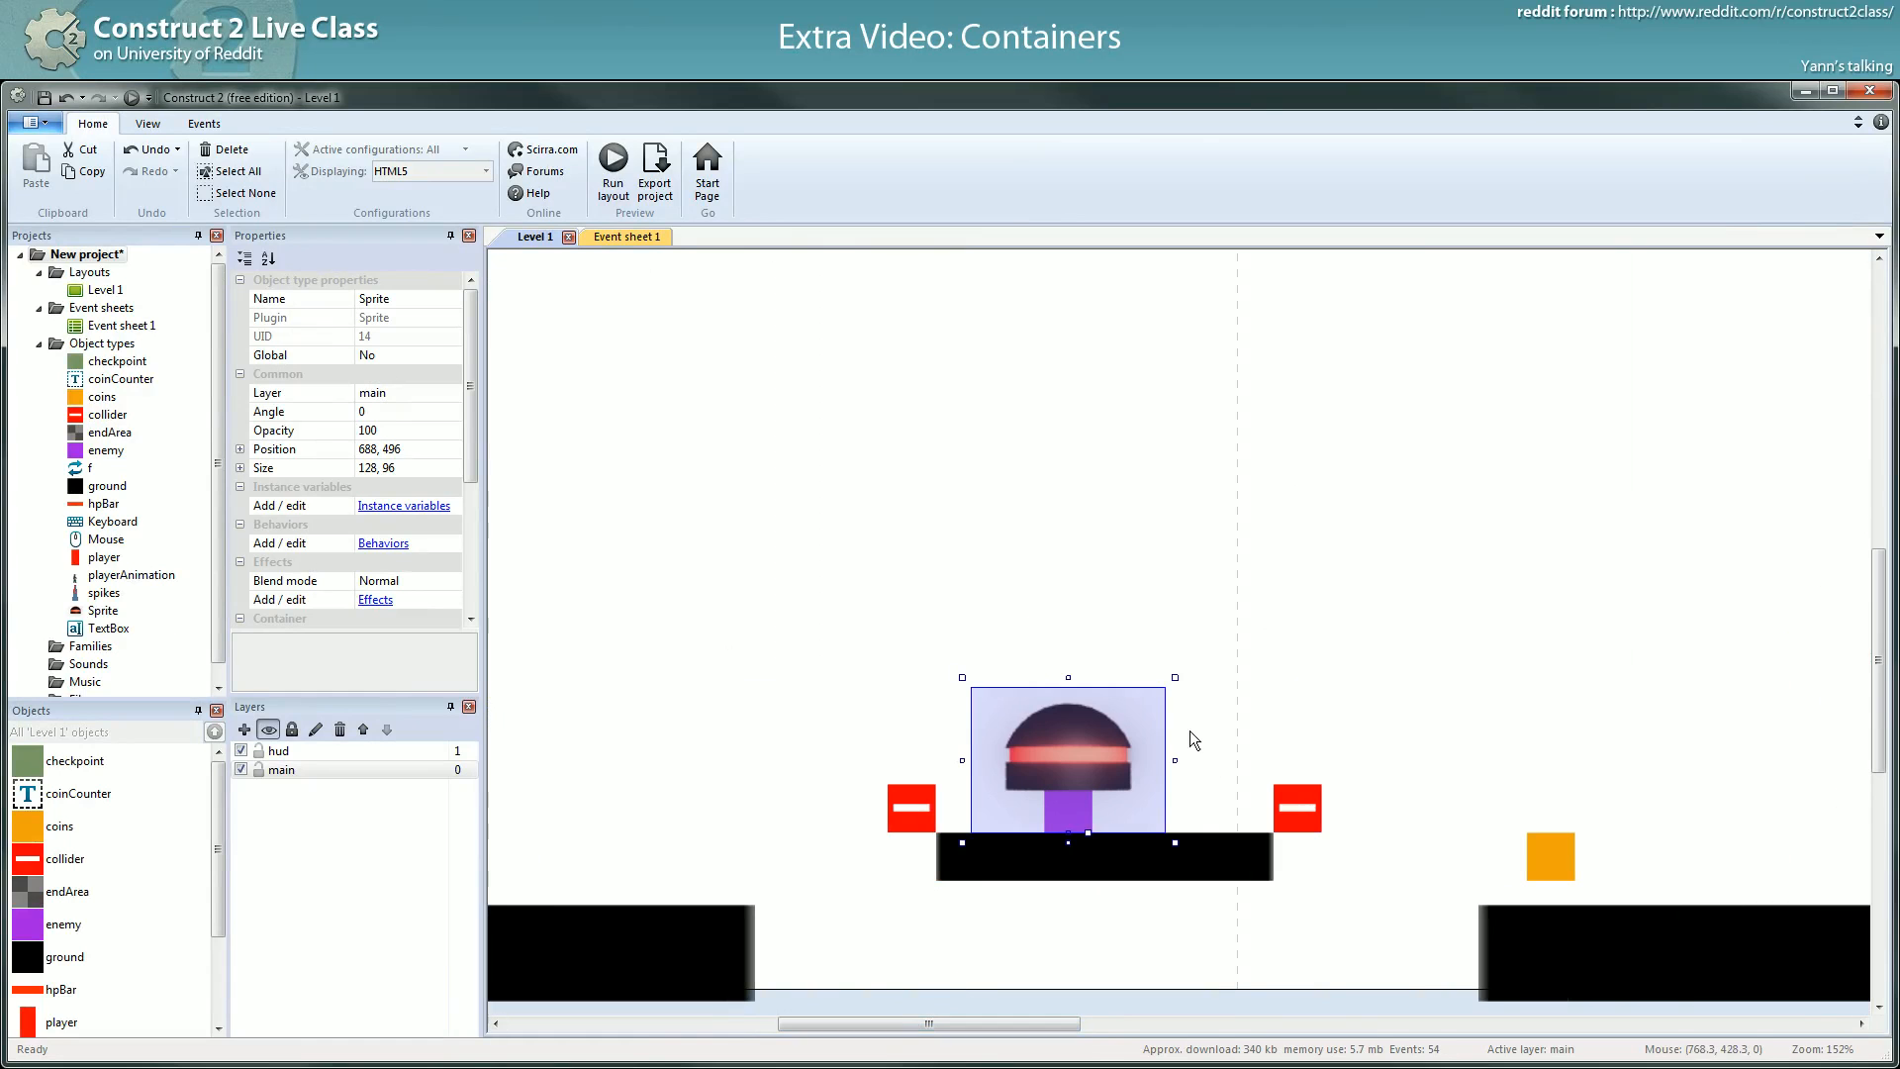
{"action": "left_click_drag", "start_coordinate": [1178, 677], "coordinate": [1093, 764]}
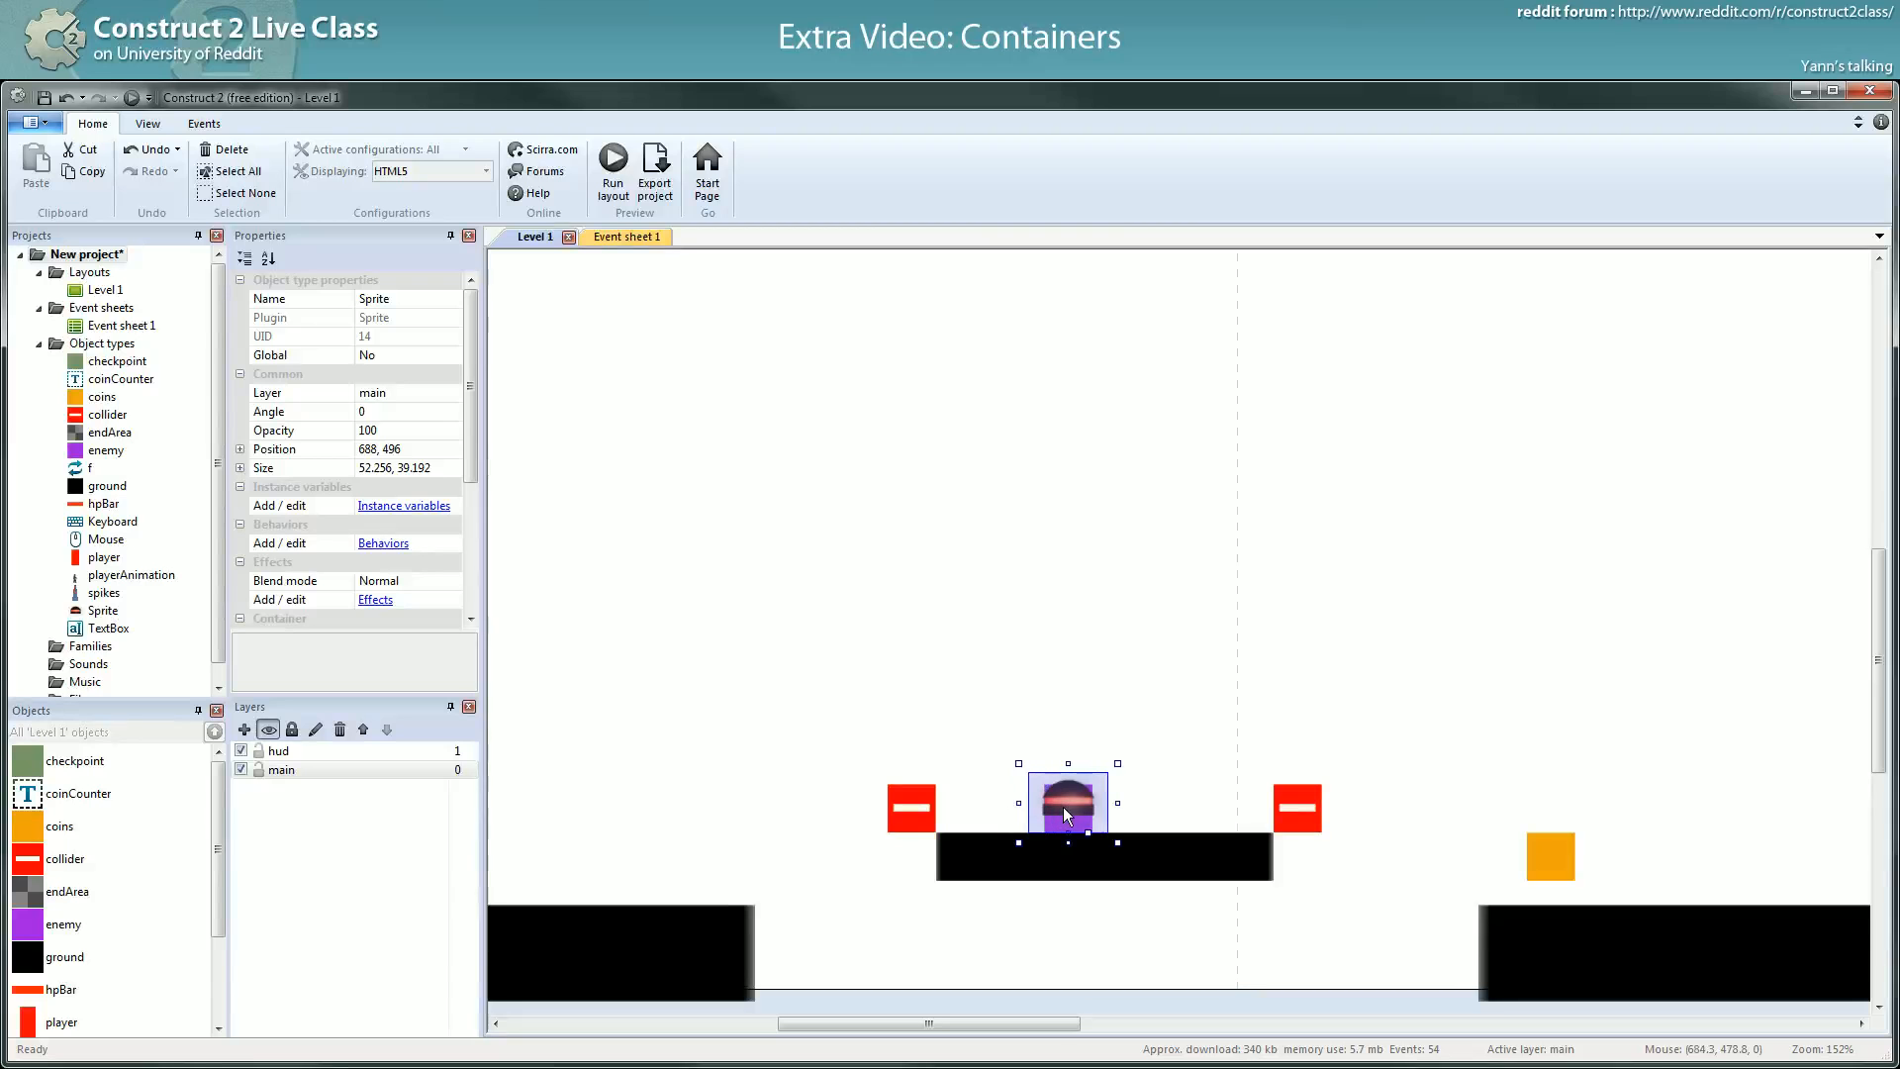
- Reset the robot sprite to its original 1:1 size and scale it down proportionally to about 55 × 42
{"action": "left_click_drag", "start_coordinate": [1117, 763], "coordinate": [1089, 806]}
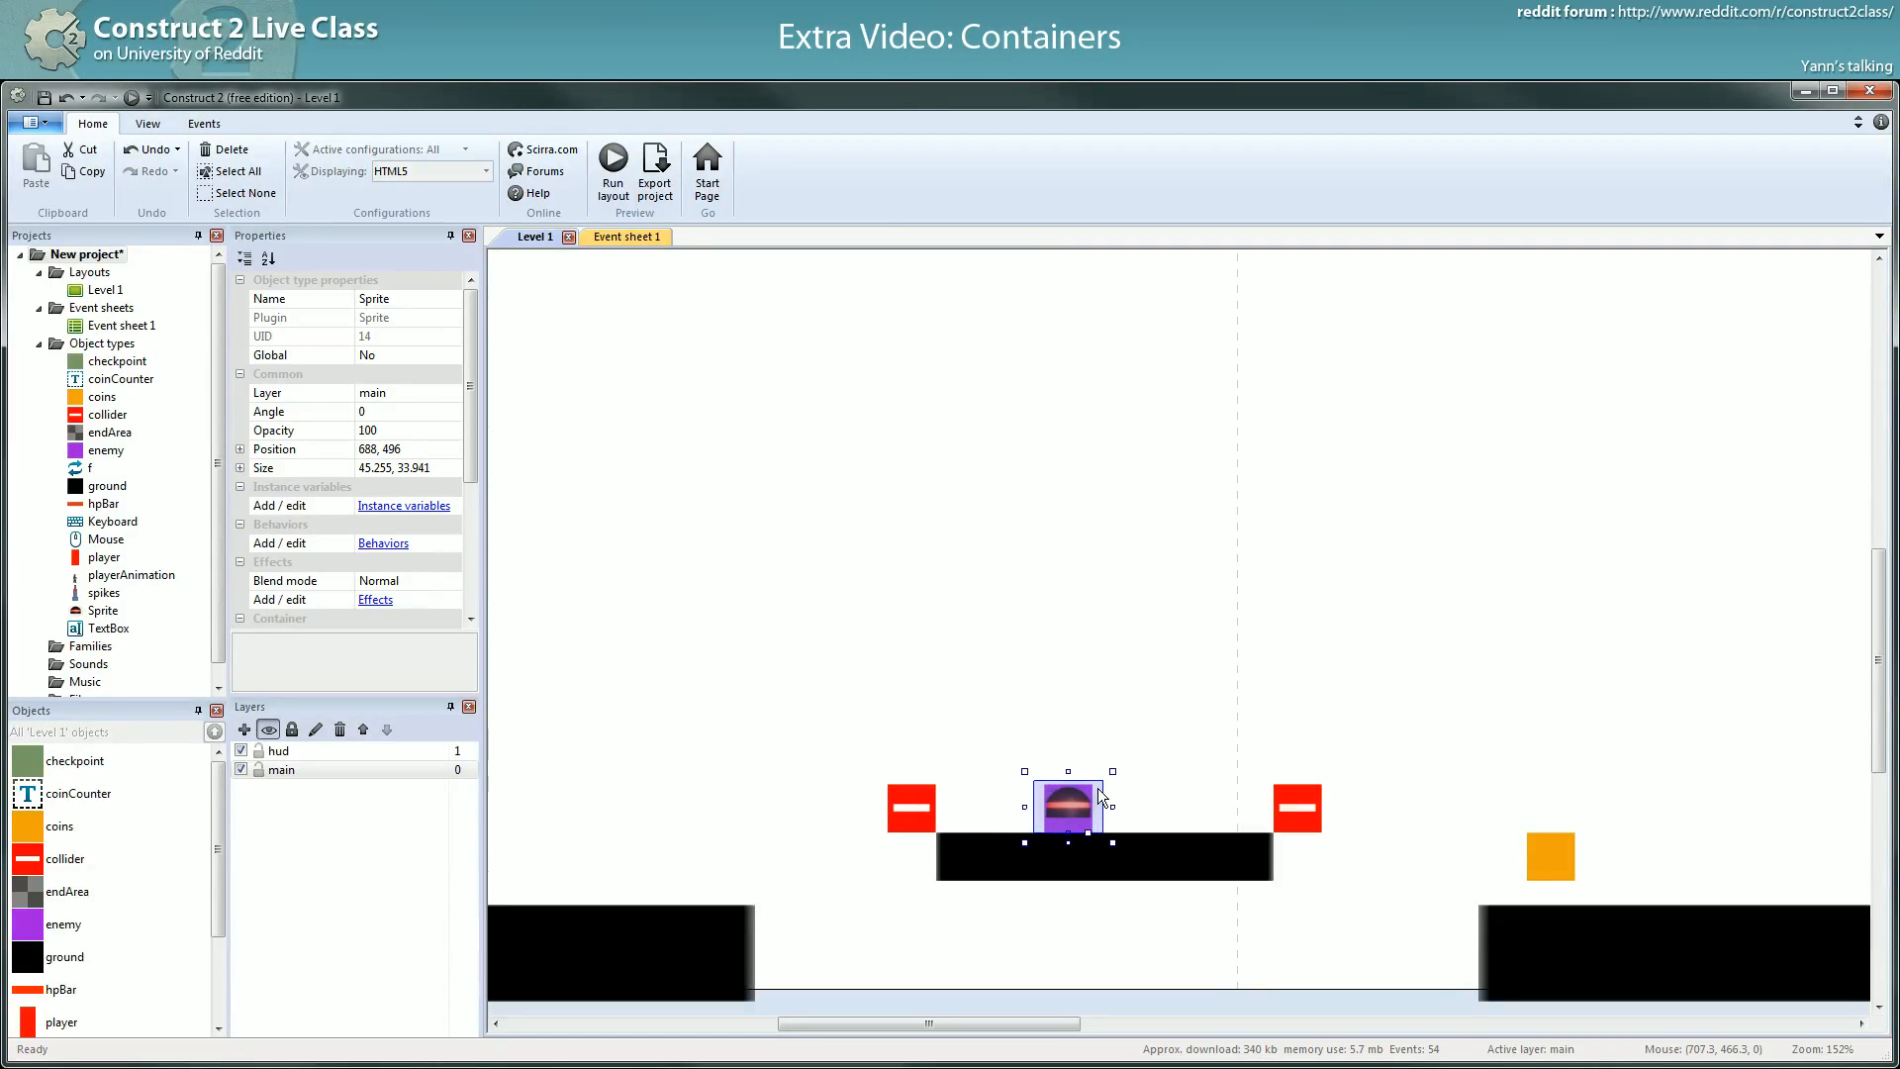
{"action": "scroll", "coordinate": [471, 430], "scroll_direction": "down", "scroll_amount": 3}
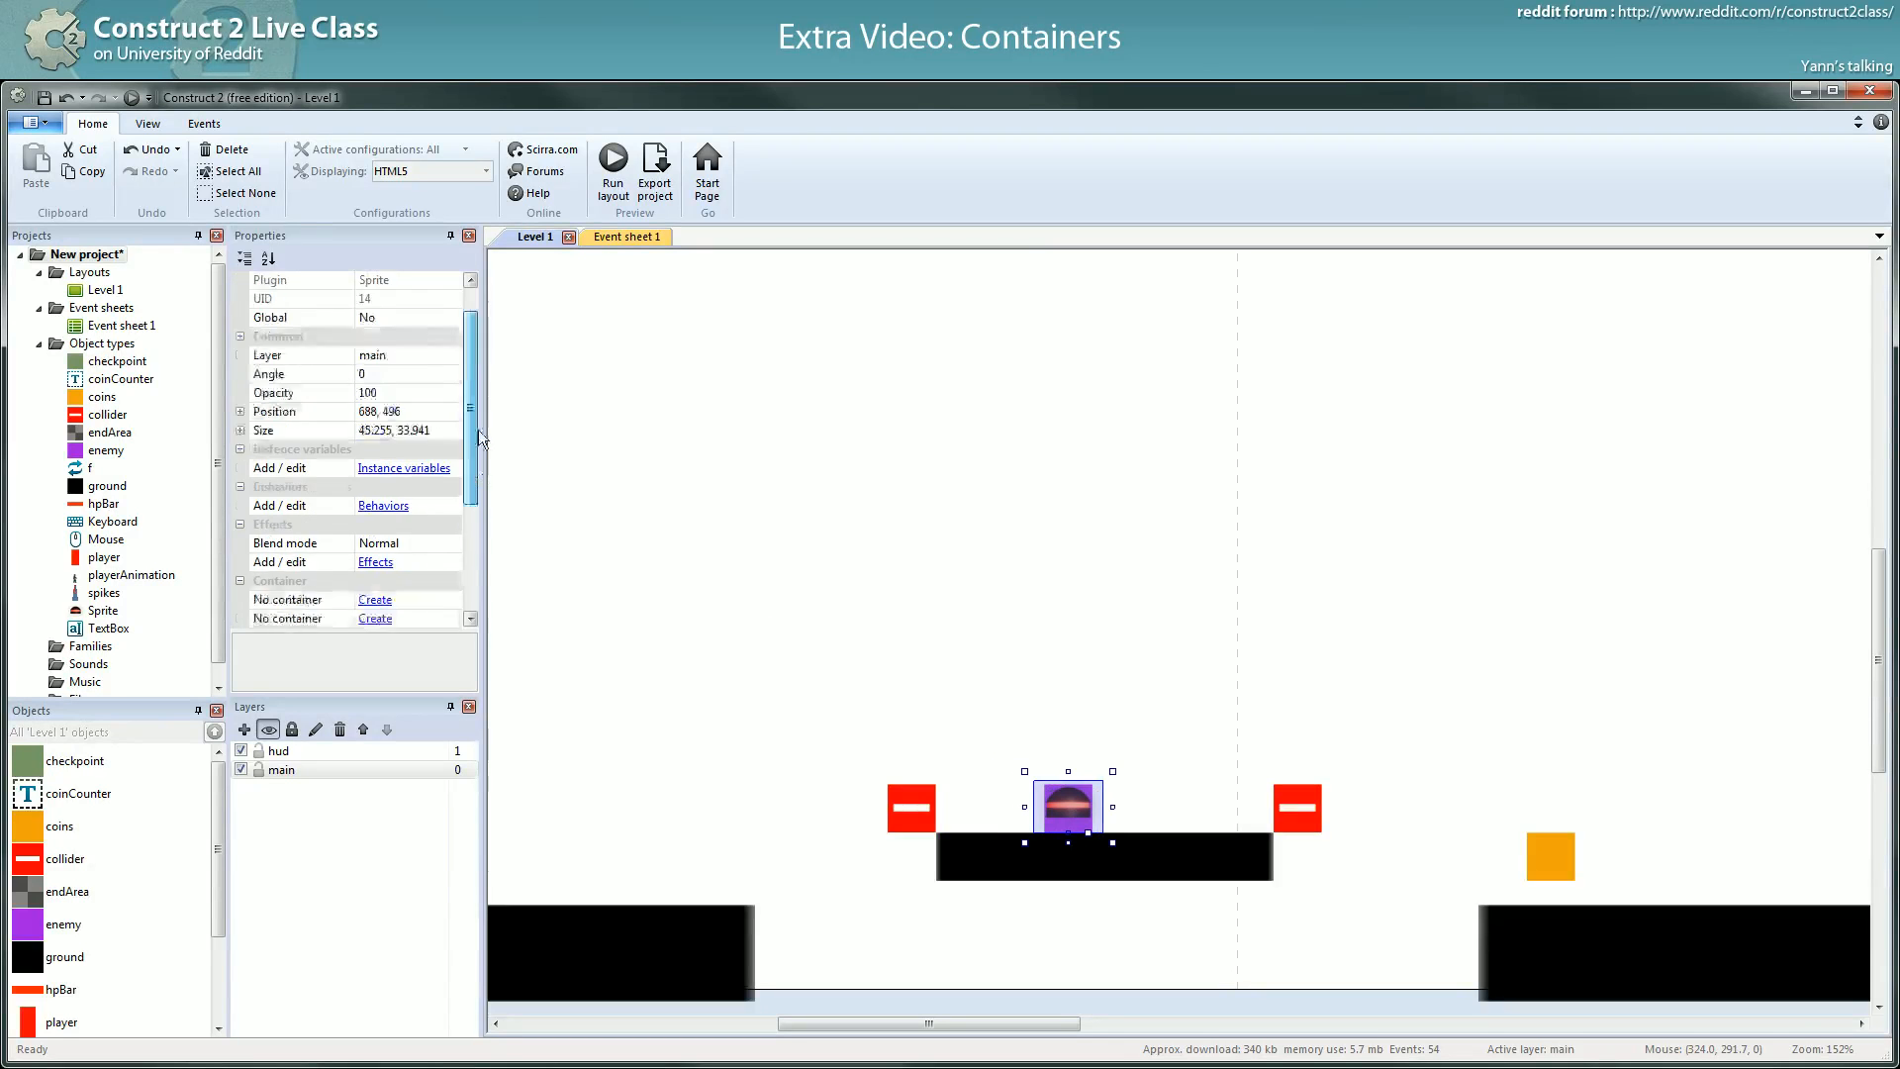
{"action": "scroll", "coordinate": [483, 500], "scroll_direction": "down", "scroll_amount": 1}
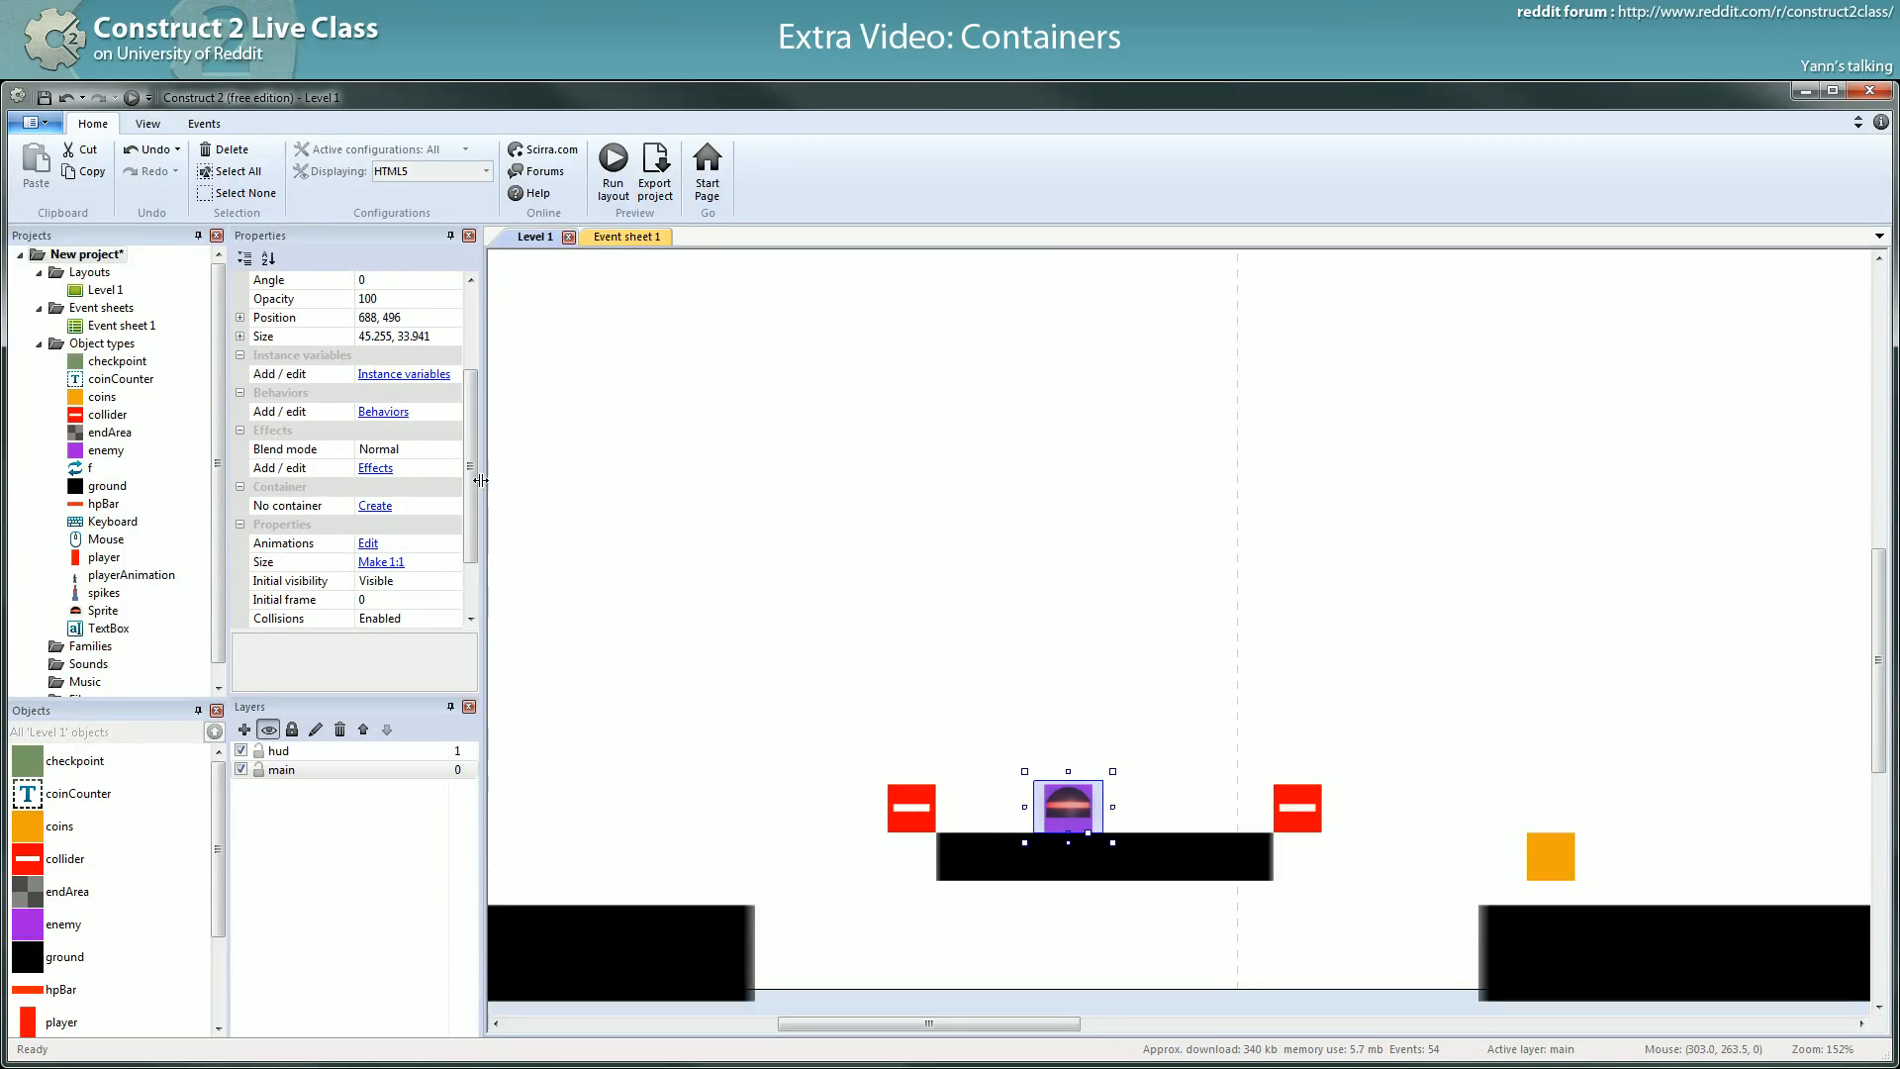
{"action": "left_click", "coordinate": [382, 525]}
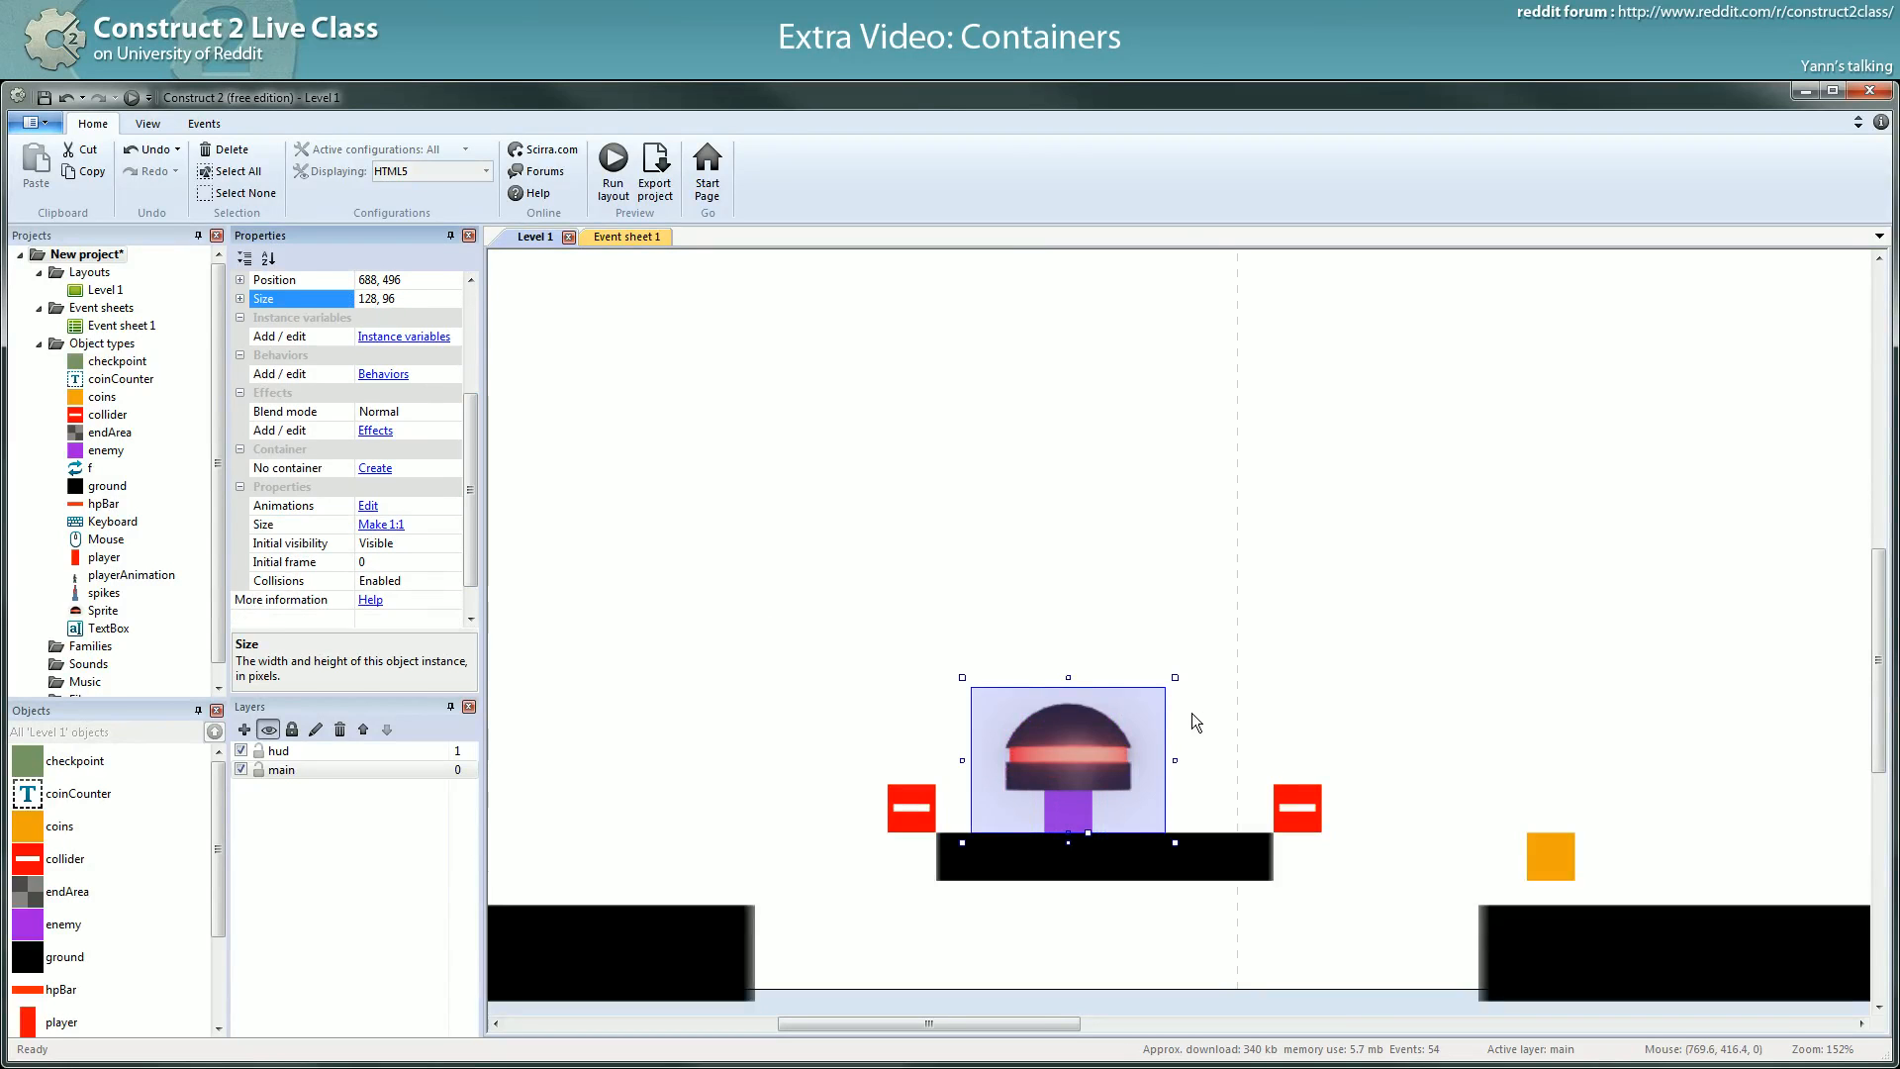
{"action": "left_click_drag", "start_coordinate": [1177, 678], "coordinate": [1067, 803]}
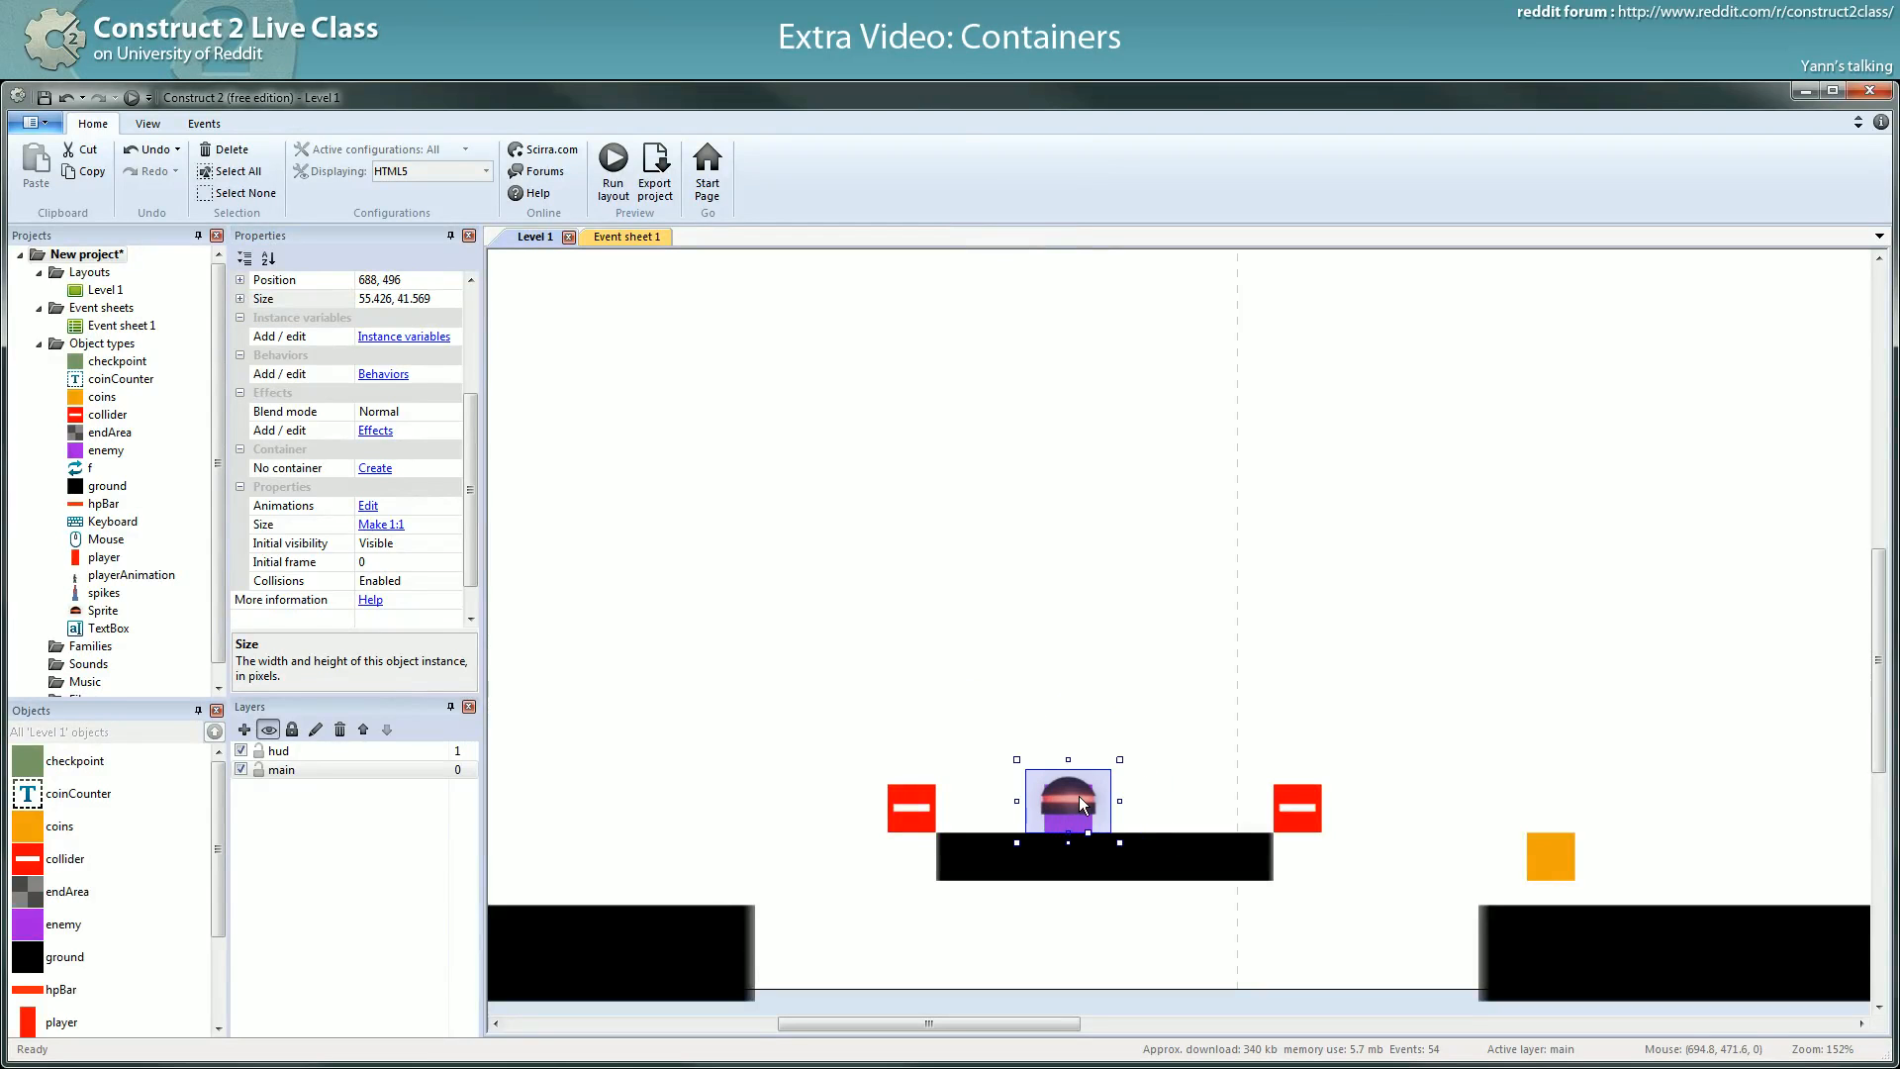
- Enlarge the purple enemy behind the robot sprite to 56 × 48
{"action": "left_click", "coordinate": [1071, 810]}
{"action": "mouse_move", "coordinate": [1102, 776]}
{"action": "left_mouse_down"}
{"action": "mouse_move", "coordinate": [1135, 762]}
{"action": "mouse_move", "coordinate": [1109, 787]}
{"action": "left_mouse_up"}
{"action": "left_click_drag", "start_coordinate": [1079, 691], "coordinate": [1077, 803]}
{"action": "left_click", "coordinate": [1091, 769]}
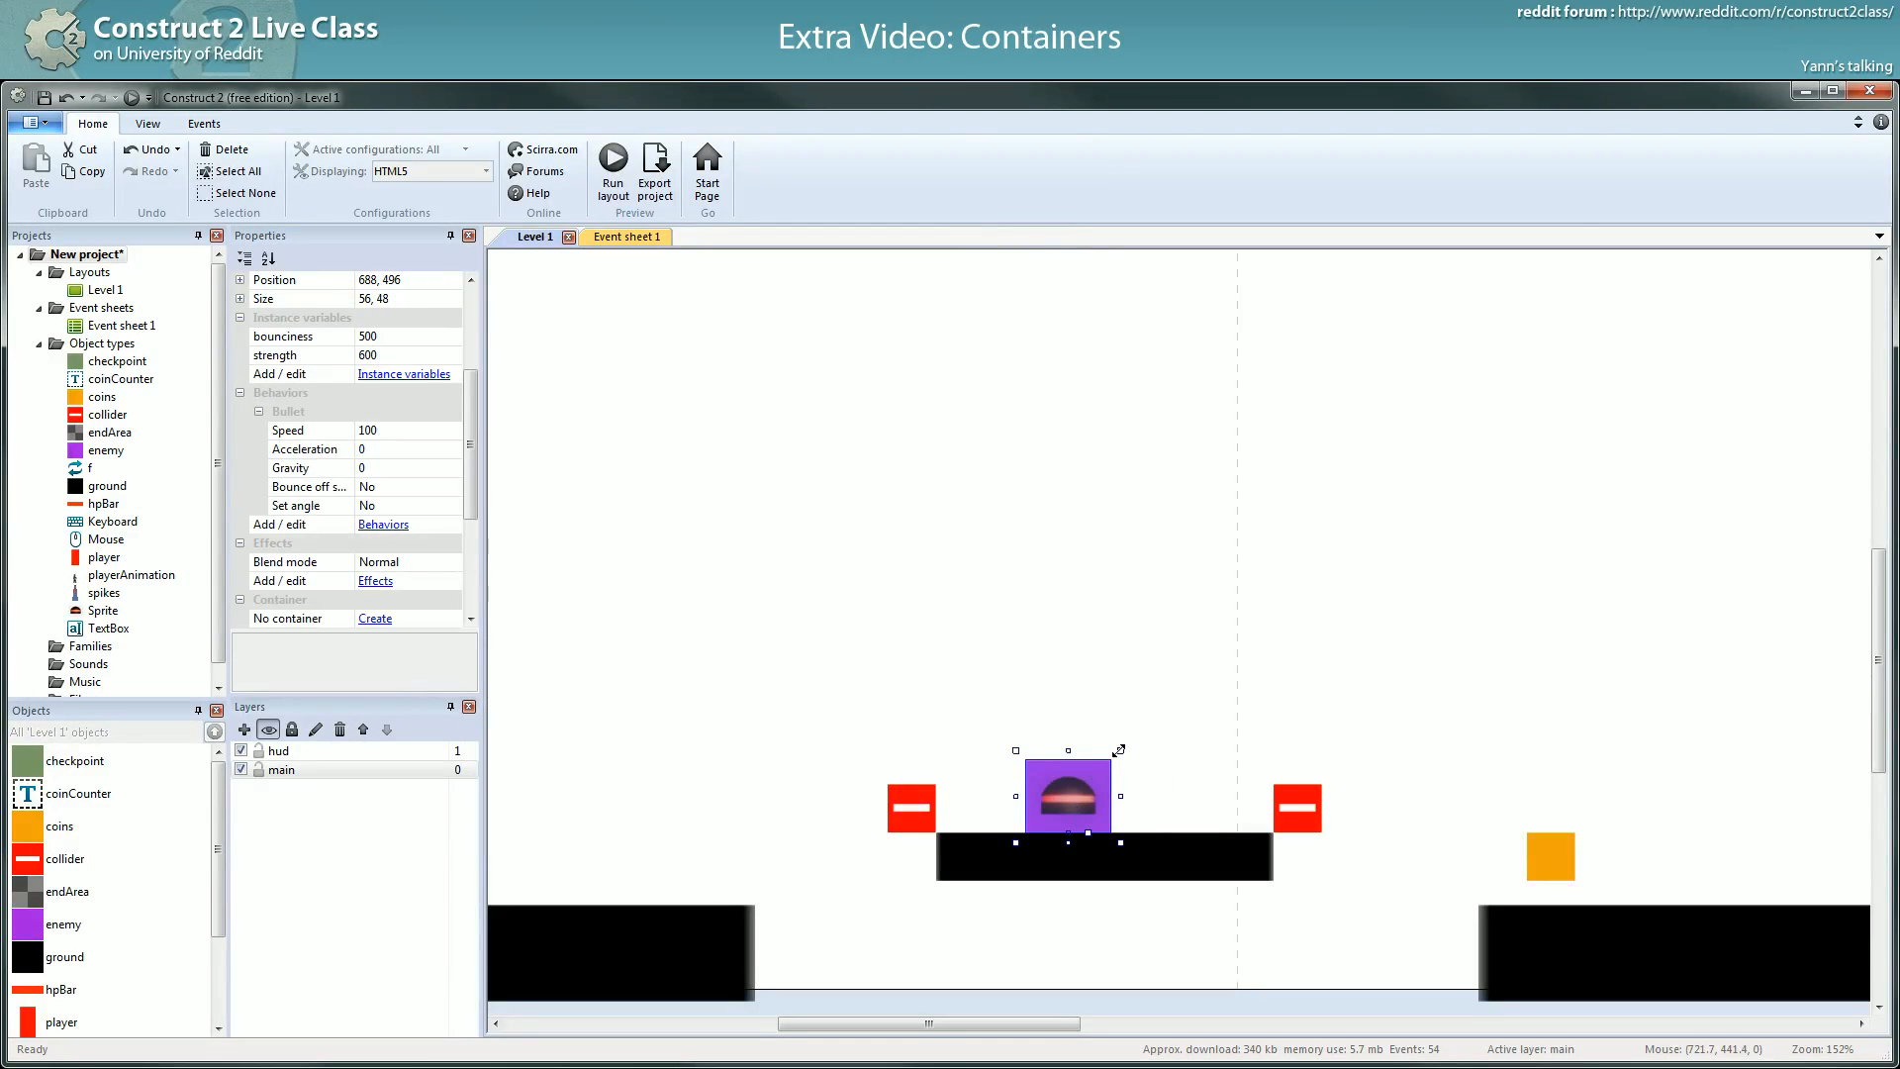
- Resize the robot sprite to 64 × 48 and separate it from the enemy, placing the robot at 656, 496
{"action": "left_click", "coordinate": [1089, 798]}
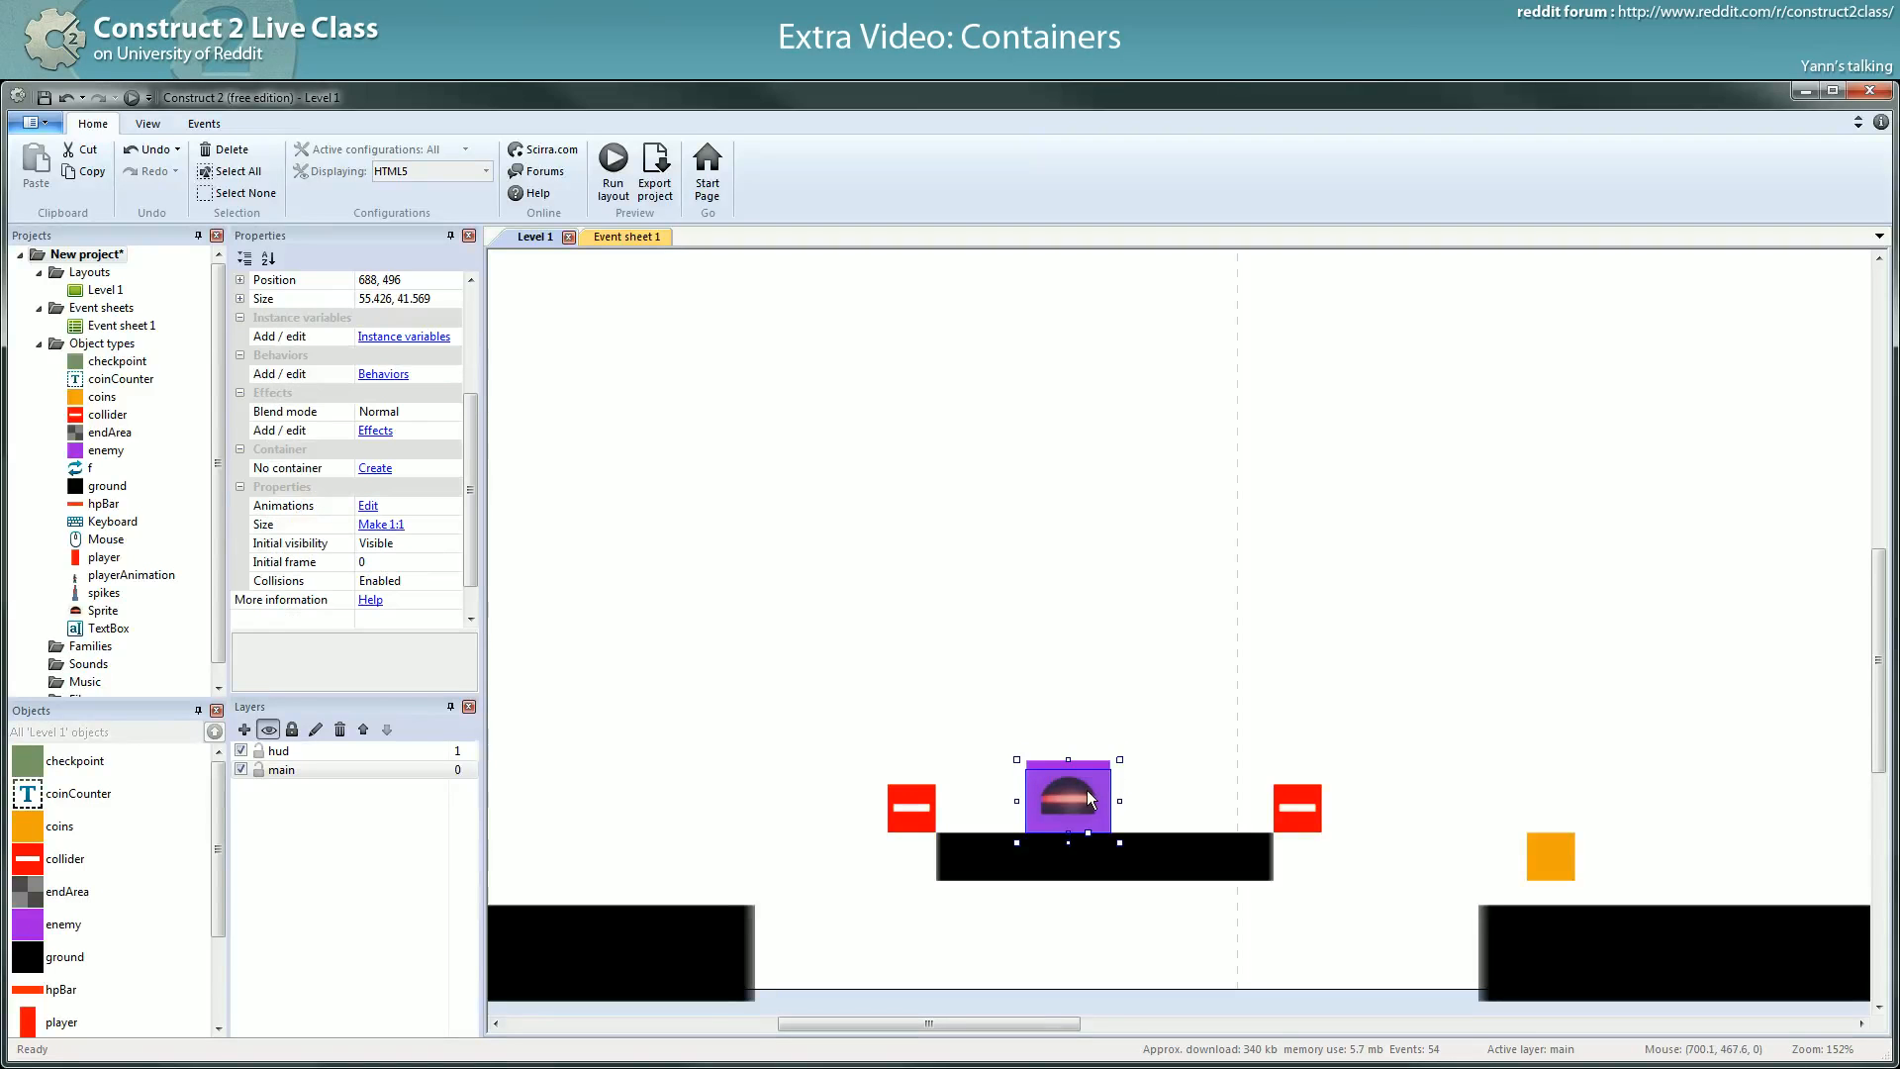
{"action": "mouse_move", "coordinate": [1119, 760]}
{"action": "left_mouse_down"}
{"action": "mouse_move", "coordinate": [1133, 744]}
{"action": "mouse_move", "coordinate": [1035, 794]}
{"action": "mouse_move", "coordinate": [1124, 794]}
{"action": "left_mouse_up"}
{"action": "left_click", "coordinate": [1184, 740]}
{"action": "left_click", "coordinate": [1104, 776]}
{"action": "left_click", "coordinate": [1088, 788]}
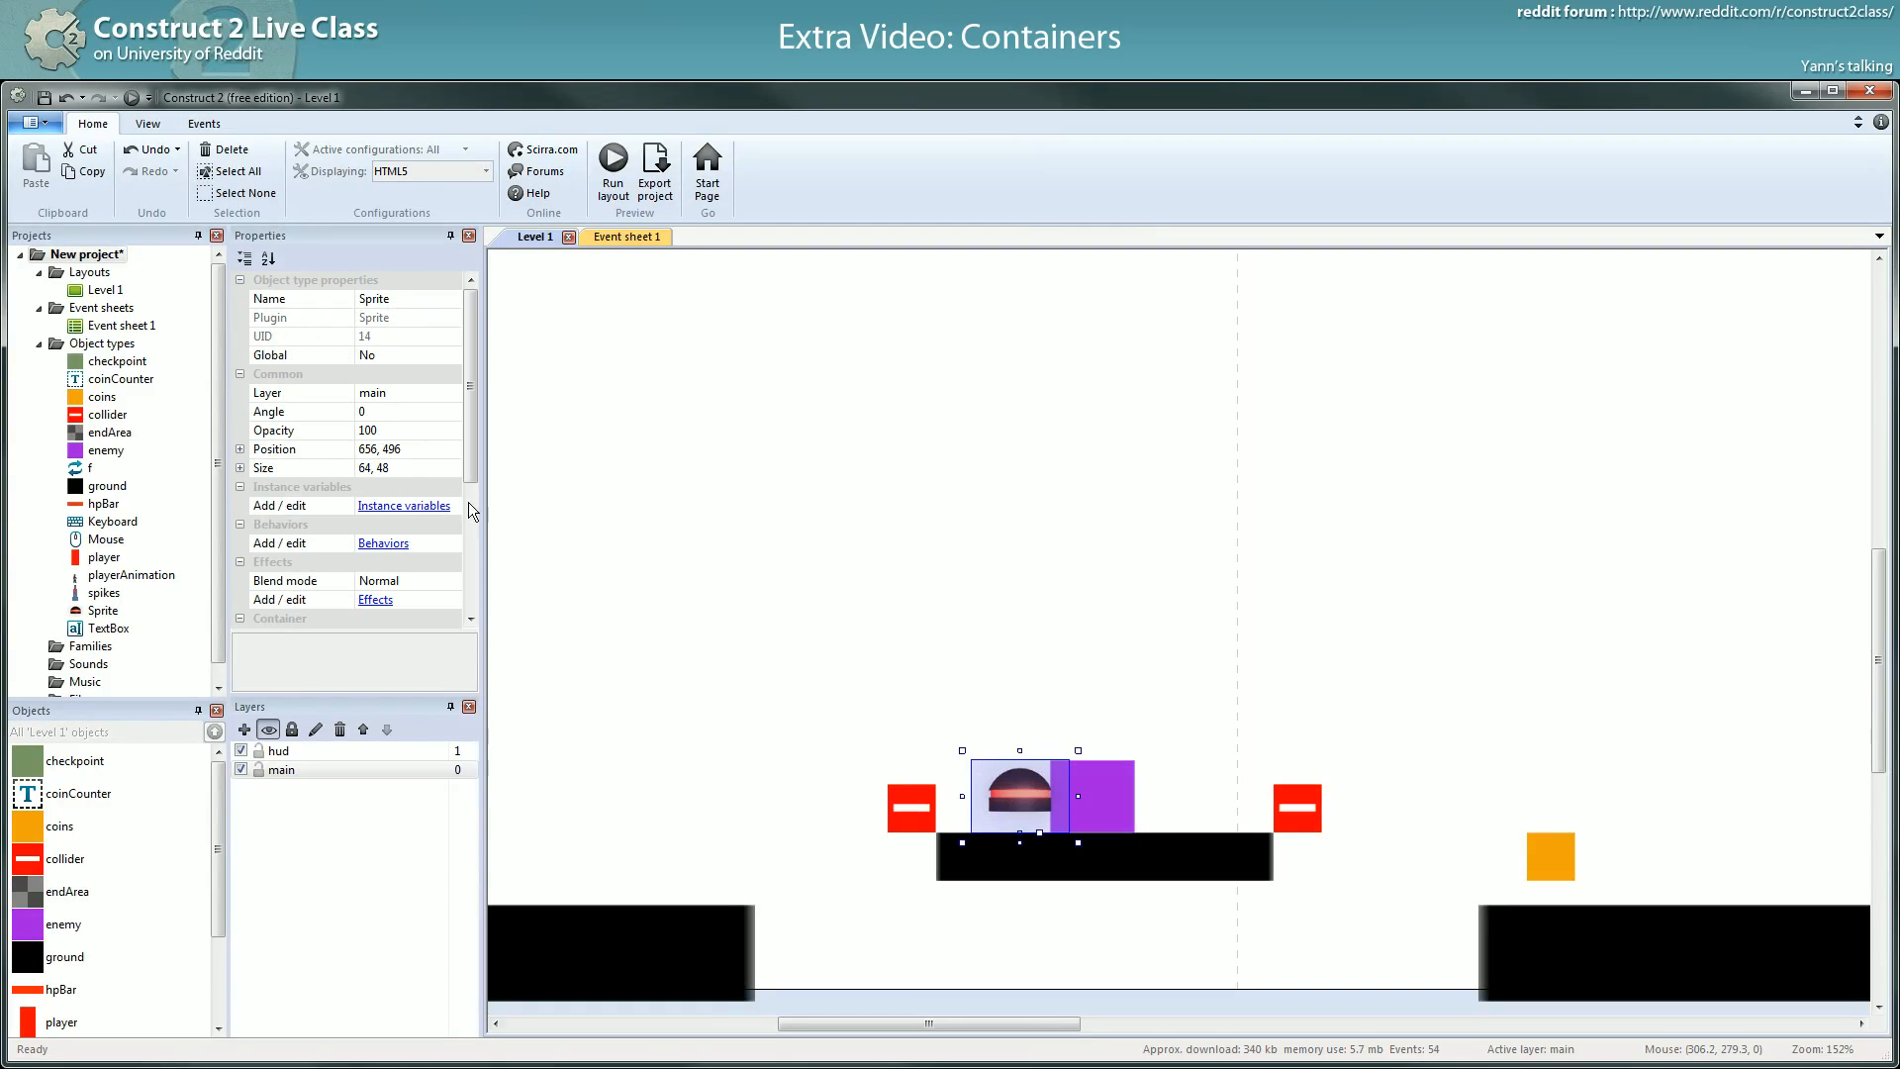
- Try to copy the robot sprite's size value 64, 48 for use on the purple enemy
{"action": "left_click", "coordinate": [411, 446]}
{"action": "right_click", "coordinate": [412, 446]}
{"action": "left_click", "coordinate": [1009, 802]}
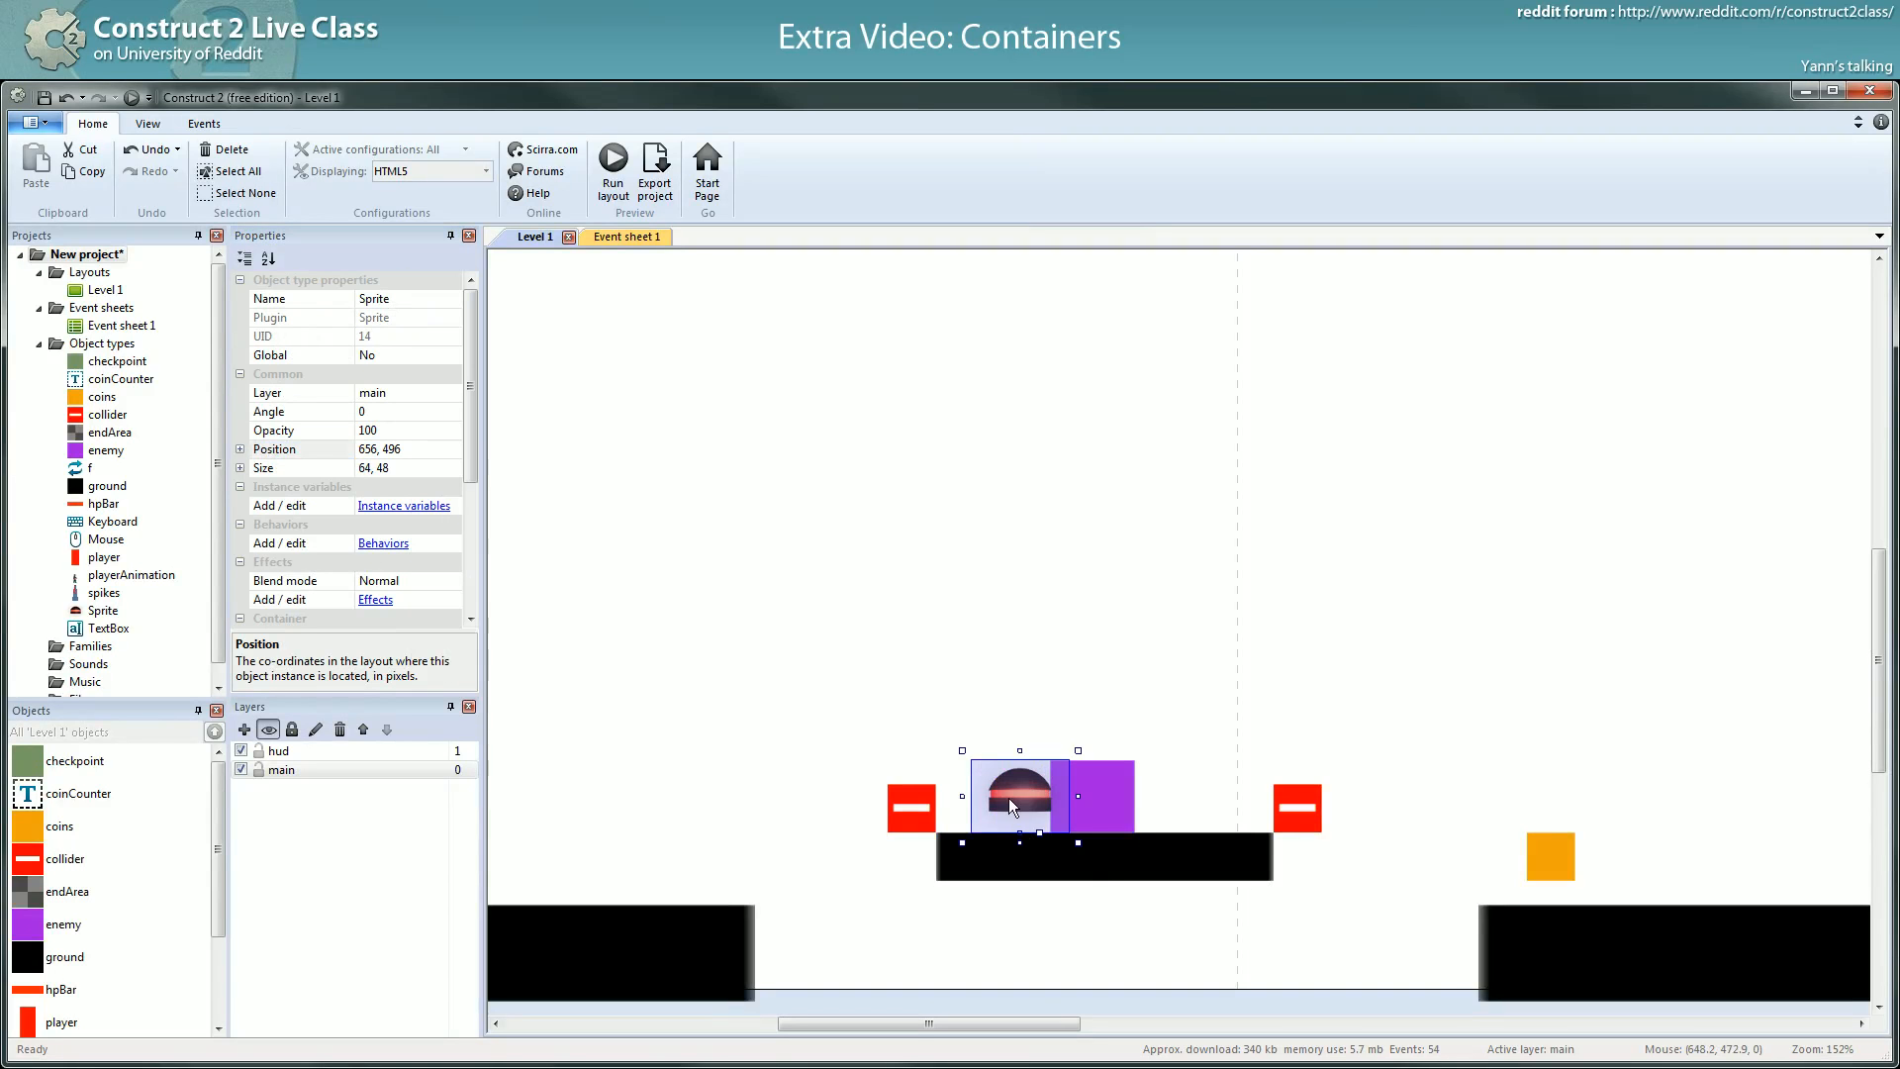
{"action": "left_click", "coordinate": [608, 500]}
{"action": "left_click", "coordinate": [1020, 787]}
{"action": "left_click", "coordinate": [419, 469]}
{"action": "right_click", "coordinate": [419, 469]}
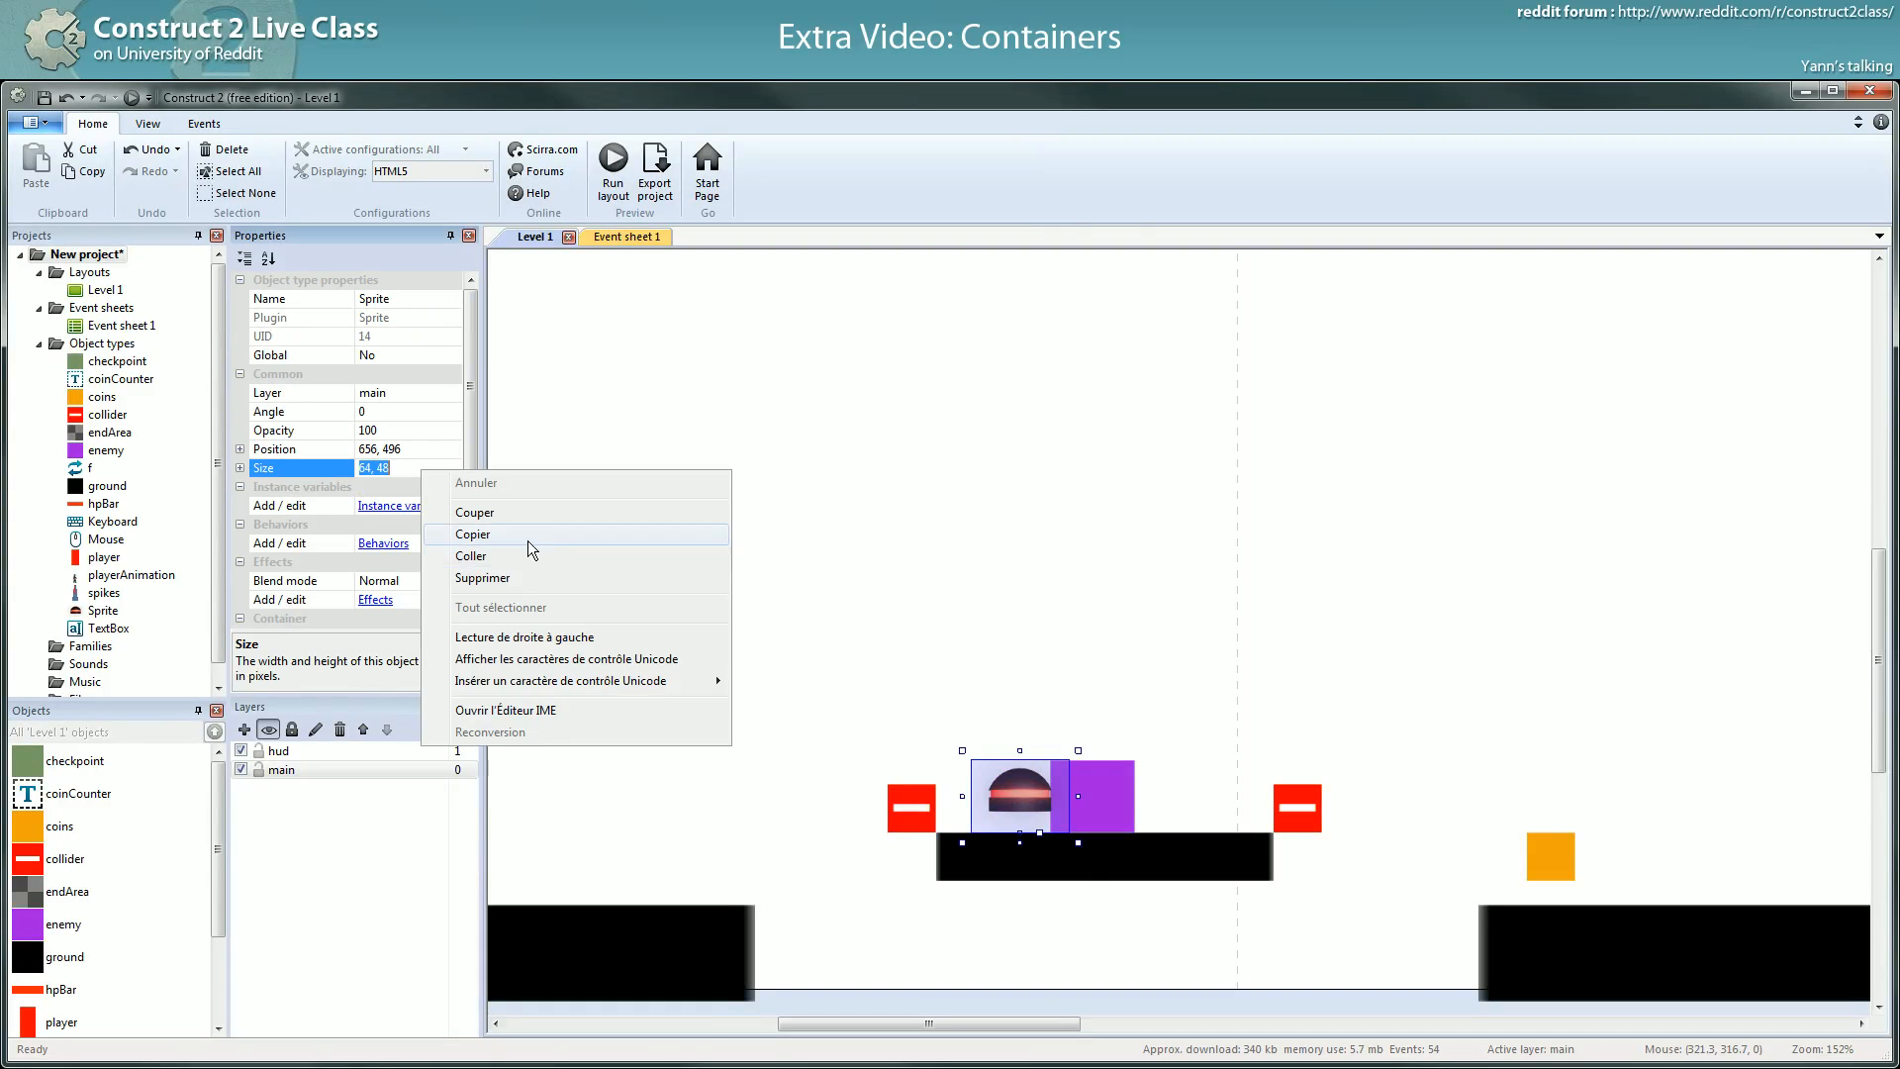
{"action": "left_click", "coordinate": [527, 540]}
{"action": "left_click", "coordinate": [1089, 782]}
{"action": "left_click", "coordinate": [412, 469]}
{"action": "right_click", "coordinate": [412, 469]}
{"action": "left_click", "coordinate": [483, 535]}
- Copy the robot sprite object and try to edit the purple enemy's size
{"action": "left_click", "coordinate": [1030, 817]}
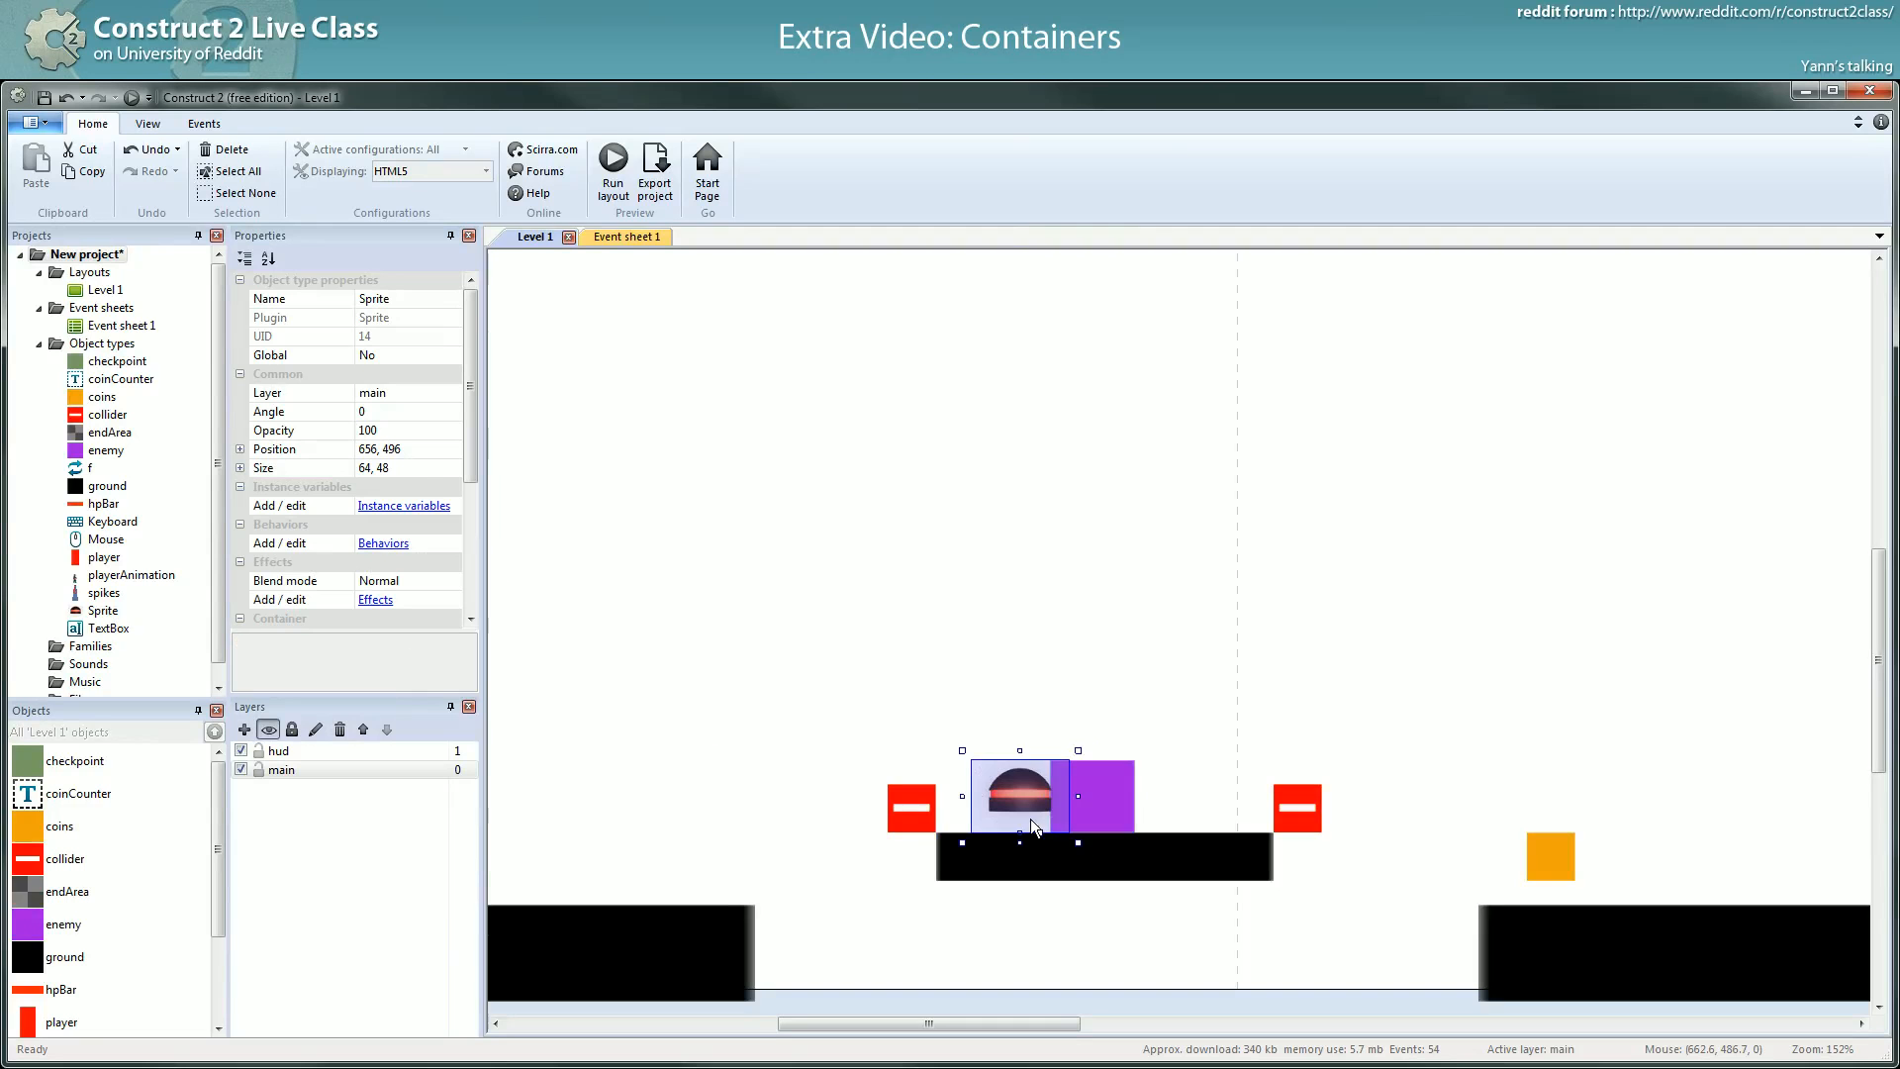
{"action": "right_click", "coordinate": [1031, 818]}
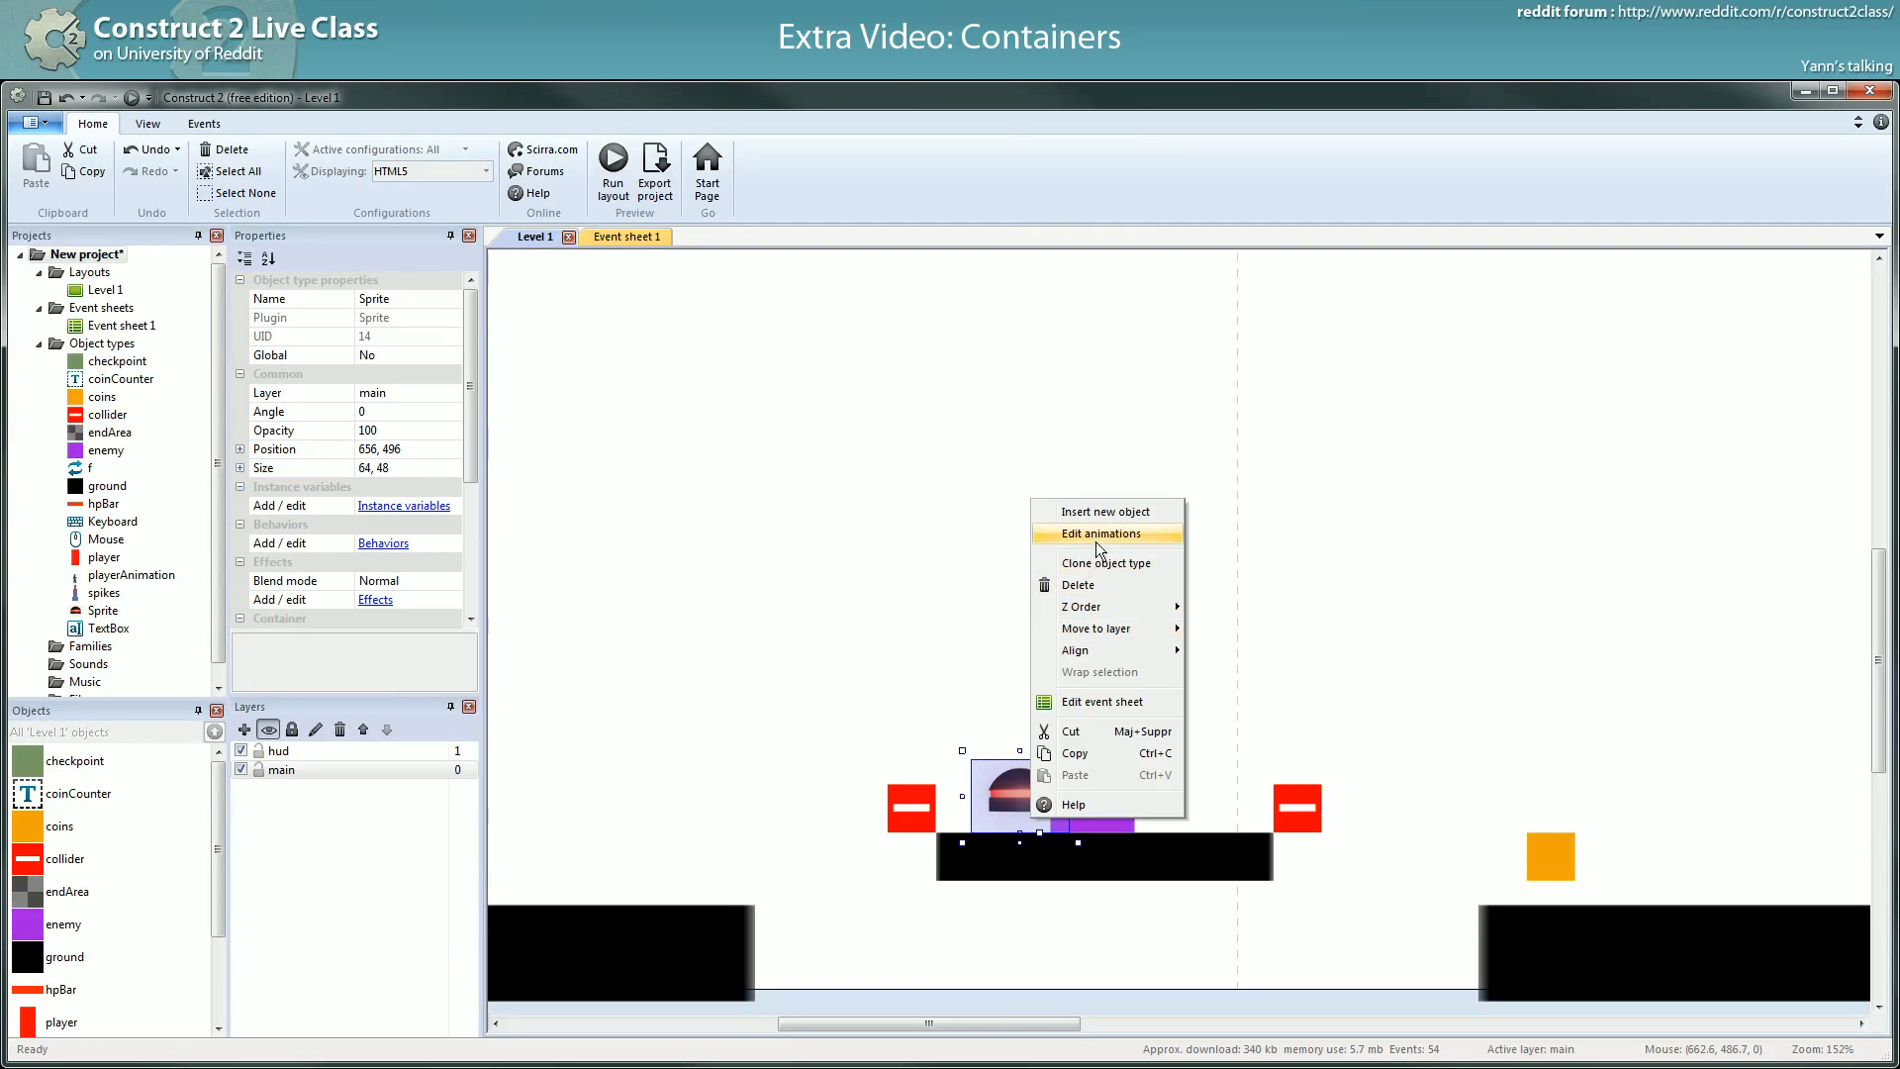
{"action": "left_click", "coordinate": [1083, 752]}
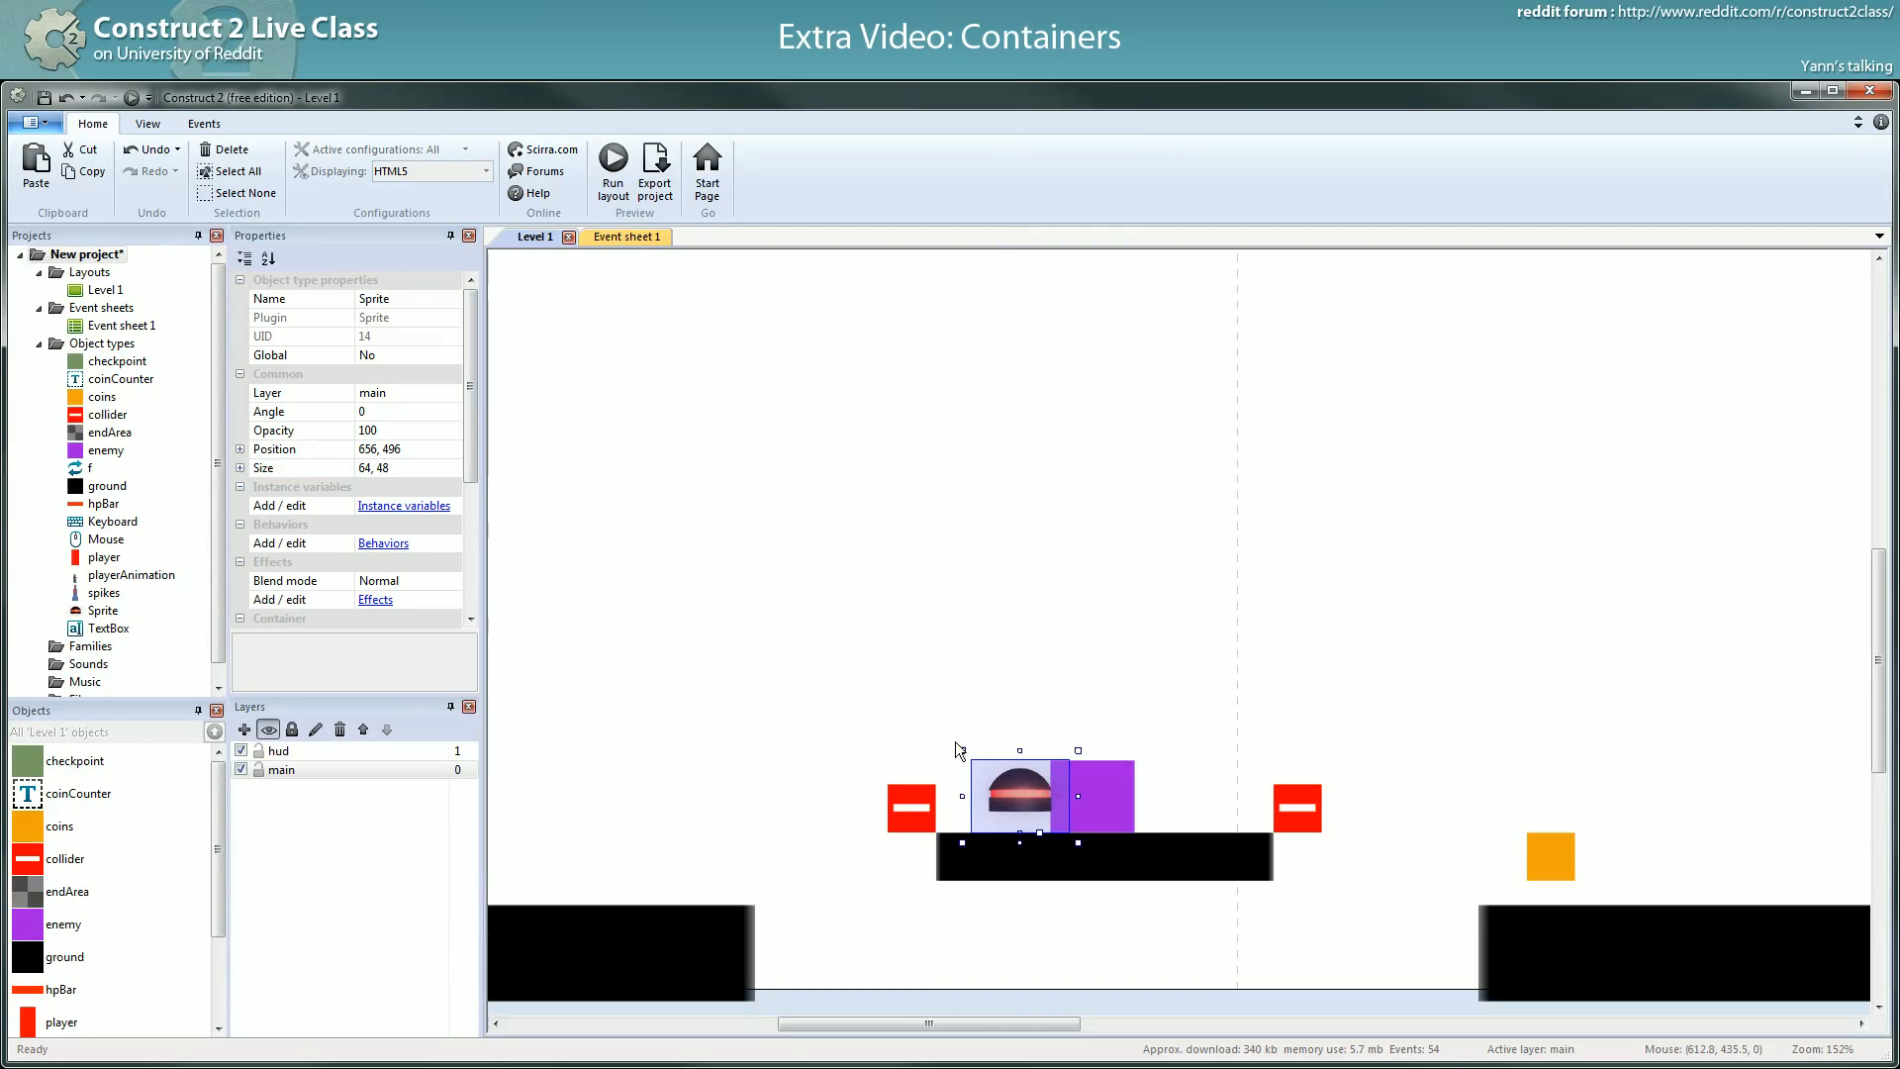
{"action": "left_click", "coordinate": [1079, 786]}
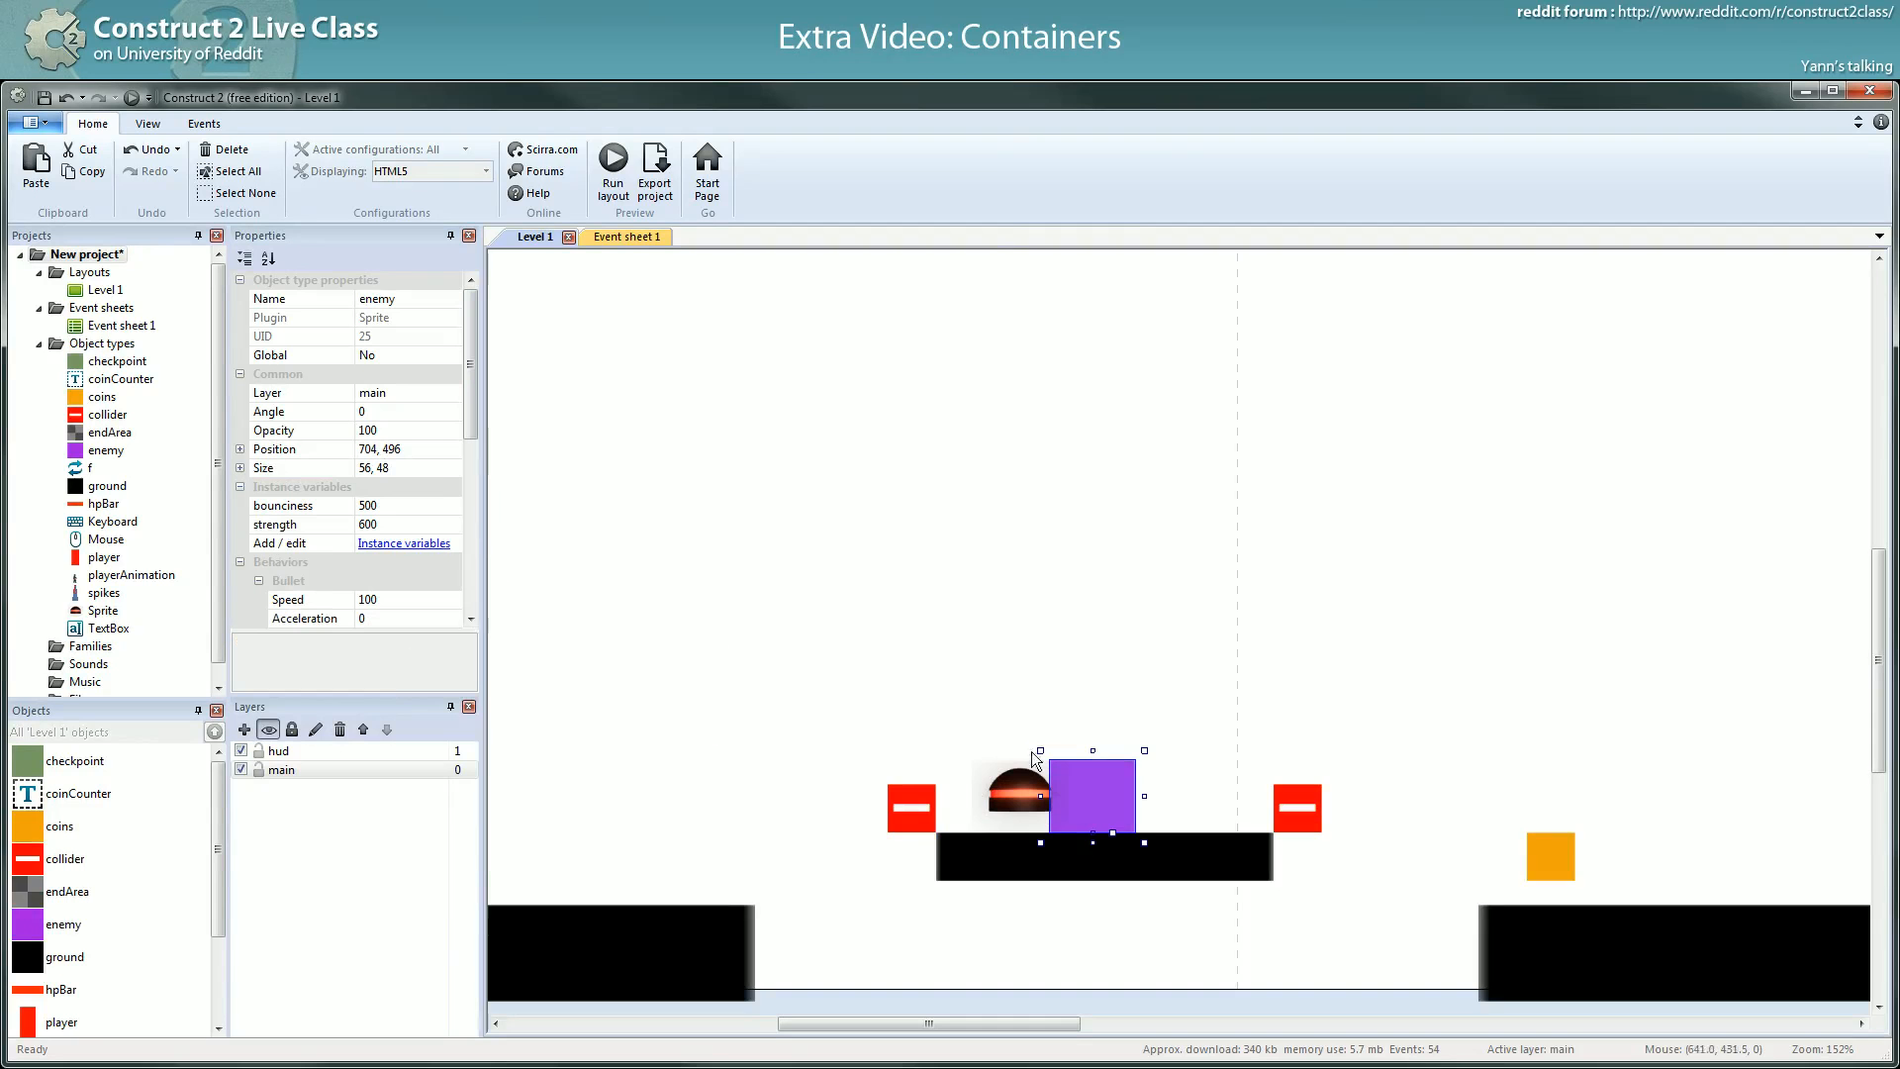
{"action": "left_click", "coordinate": [397, 469]}
{"action": "right_click", "coordinate": [397, 470]}
{"action": "left_click", "coordinate": [1172, 520]}
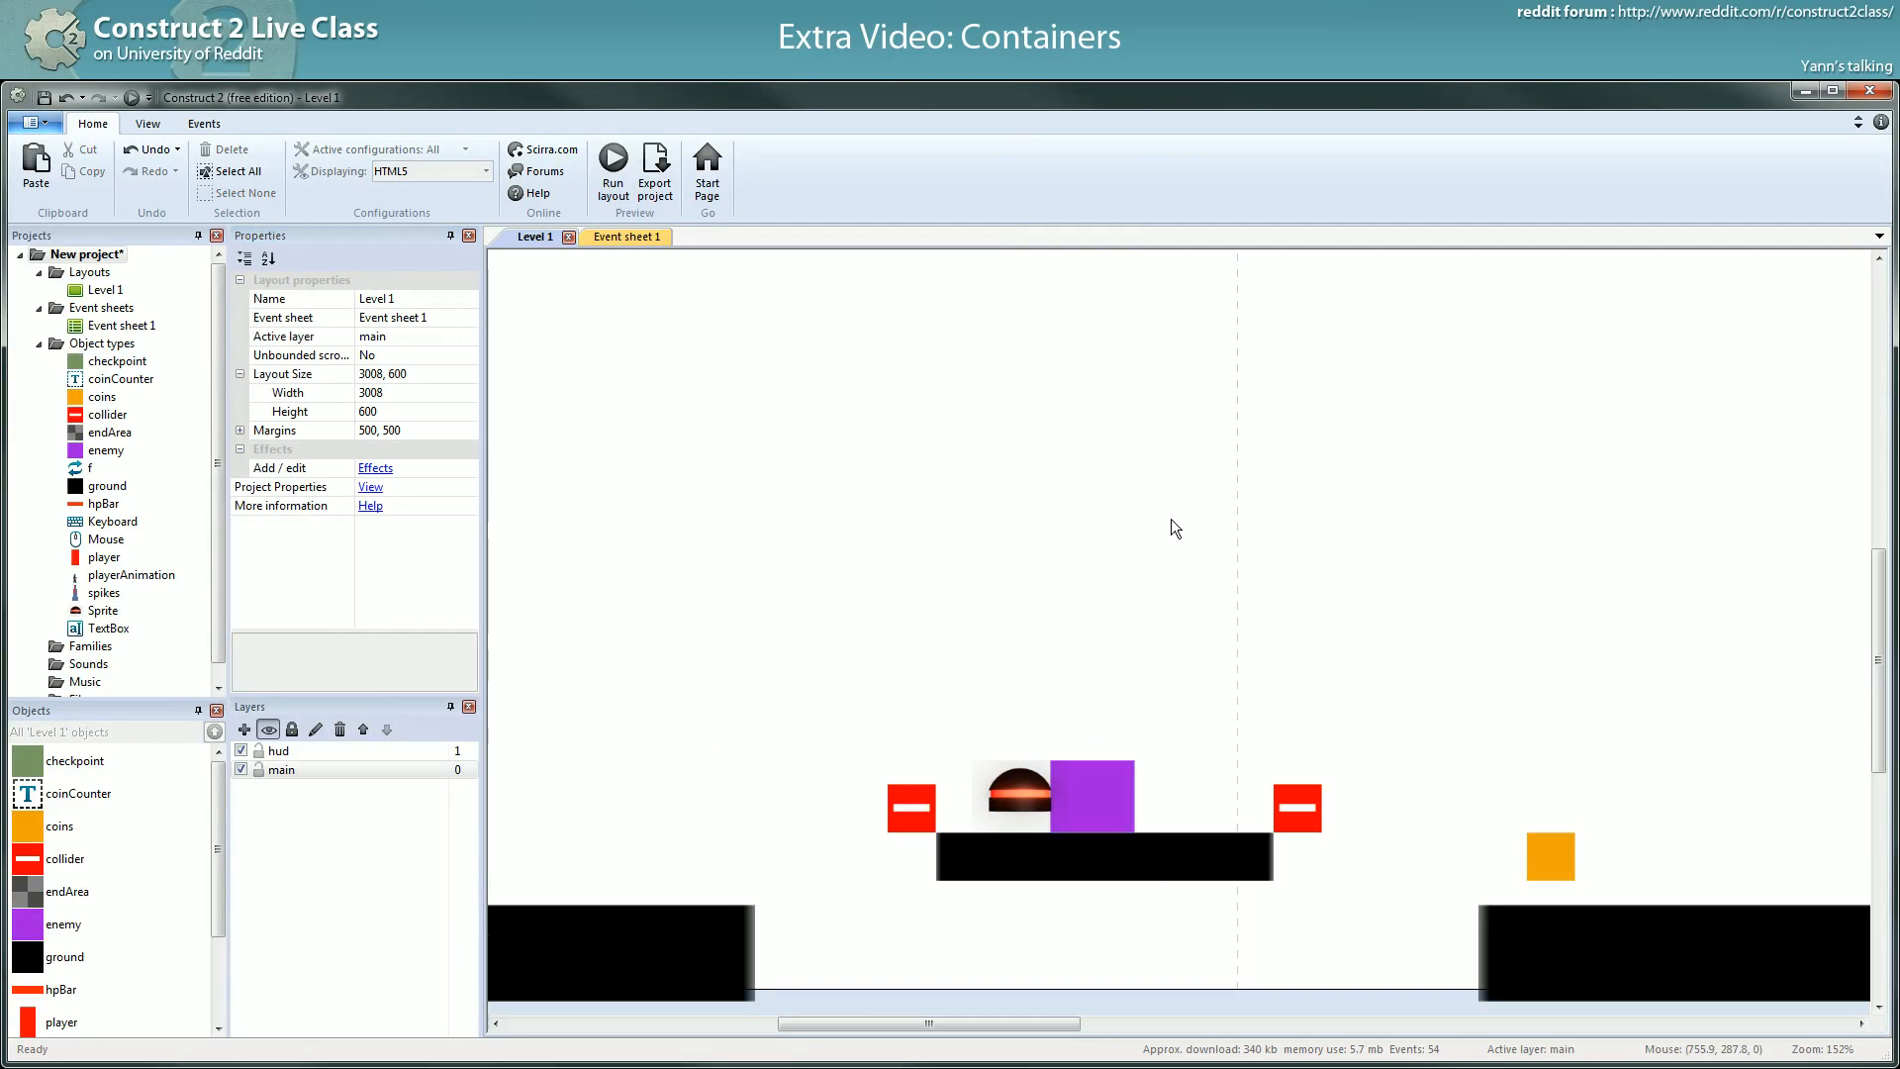
- Move the purple enemy off the platform to 728, 368 and apply the robot sprite's 64, 48 size to it
{"action": "left_click_drag", "start_coordinate": [1130, 829], "coordinate": [1165, 636]}
{"action": "left_click", "coordinate": [1041, 800]}
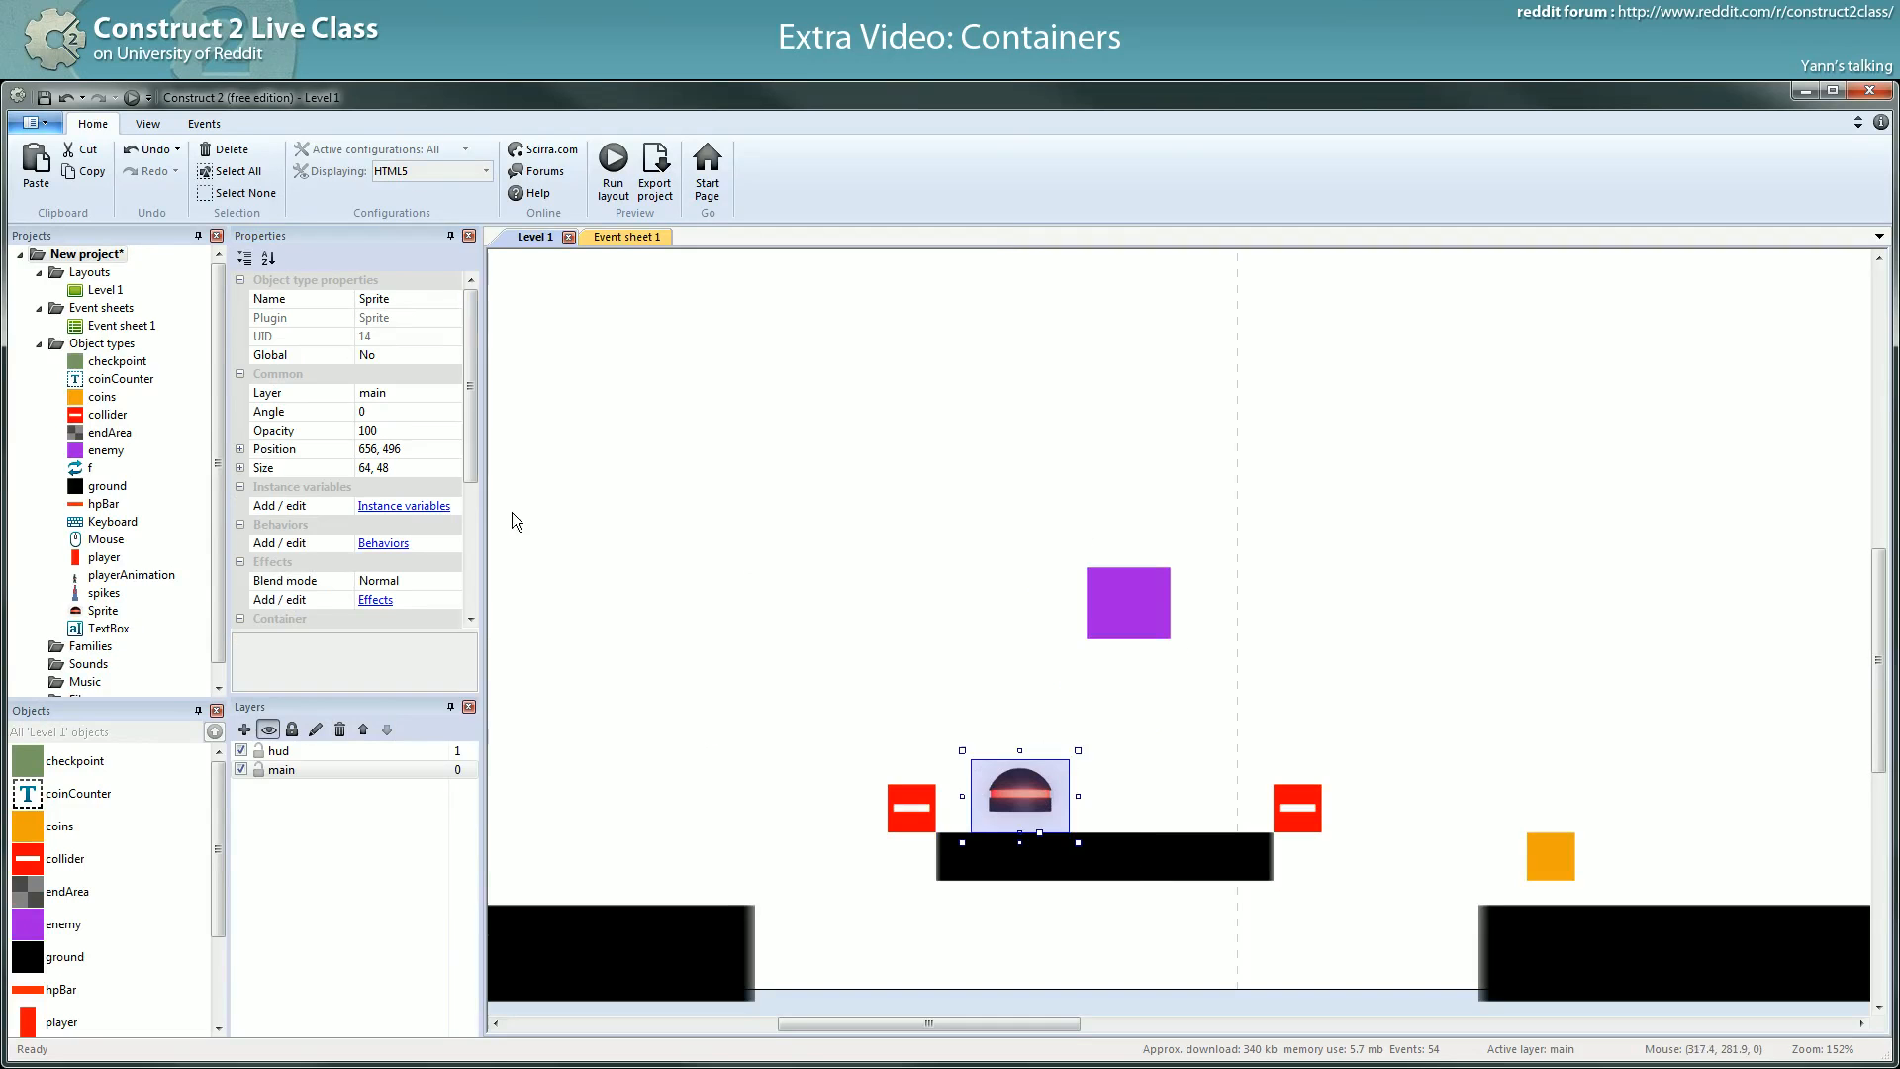
{"action": "left_click", "coordinate": [430, 470]}
{"action": "key", "text": "ctrl+c"}
{"action": "right_click", "coordinate": [430, 471]}
{"action": "left_click", "coordinate": [513, 538]}
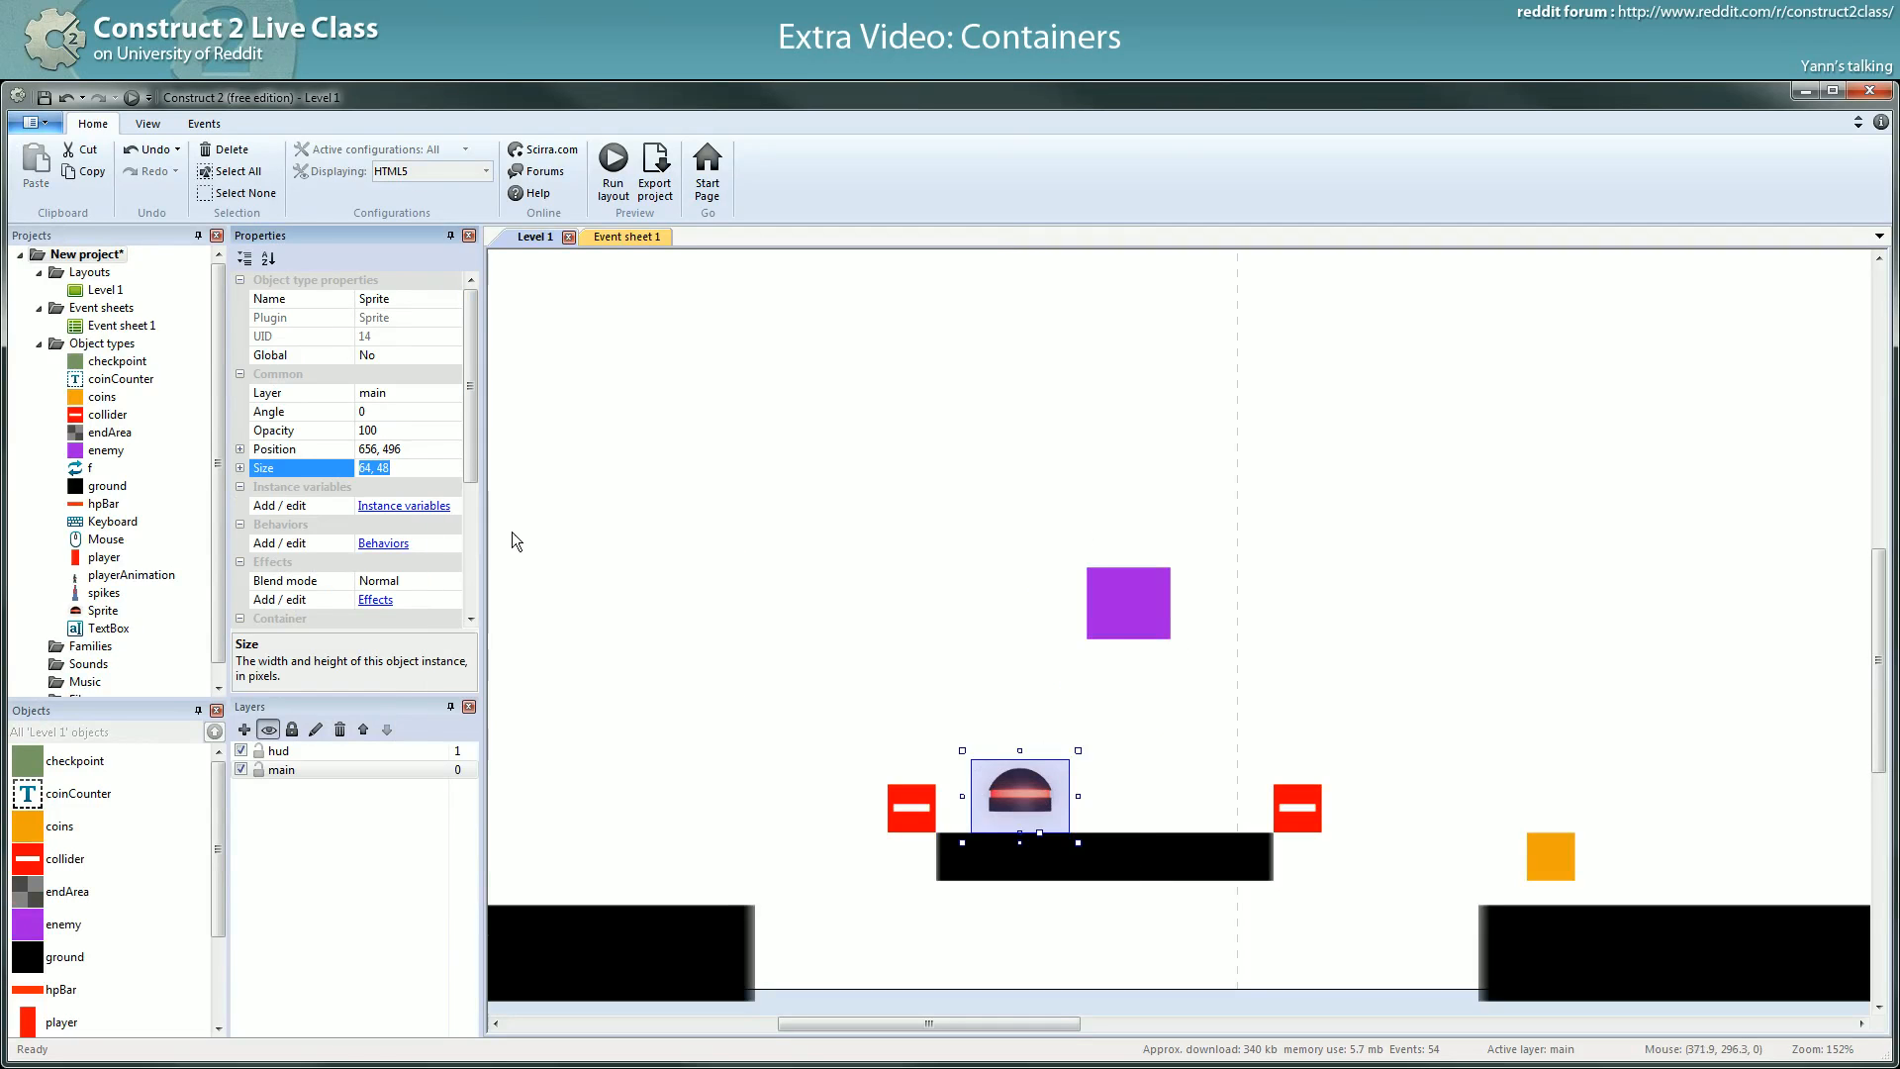
{"action": "left_click", "coordinate": [1161, 600]}
{"action": "left_click", "coordinate": [411, 467]}
{"action": "right_click", "coordinate": [412, 467]}
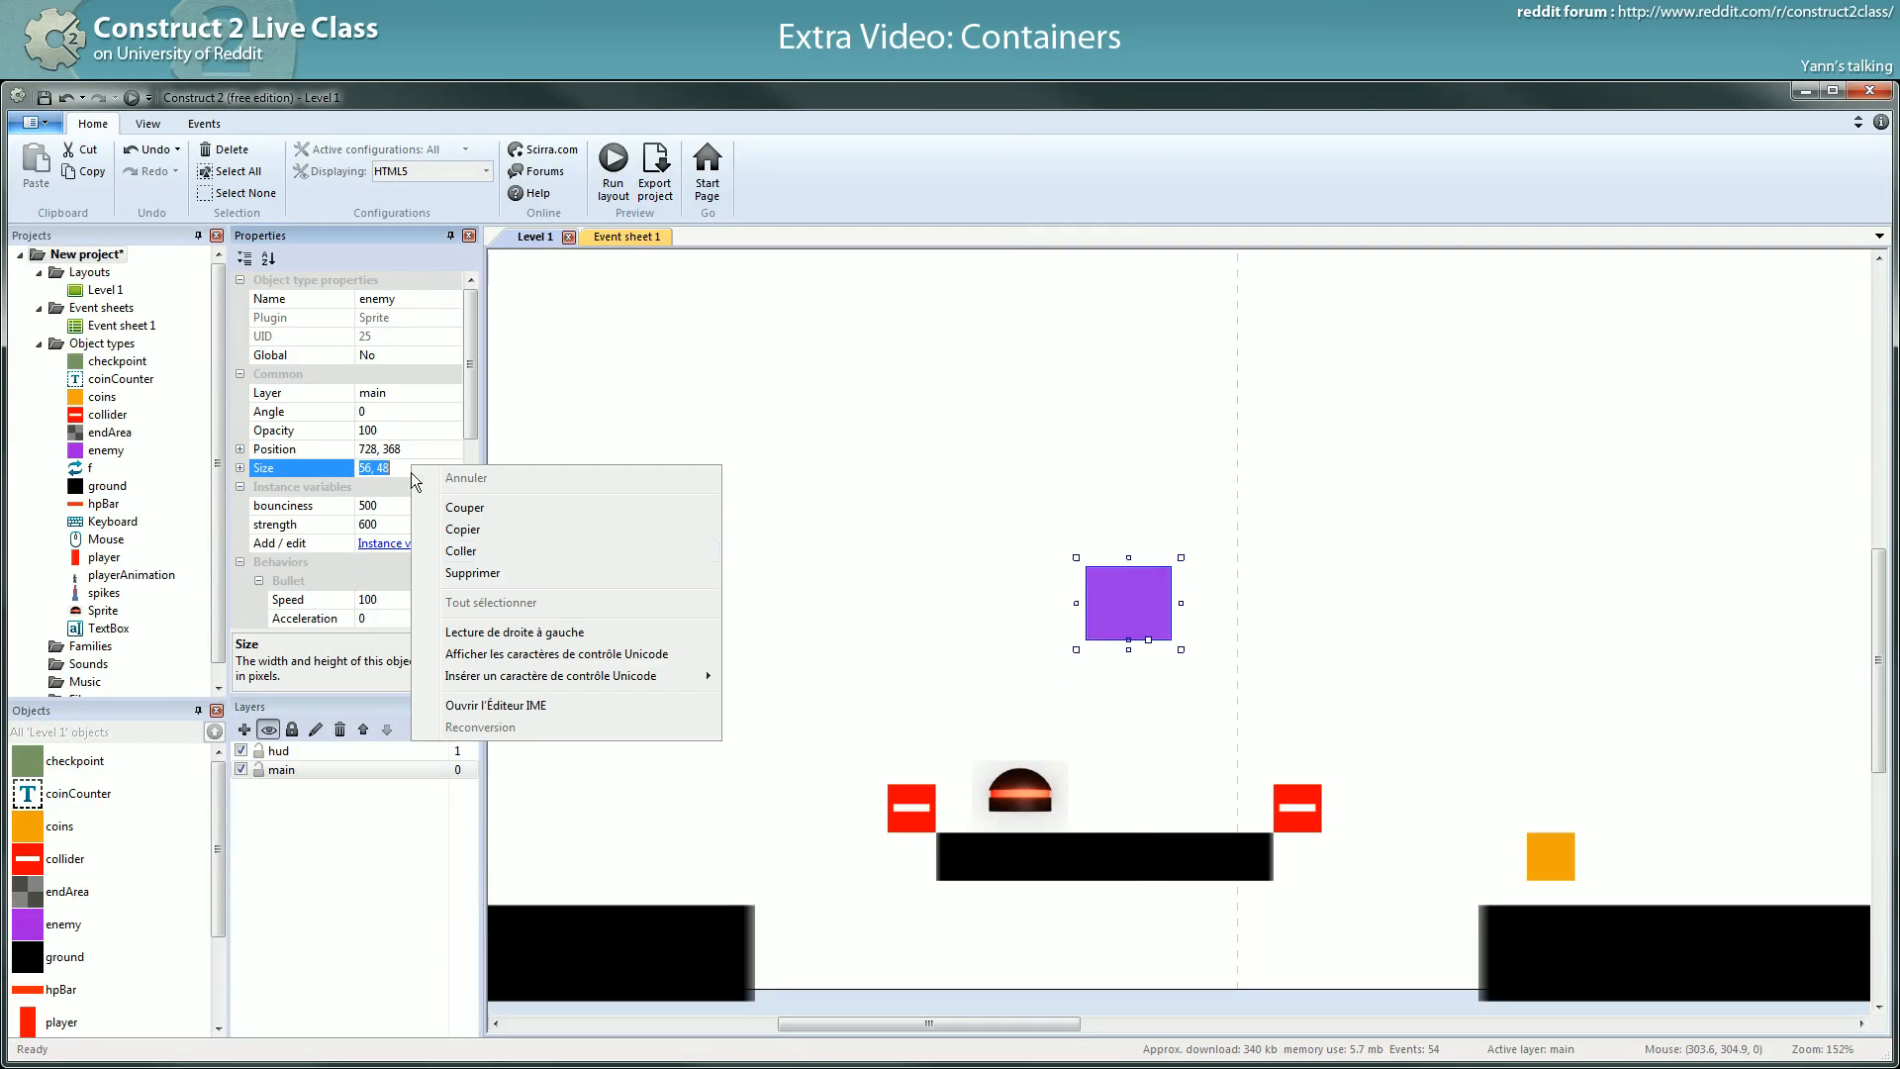
{"action": "left_click", "coordinate": [456, 556]}
{"action": "key", "text": "Return"}
- Put the enemy back with the robot sprite and position both together on the first platform at 720, 496
{"action": "left_click_drag", "start_coordinate": [1105, 602], "coordinate": [995, 794]}
{"action": "left_click_drag", "start_coordinate": [948, 699], "coordinate": [1097, 845]}
{"action": "left_click", "coordinate": [1125, 769]}
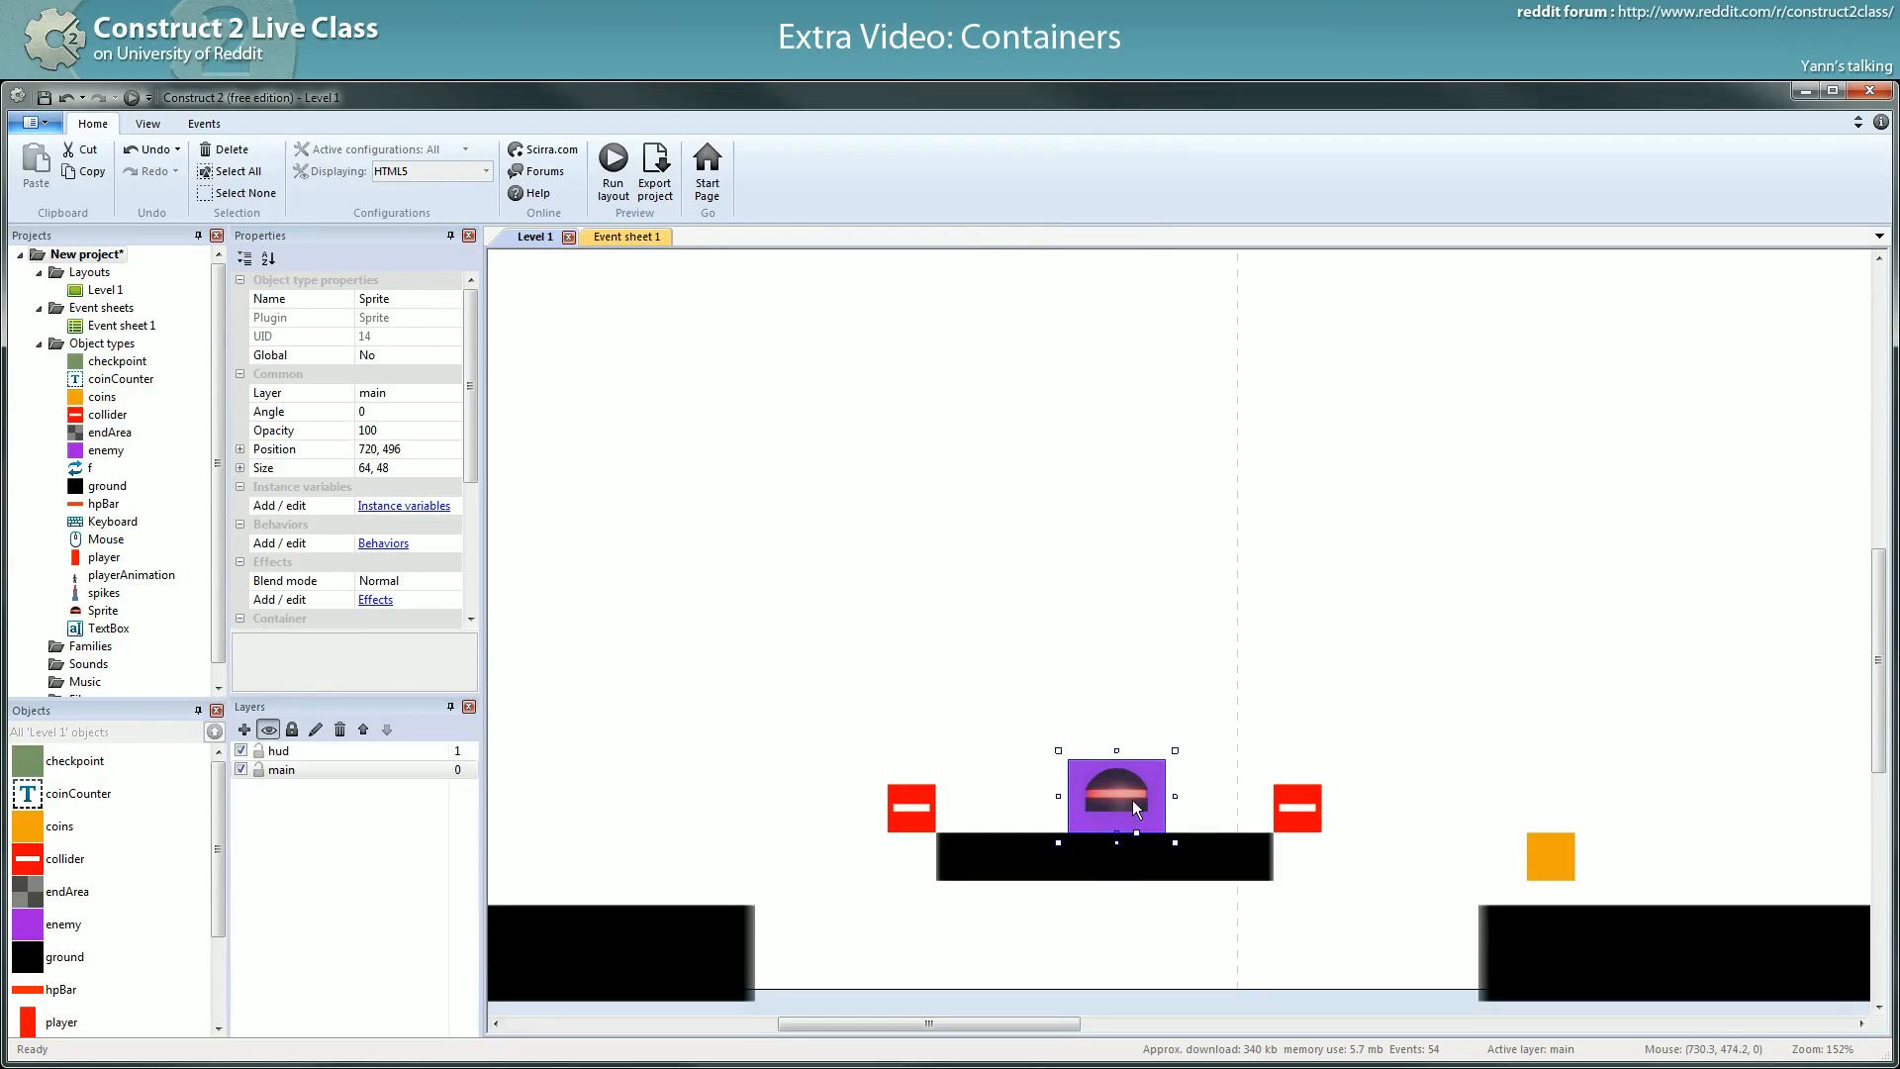
{"action": "left_click_drag", "start_coordinate": [1302, 611], "coordinate": [992, 940]}
{"action": "left_click", "coordinate": [1194, 663]}
{"action": "mouse_move", "coordinate": [1146, 813]}
{"action": "left_mouse_down"}
{"action": "mouse_move", "coordinate": [1143, 869]}
{"action": "mouse_move", "coordinate": [1145, 794]}
{"action": "mouse_move", "coordinate": [1146, 817]}
{"action": "left_mouse_up"}
{"action": "left_click", "coordinate": [1144, 590]}
- Rename the robot sprite as enemyBody
{"action": "scroll", "coordinate": [1144, 584], "scroll_direction": "down", "scroll_amount": 3, "text": "ctrl"}
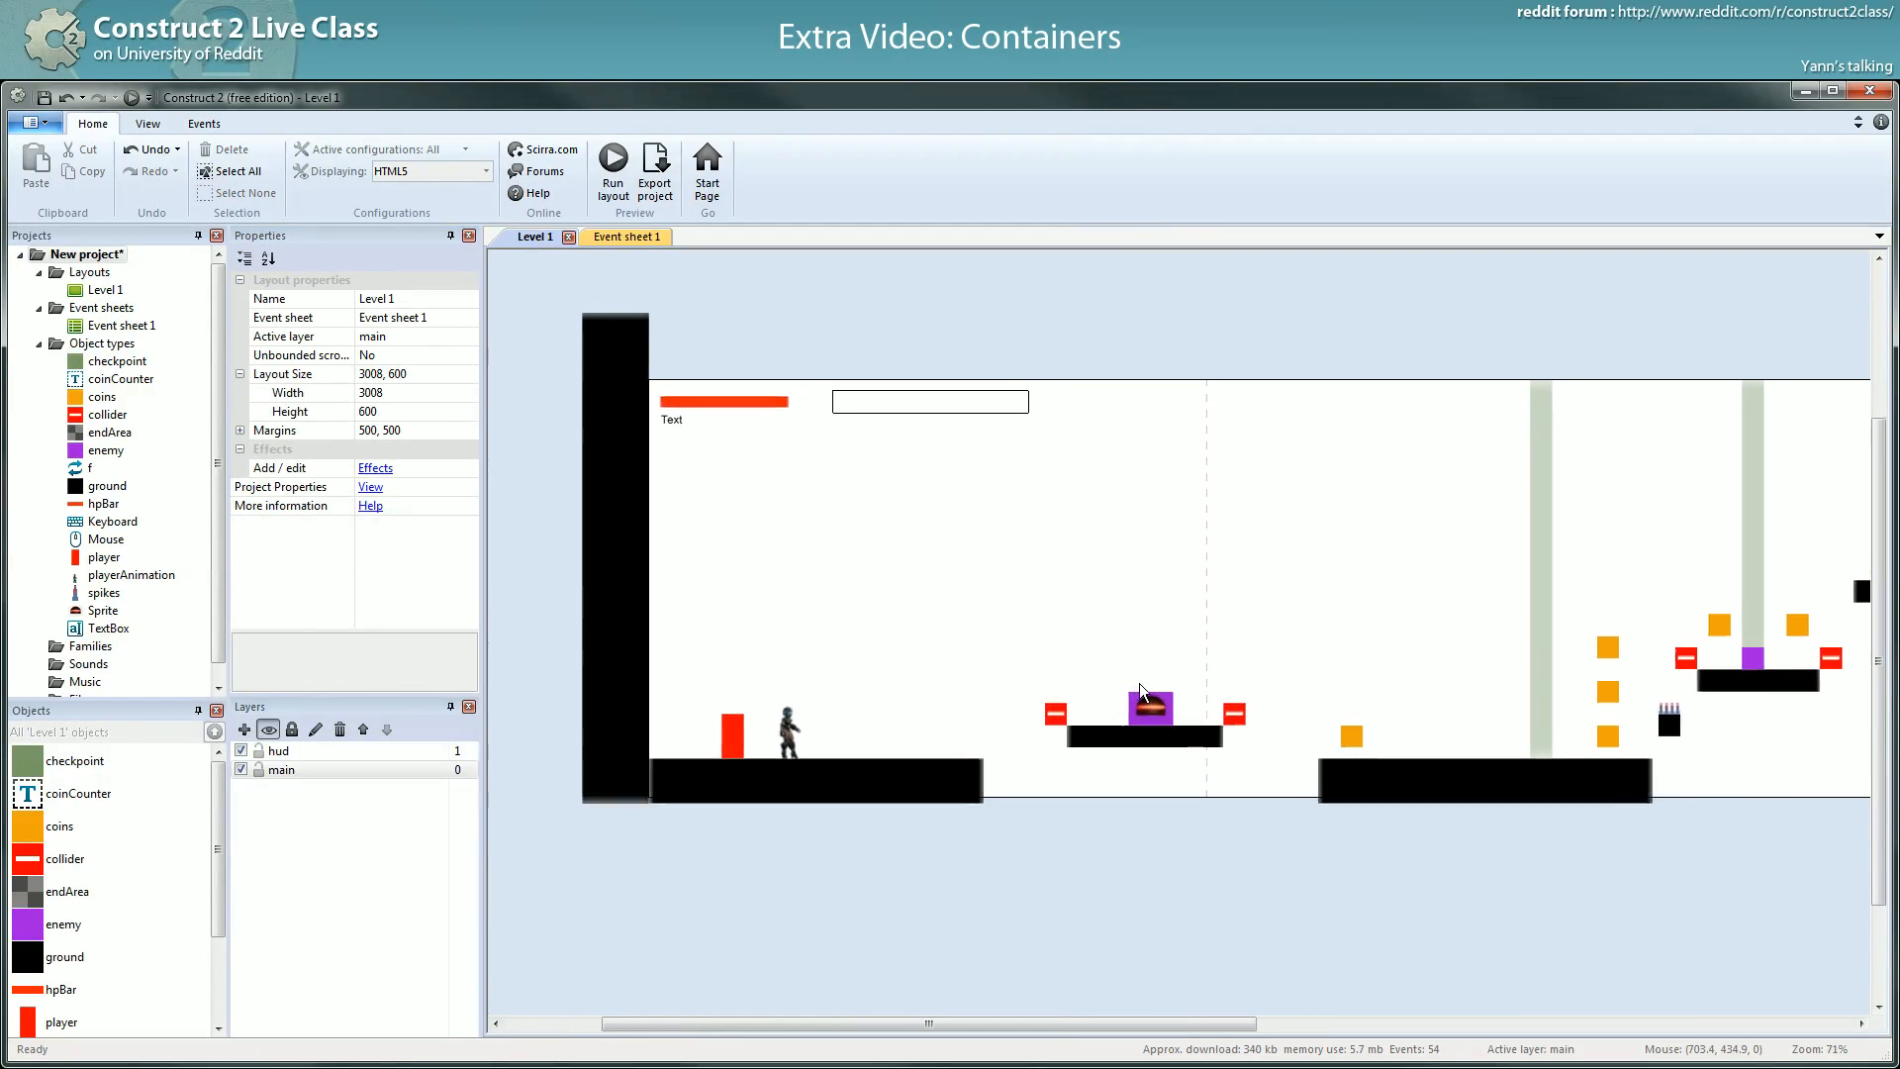
{"action": "left_click", "coordinate": [1148, 711]}
{"action": "mouse_move", "coordinate": [1148, 710]}
{"action": "left_mouse_down"}
{"action": "mouse_move", "coordinate": [1138, 677]}
{"action": "mouse_move", "coordinate": [1150, 717]}
{"action": "left_mouse_up"}
{"action": "scroll", "coordinate": [1260, 678], "scroll_direction": "down", "scroll_amount": 2, "text": "ctrl"}
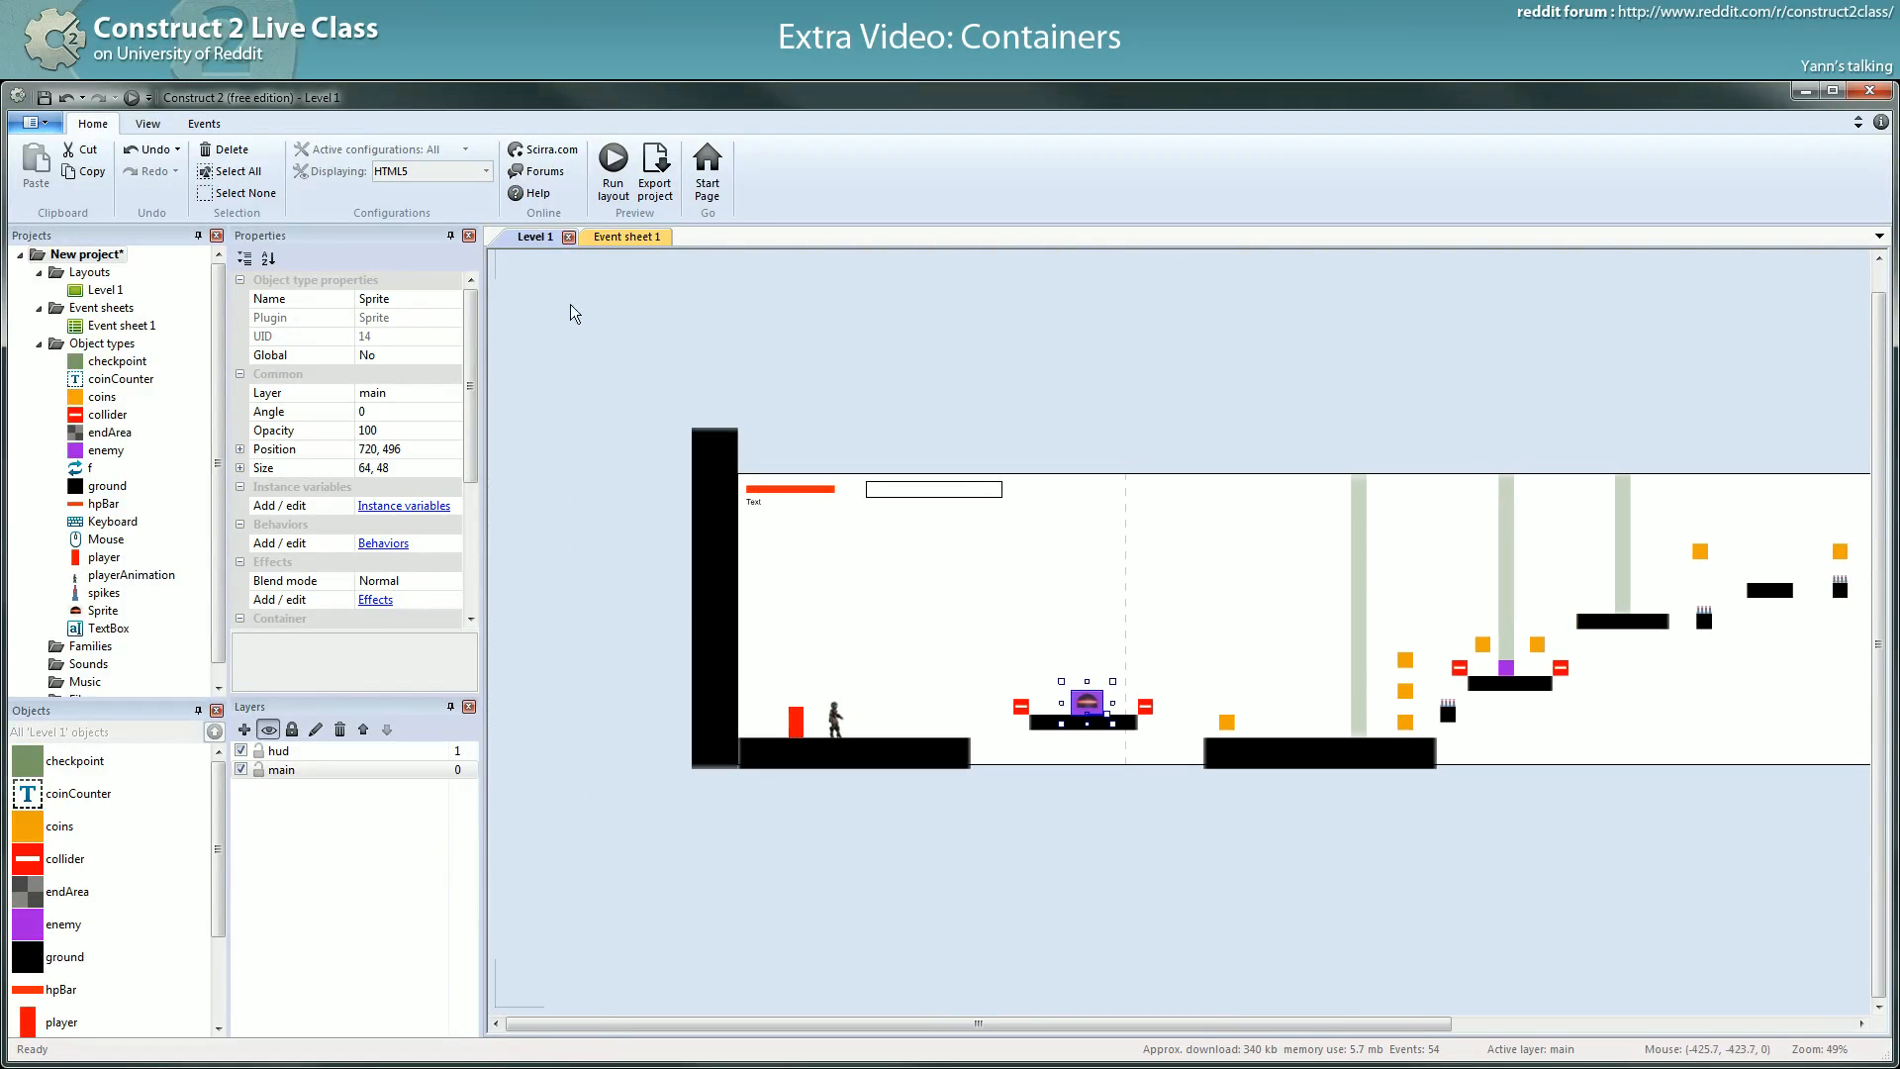
{"action": "left_click", "coordinate": [420, 299]}
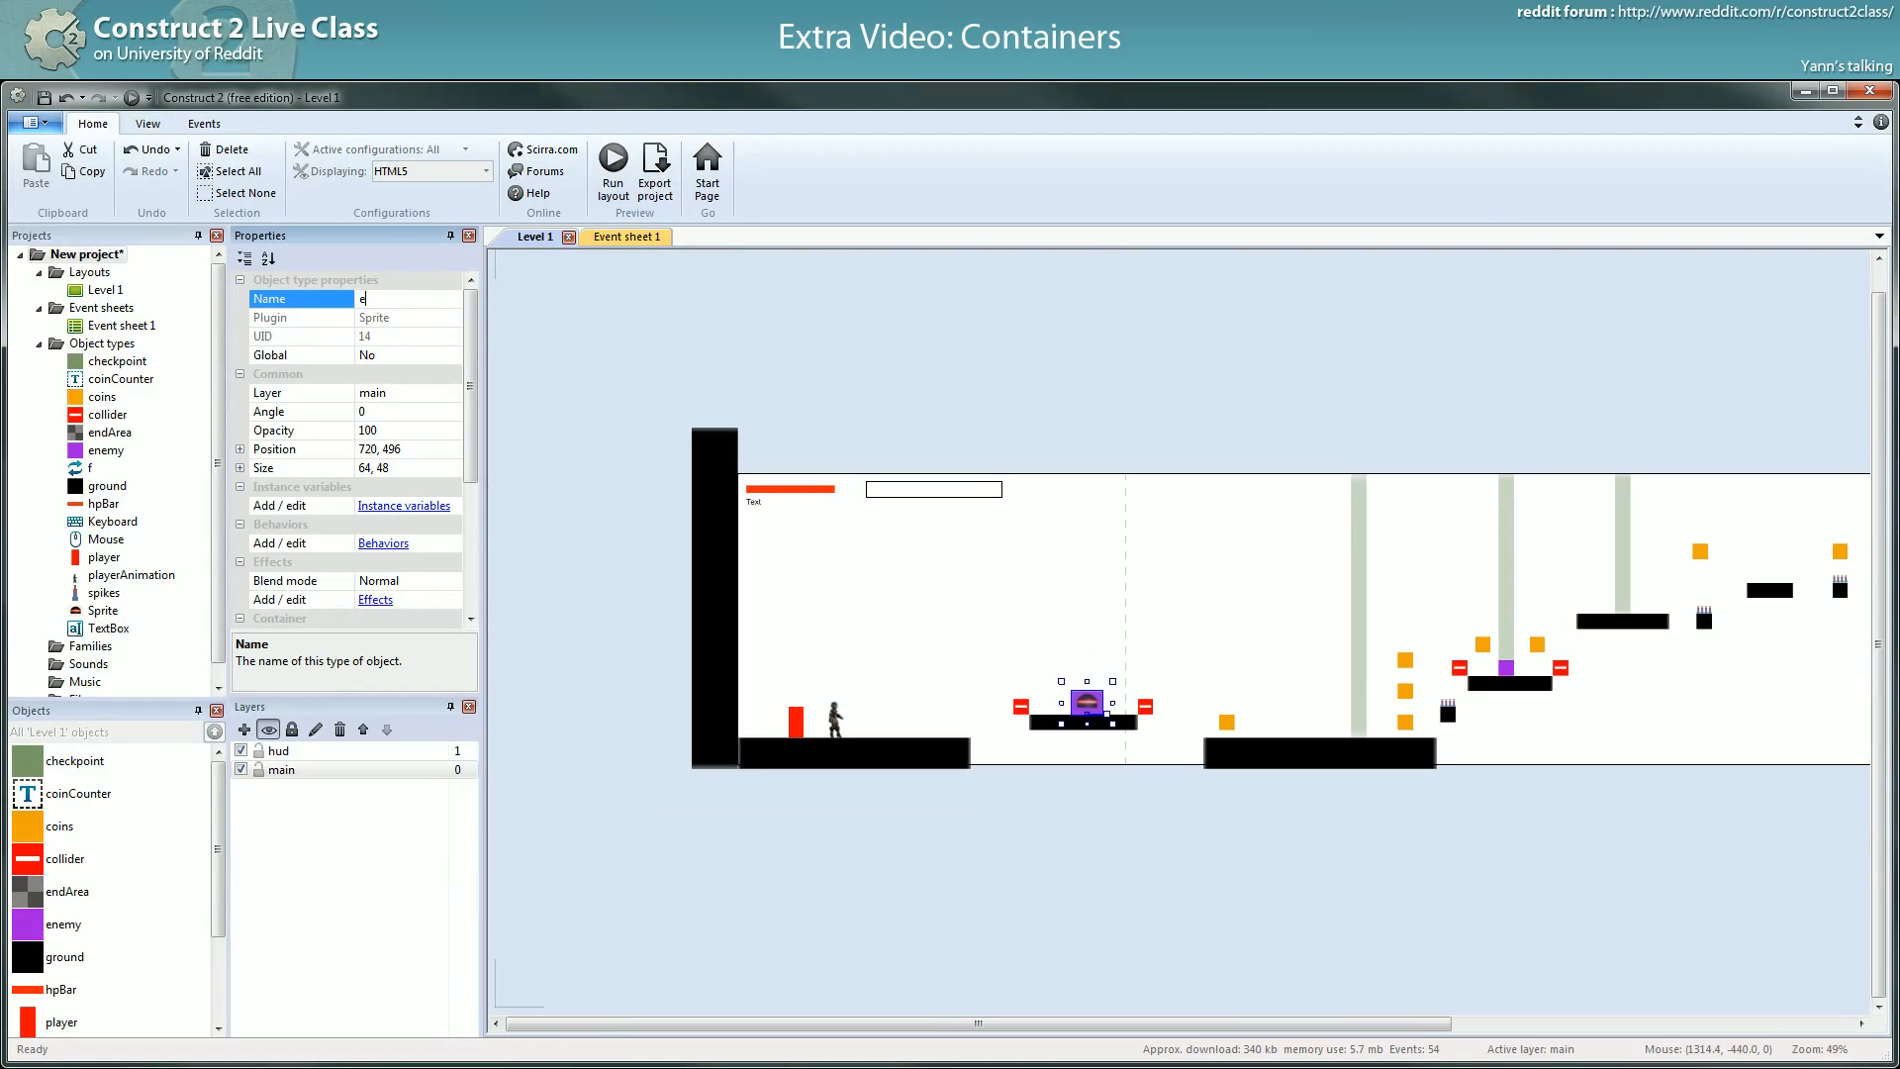
{"action": "key", "text": "Return"}
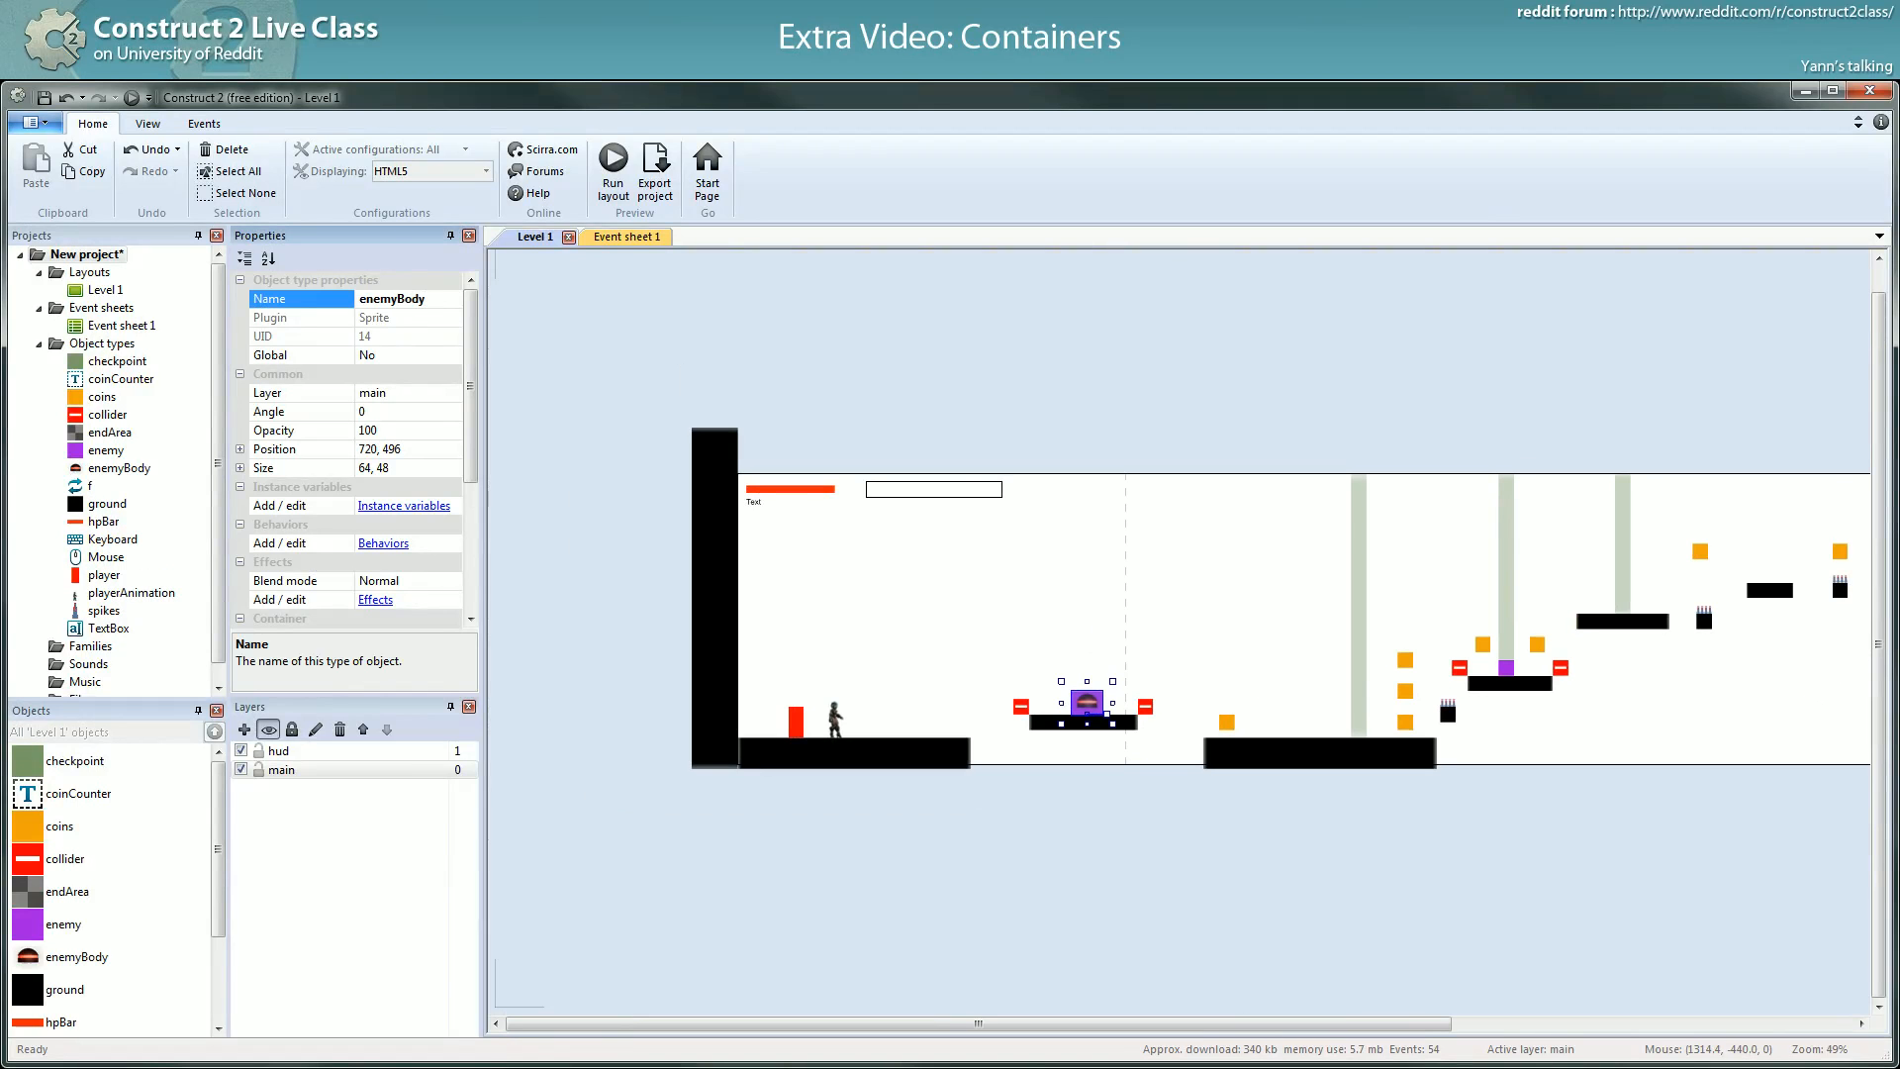
- Move enemyBody aside to 696, 384 and set the size of all enemy instances to 64, 48
{"action": "left_click", "coordinate": [1274, 574]}
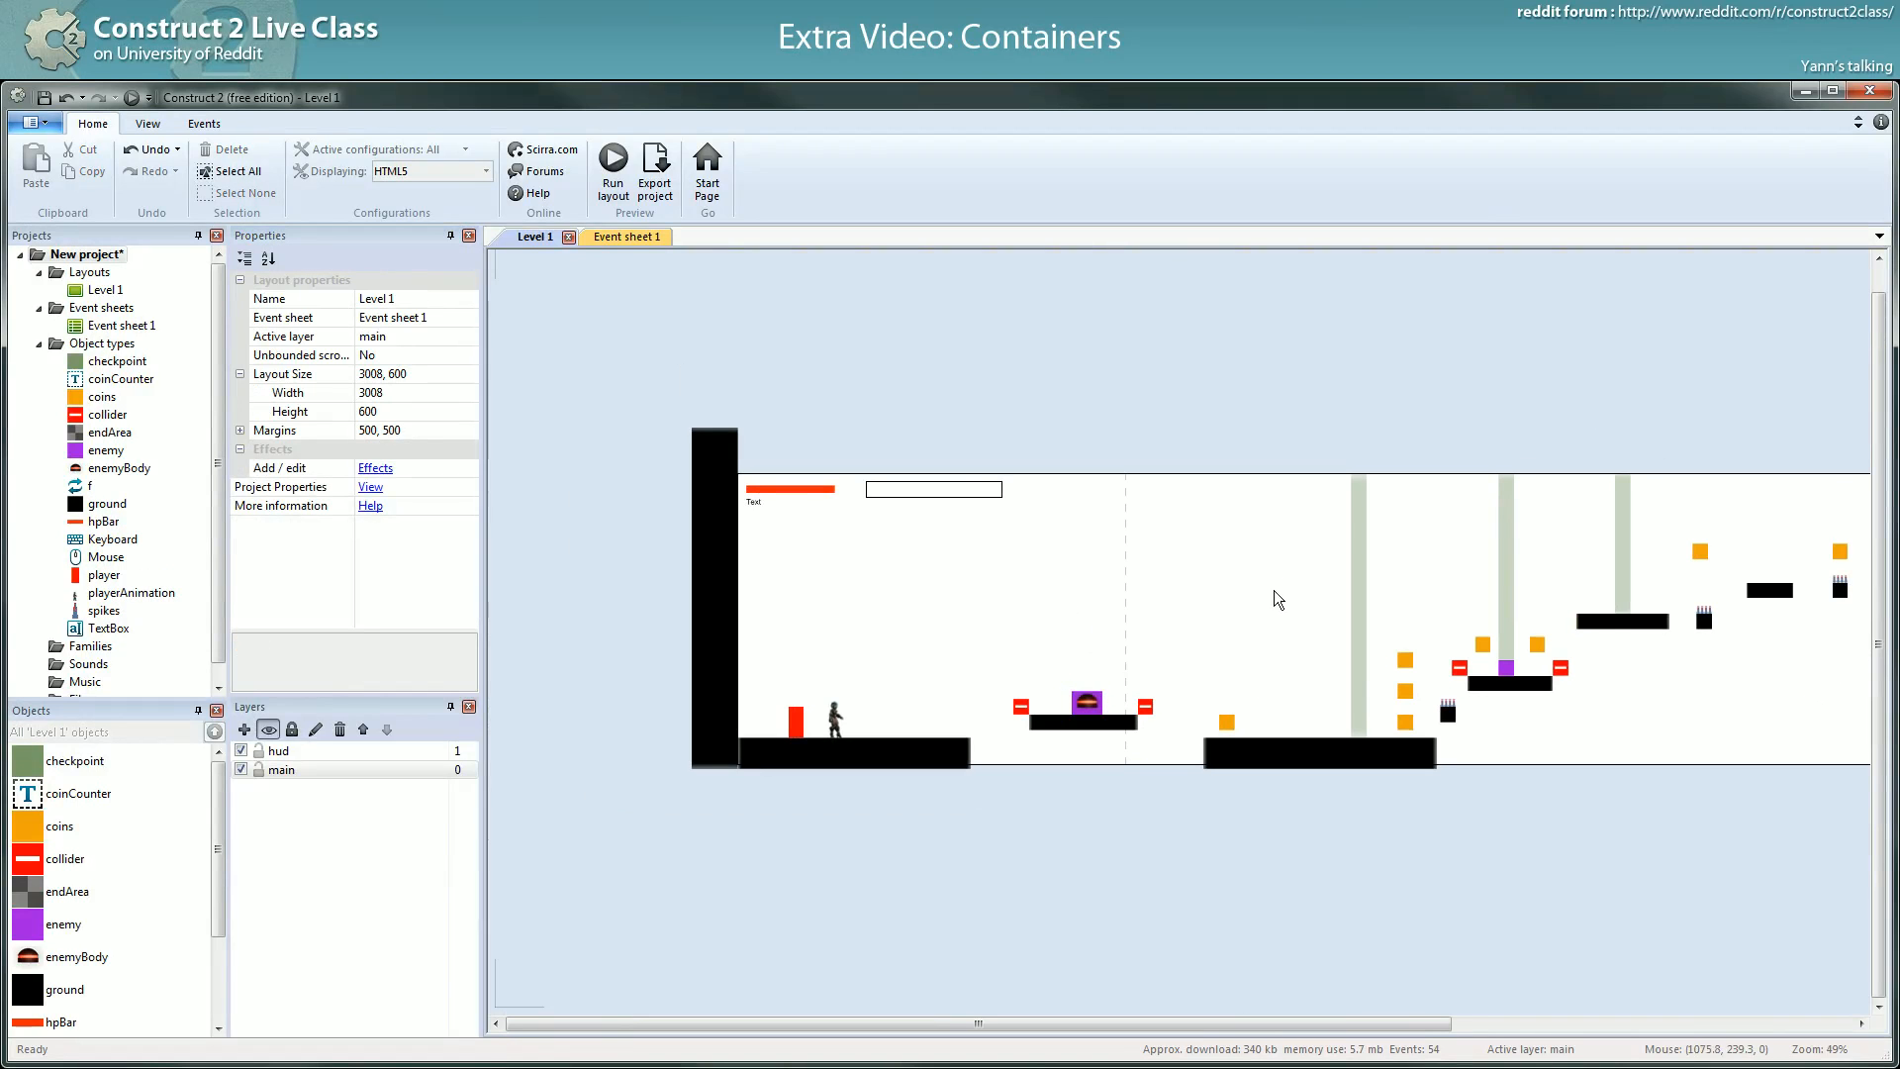
{"action": "scroll", "coordinate": [1179, 634], "scroll_direction": "up", "scroll_amount": 1, "text": "ctrl"}
{"action": "middle_click_drag", "start_coordinate": [1209, 644], "coordinate": [1135, 635]}
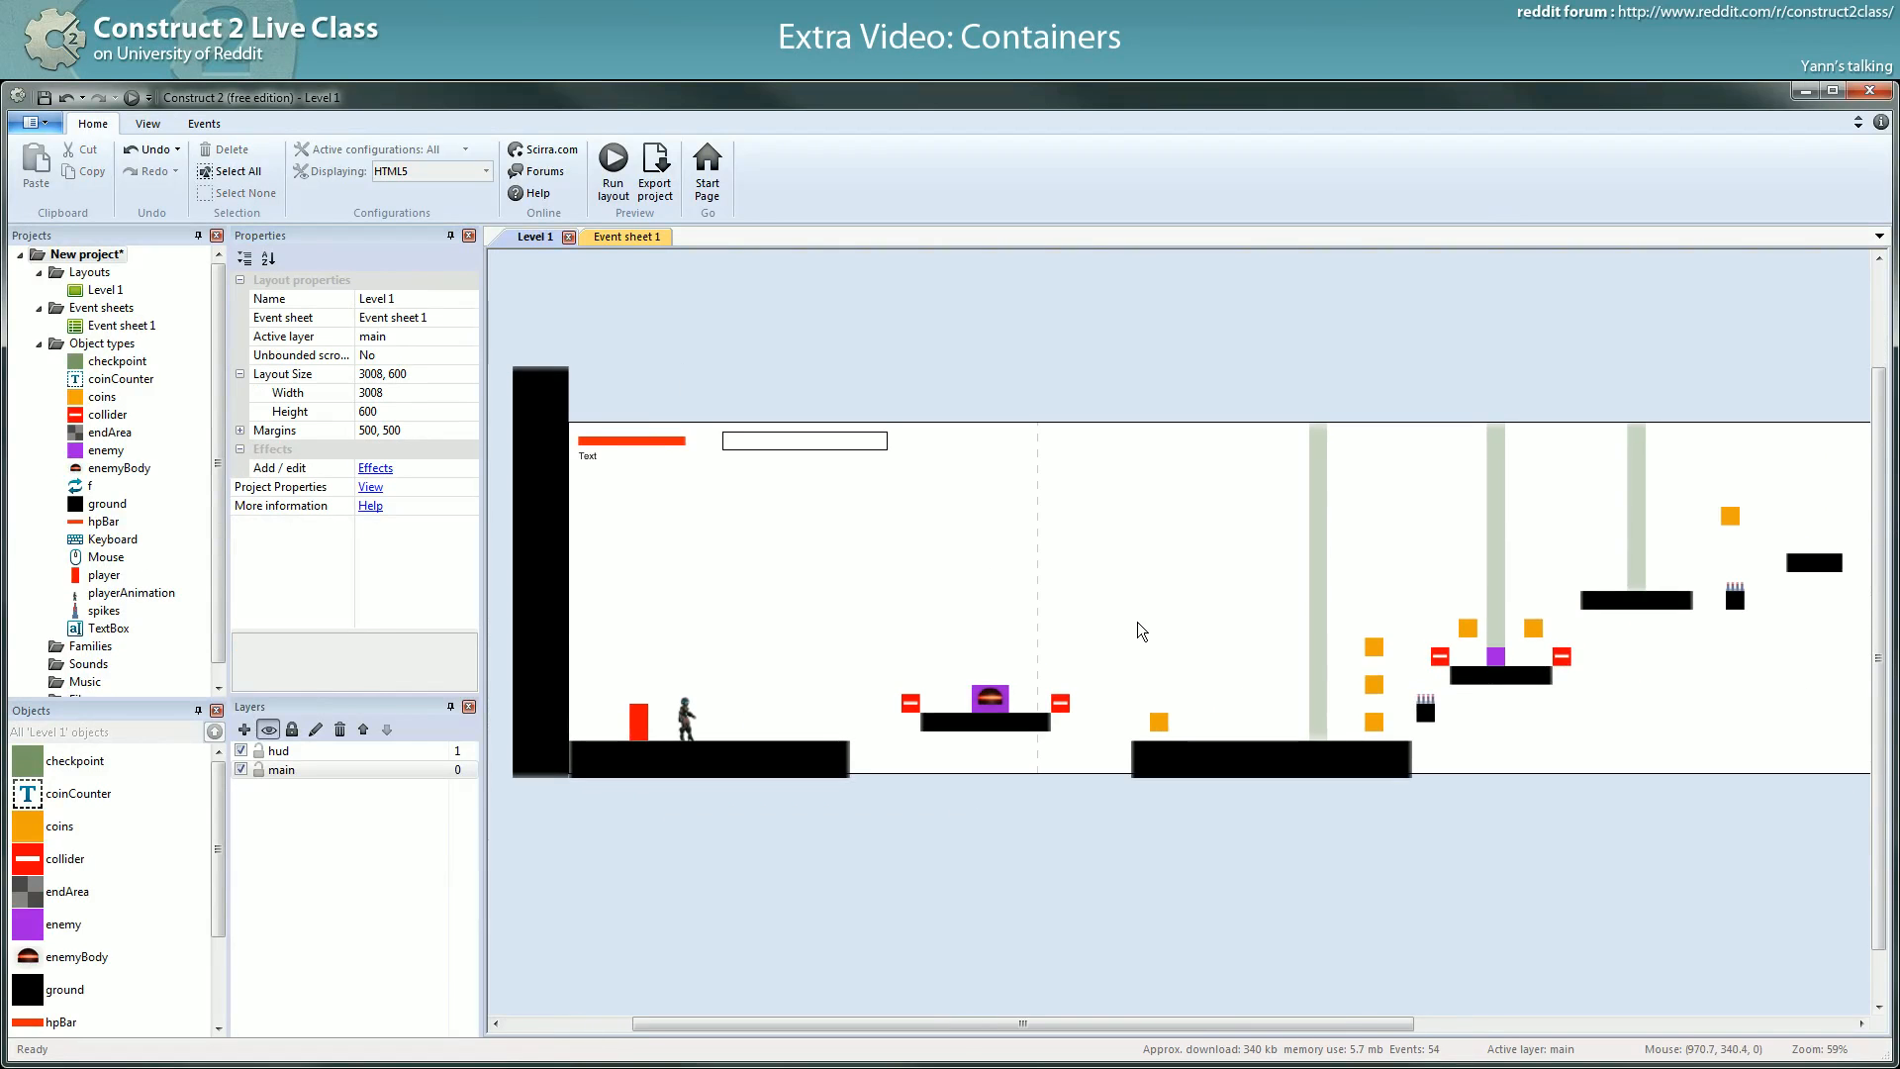
{"action": "scroll", "coordinate": [1141, 630], "scroll_direction": "down", "scroll_amount": 4, "text": "ctrl"}
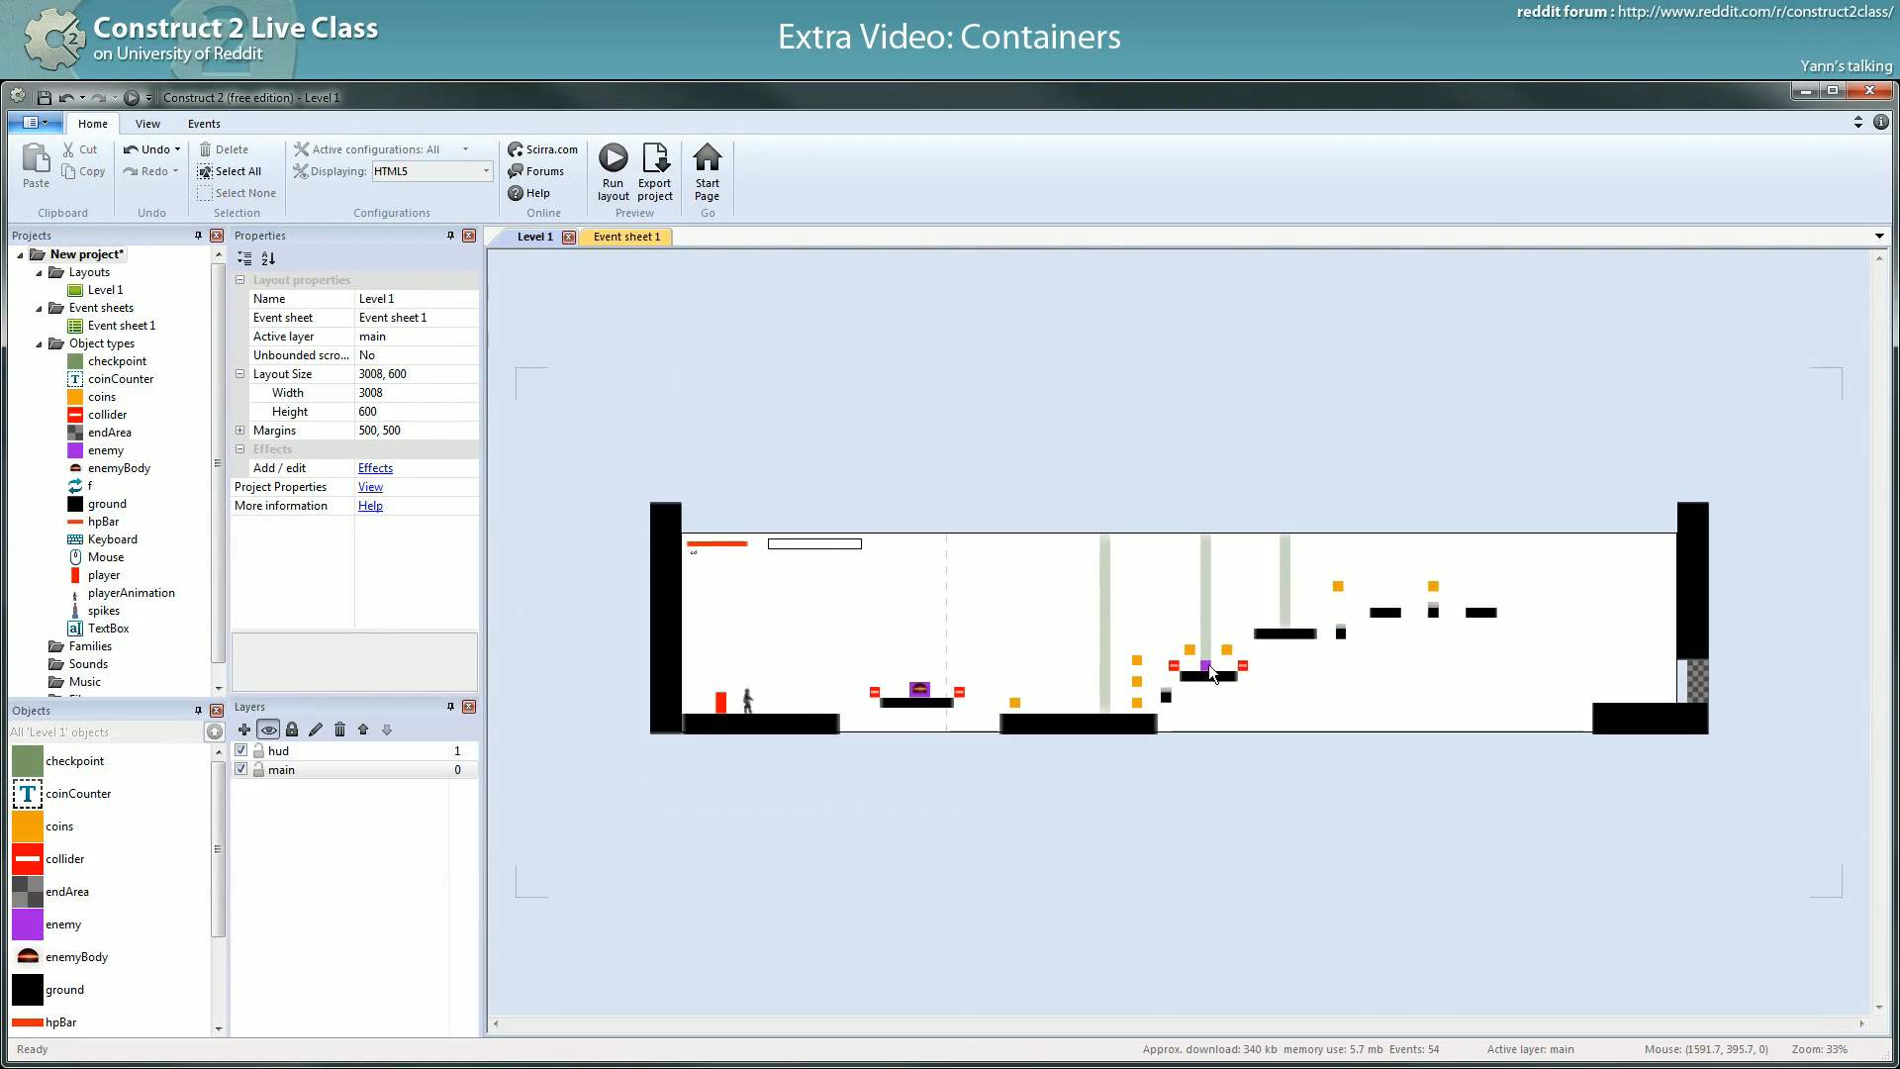
{"action": "left_click_drag", "start_coordinate": [919, 688], "coordinate": [911, 653]}
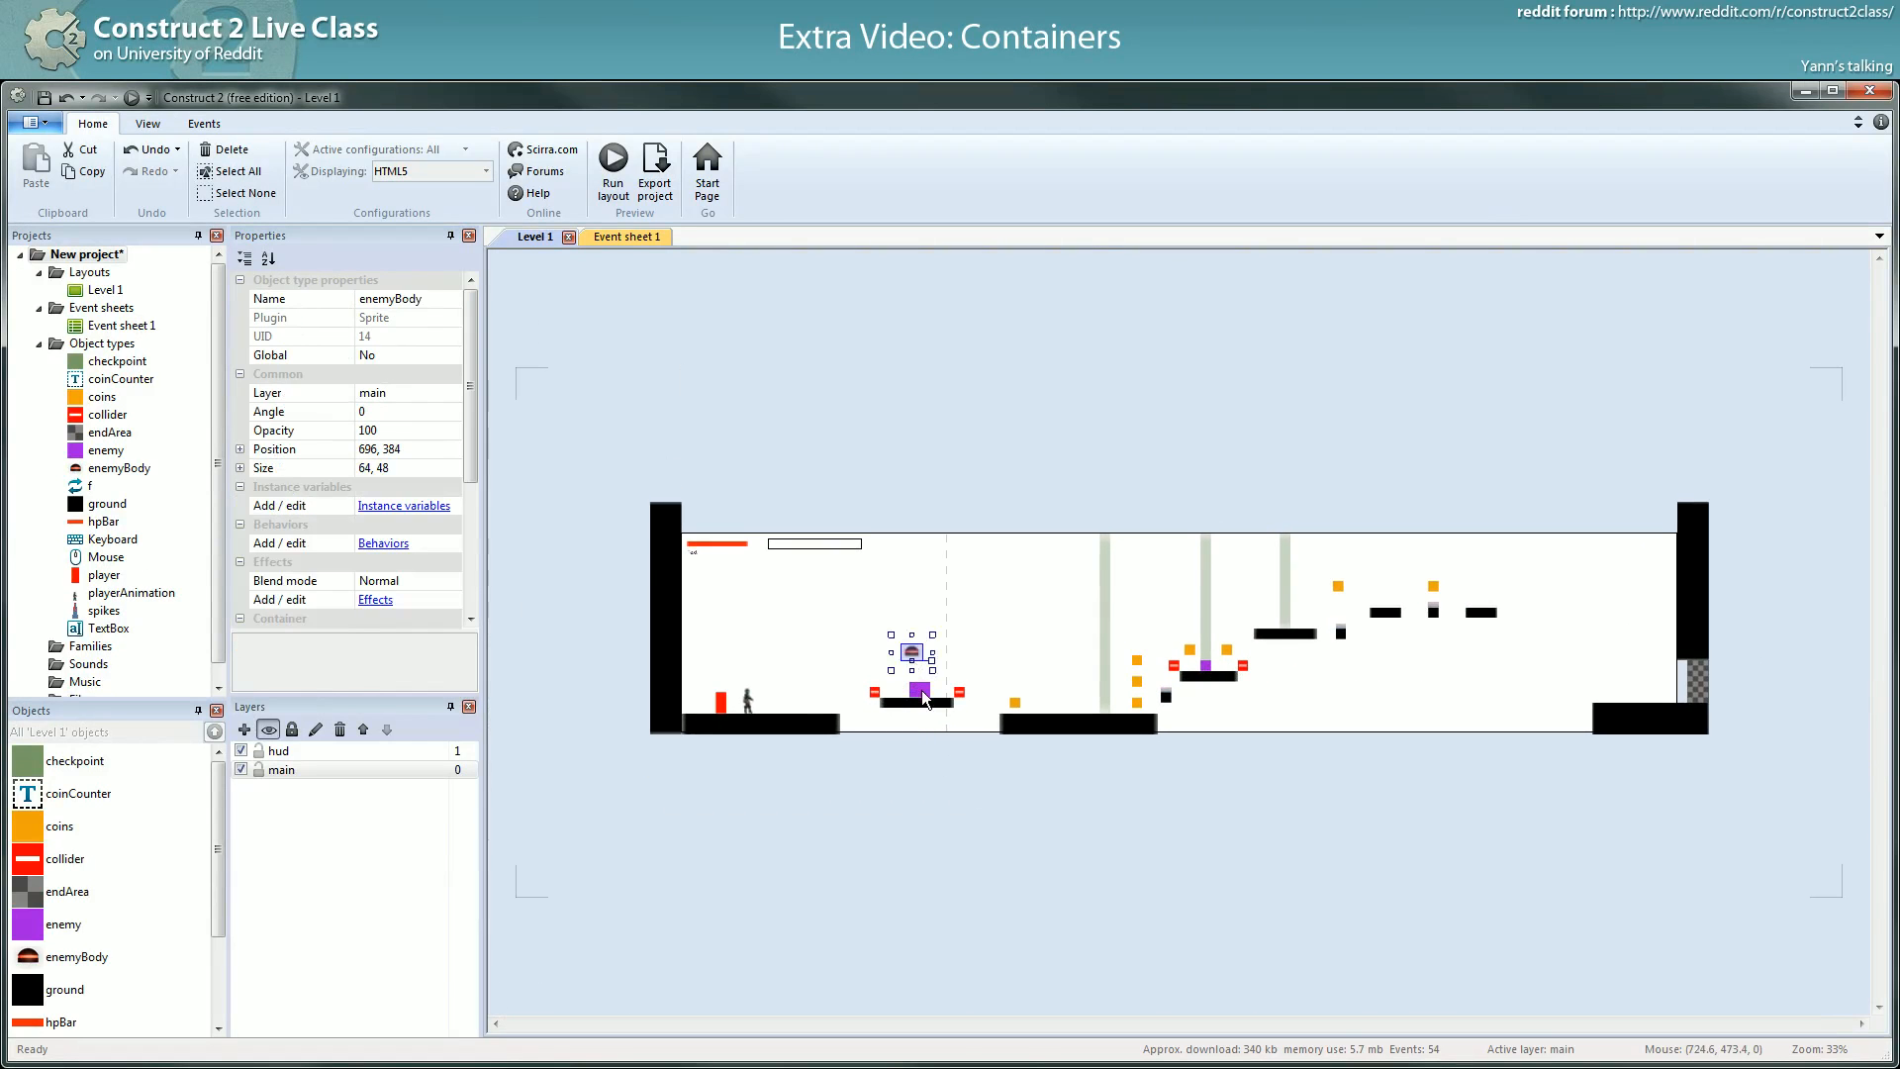
{"action": "left_click", "coordinate": [922, 696]}
{"action": "left_click", "coordinate": [429, 469]}
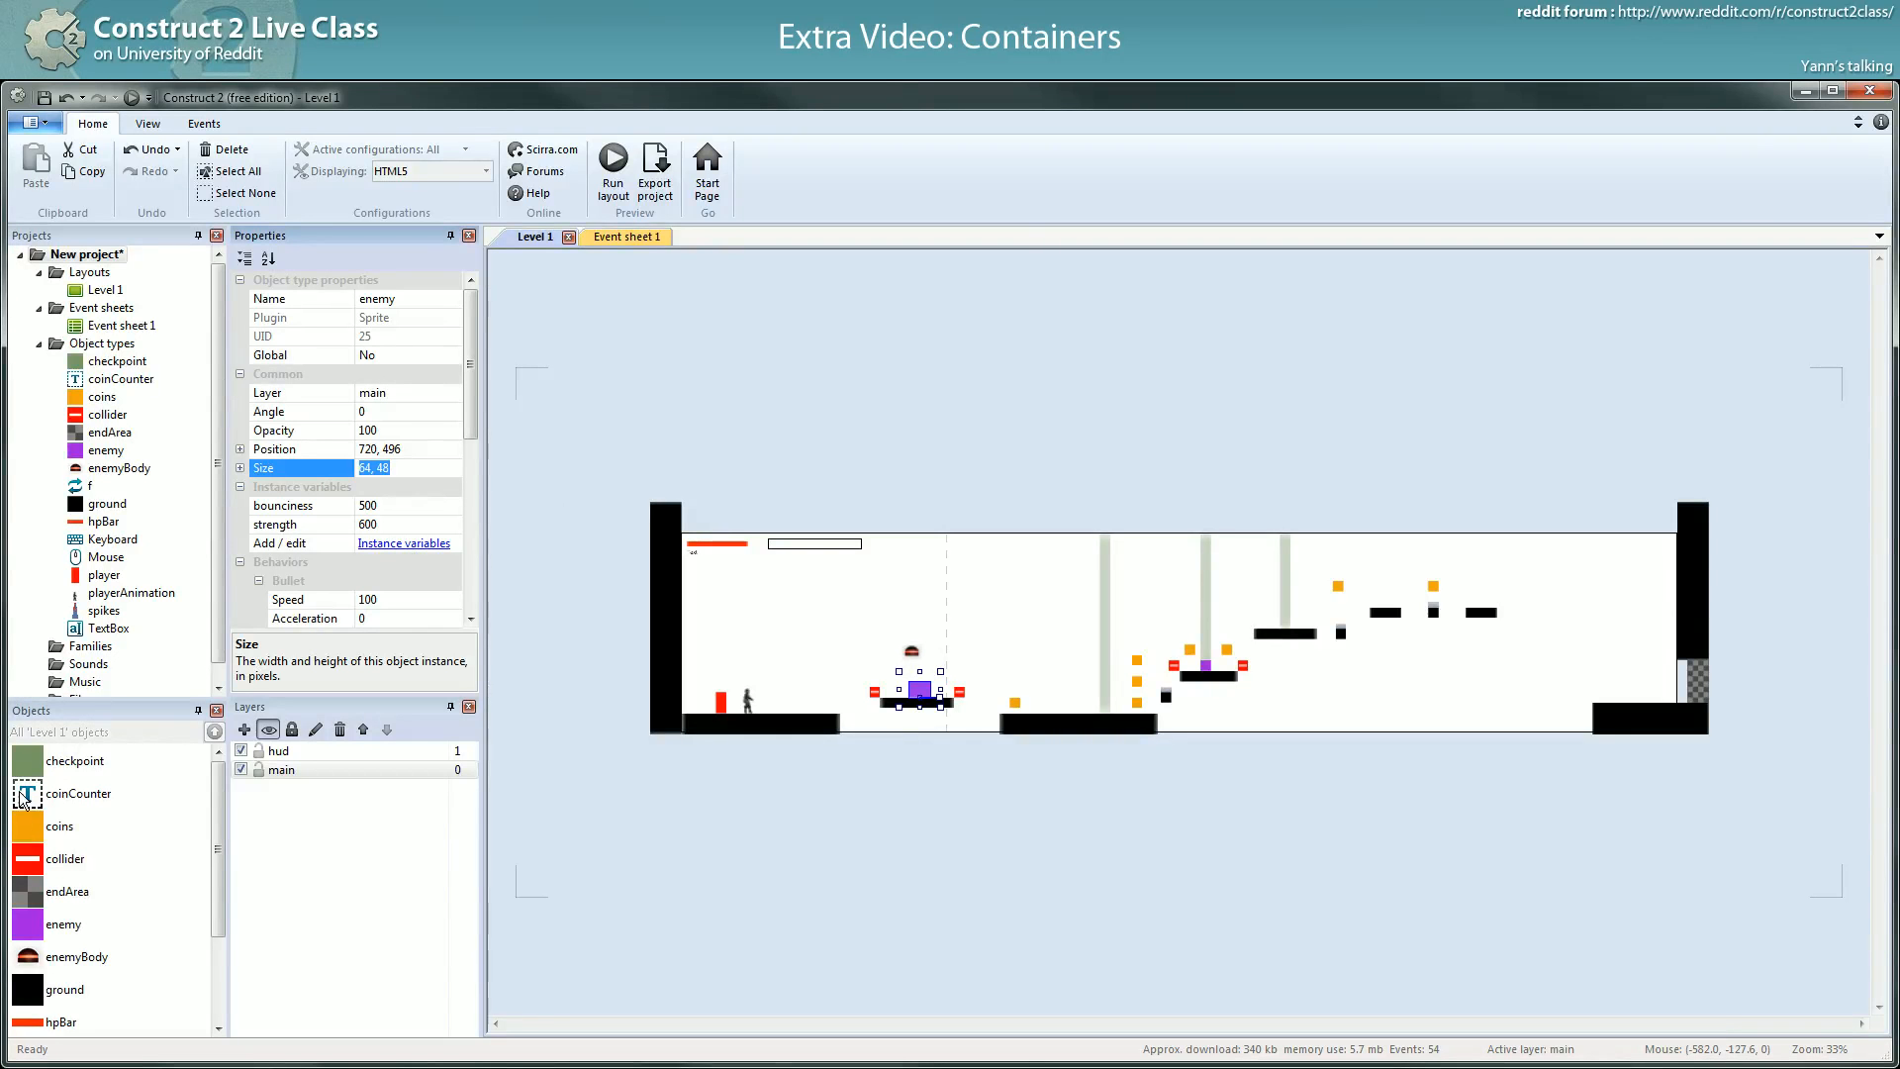
{"action": "left_click", "coordinate": [56, 930]}
{"action": "left_click", "coordinate": [411, 451]}
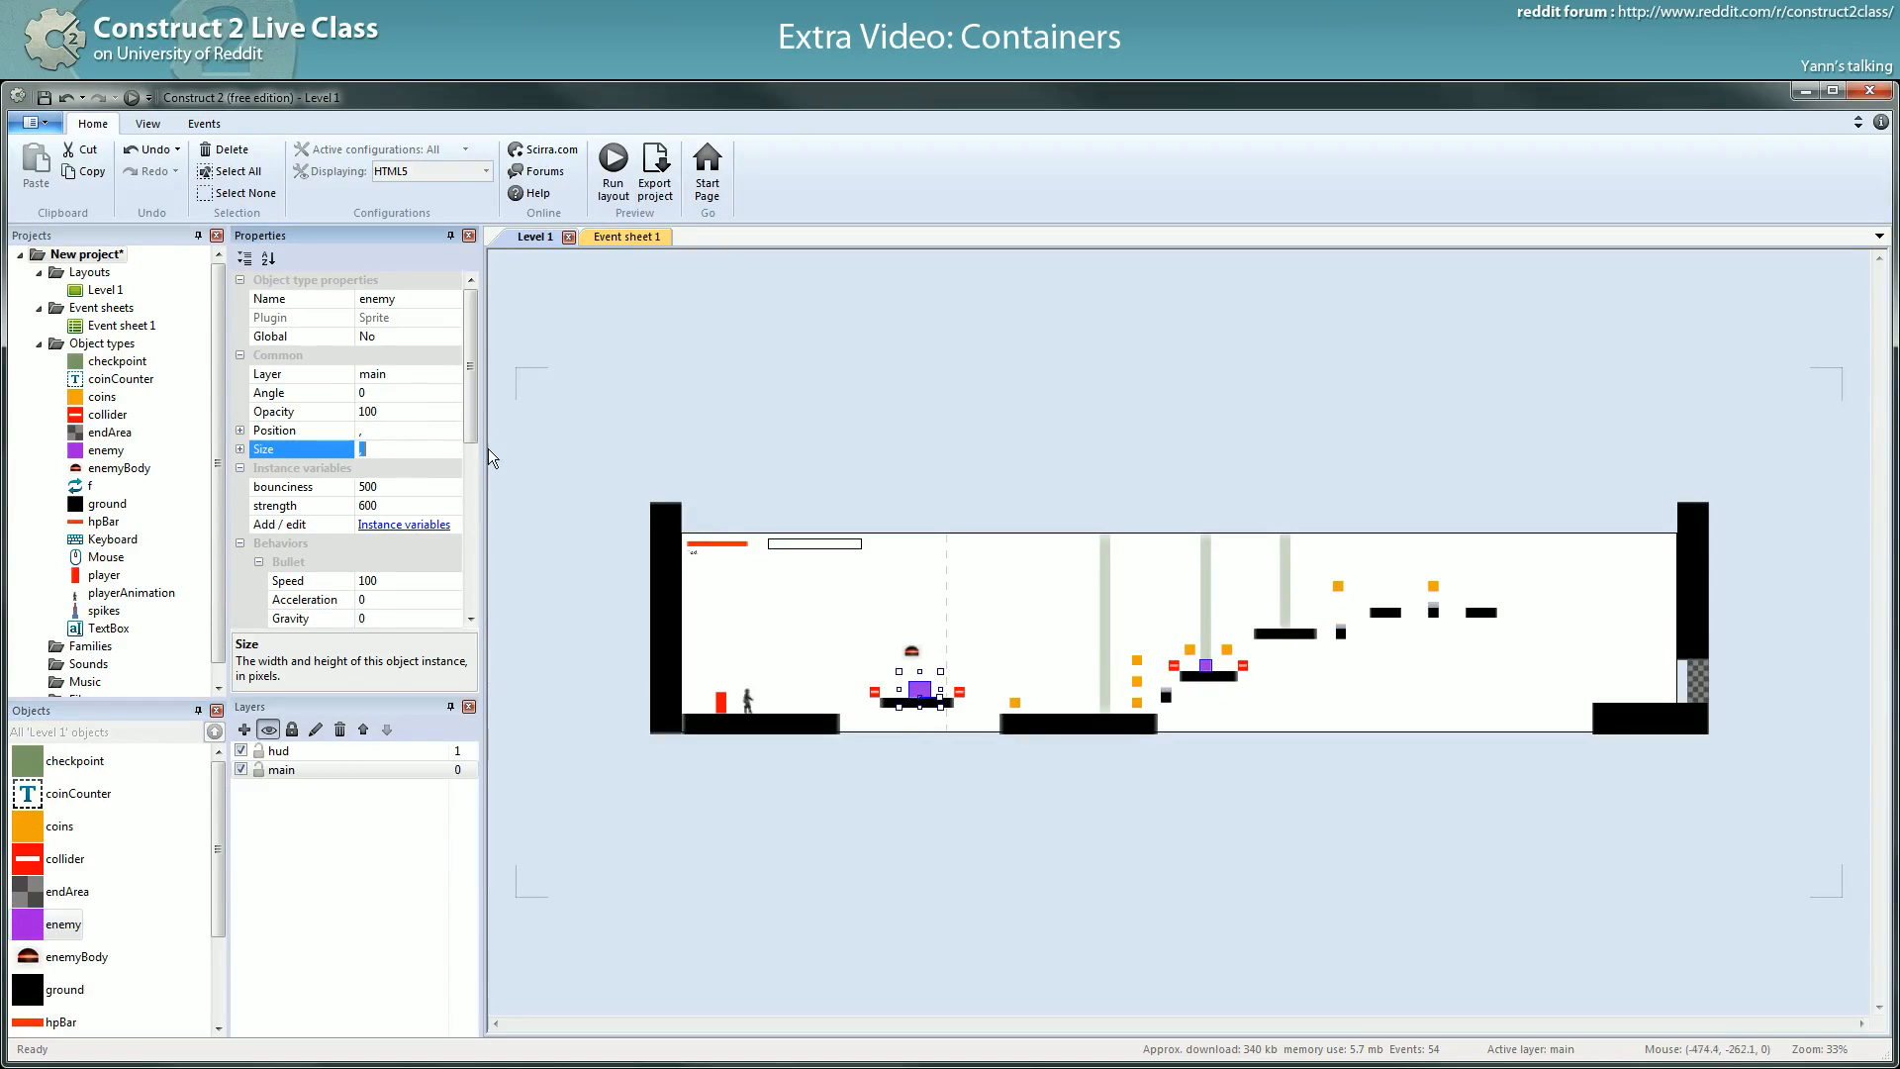
{"action": "type", "text": "64, 48"}
{"action": "key", "text": "Return"}
- Align enemyBody over the first enemy at 720, 496, and move it outside the layout to -248, 416
{"action": "left_click", "coordinate": [941, 651]}
{"action": "left_click_drag", "start_coordinate": [912, 652], "coordinate": [920, 693]}
{"action": "scroll", "coordinate": [919, 709], "scroll_direction": "up", "scroll_amount": 5, "text": "ctrl"}
{"action": "middle_click_drag", "start_coordinate": [862, 567], "coordinate": [871, 570]}
{"action": "left_click_drag", "start_coordinate": [838, 733], "coordinate": [838, 730]}
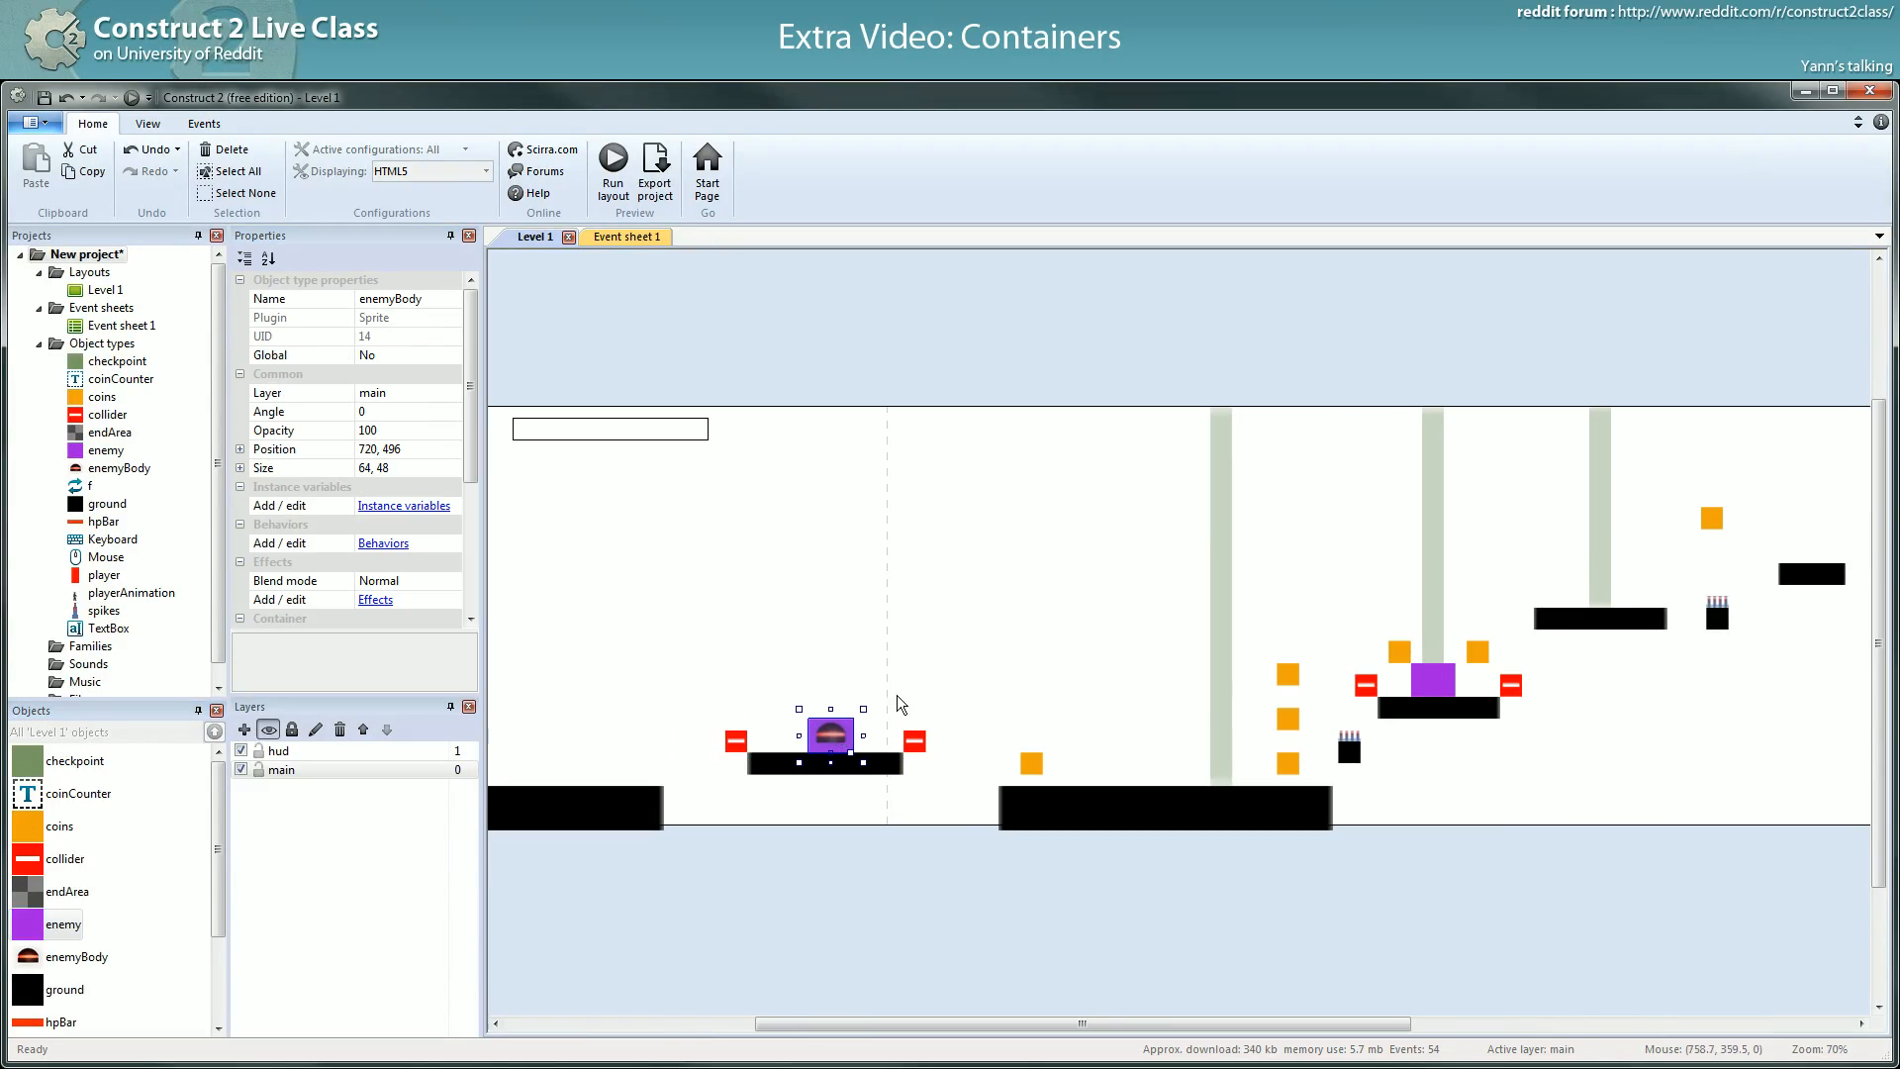
{"action": "scroll", "coordinate": [960, 802], "scroll_direction": "down", "scroll_amount": 3, "text": "ctrl"}
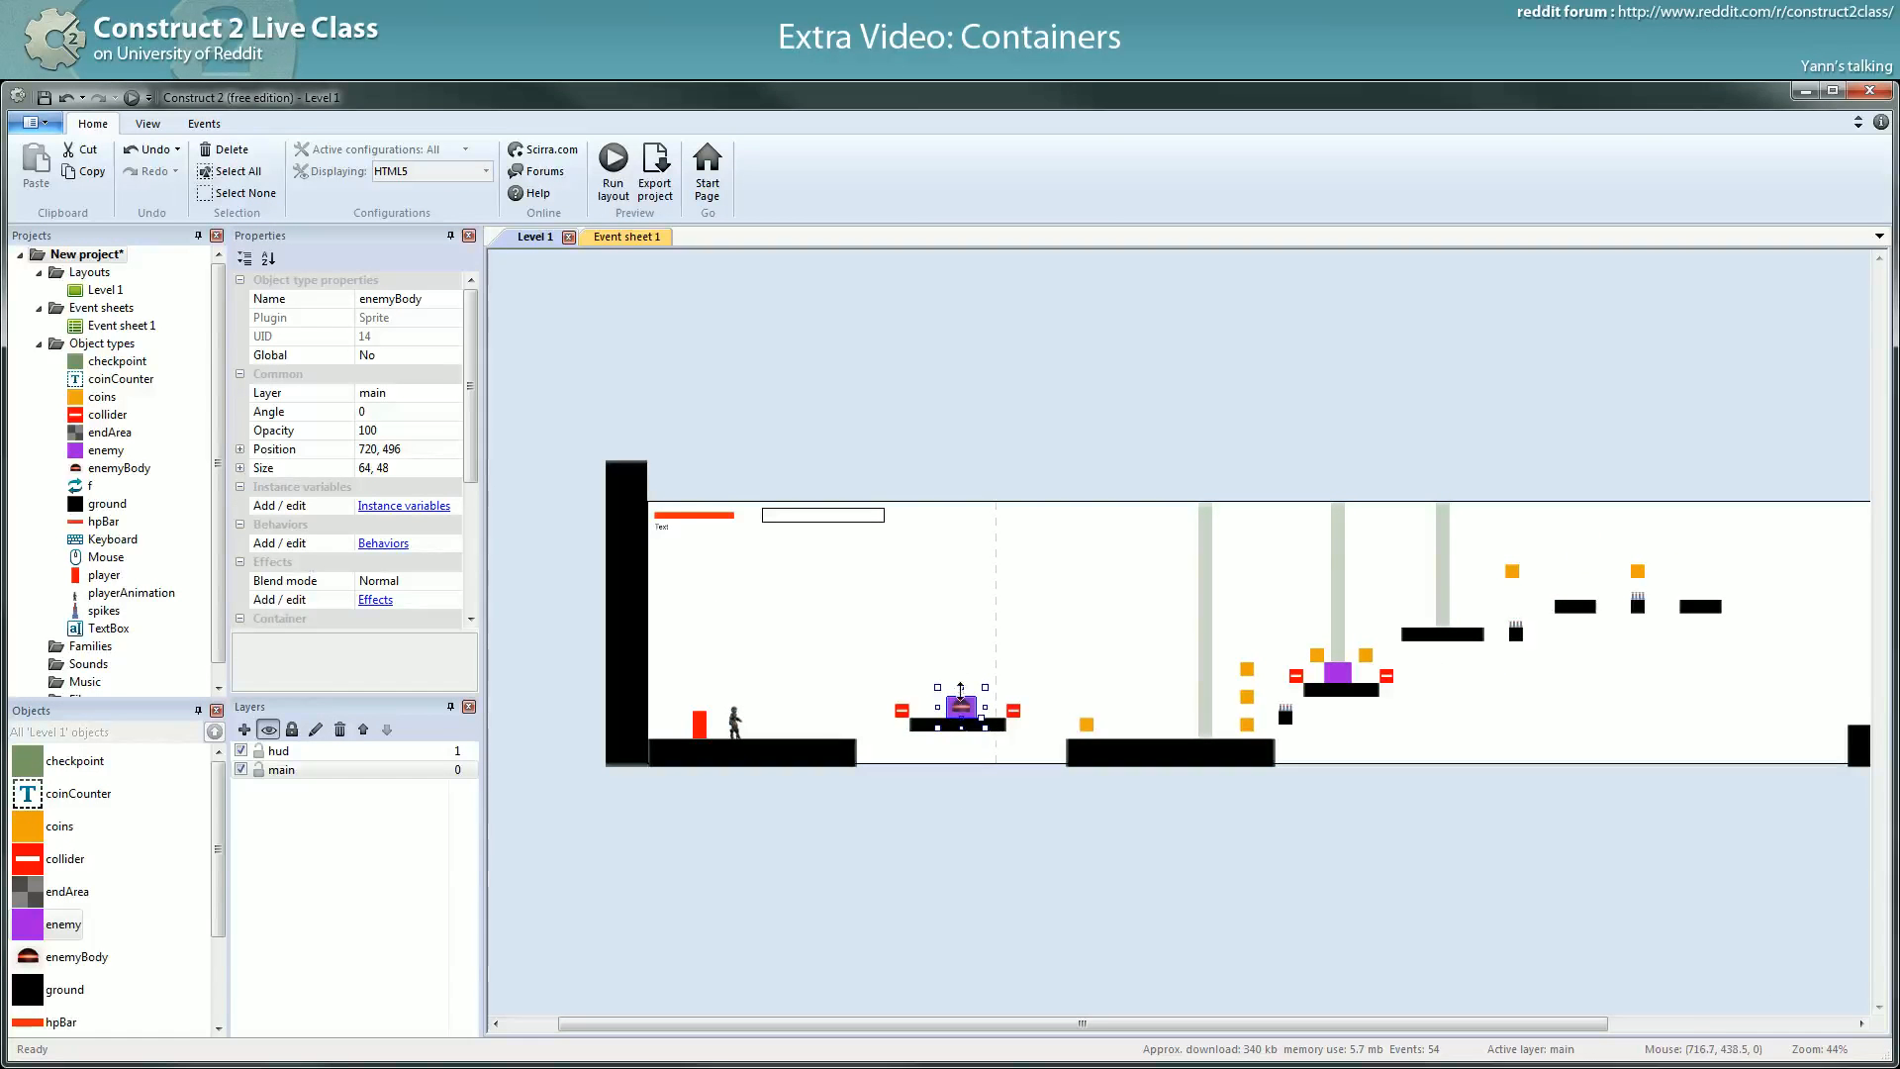
{"action": "left_click_drag", "start_coordinate": [965, 716], "coordinate": [542, 681]}
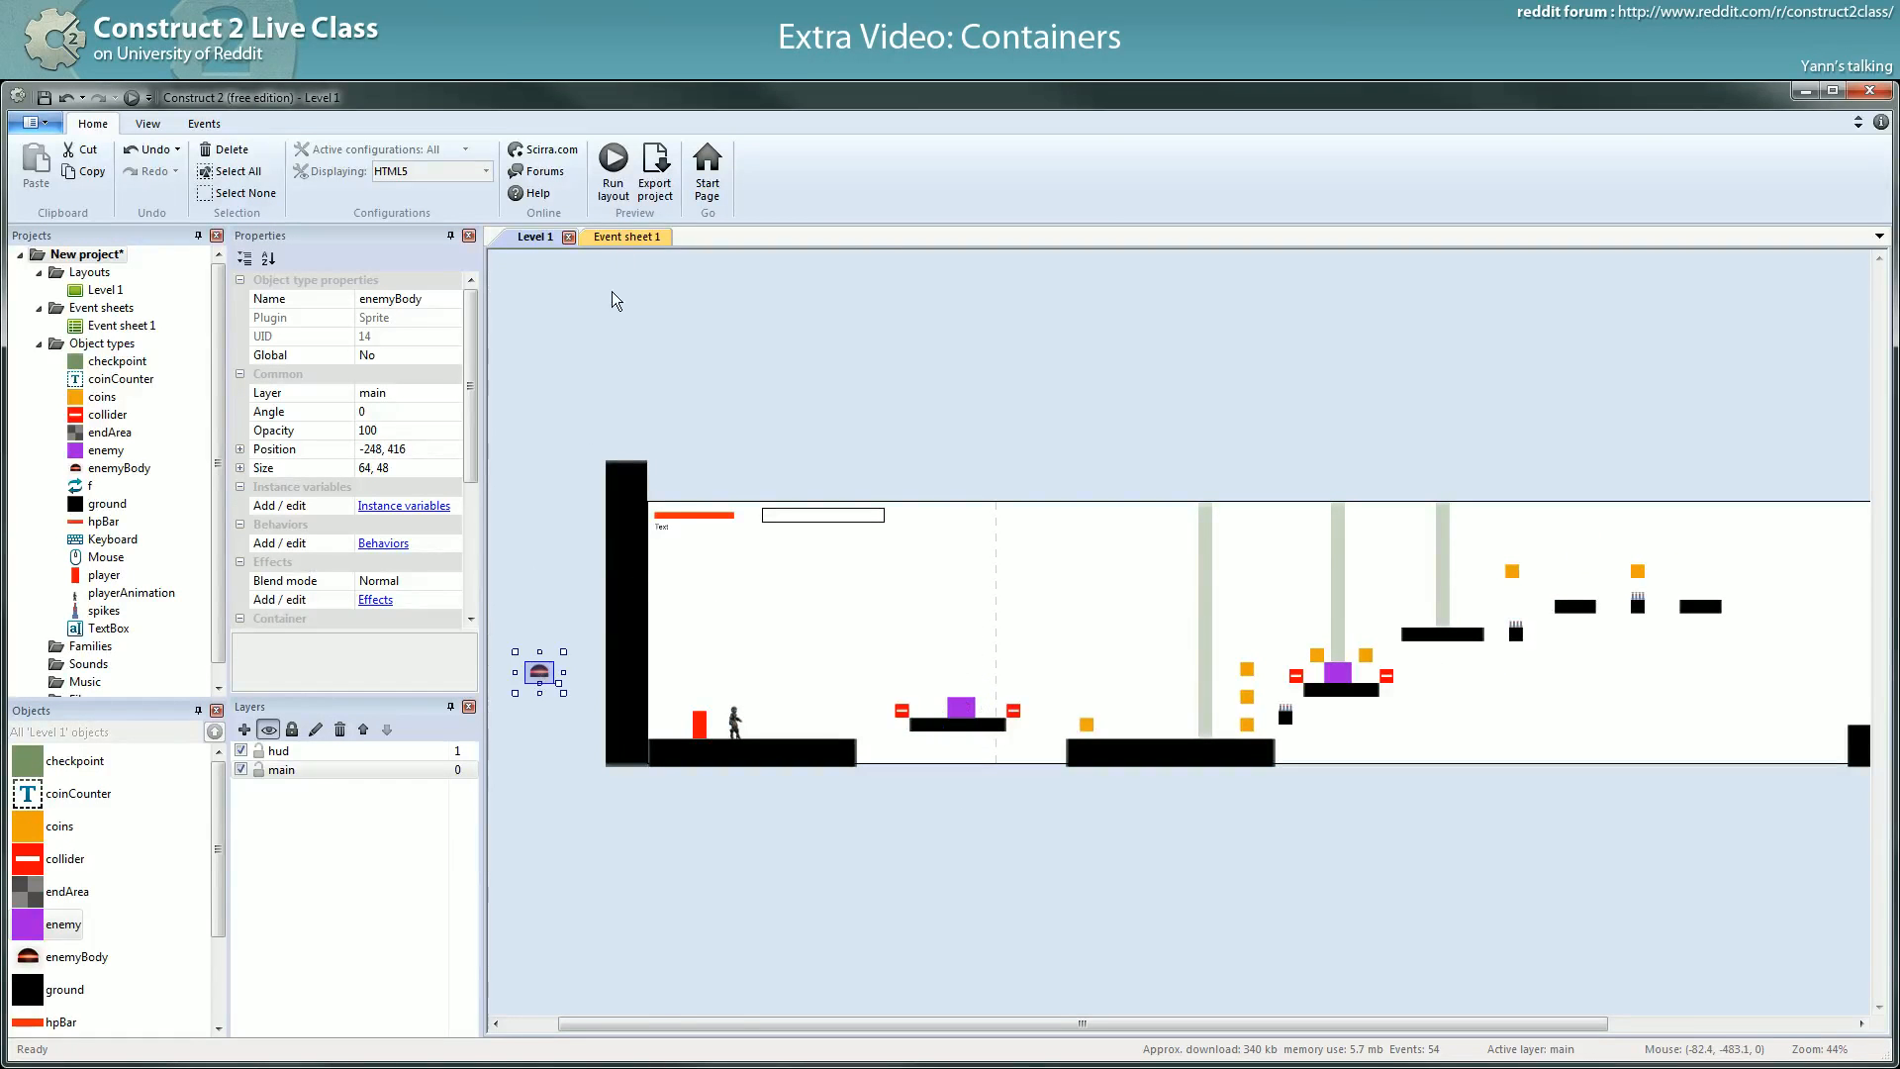
- Collapse the Animation, HPBar and Enemy groups in Event sheet 1
{"action": "left_click", "coordinate": [621, 238]}
{"action": "left_click", "coordinate": [540, 404]}
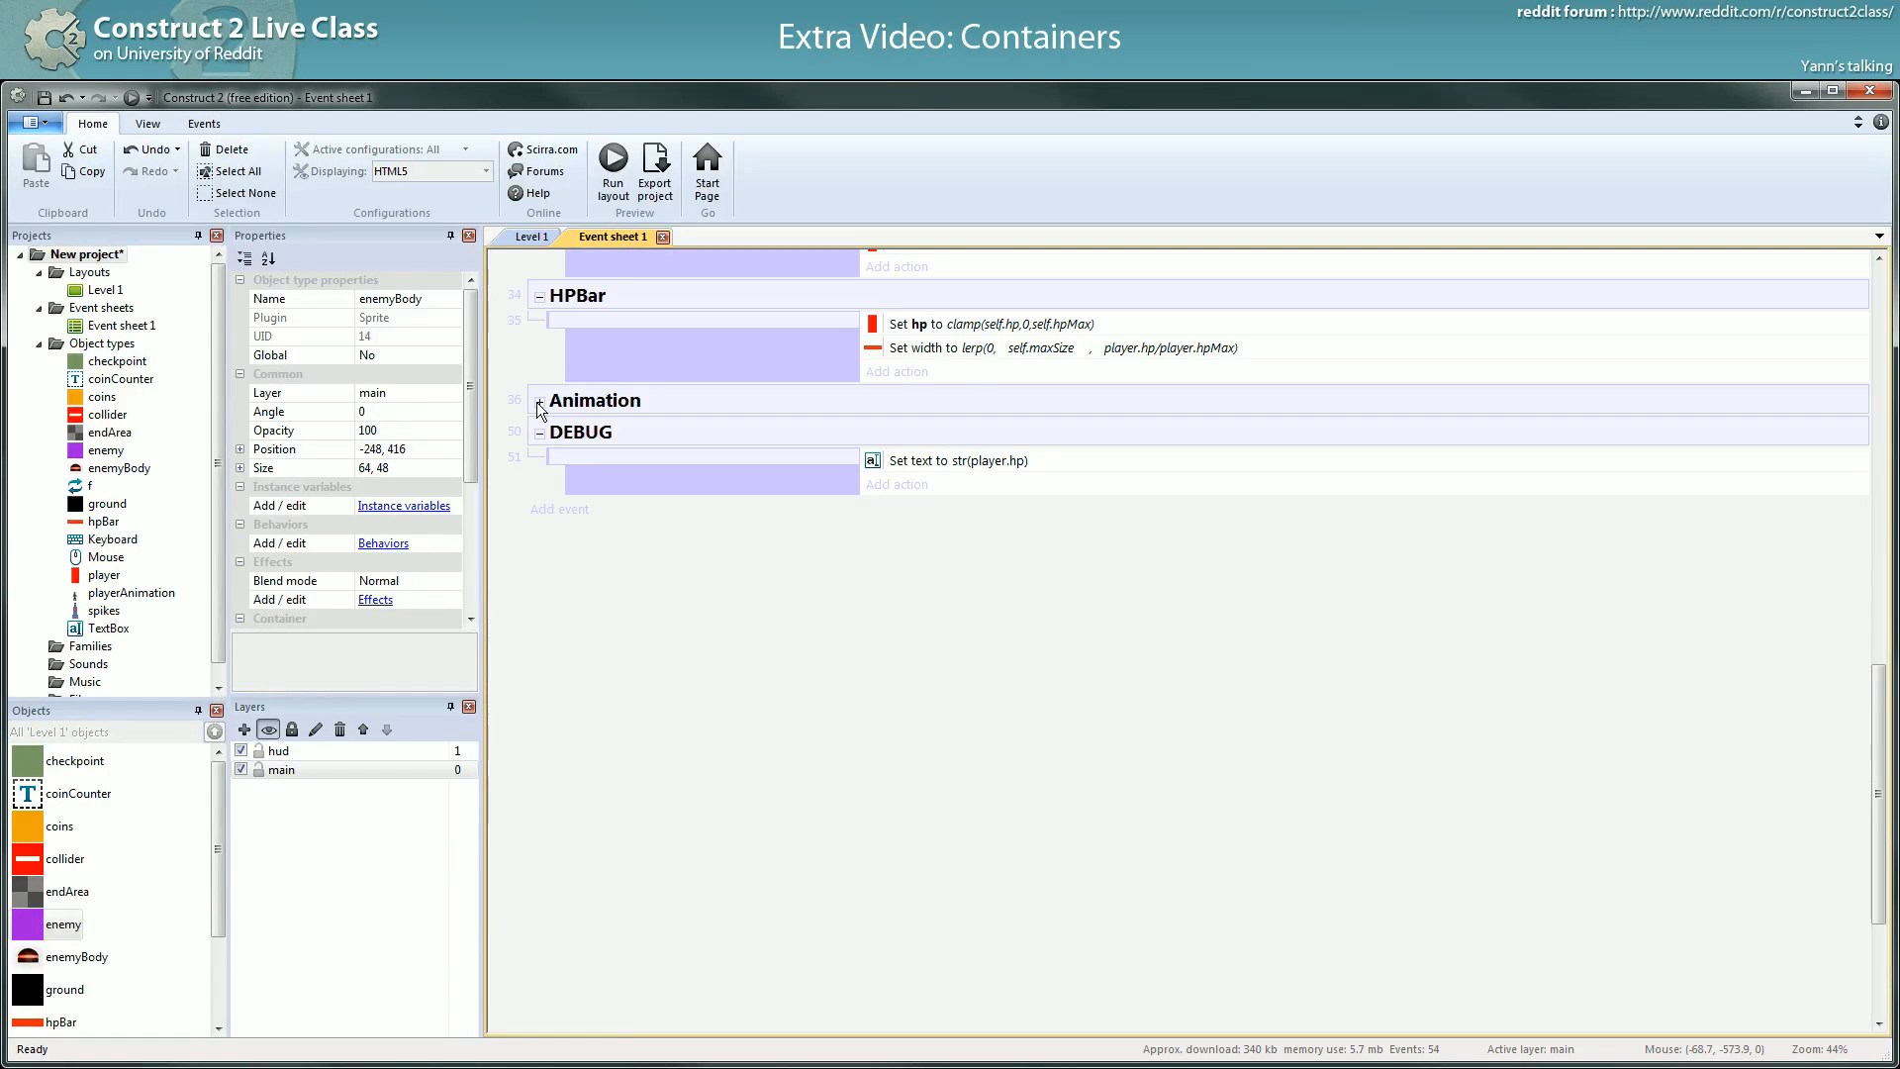
{"action": "left_click", "coordinate": [542, 297]}
{"action": "scroll", "coordinate": [970, 716], "scroll_direction": "up", "scroll_amount": 5}
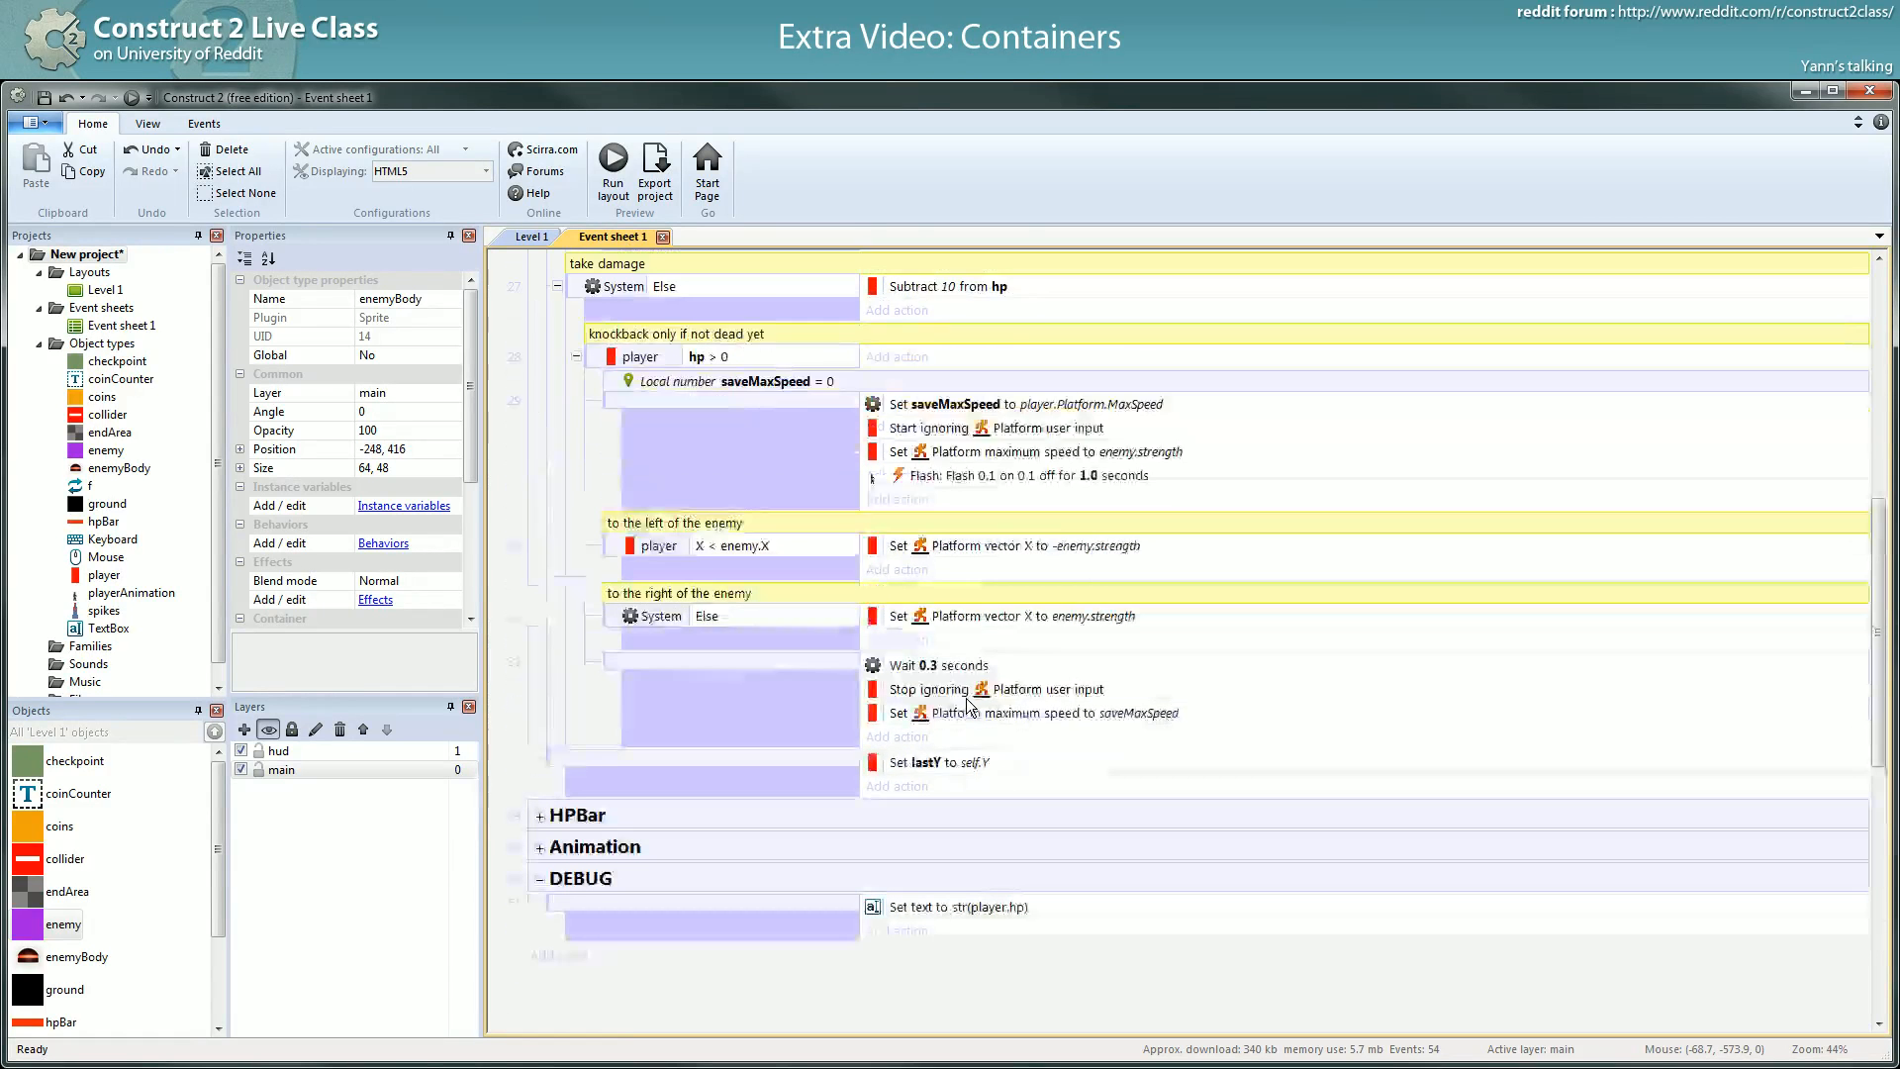
{"action": "scroll", "coordinate": [960, 700], "scroll_direction": "up", "scroll_amount": 8}
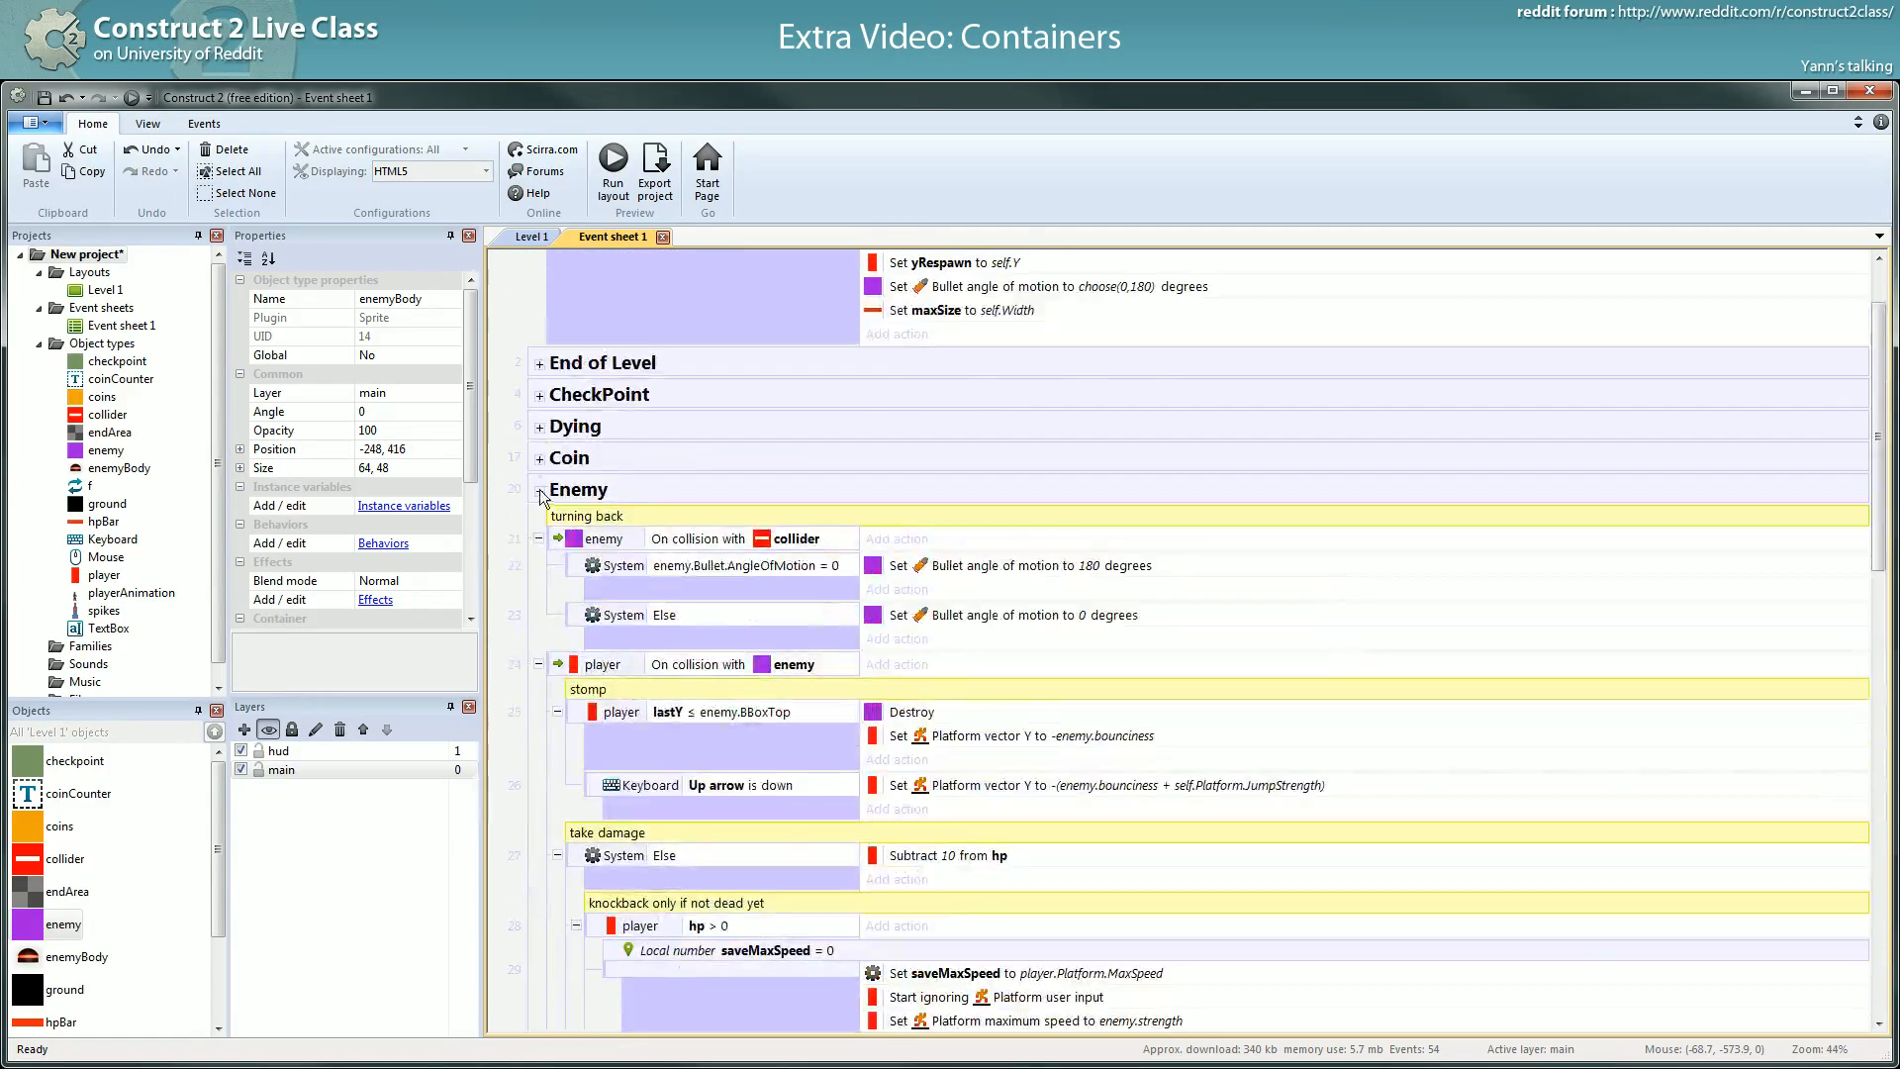
{"action": "left_click", "coordinate": [540, 490]}
{"action": "left_click", "coordinate": [532, 236]}
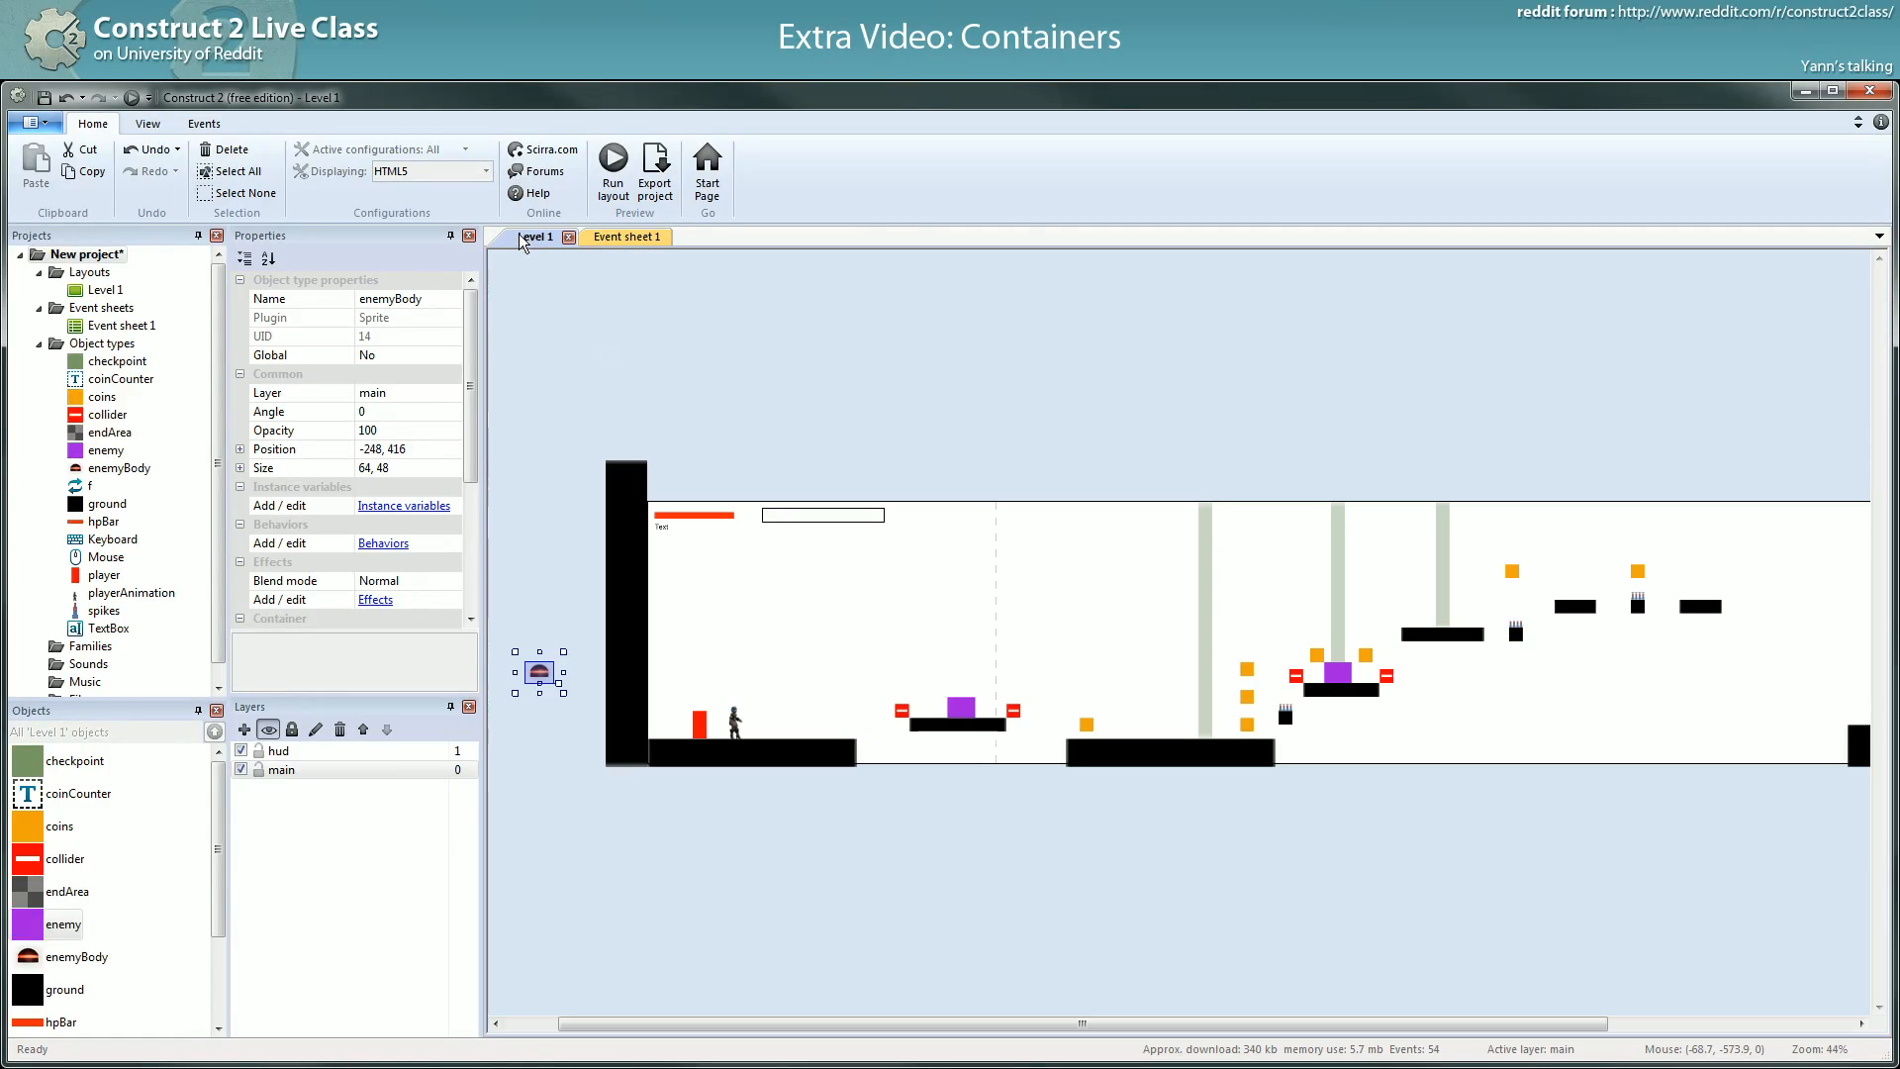
{"action": "left_click", "coordinate": [982, 715]}
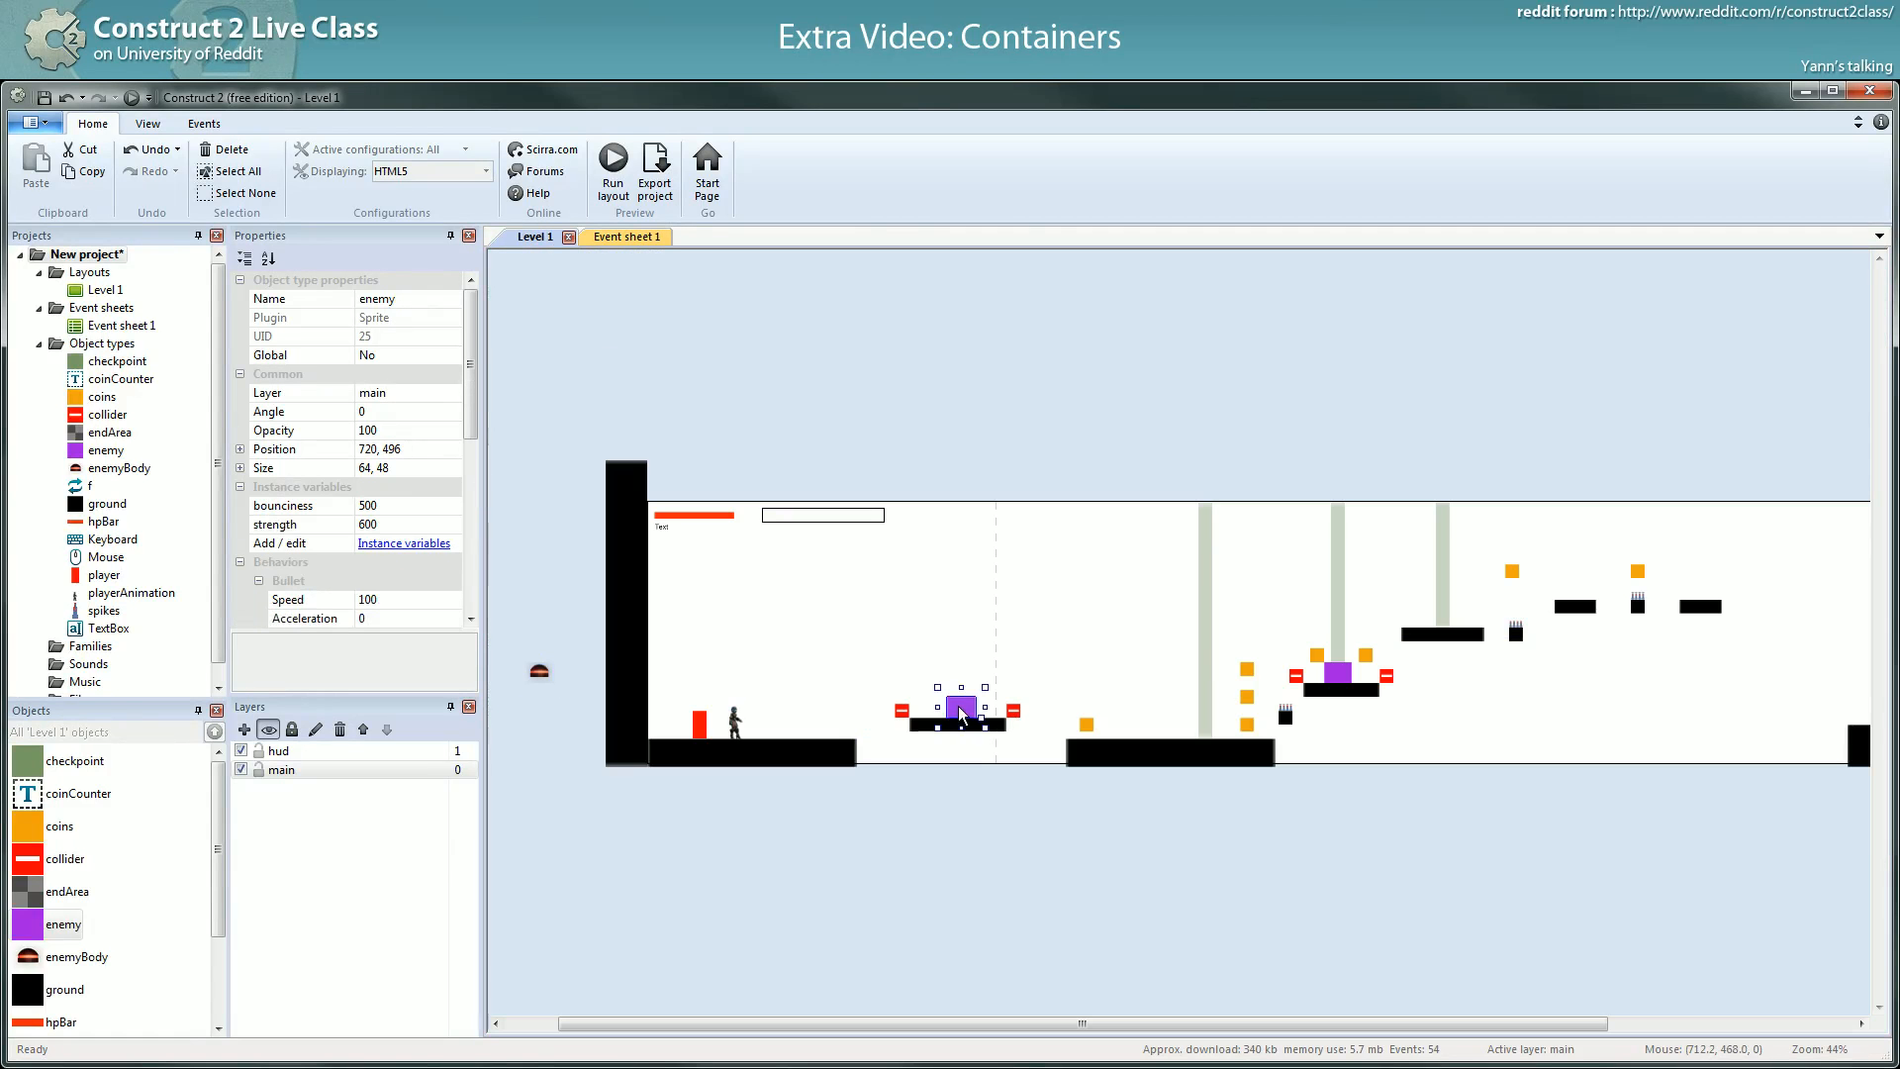
{"action": "left_click", "coordinate": [550, 681]}
{"action": "left_click_drag", "start_coordinate": [549, 680], "coordinate": [559, 611], "text": "ctrl"}
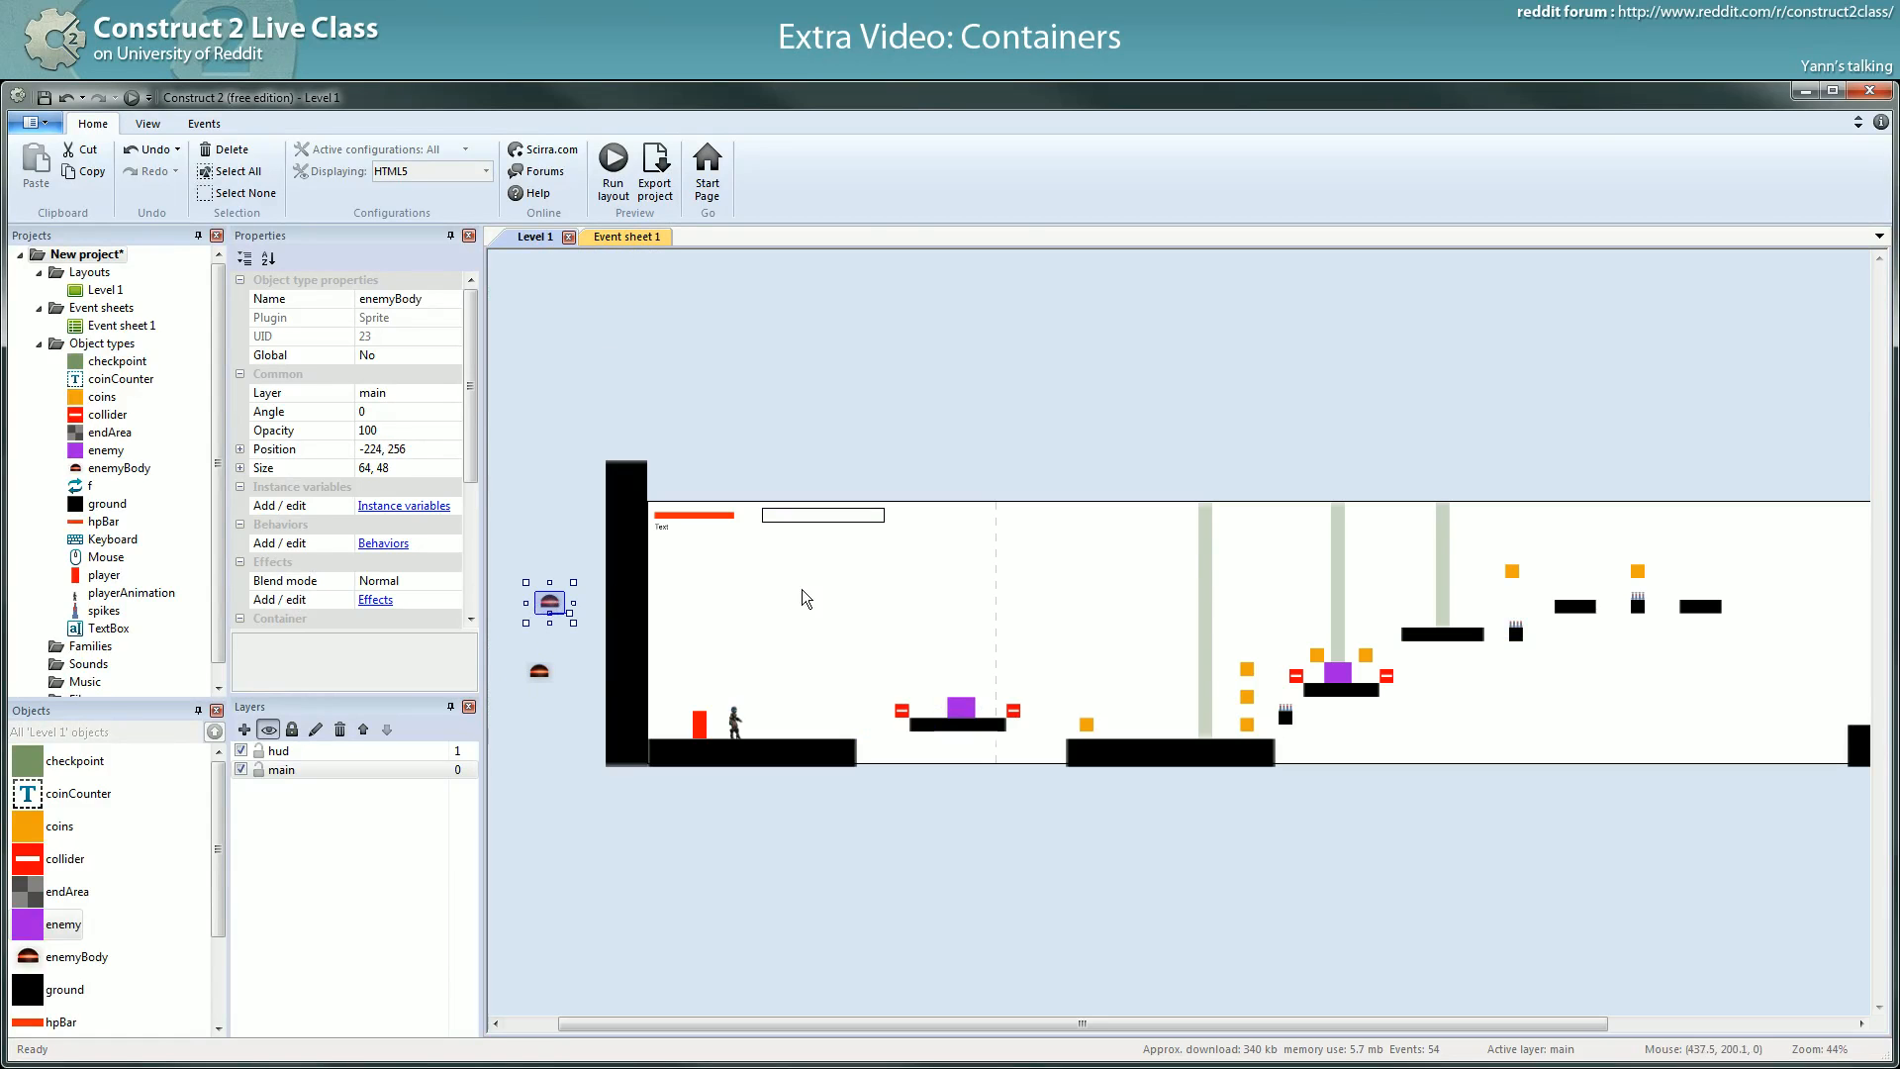
{"action": "key", "text": "Delete"}
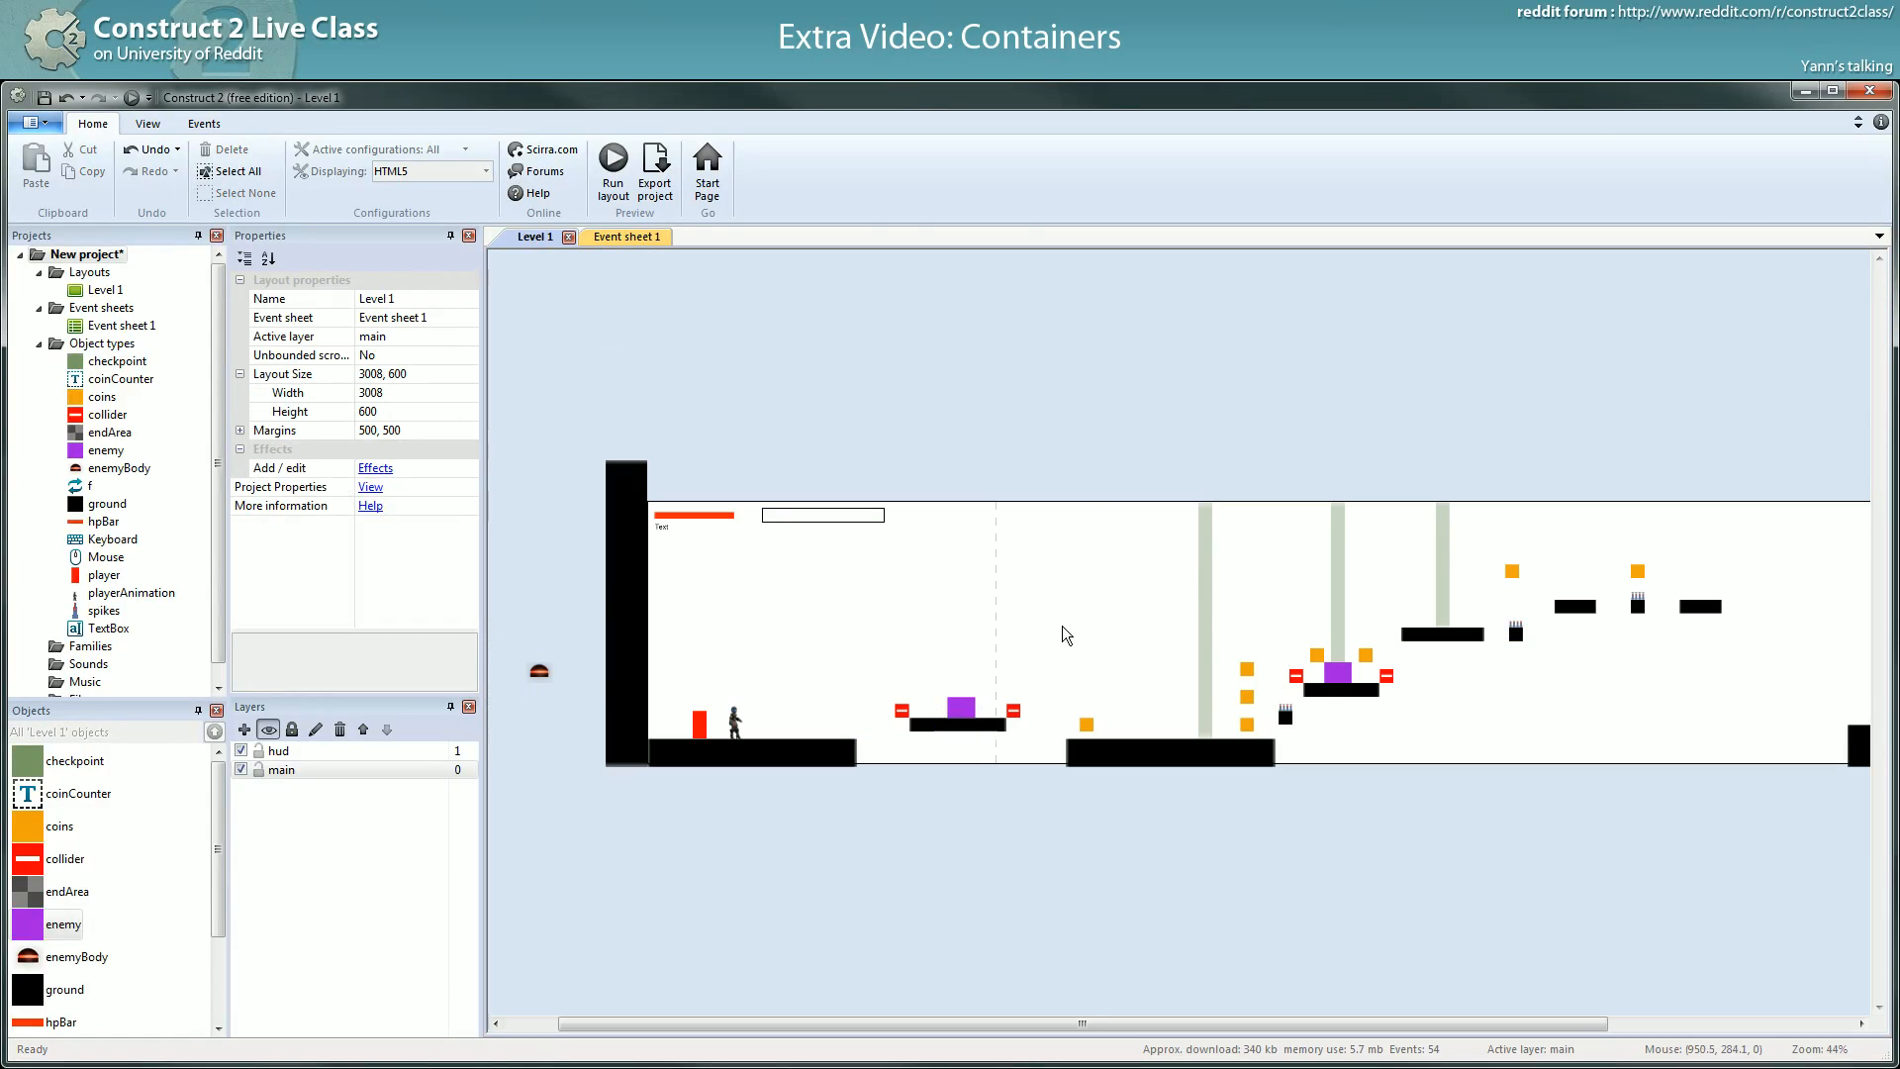
- Create a container for the enemy object and add enemyBody to it
{"action": "left_click", "coordinate": [958, 704]}
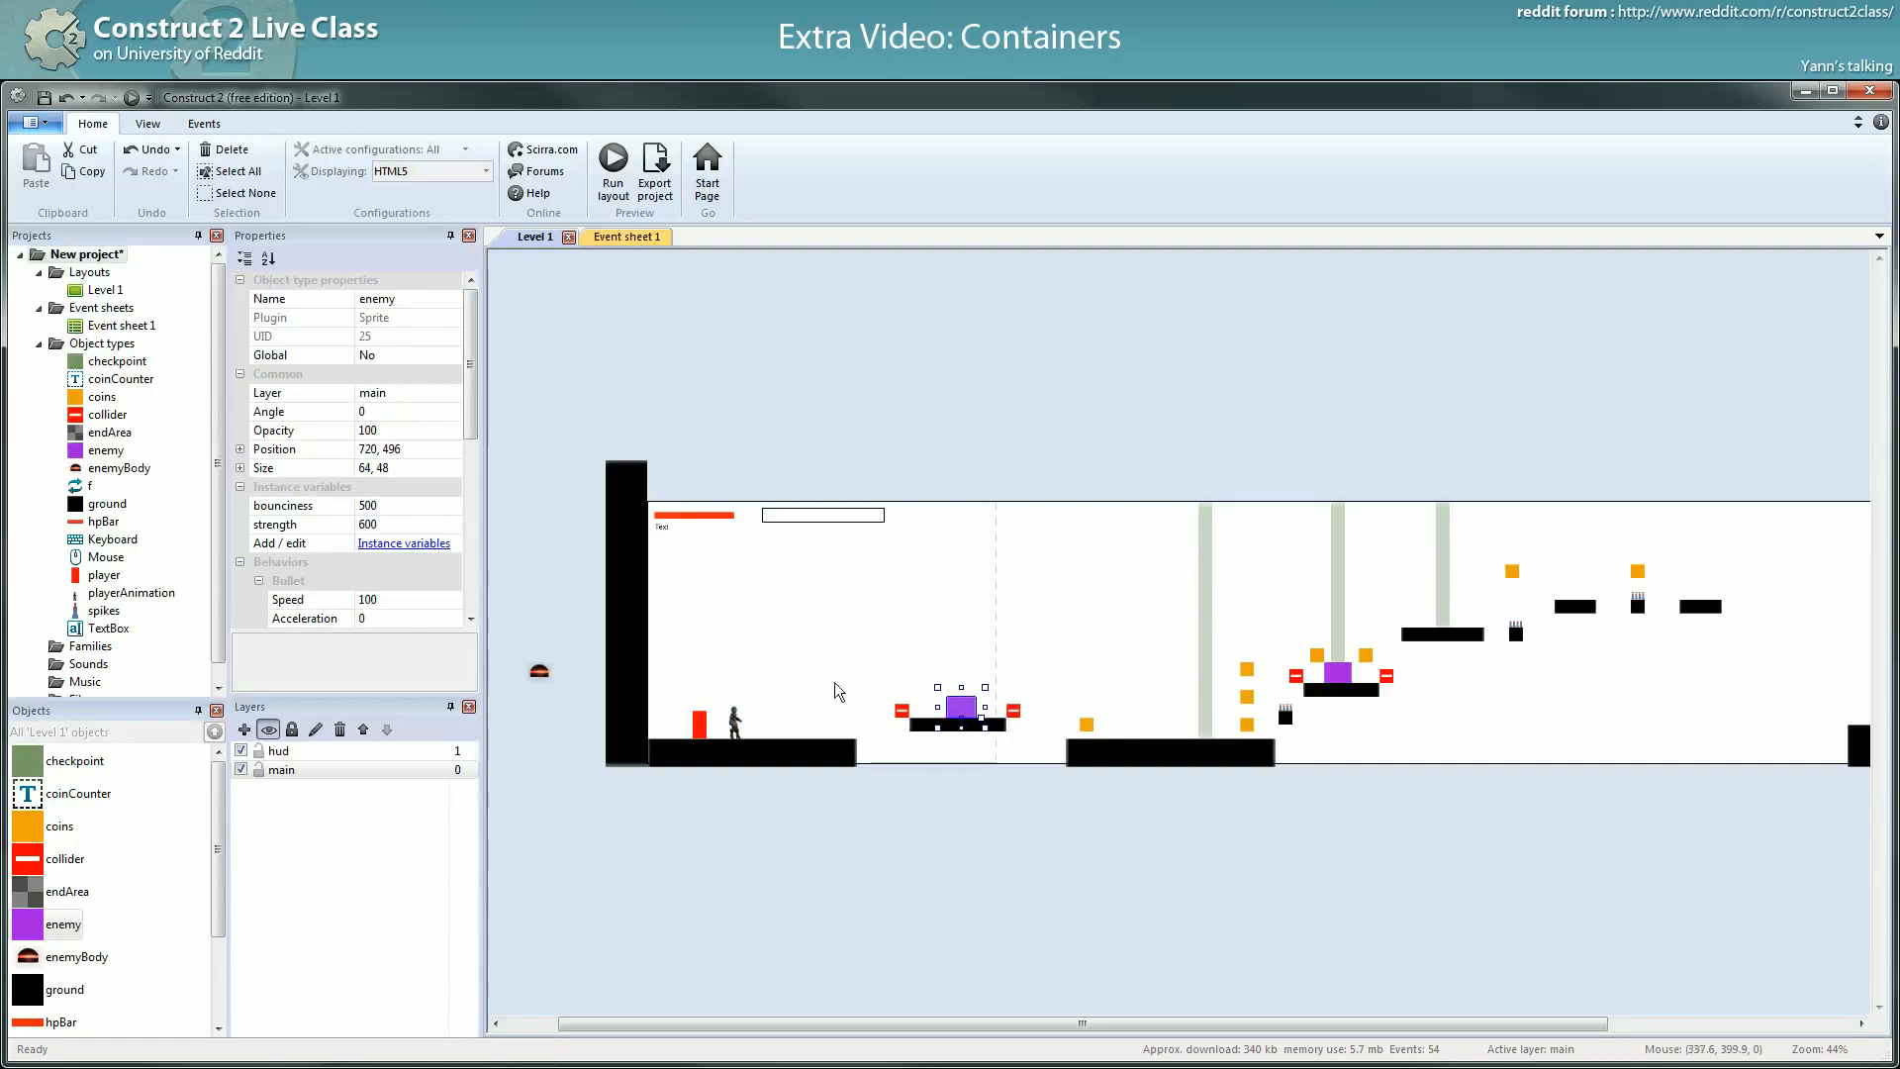
{"action": "scroll", "coordinate": [460, 396], "scroll_direction": "down", "scroll_amount": 5}
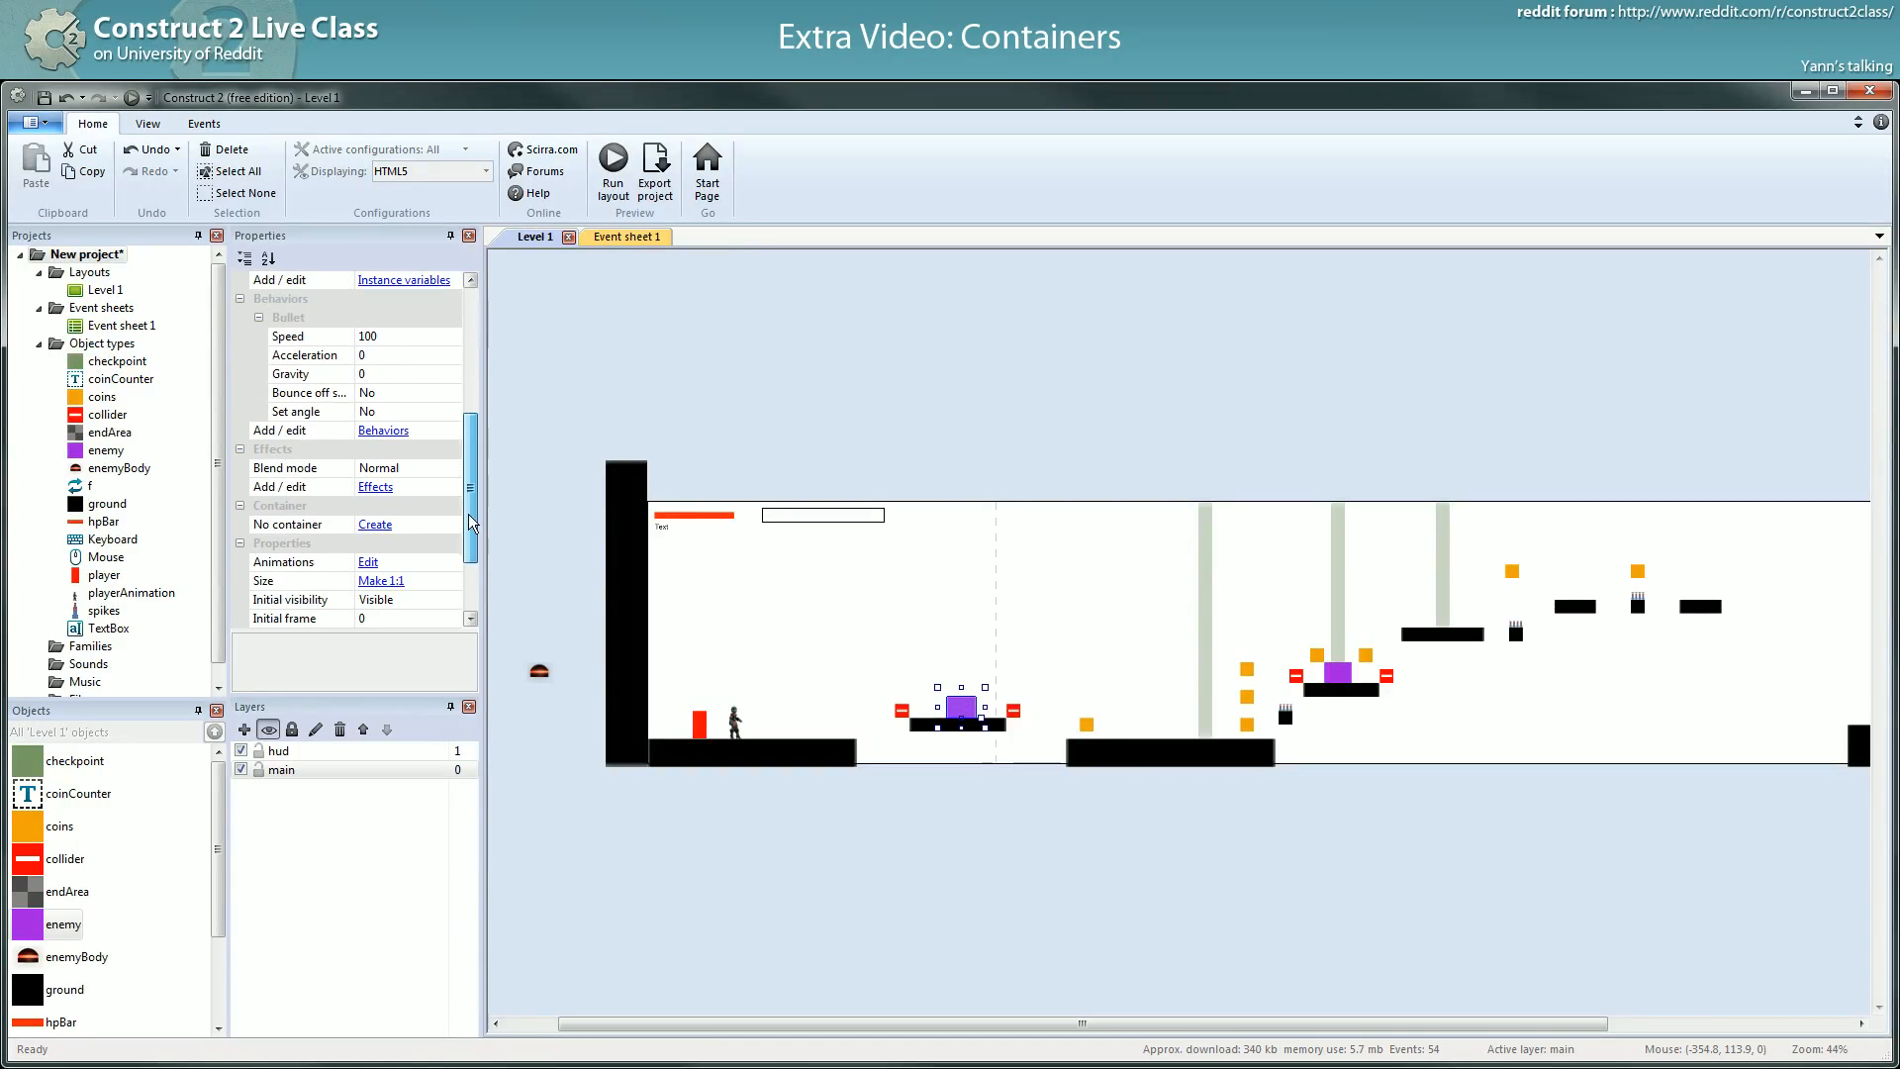
{"action": "left_click", "coordinate": [376, 525]}
{"action": "double_click", "coordinate": [546, 562]}
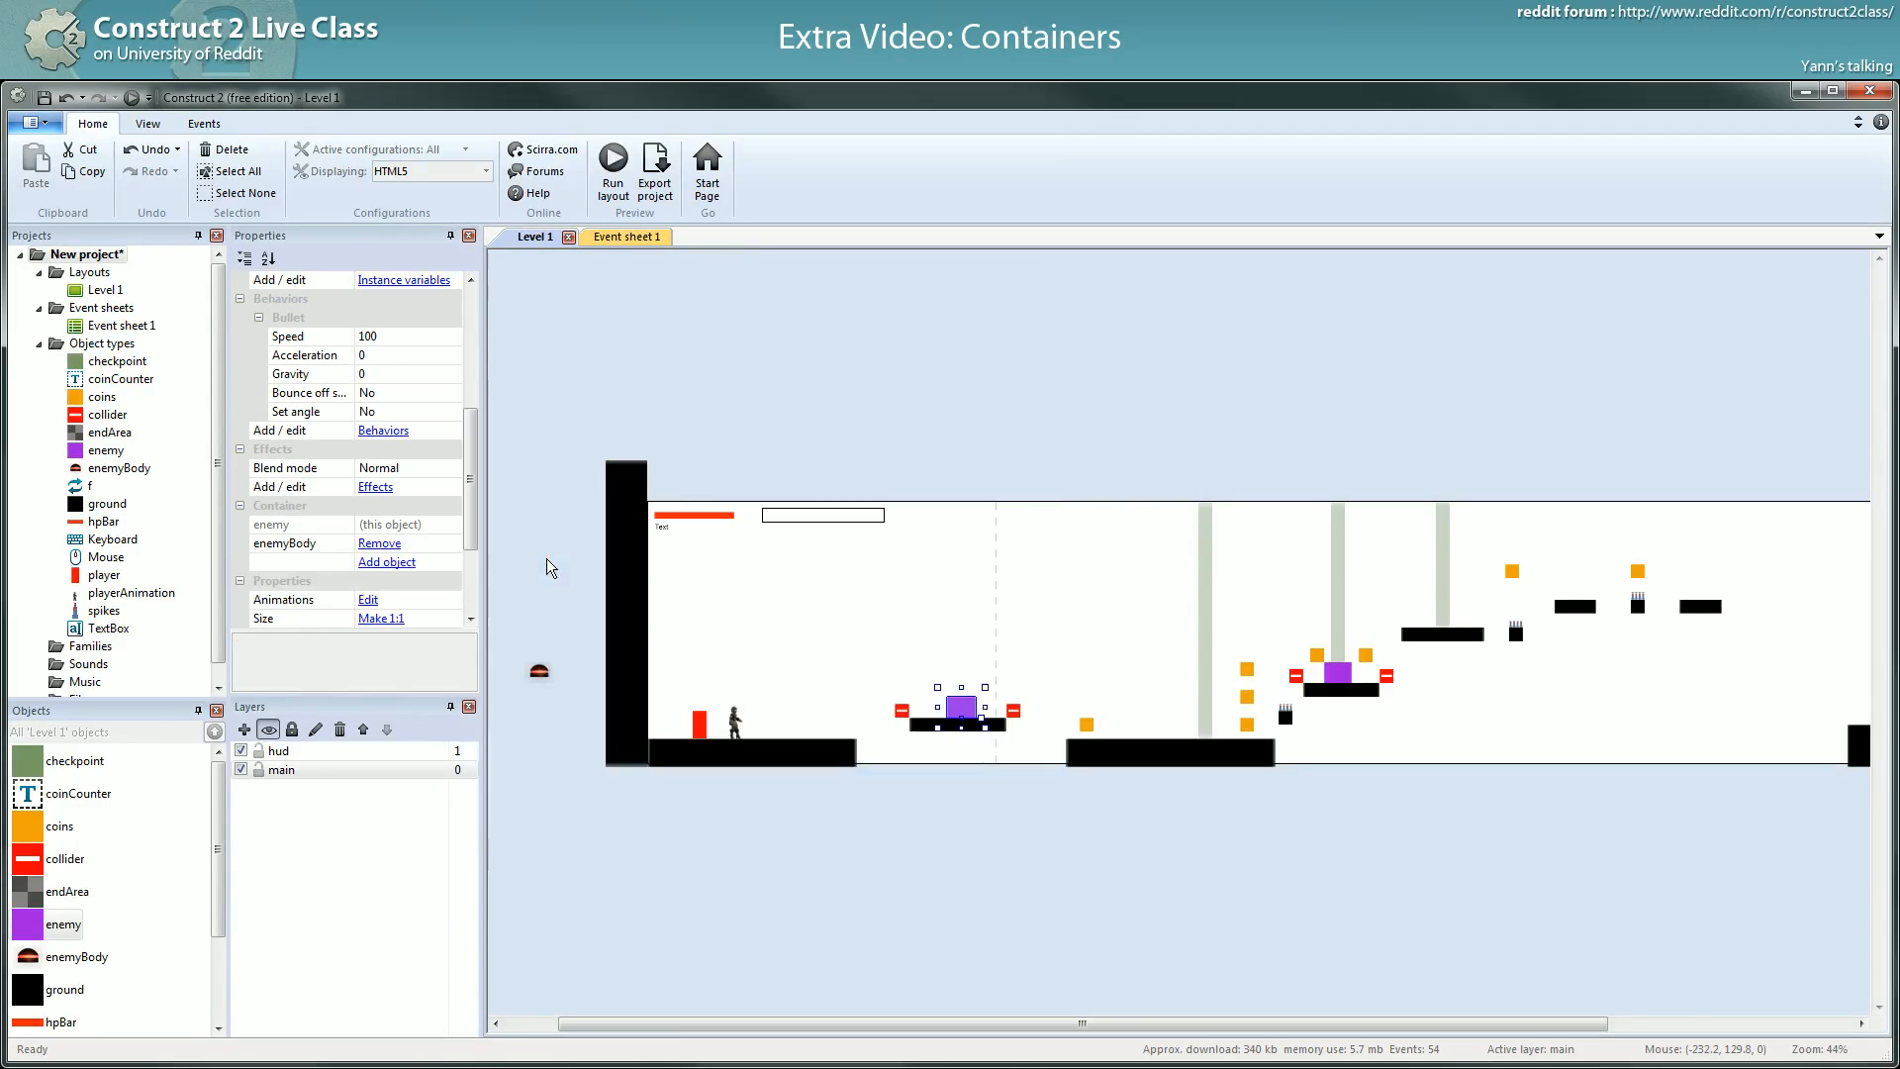
- Preview Level 1, play past the first enemy to examine the robot sprite on the second enemy, and return to the editor
{"action": "left_click", "coordinate": [620, 240]}
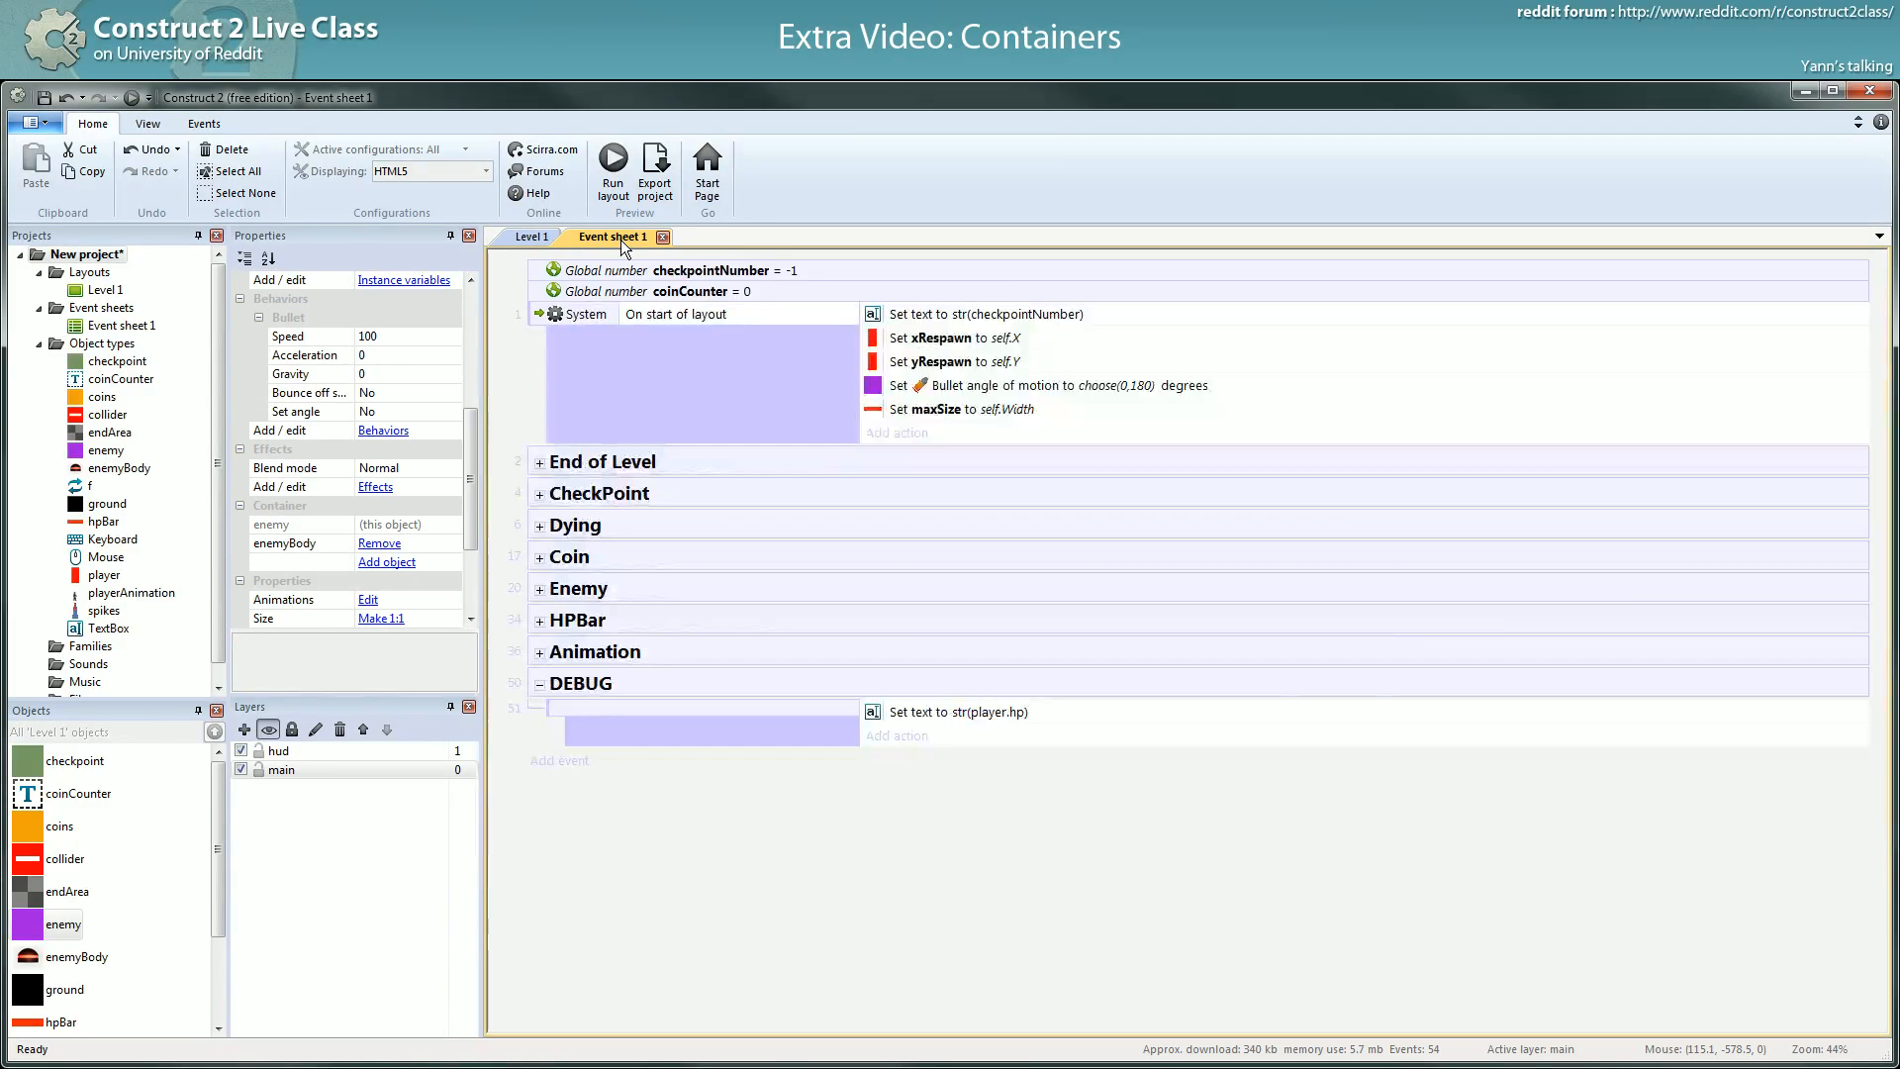
{"action": "left_click", "coordinate": [542, 237]}
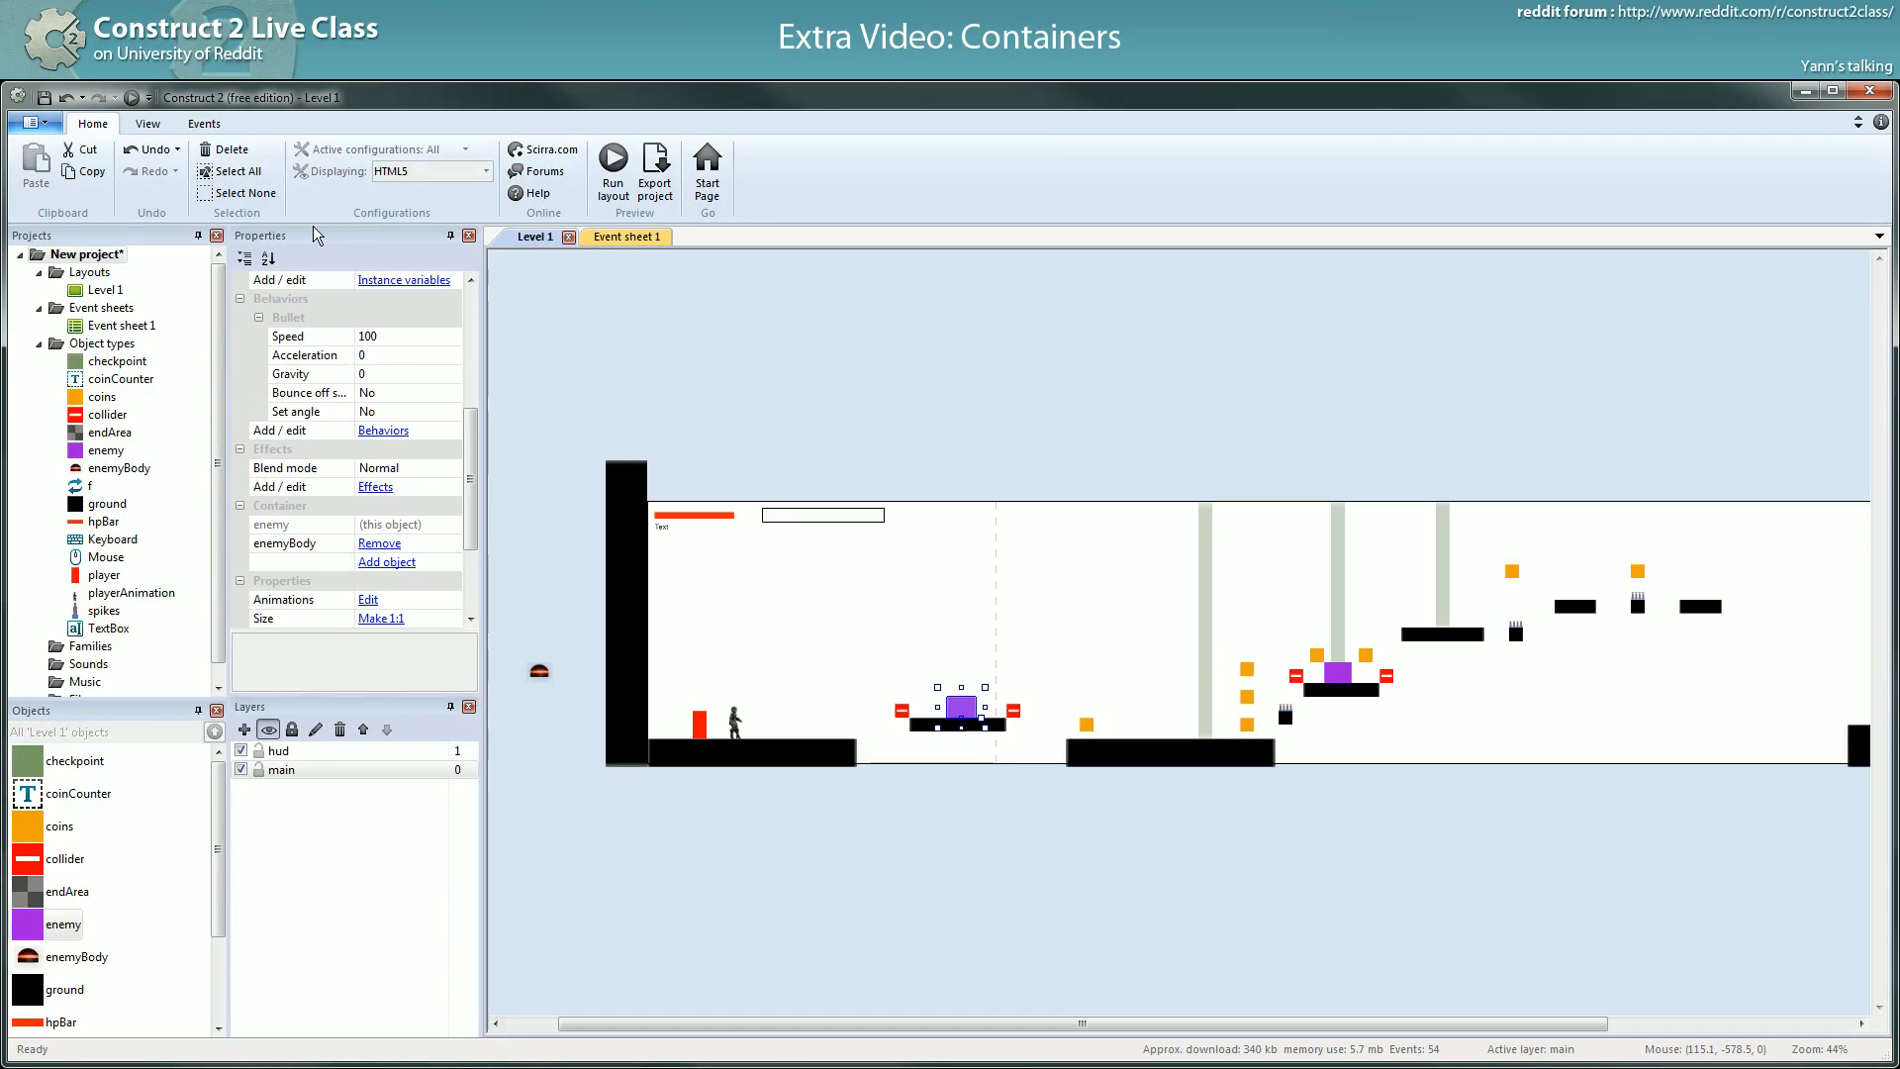
{"action": "left_click", "coordinate": [131, 99]}
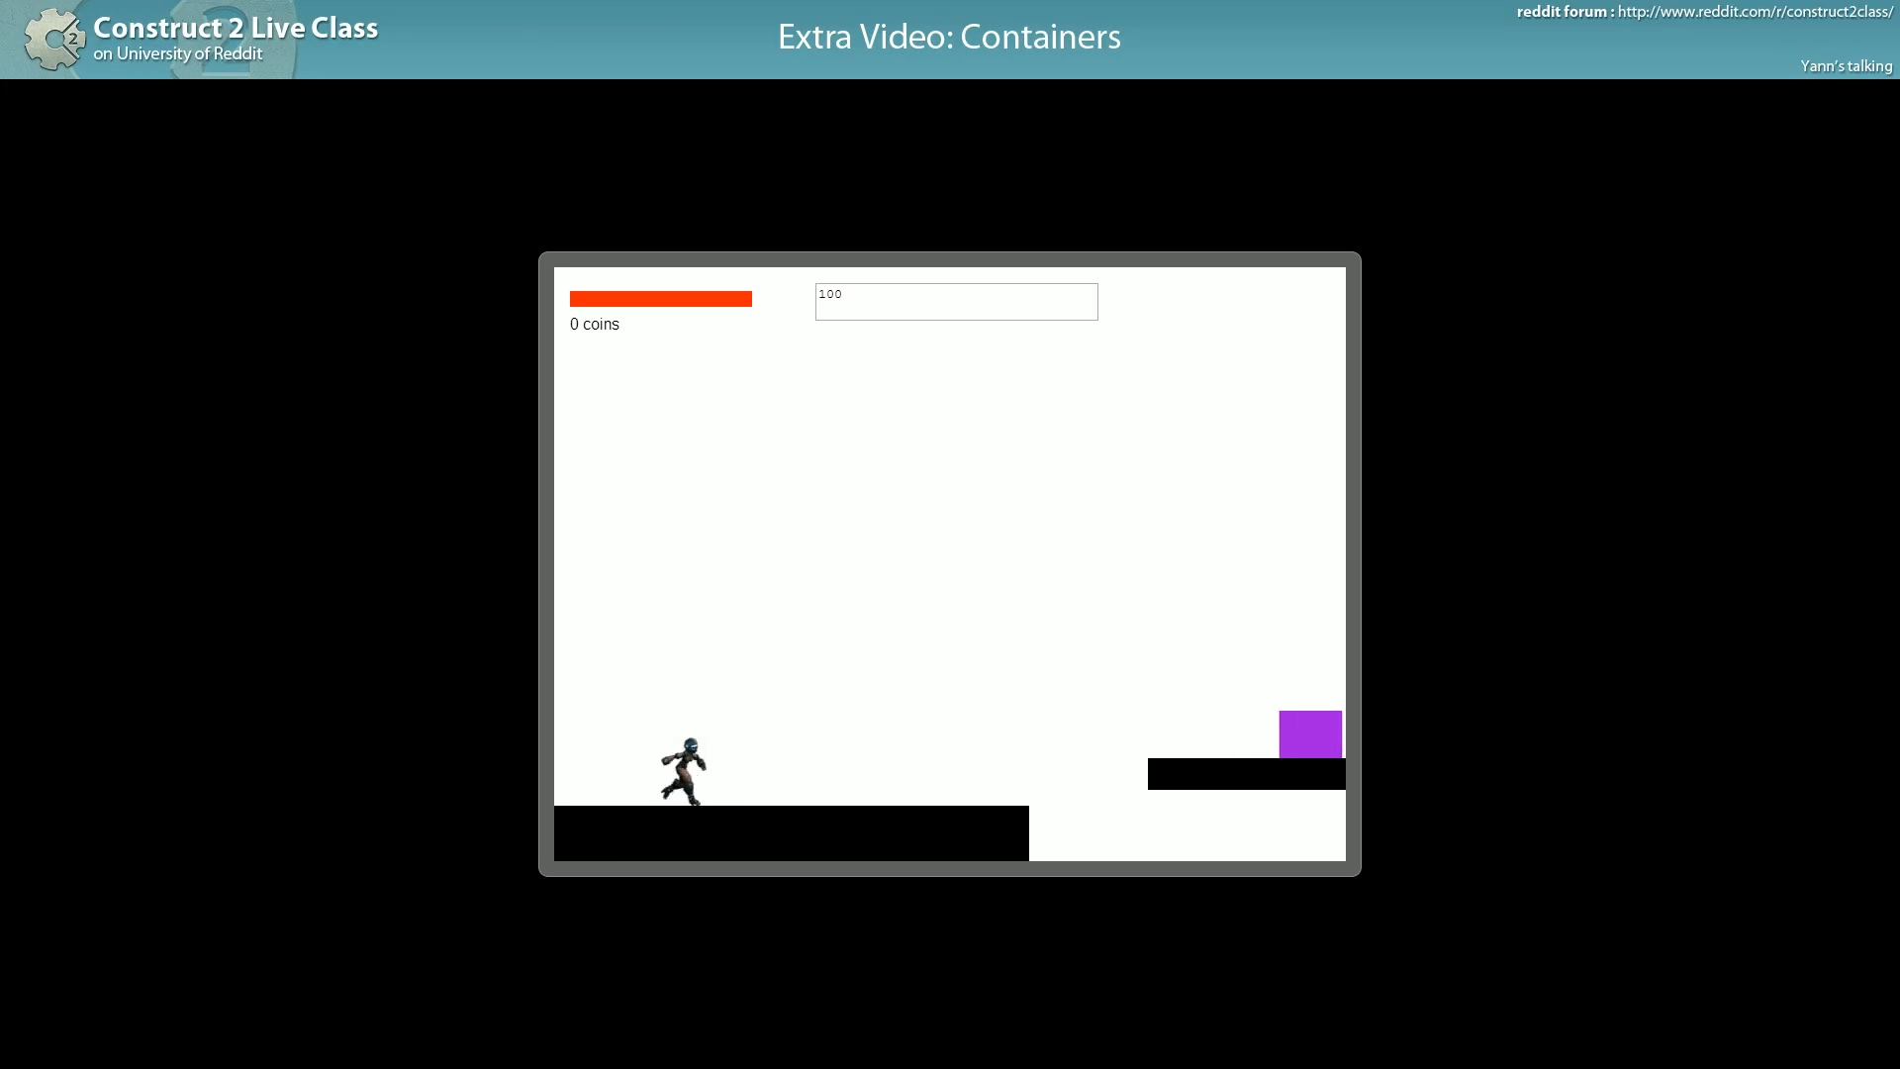
{"action": "key", "text": "Up"}
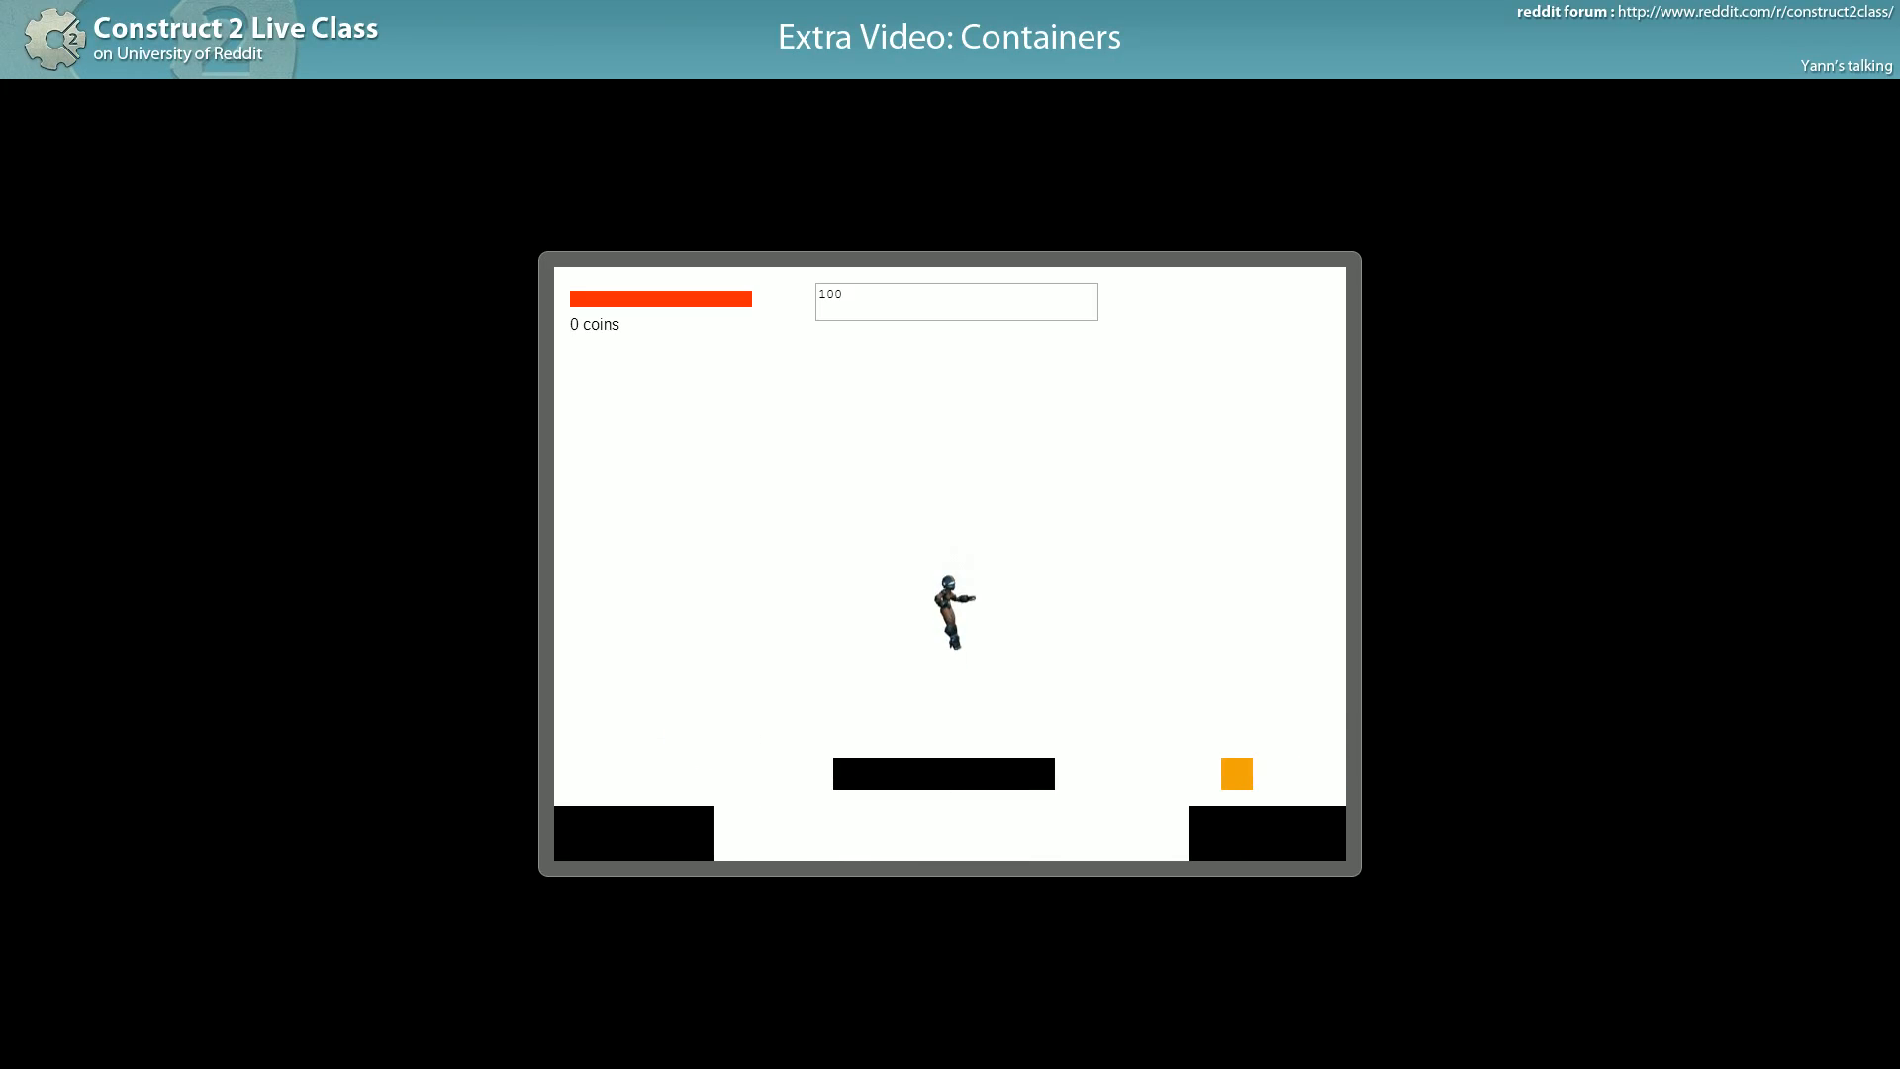
{"action": "key", "text": "Right"}
{"action": "key", "text": "Left"}
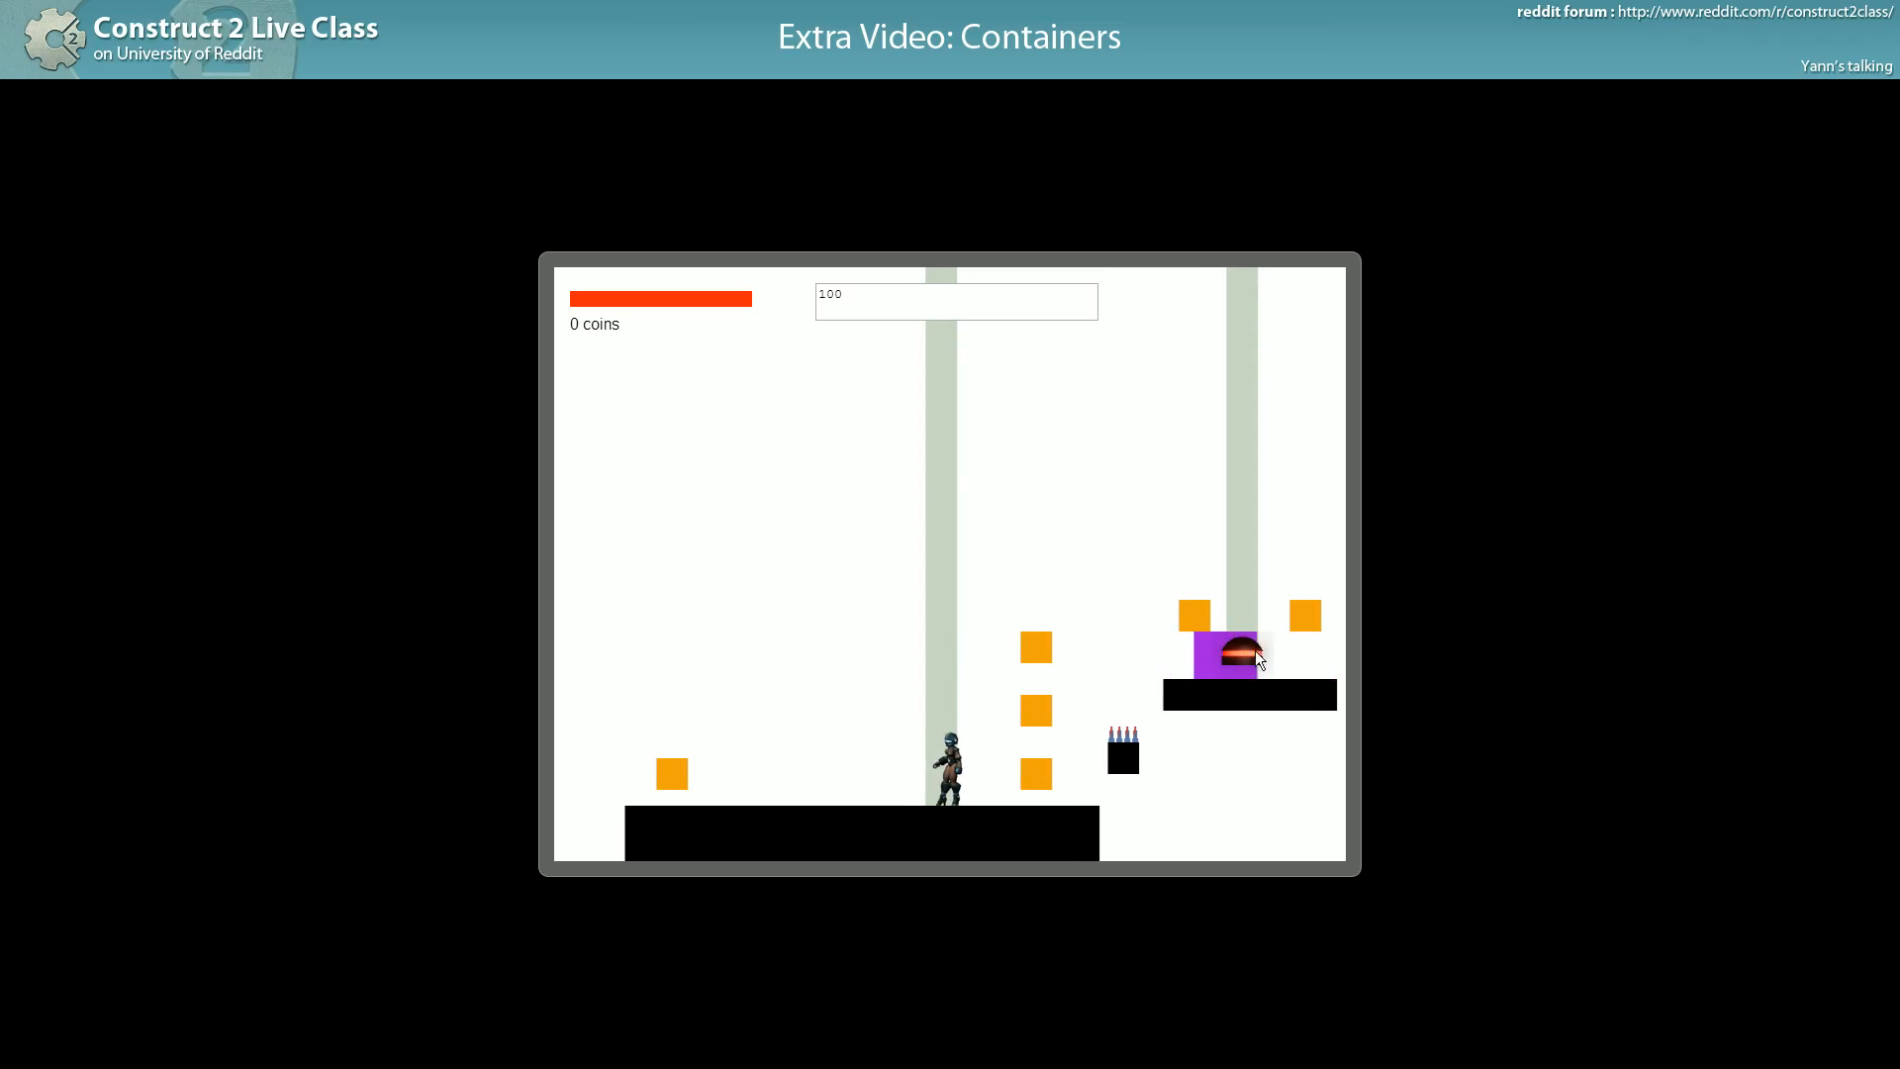
{"action": "key", "text": "alt+Tab"}
{"action": "middle_click_drag", "start_coordinate": [1399, 675], "coordinate": [1337, 675]}
{"action": "scroll", "coordinate": [1241, 723], "scroll_direction": "up", "scroll_amount": 2, "text": "ctrl"}
{"action": "middle_click_drag", "start_coordinate": [1241, 725], "coordinate": [1548, 662]}
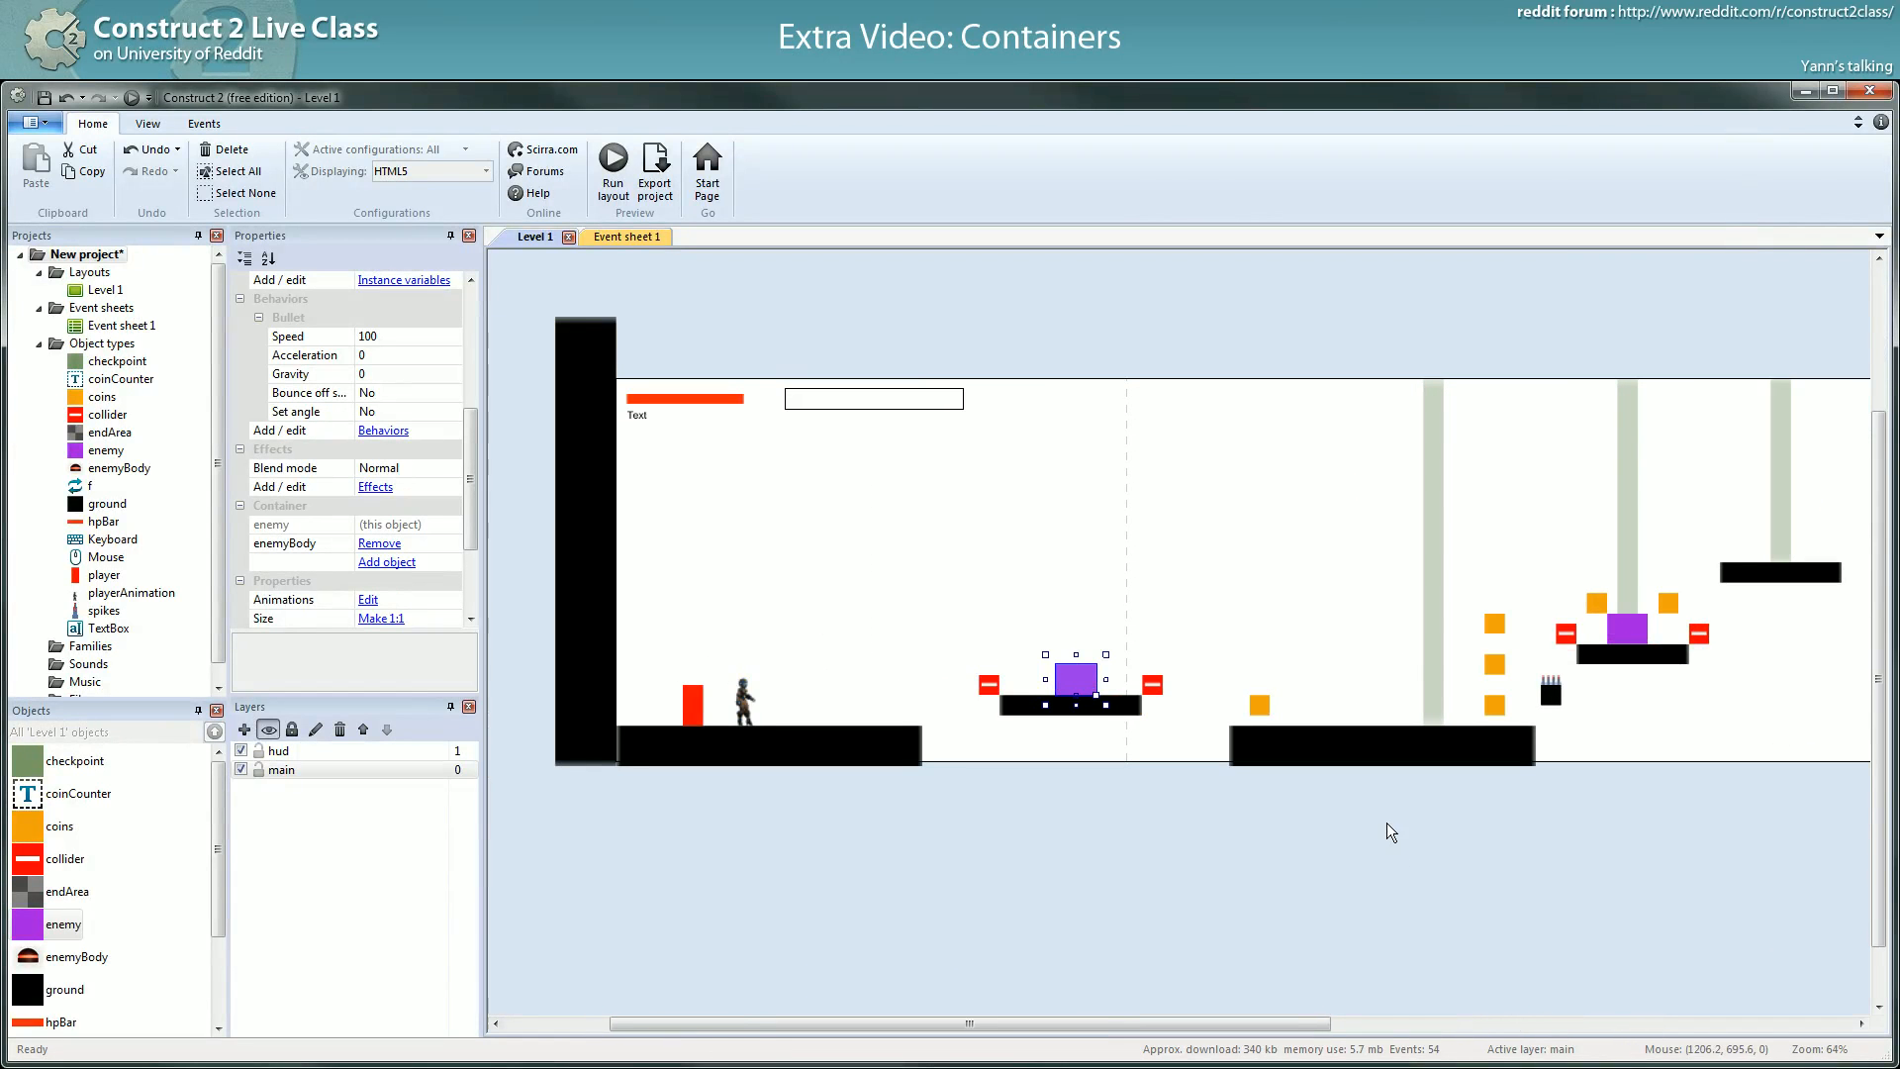
{"action": "scroll", "coordinate": [1386, 823], "scroll_direction": "down", "scroll_amount": 2, "text": "ctrl"}
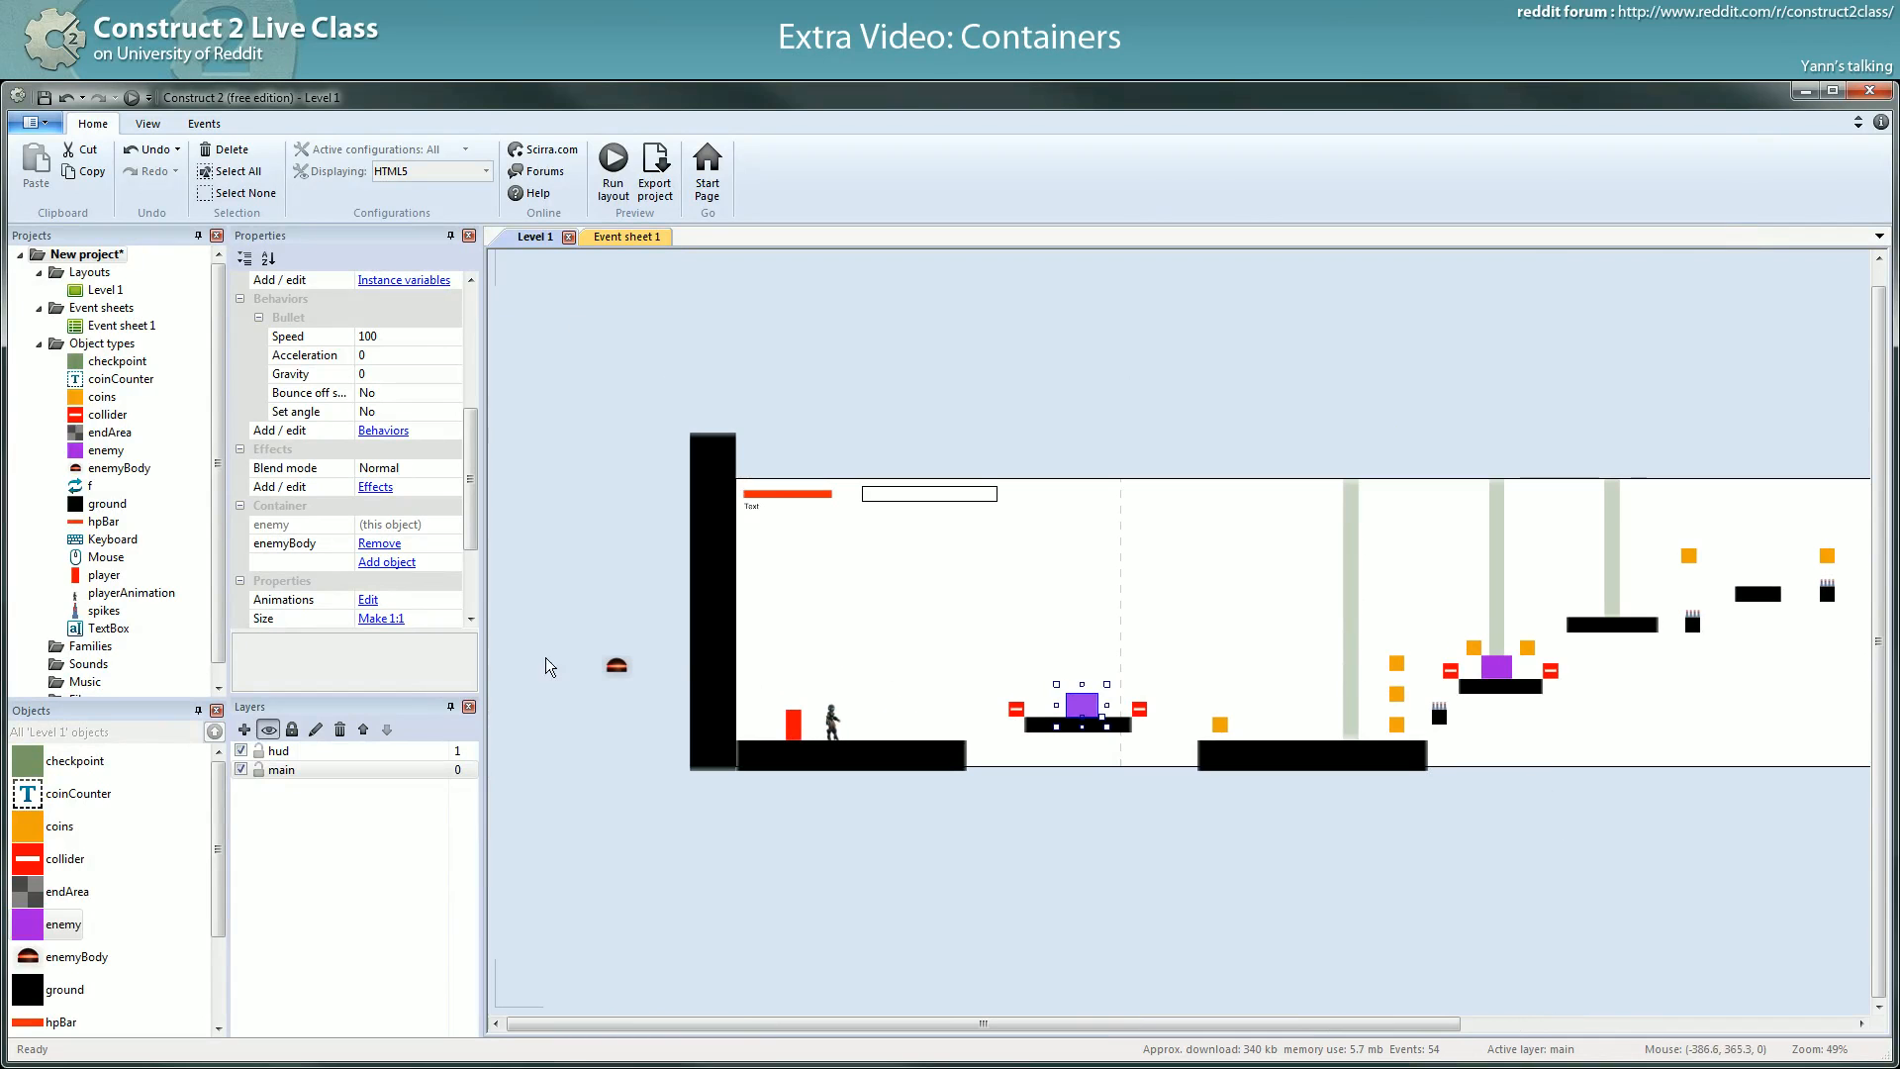
{"action": "left_click", "coordinate": [1505, 669]}
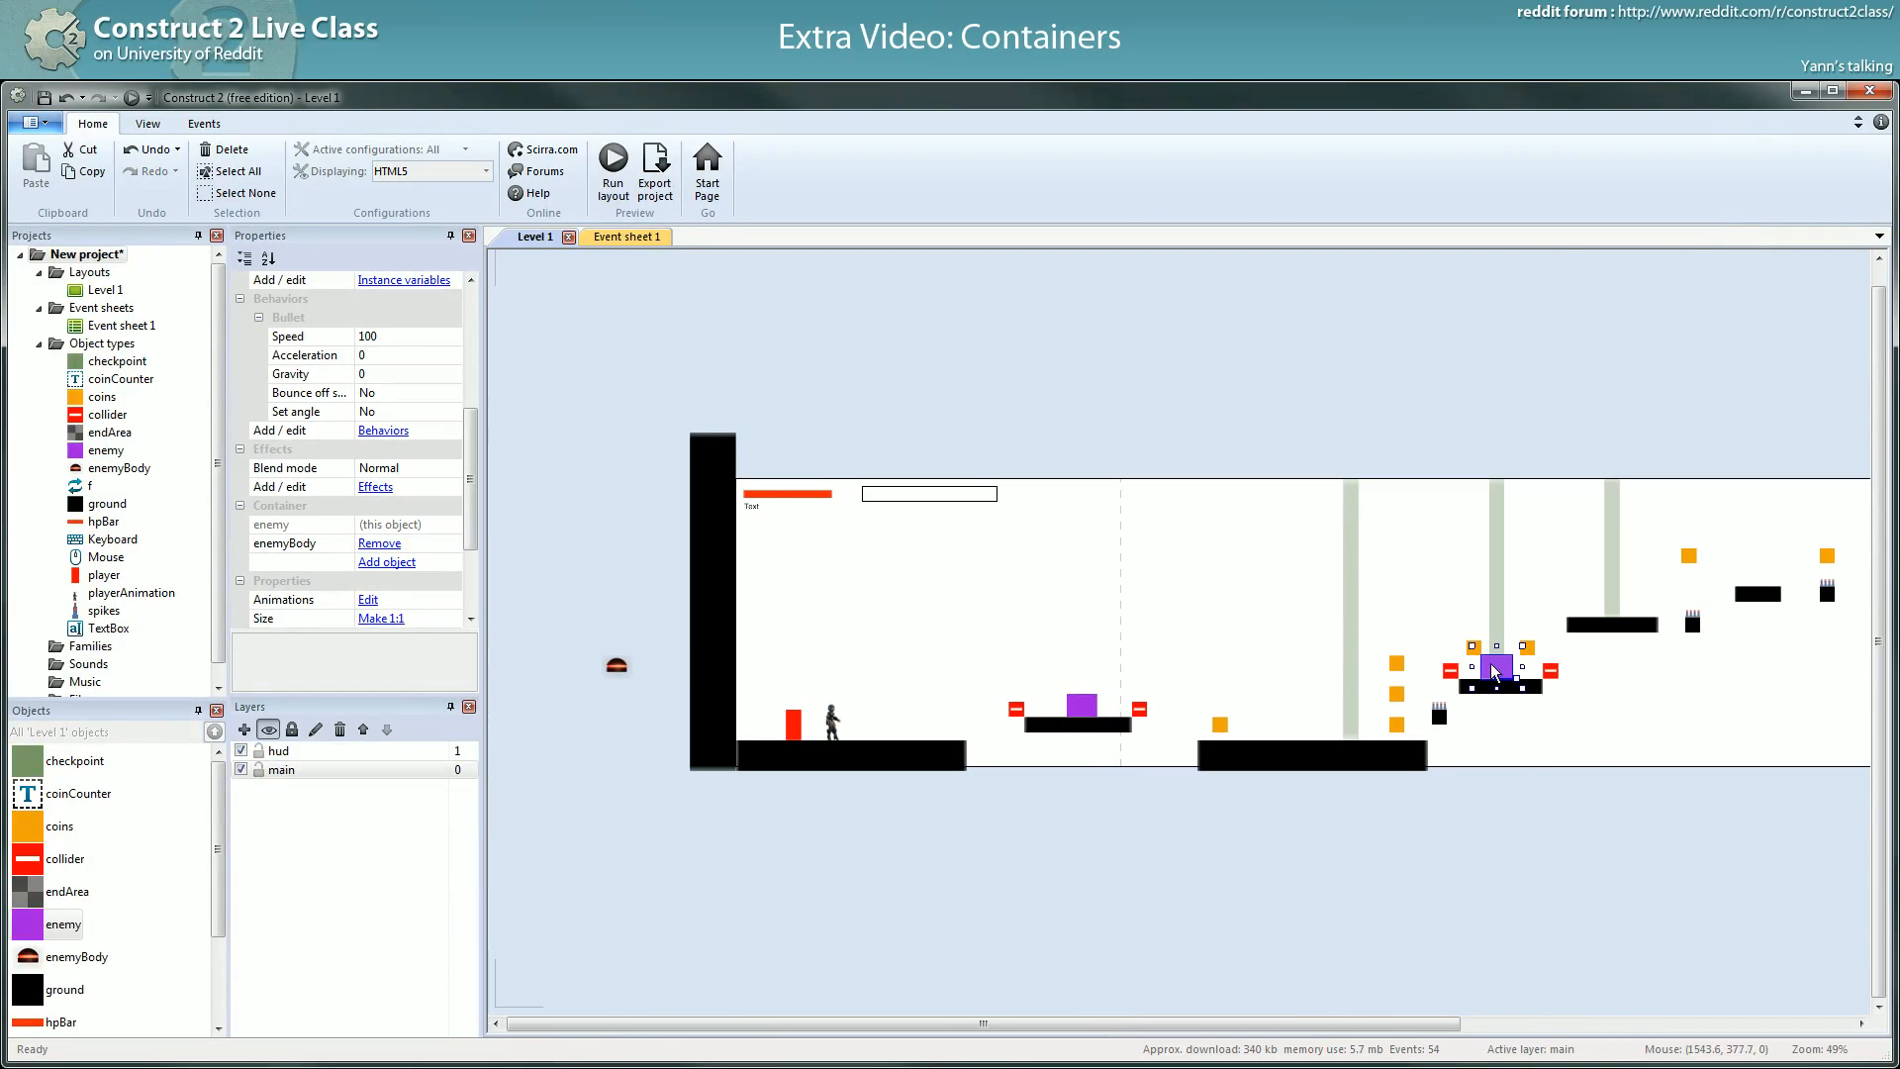
{"action": "left_click", "coordinate": [627, 237]}
{"action": "left_click", "coordinate": [536, 237]}
- Move the enemyBody instance slightly closer to the starting wall while keeping it outside the layout
{"action": "left_click_drag", "start_coordinate": [607, 688], "coordinate": [622, 695]}
{"action": "left_click", "coordinate": [885, 646]}
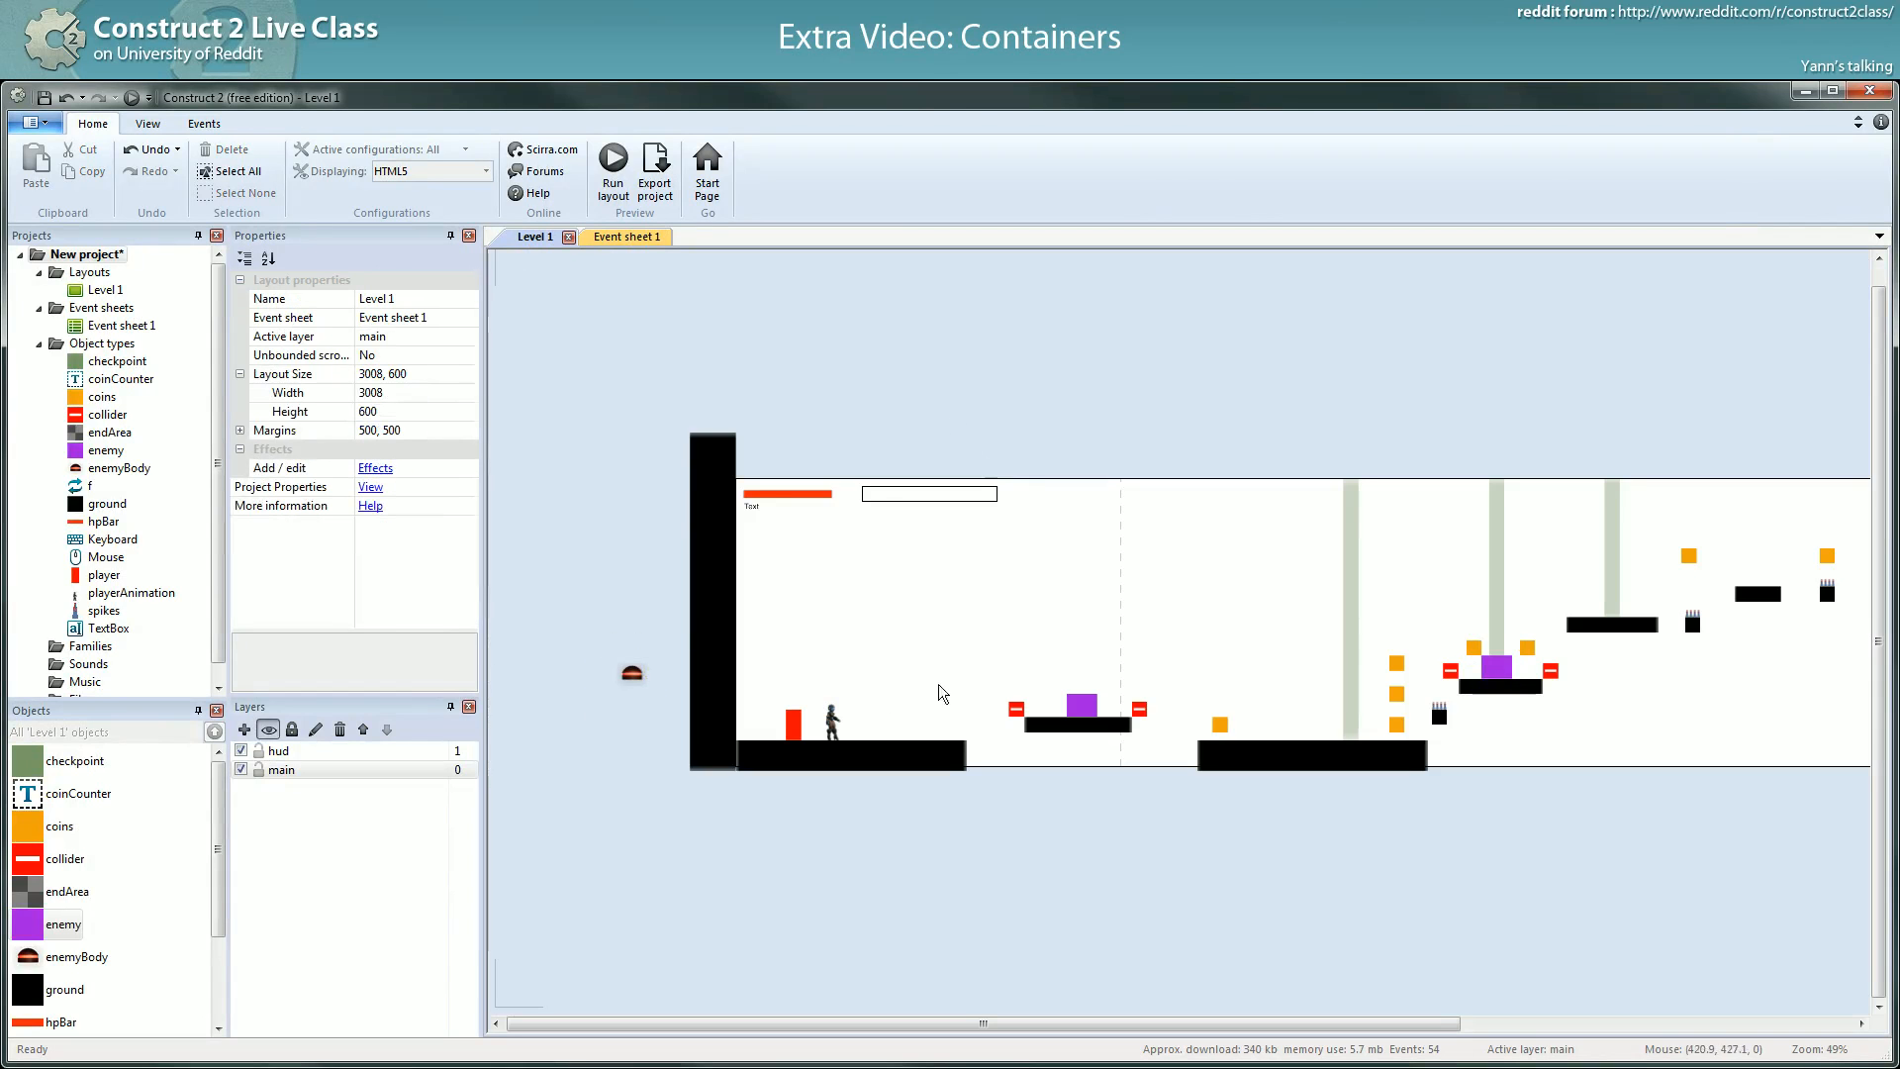
{"action": "left_click", "coordinate": [1515, 668]}
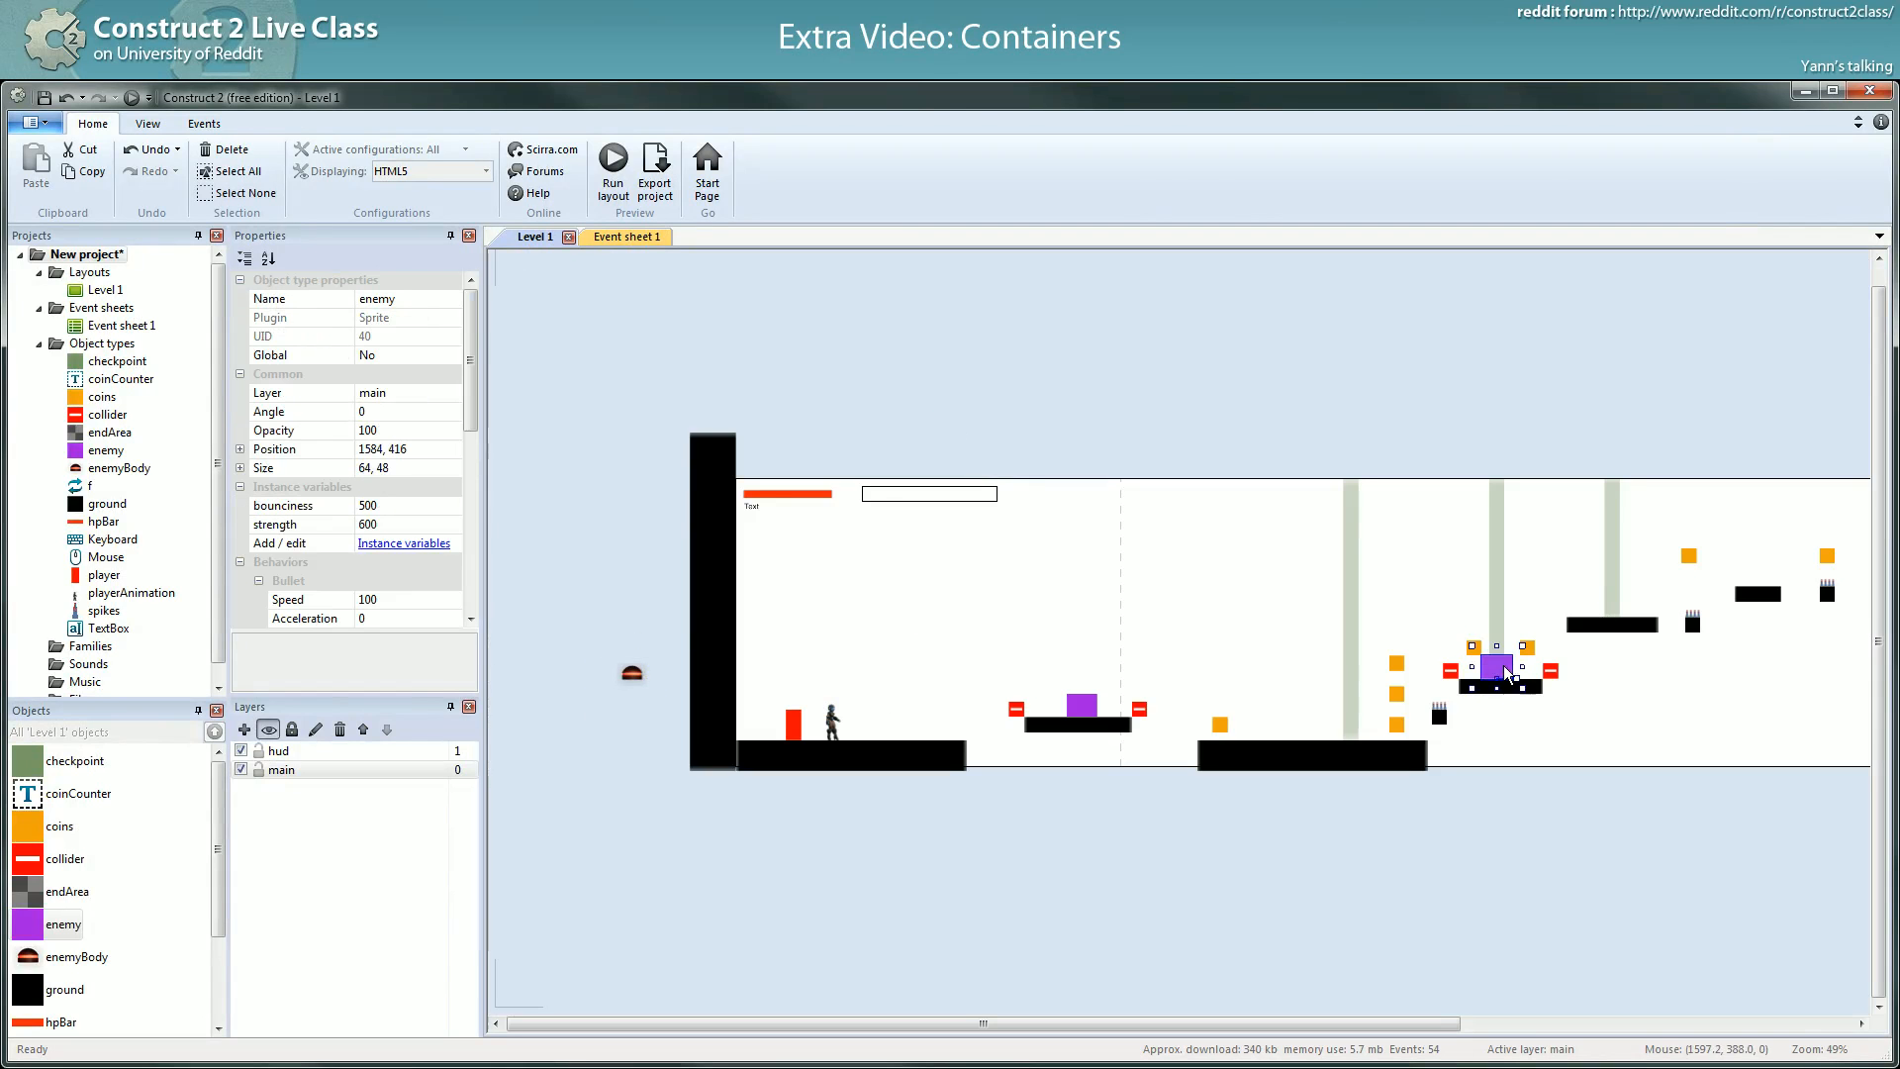
- Rename the Animation event group in Event sheet 1 as Player Animation
{"action": "left_click", "coordinate": [636, 240]}
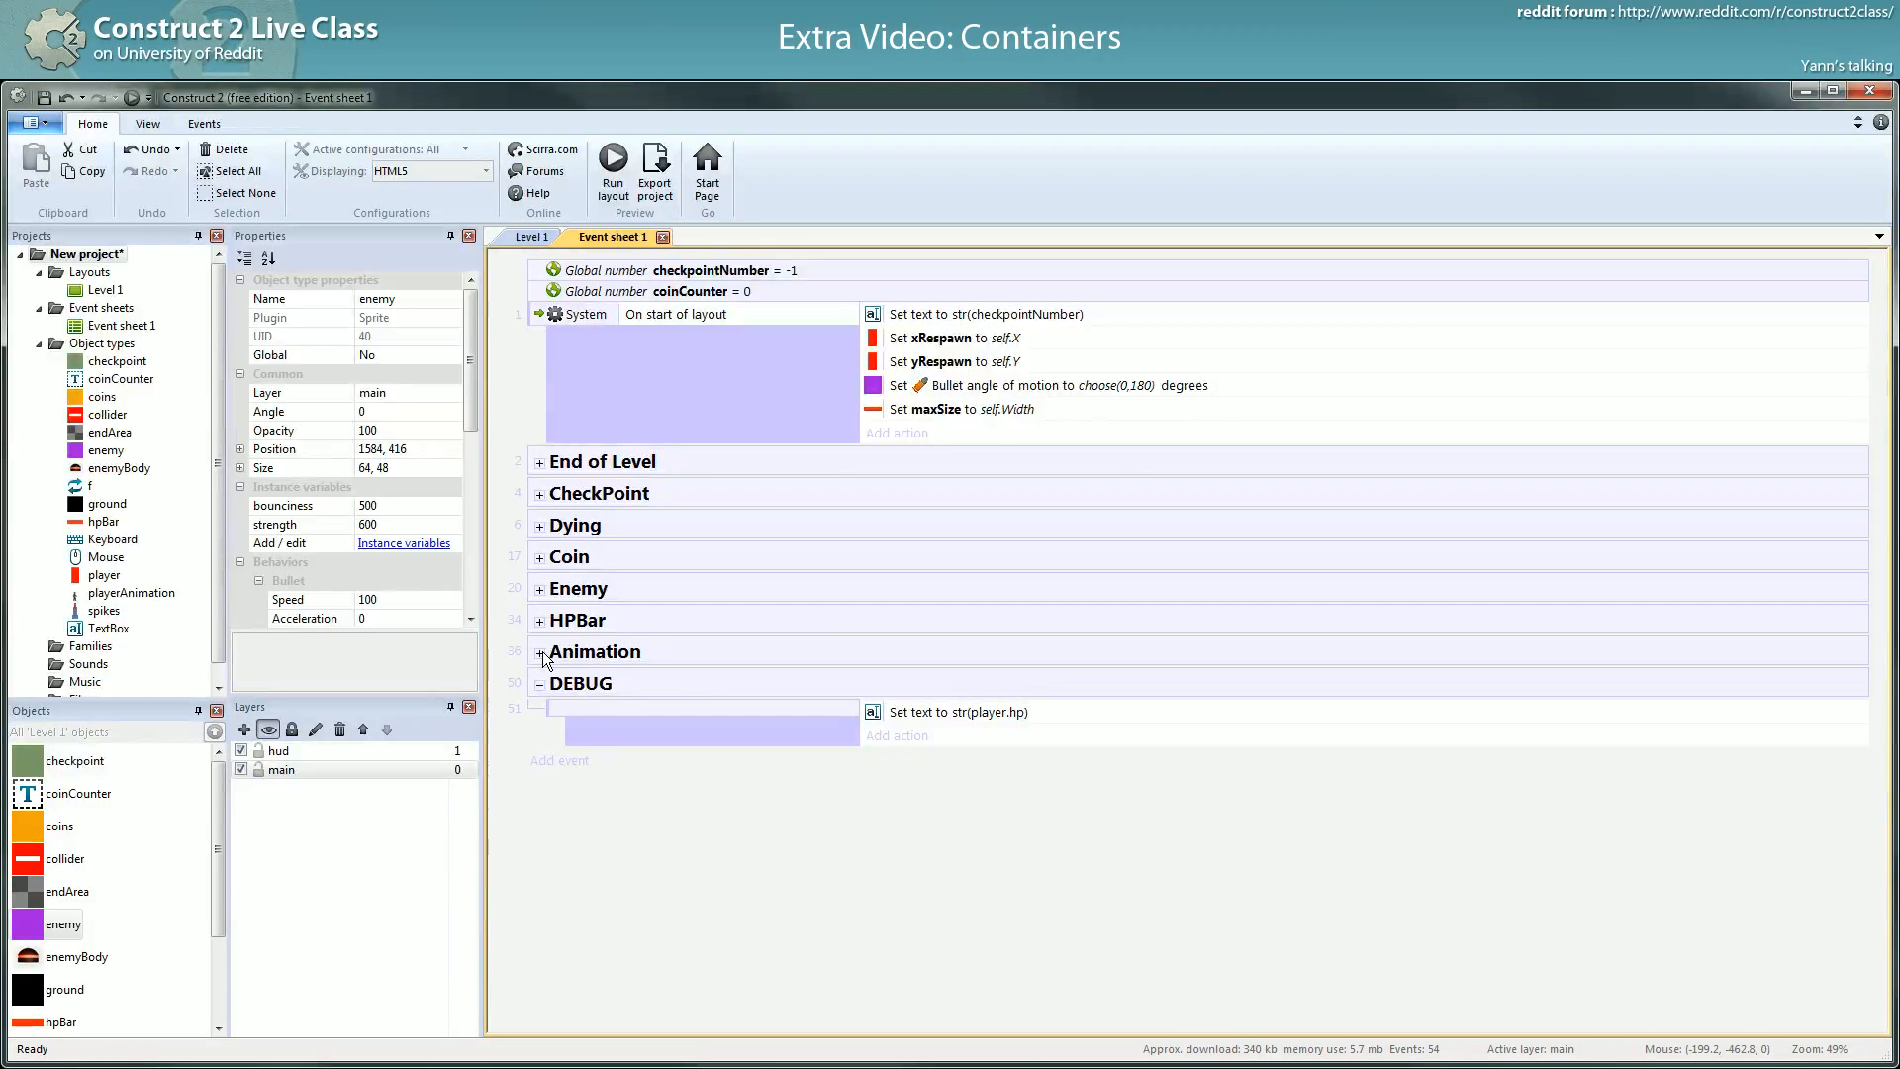
{"action": "left_click", "coordinate": [540, 589]}
{"action": "left_click", "coordinate": [539, 589]}
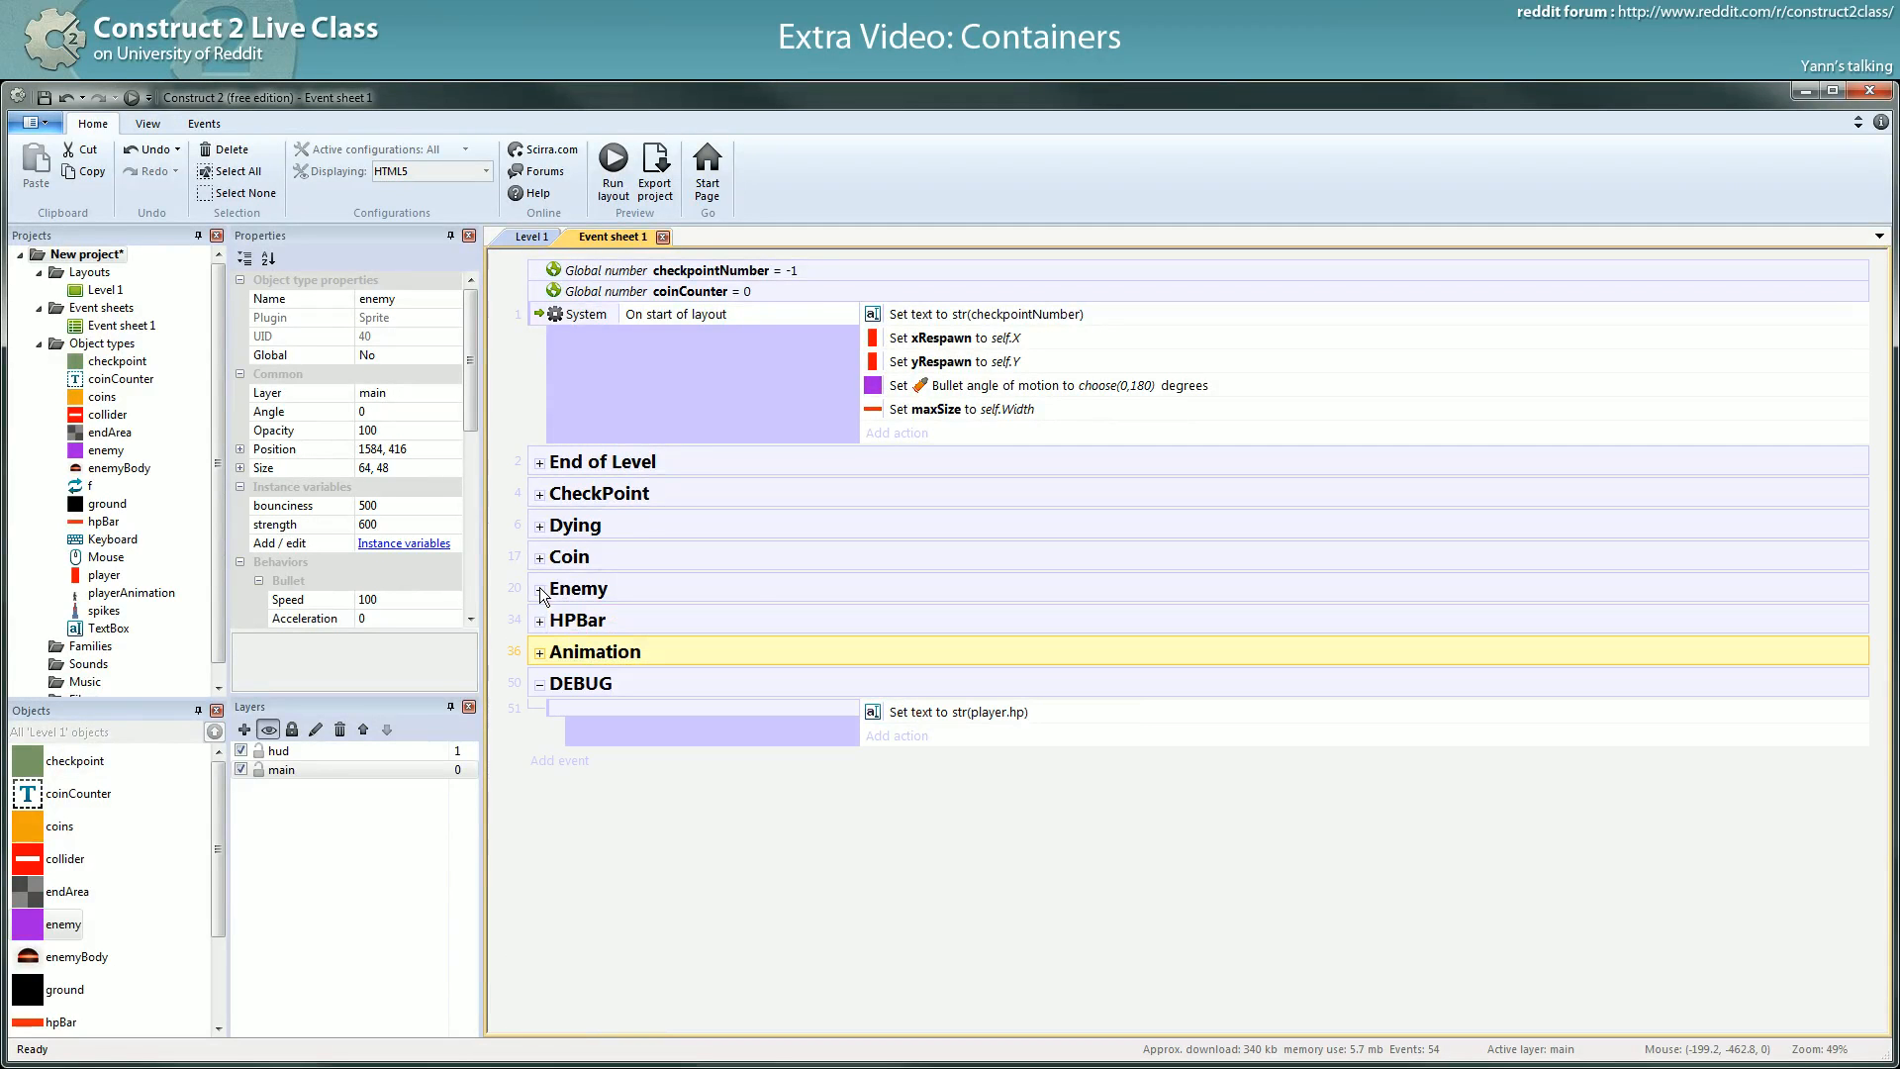
{"action": "right_click", "coordinate": [563, 658]}
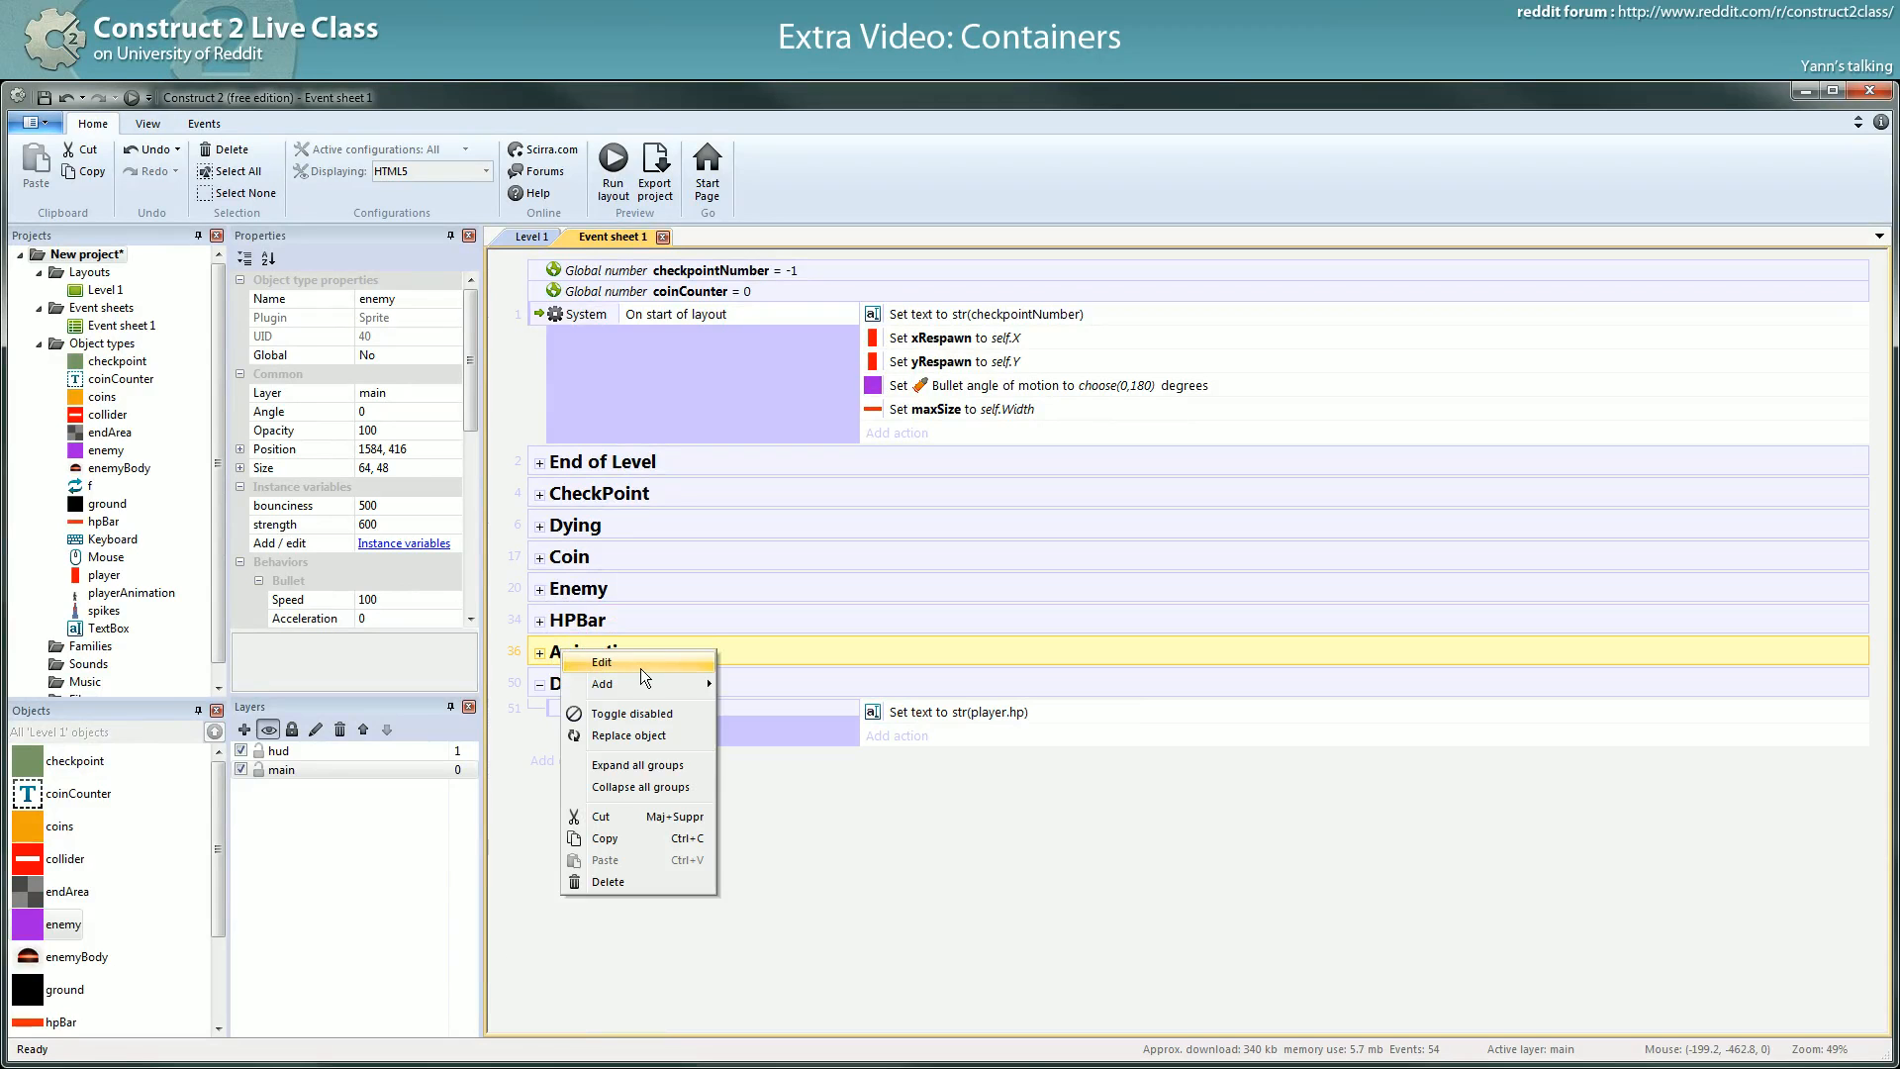
{"action": "left_click", "coordinate": [604, 662]}
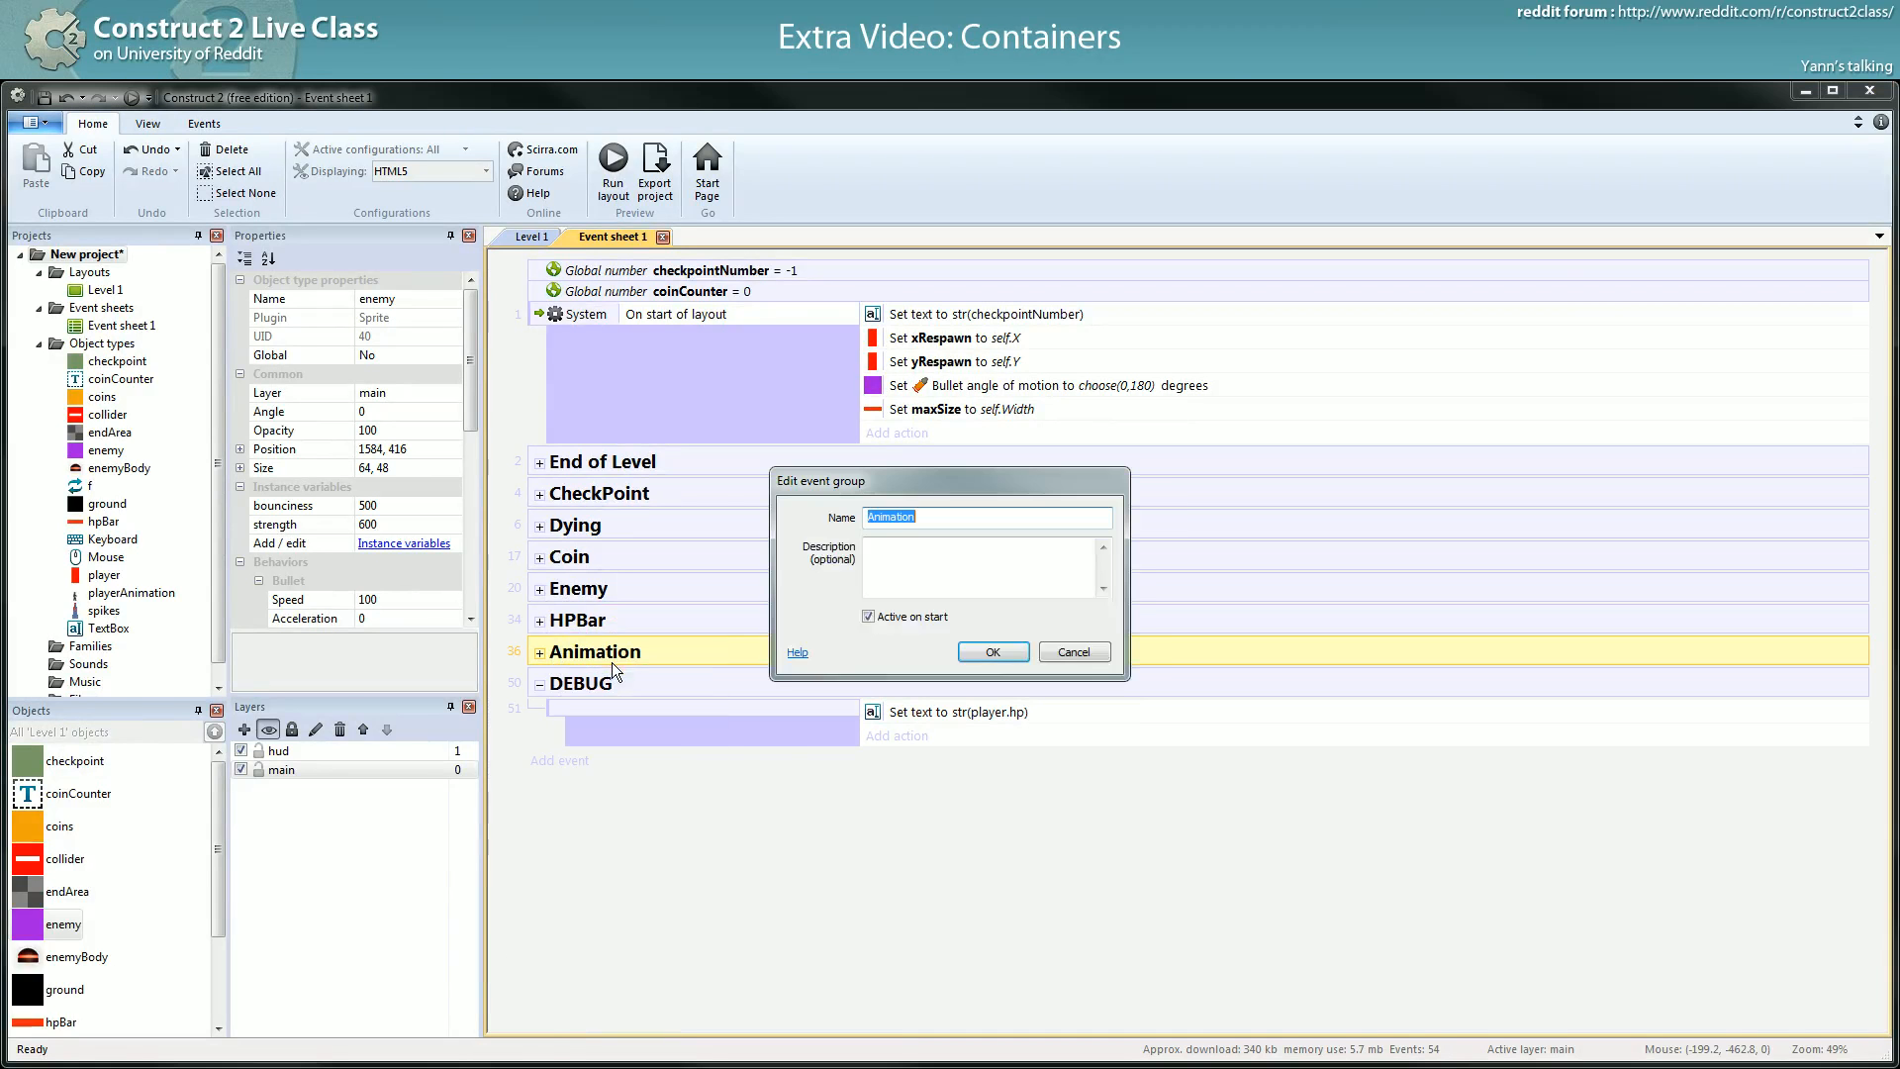
{"action": "key", "text": "Home"}
{"action": "type", "text": "Player"}
{"action": "key", "text": "Return"}
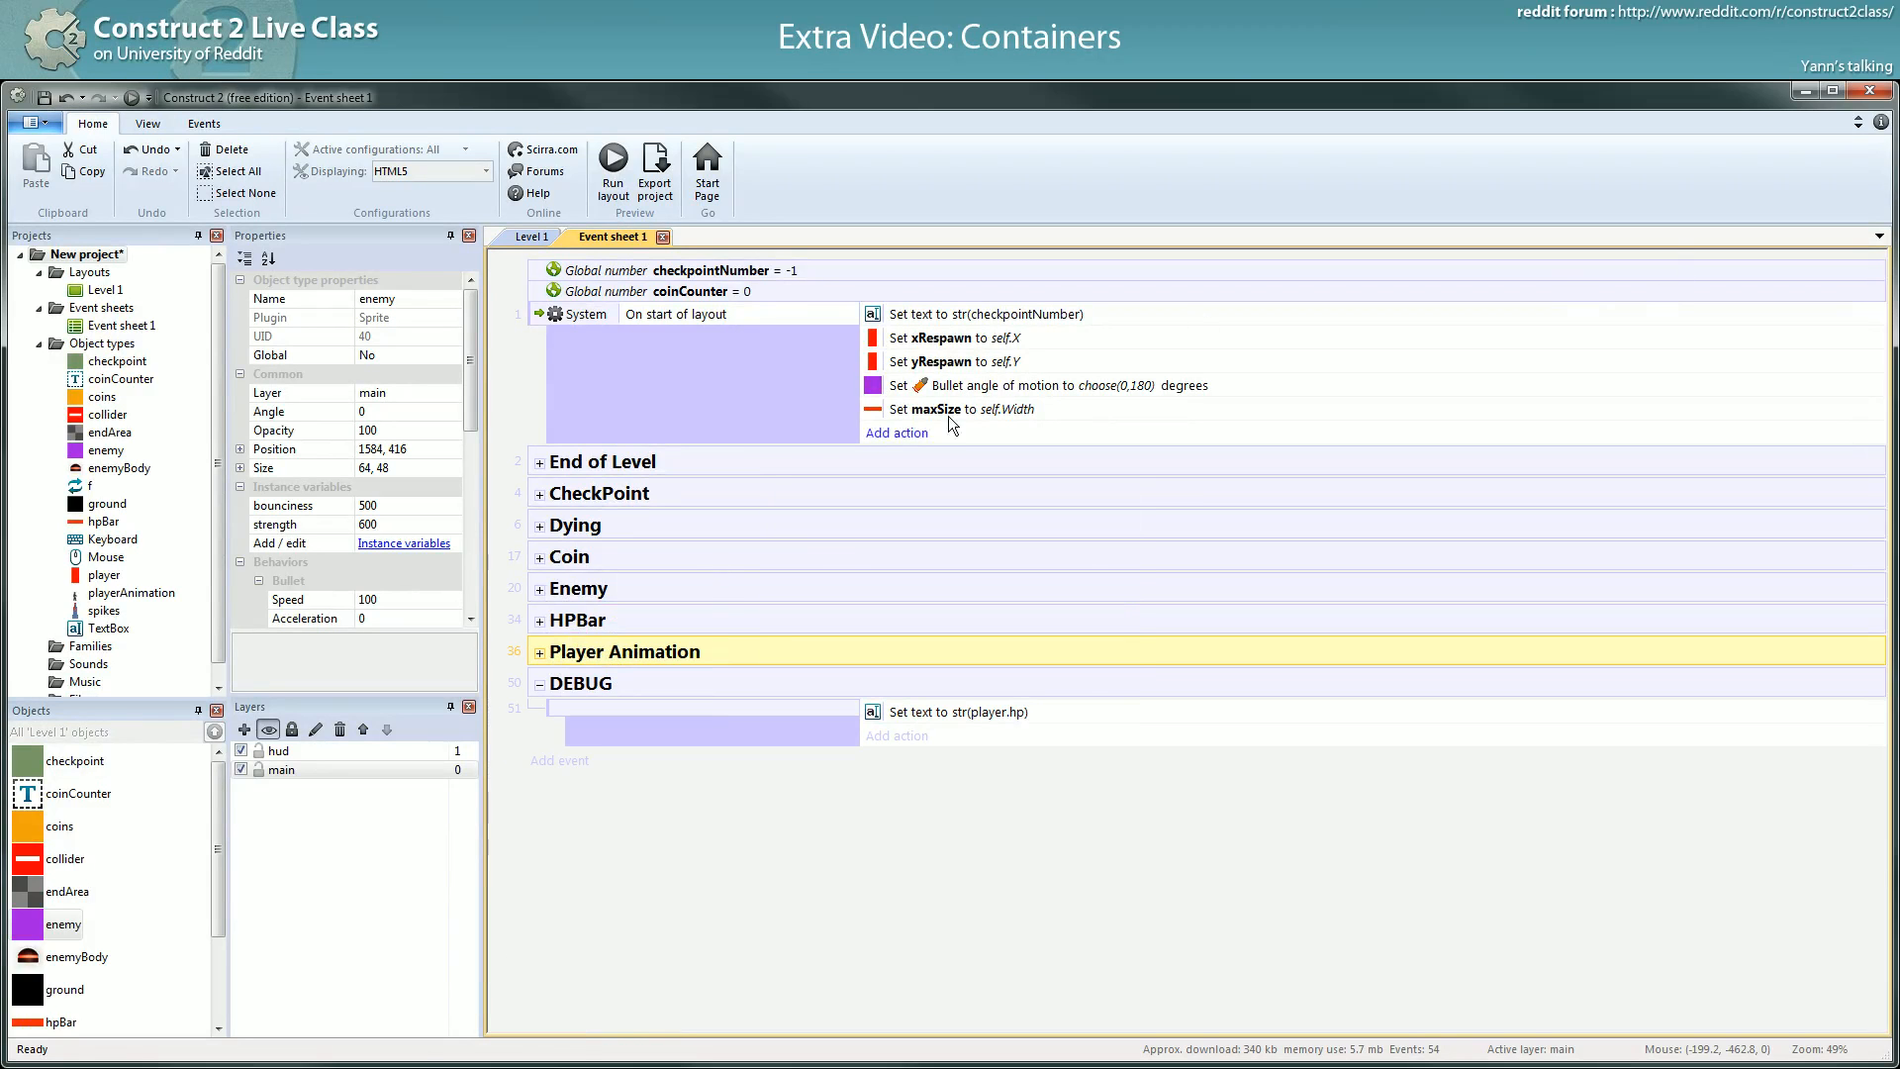
- Add an event group named Enemy Animation between the Player Animation and DEBUG groups
{"action": "key", "text": "g"}
{"action": "type", "text": "Enemy Animation"}
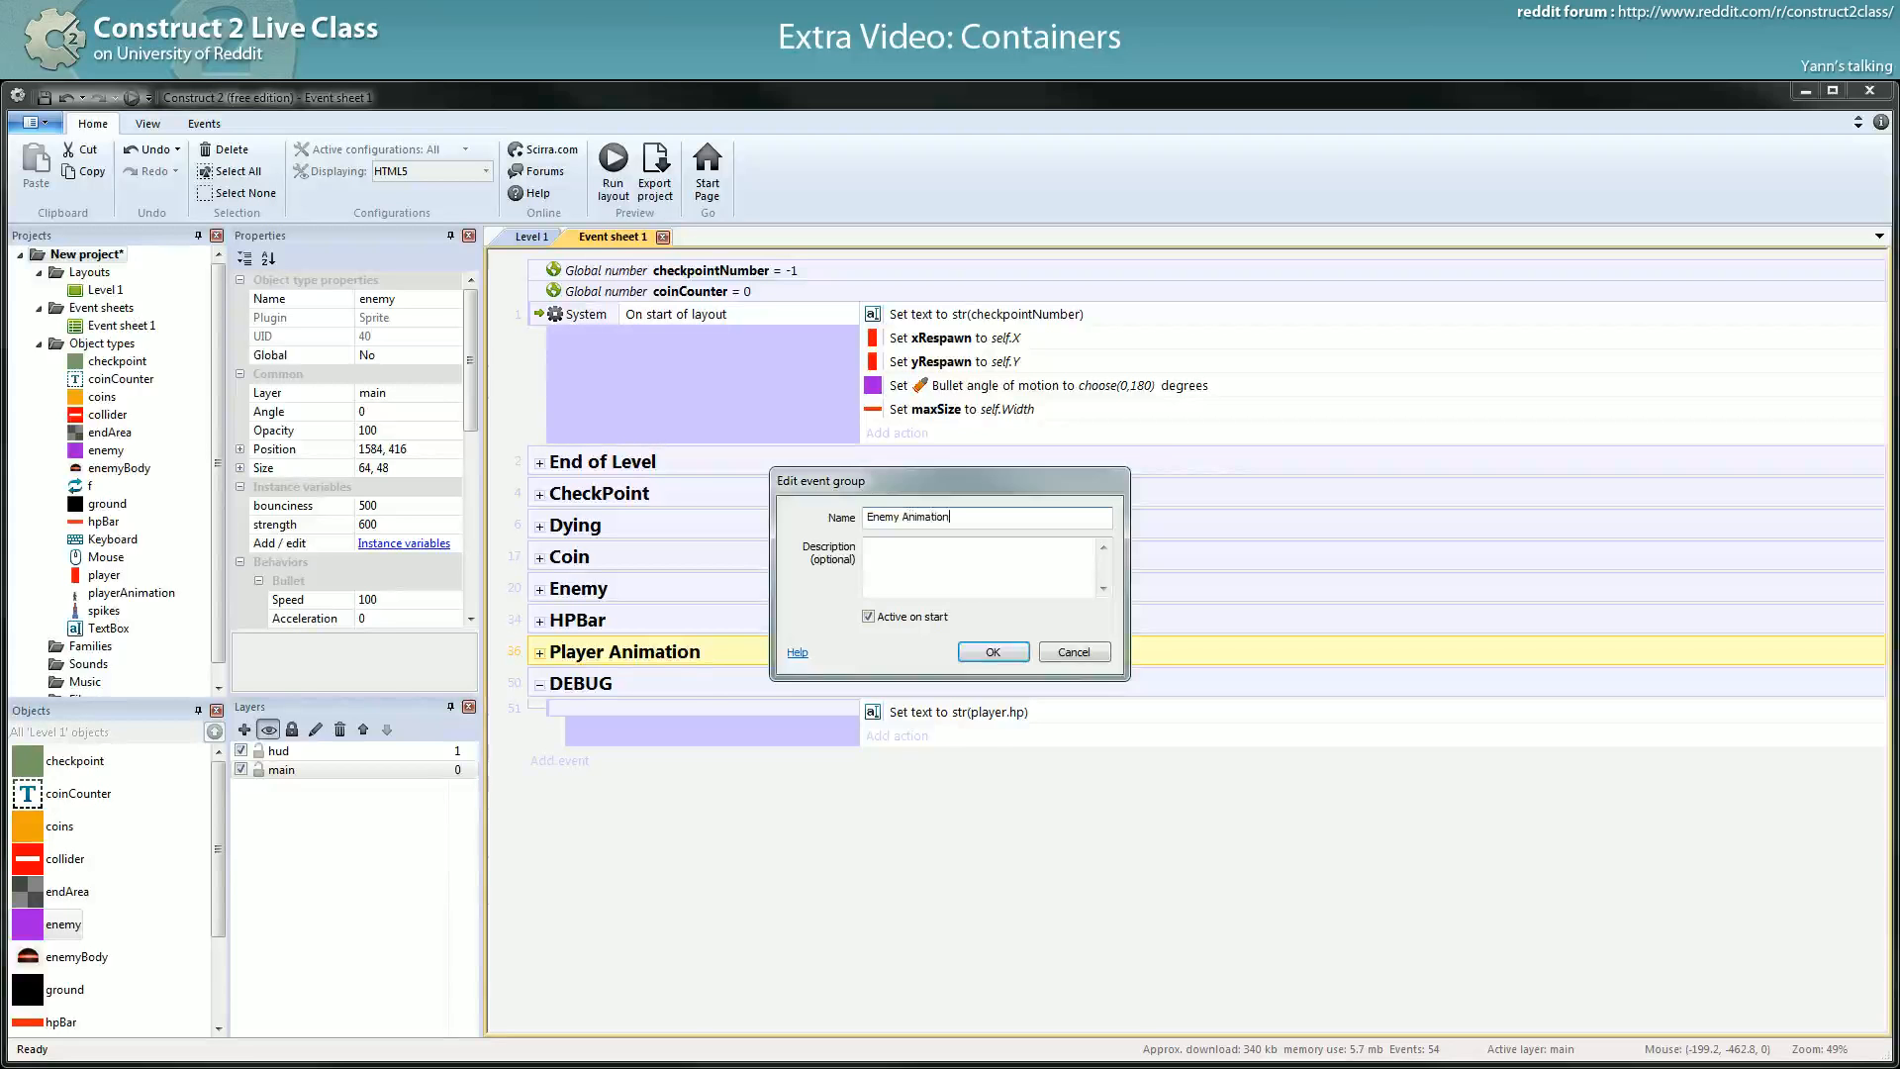
{"action": "key", "text": "Return"}
{"action": "left_click_drag", "start_coordinate": [603, 653], "coordinate": [573, 703]}
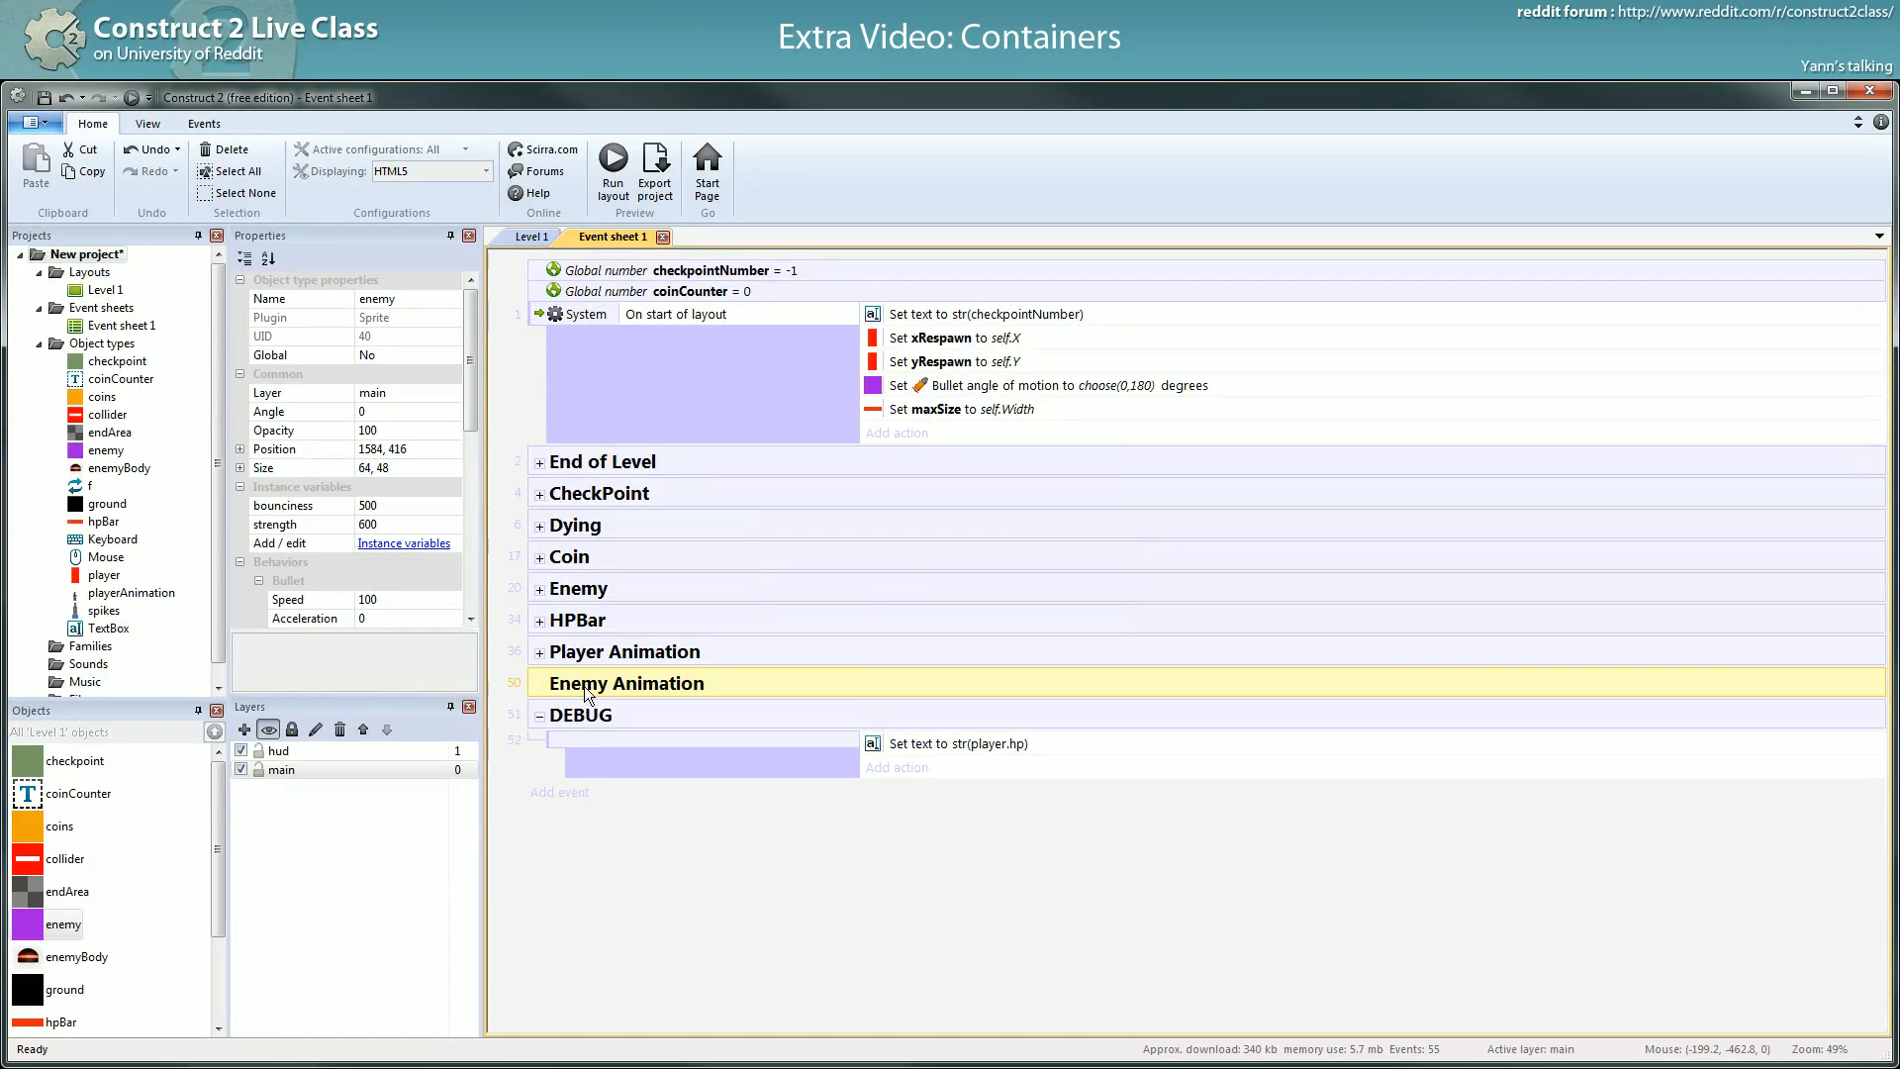
- Add a blank sub-event in Enemy Animation with an enemyBody action setting its position to the enemy object at image point 0
{"action": "key", "text": "b"}
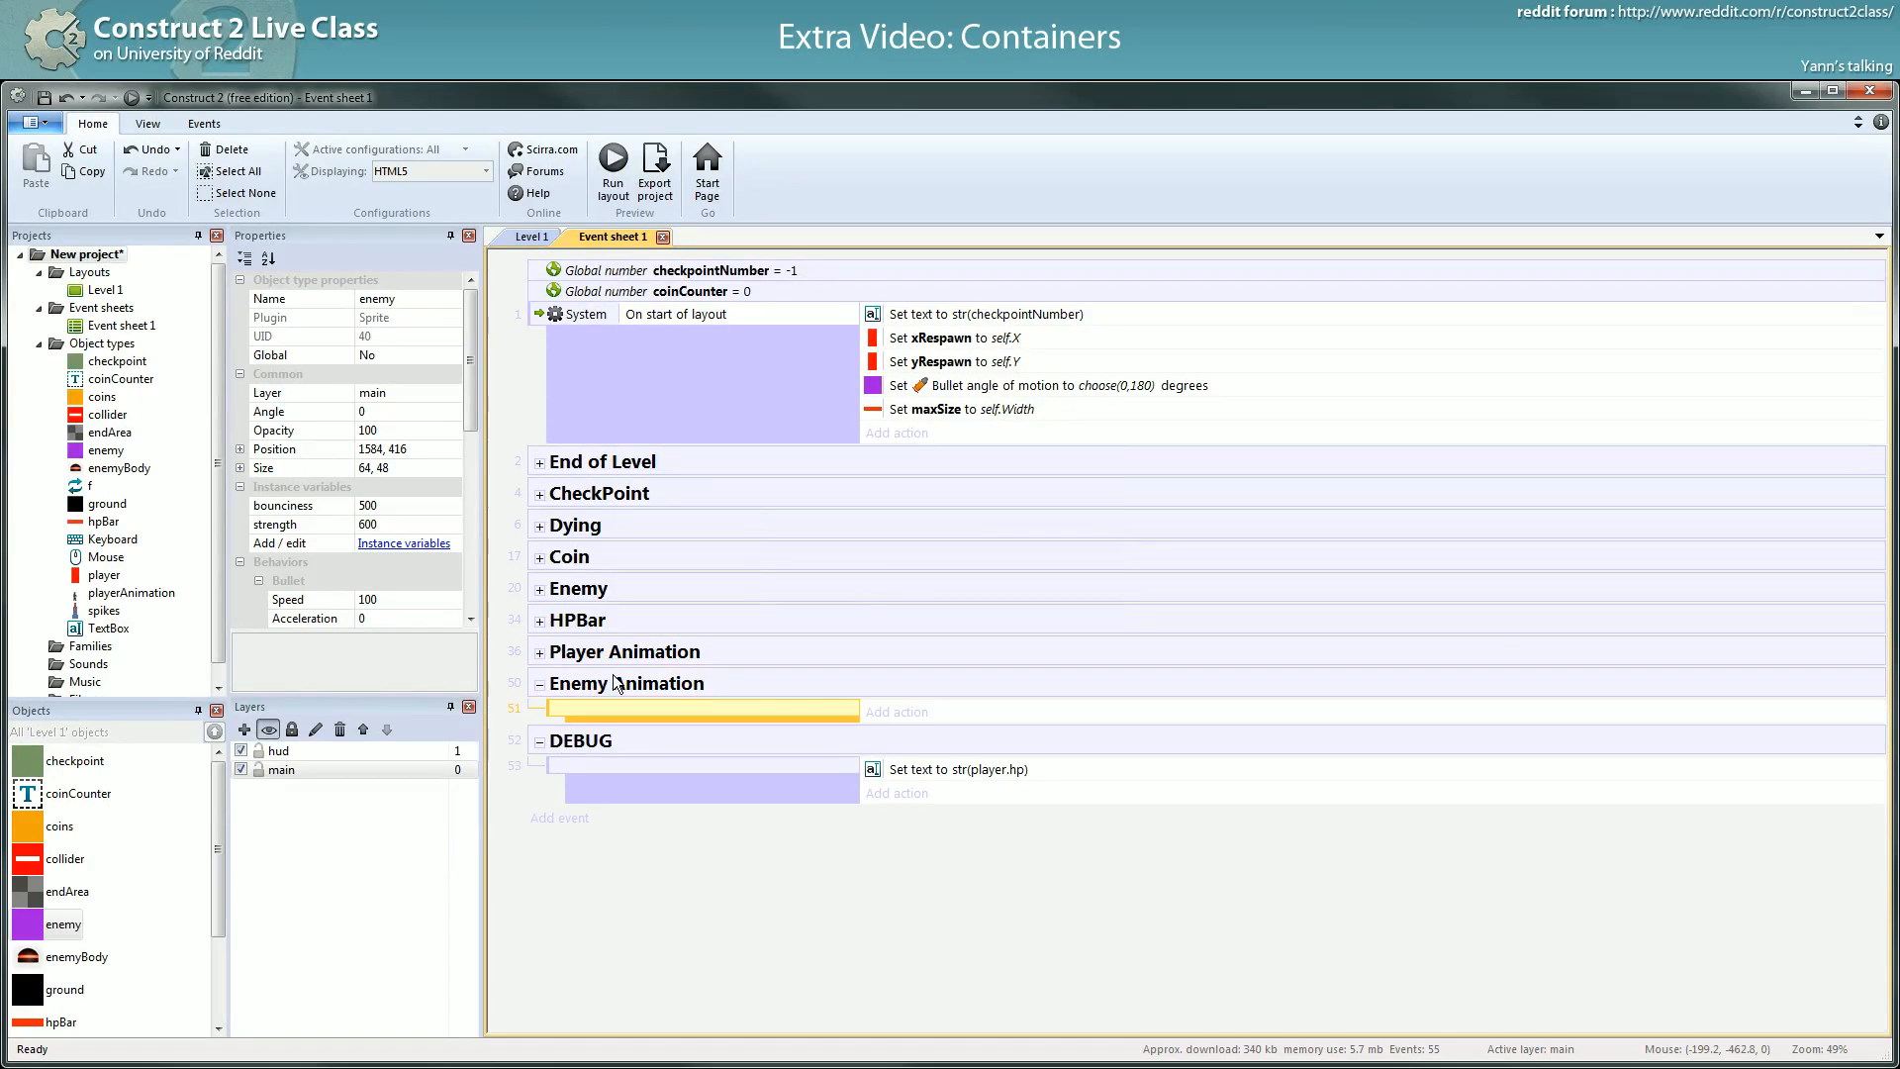
{"action": "left_click", "coordinate": [896, 713]}
{"action": "double_click", "coordinate": [1353, 281]}
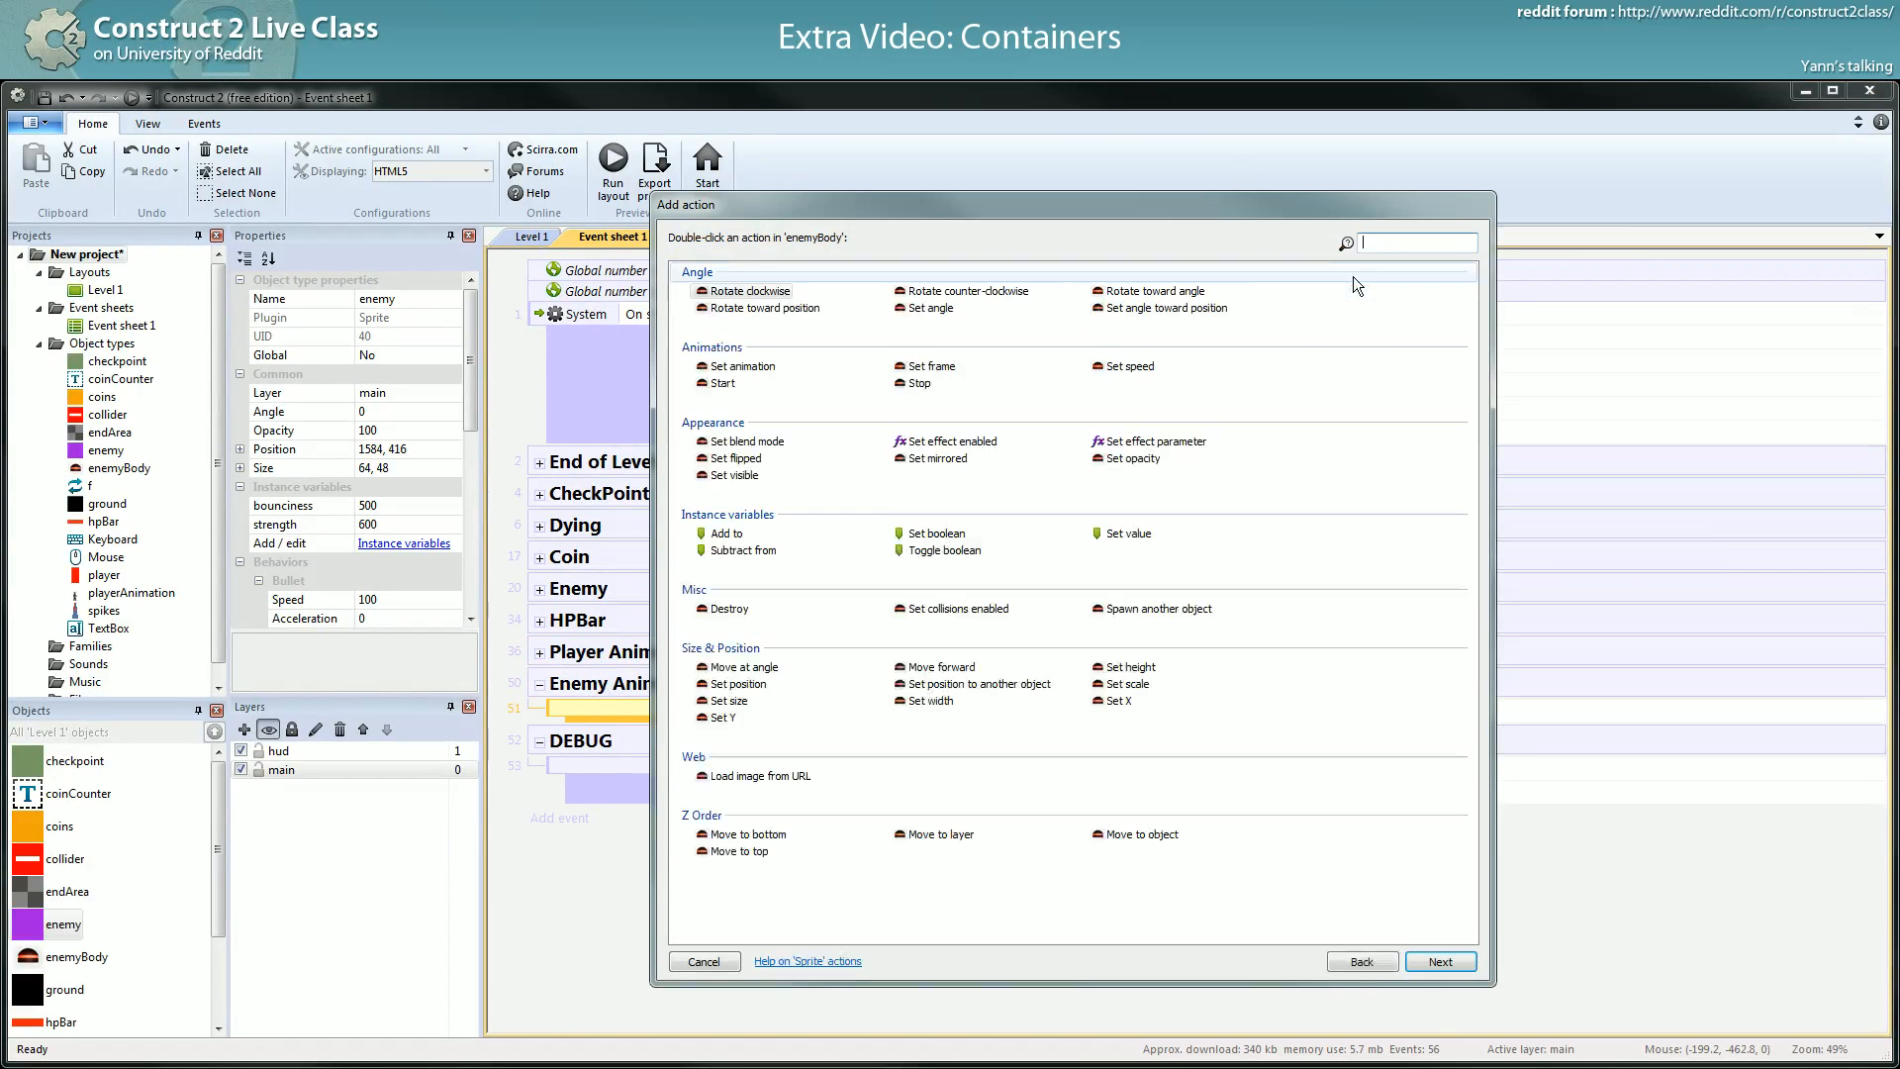
{"action": "left_click", "coordinate": [978, 685]}
{"action": "double_click", "coordinate": [978, 685]}
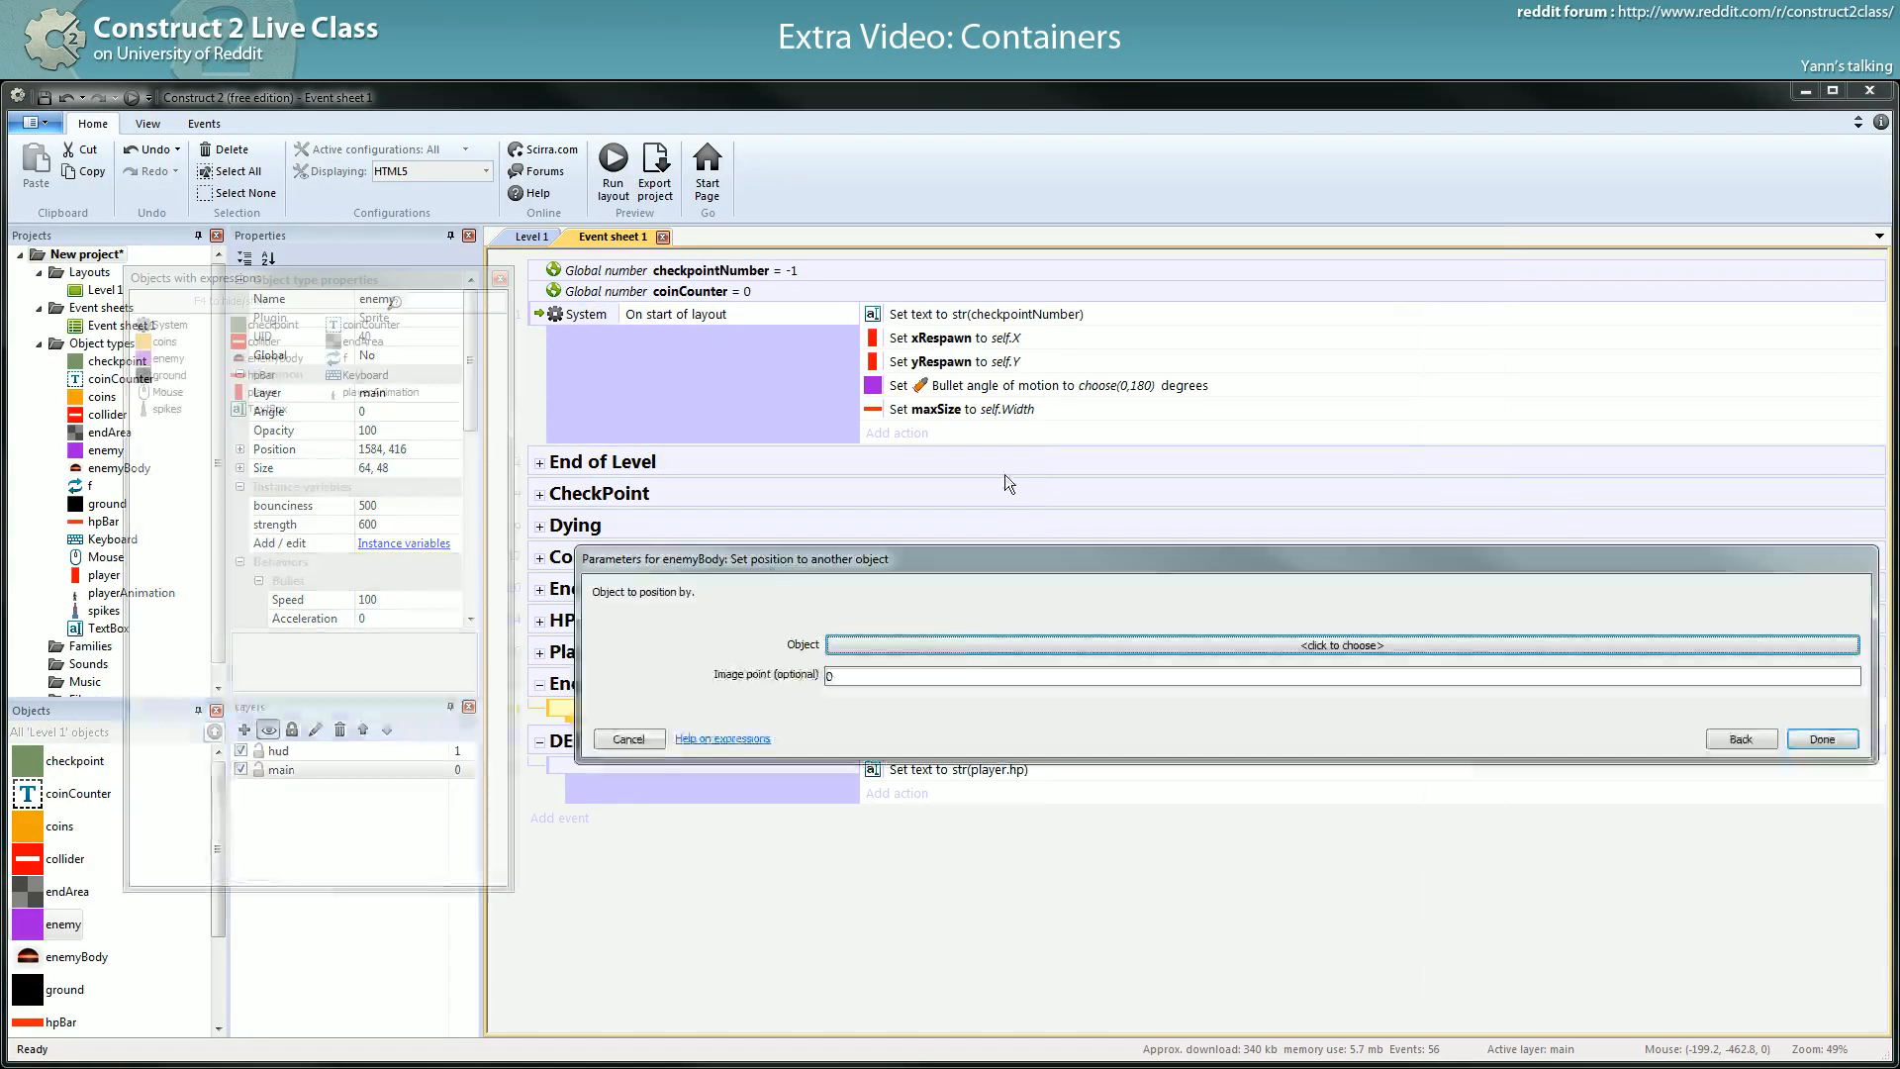
{"action": "left_click", "coordinate": [1025, 644]}
{"action": "left_click", "coordinate": [539, 566]}
{"action": "double_click", "coordinate": [540, 566]}
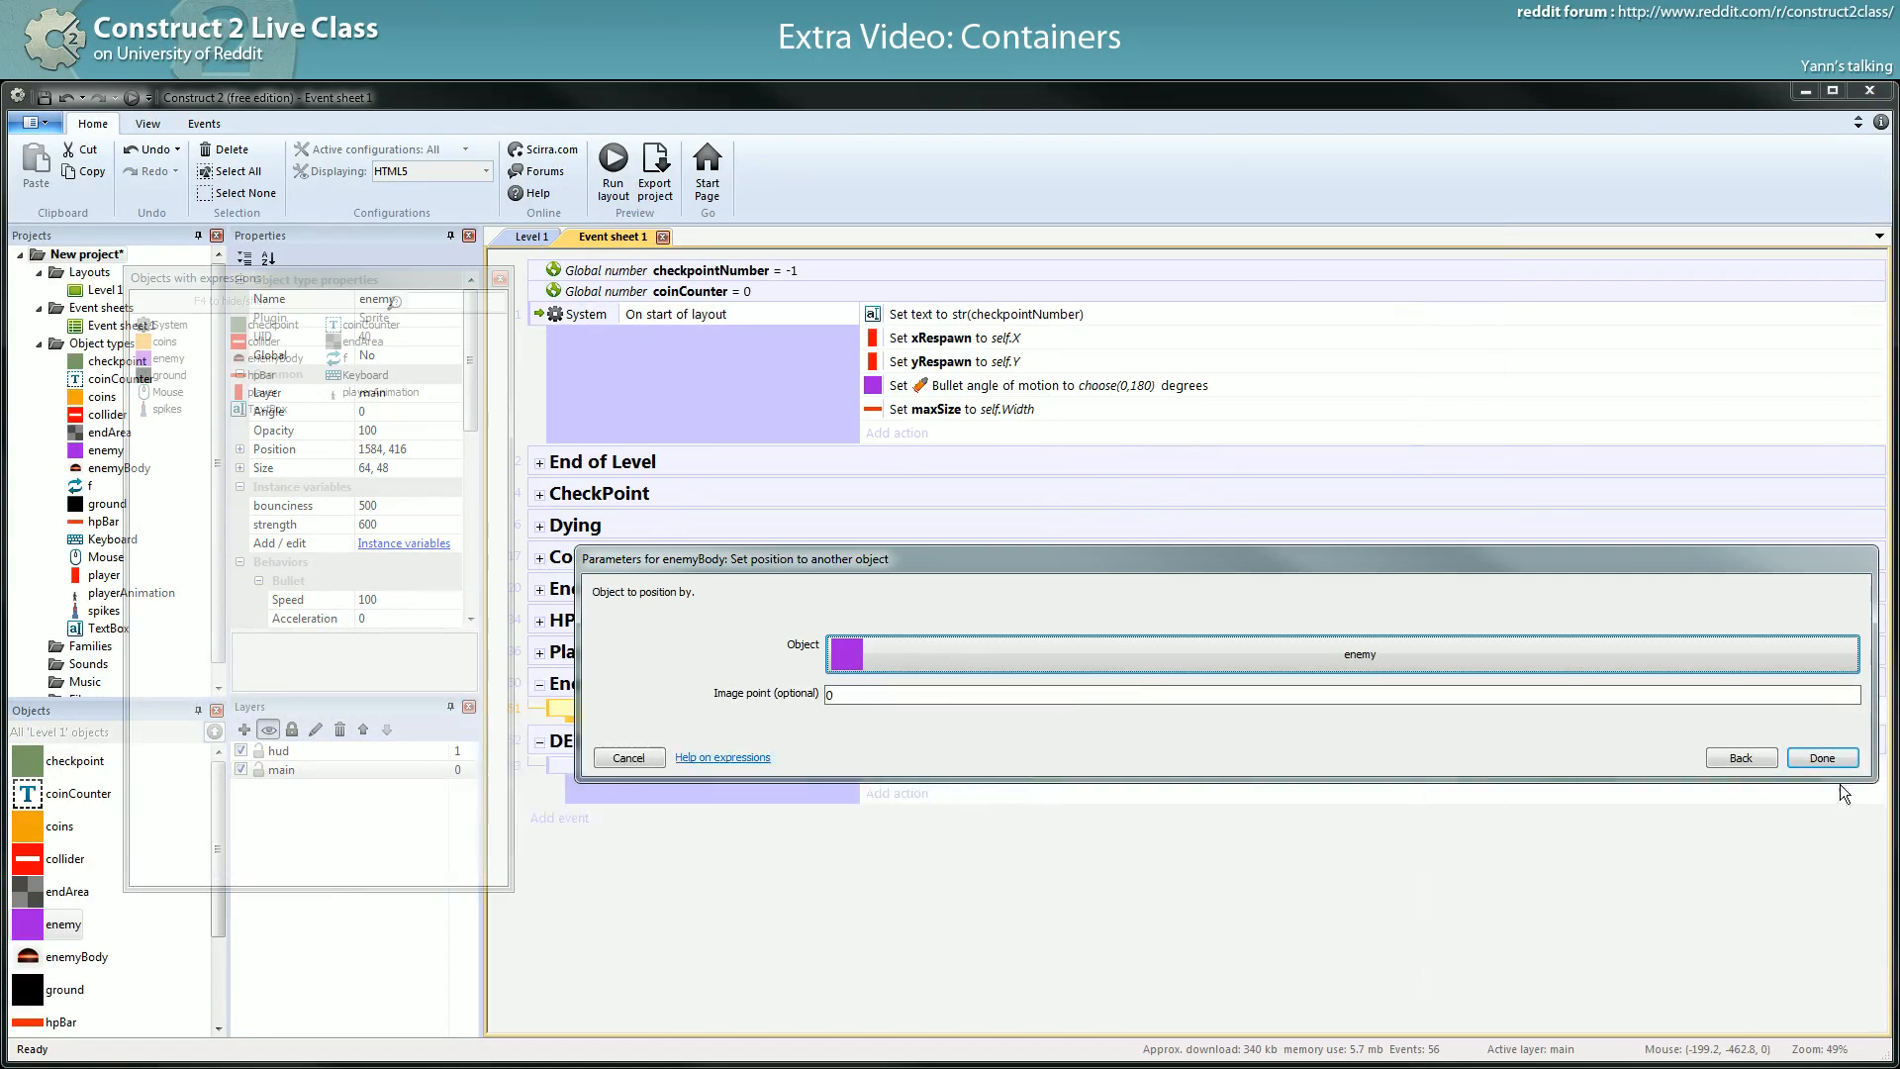
{"action": "left_click", "coordinate": [1833, 774]}
- Run the layout and play up to the second platform to check that enemyBody follows each enemy
{"action": "left_click", "coordinate": [130, 97]}
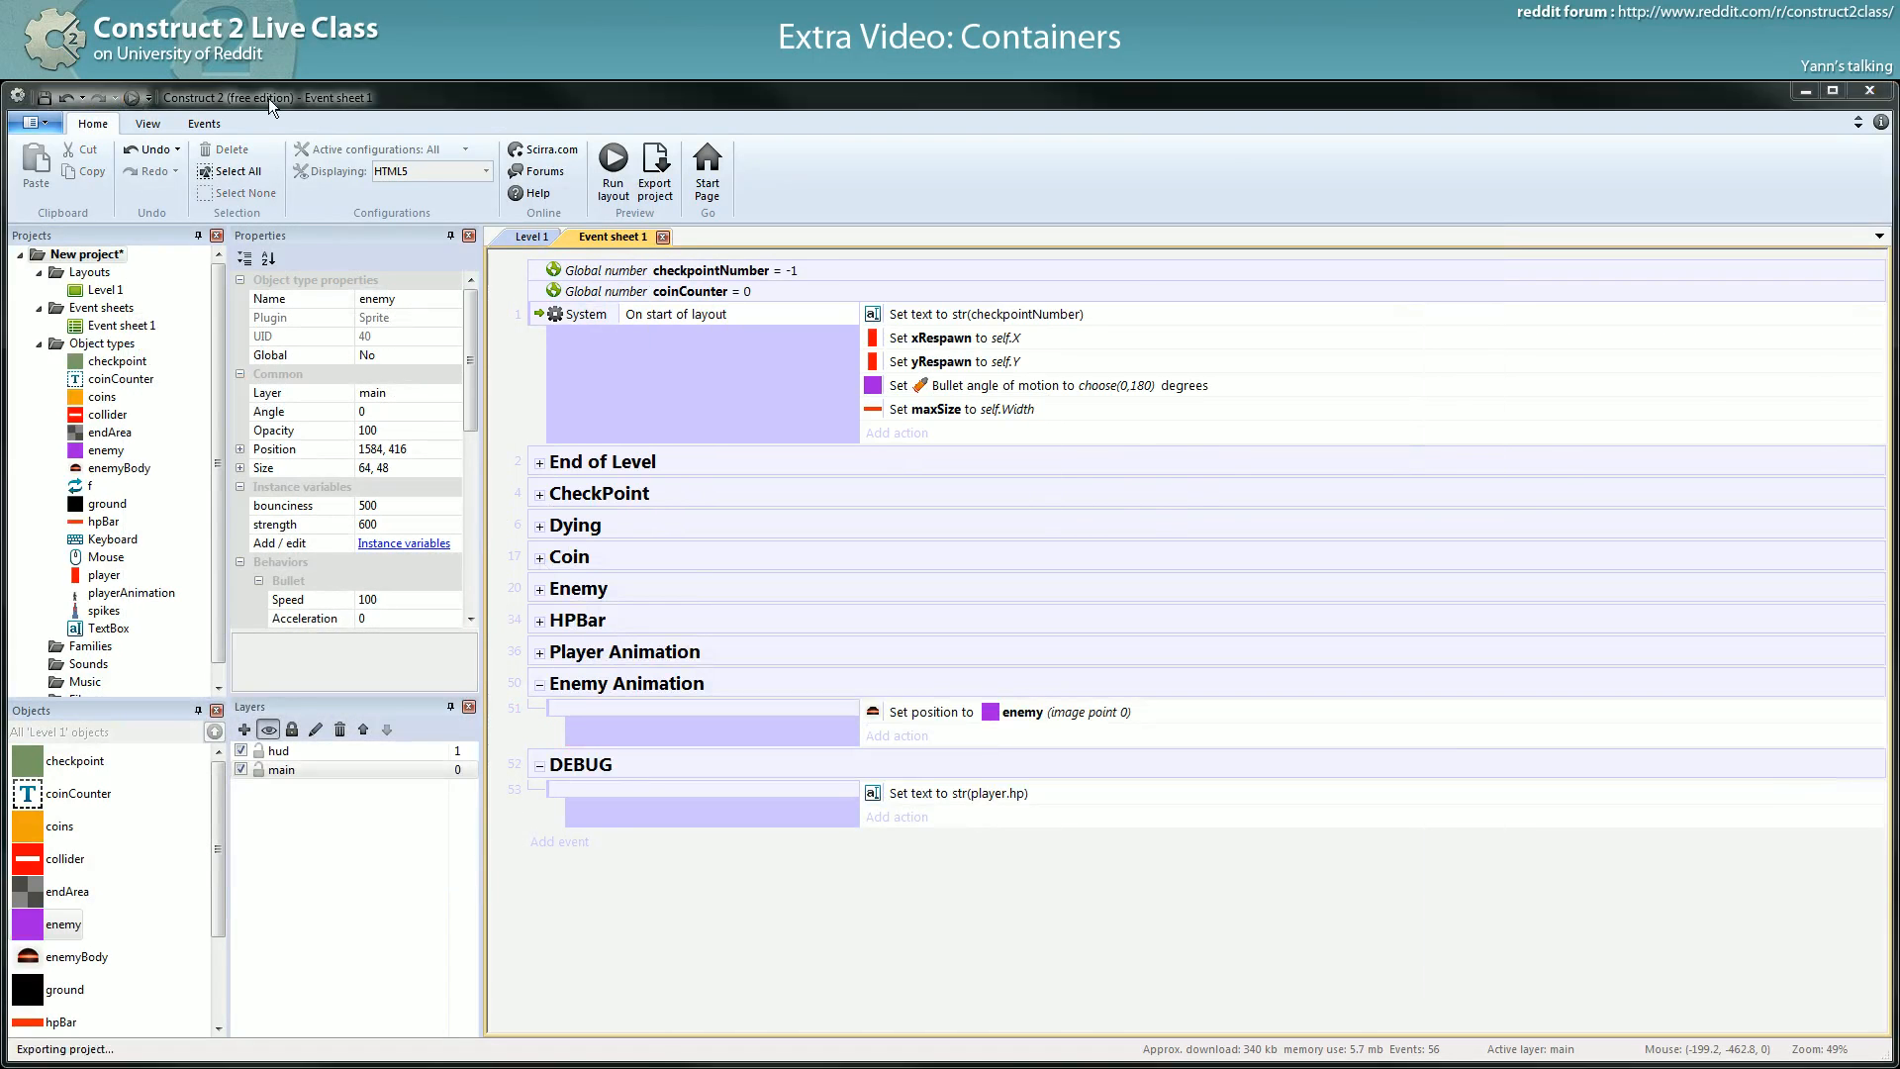
{"action": "key", "text": "Right"}
{"action": "key", "text": "Up"}
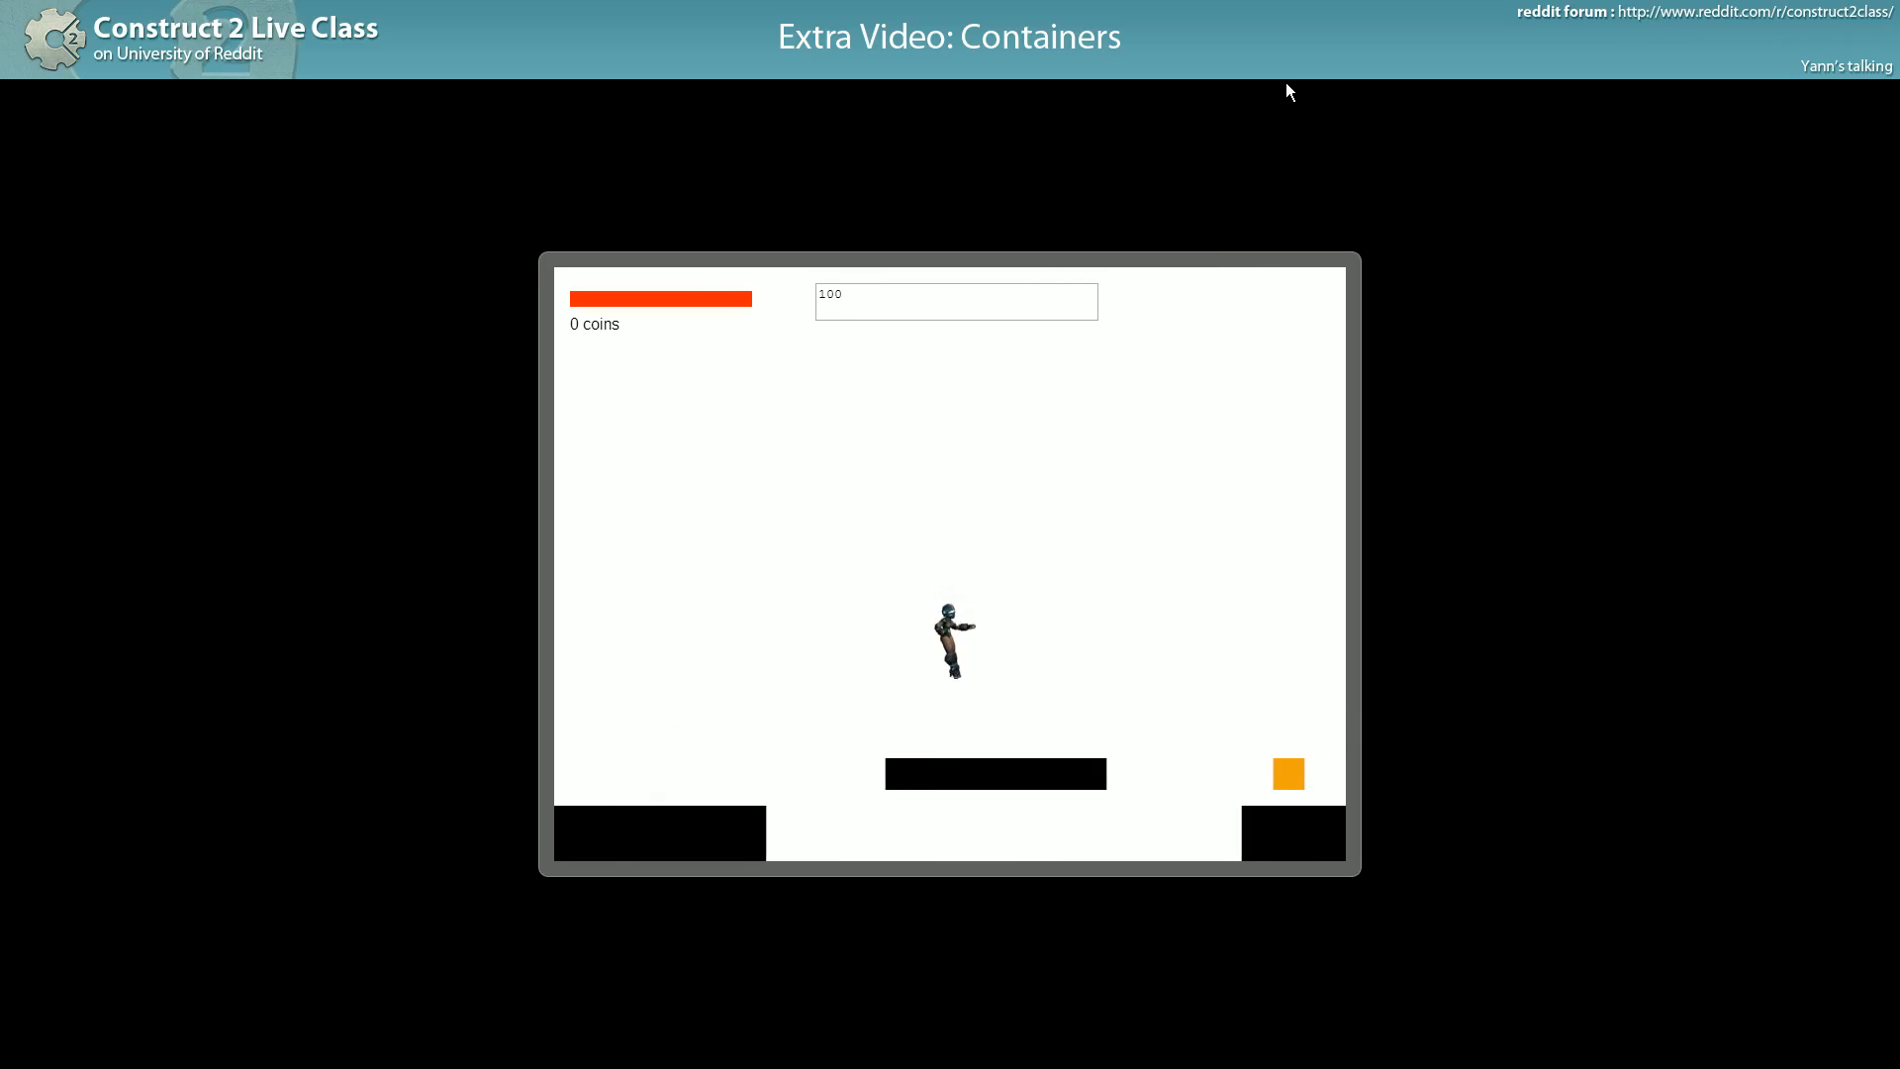
{"action": "key", "text": "Right"}
{"action": "key", "text": "Up"}
{"action": "key", "text": "Right"}
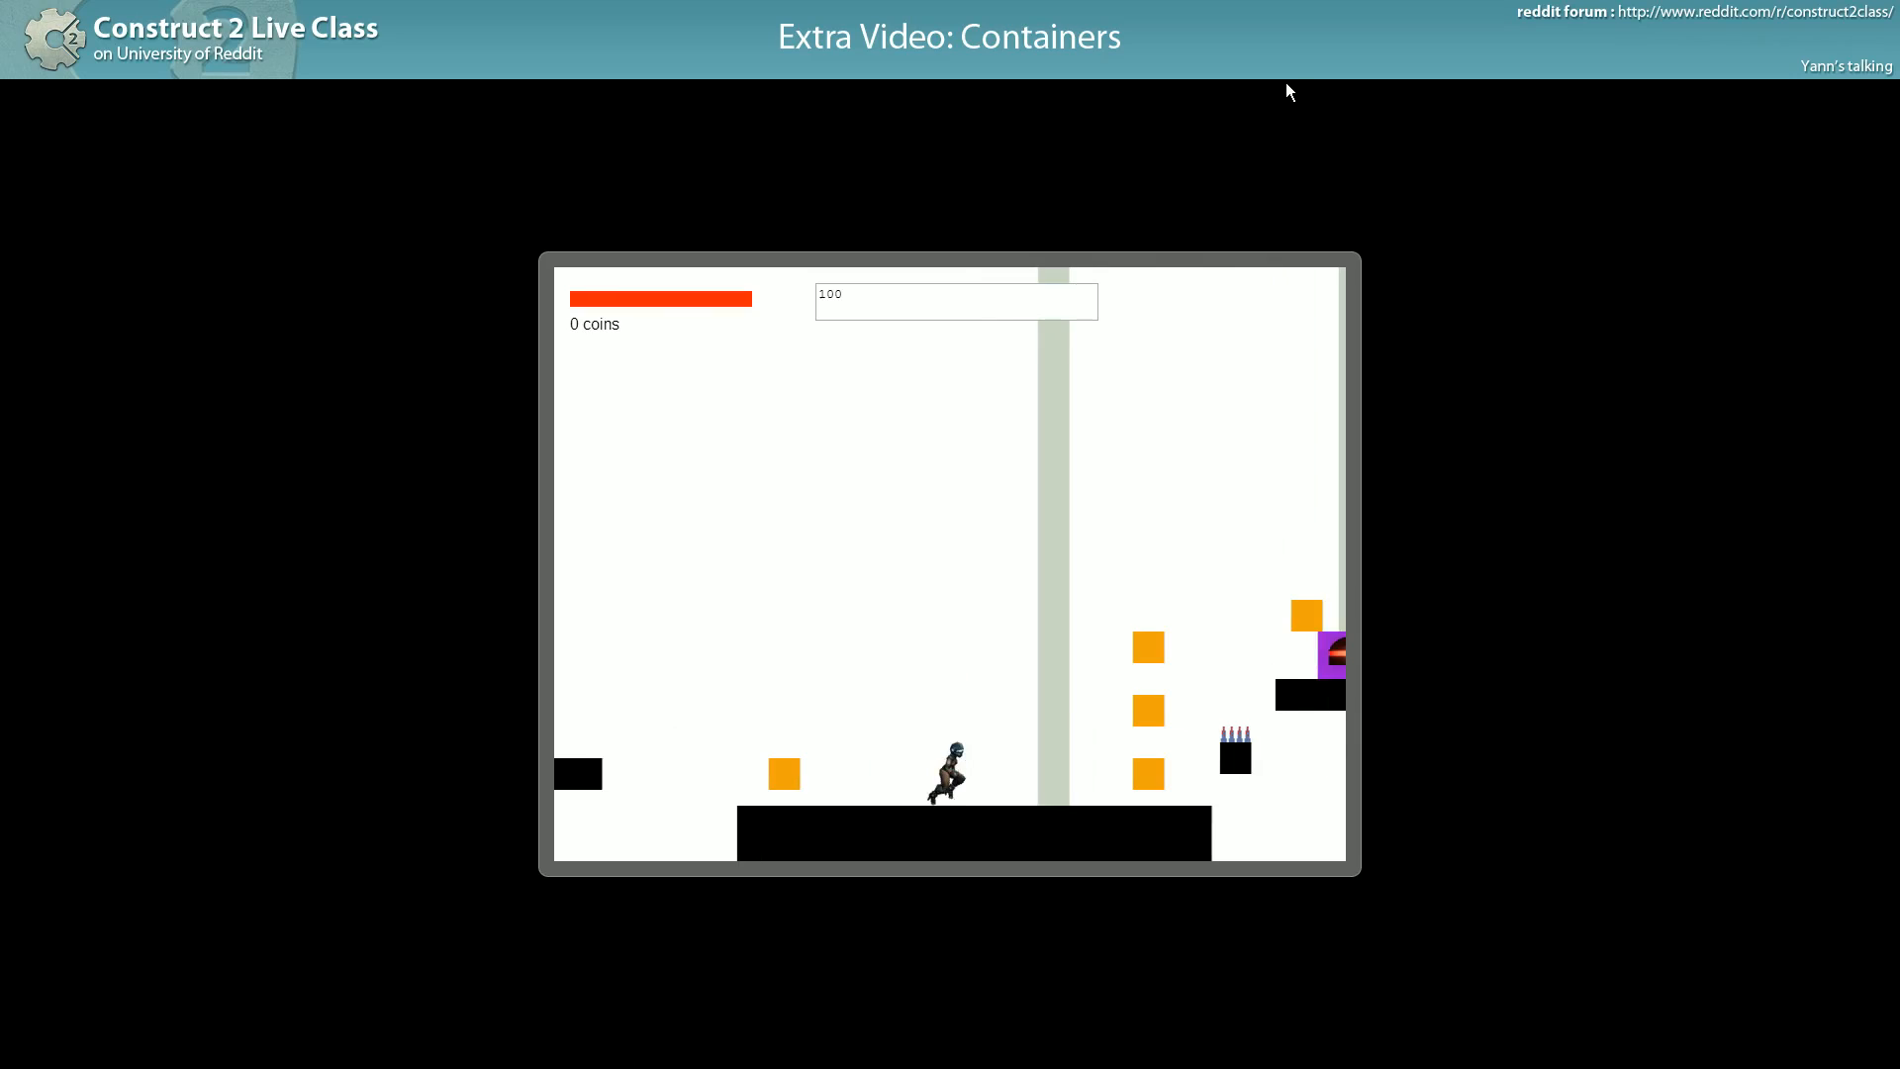
{"action": "key", "text": "Up"}
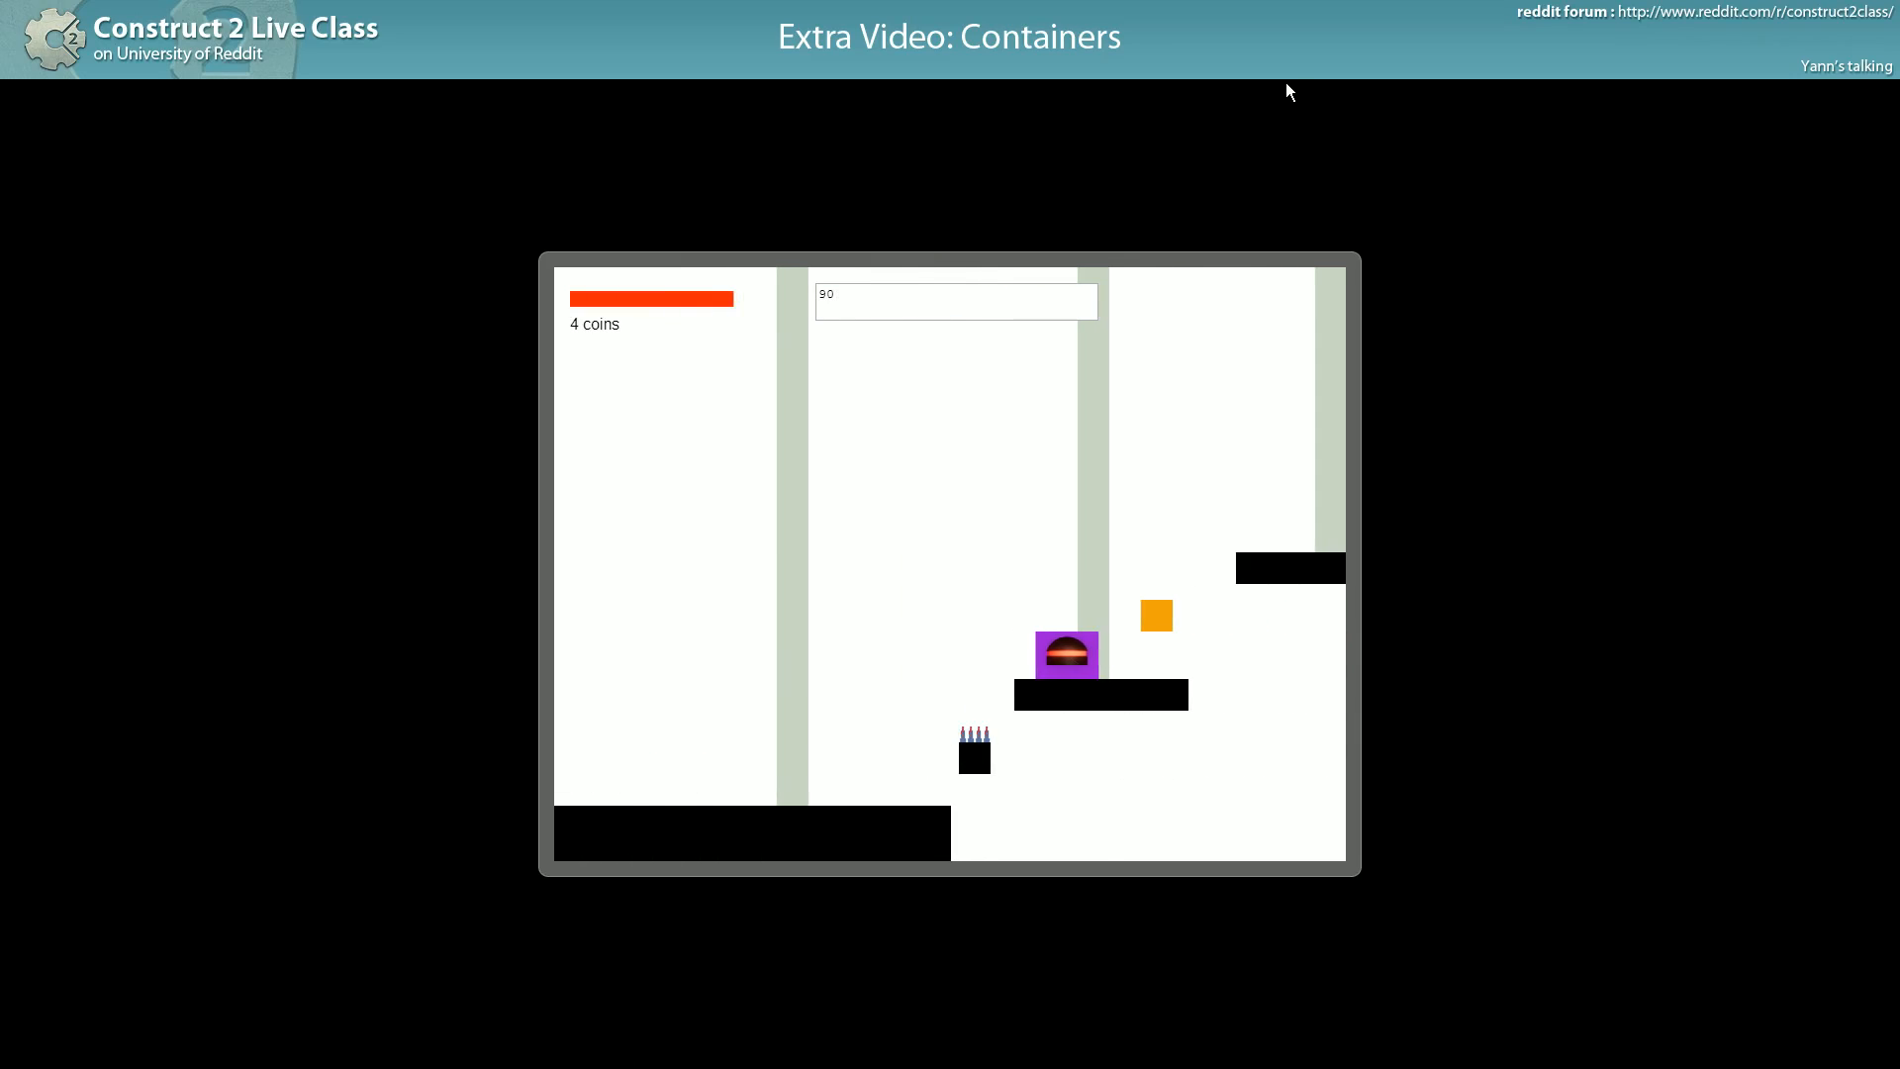
- Switch back to Construct 2 and insert a new Sprite object in Level 1, outside the layout near enemyBody
{"action": "key", "text": "alt+Tab"}
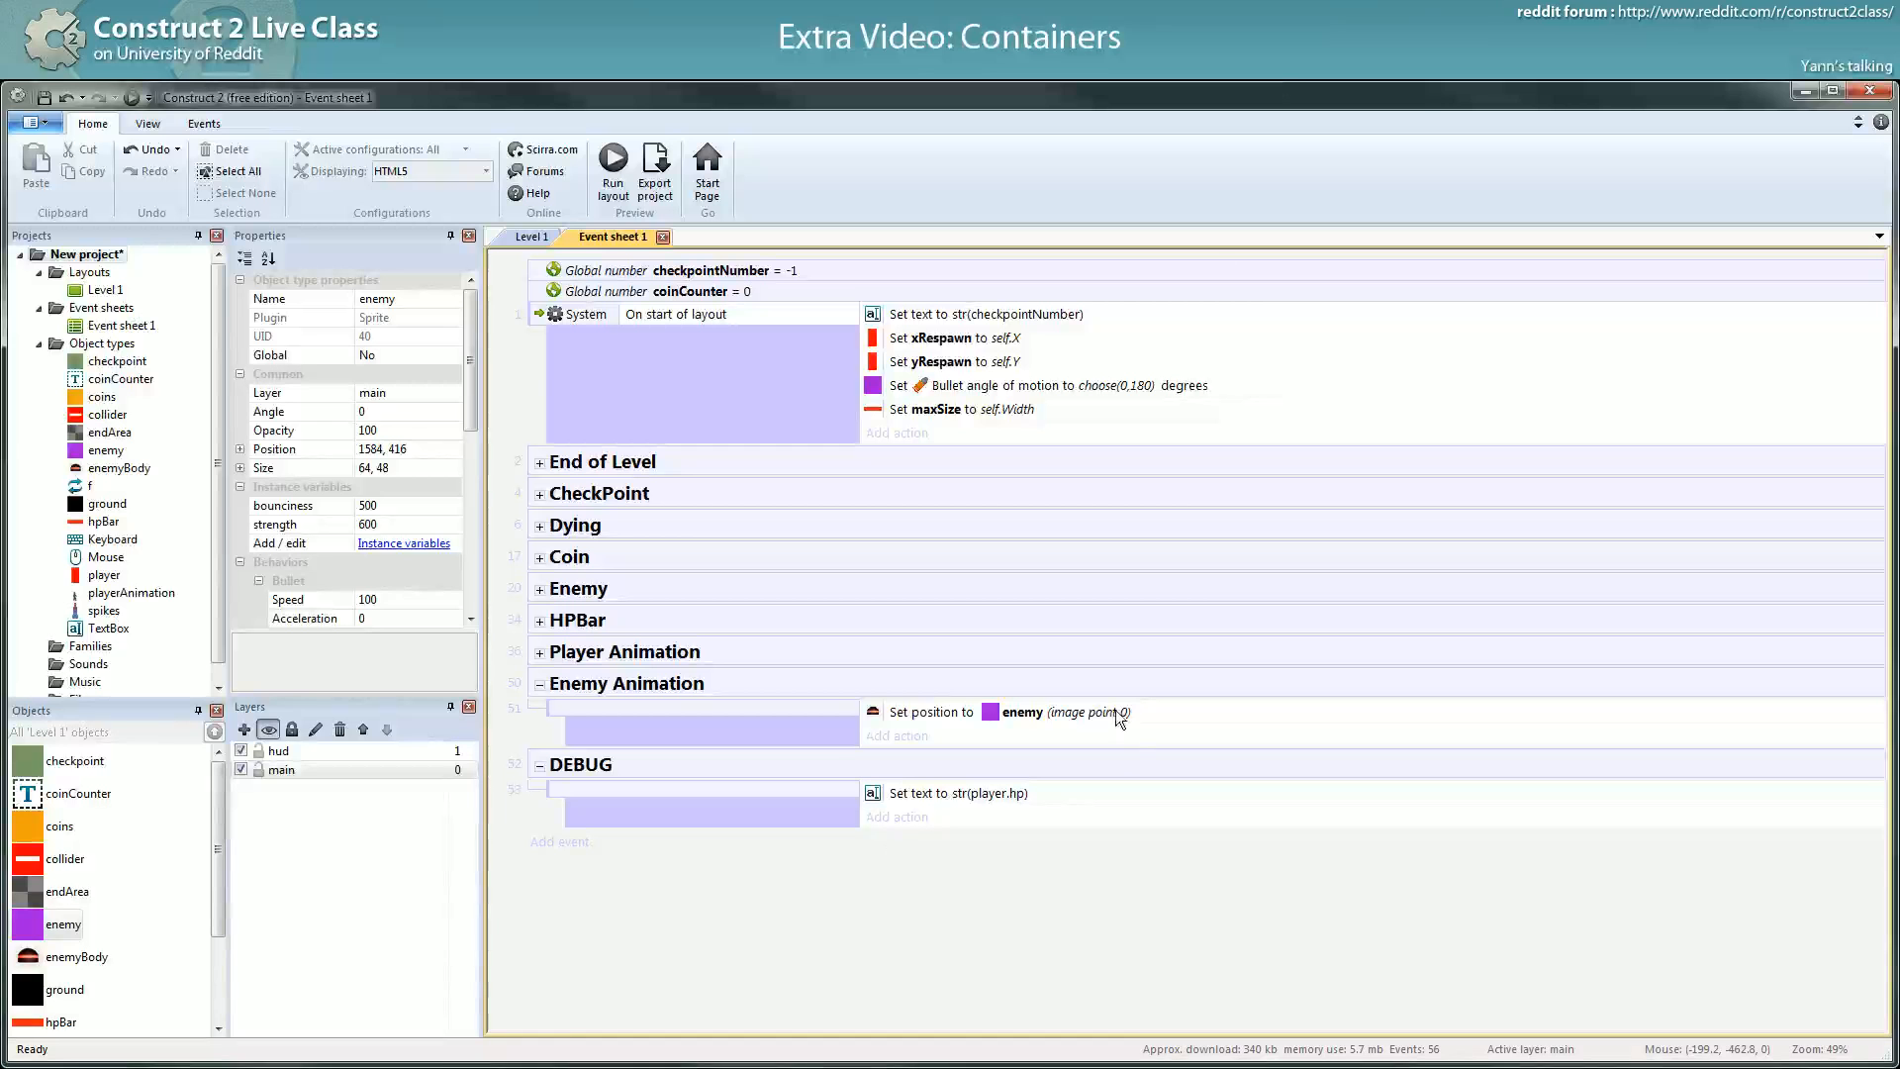
{"action": "left_click", "coordinate": [532, 236]}
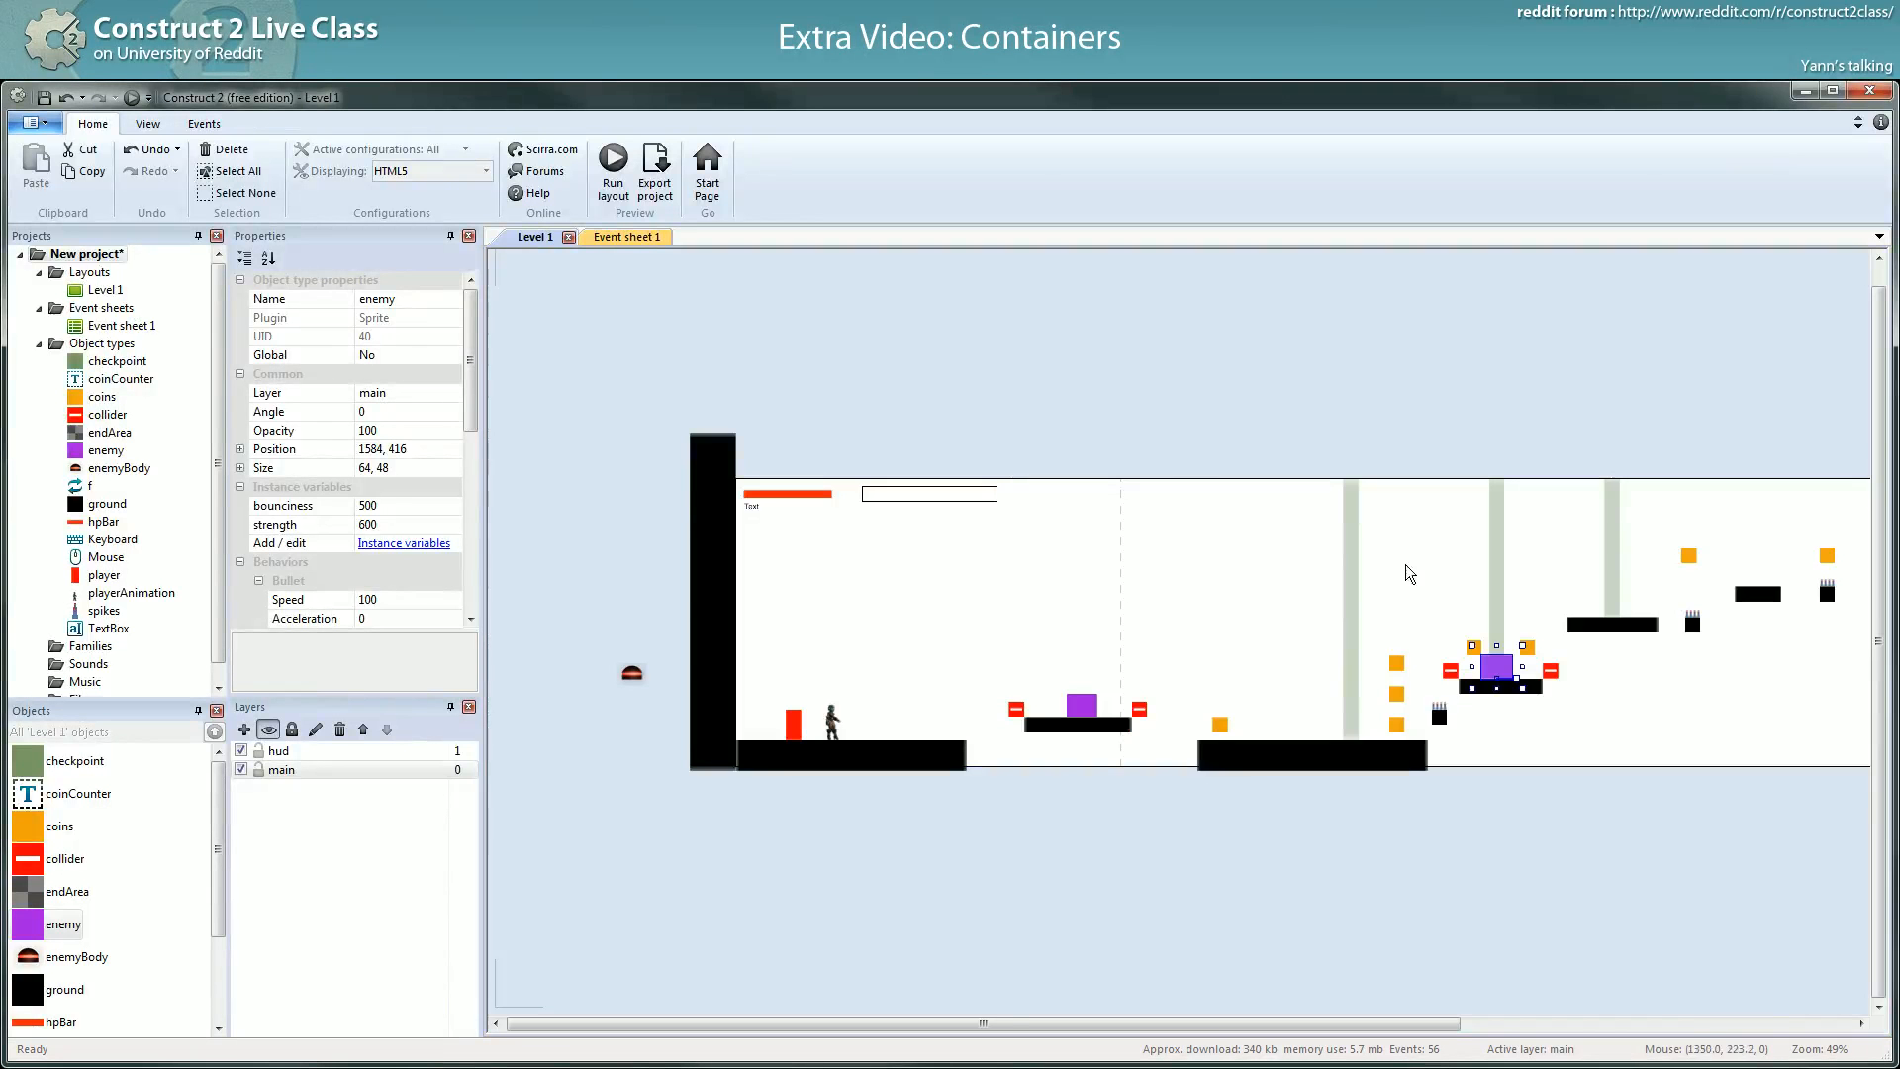
{"action": "left_click", "coordinate": [1074, 618]}
{"action": "left_click", "coordinate": [1082, 703]}
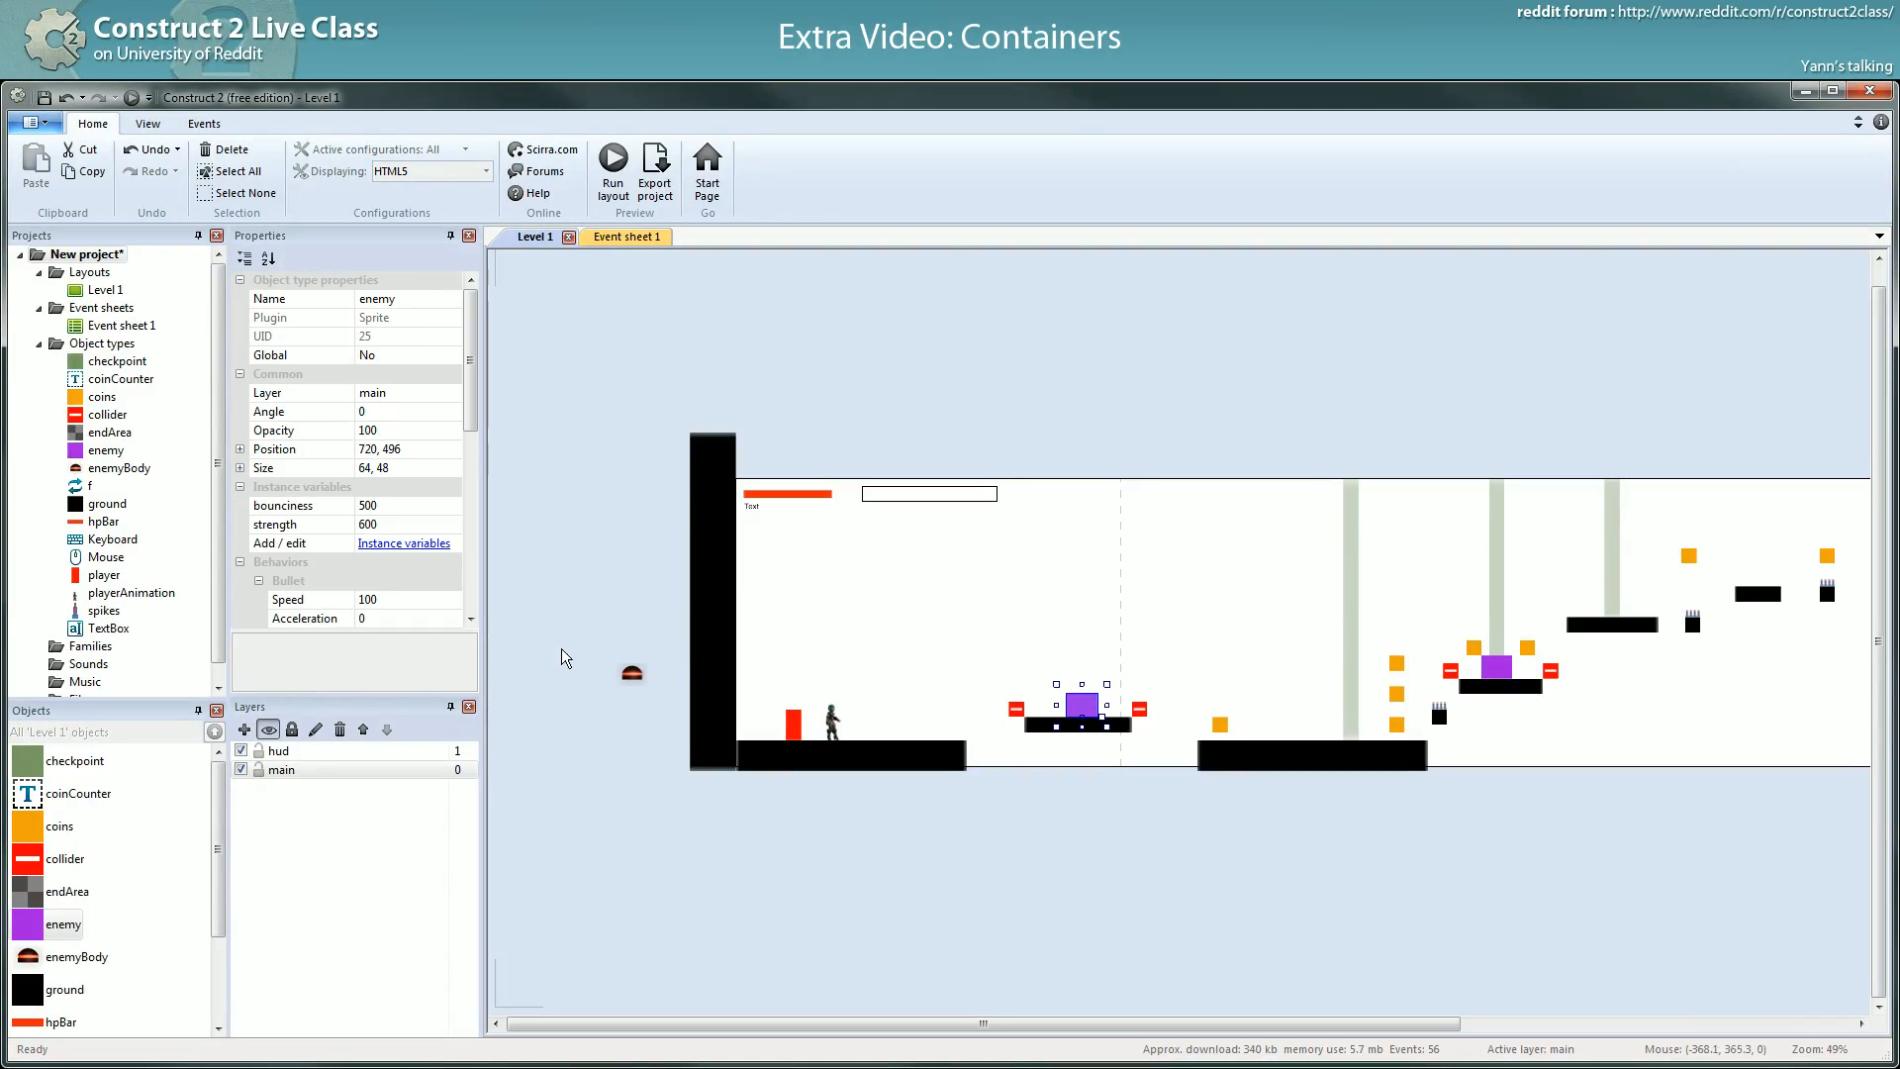
{"action": "left_click", "coordinate": [1142, 641]}
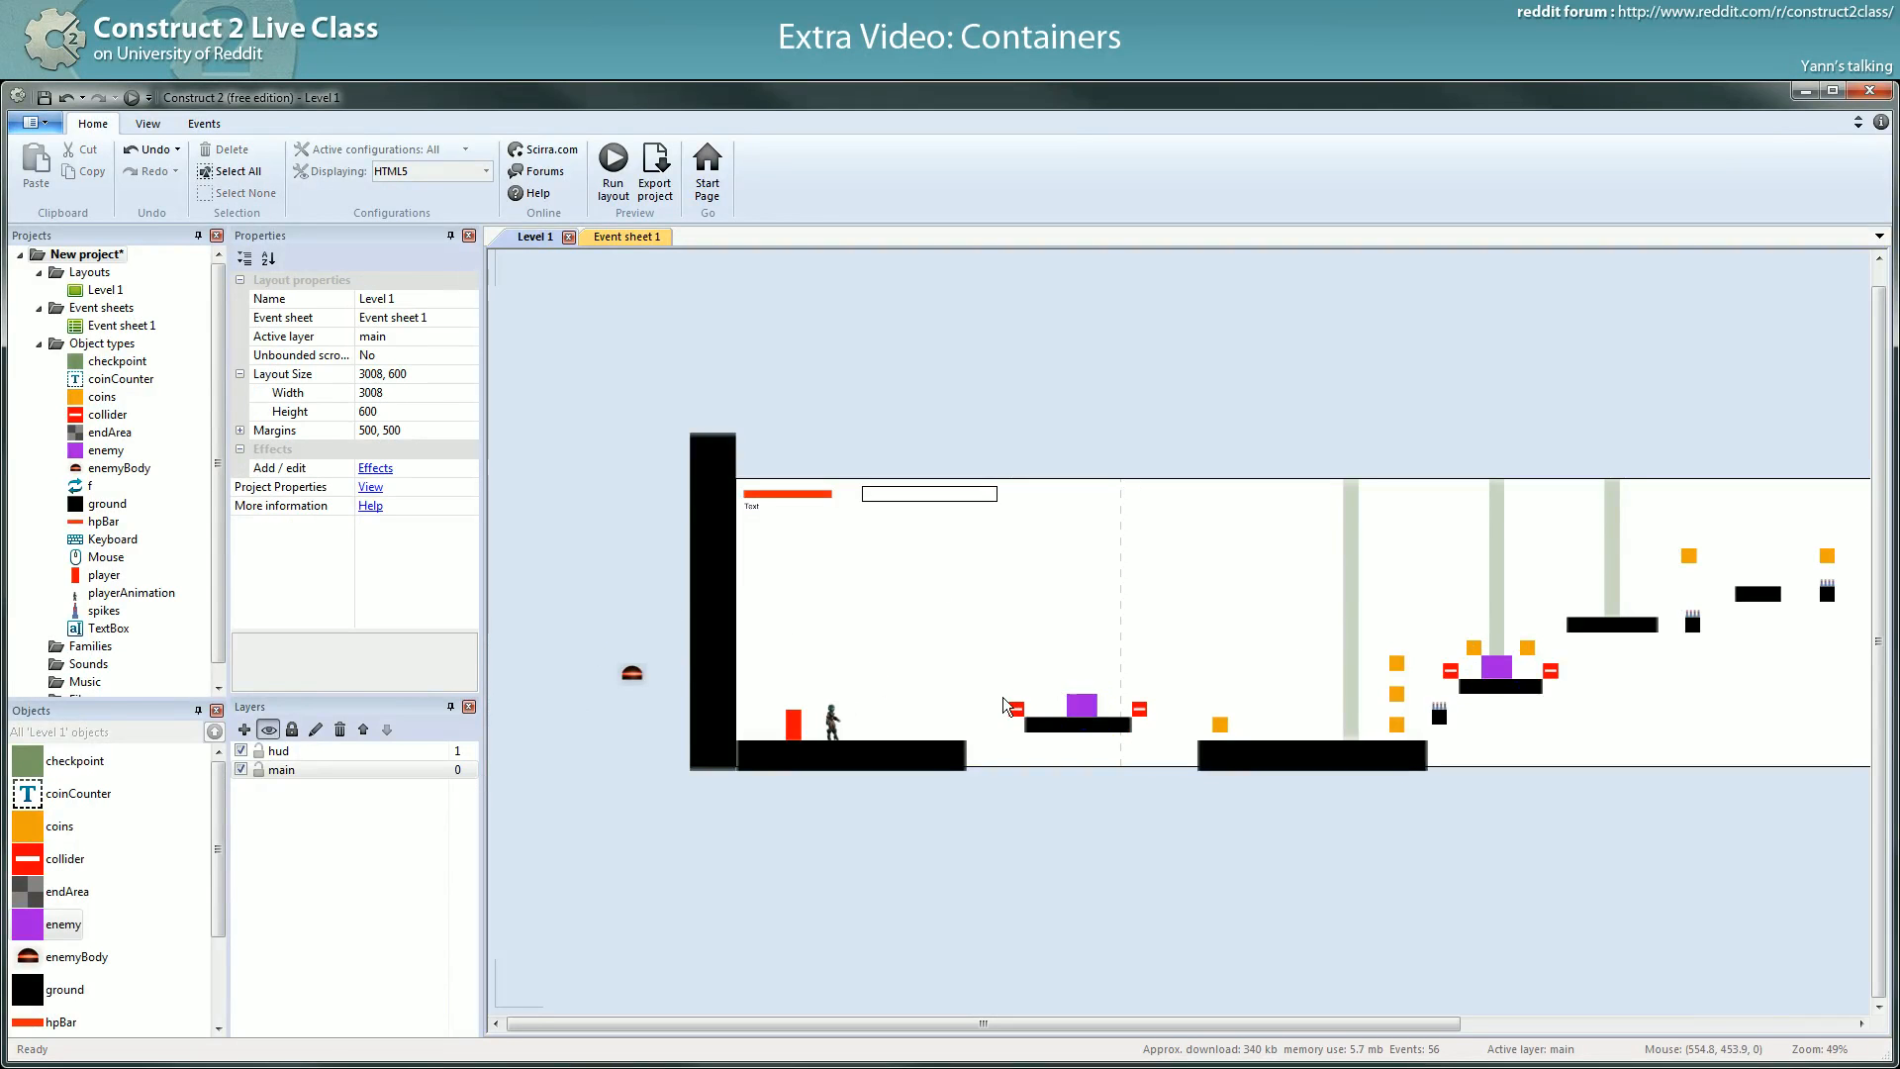
{"action": "left_click", "coordinate": [632, 675]}
{"action": "left_click", "coordinate": [952, 624]}
{"action": "double_click", "coordinate": [940, 624]}
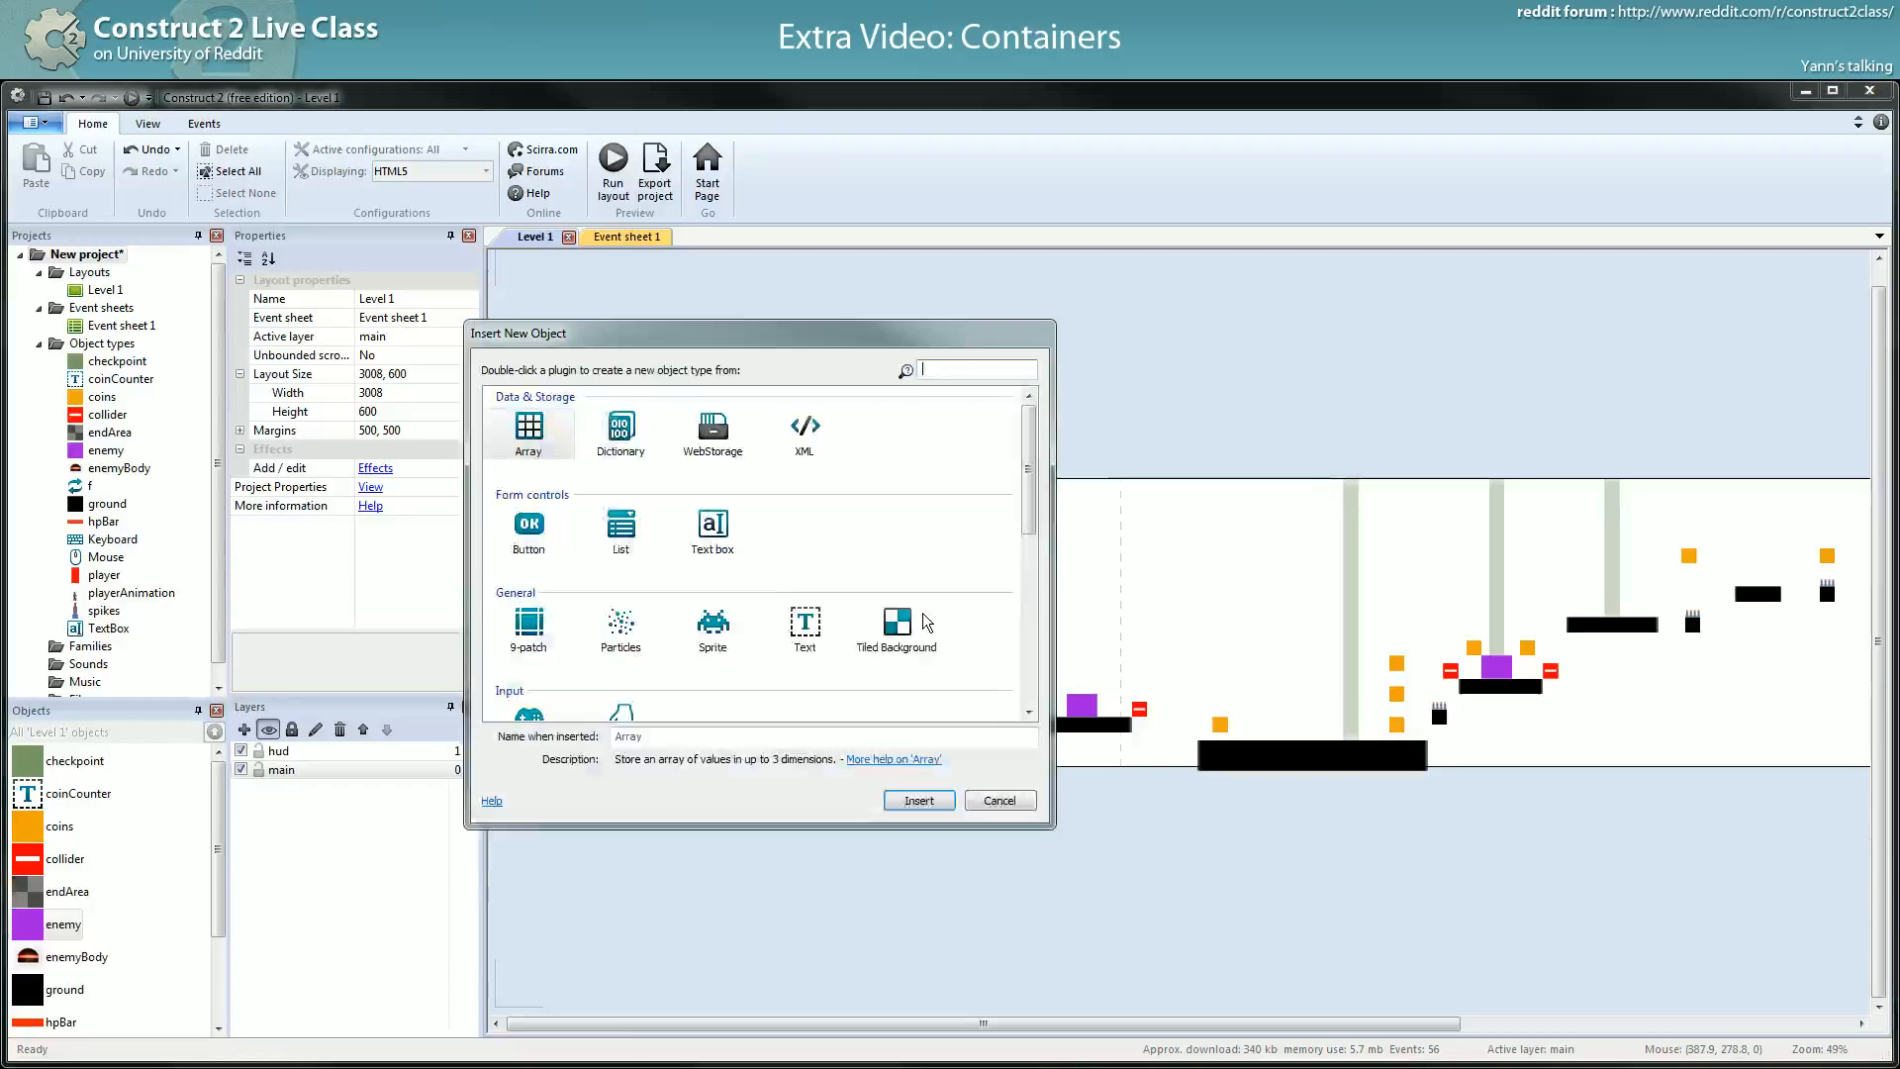
{"action": "double_click", "coordinate": [713, 624]}
{"action": "left_click", "coordinate": [592, 720]}
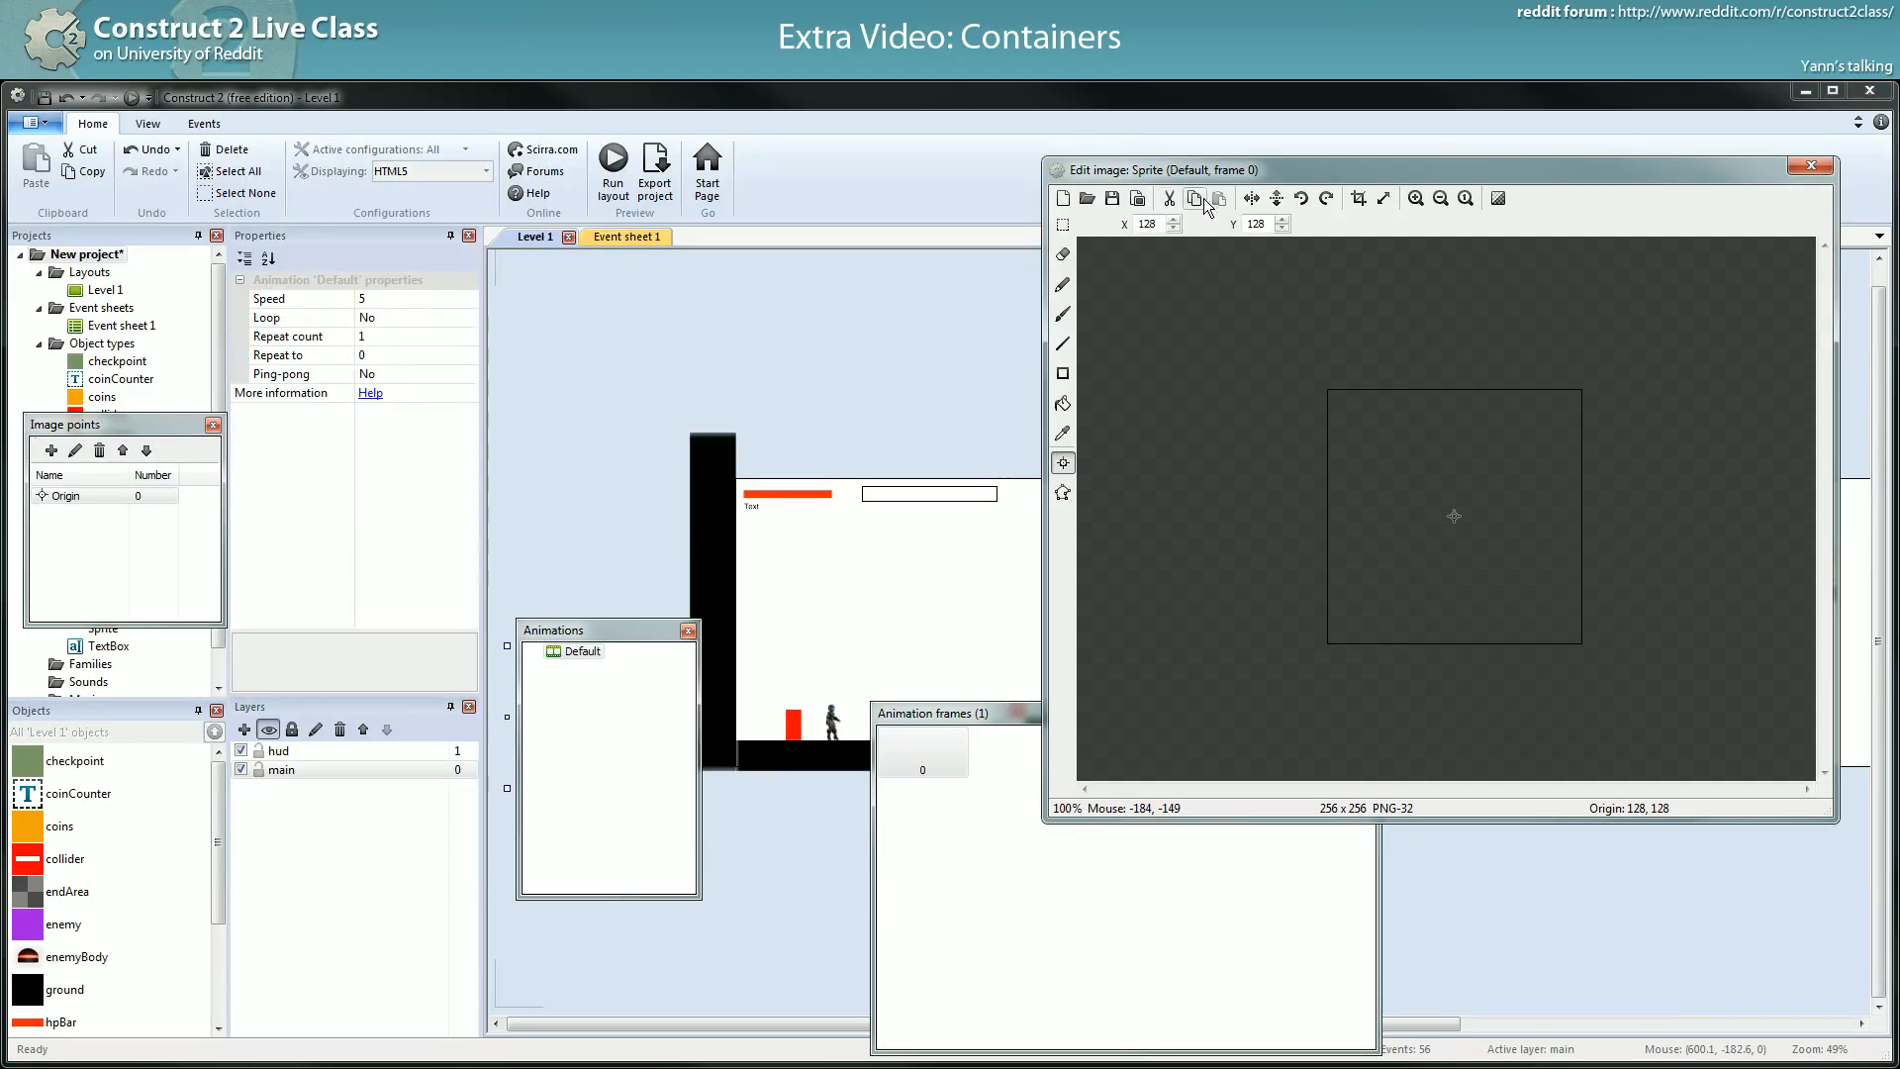
{"action": "left_click", "coordinate": [1088, 199]}
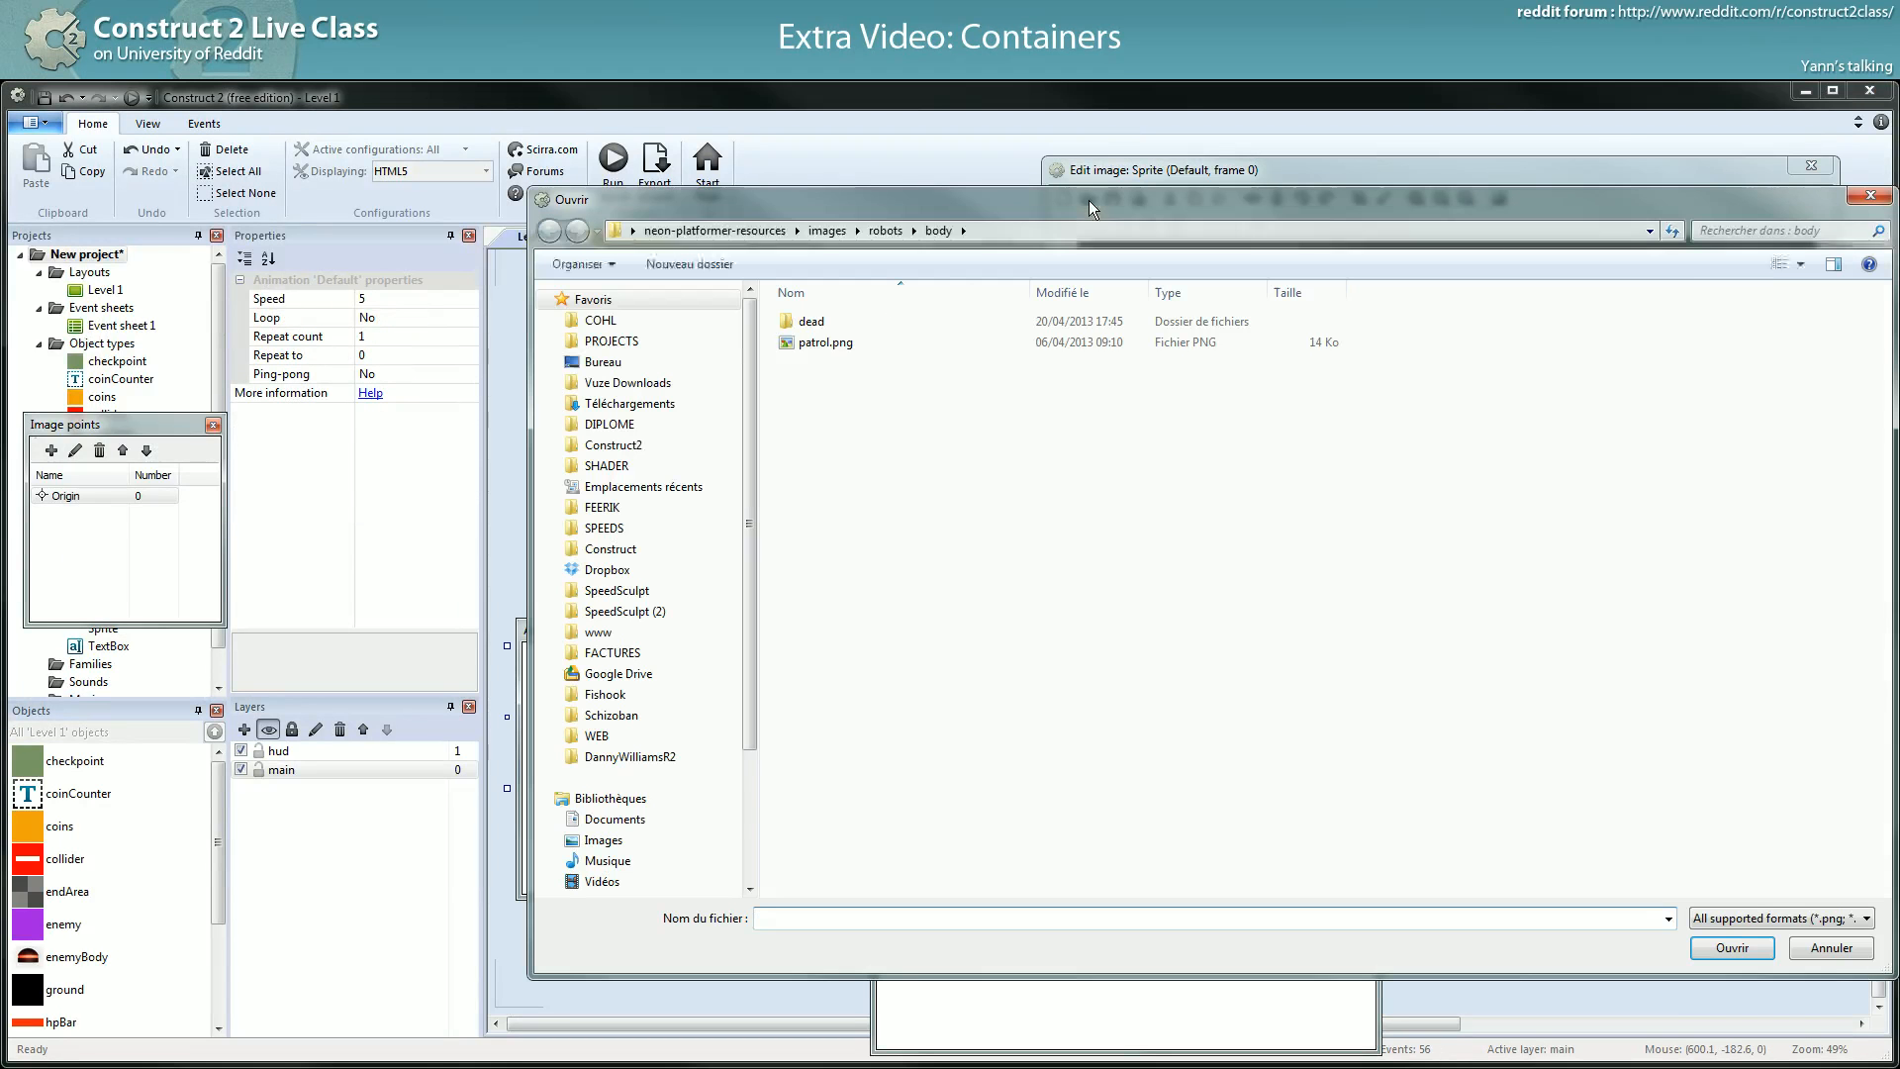
{"action": "double_click", "coordinate": [798, 320]}
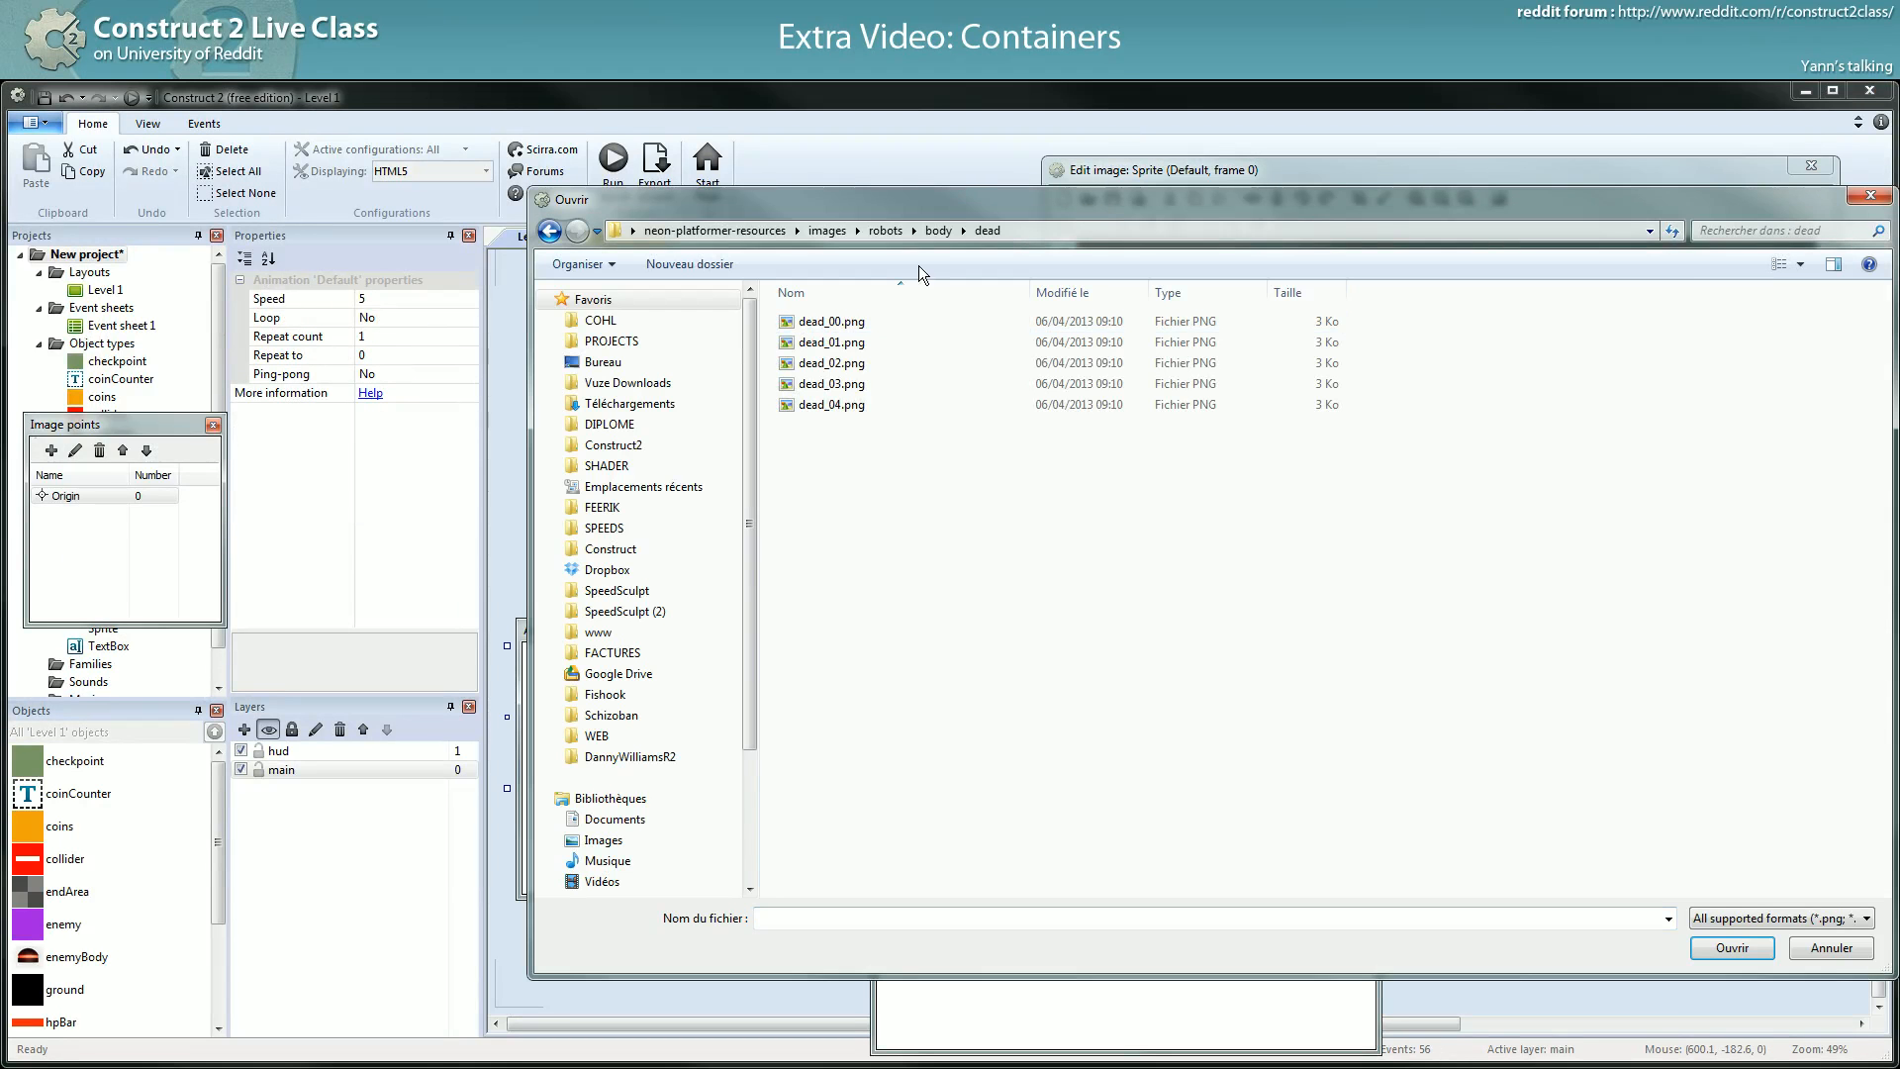
{"action": "left_click", "coordinate": [886, 230]}
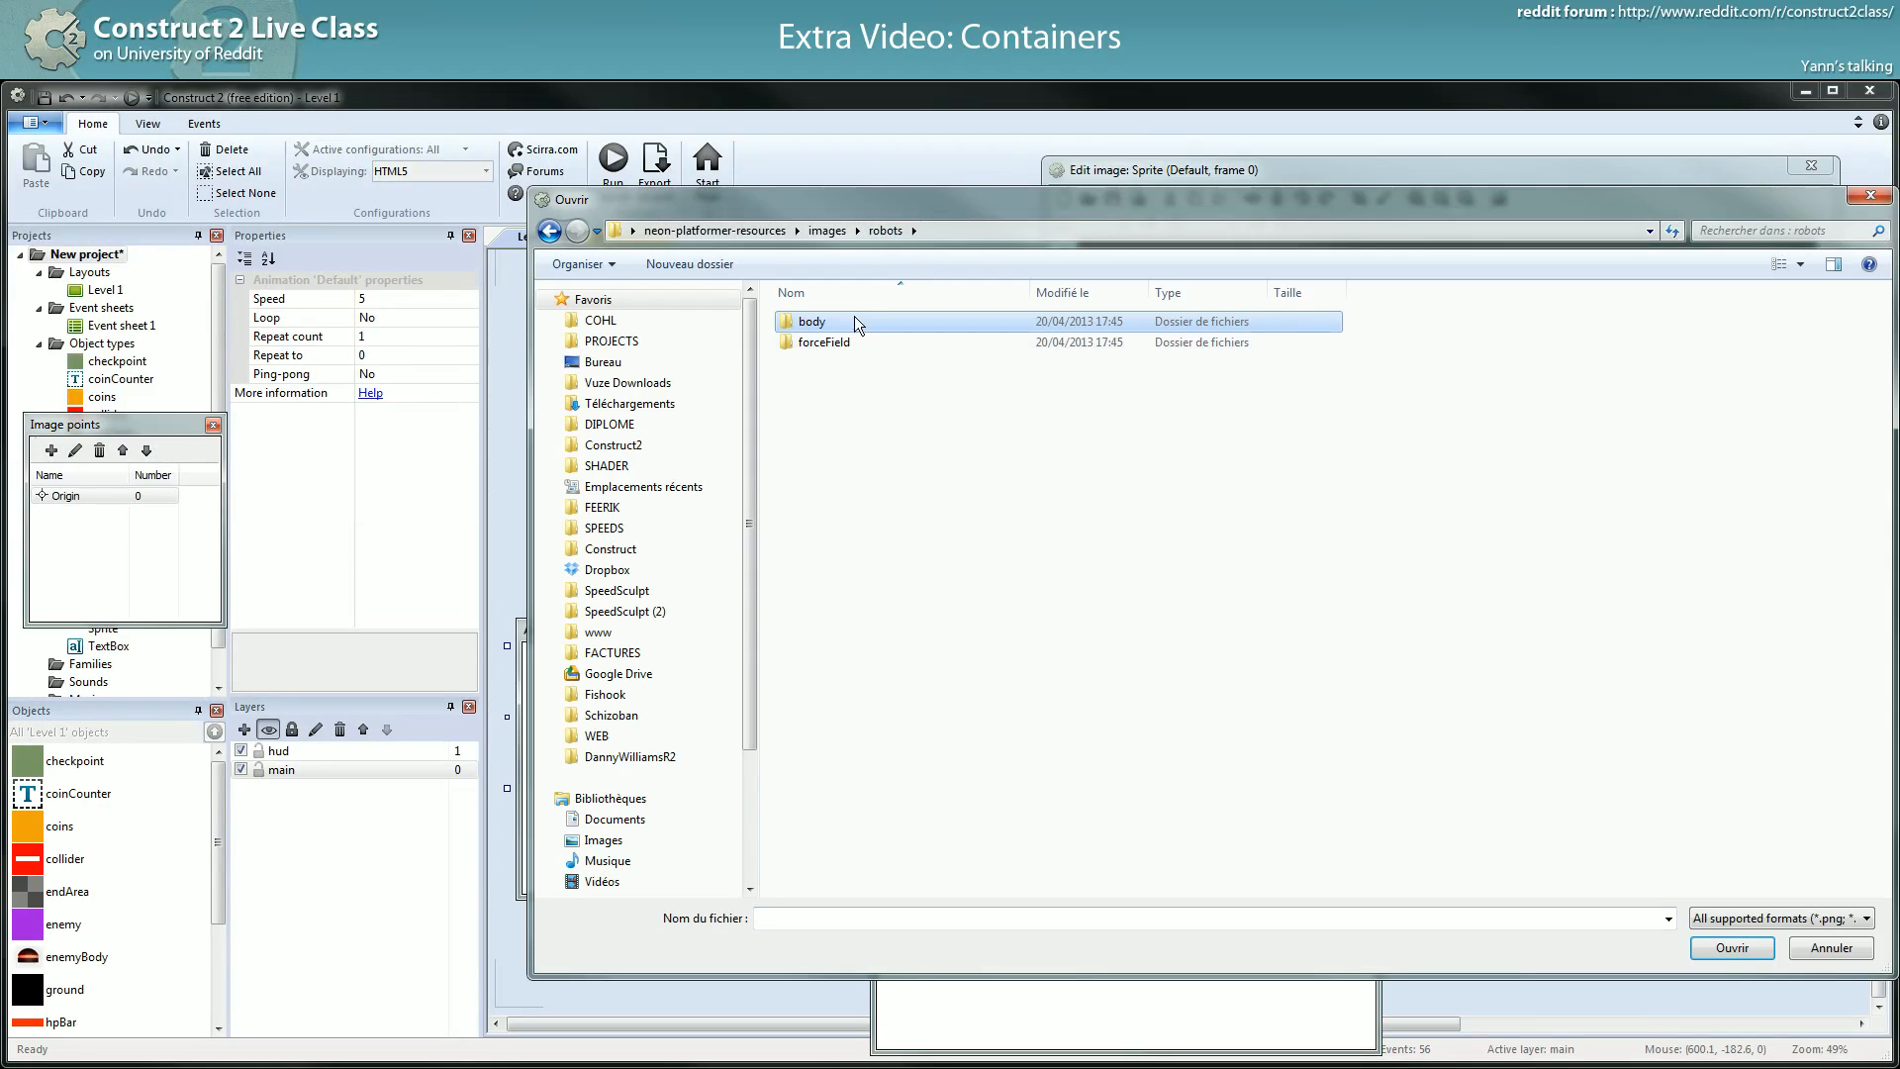
{"action": "double_click", "coordinate": [835, 345]}
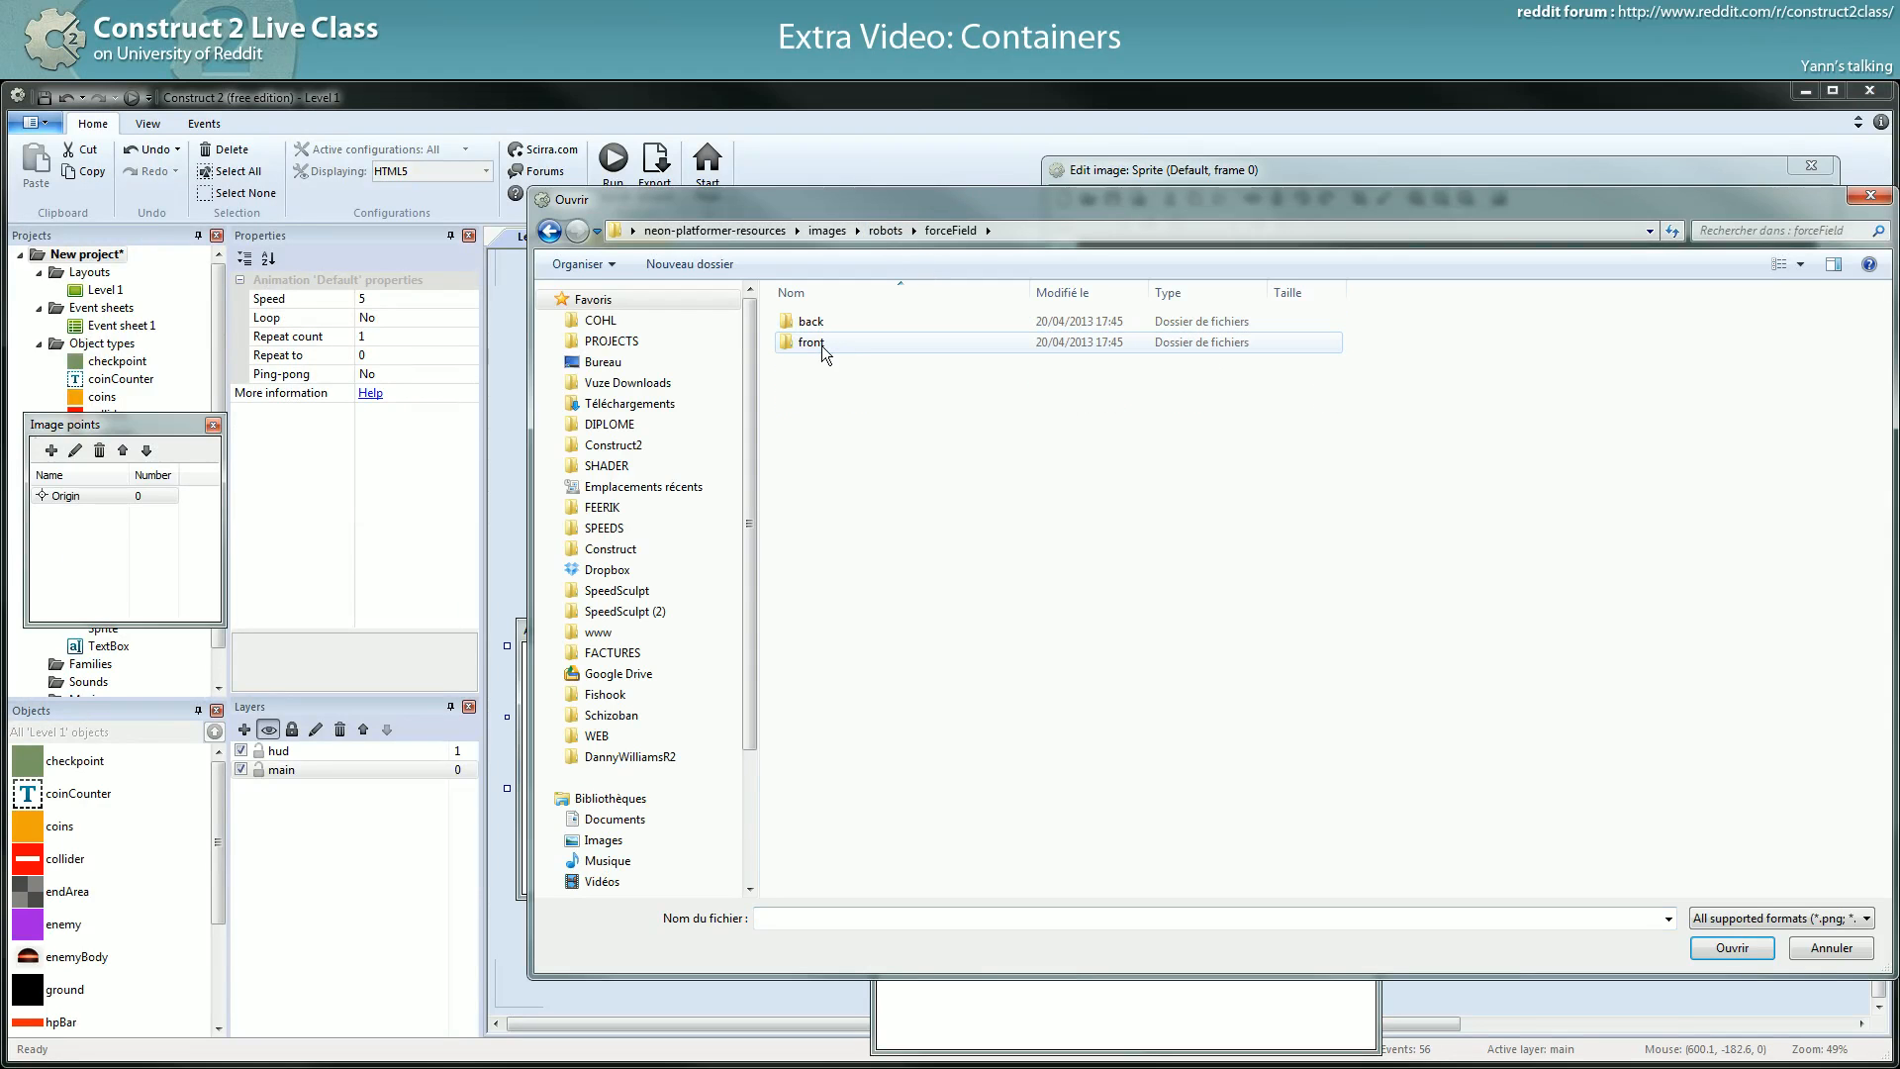
{"action": "left_click", "coordinate": [813, 345]}
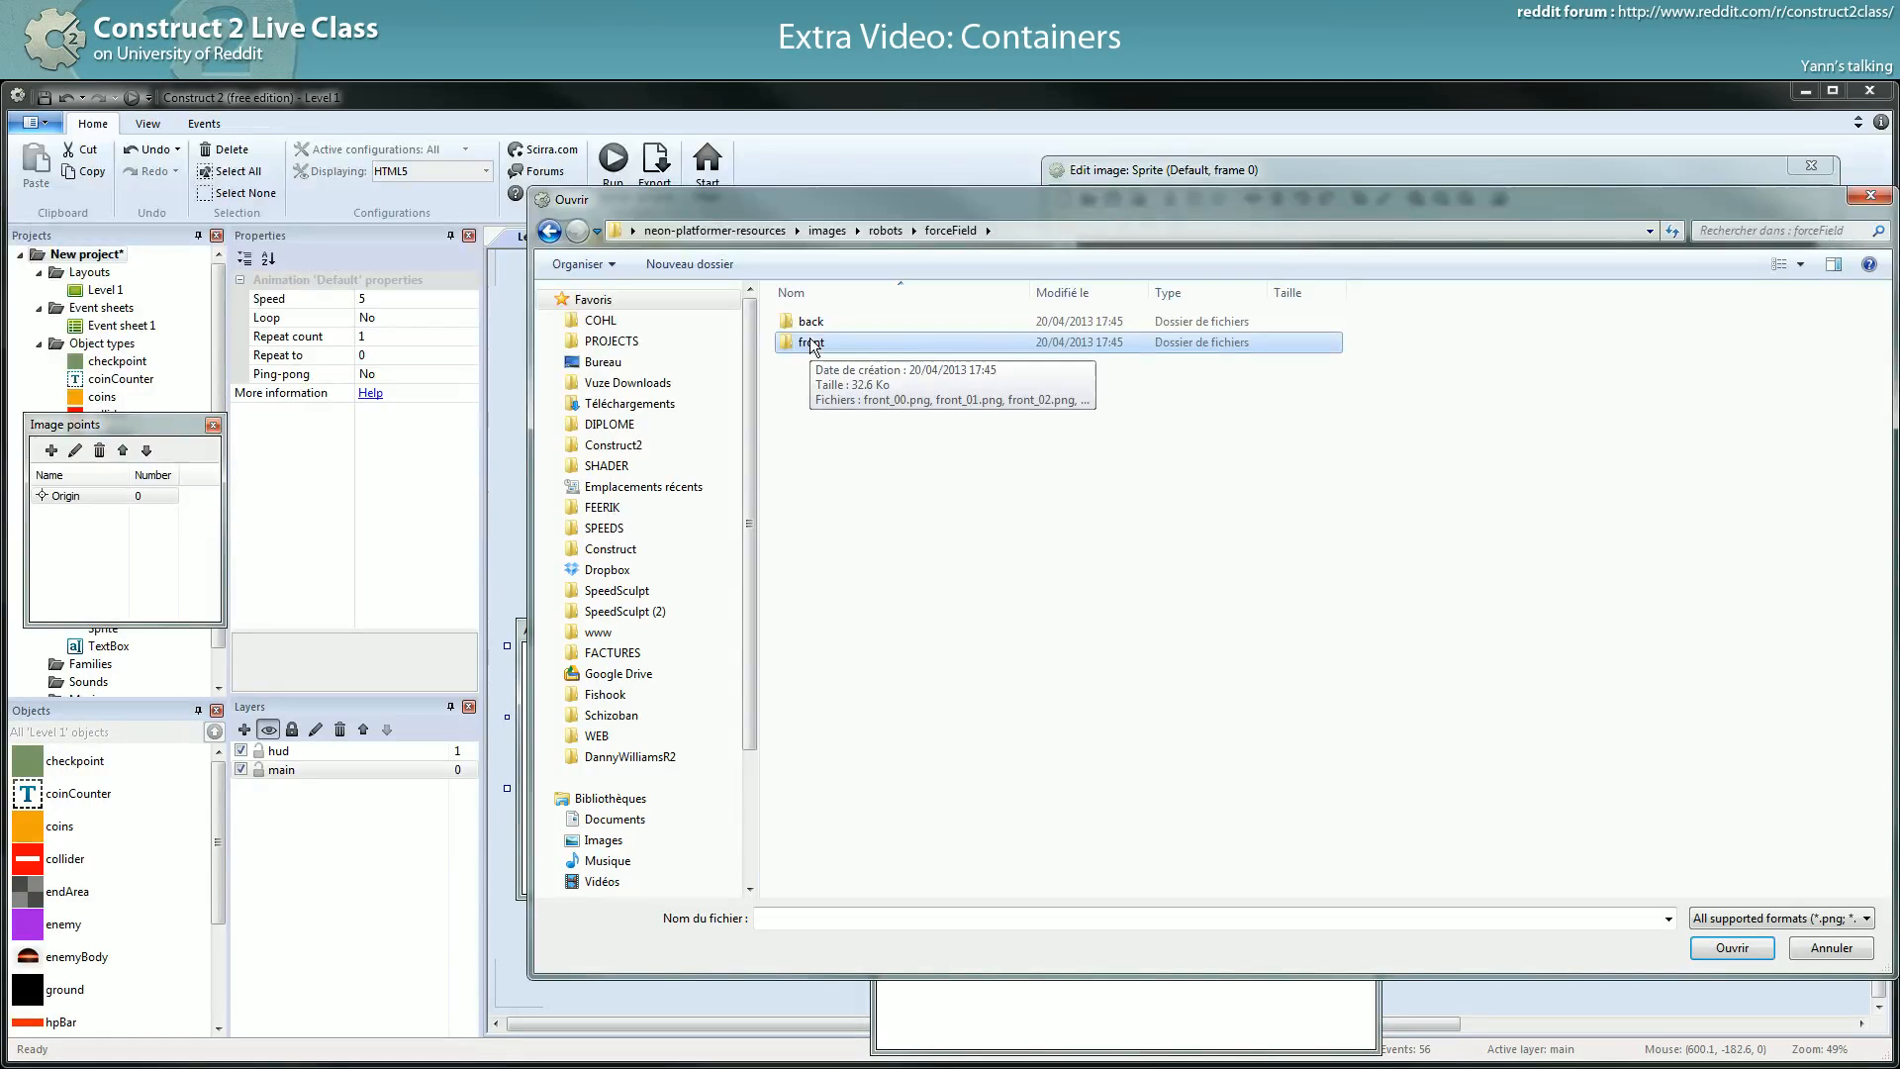
{"action": "double_click", "coordinate": [814, 342]}
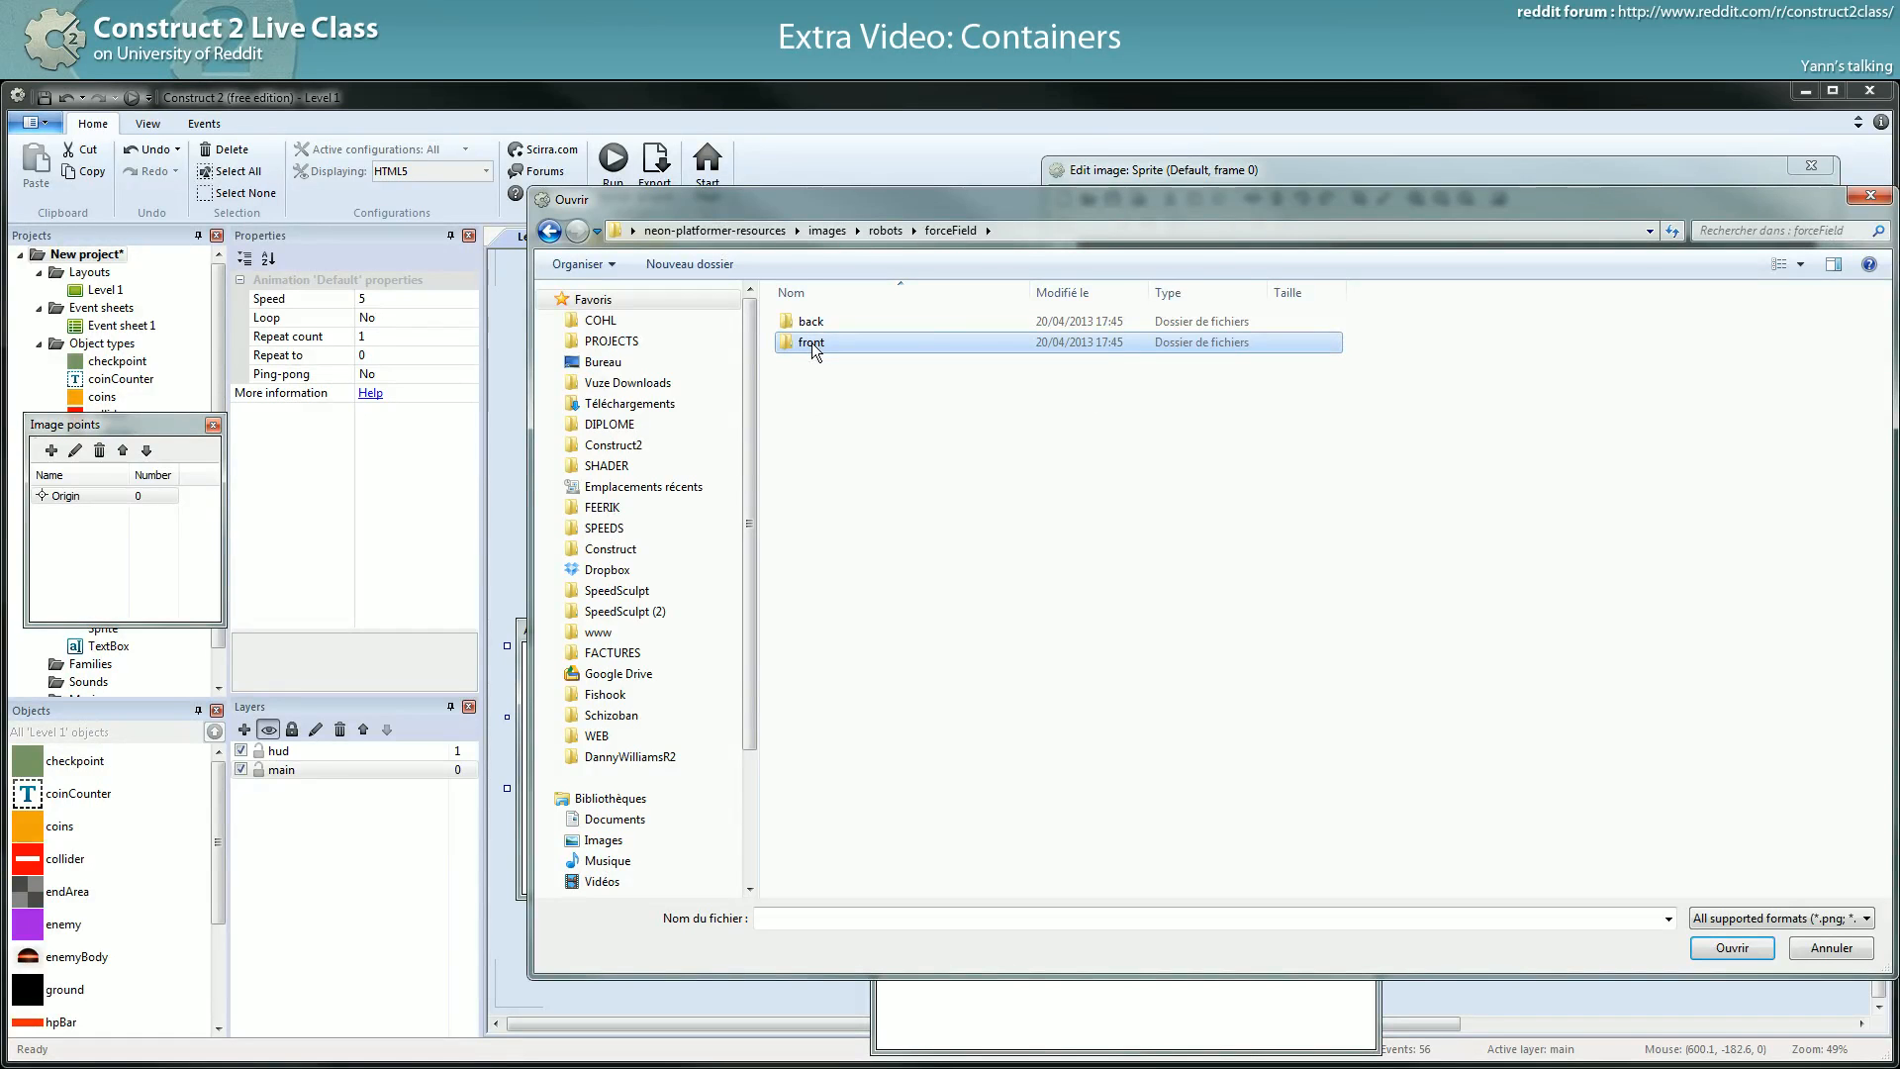
{"action": "left_click", "coordinate": [837, 321]}
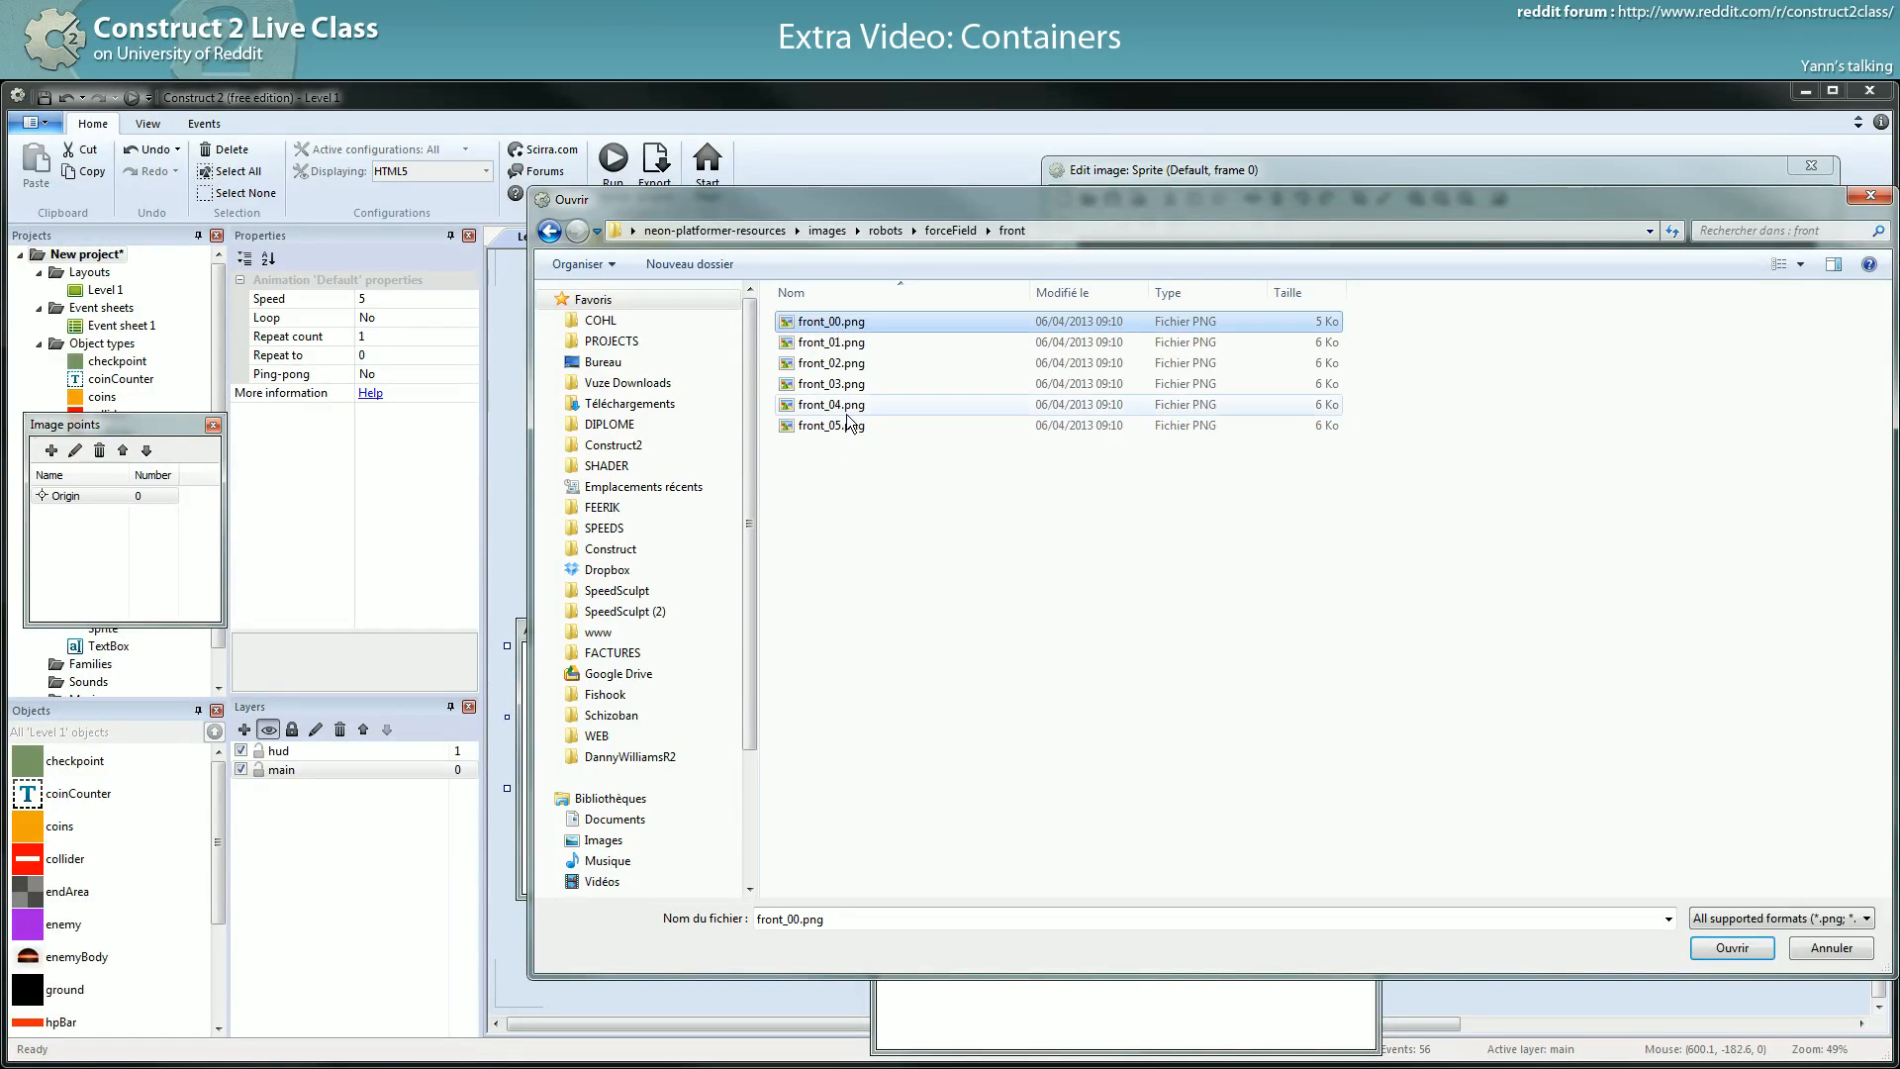
{"action": "left_click", "coordinate": [903, 429]}
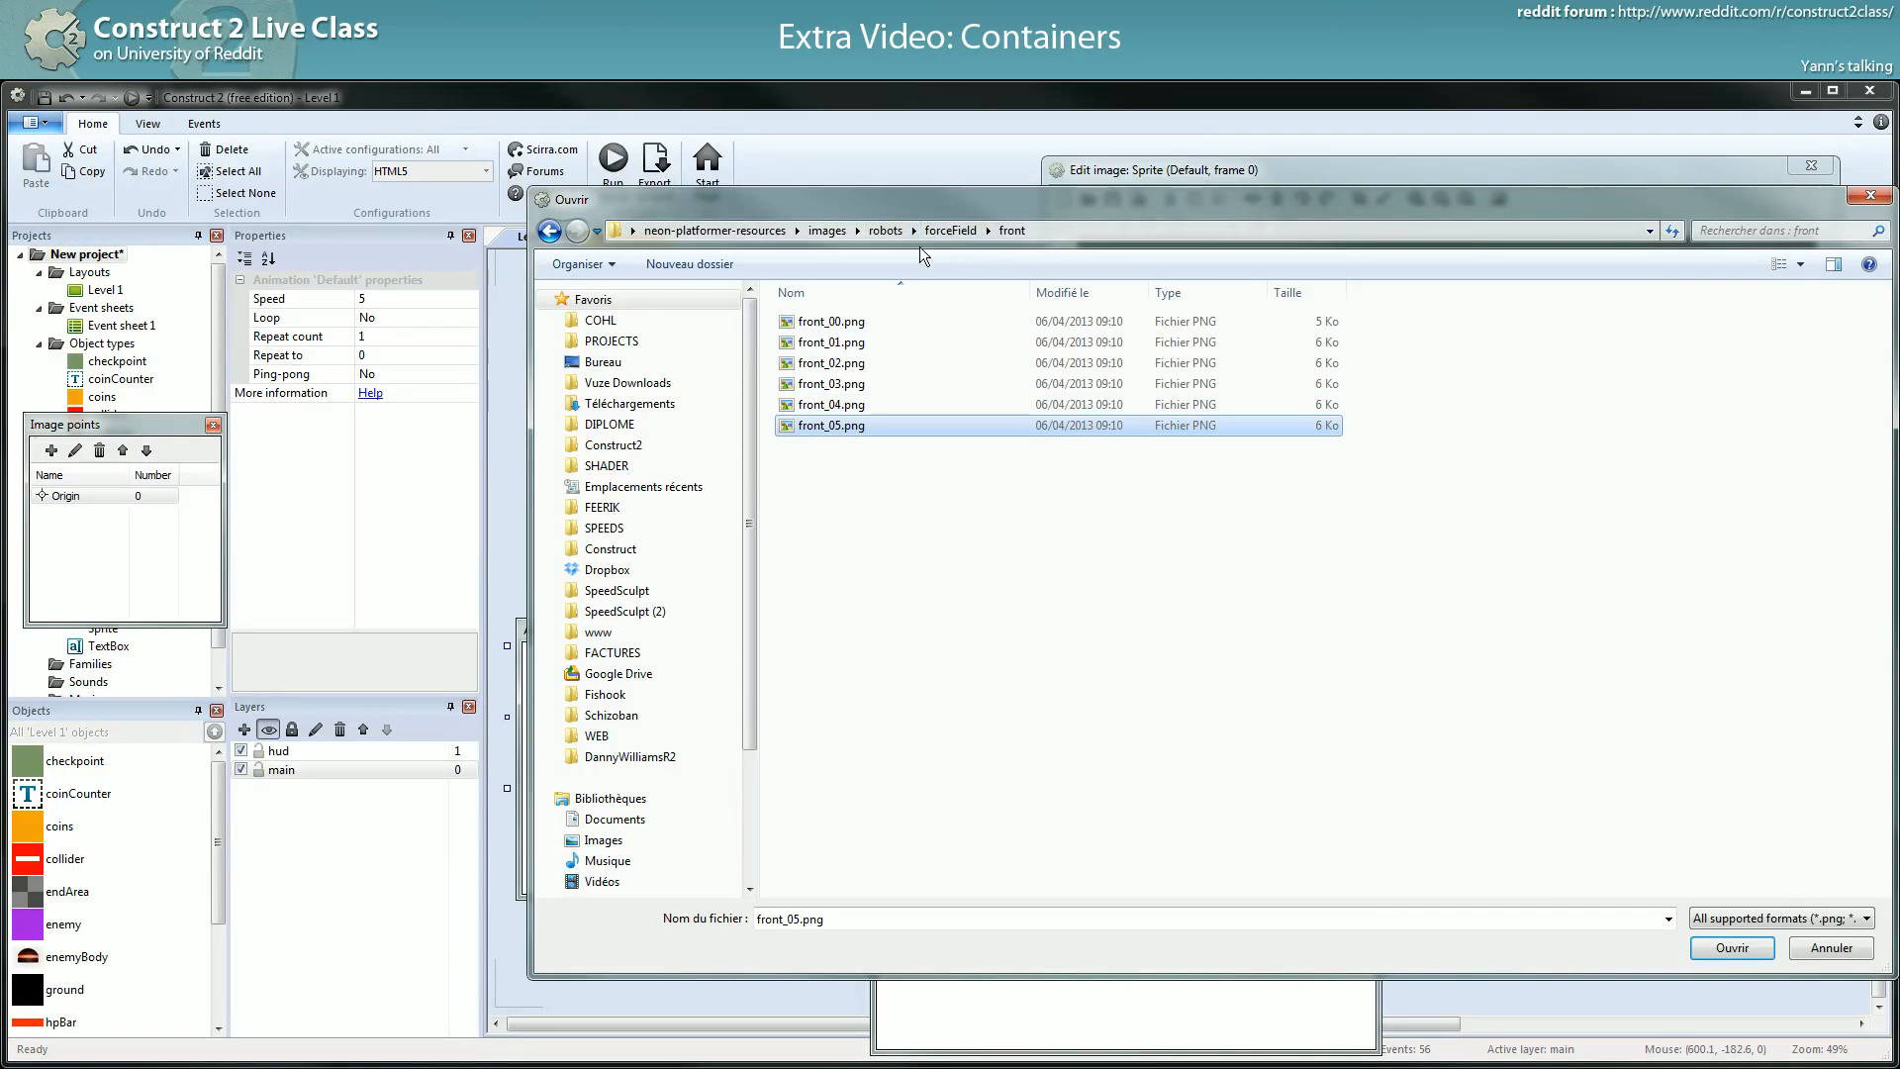
{"action": "left_click", "coordinate": [1832, 949]}
- Import front_00.png through front_05.png from the robots forceField front folder as frames of the new sprite's Default animation
{"action": "right_click", "coordinate": [1049, 860]}
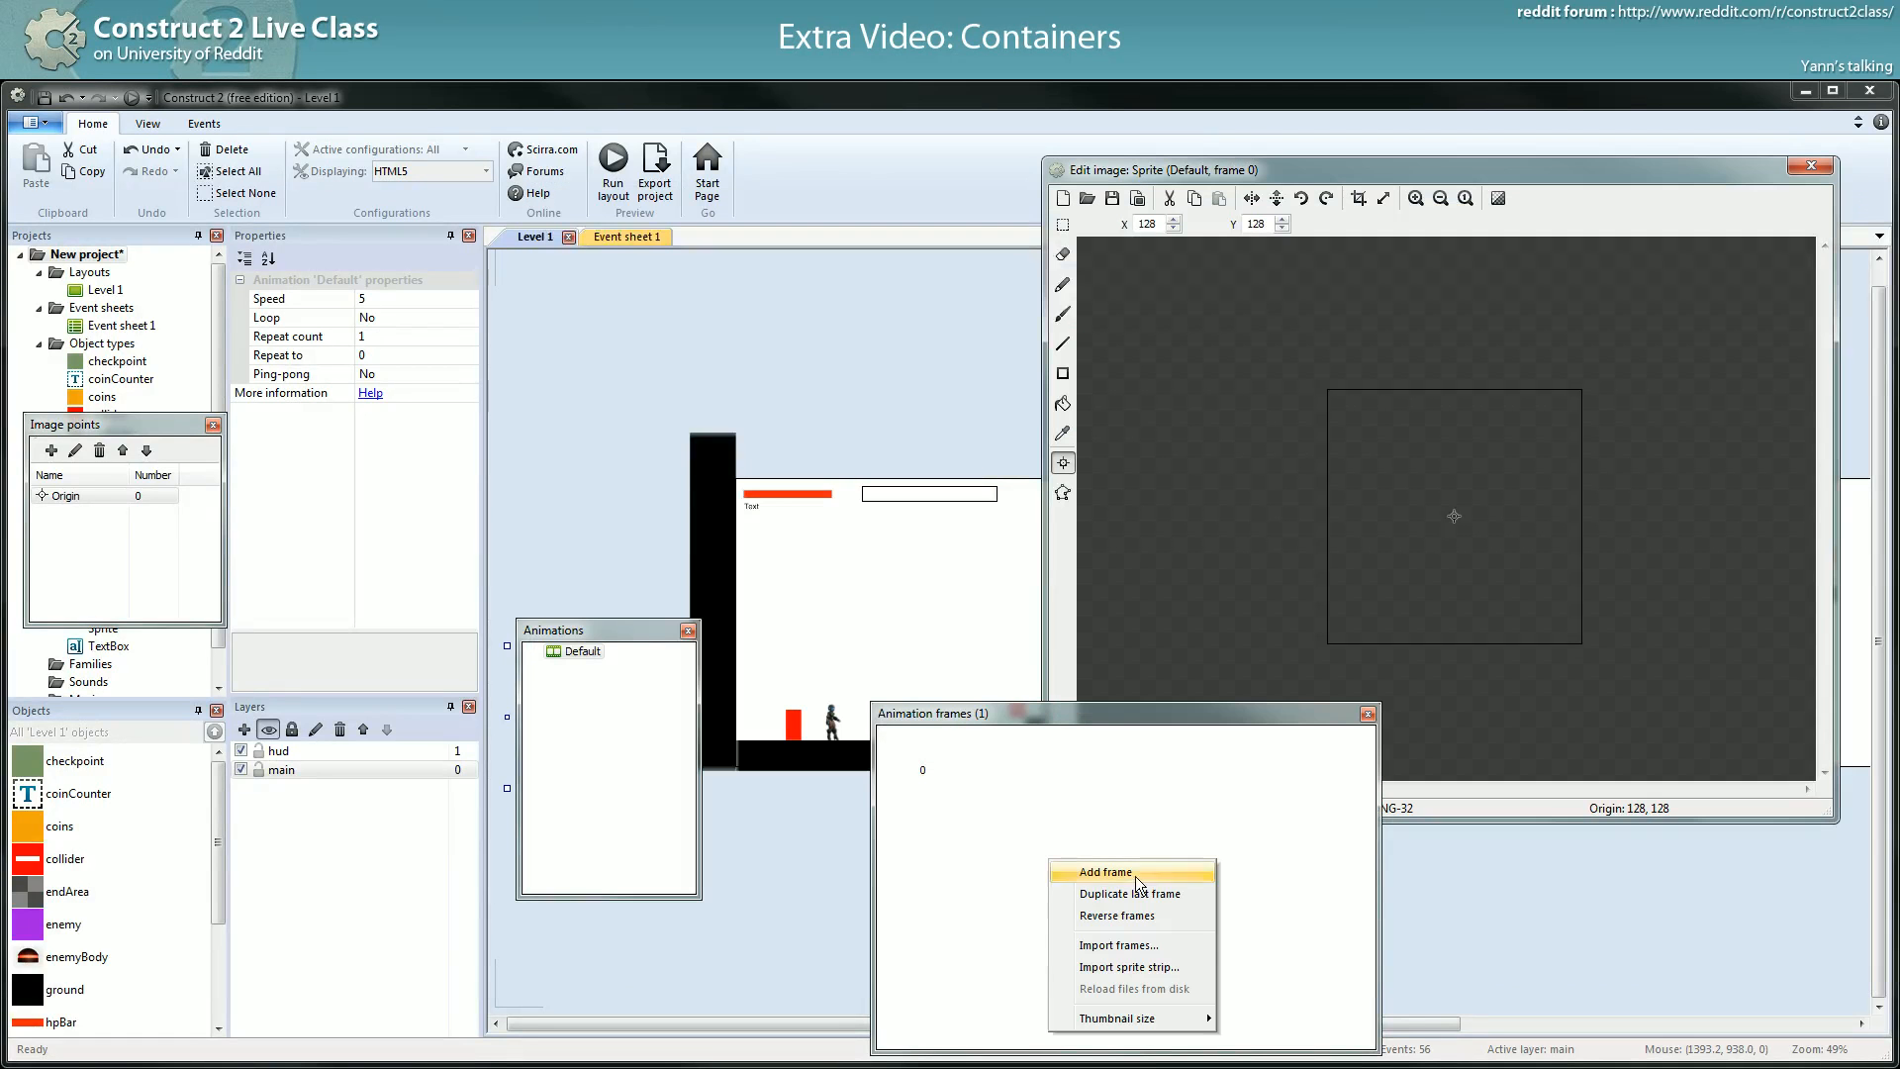
{"action": "left_click", "coordinate": [1167, 947]}
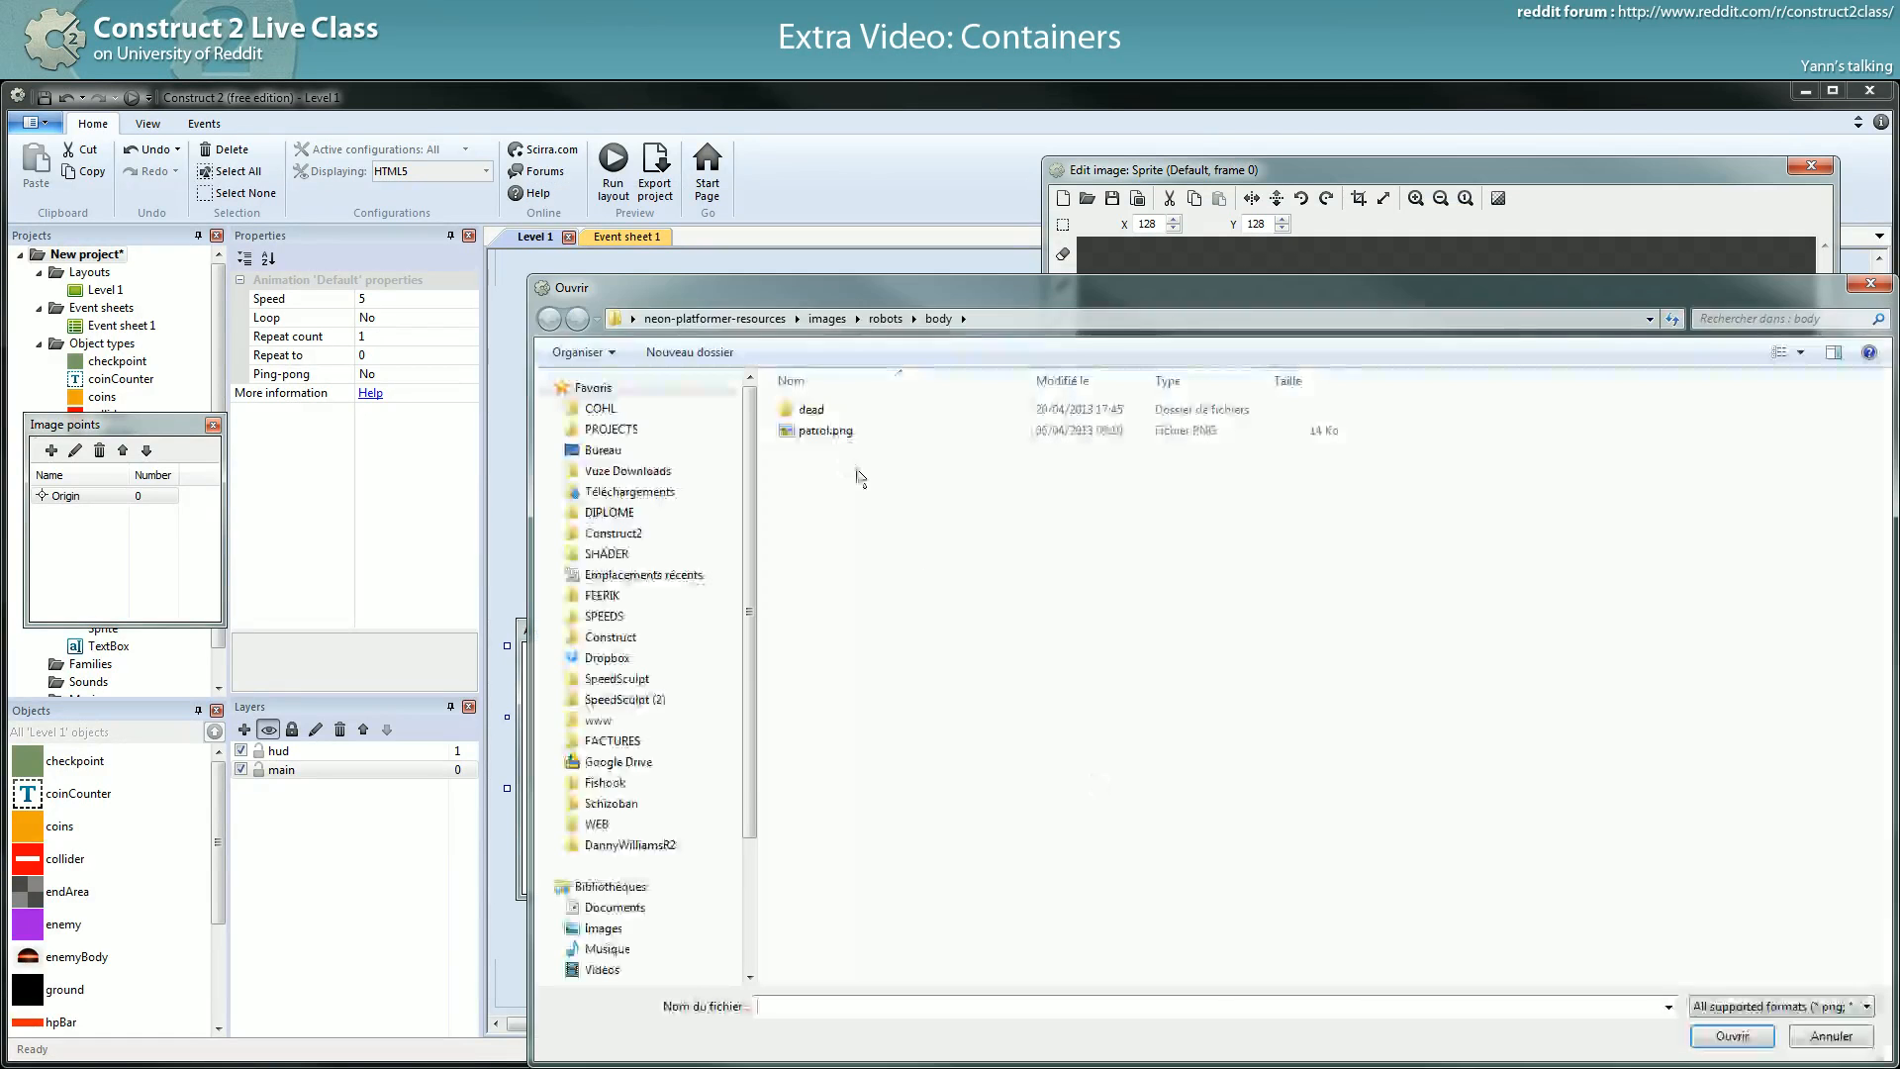
{"action": "left_click", "coordinate": [883, 319]}
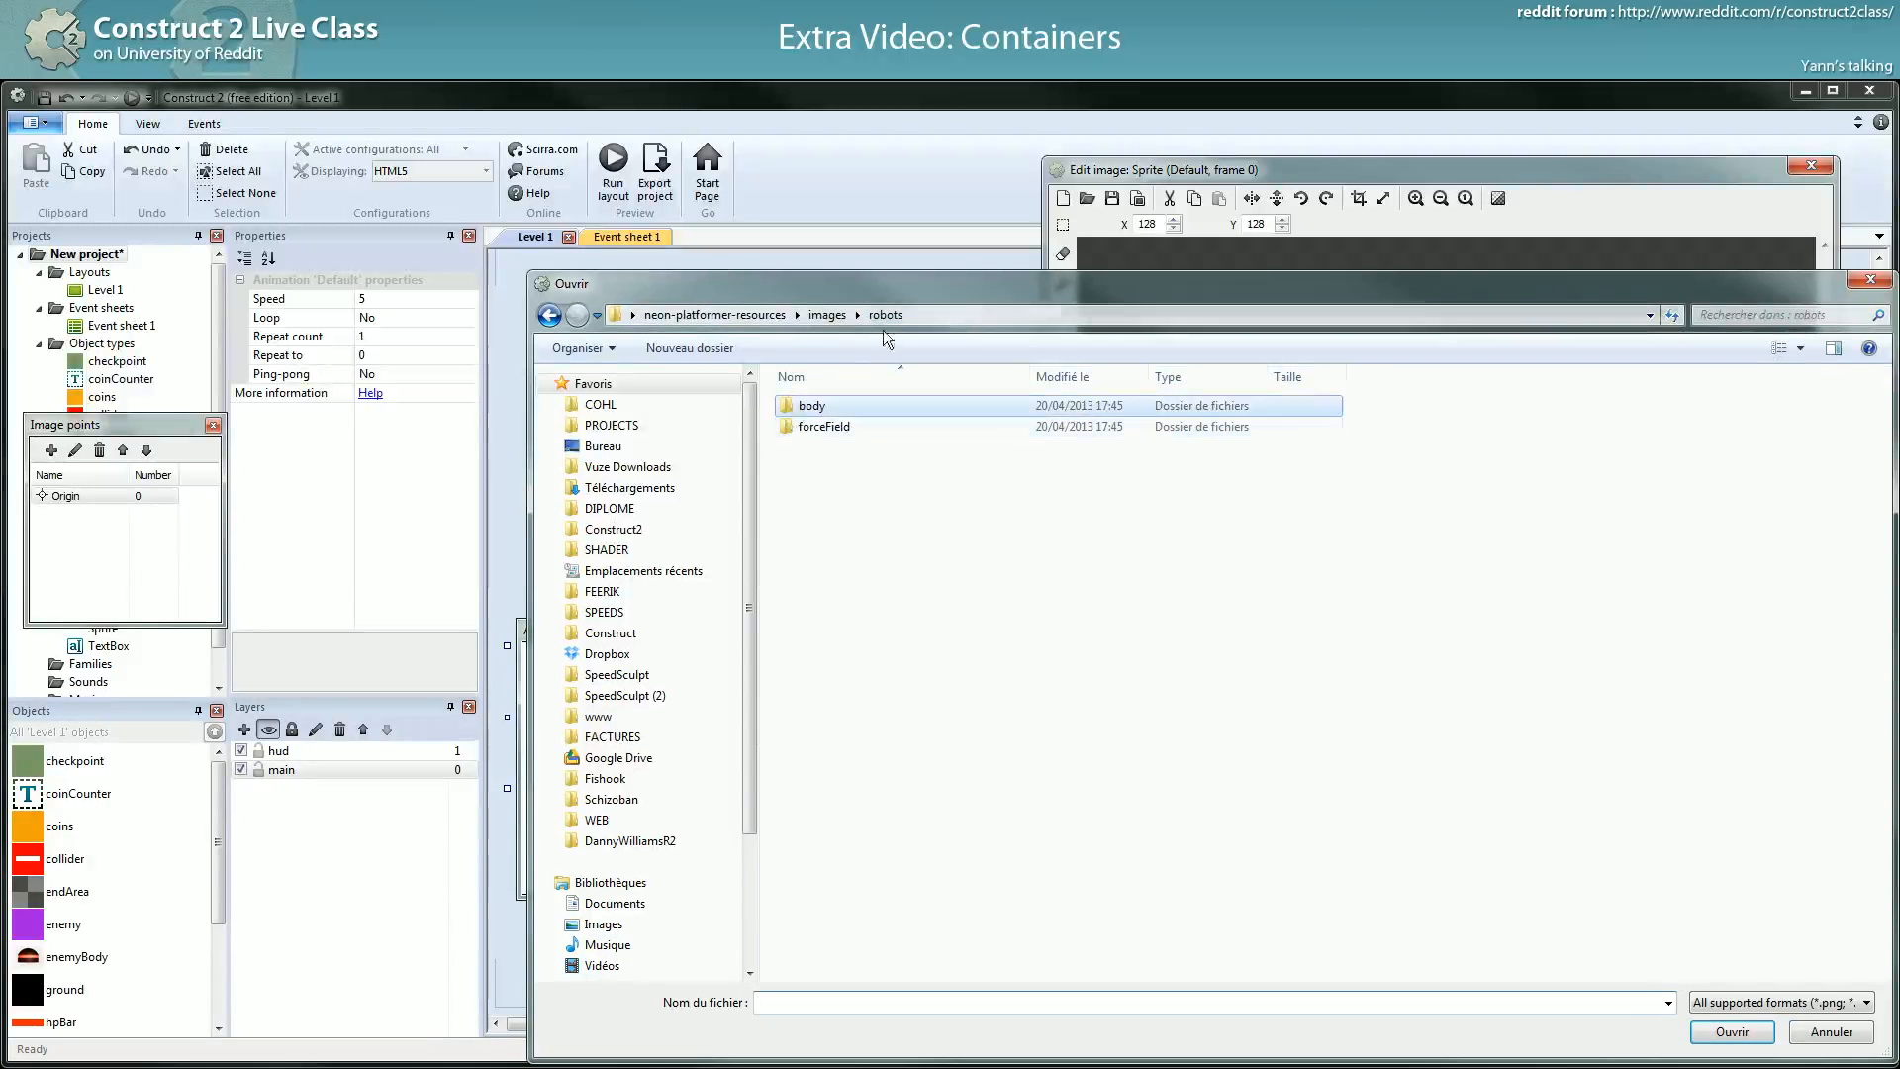
{"action": "double_click", "coordinate": [804, 426]}
{"action": "double_click", "coordinate": [812, 425]}
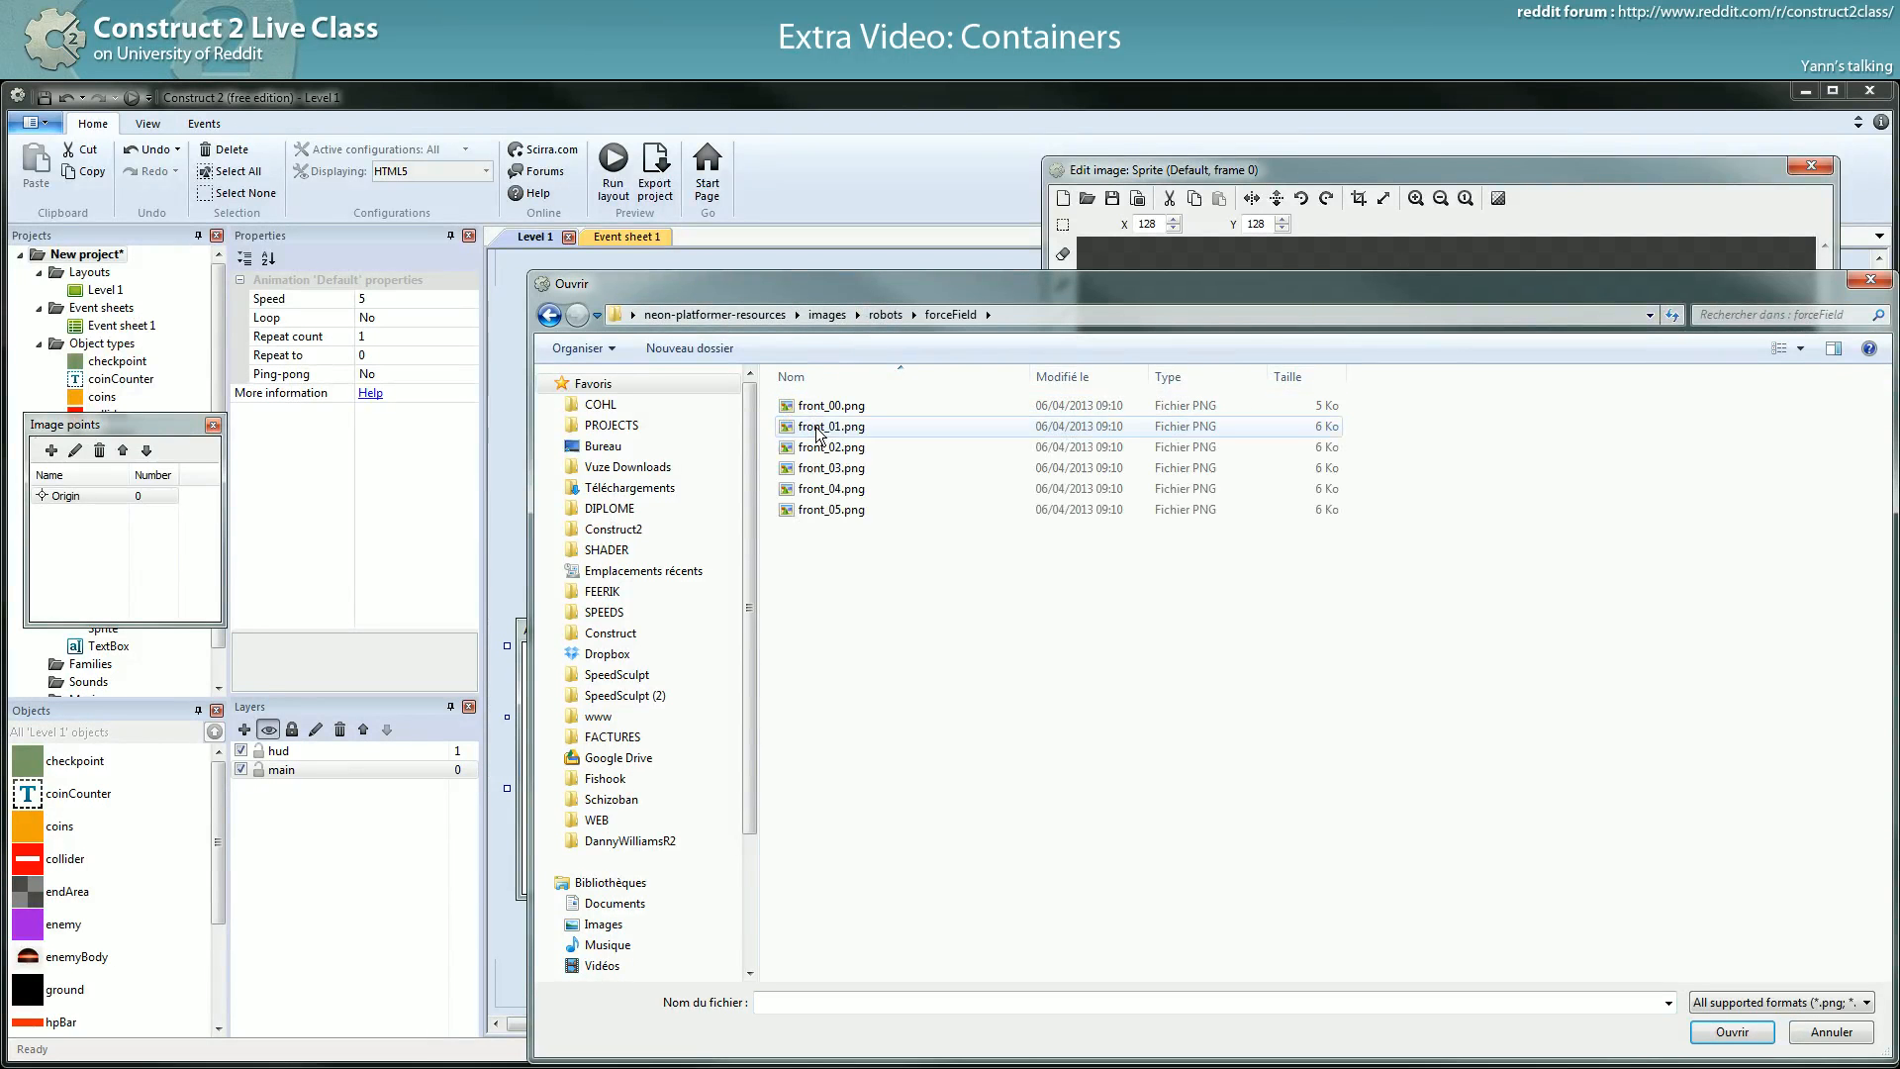
{"action": "left_click", "coordinate": [832, 406]}
{"action": "left_click", "coordinate": [846, 510], "text": "shift"}
{"action": "left_click", "coordinate": [1732, 1032]}
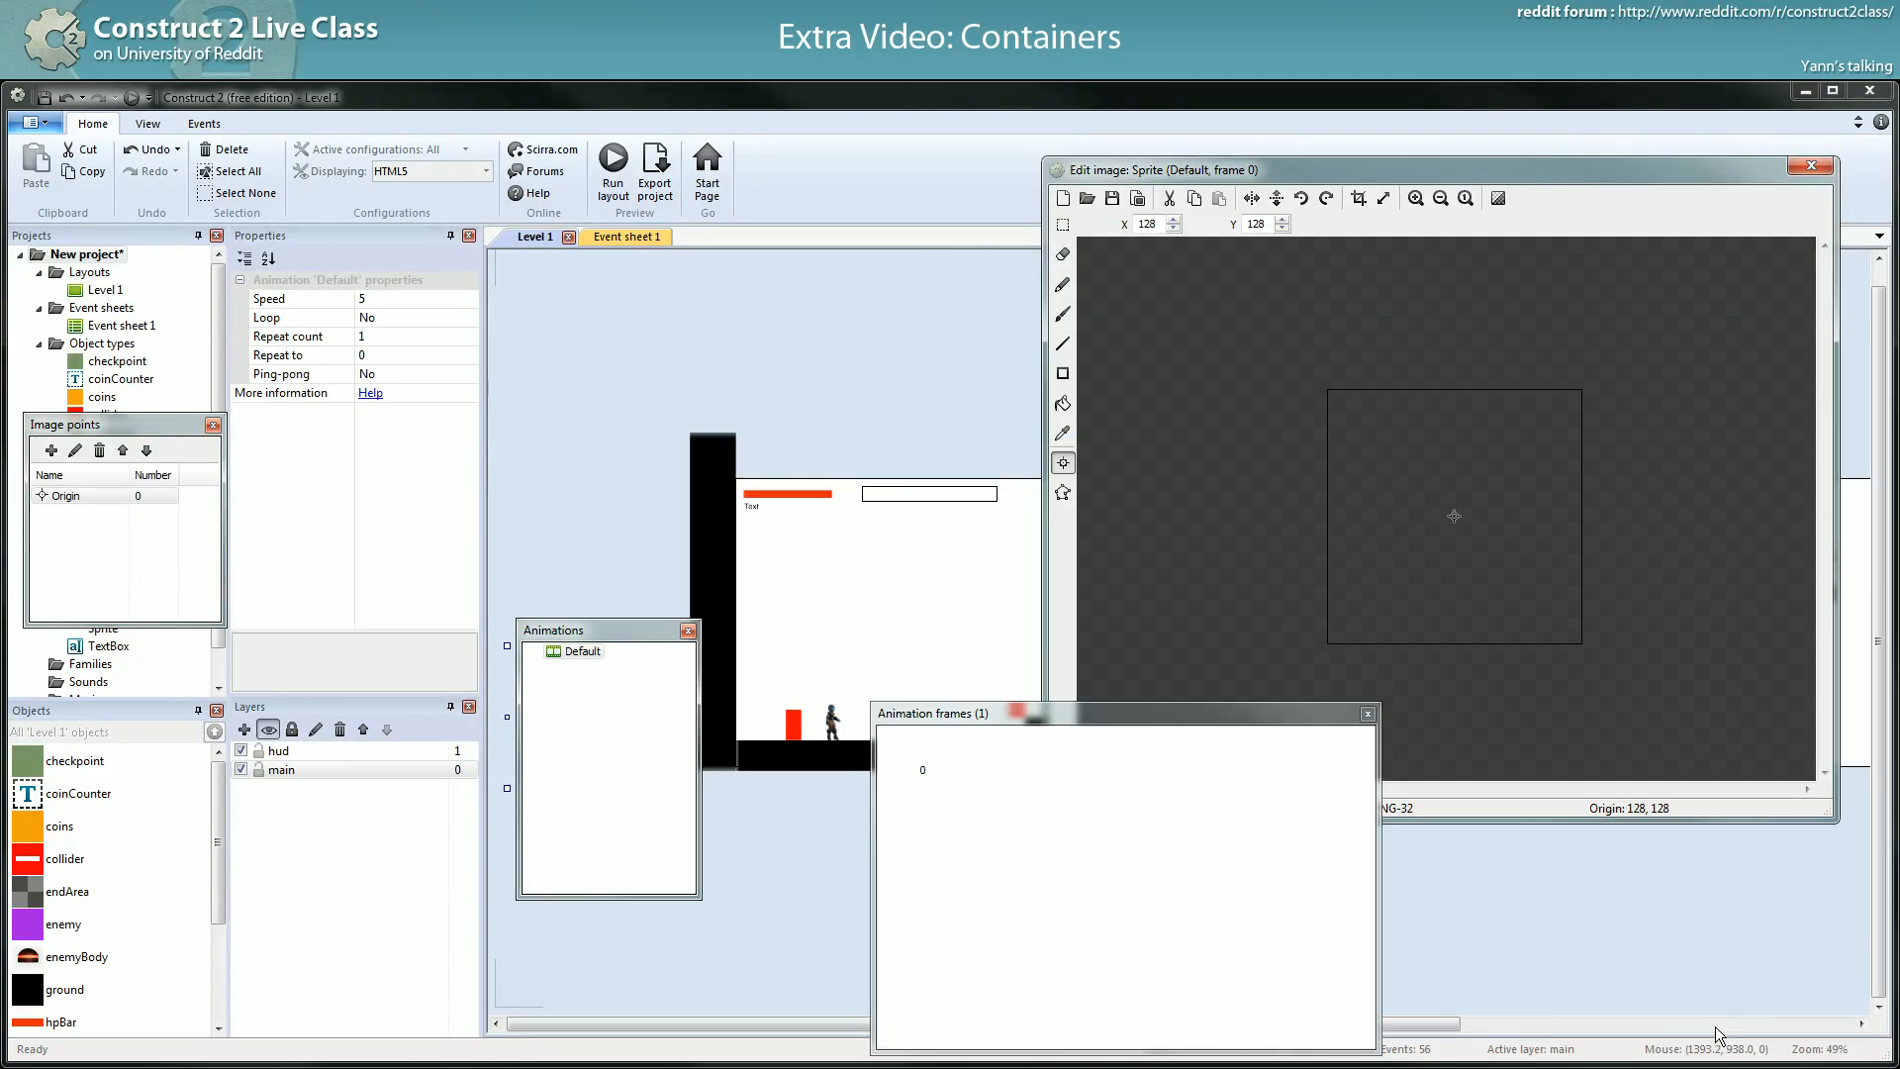
- Delete the original empty frame from the Default animation and select the first imported frame
{"action": "left_click", "coordinate": [922, 764]}
{"action": "key", "text": "Delete"}
{"action": "left_click", "coordinate": [923, 750]}
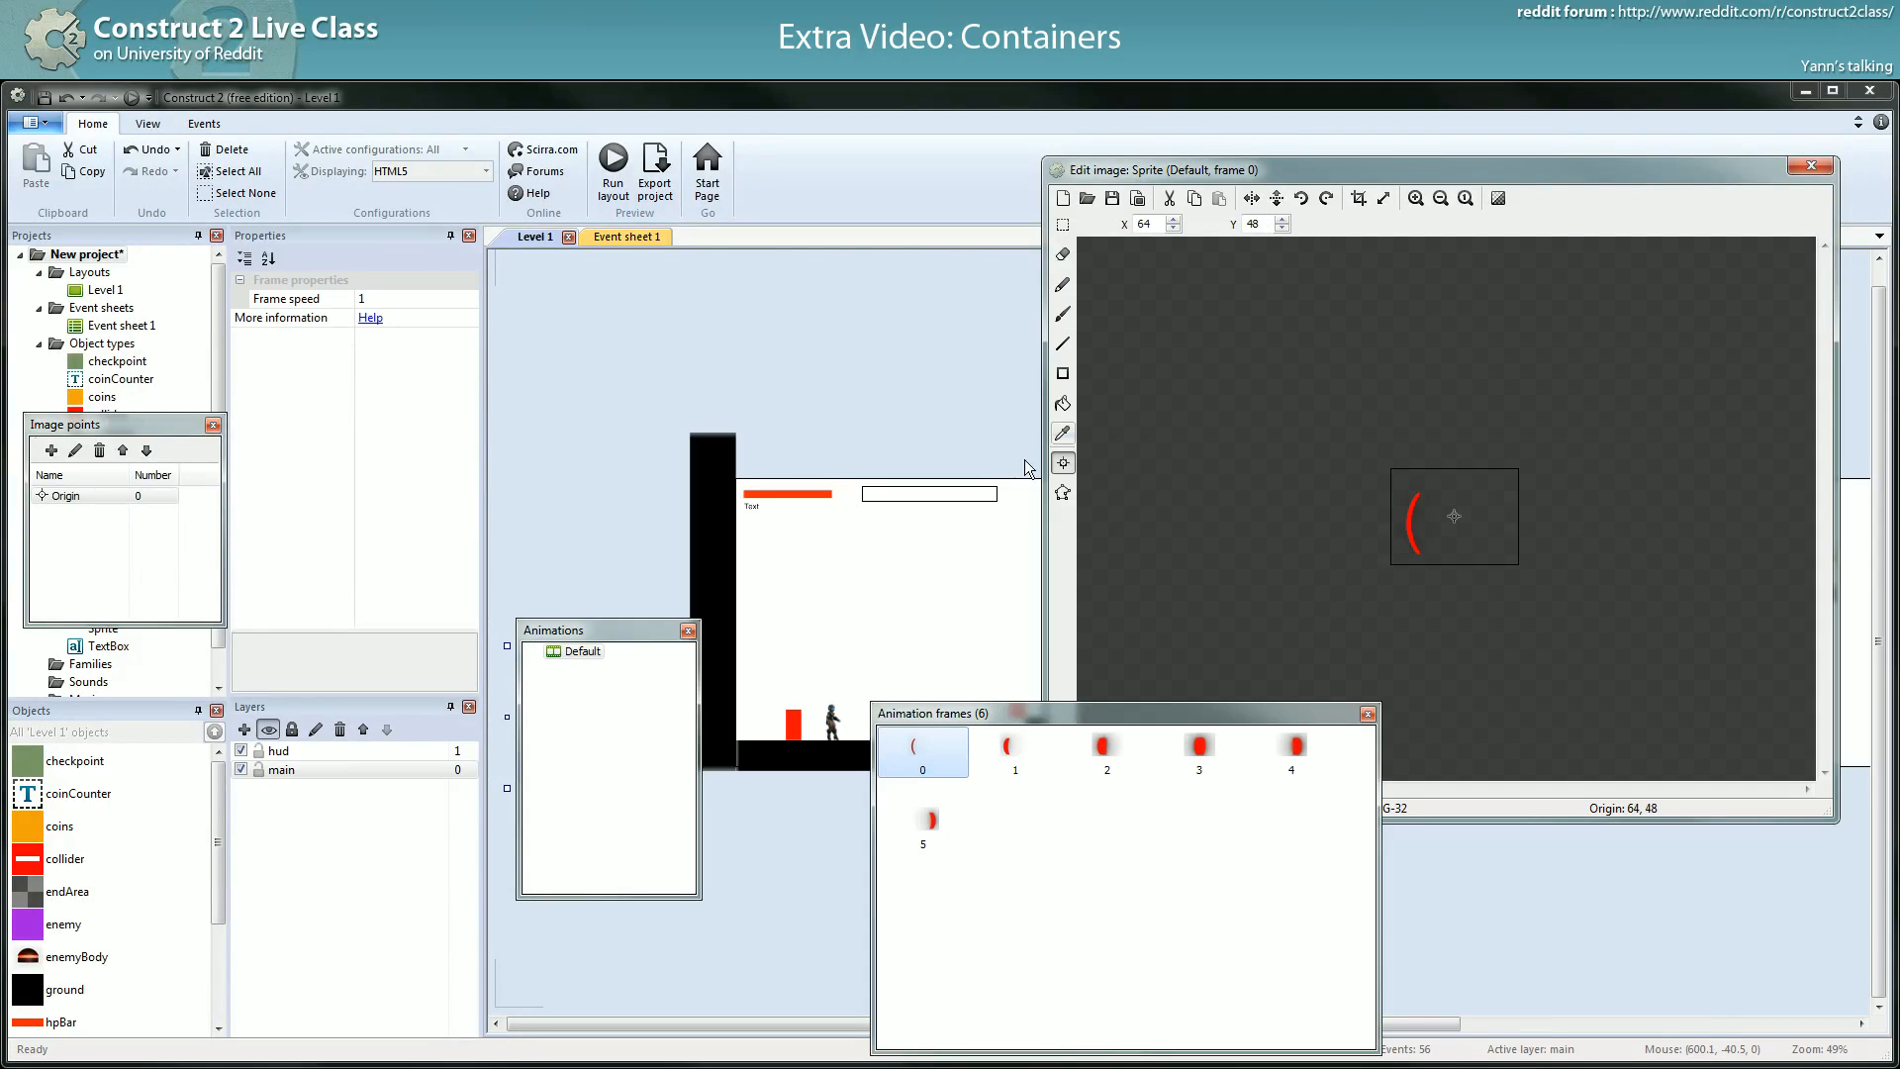
- Preview the new sprite's Default animation to check how the force field plays
{"action": "left_click_drag", "start_coordinate": [1500, 169], "coordinate": [1222, 148]}
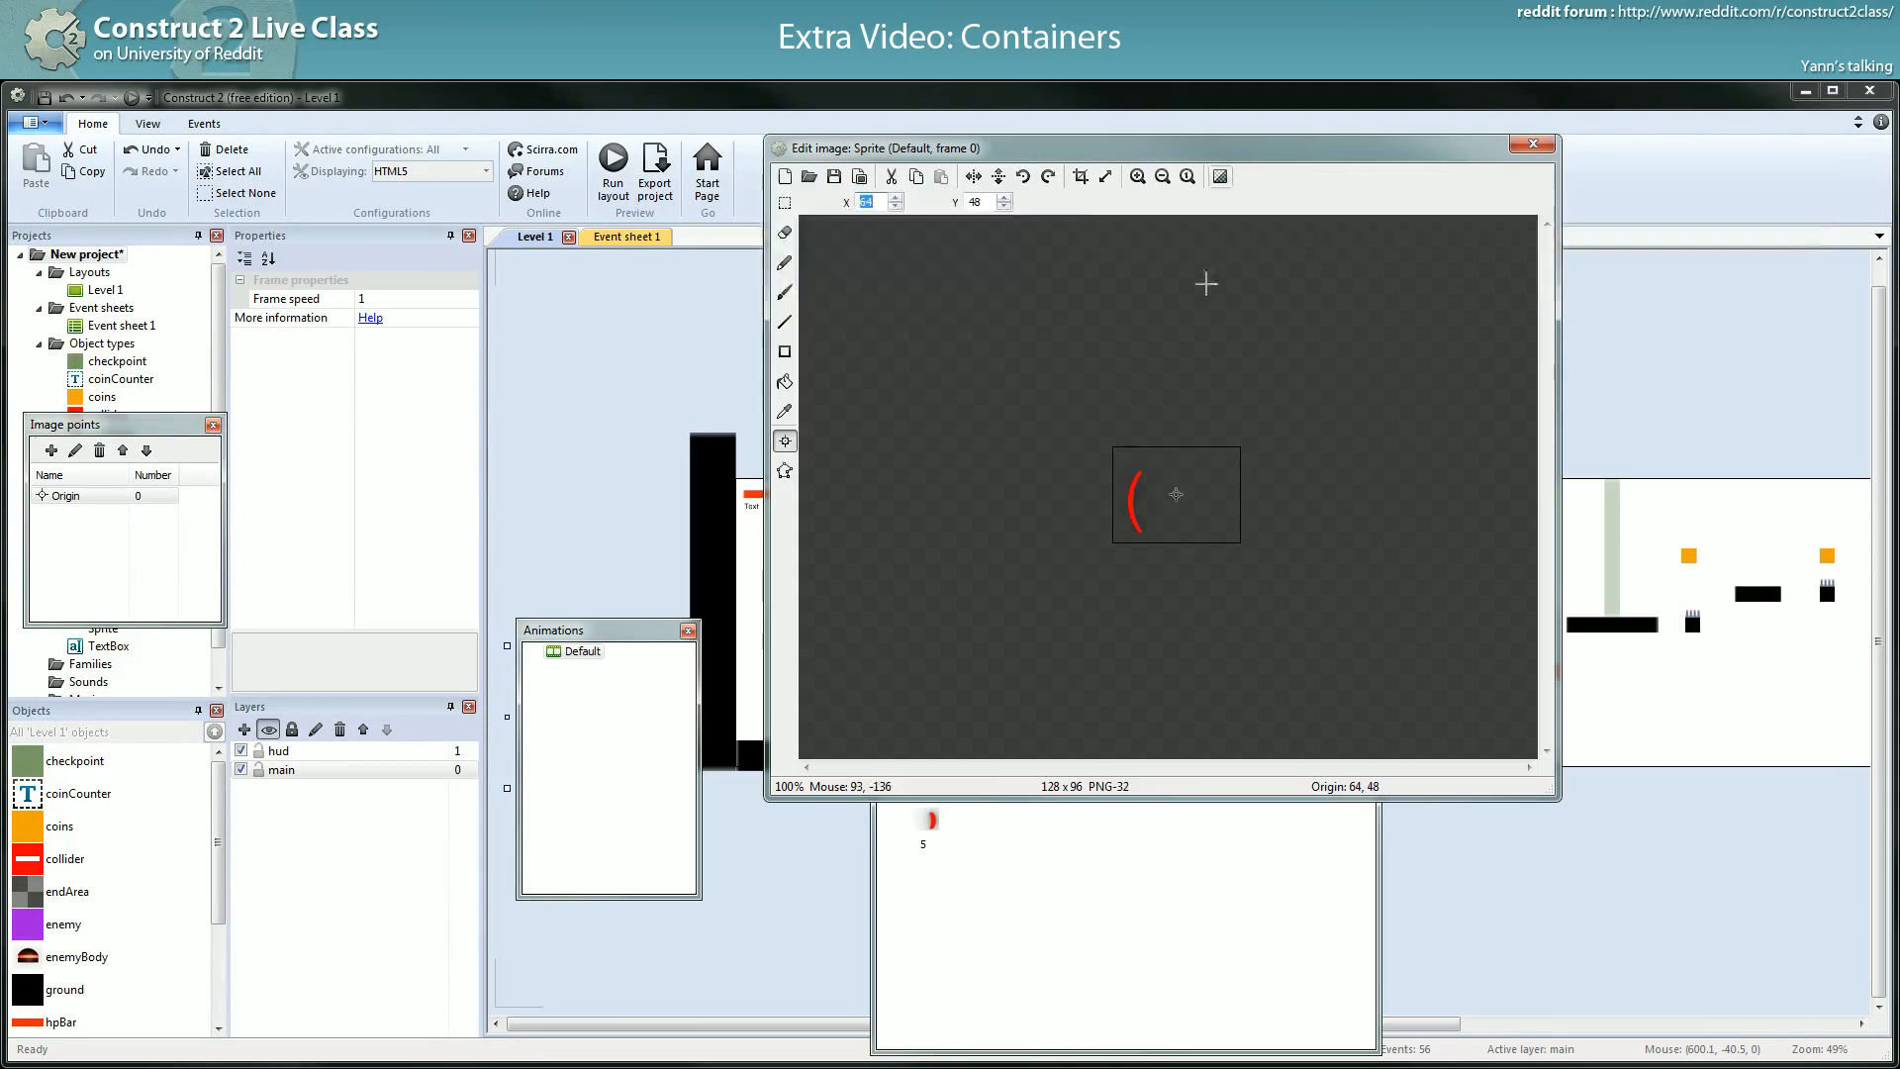
{"action": "right_click", "coordinate": [572, 651]}
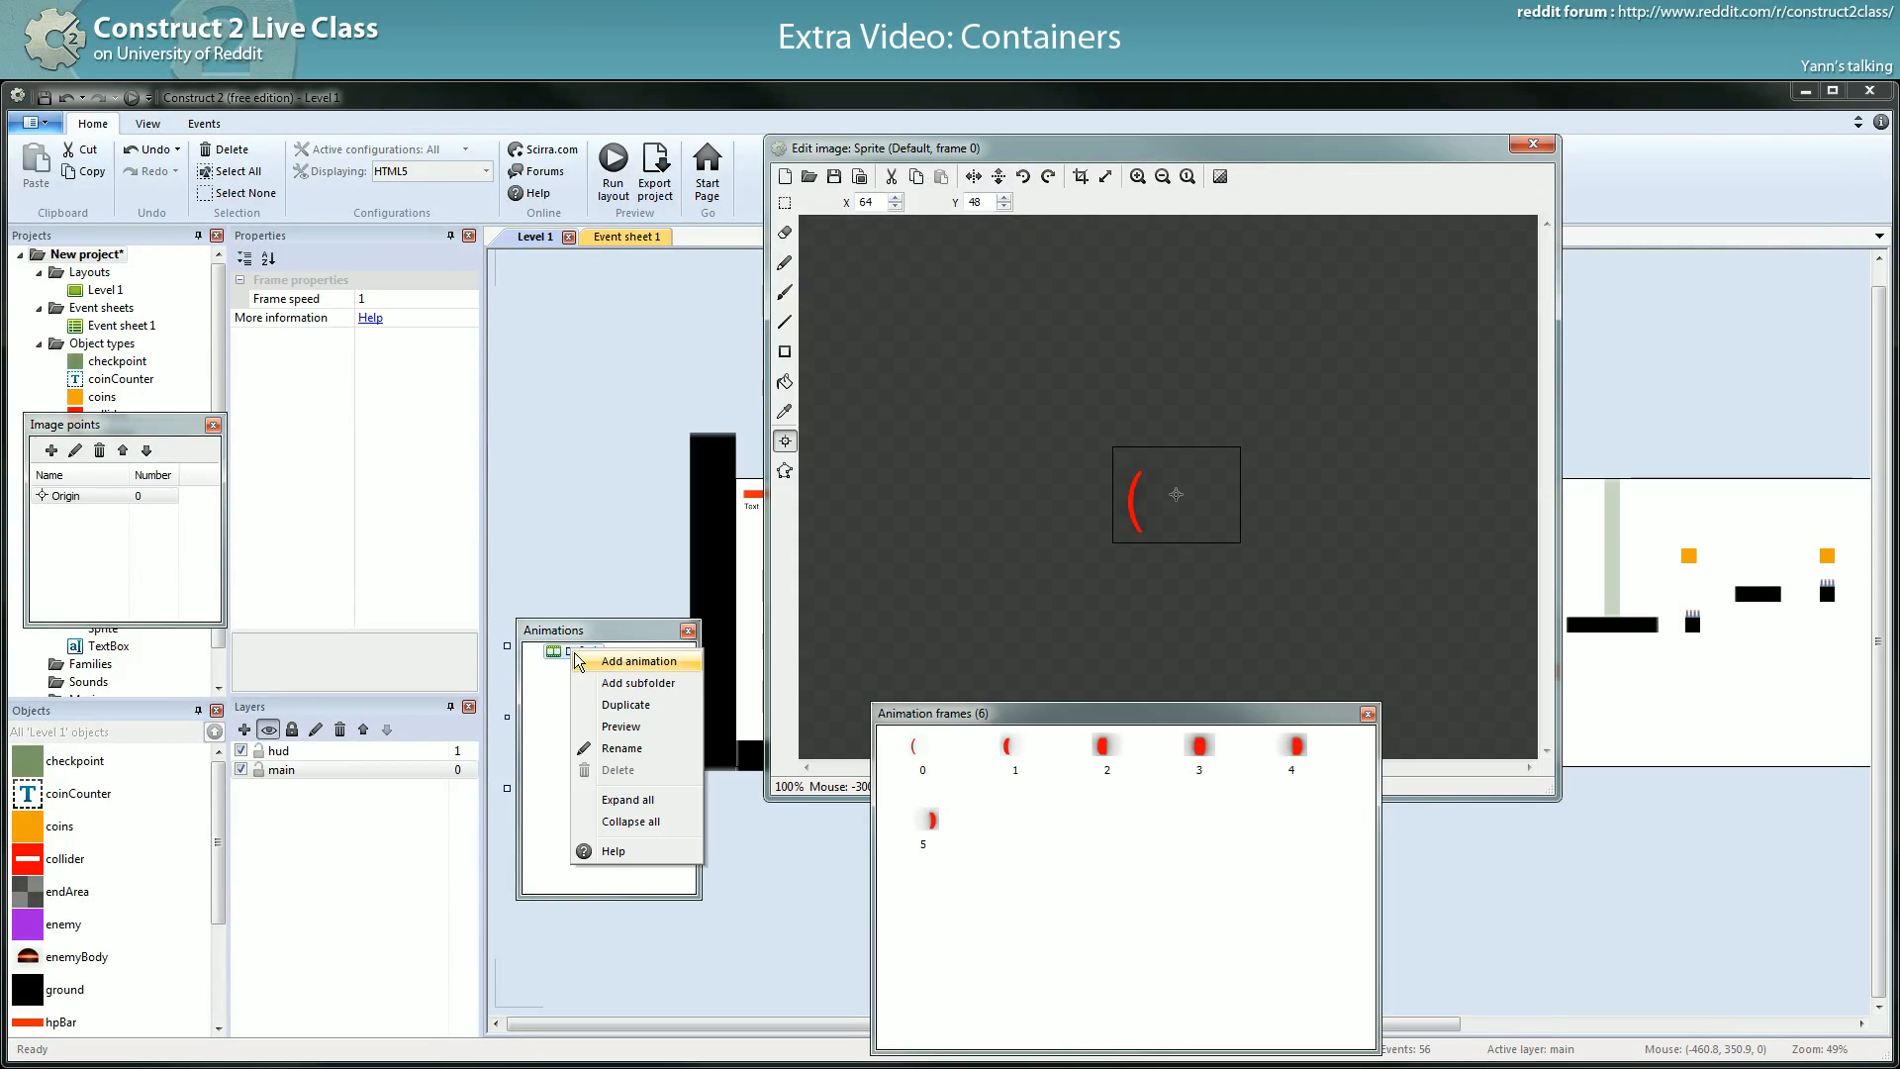
{"action": "left_click", "coordinate": [636, 727]}
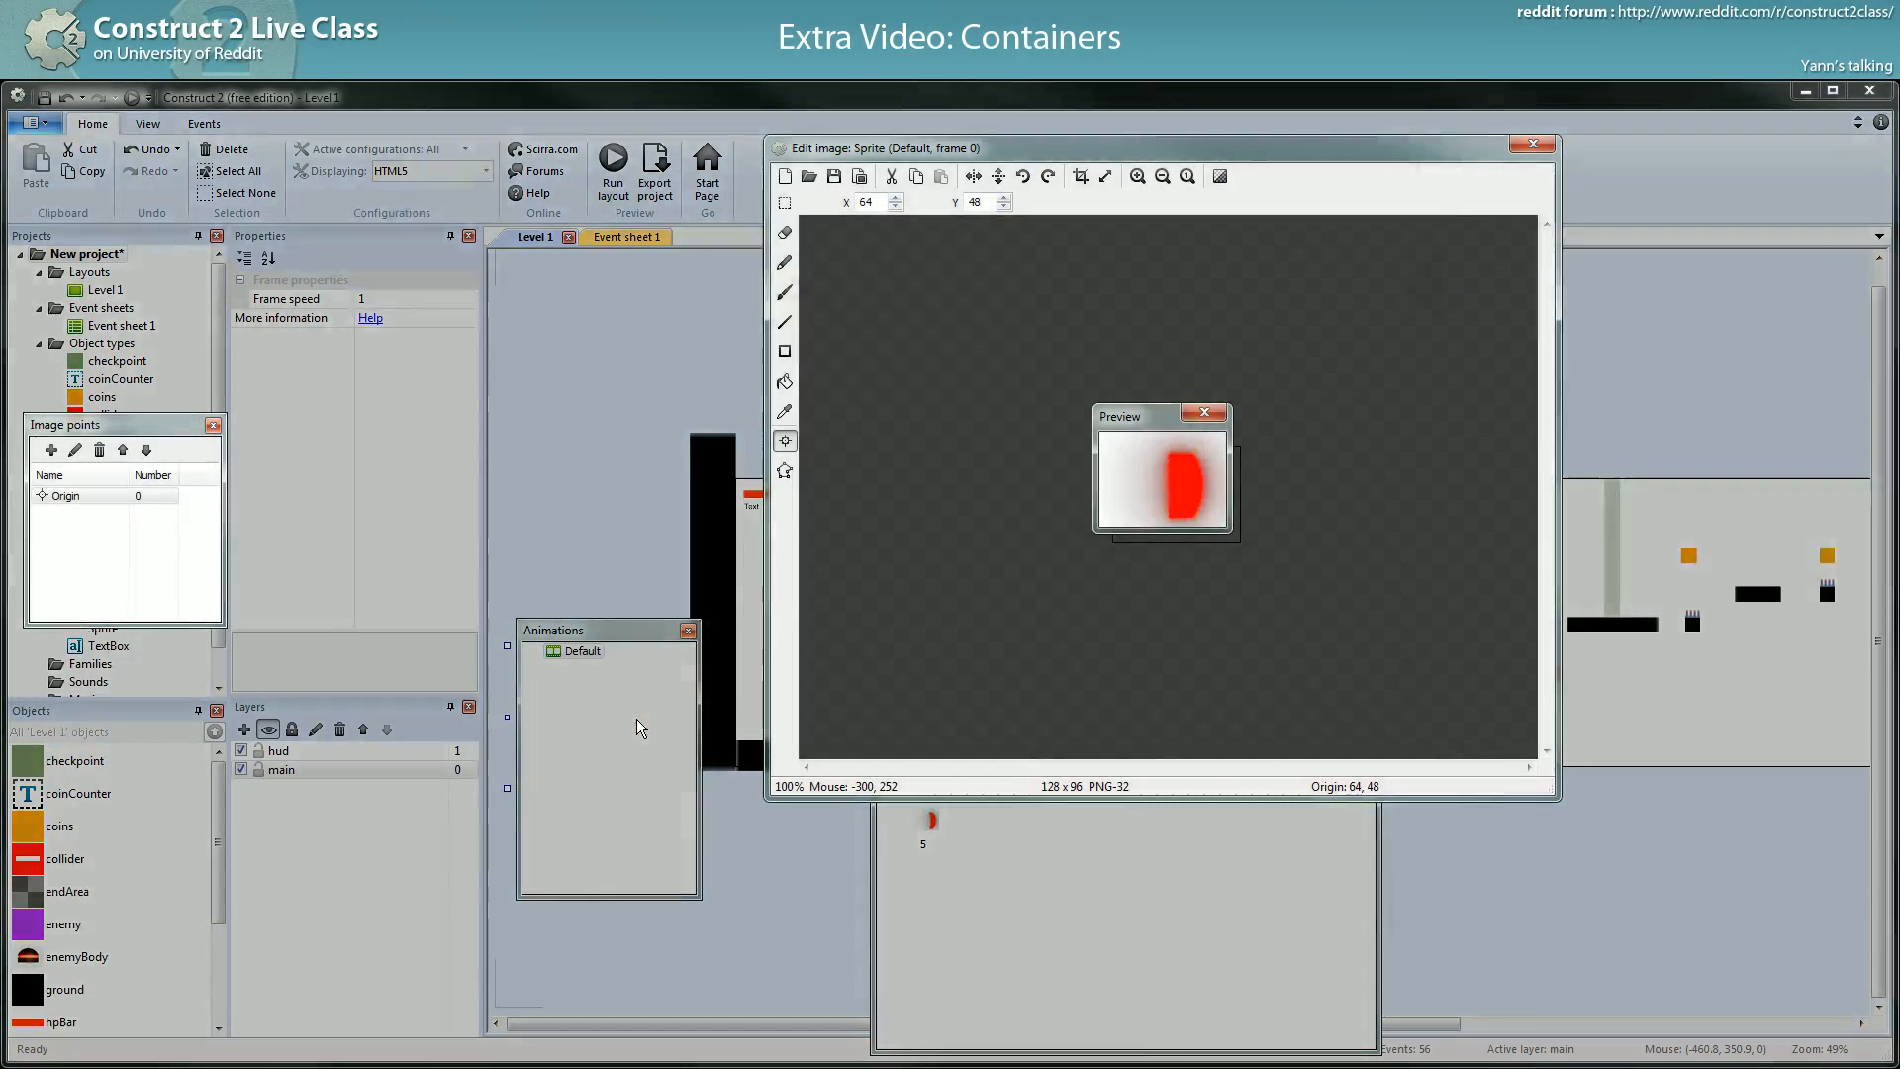
{"action": "left_click", "coordinate": [1214, 424]}
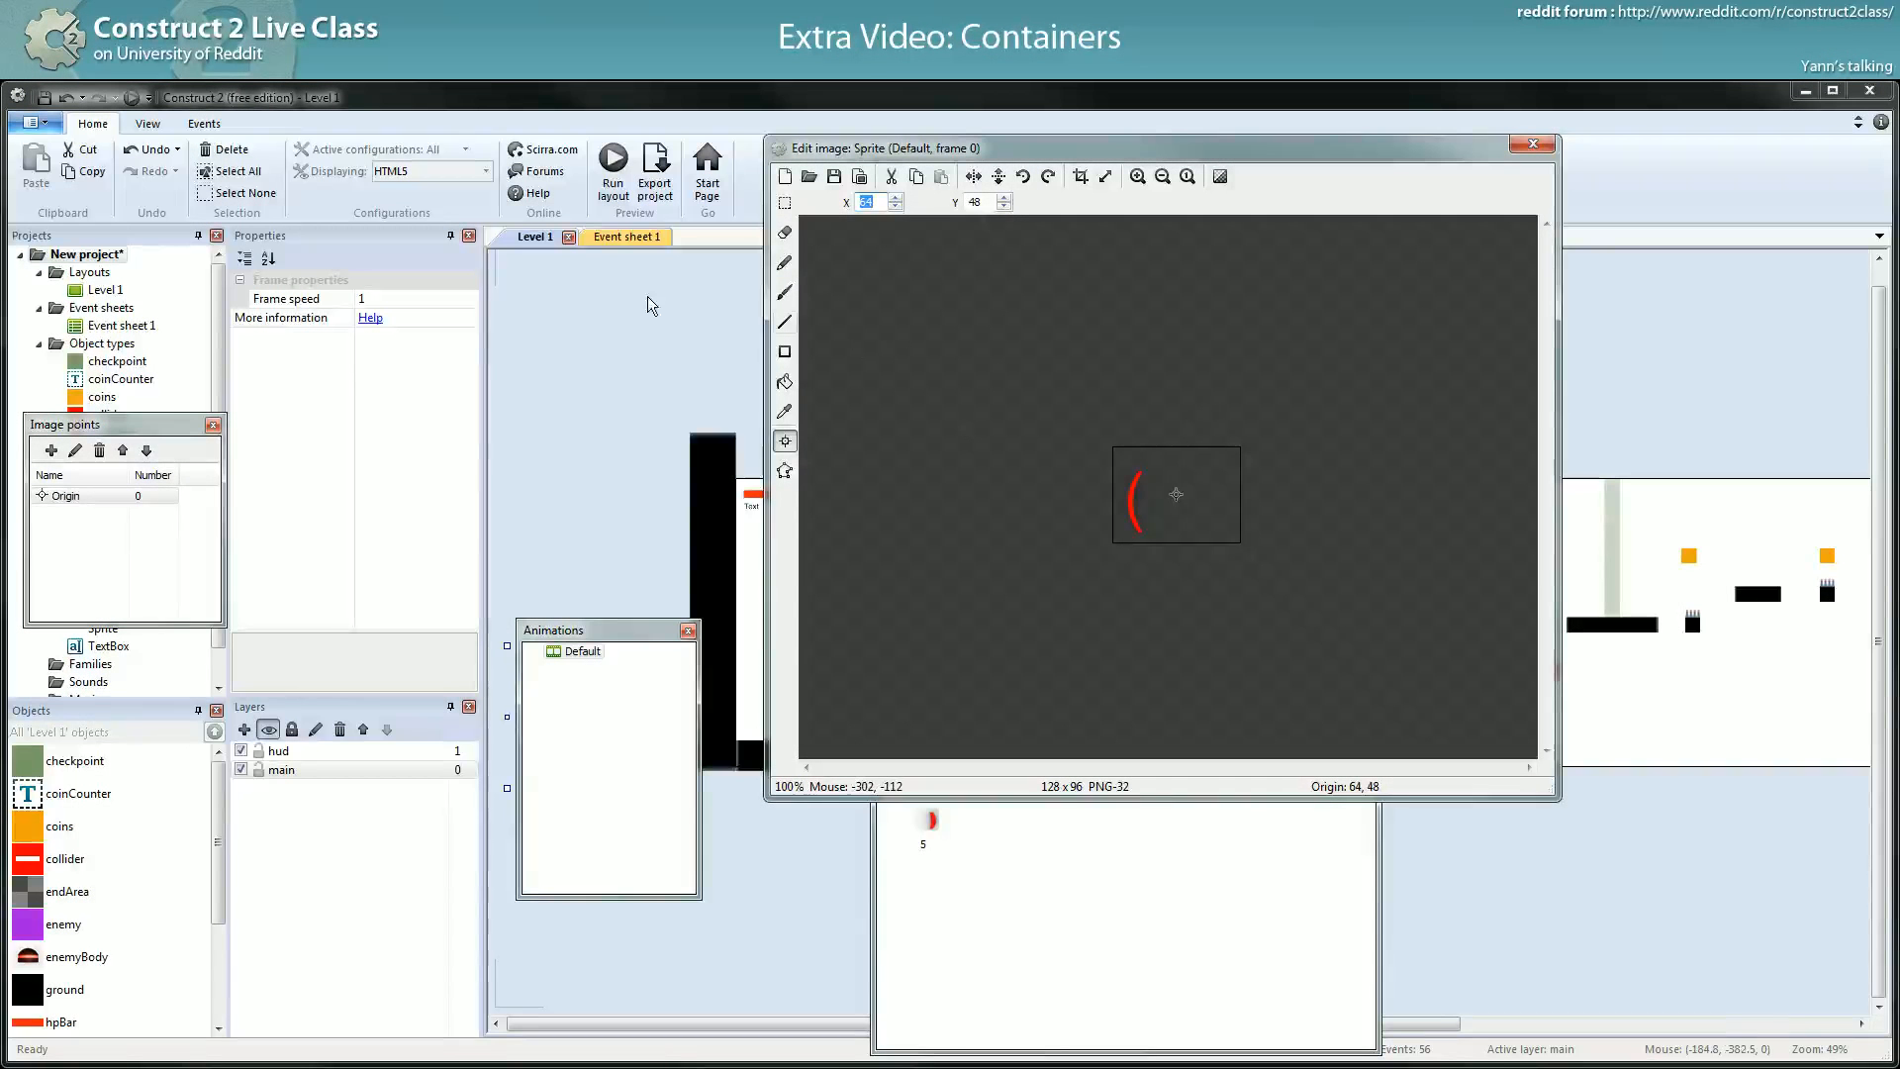
{"action": "left_click", "coordinate": [164, 495]}
{"action": "left_click", "coordinate": [1086, 841]}
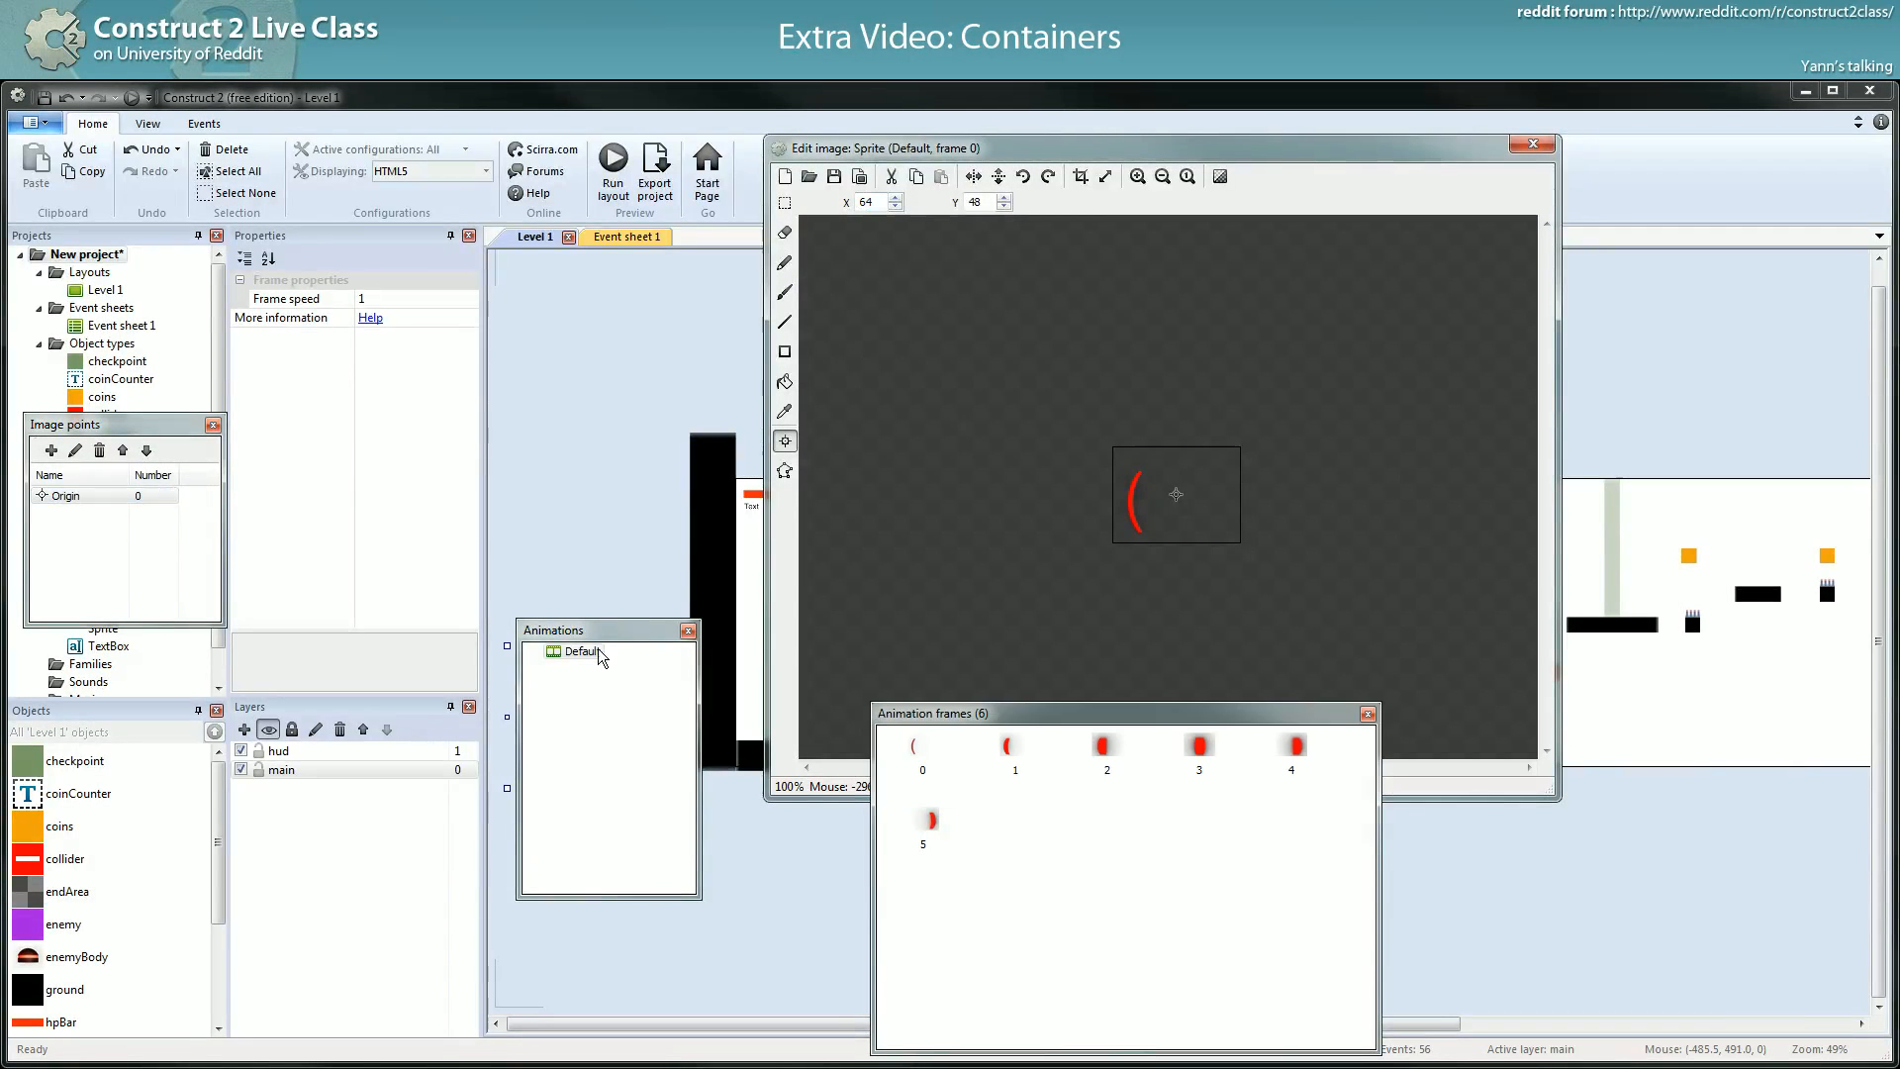
- Set the Default animation to loop at a speed of 18 and preview it
{"action": "left_click", "coordinate": [584, 651]}
{"action": "left_click", "coordinate": [460, 318]}
{"action": "left_click", "coordinate": [446, 351]}
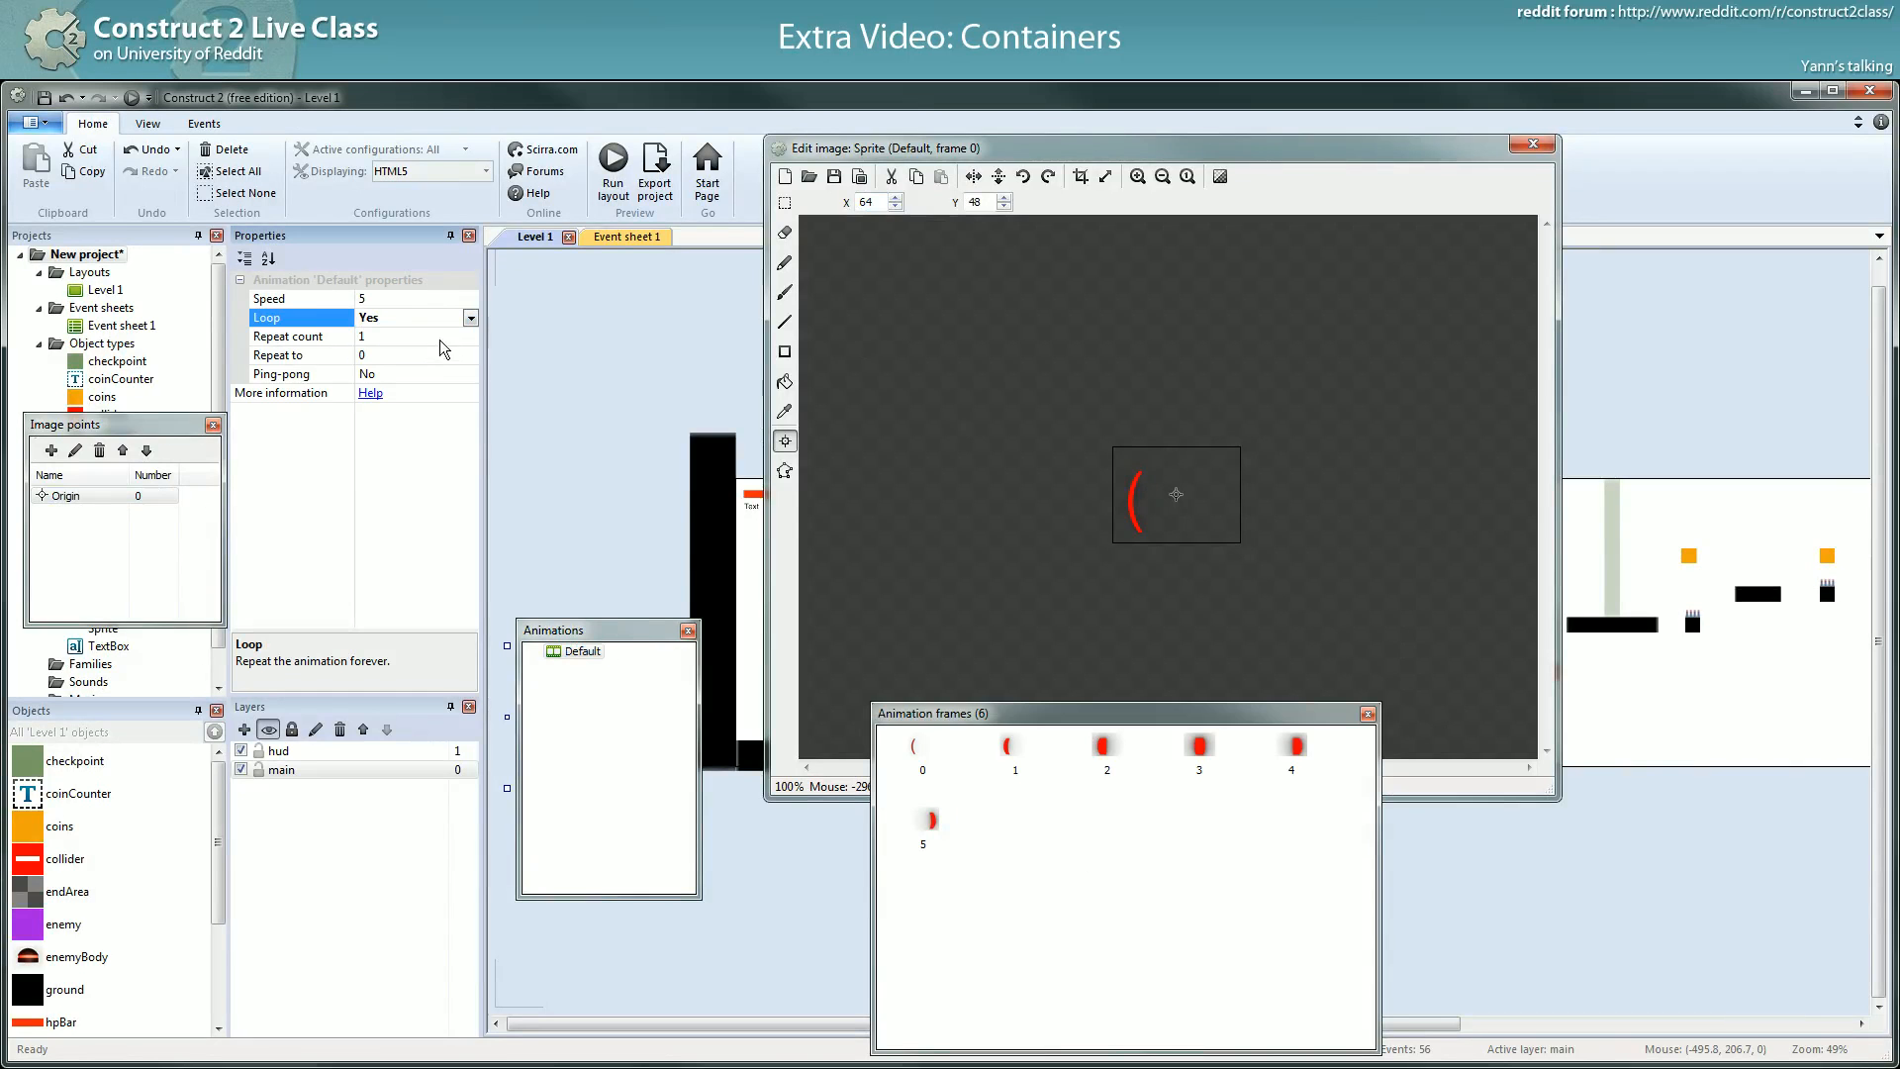
{"action": "left_click", "coordinate": [414, 299]}
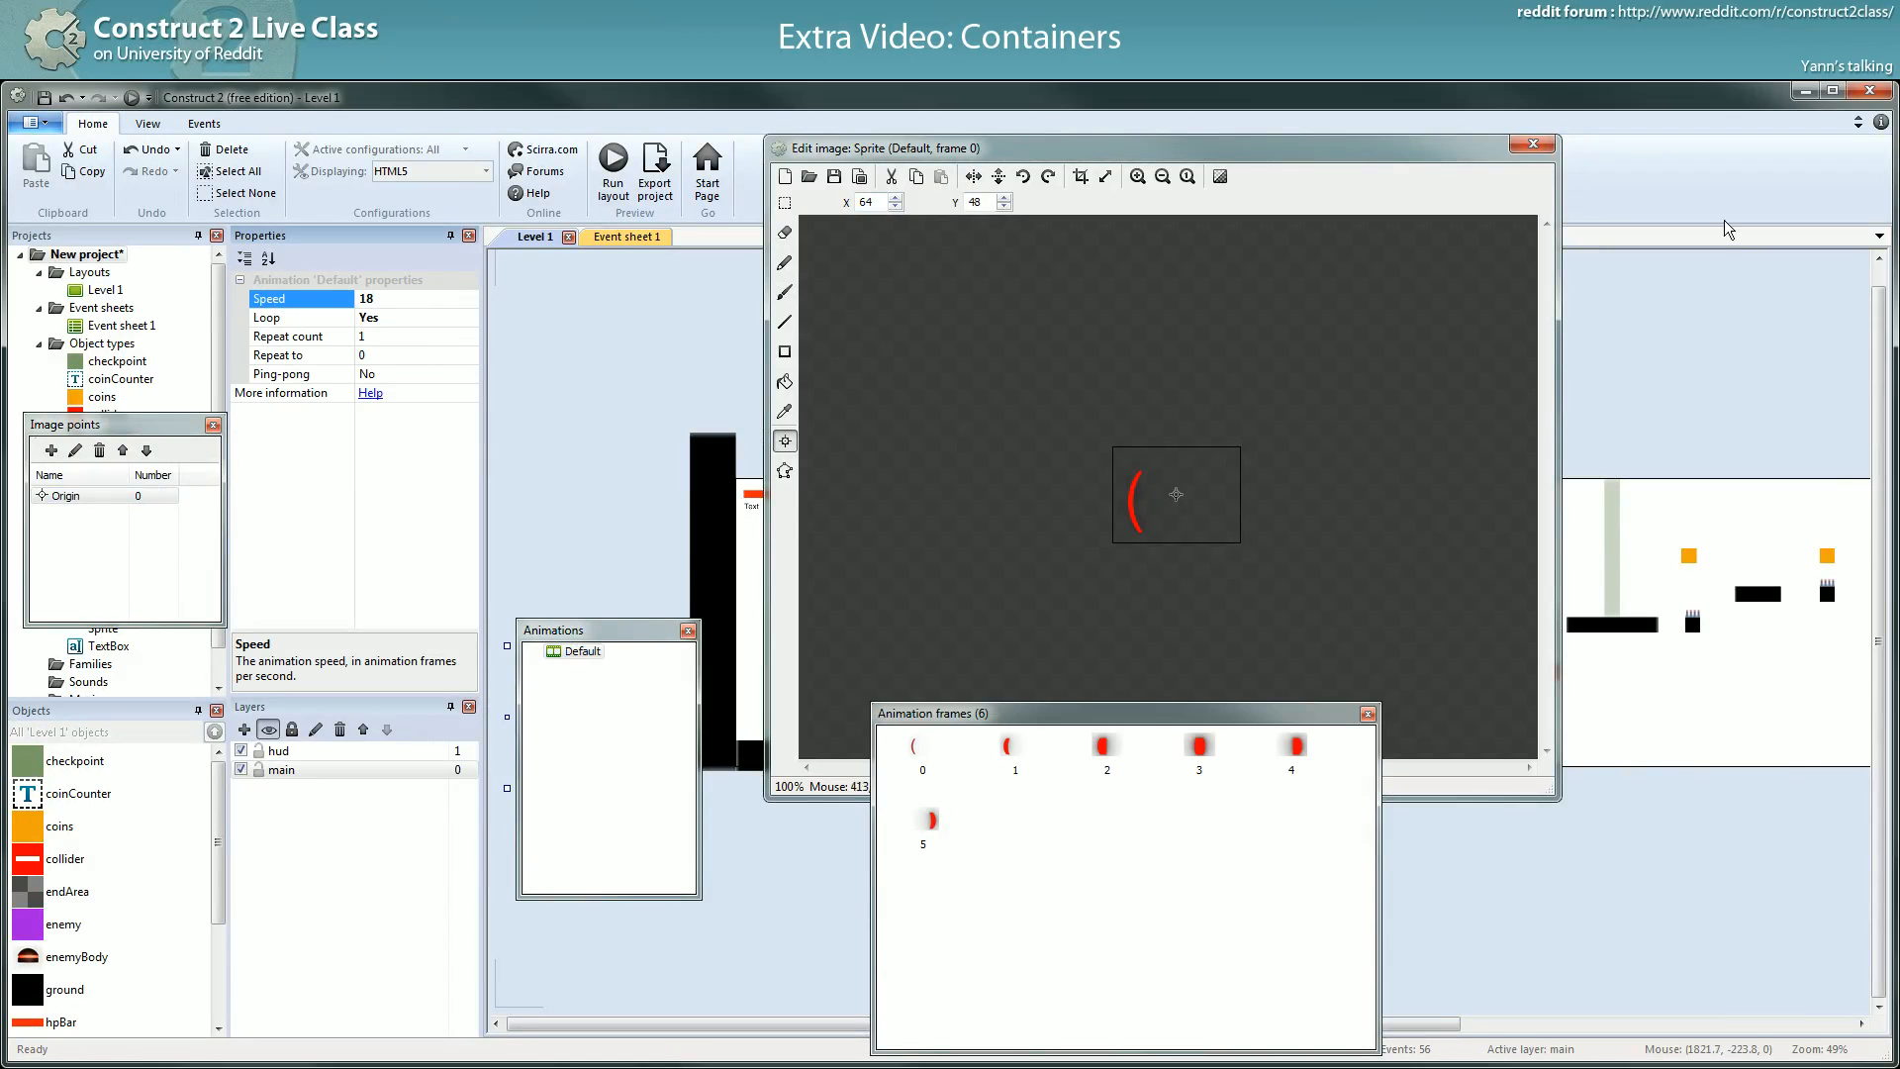
{"action": "right_click", "coordinate": [579, 650]}
{"action": "left_click", "coordinate": [630, 733]}
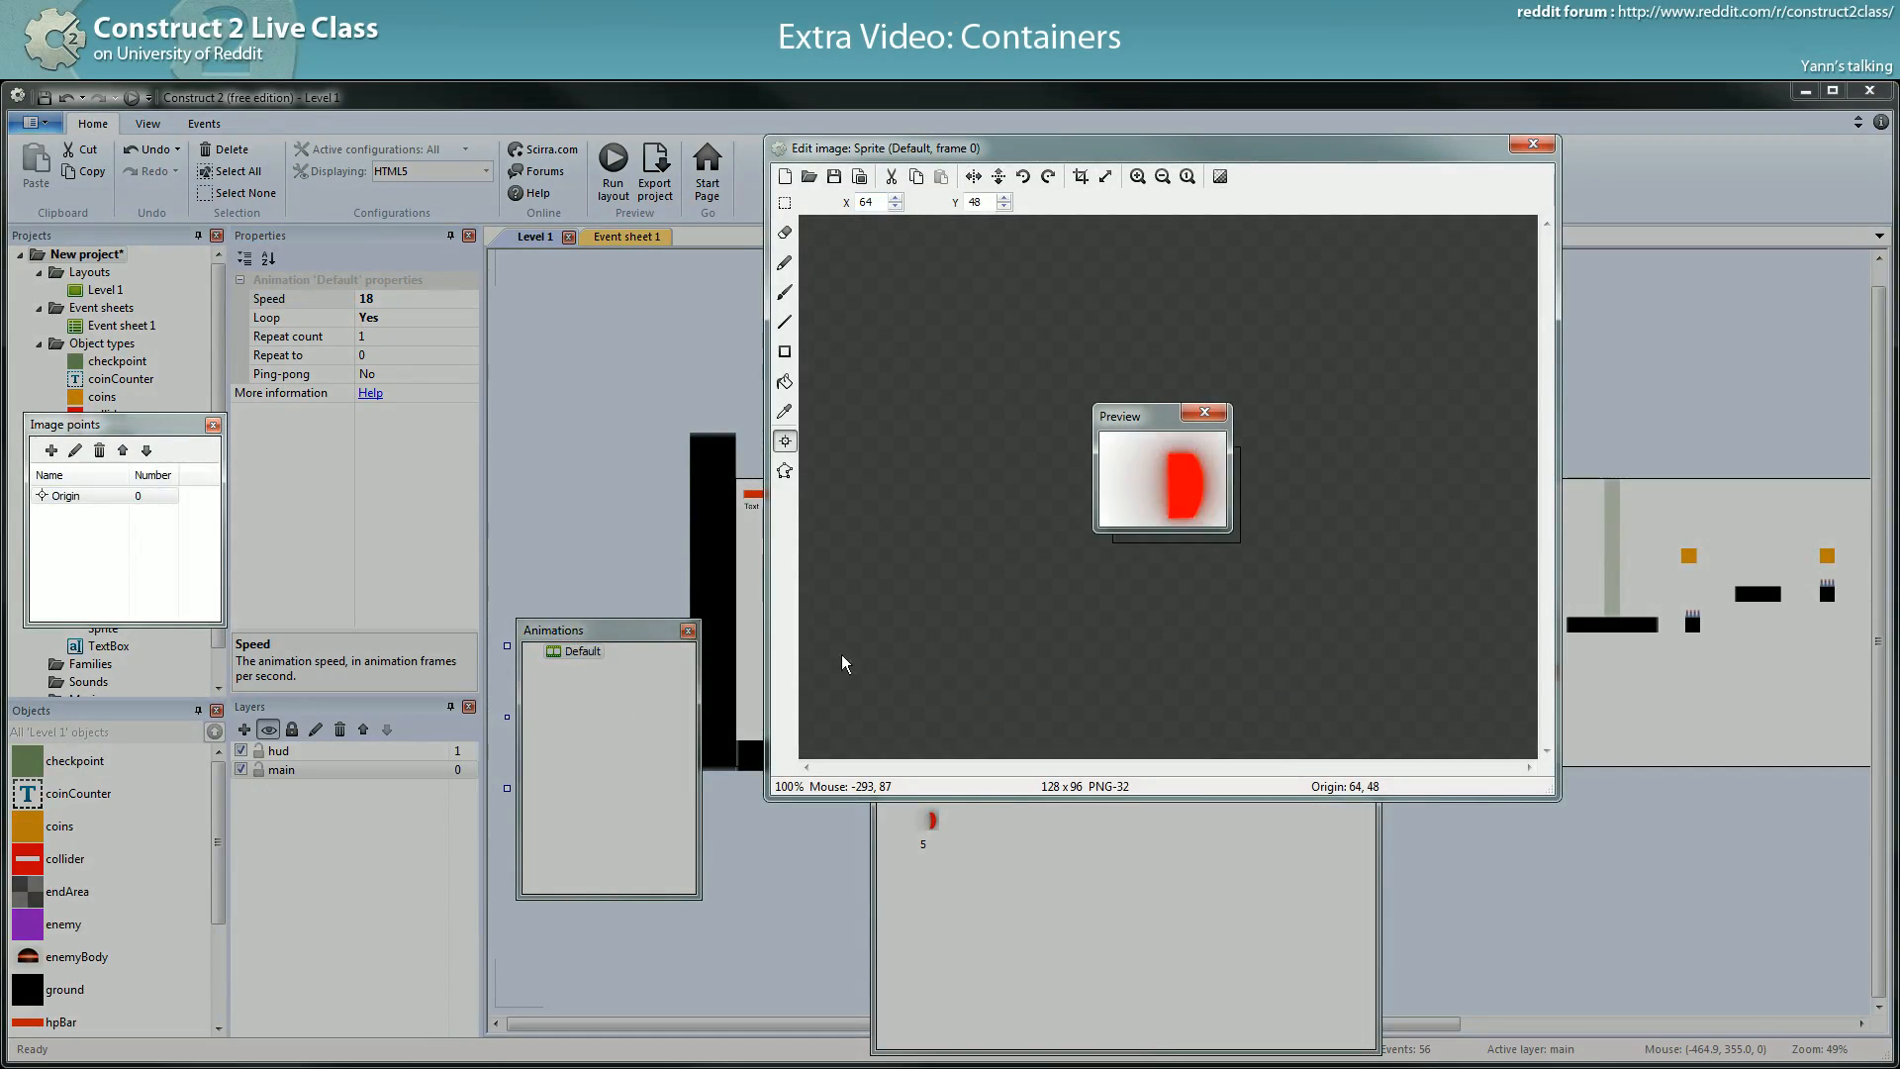
{"action": "left_click", "coordinate": [1204, 411]}
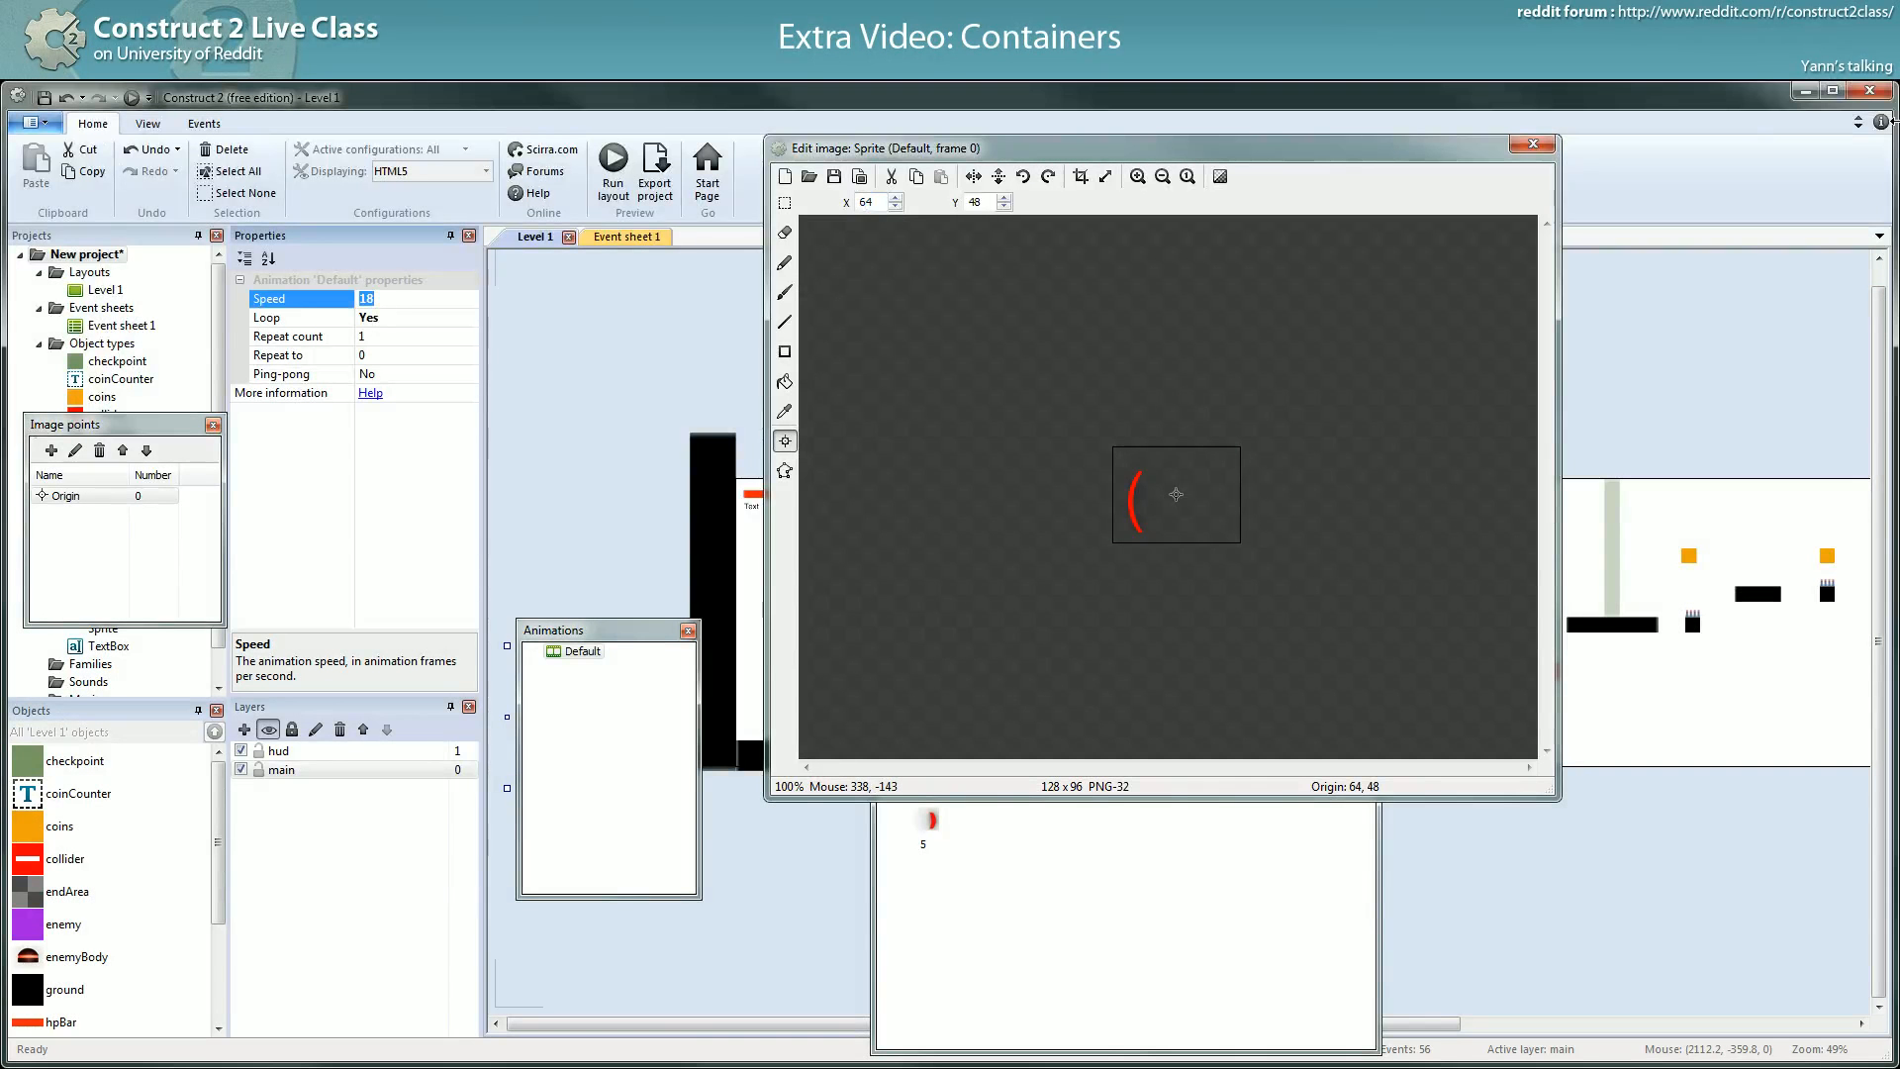
- Set the Default animation's speed to 12, preview it, and close the image editor
{"action": "right_click", "coordinate": [574, 652]}
{"action": "left_click", "coordinate": [610, 733]}
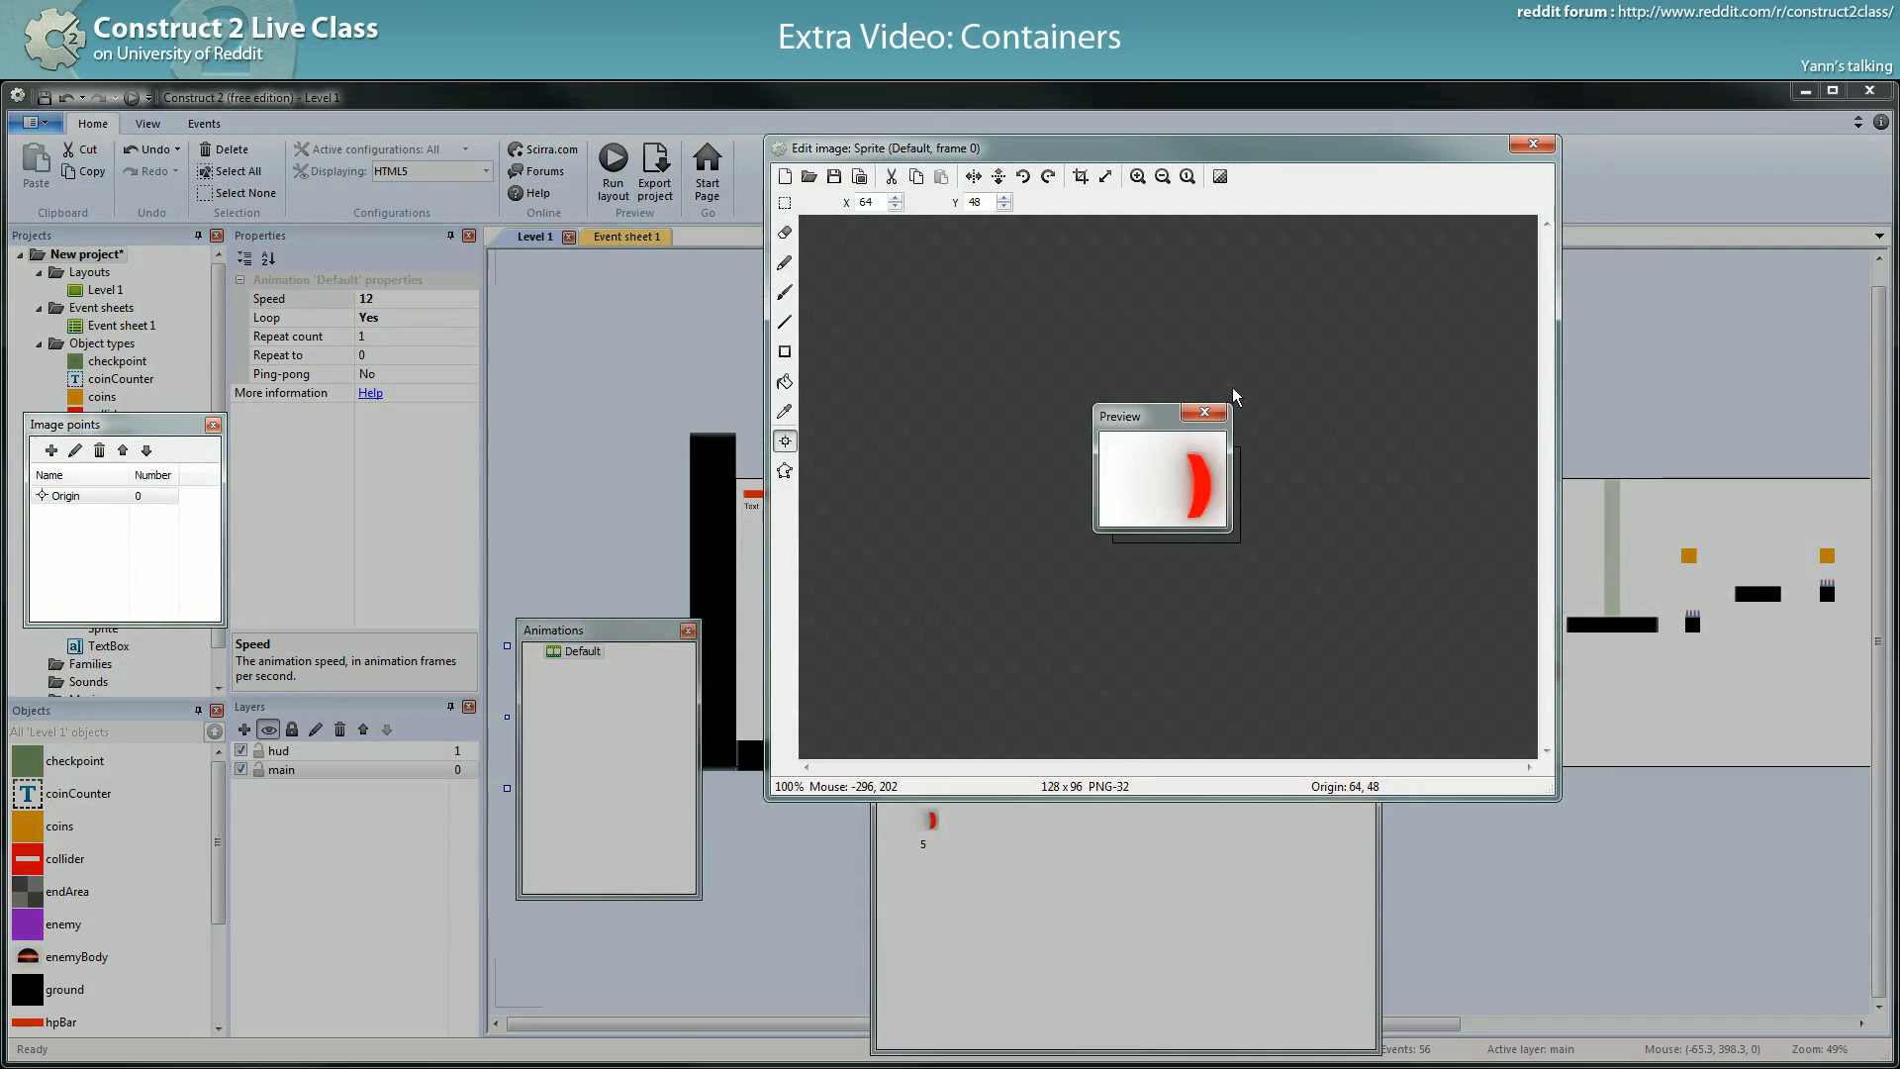
{"action": "left_click", "coordinate": [1204, 411]}
{"action": "left_click", "coordinate": [1533, 144]}
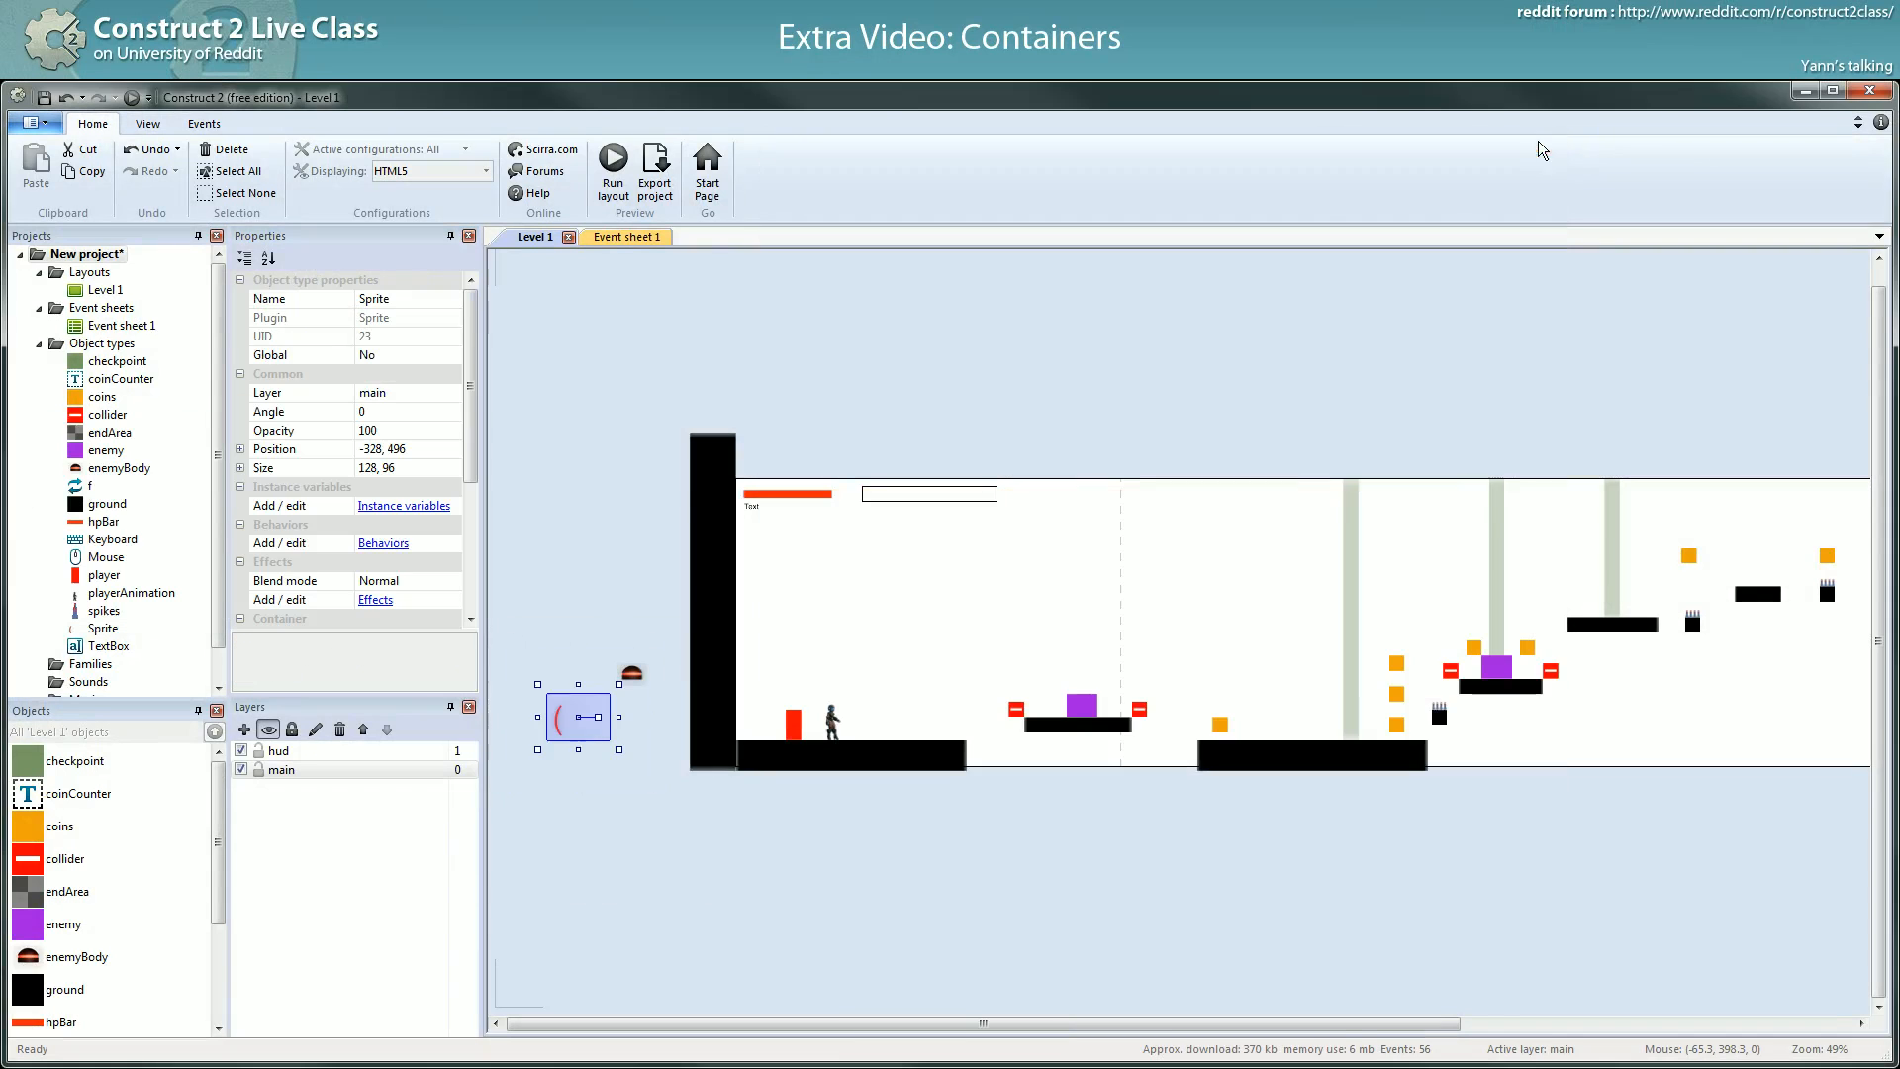
- Rename the new force field sprite as frontForceField
{"action": "left_click", "coordinate": [429, 303]}
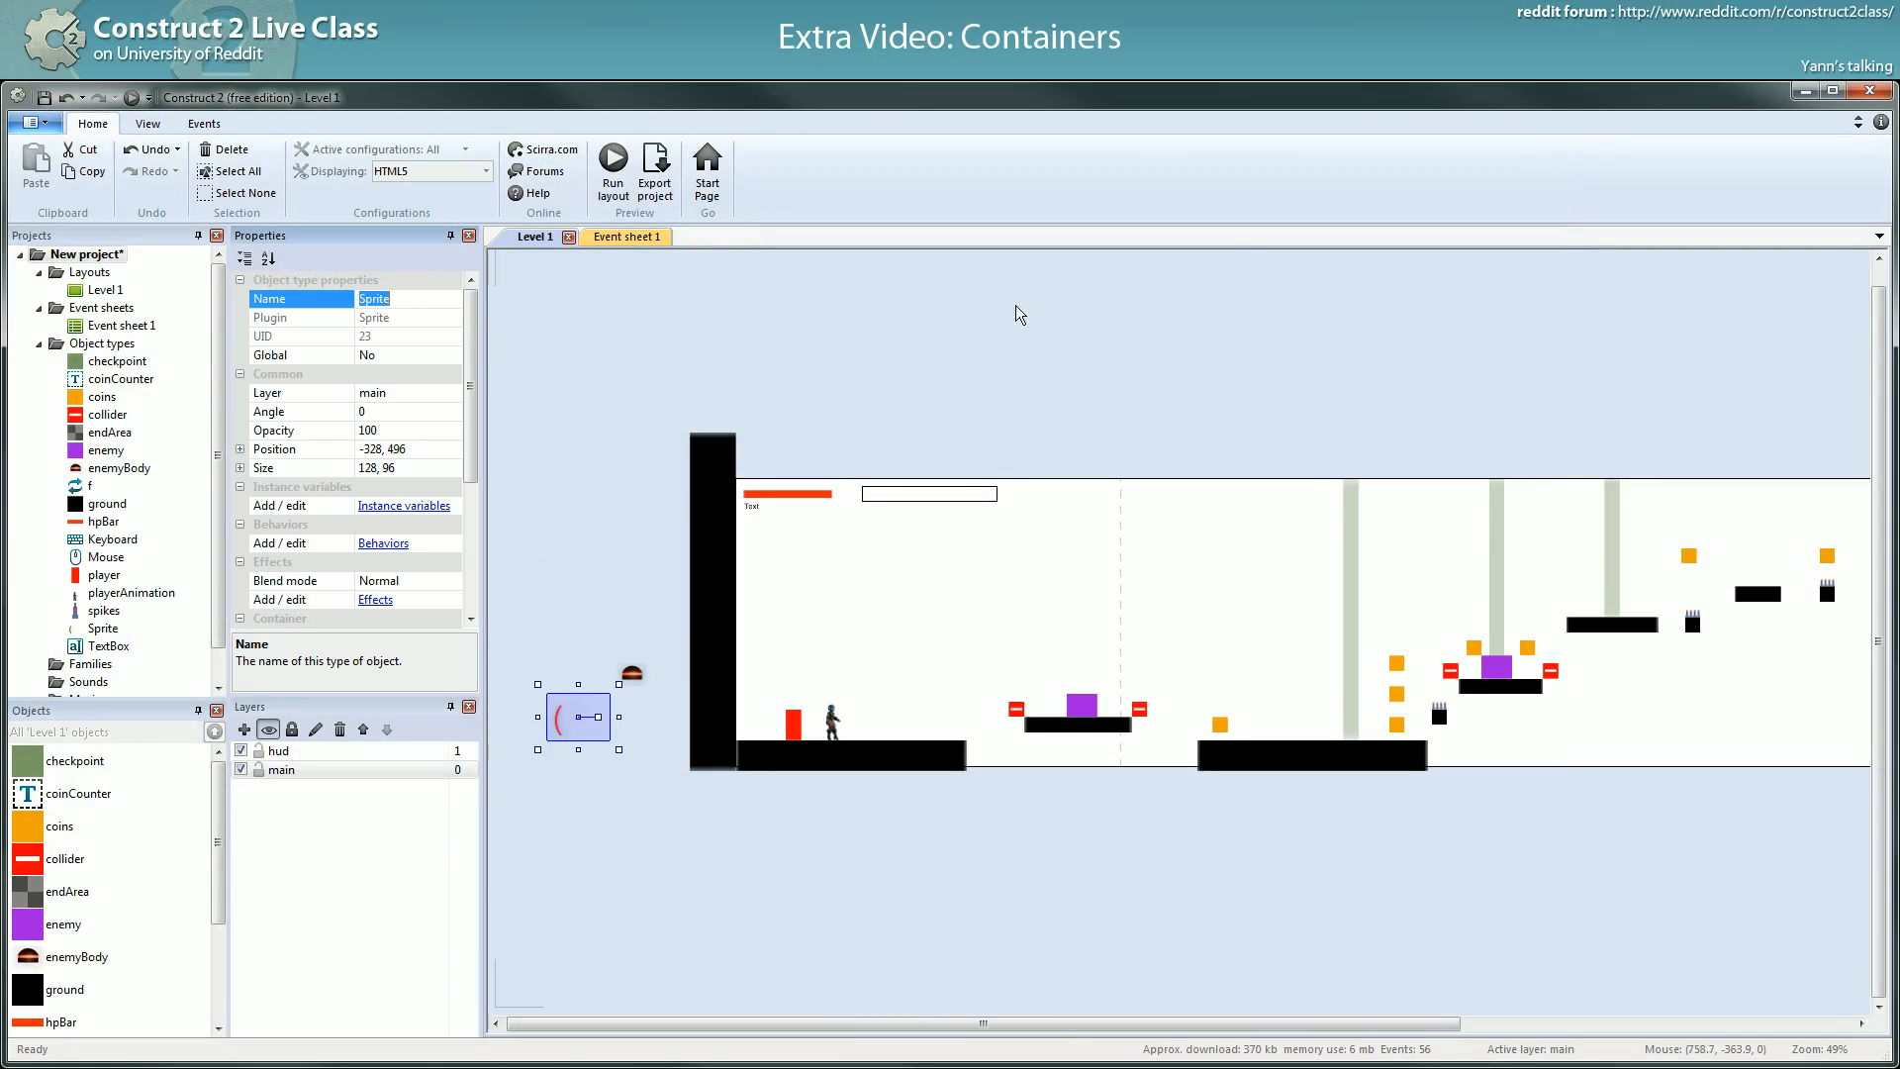
{"action": "type", "text": "frontForceField"}
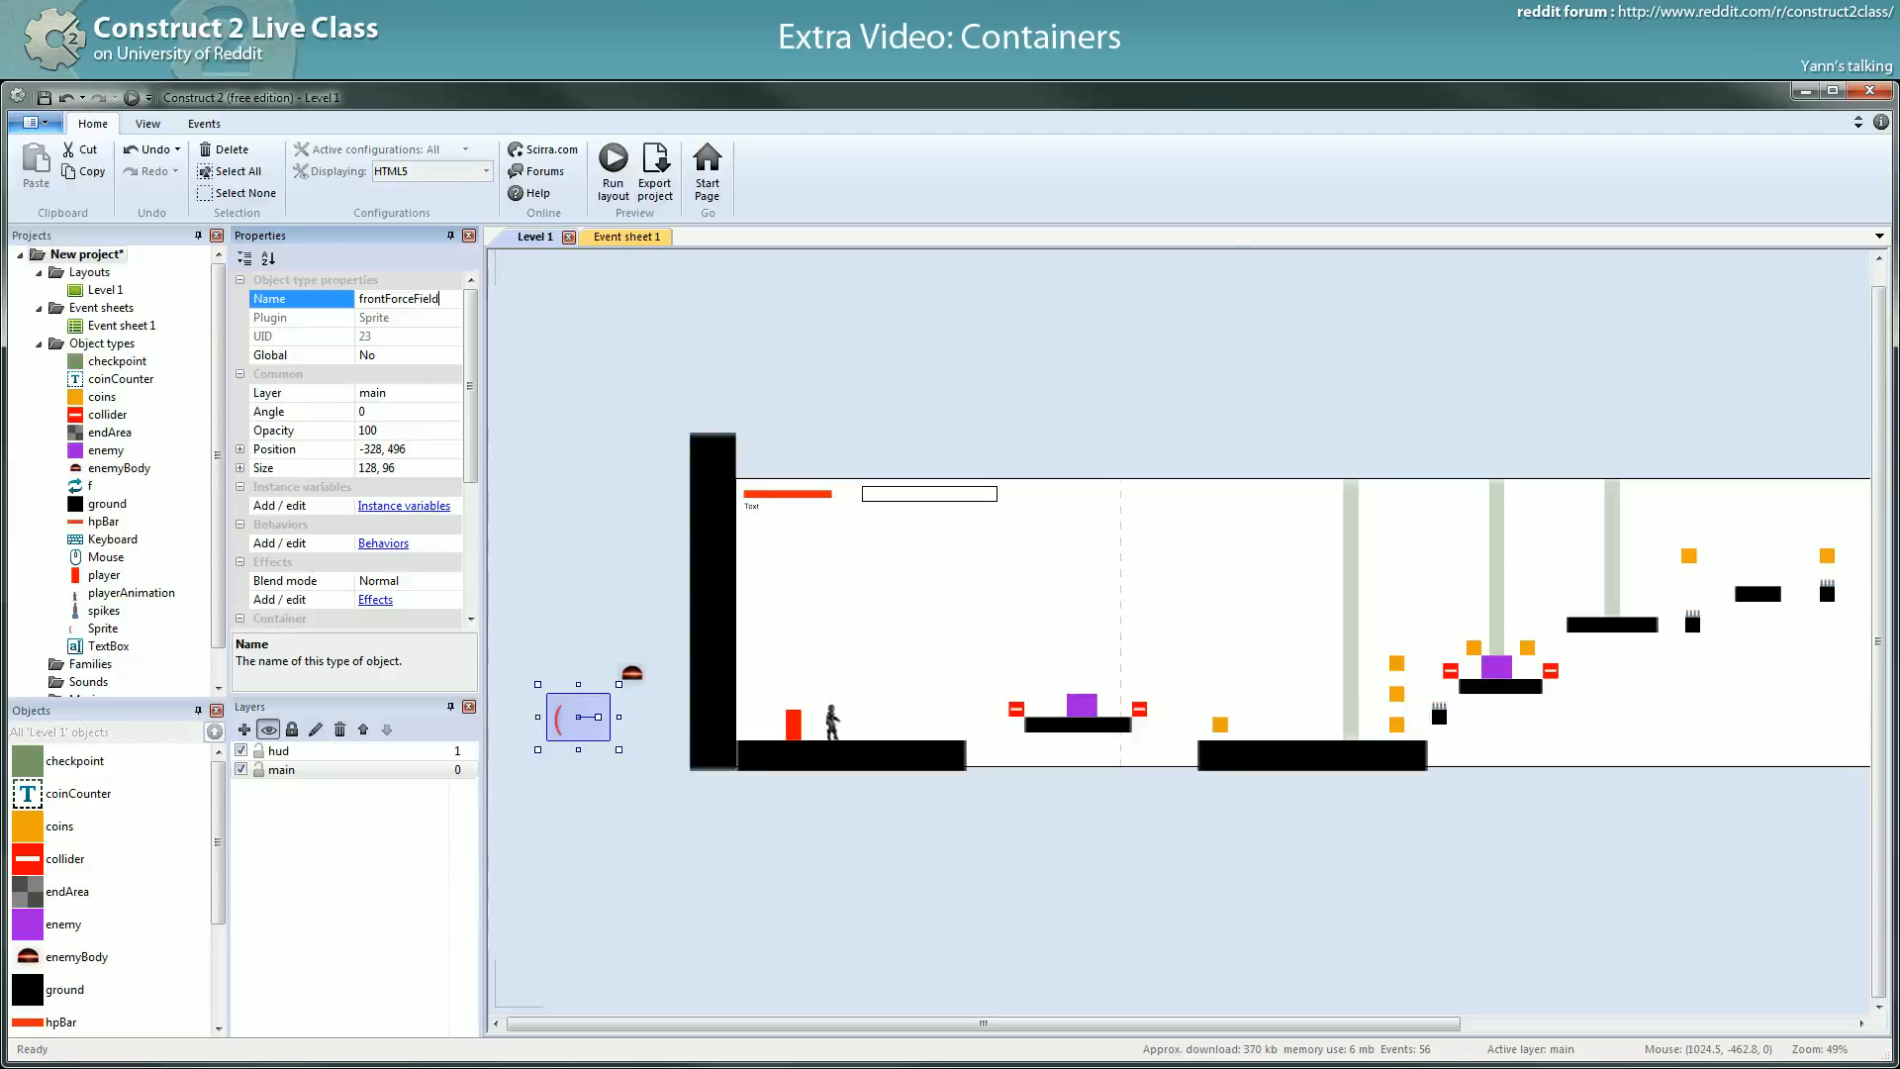
{"action": "key", "text": "Return"}
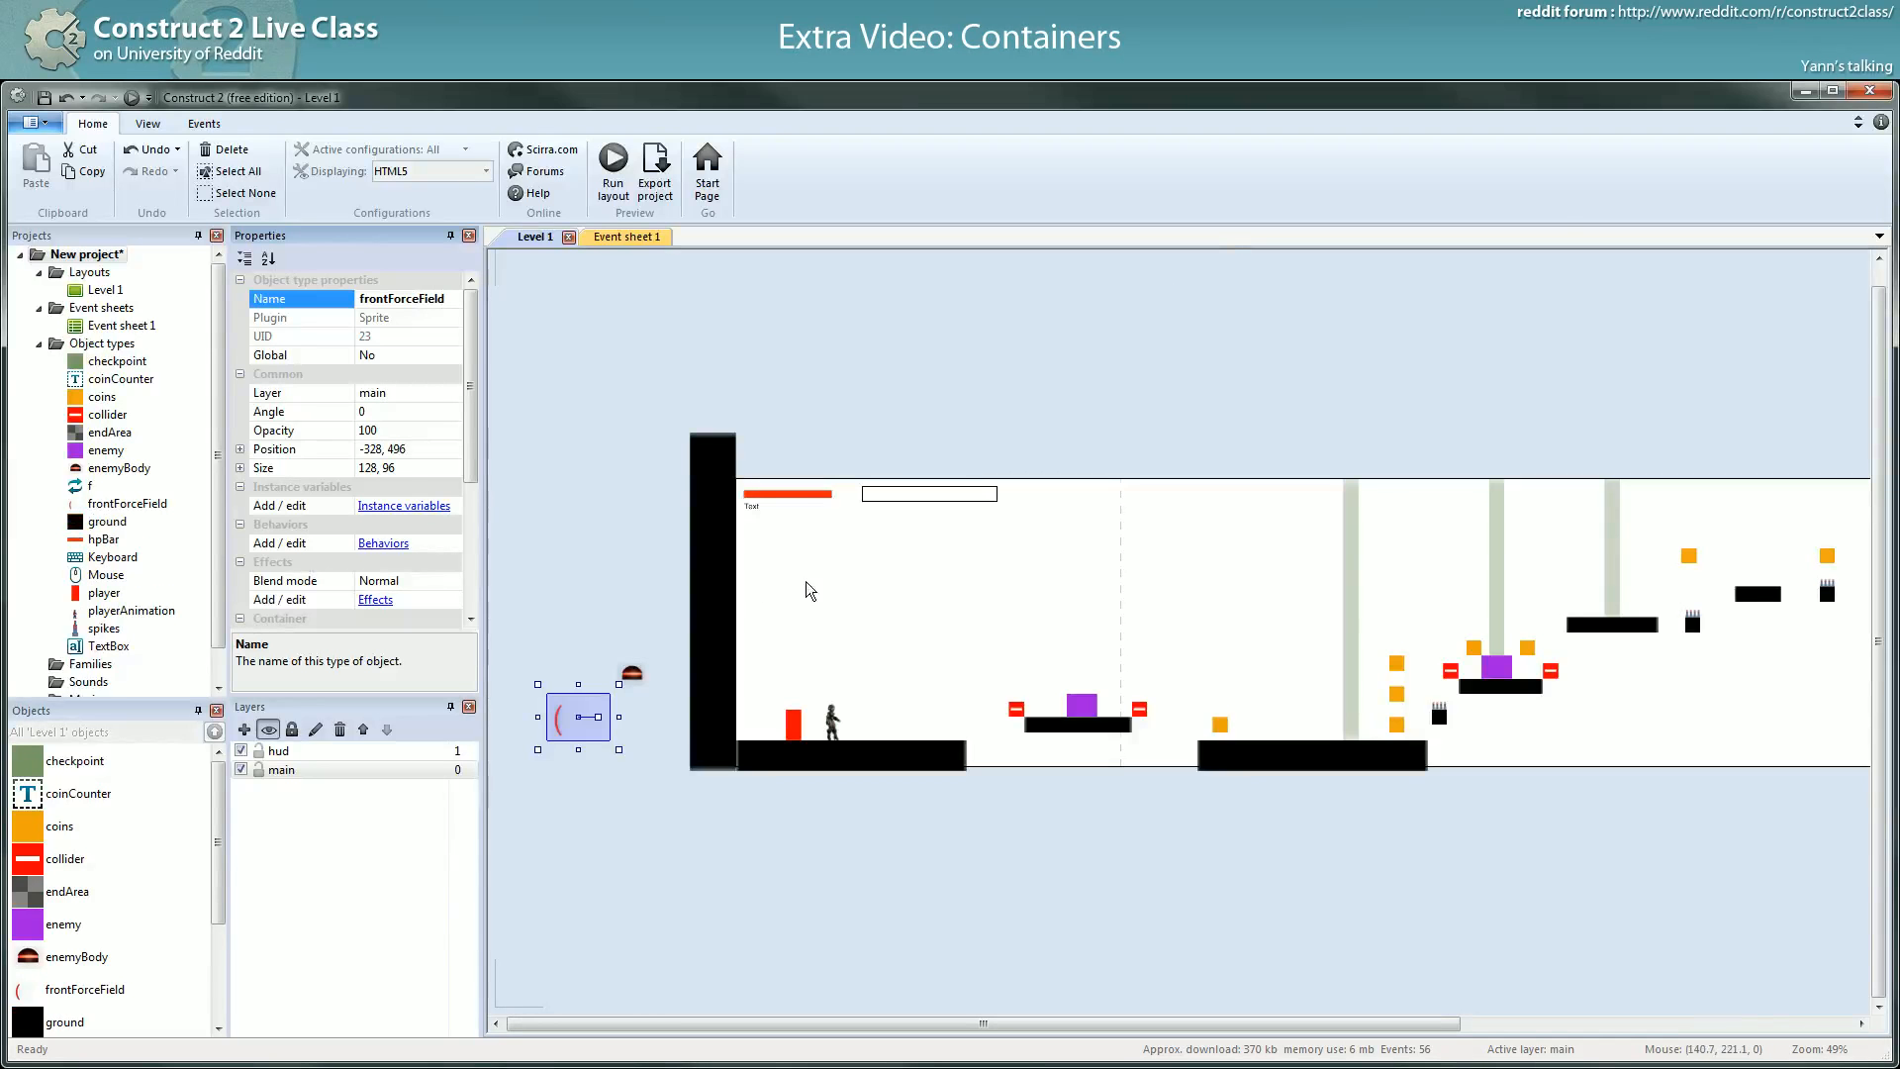
- Set frontForceField's origin point to Bottom, apply it to the whole Default animation, and close the image editor
{"action": "double_click", "coordinate": [593, 718]}
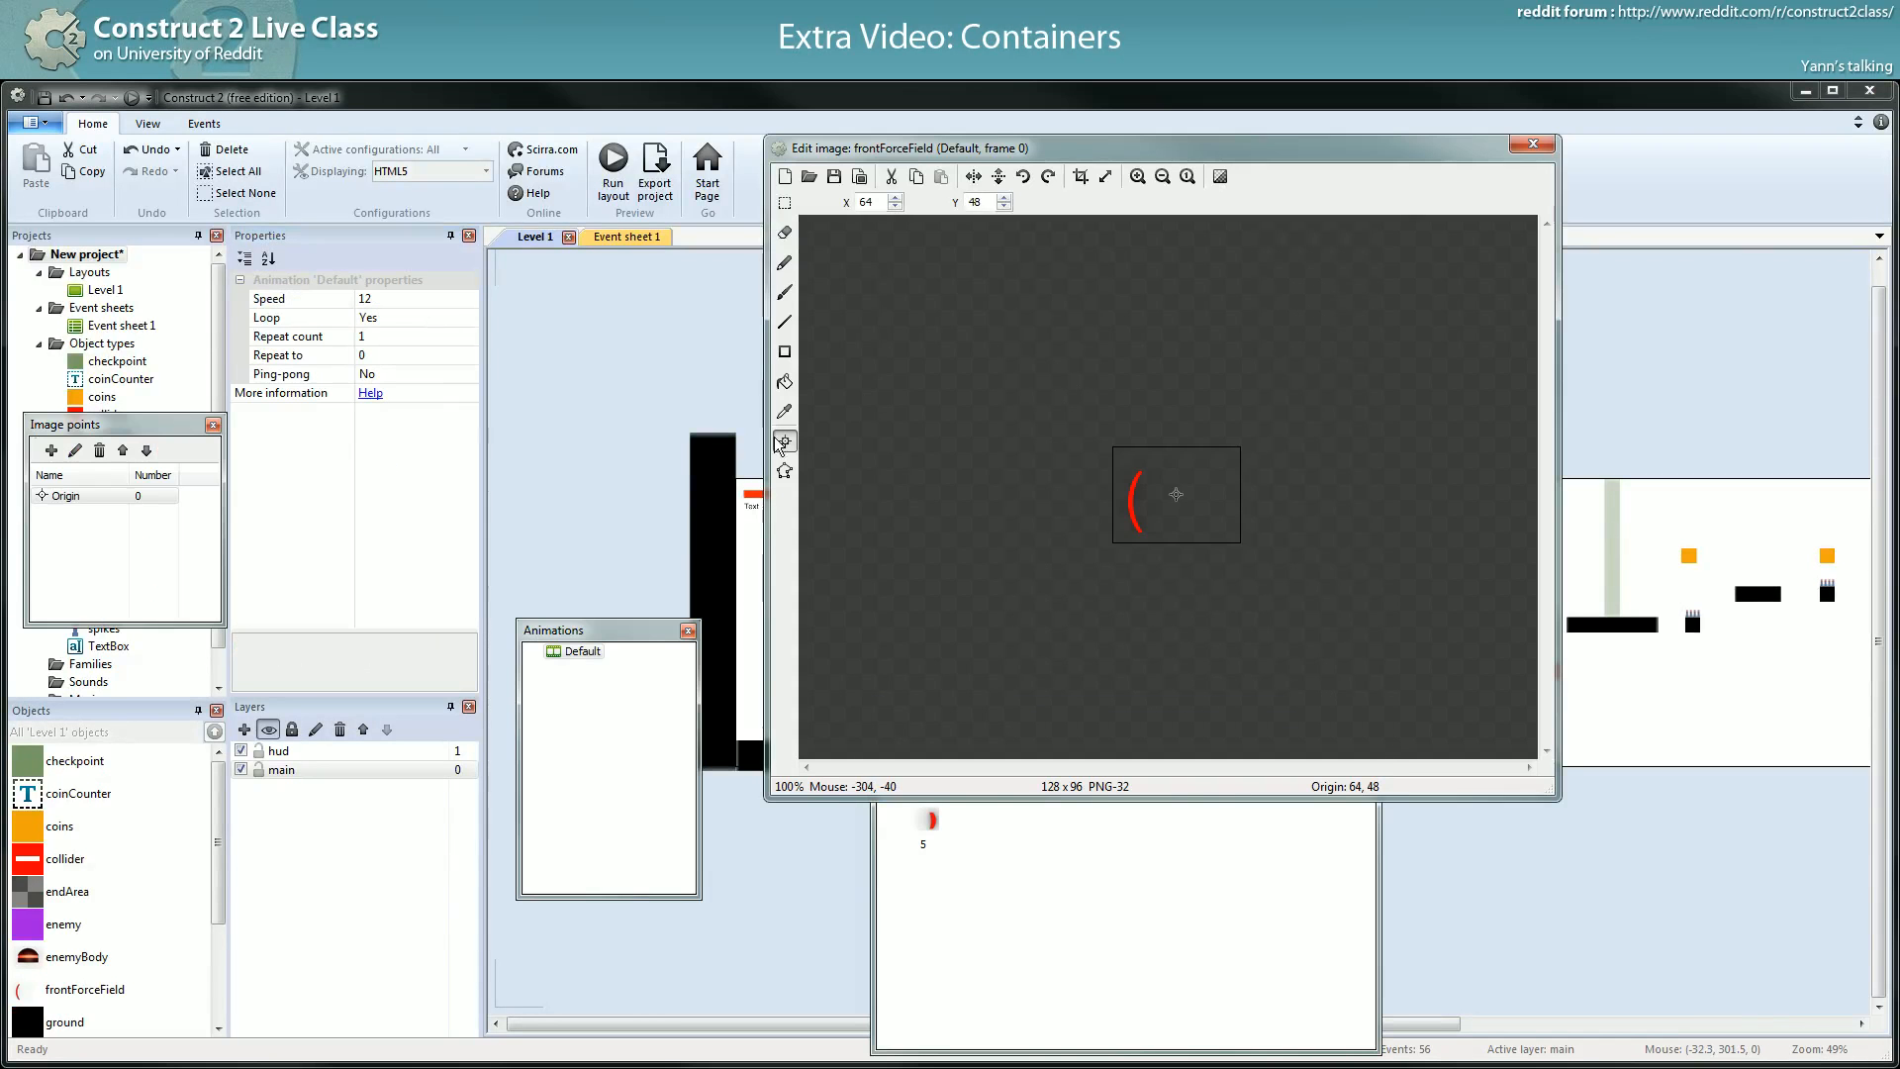
{"action": "right_click", "coordinate": [580, 657]}
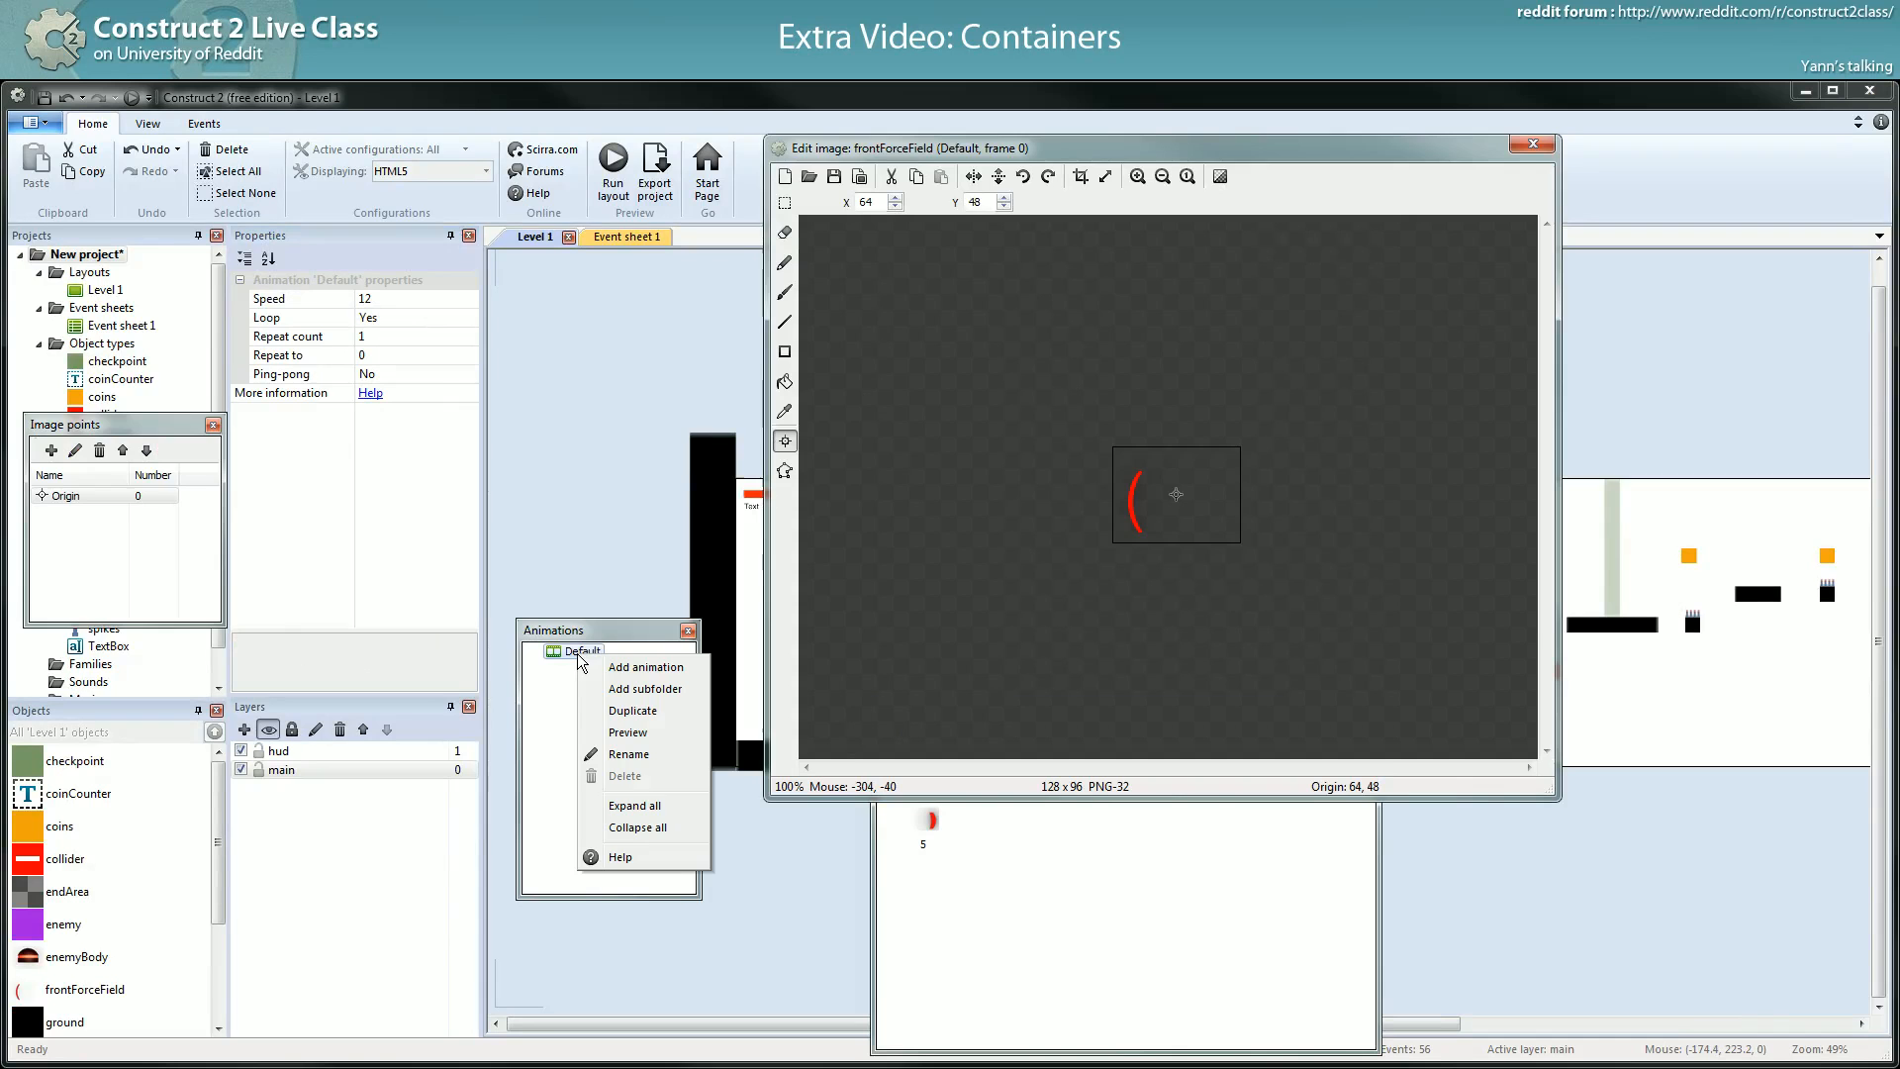
{"action": "right_click", "coordinate": [92, 497]}
{"action": "mouse_move", "coordinate": [257, 620]}
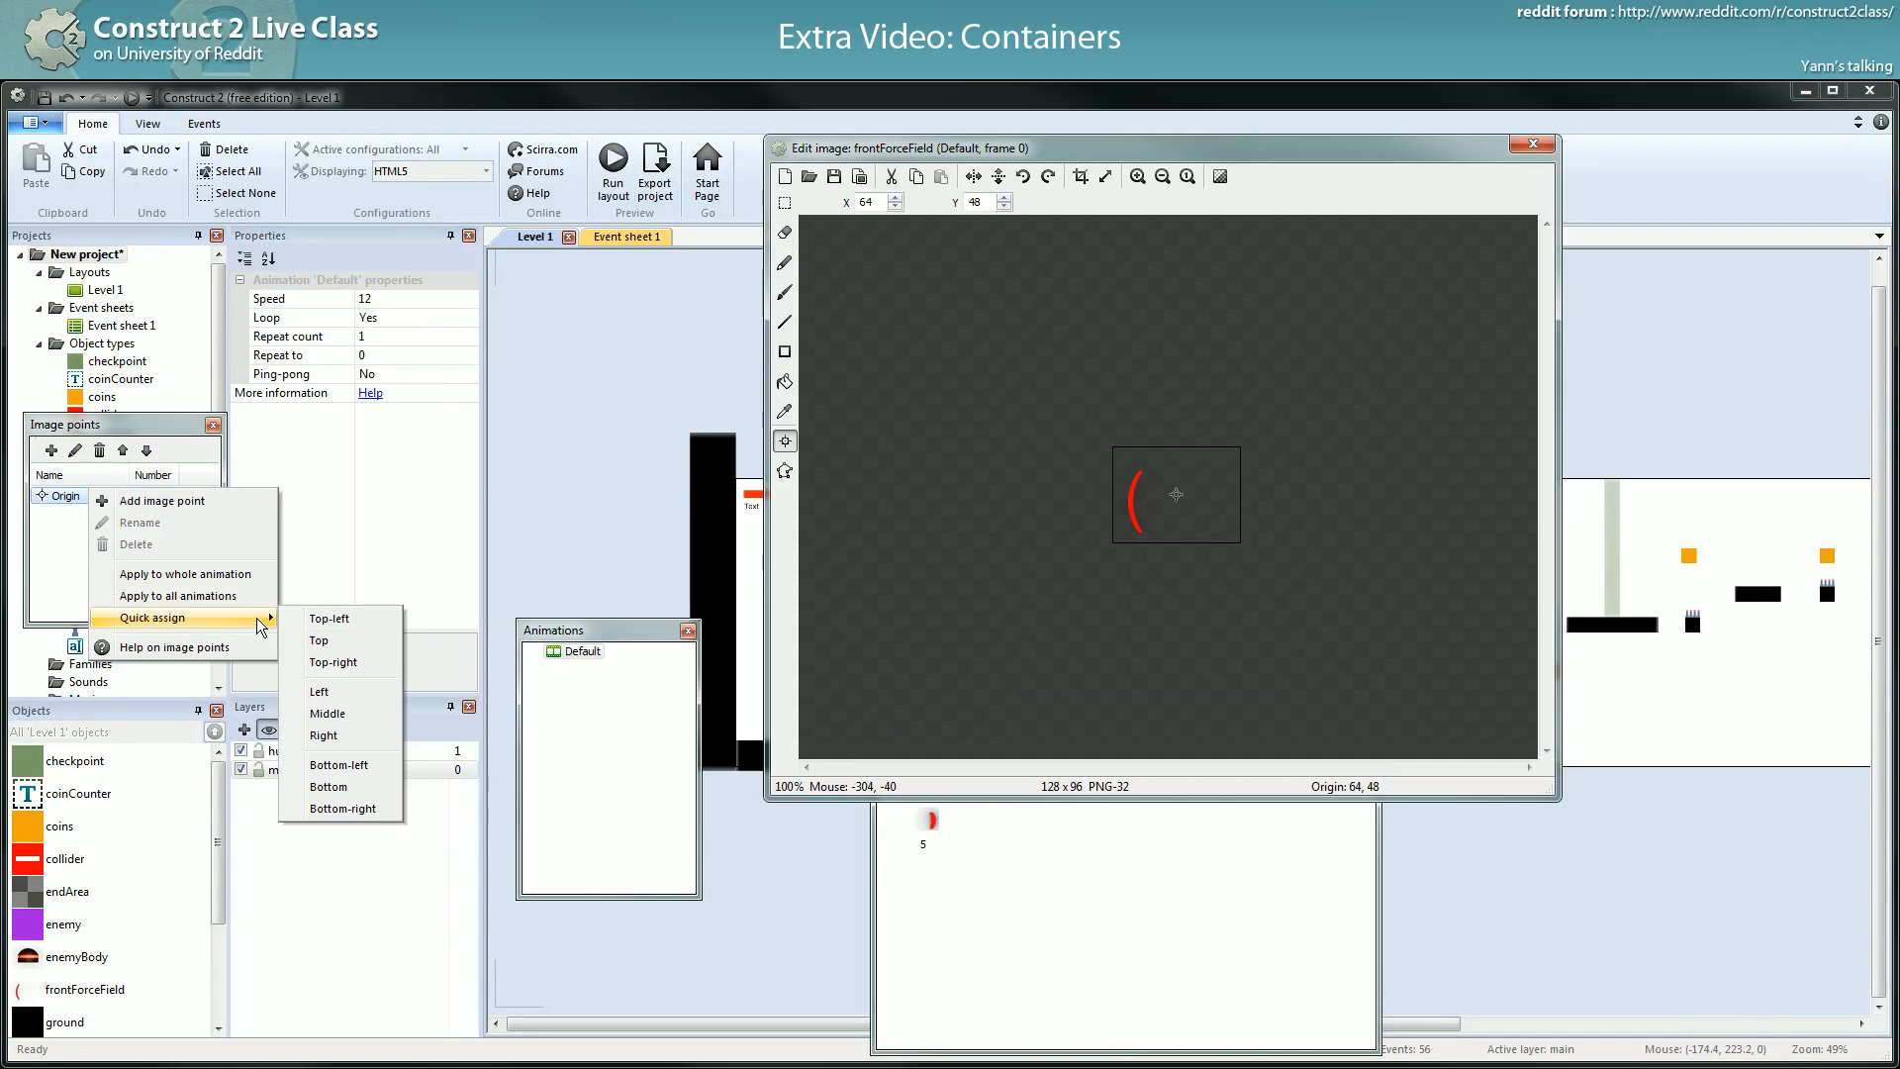
{"action": "left_click", "coordinate": [355, 787]}
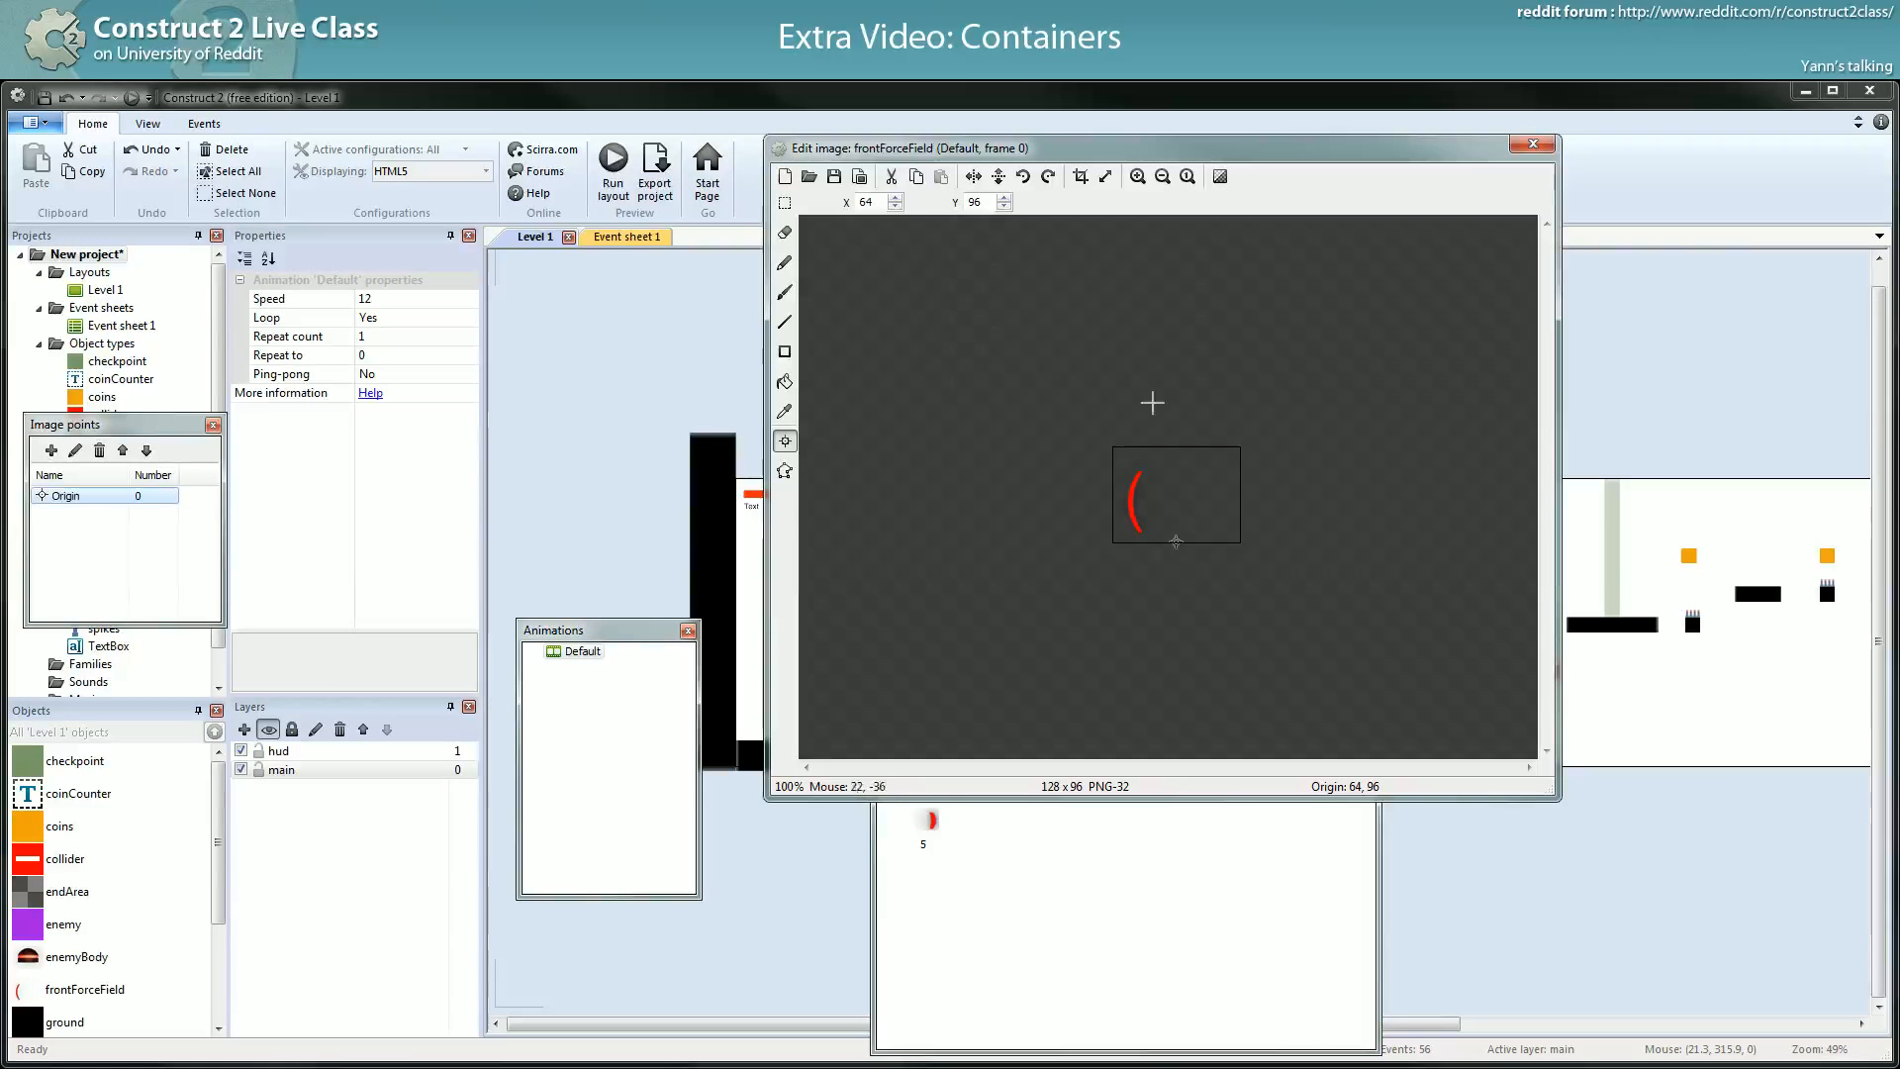
{"action": "left_click_drag", "start_coordinate": [1307, 158], "coordinate": [1173, 161]}
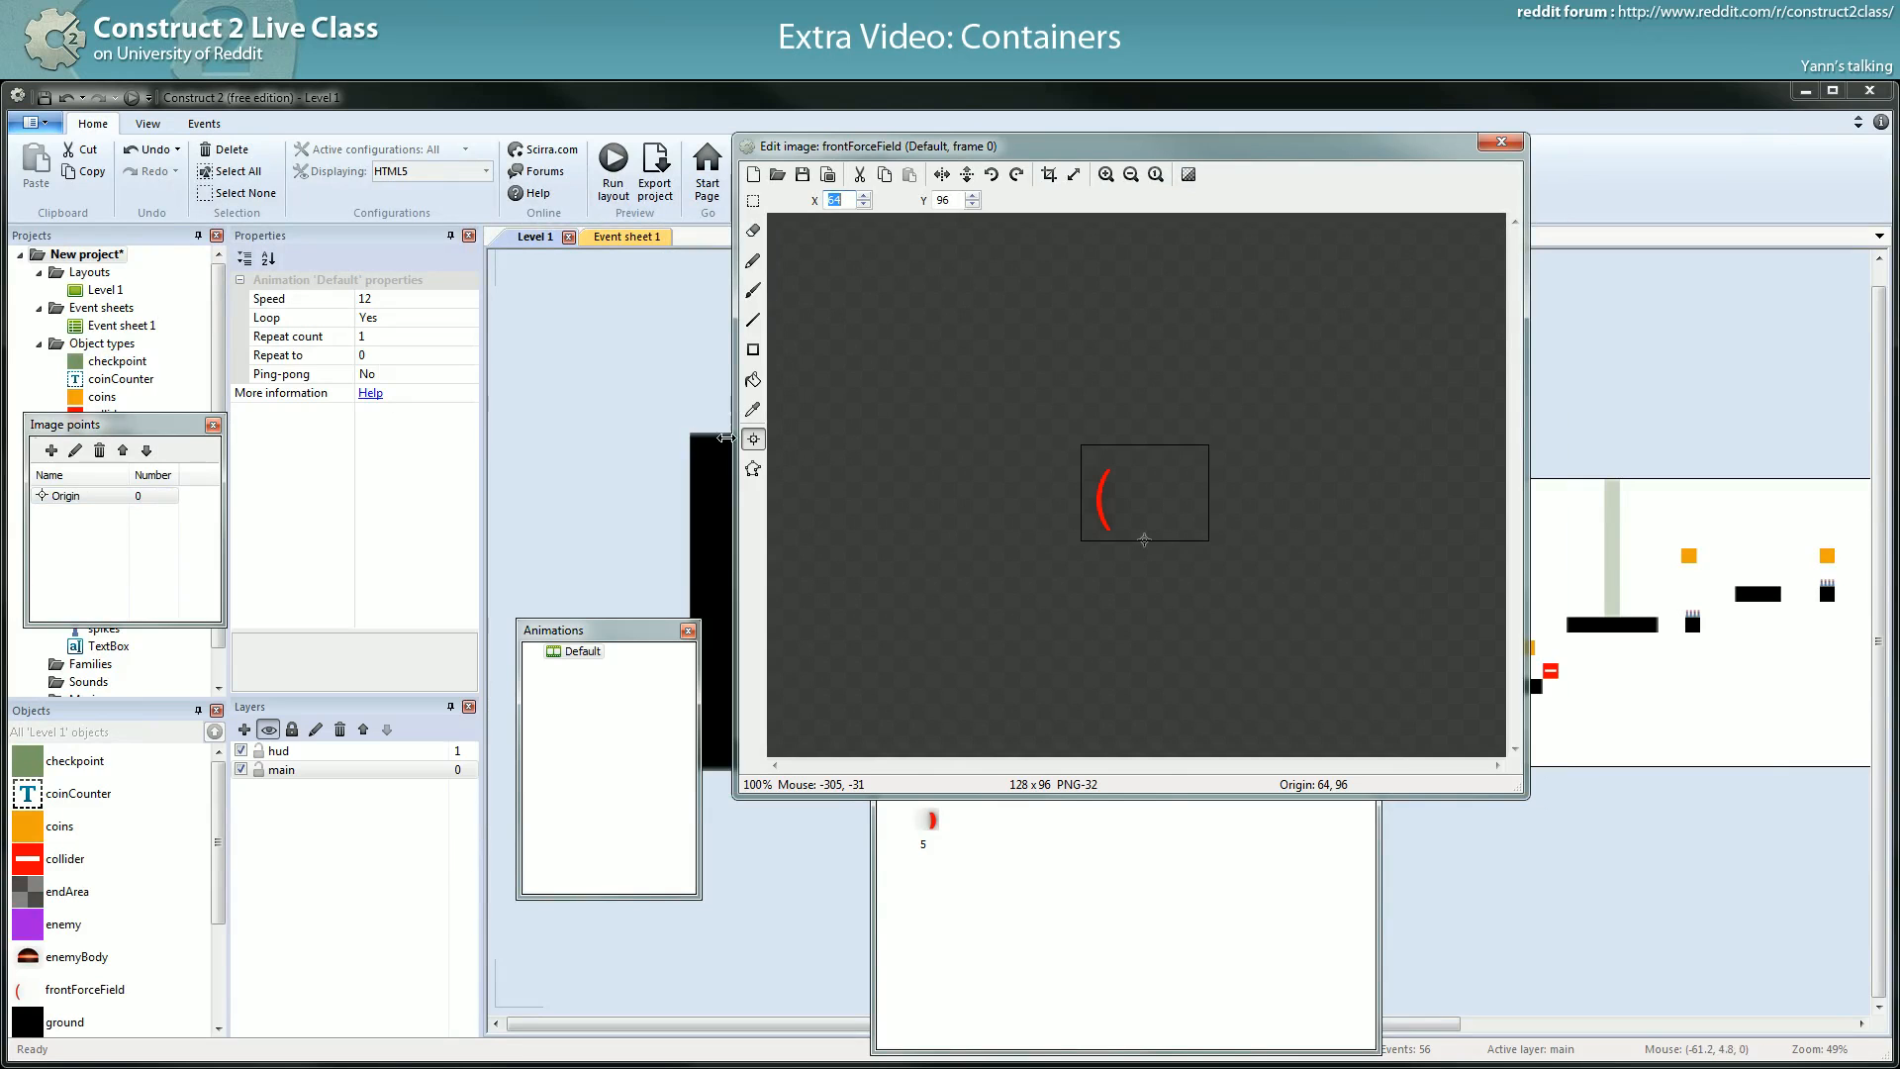
{"action": "right_click", "coordinate": [144, 496]}
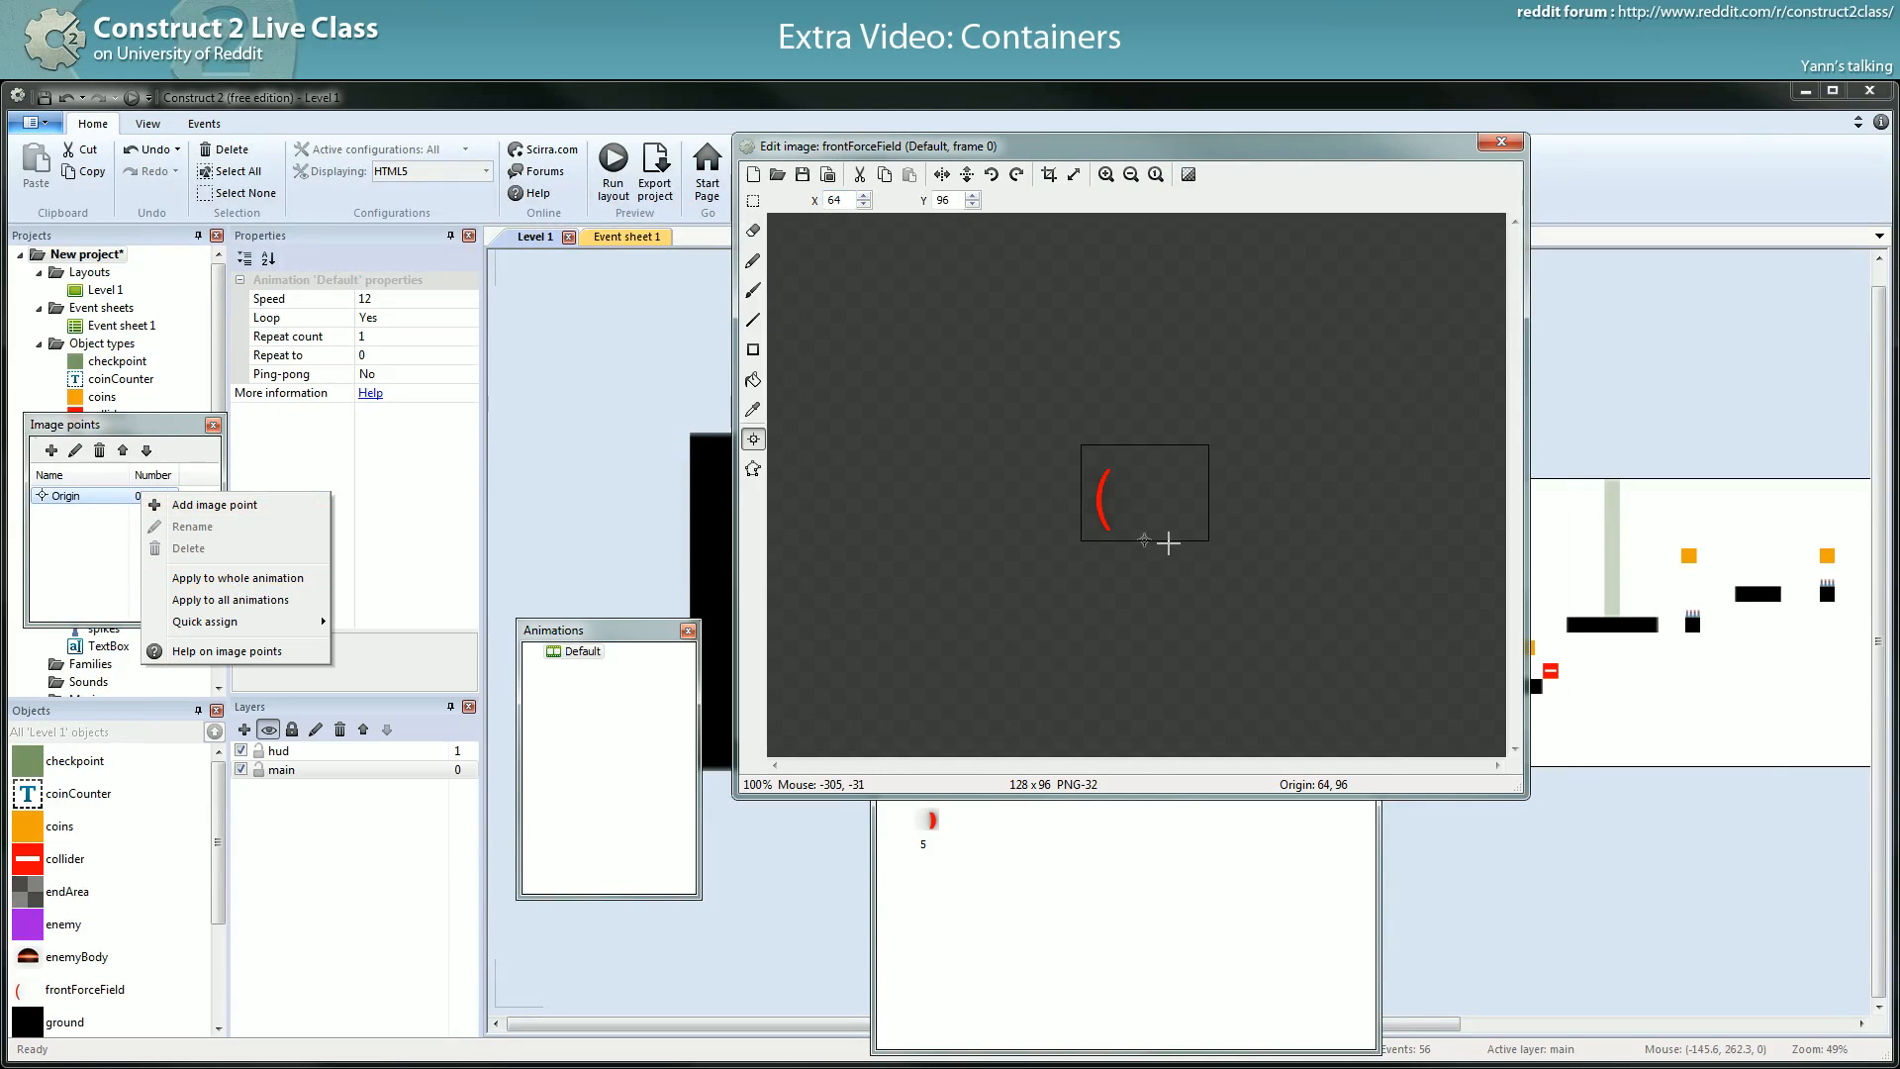
{"action": "left_click", "coordinate": [265, 588]}
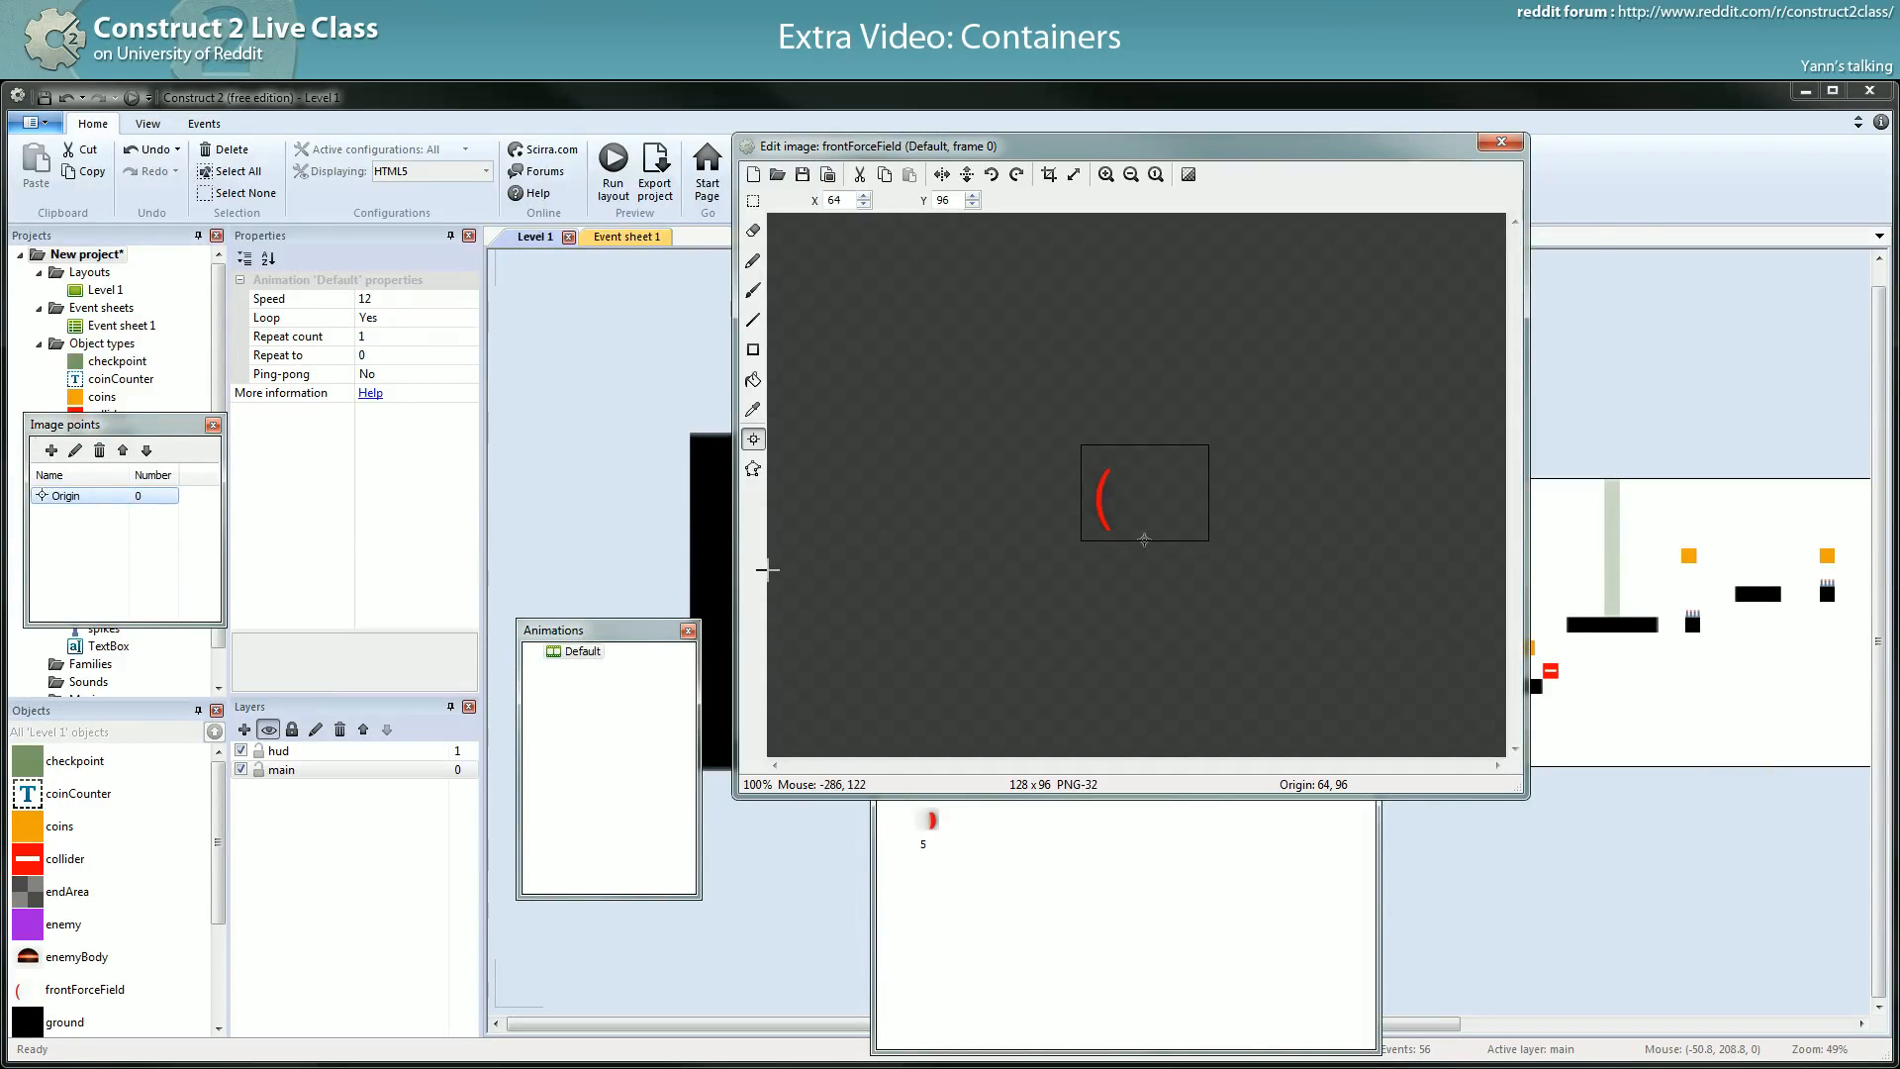
{"action": "left_click", "coordinate": [1501, 142]}
{"action": "left_click", "coordinate": [657, 881]}
- Compare the sizes of the frontForceField, enemy and enemyBody sprites in the layout
{"action": "left_click", "coordinate": [581, 700]}
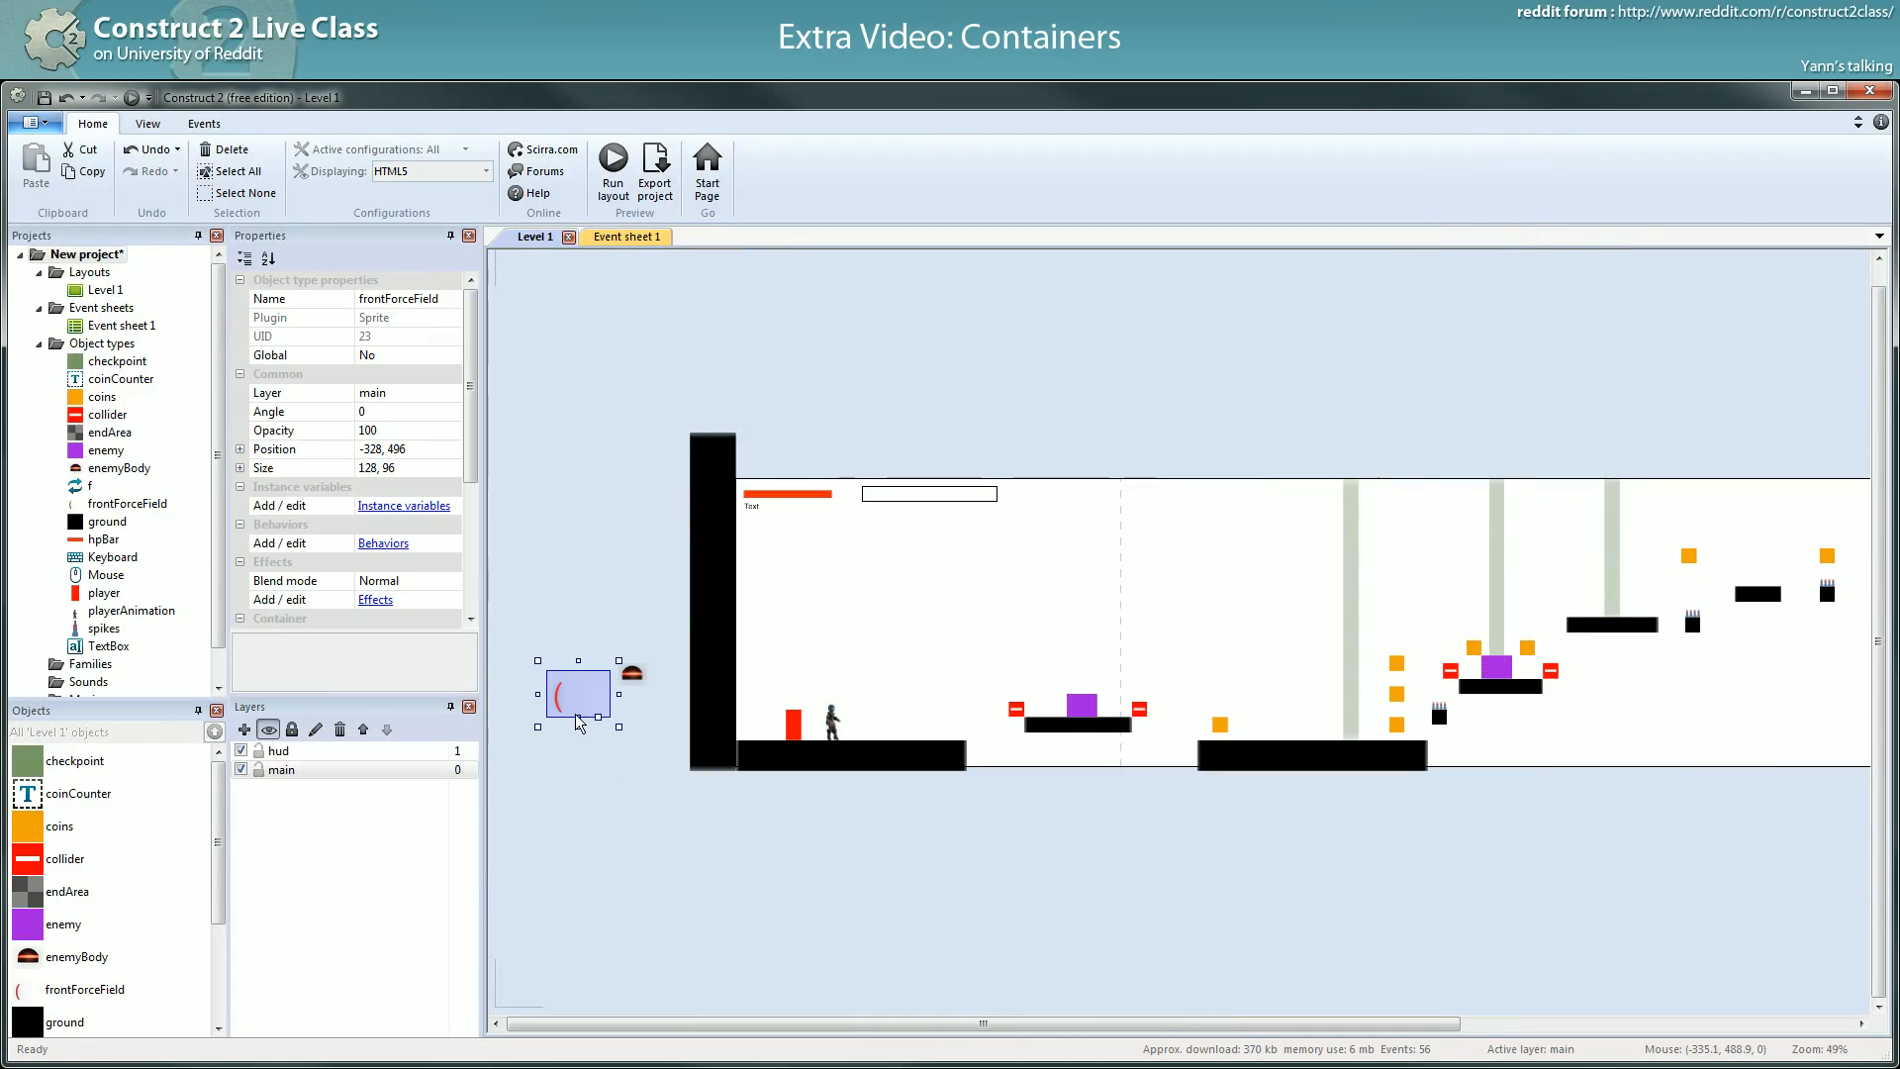
{"action": "left_click", "coordinate": [1095, 707]}
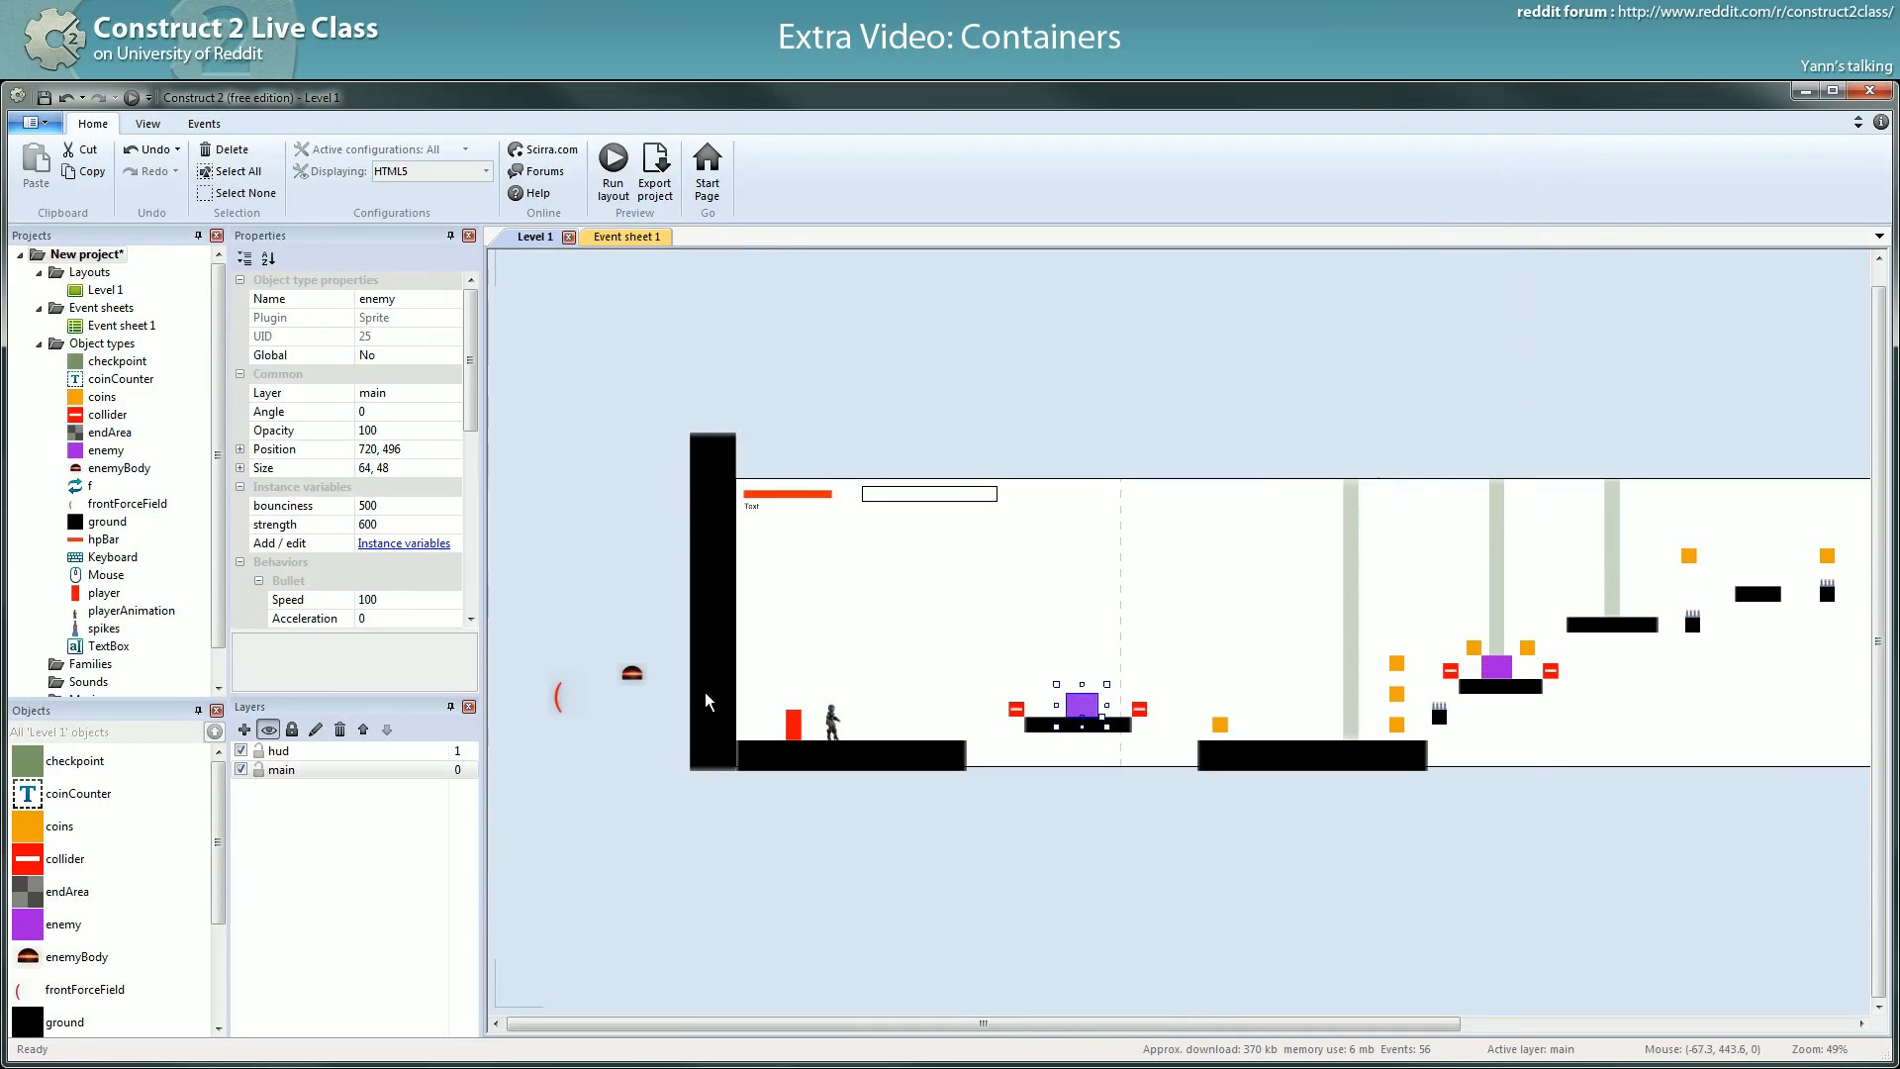
{"action": "left_click", "coordinate": [631, 673]}
{"action": "left_click", "coordinate": [559, 697]}
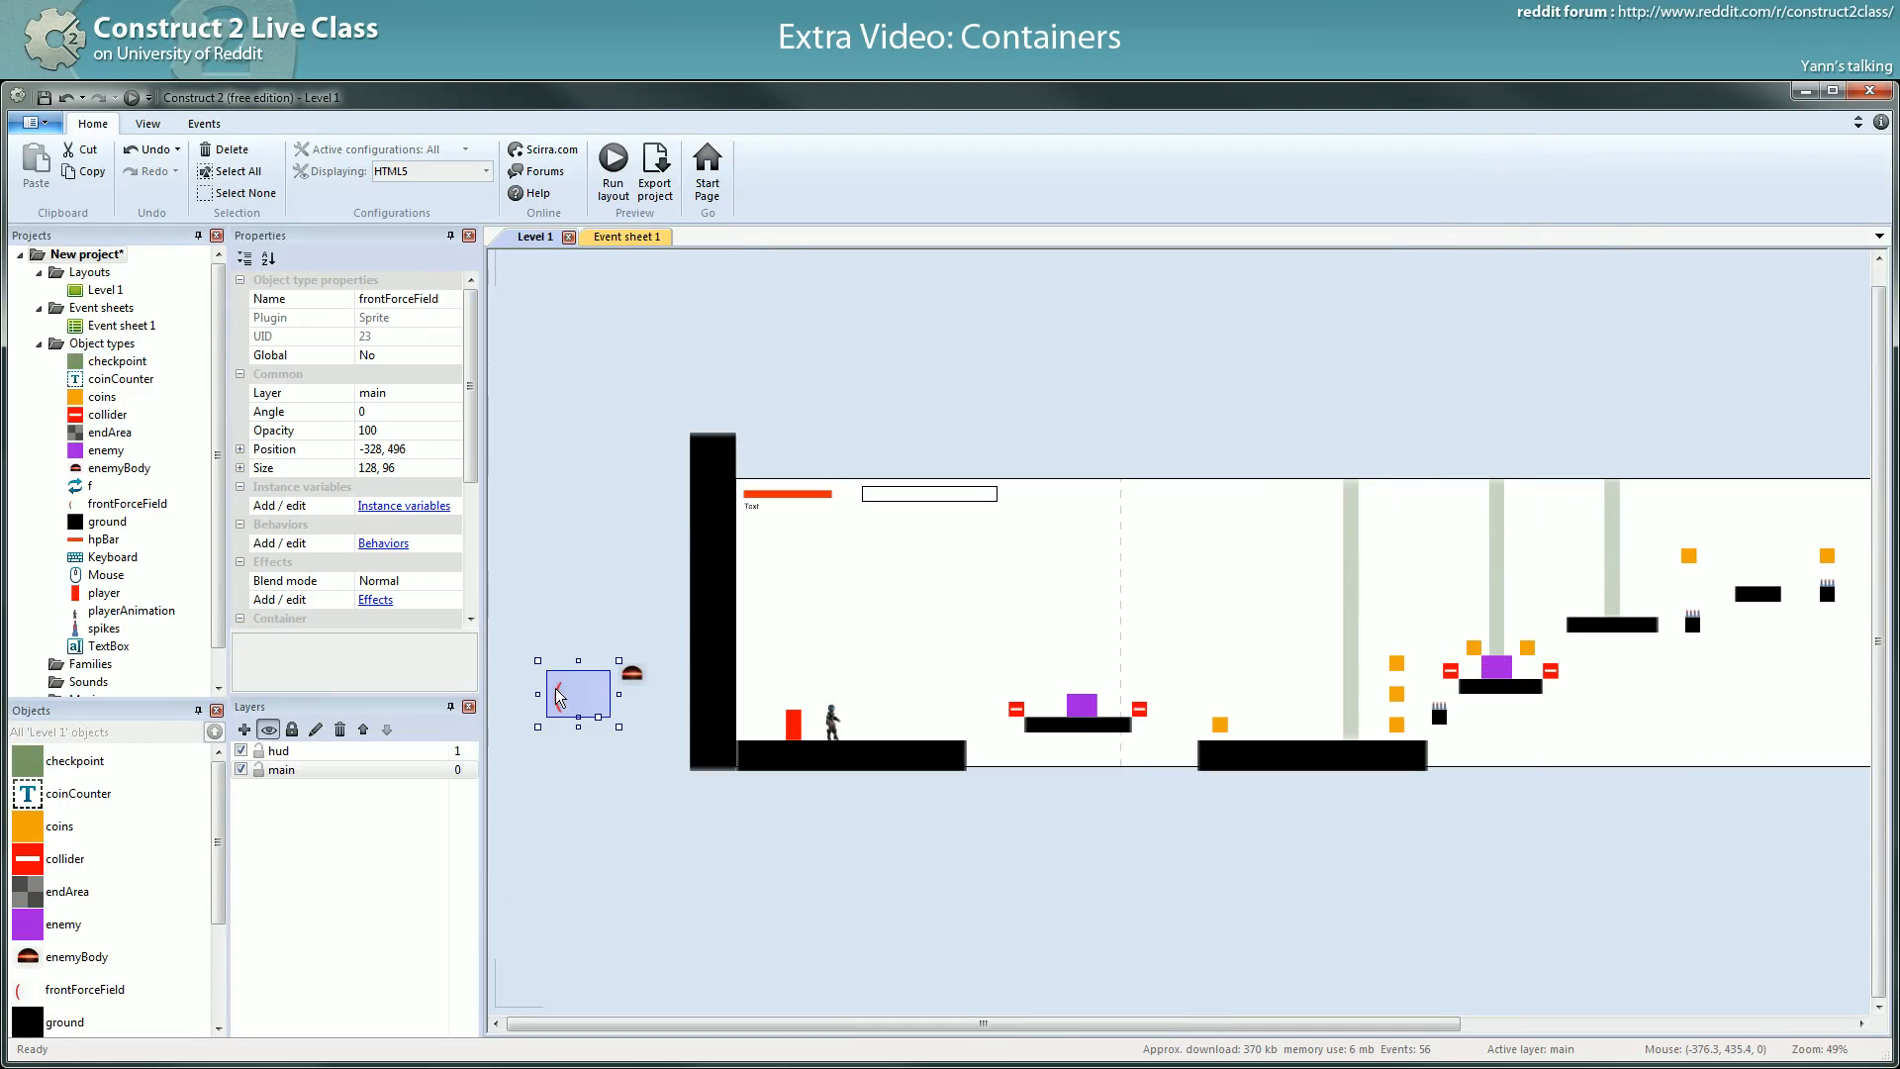
{"action": "left_click", "coordinate": [641, 684]}
{"action": "left_click", "coordinate": [572, 703]}
{"action": "left_click", "coordinate": [633, 676]}
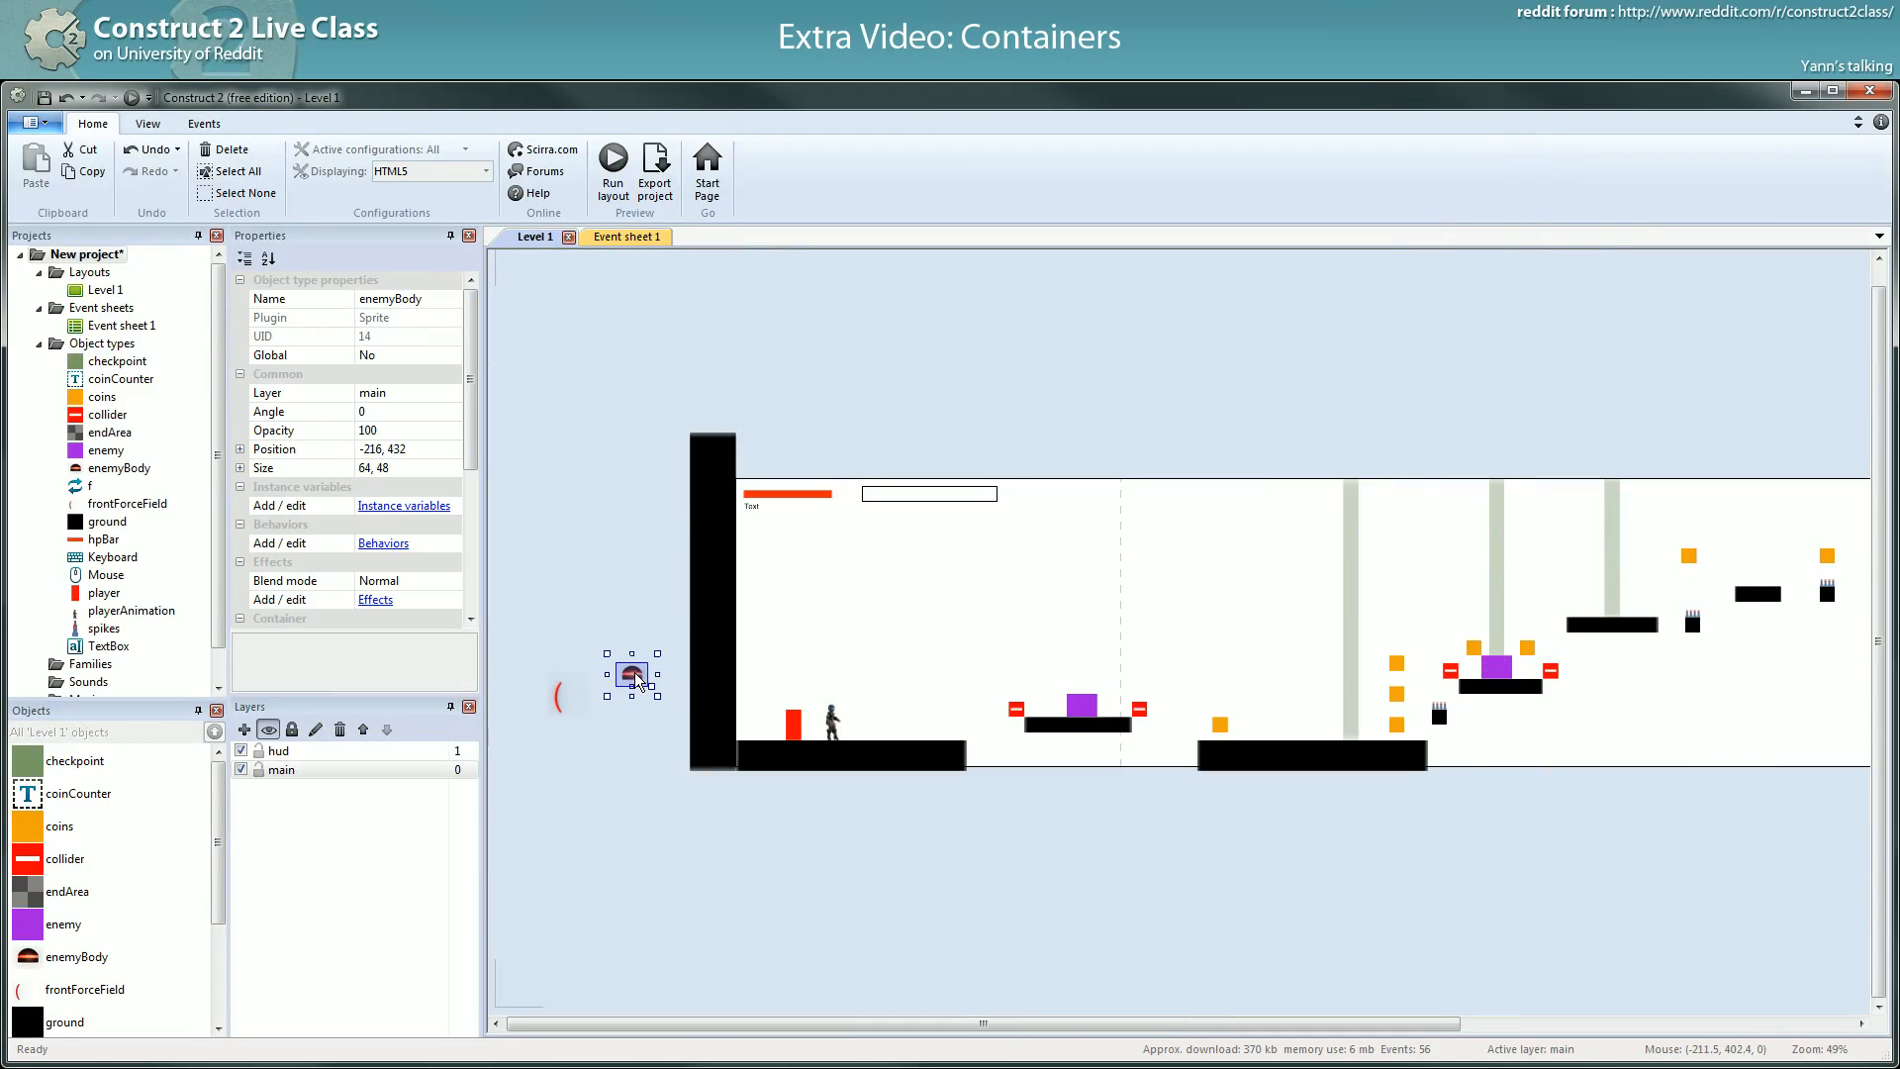
{"action": "left_click", "coordinate": [560, 699]}
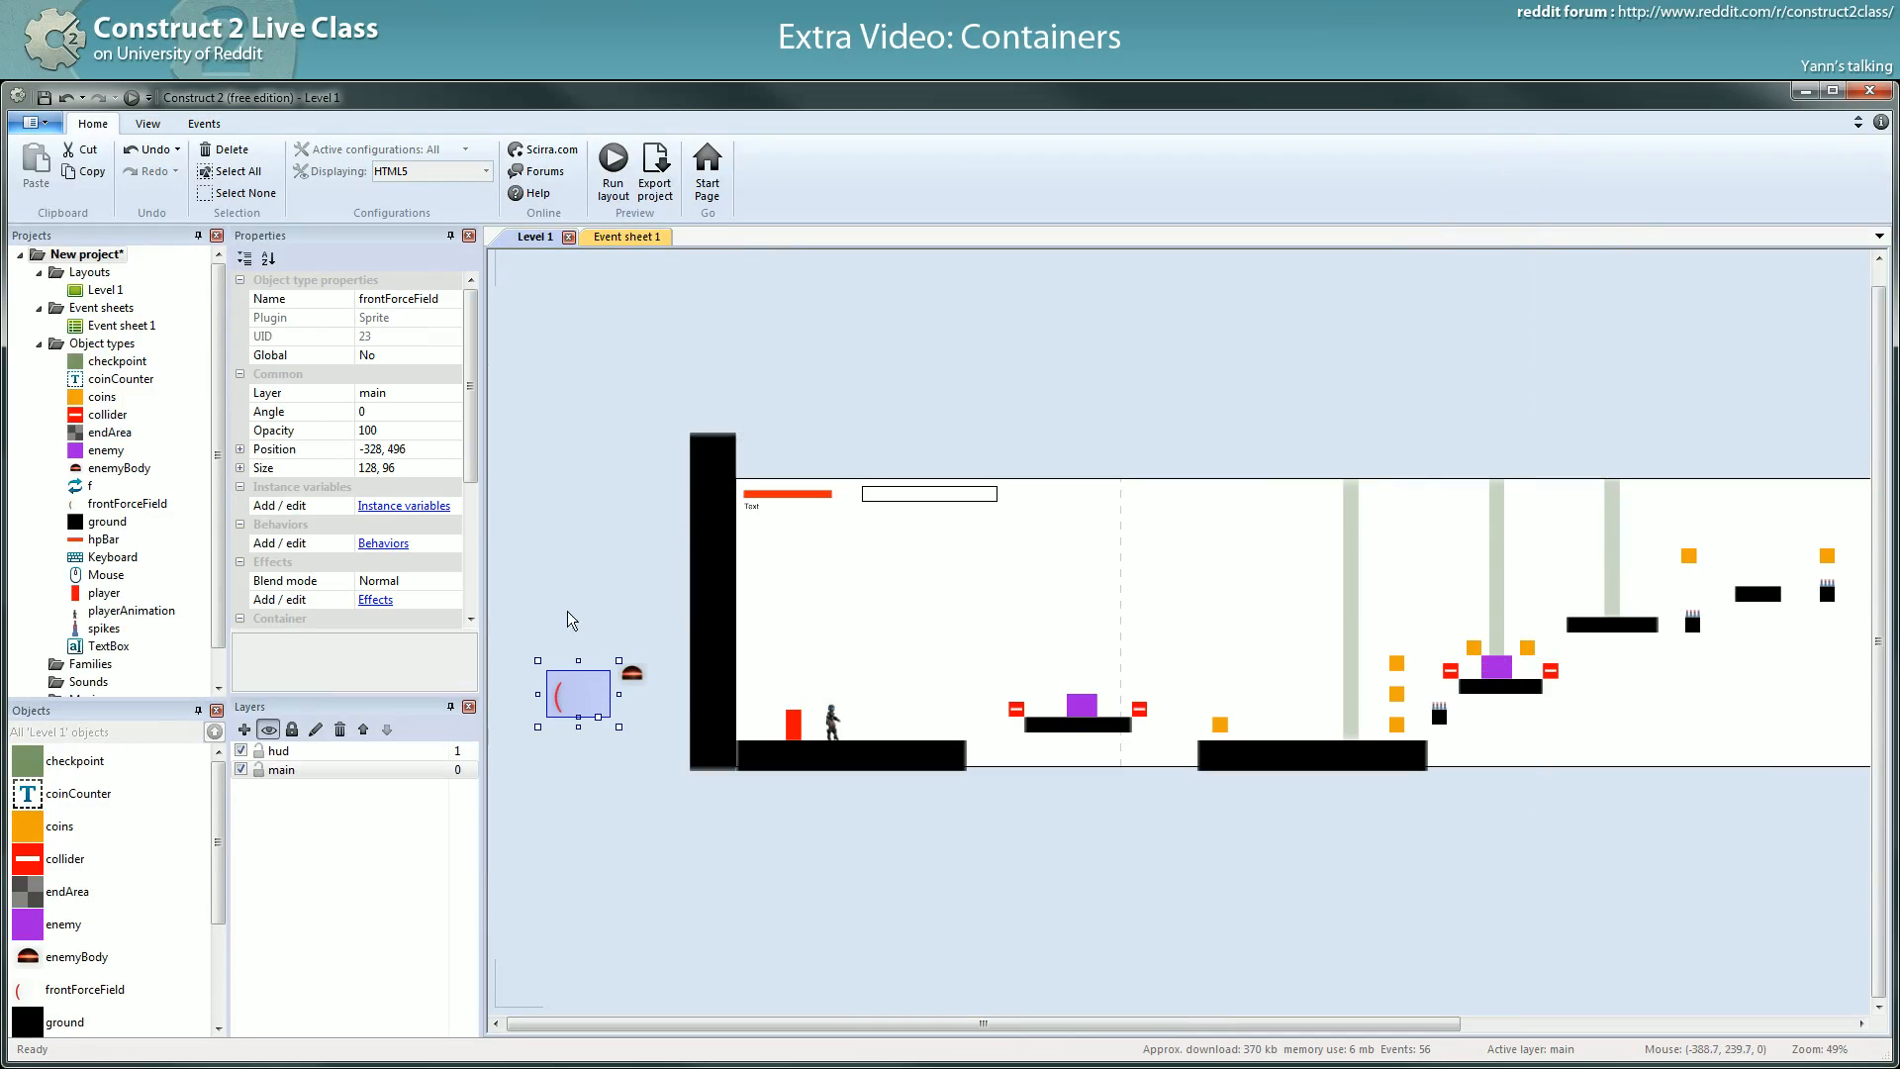
- Copy enemyBody's size and set frontForceField's size to 64, 48
{"action": "left_click", "coordinate": [638, 679]}
{"action": "left_click", "coordinate": [413, 468]}
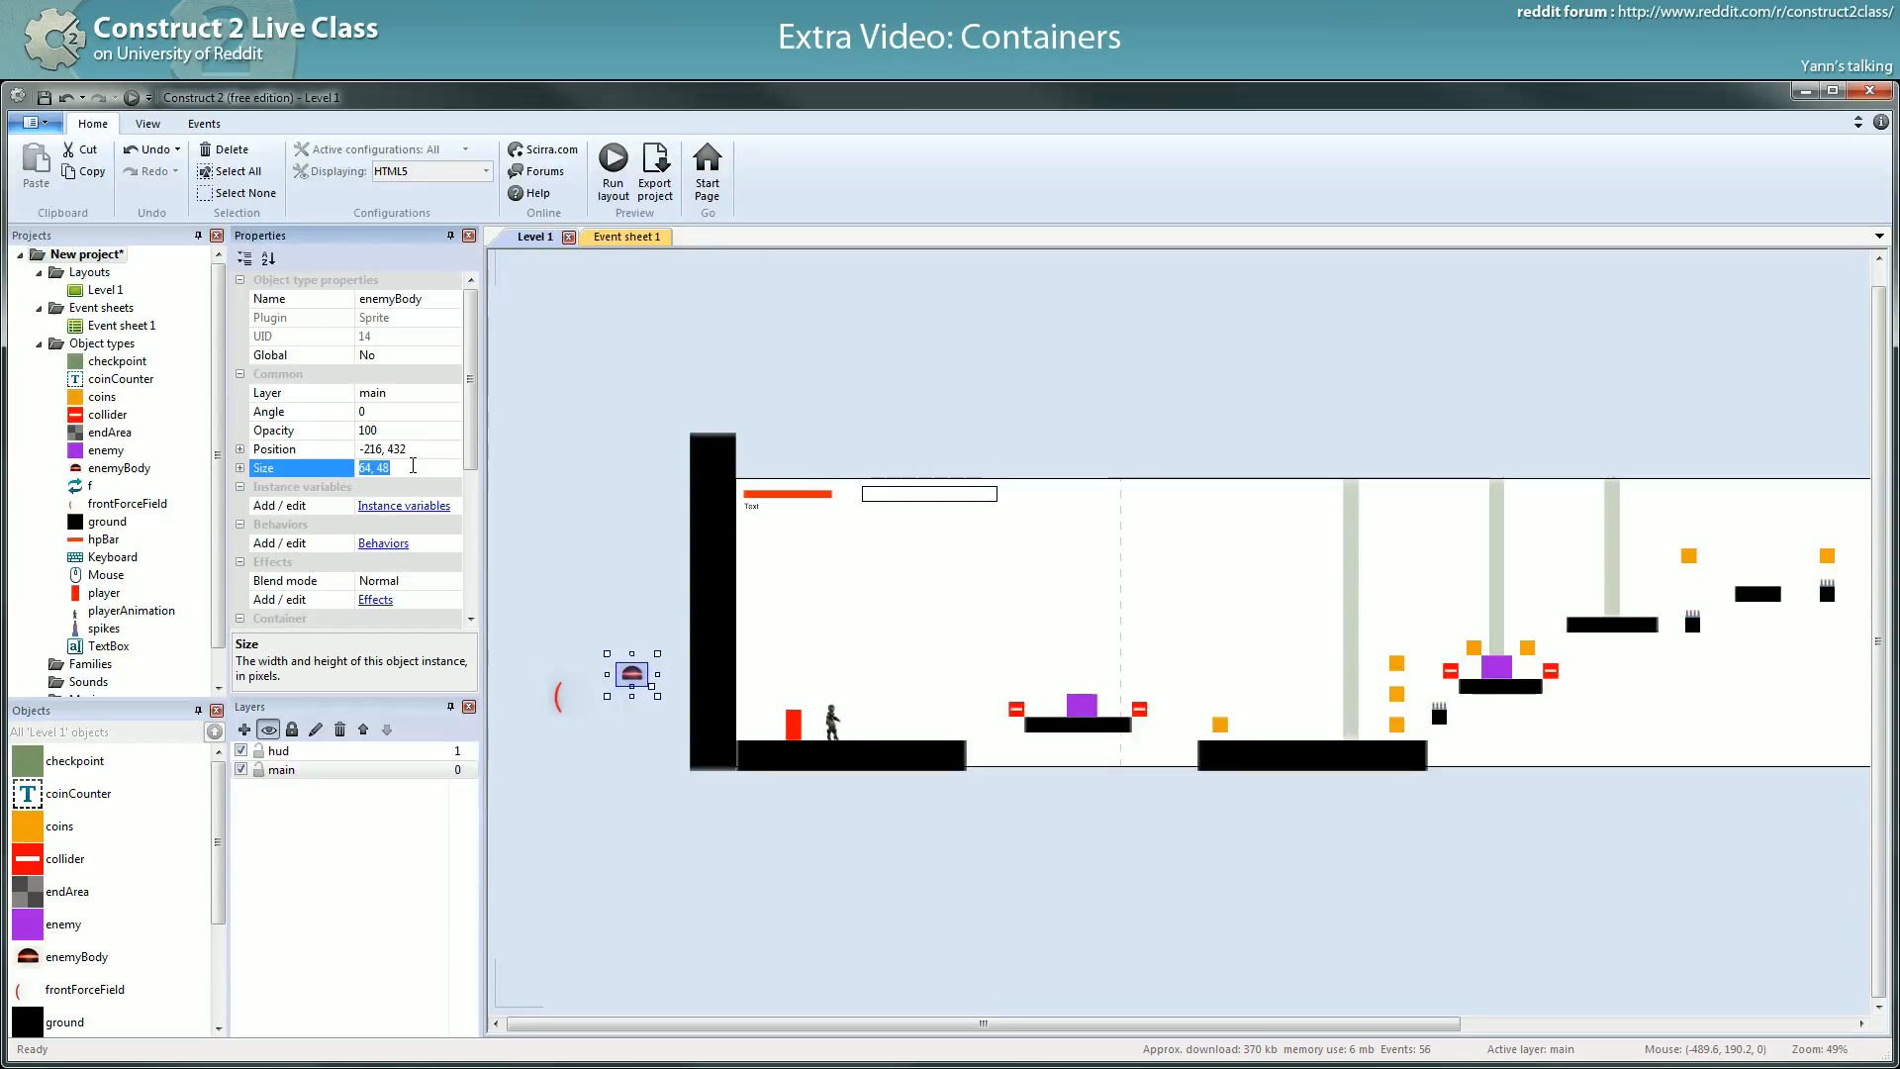
{"action": "left_click", "coordinate": [563, 700]}
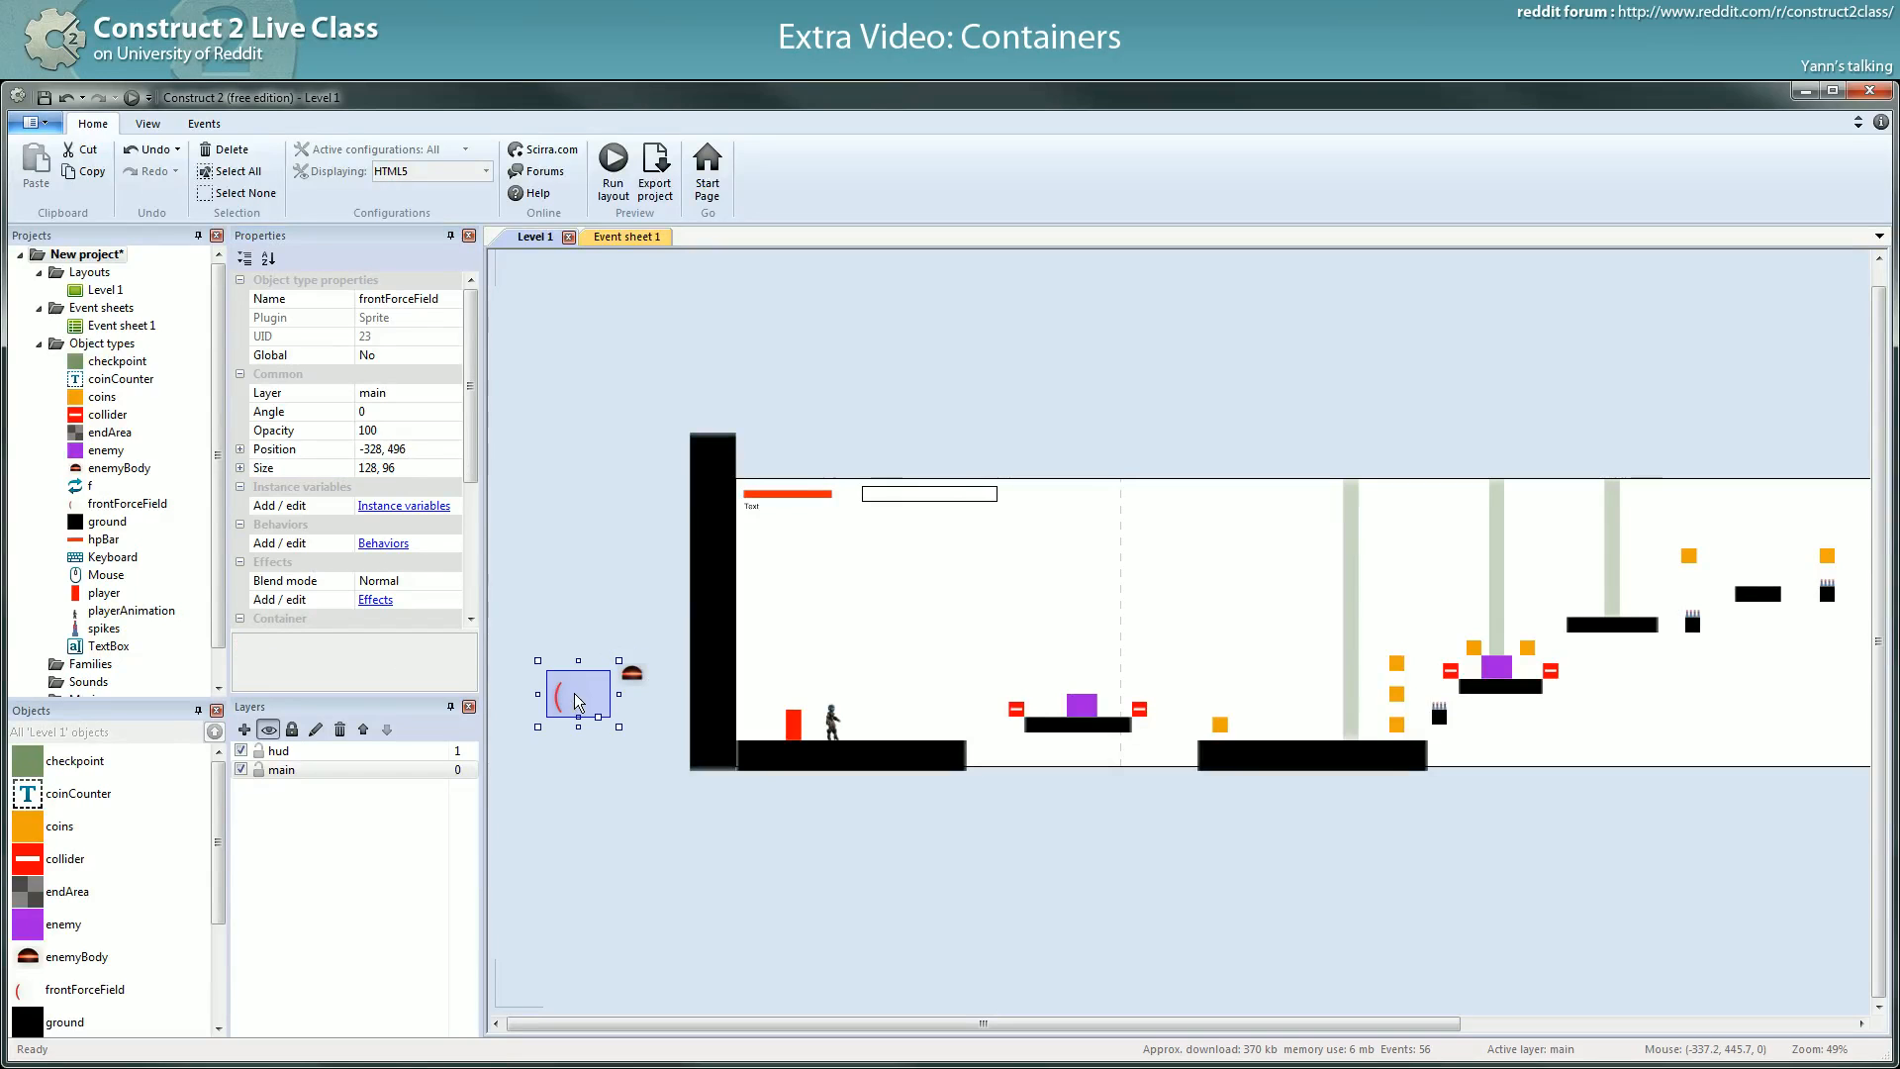
{"action": "left_click", "coordinate": [385, 474]}
{"action": "left_click", "coordinate": [574, 667]}
- Place frontForceField exactly over enemyBody outside the layout, and move both sprites up to position -216, 400
{"action": "left_click", "coordinate": [570, 706]}
{"action": "left_click_drag", "start_coordinate": [570, 706], "coordinate": [623, 679]}
{"action": "scroll", "coordinate": [648, 729], "scroll_direction": "up", "scroll_amount": 1, "text": "ctrl"}
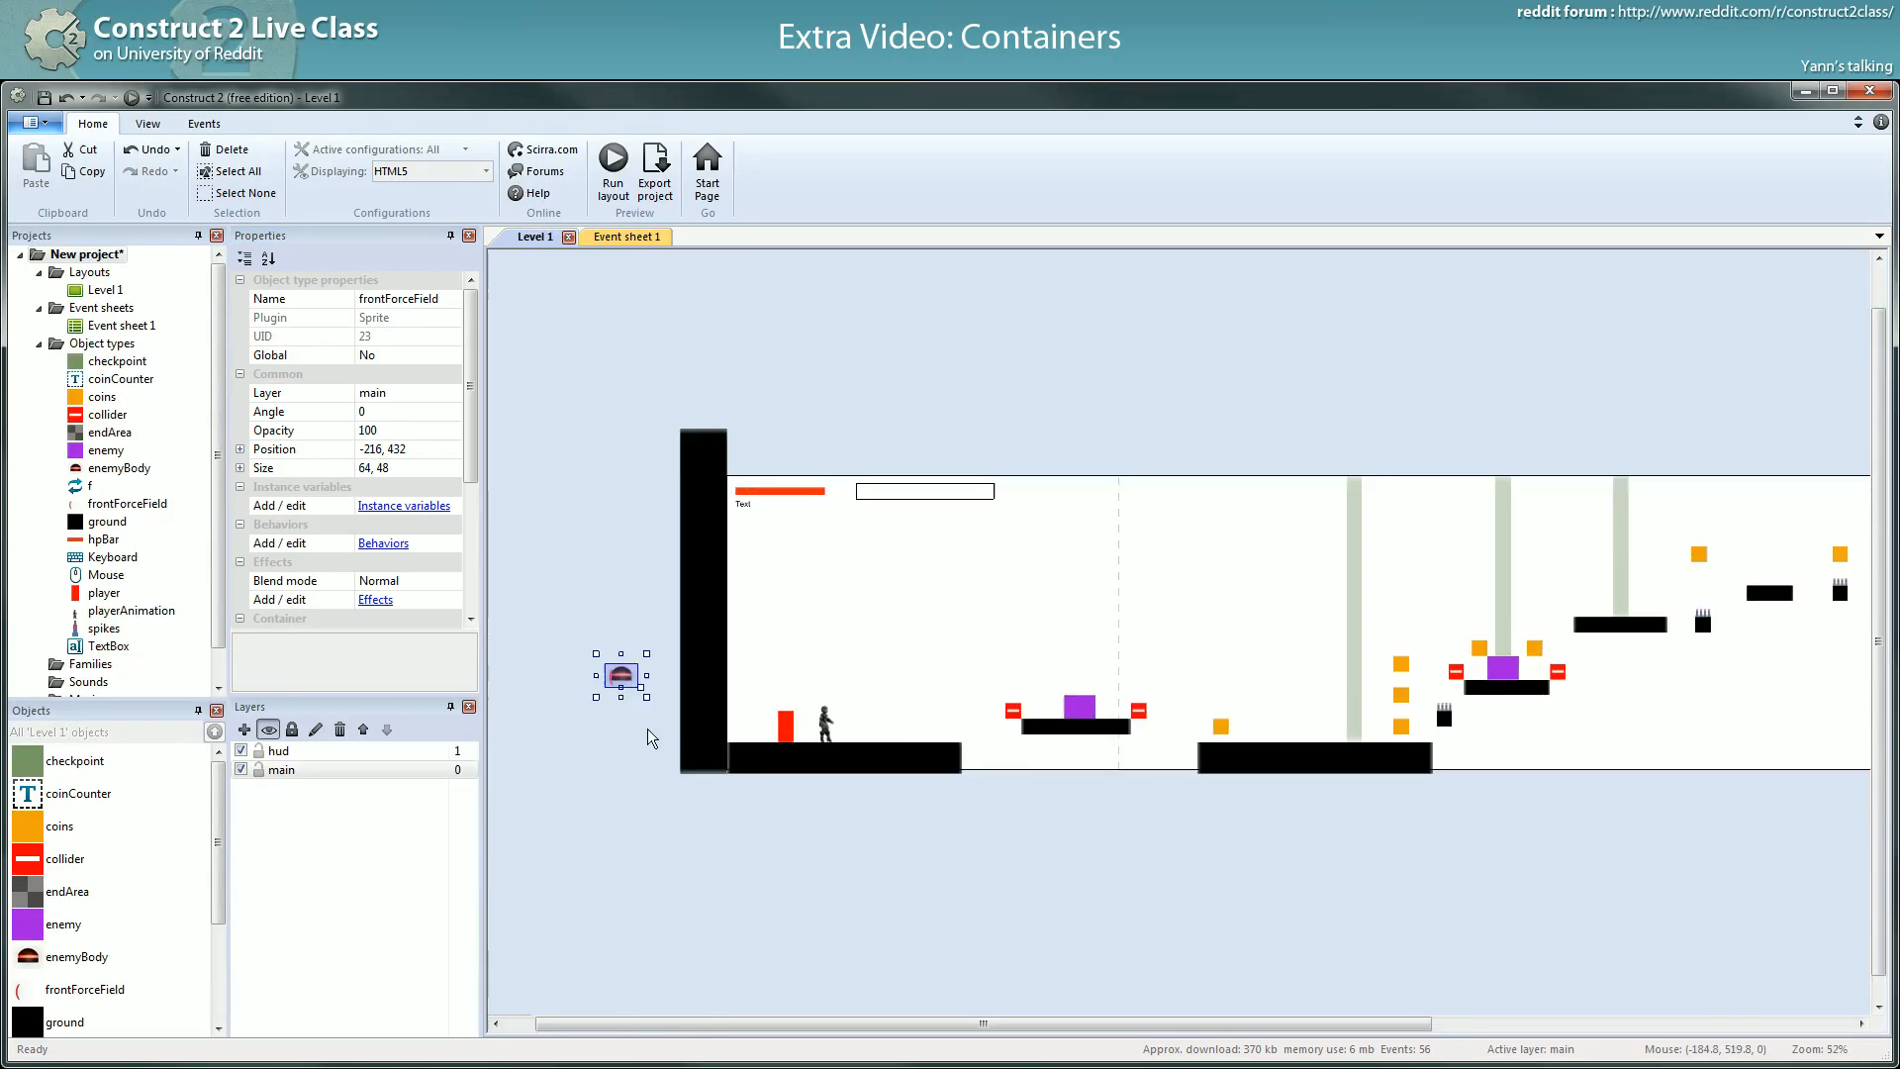
{"action": "scroll", "coordinate": [645, 726], "scroll_direction": "up", "scroll_amount": 1, "text": "ctrl"}
{"action": "scroll", "coordinate": [645, 726], "scroll_direction": "down", "scroll_amount": 2, "text": "ctrl"}
{"action": "left_click", "coordinate": [576, 606]}
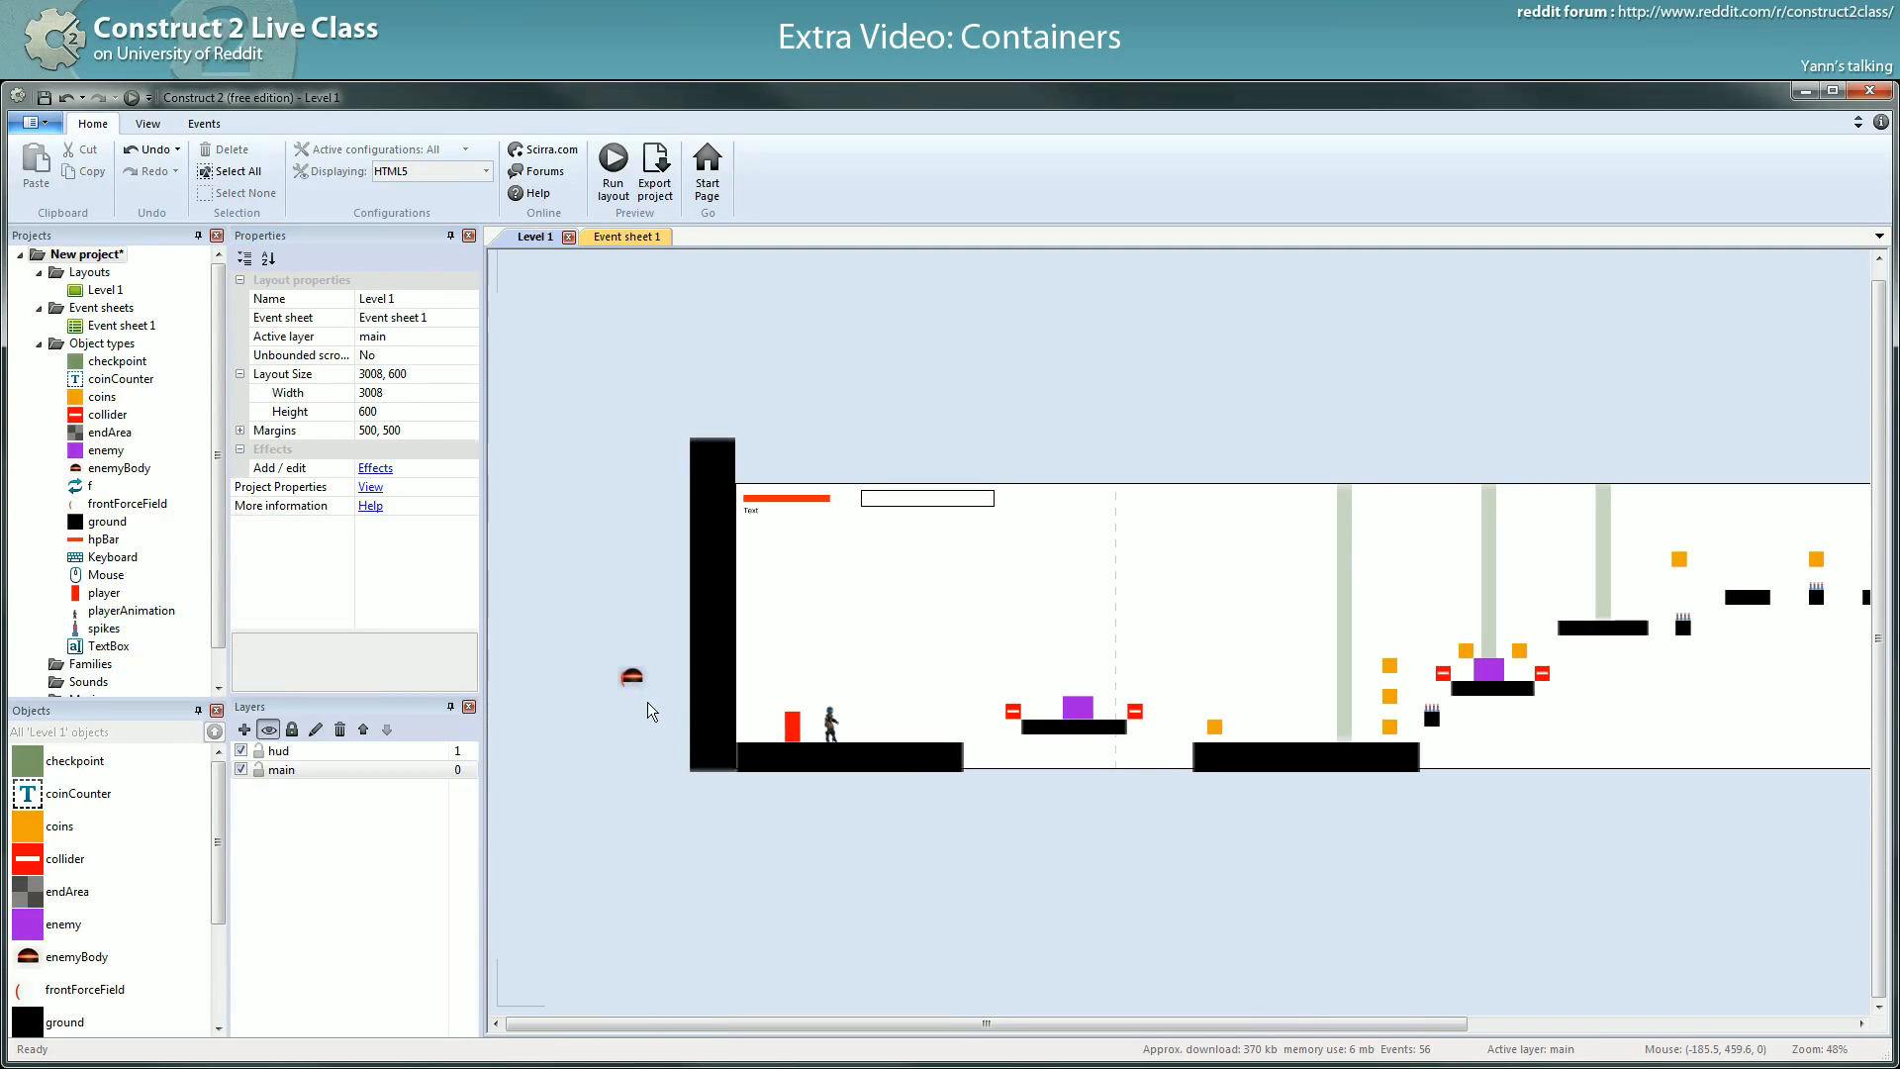
{"action": "left_click_drag", "start_coordinate": [655, 699], "coordinate": [653, 697]}
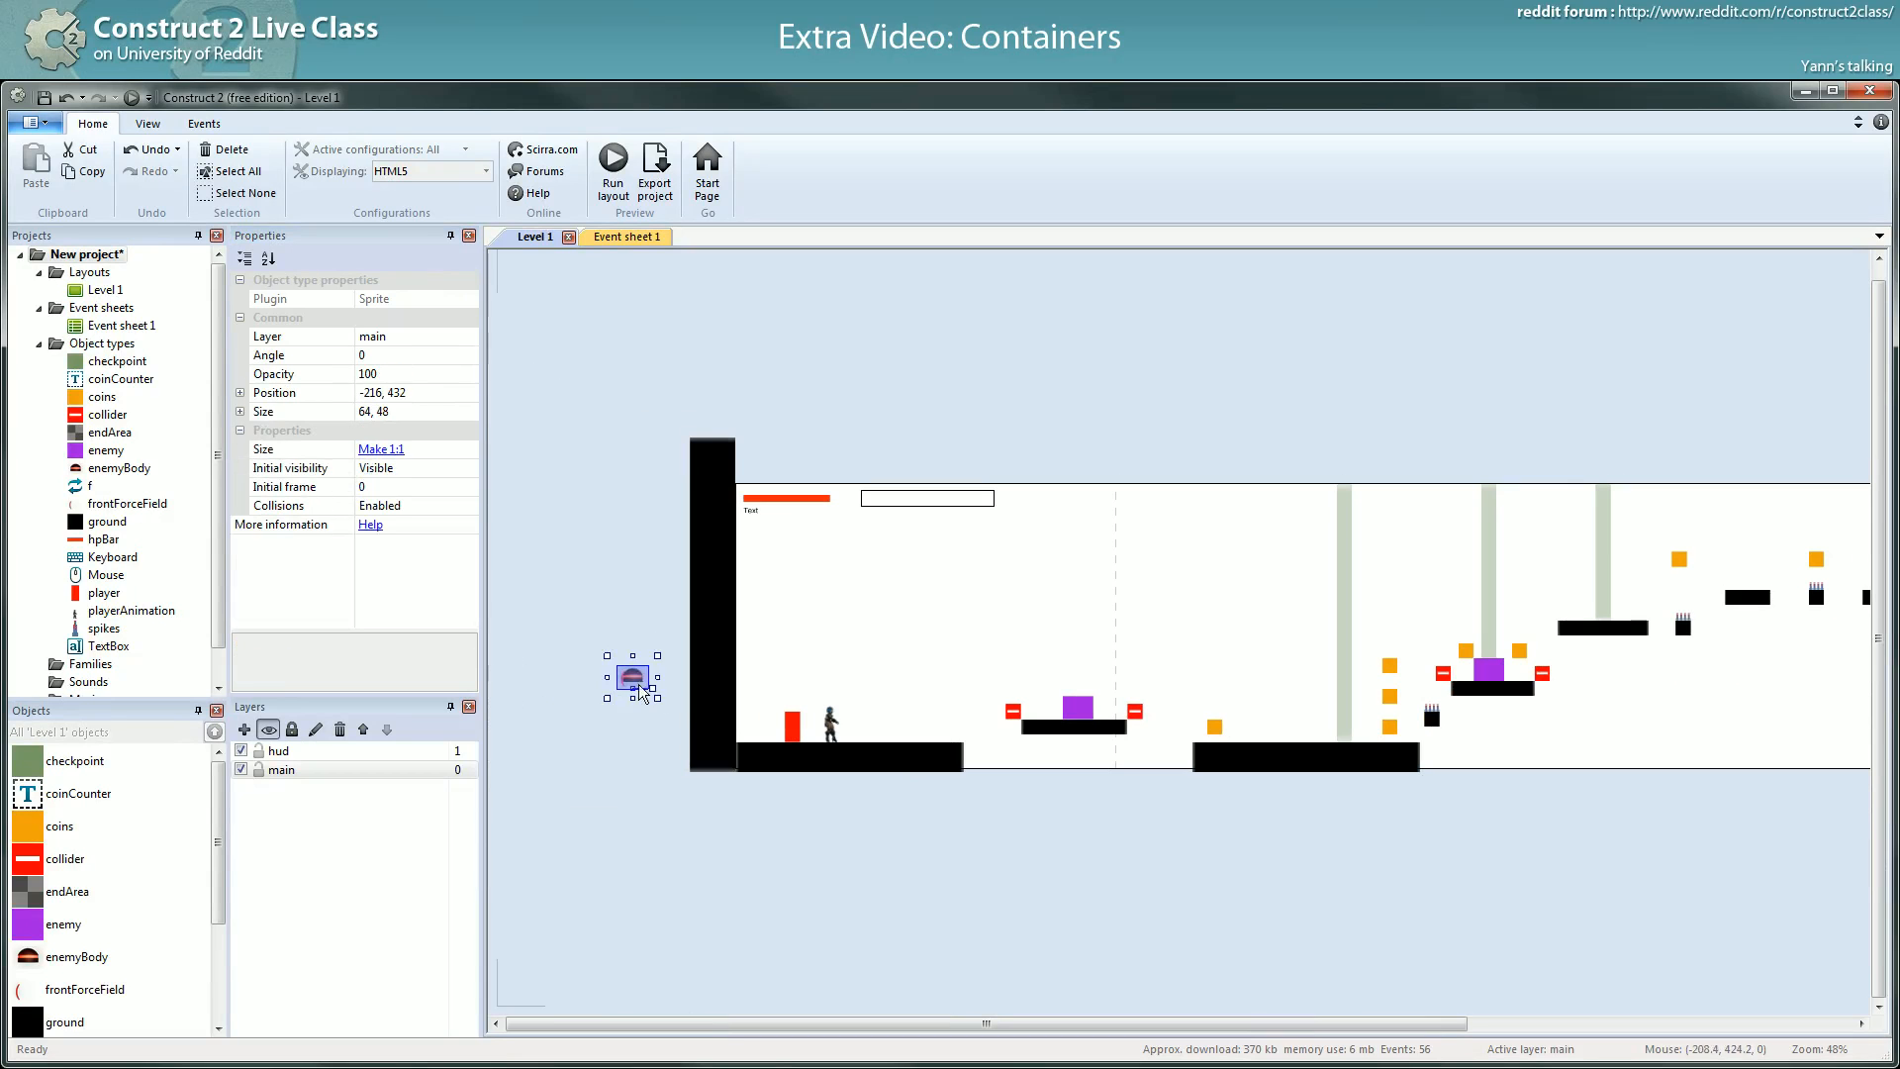
{"action": "scroll", "coordinate": [629, 755], "scroll_direction": "up", "scroll_amount": 6, "text": "ctrl"}
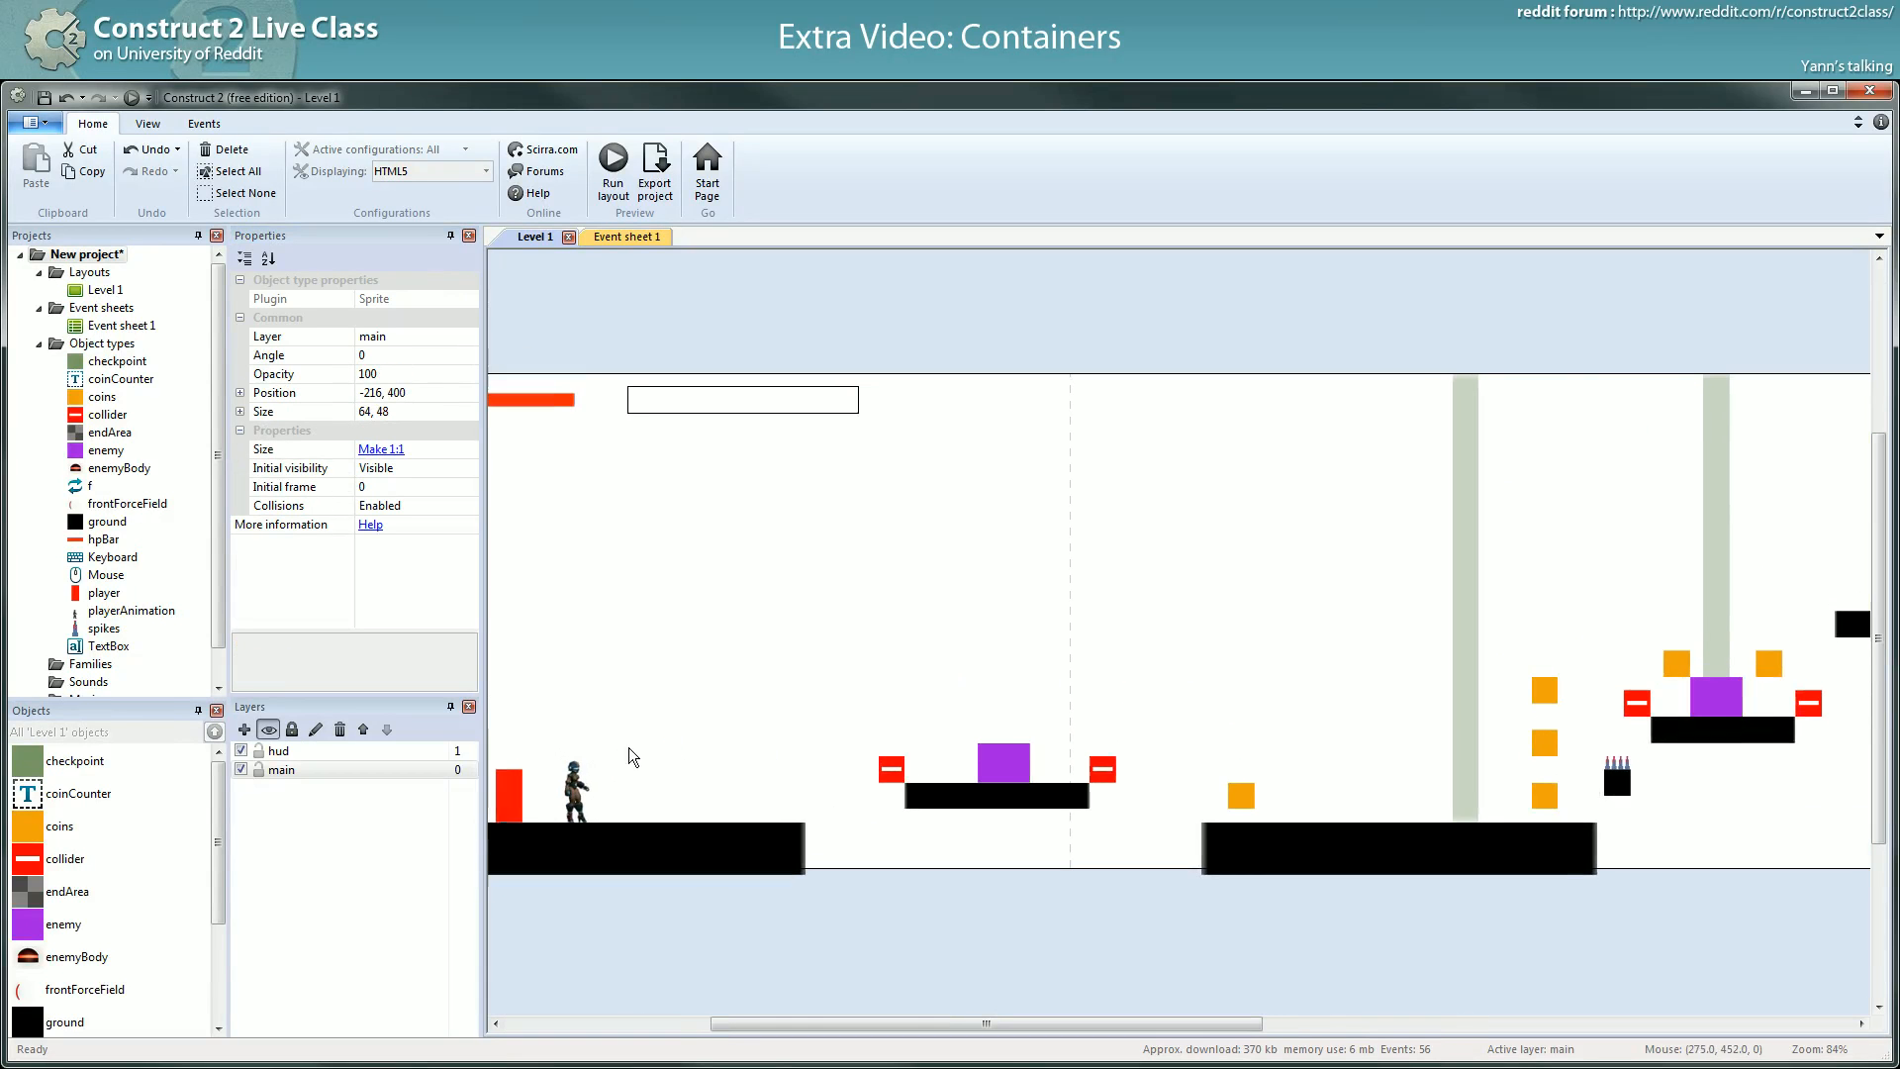
- Move frontForceField off enemyBody to position -272, 400, beside it
{"action": "middle_click_drag", "start_coordinate": [912, 728], "coordinate": [1411, 721]}
{"action": "left_click", "coordinate": [788, 744]}
{"action": "left_click", "coordinate": [723, 695]}
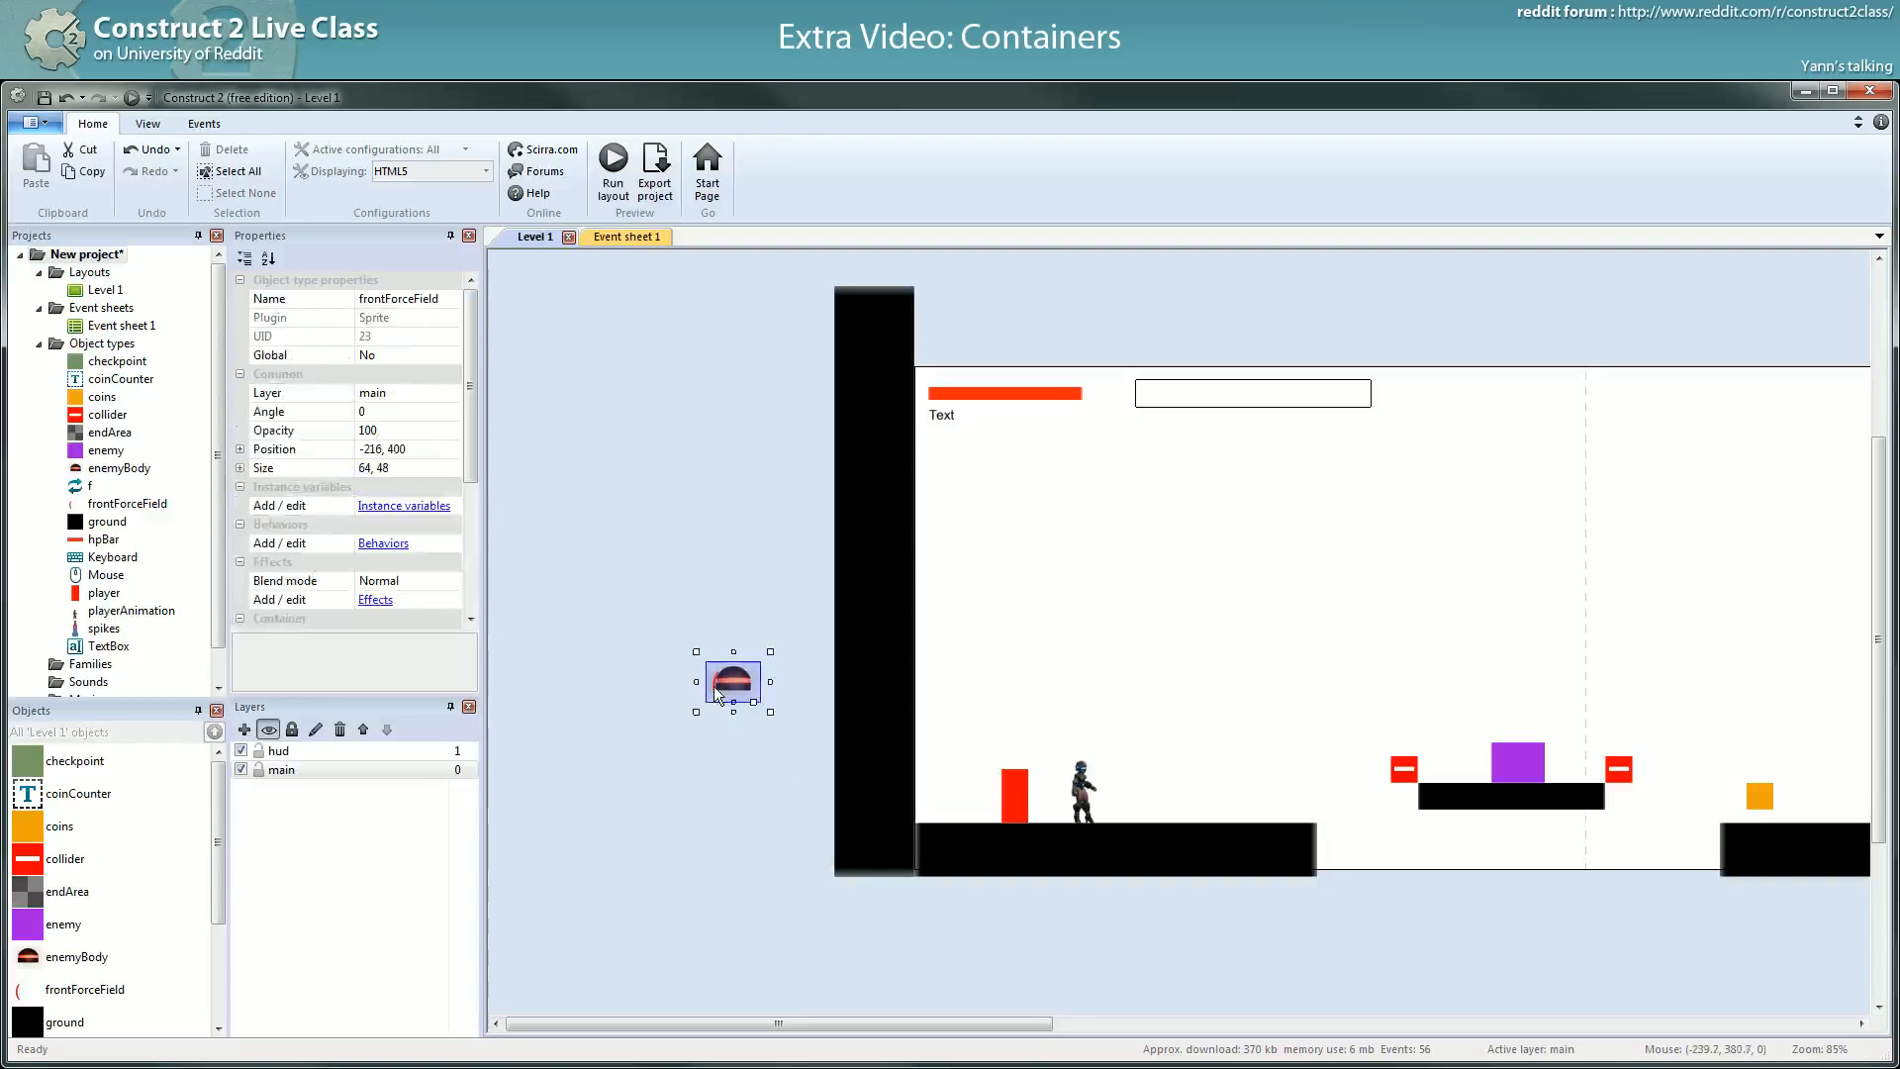
{"action": "left_click_drag", "start_coordinate": [723, 696], "coordinate": [677, 696]}
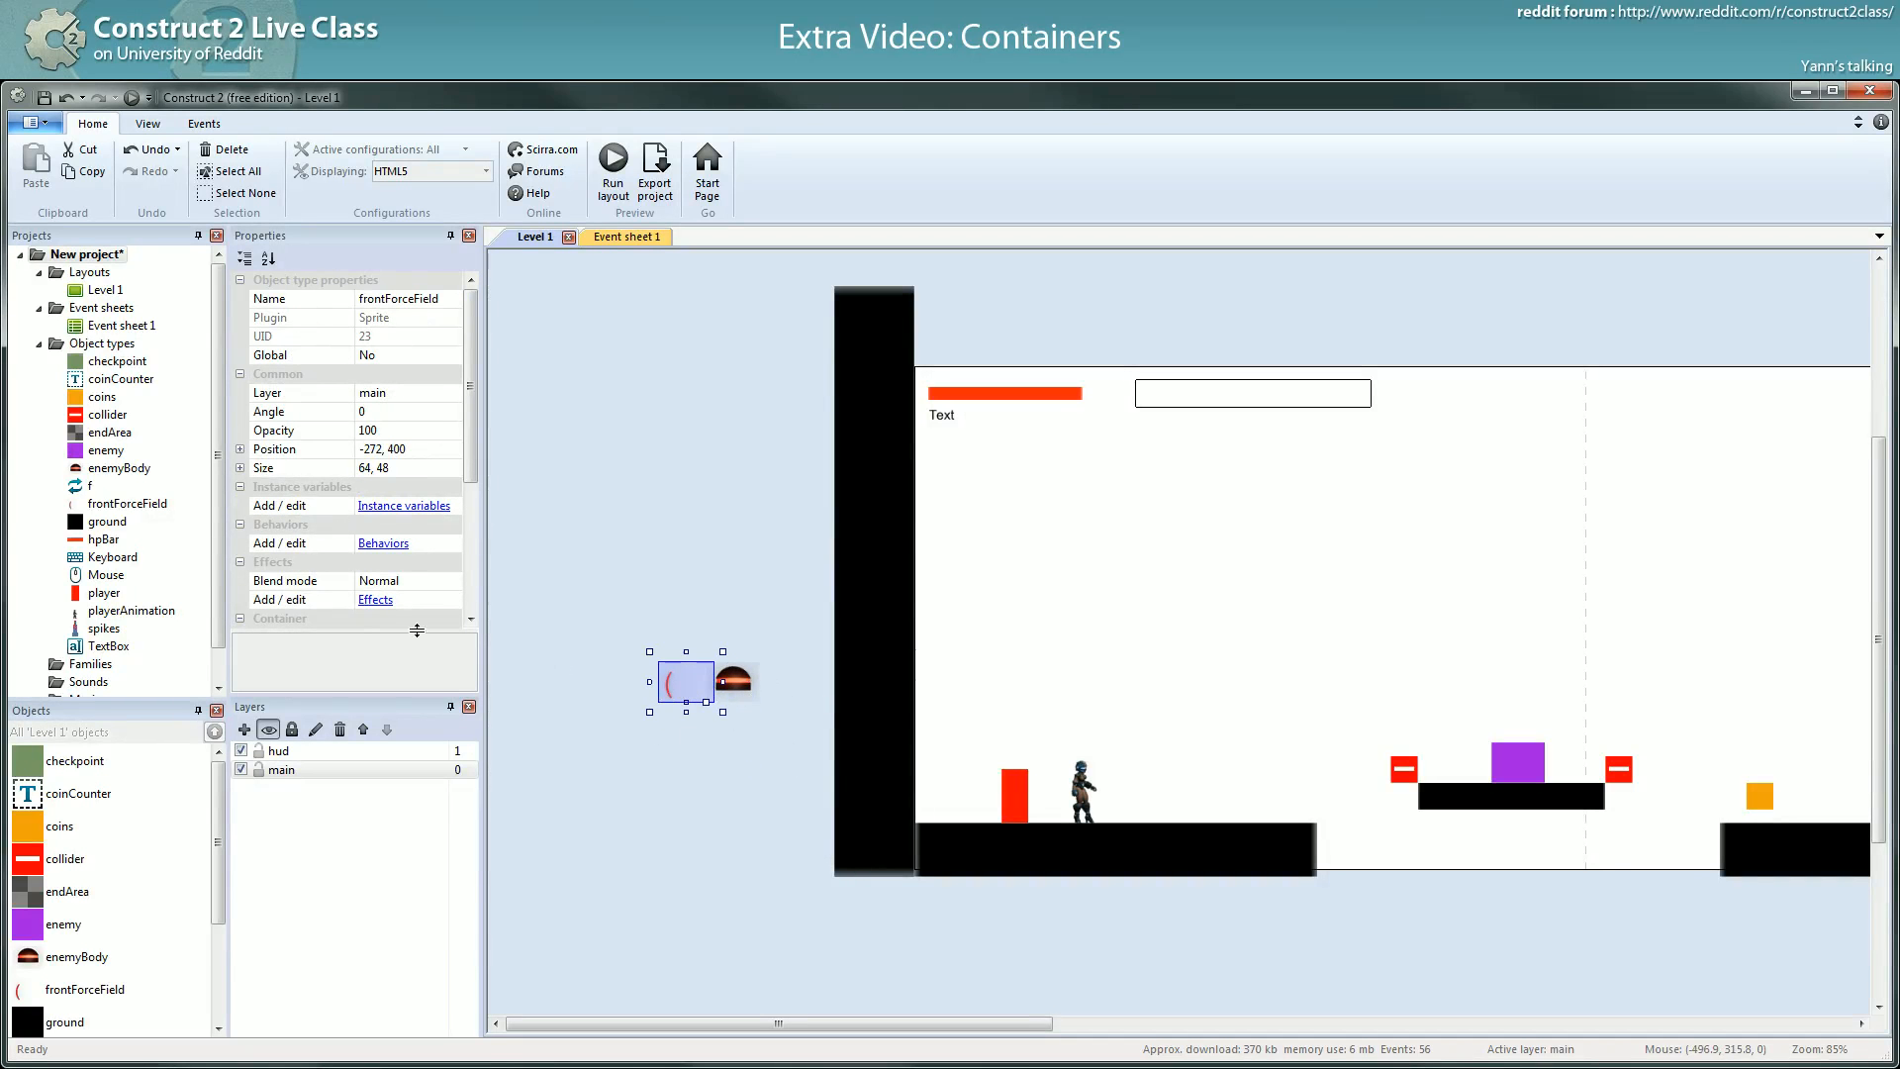
- Add frontForceField to the container of enemyBody
{"action": "left_click", "coordinate": [747, 683]}
{"action": "scroll", "coordinate": [475, 493], "scroll_direction": "down", "scroll_amount": 4}
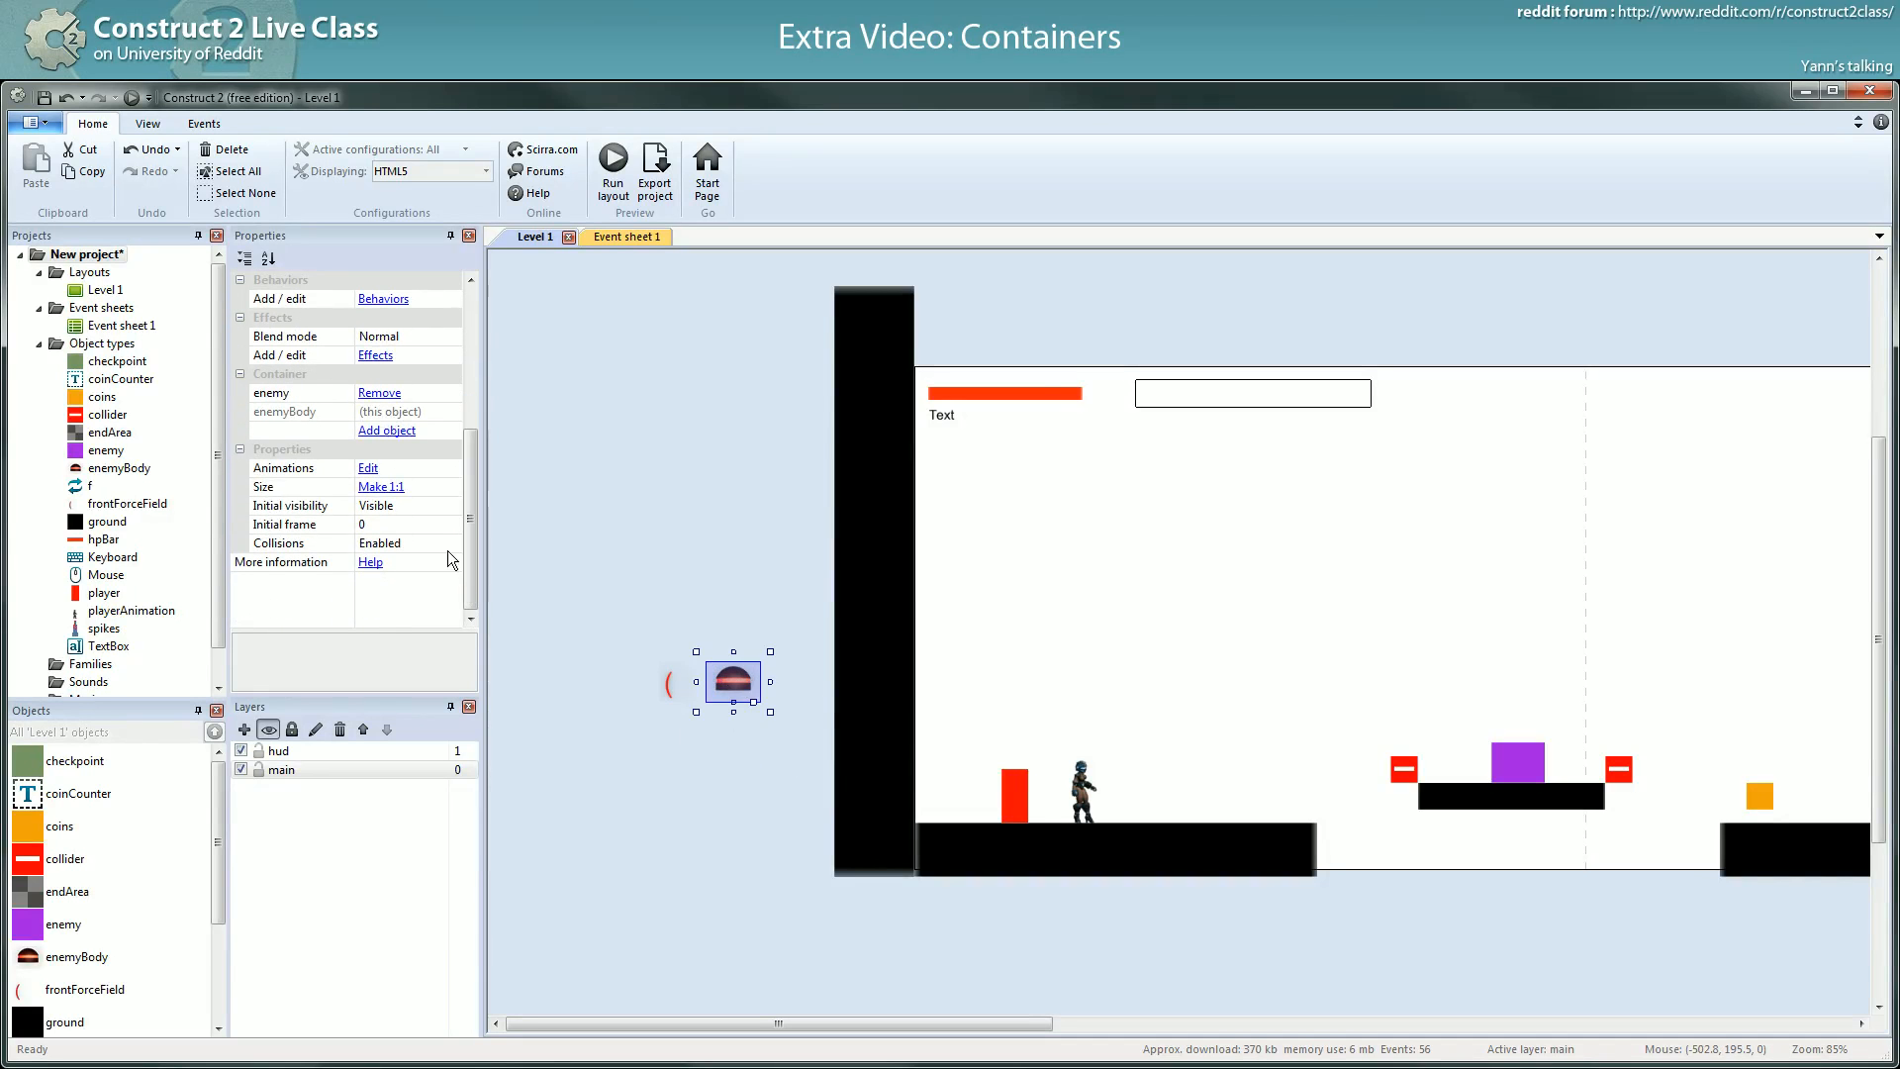
{"action": "left_click", "coordinate": [389, 432]}
{"action": "left_click", "coordinate": [540, 560]}
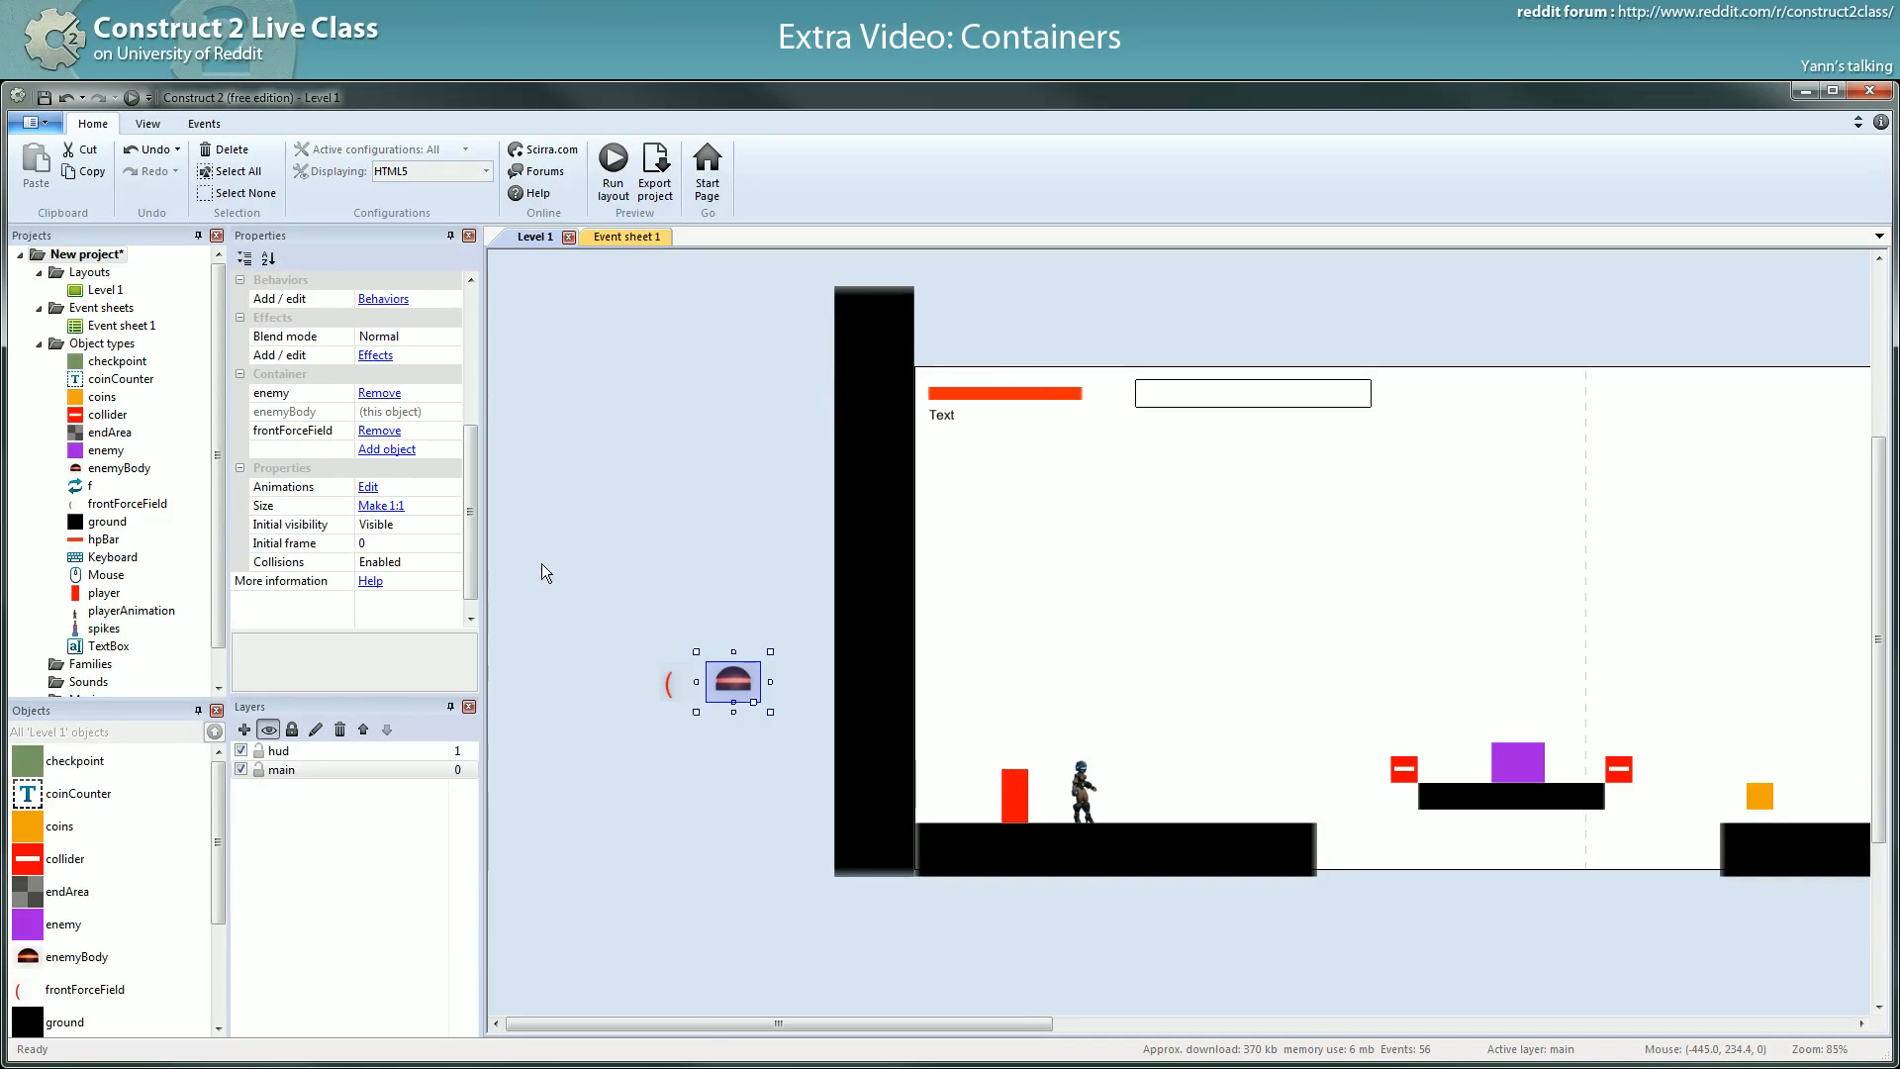
- Clone frontForceField as a new object type and place the clone below the original outside the layout
{"action": "left_click", "coordinate": [627, 784]}
{"action": "left_click", "coordinate": [669, 683]}
{"action": "right_click", "coordinate": [669, 683]}
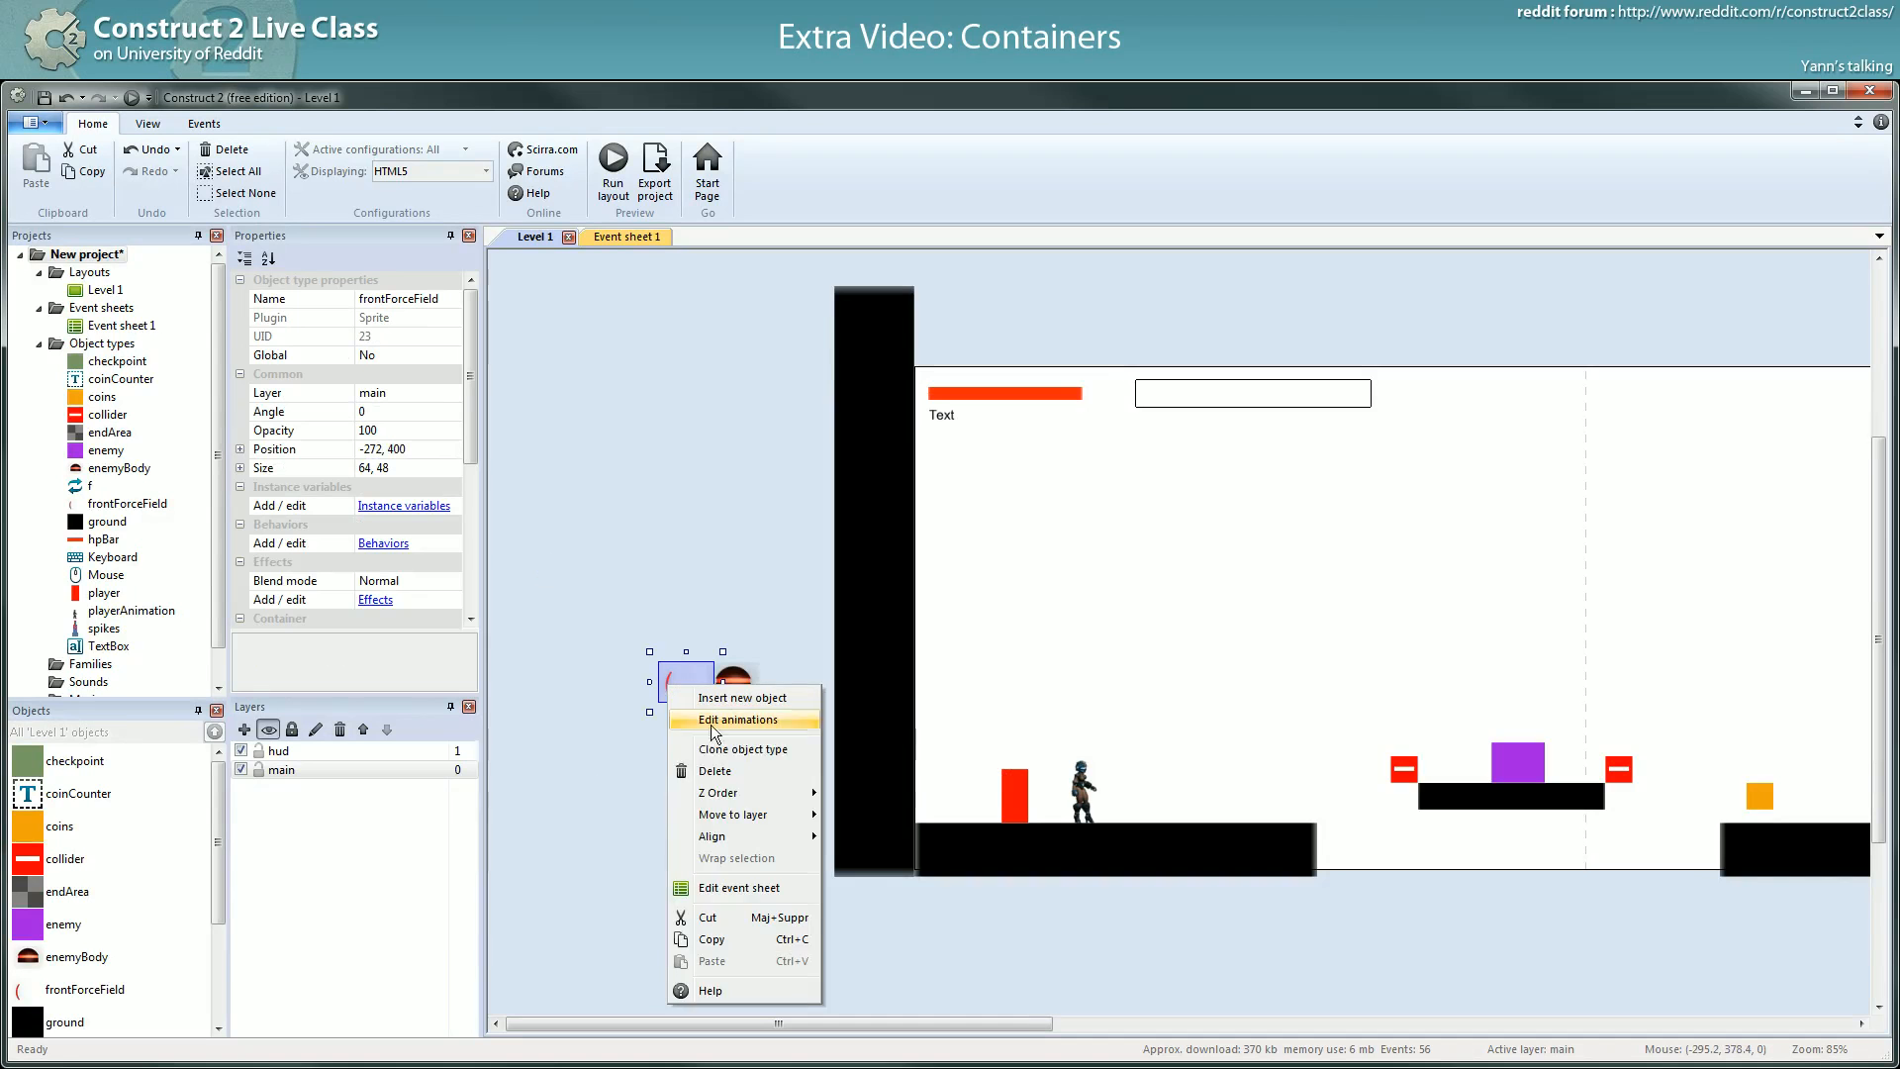
{"action": "left_click", "coordinate": [728, 754]}
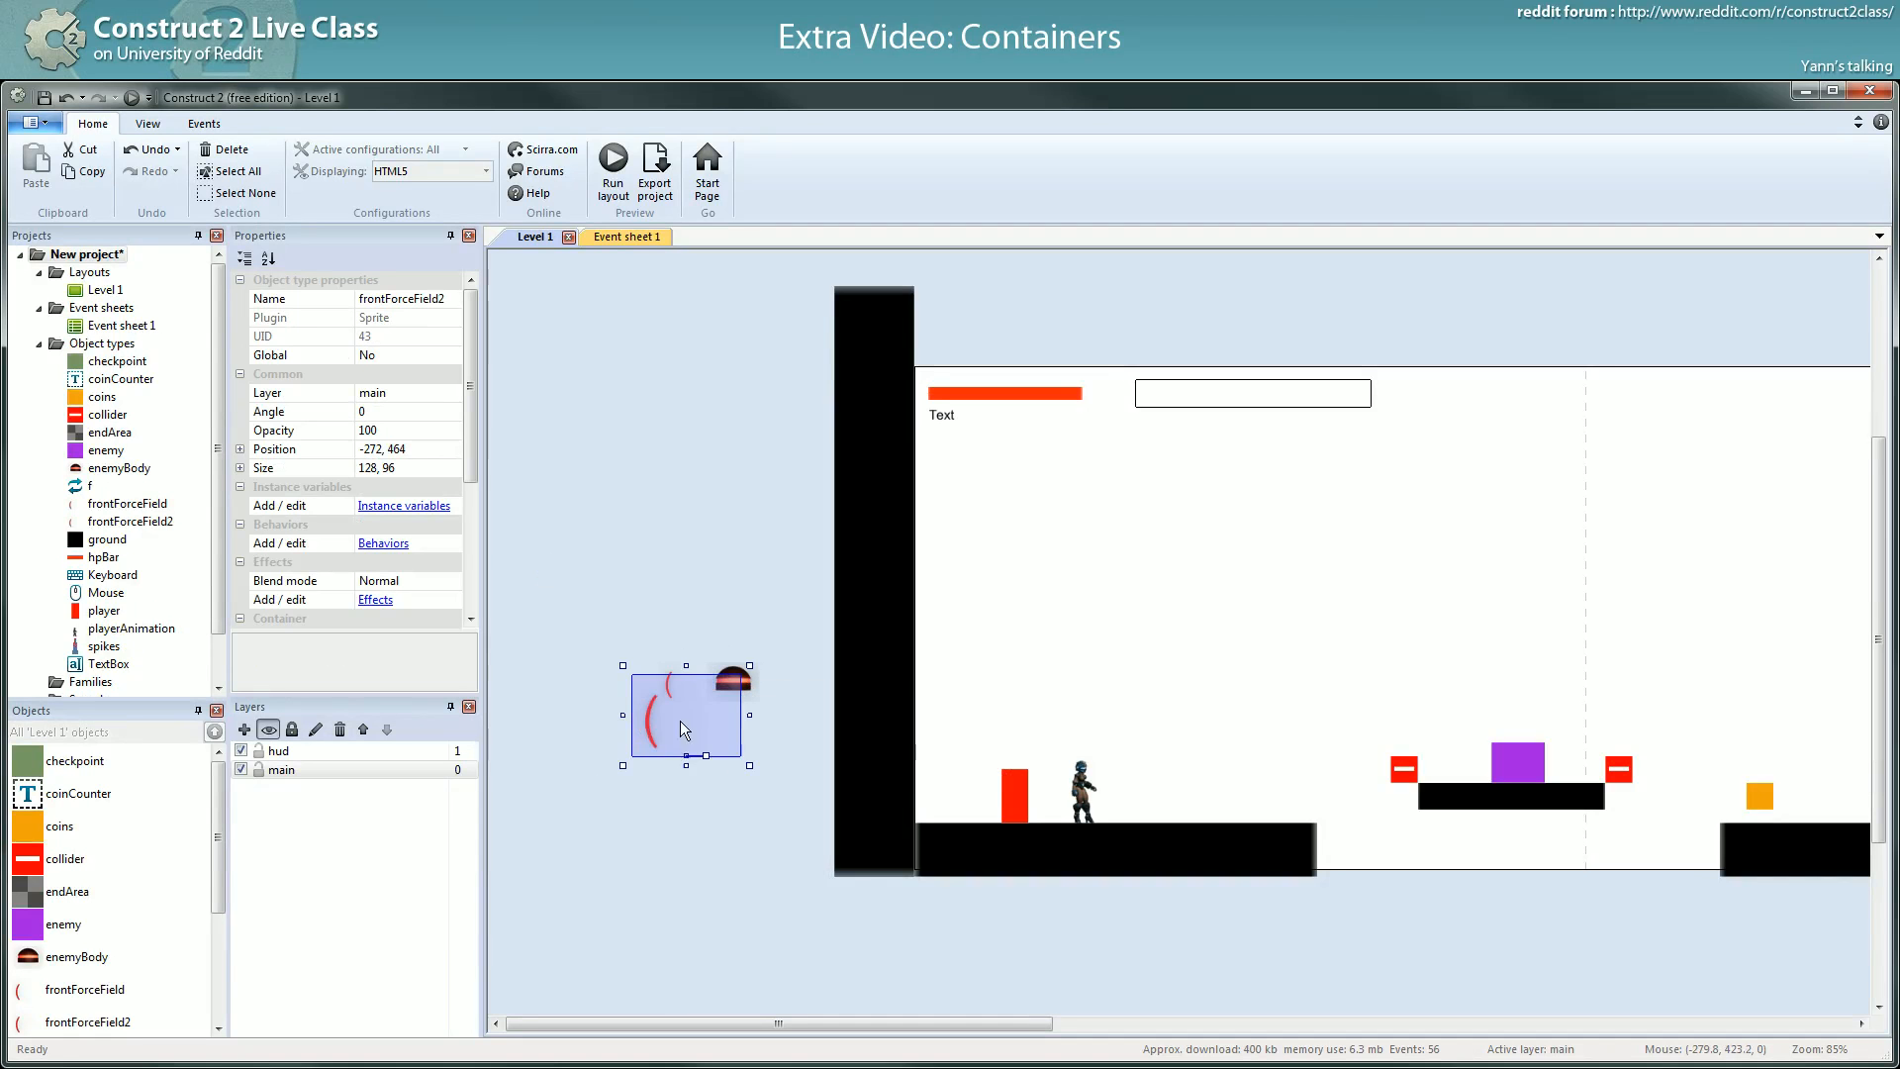
{"action": "left_click_drag", "start_coordinate": [680, 721], "coordinate": [699, 789]}
{"action": "left_click", "coordinate": [734, 680]}
{"action": "left_click_drag", "start_coordinate": [468, 447], "coordinate": [471, 576]}
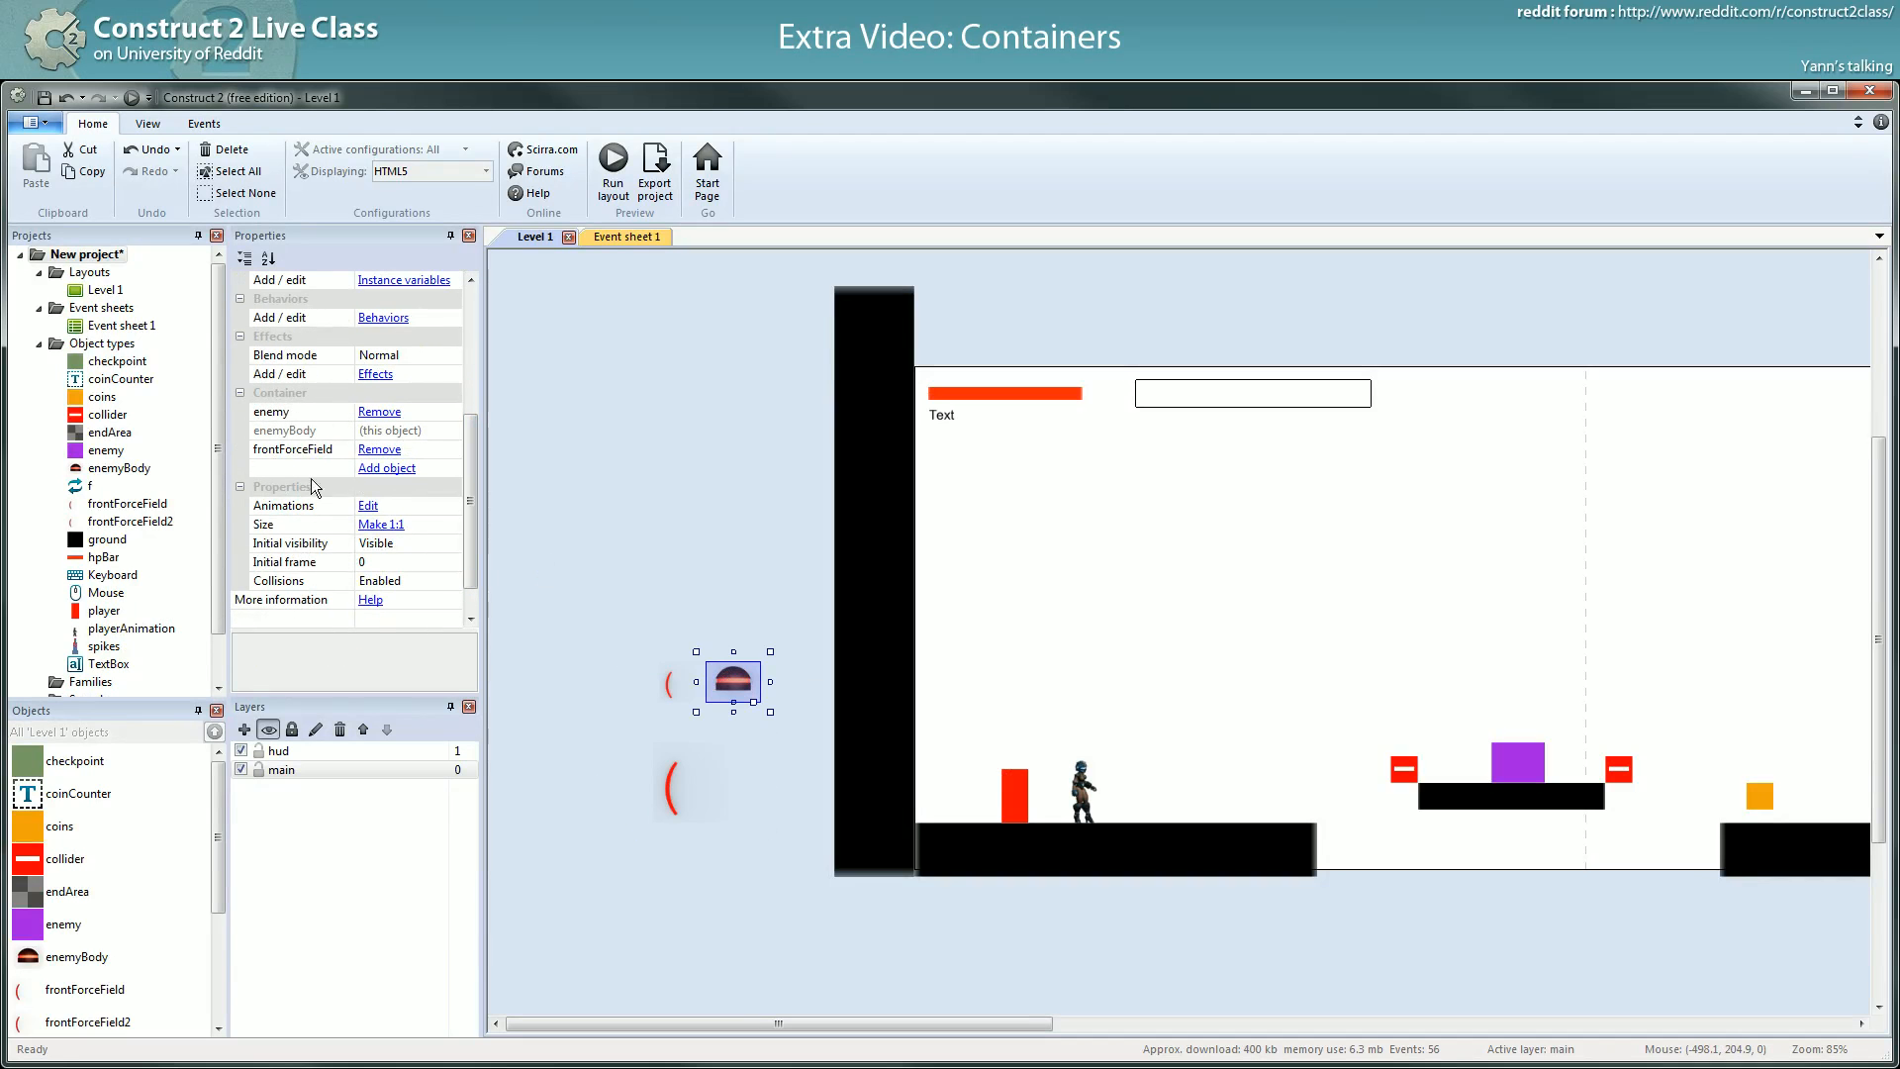
- Delete the old frames from frontForceField2's Default animation, keeping only the last one
{"action": "double_click", "coordinate": [672, 778]}
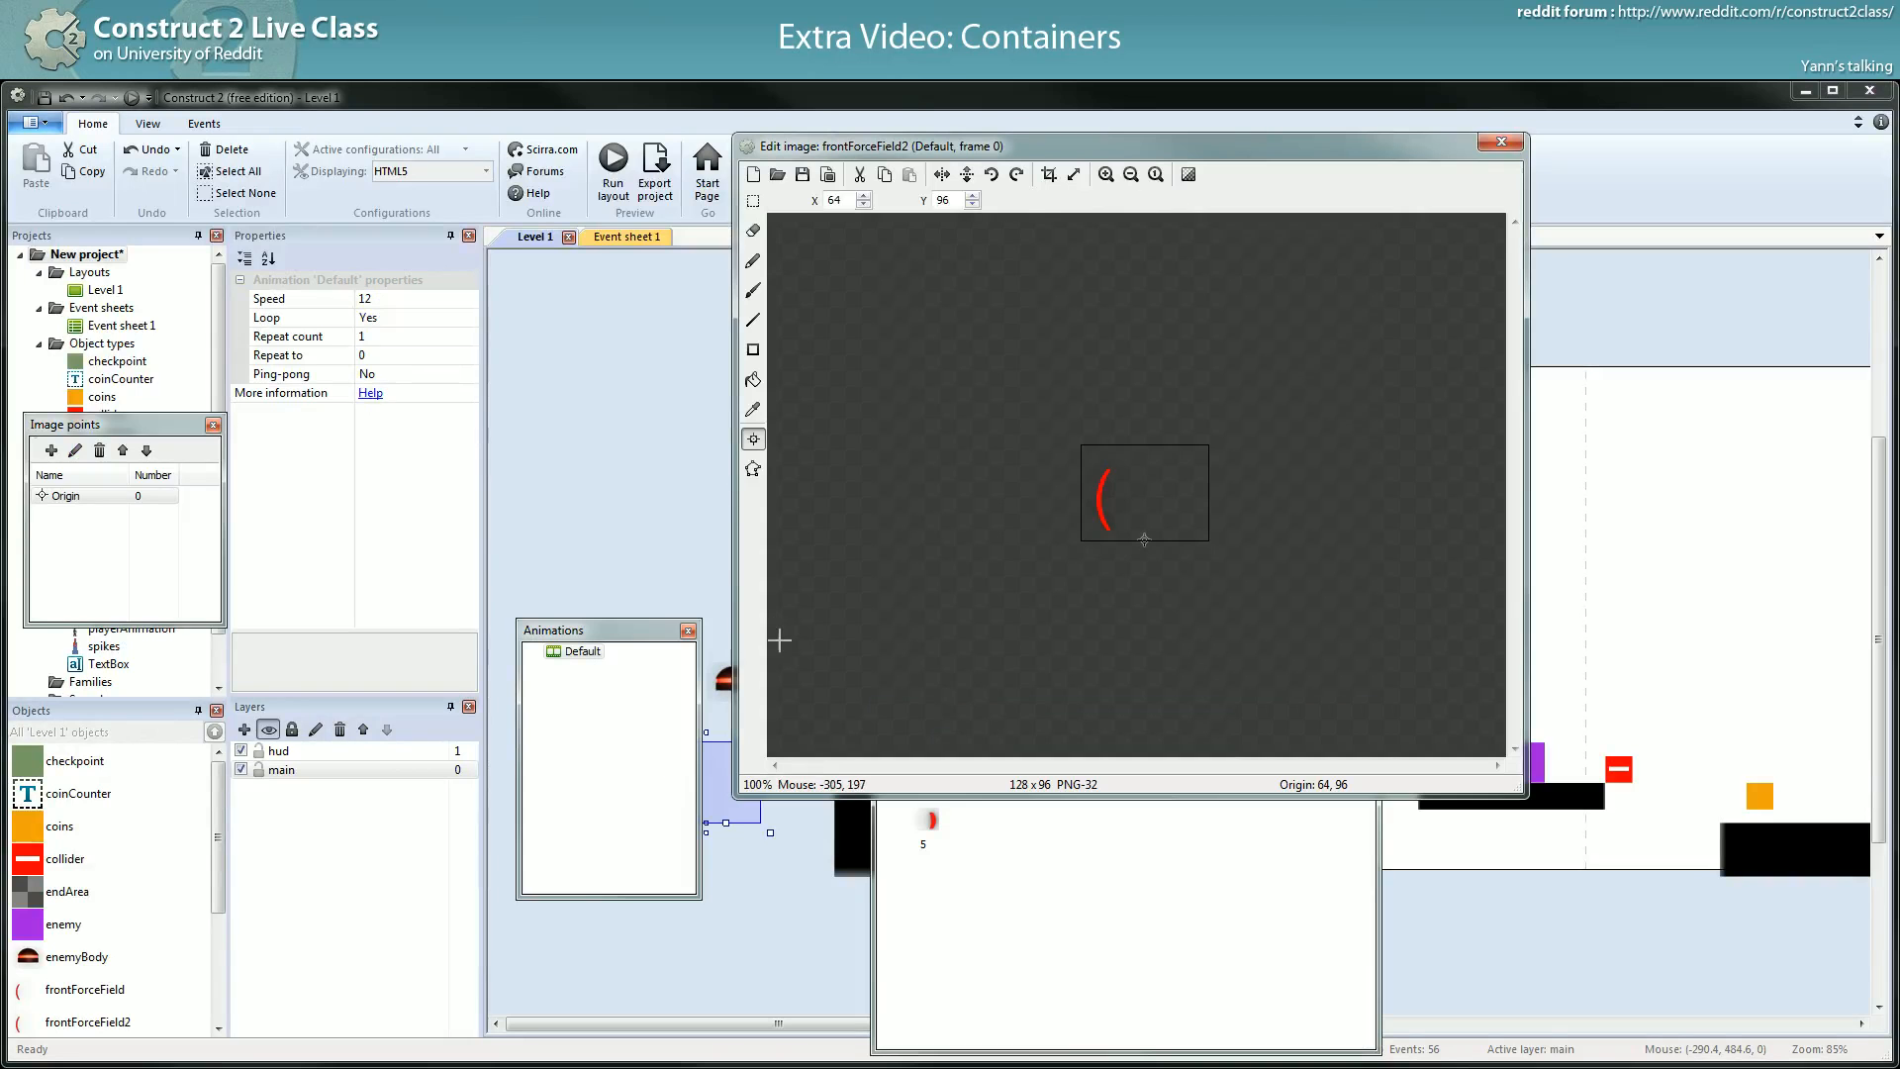
{"action": "left_click", "coordinate": [1008, 853]}
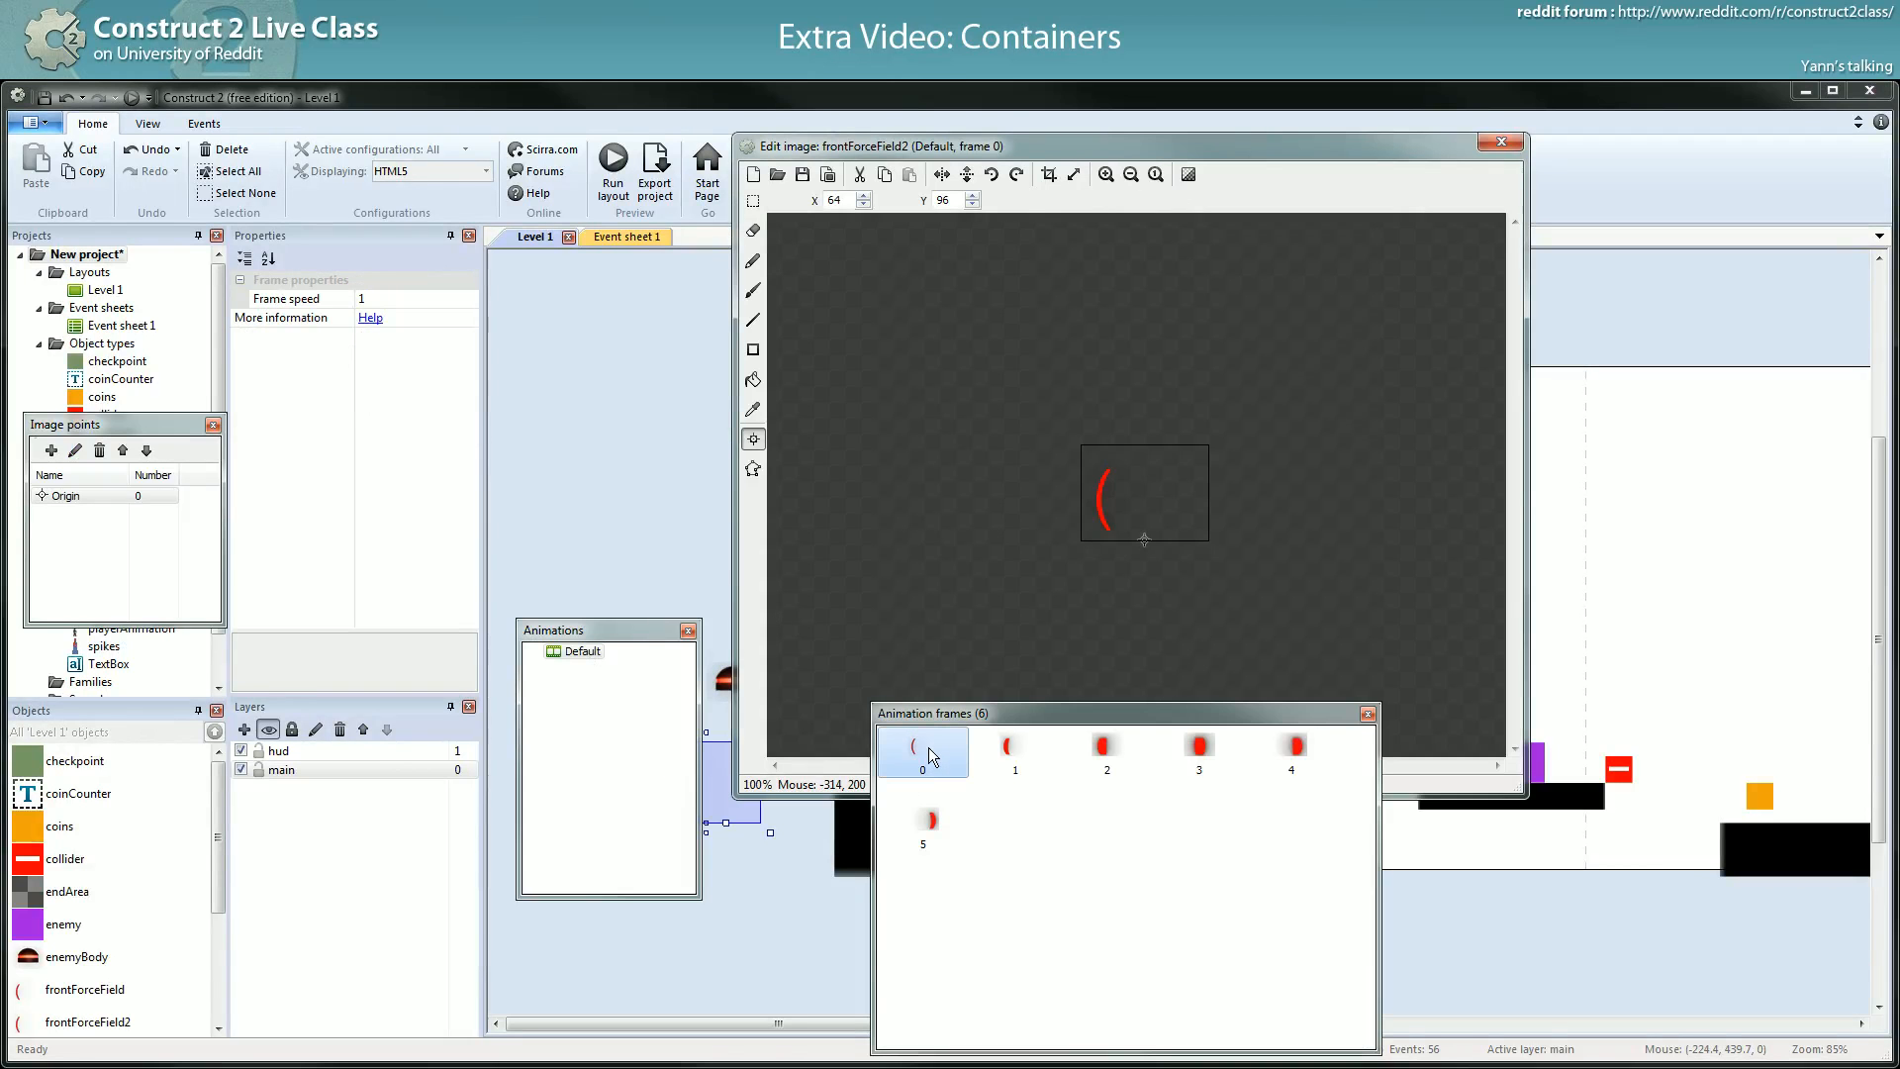
{"action": "key", "text": "Delete"}
{"action": "key", "text": "Delete"}
{"action": "key", "text": "Delete"}
{"action": "key", "text": "Delete"}
{"action": "key", "text": "Delete"}
{"action": "key", "text": "Delete"}
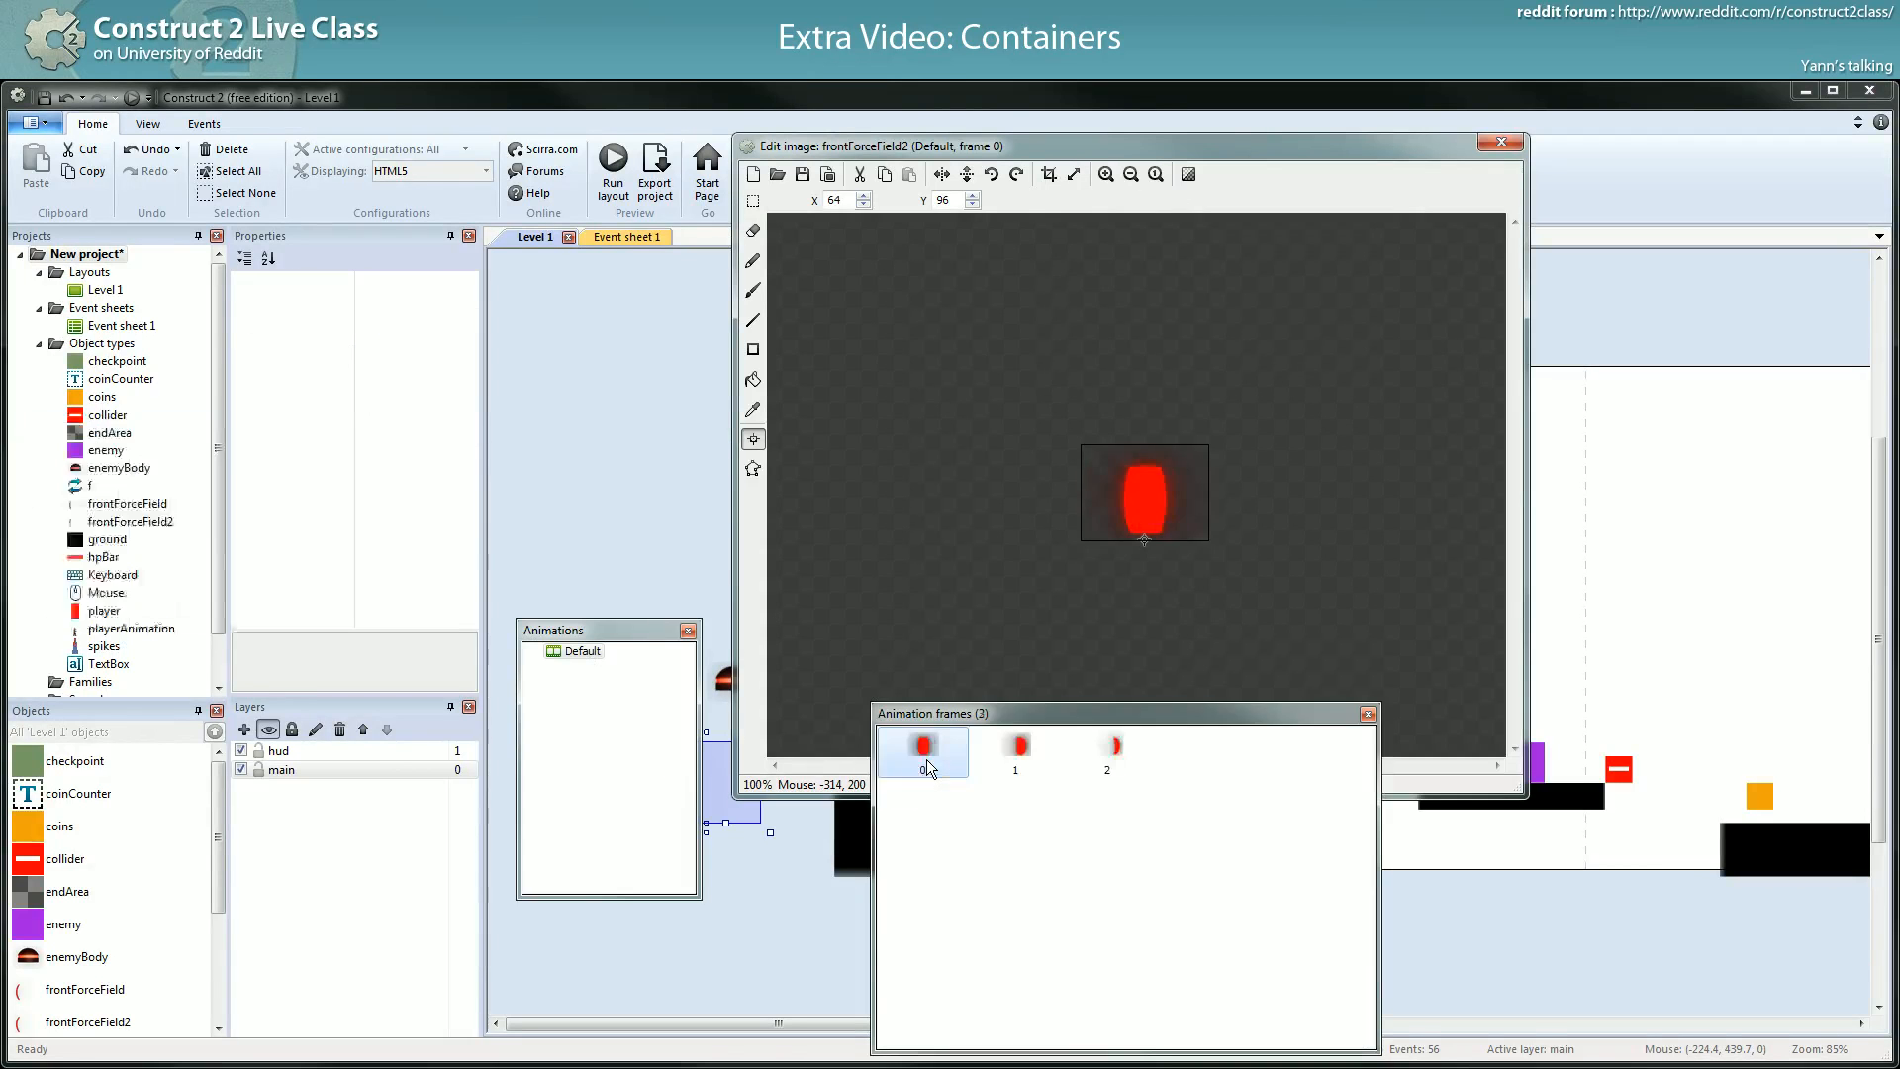
- Import frames back_00.png to back_05.png from the forceField/back folder into frontForceField2, and delete the remaining old frame
{"action": "right_click", "coordinate": [1000, 863]}
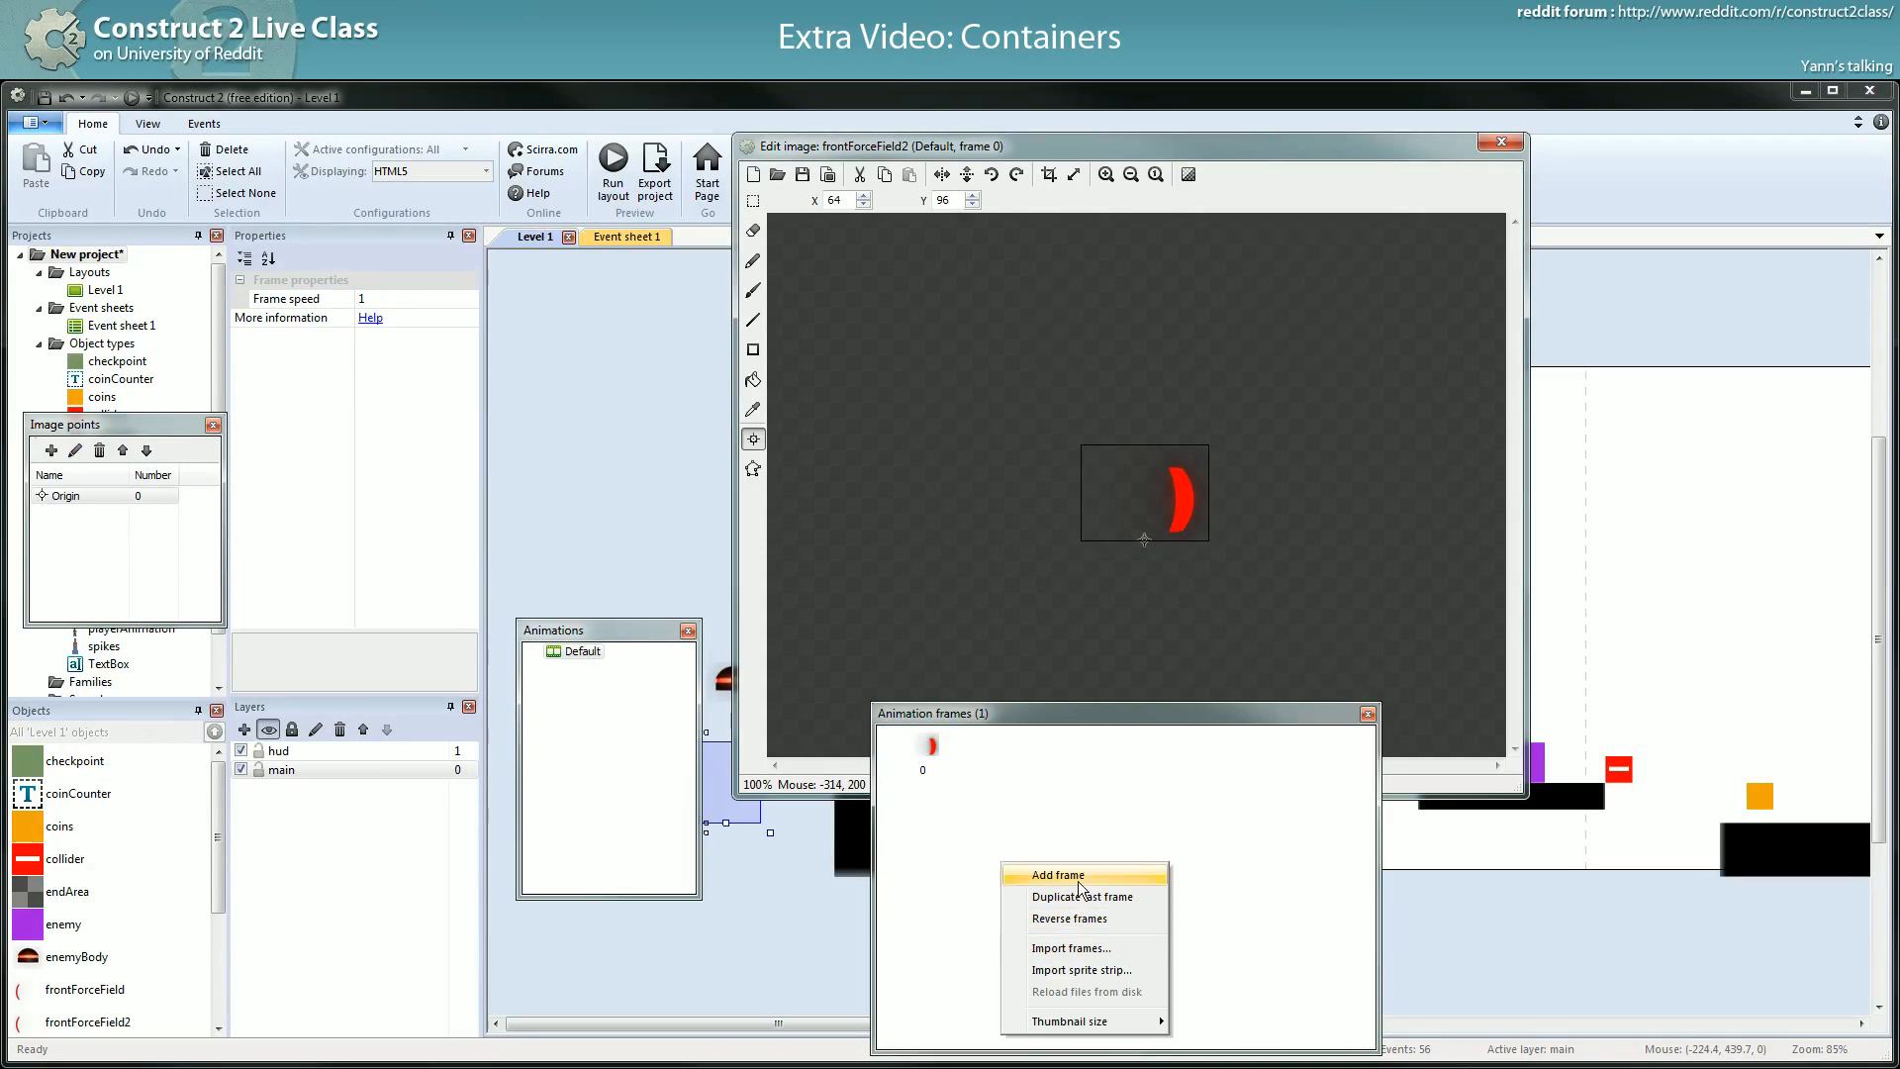
{"action": "left_click", "coordinate": [1082, 950]}
{"action": "left_click", "coordinate": [950, 315]}
{"action": "double_click", "coordinate": [787, 407]}
{"action": "left_click", "coordinate": [787, 407]}
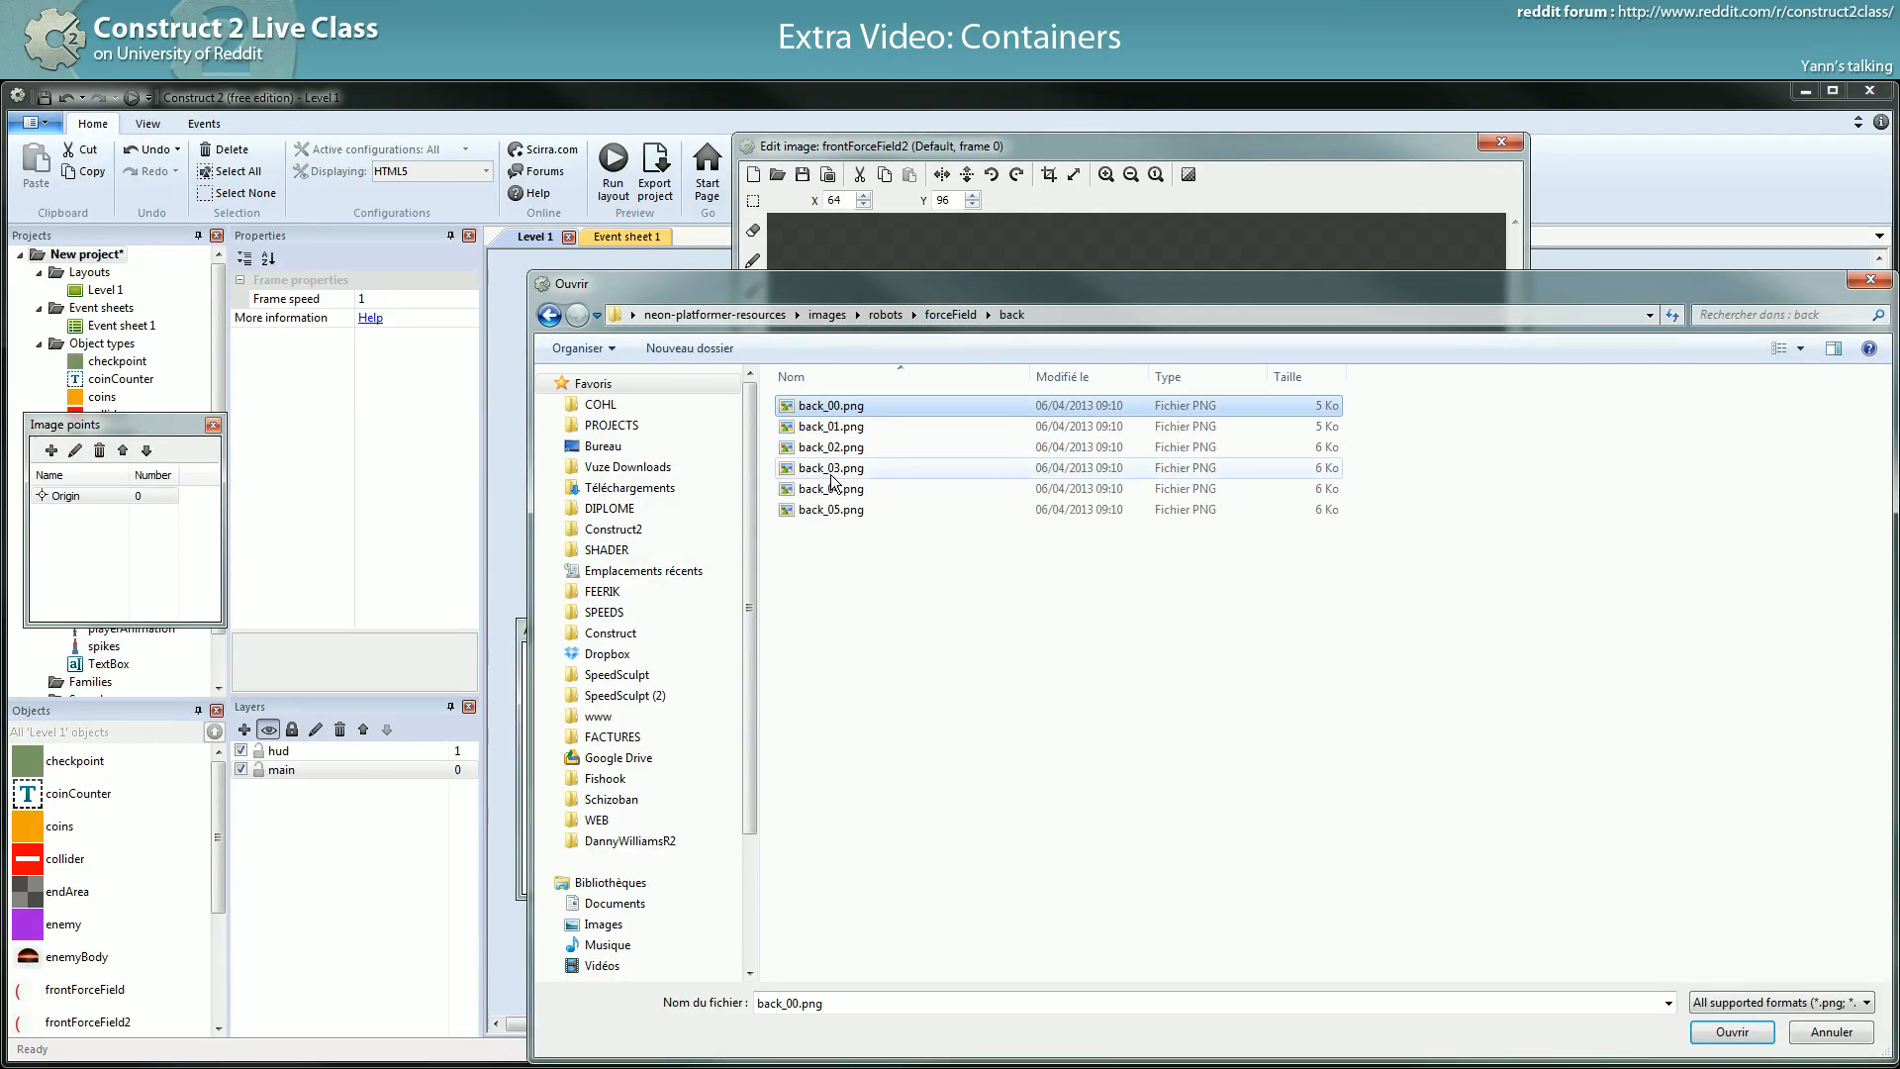
{"action": "left_click", "coordinate": [846, 510], "text": "shift"}
{"action": "left_click", "coordinate": [1732, 1031]}
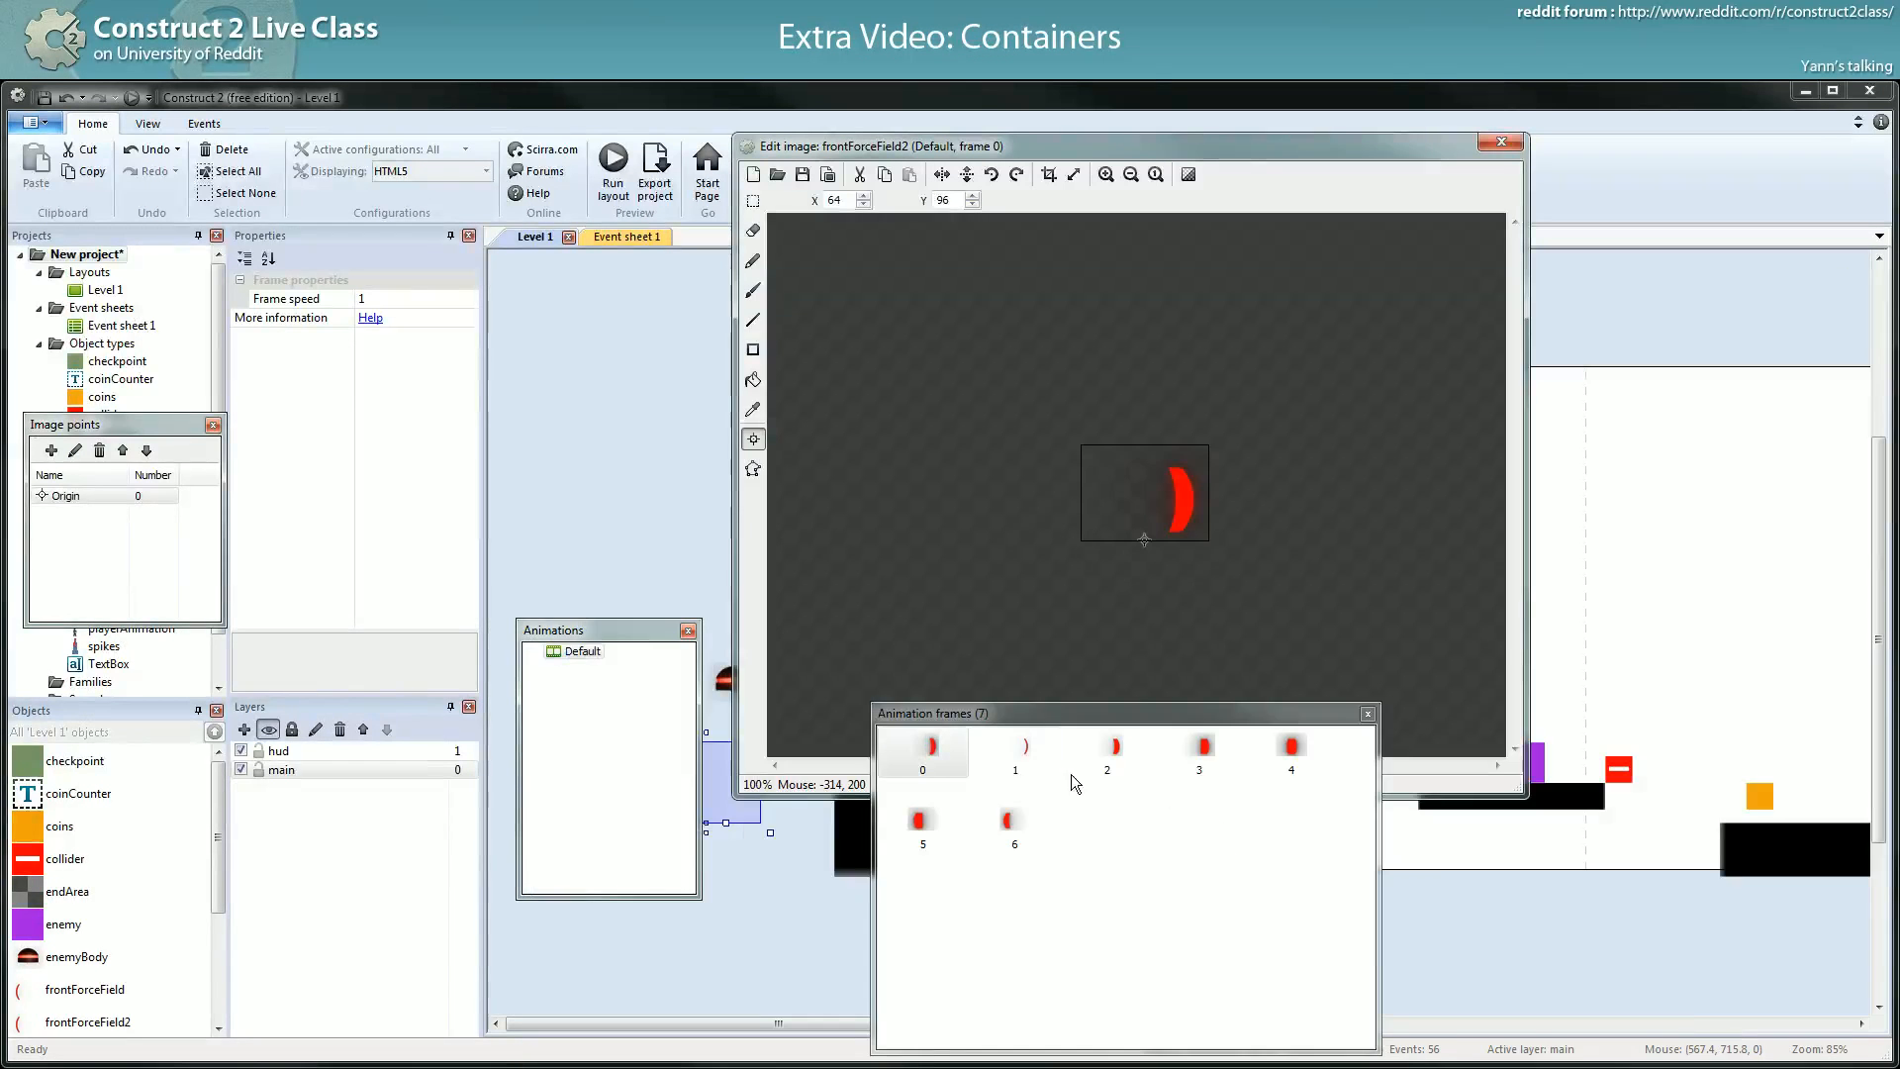
{"action": "key", "text": "Delete"}
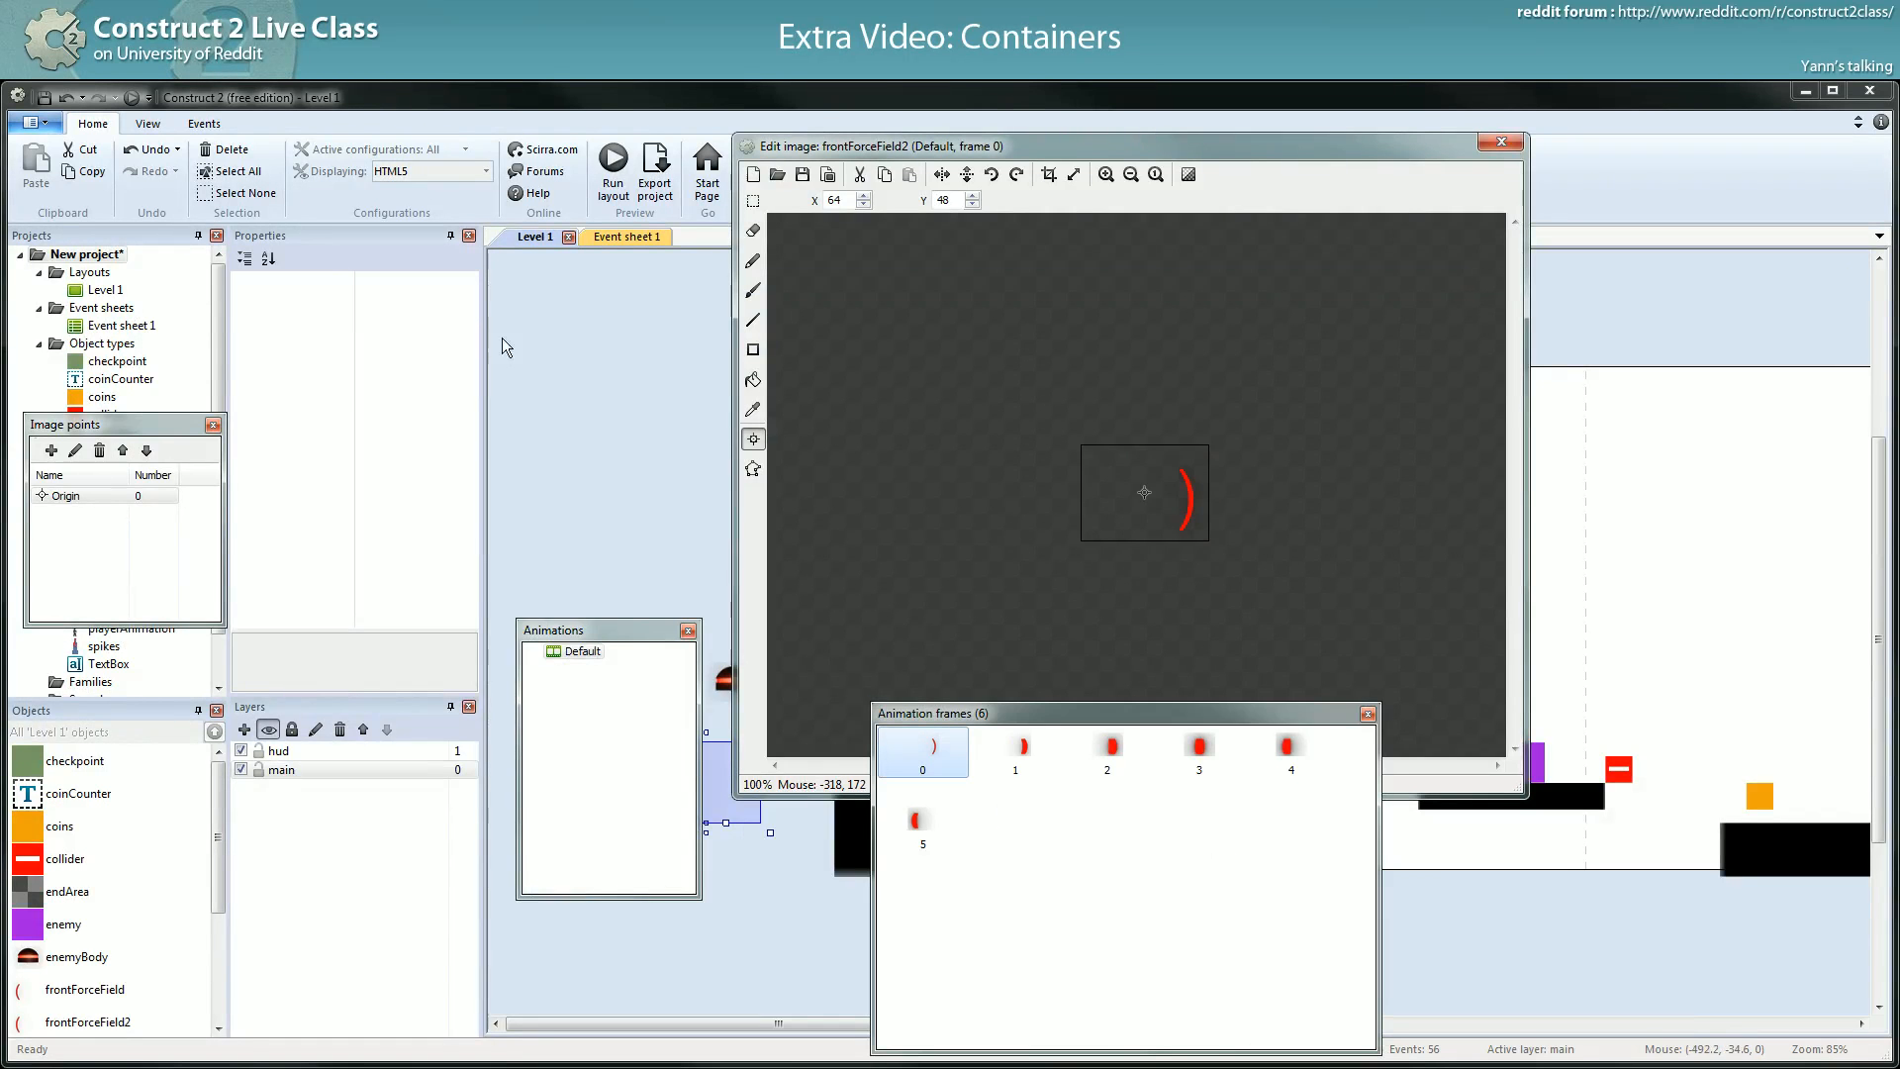
- Set the origin point of frontForceField2's first animation frame to Bottom
{"action": "left_click", "coordinate": [580, 651]}
{"action": "left_click", "coordinate": [580, 652]}
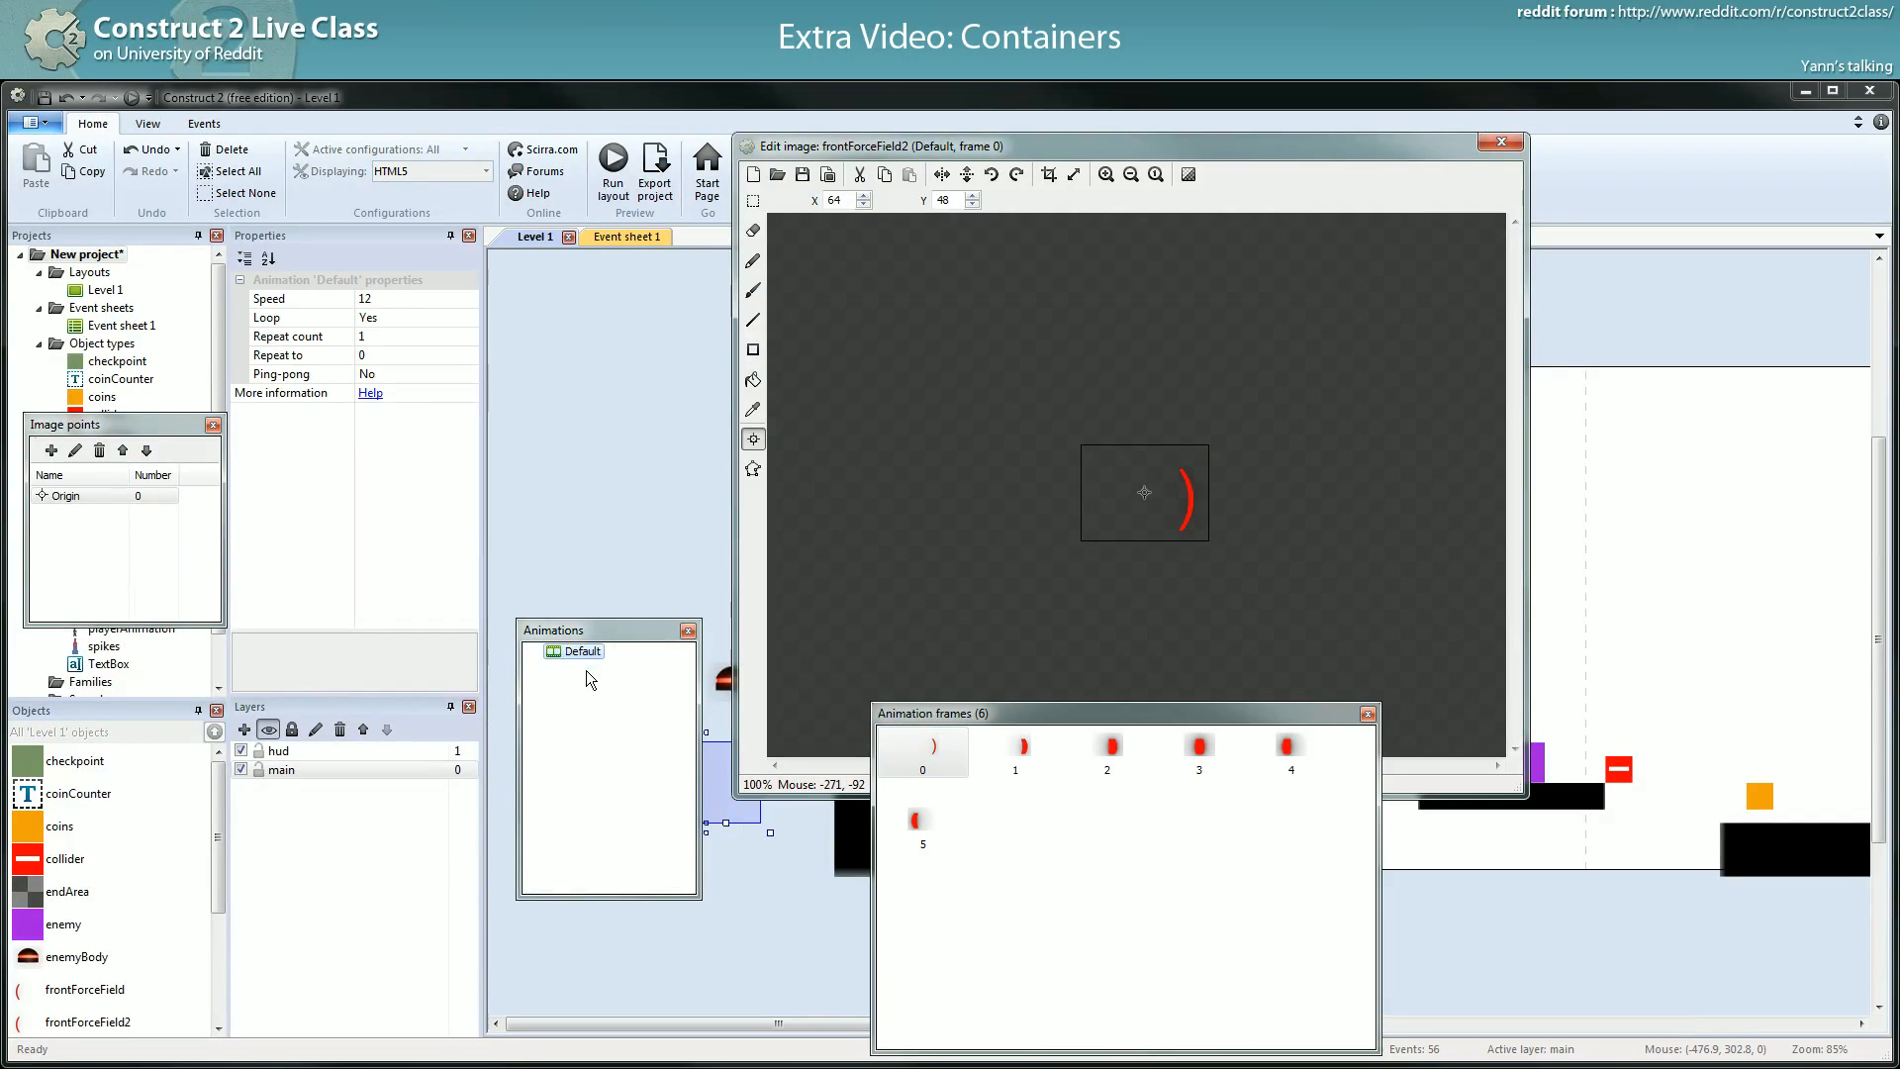
{"action": "right_click", "coordinate": [111, 493]}
{"action": "mouse_move", "coordinate": [240, 624]}
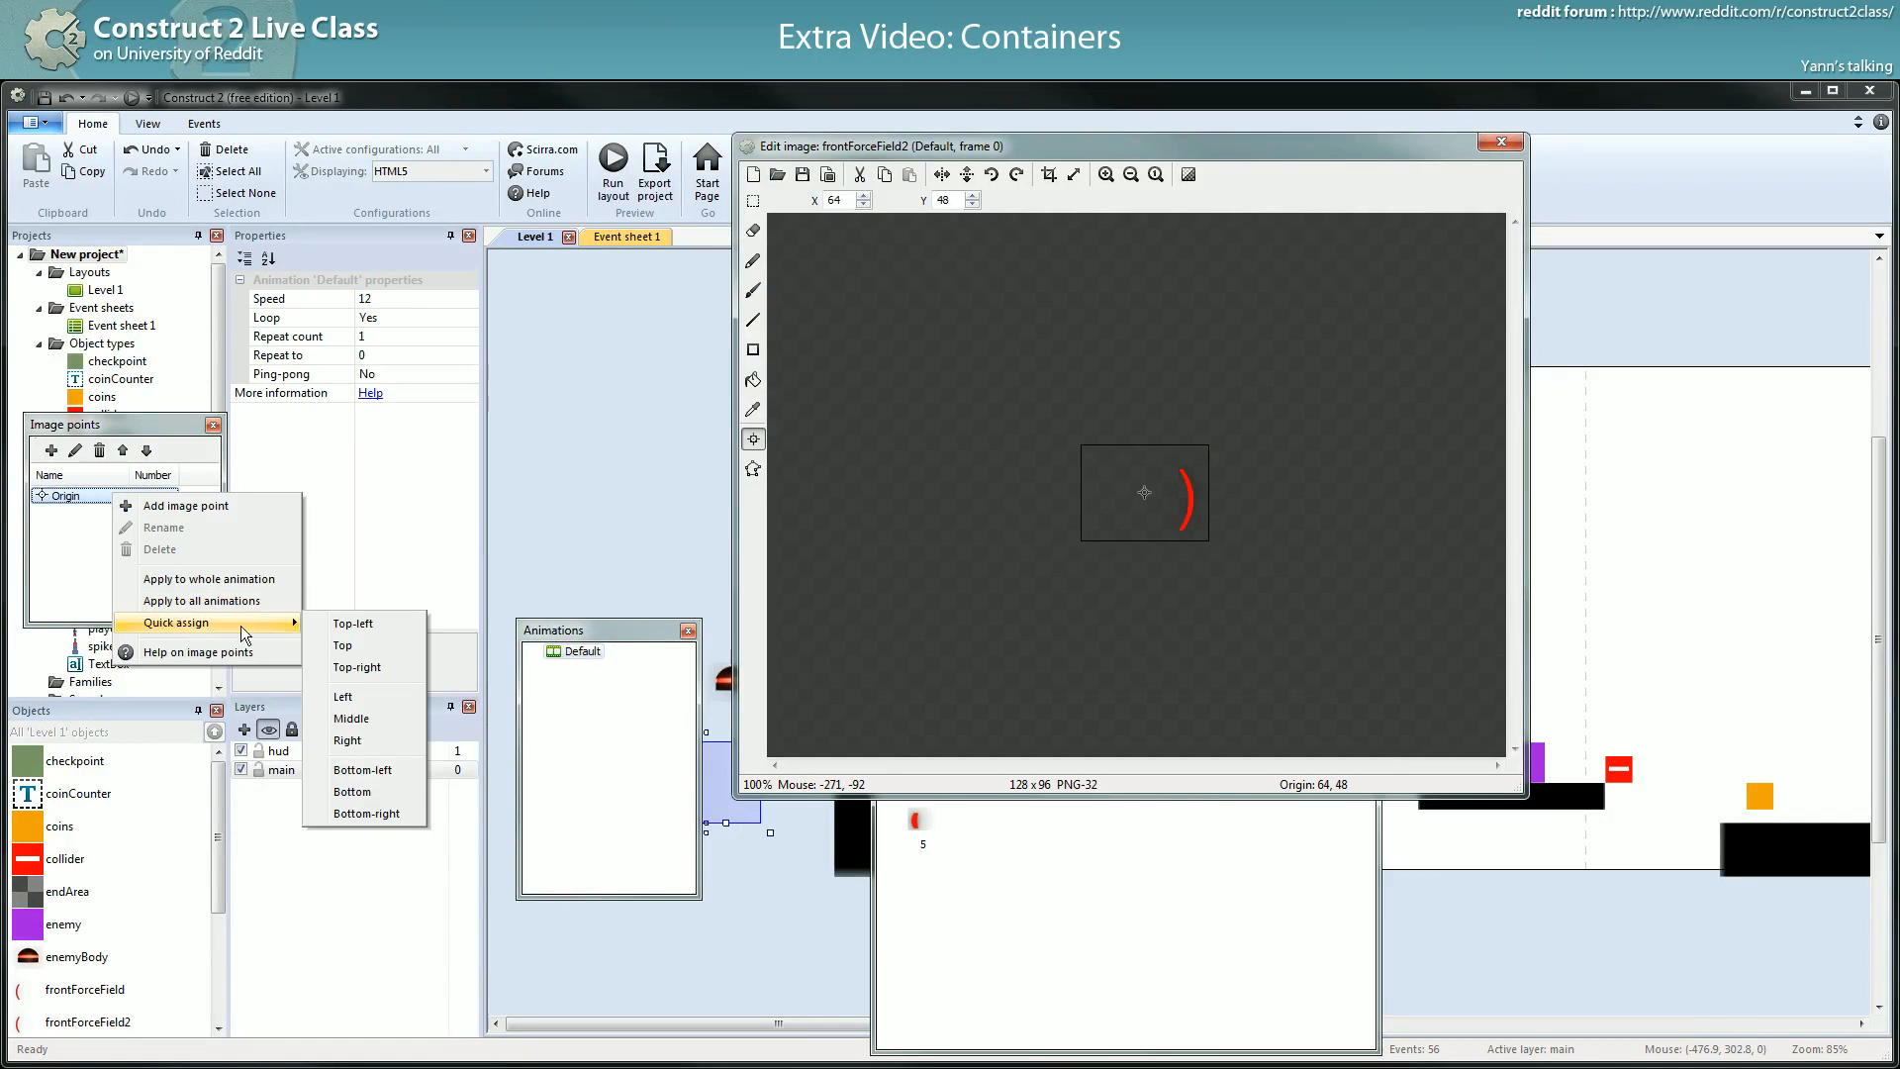
{"action": "left_click", "coordinate": [376, 789]}
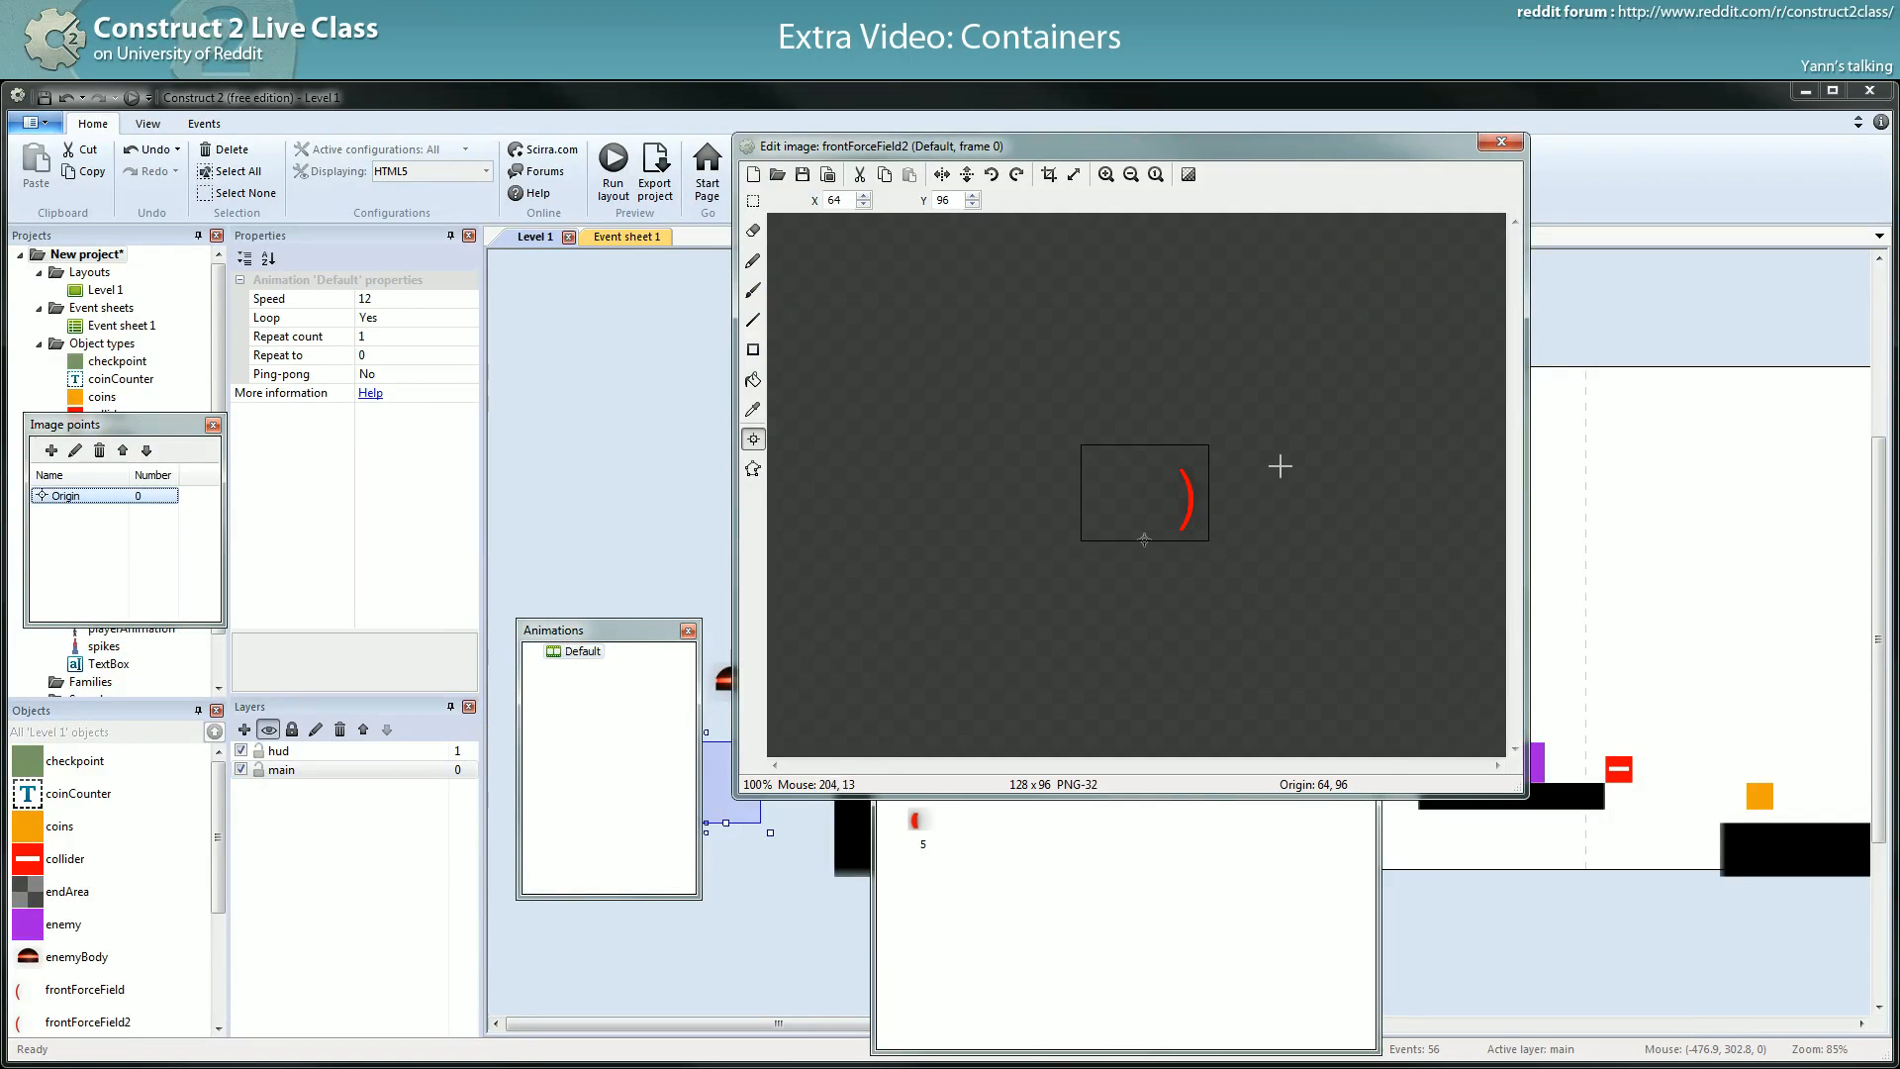
- Apply the origin point's position to the whole frontForceField2 animation and close the image editor
{"action": "right_click", "coordinate": [81, 493]}
{"action": "left_click", "coordinate": [145, 574]}
{"action": "left_click", "coordinate": [1501, 143]}
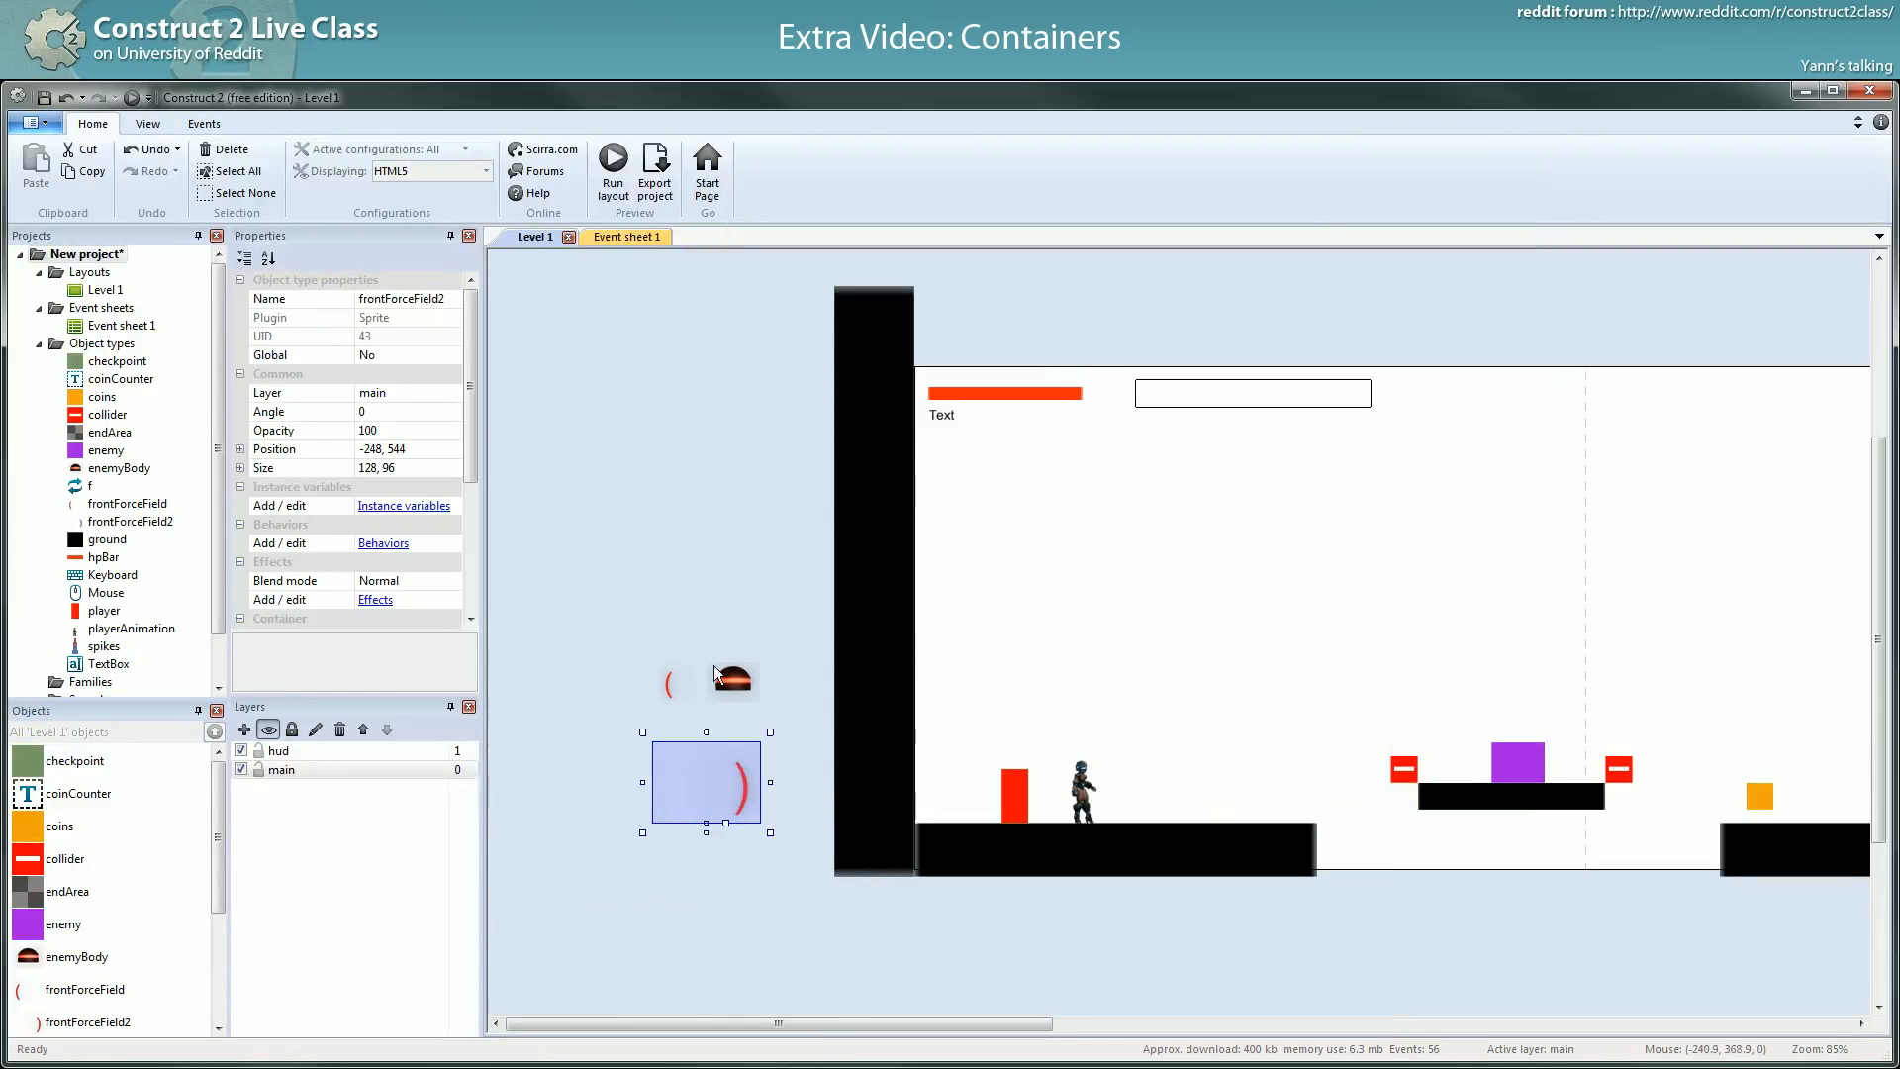
- Copy frontForceField's size of 64, 48 to frontForceField2 and move frontForceField2 beside enemyBody, opposite frontForceField
{"action": "left_click", "coordinate": [671, 684]}
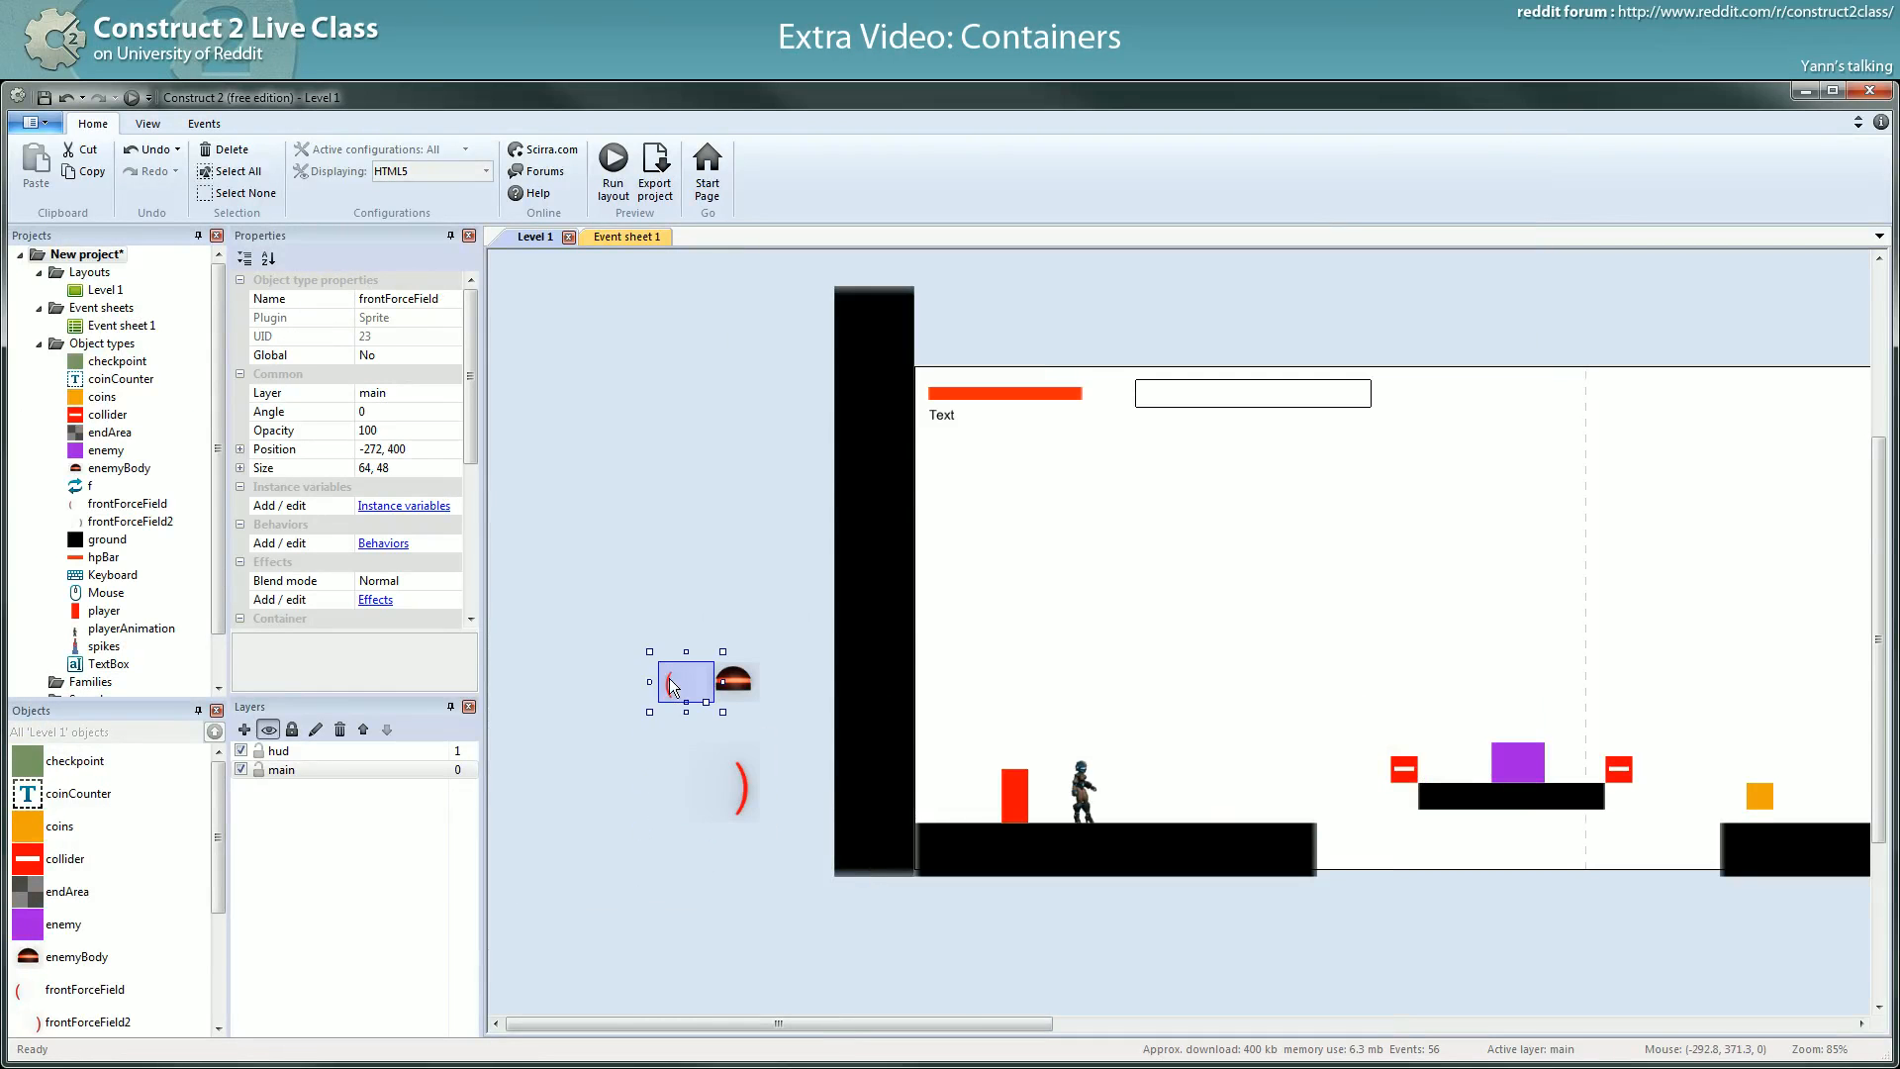
{"action": "right_click", "coordinate": [377, 455]}
{"action": "left_click", "coordinate": [442, 531]}
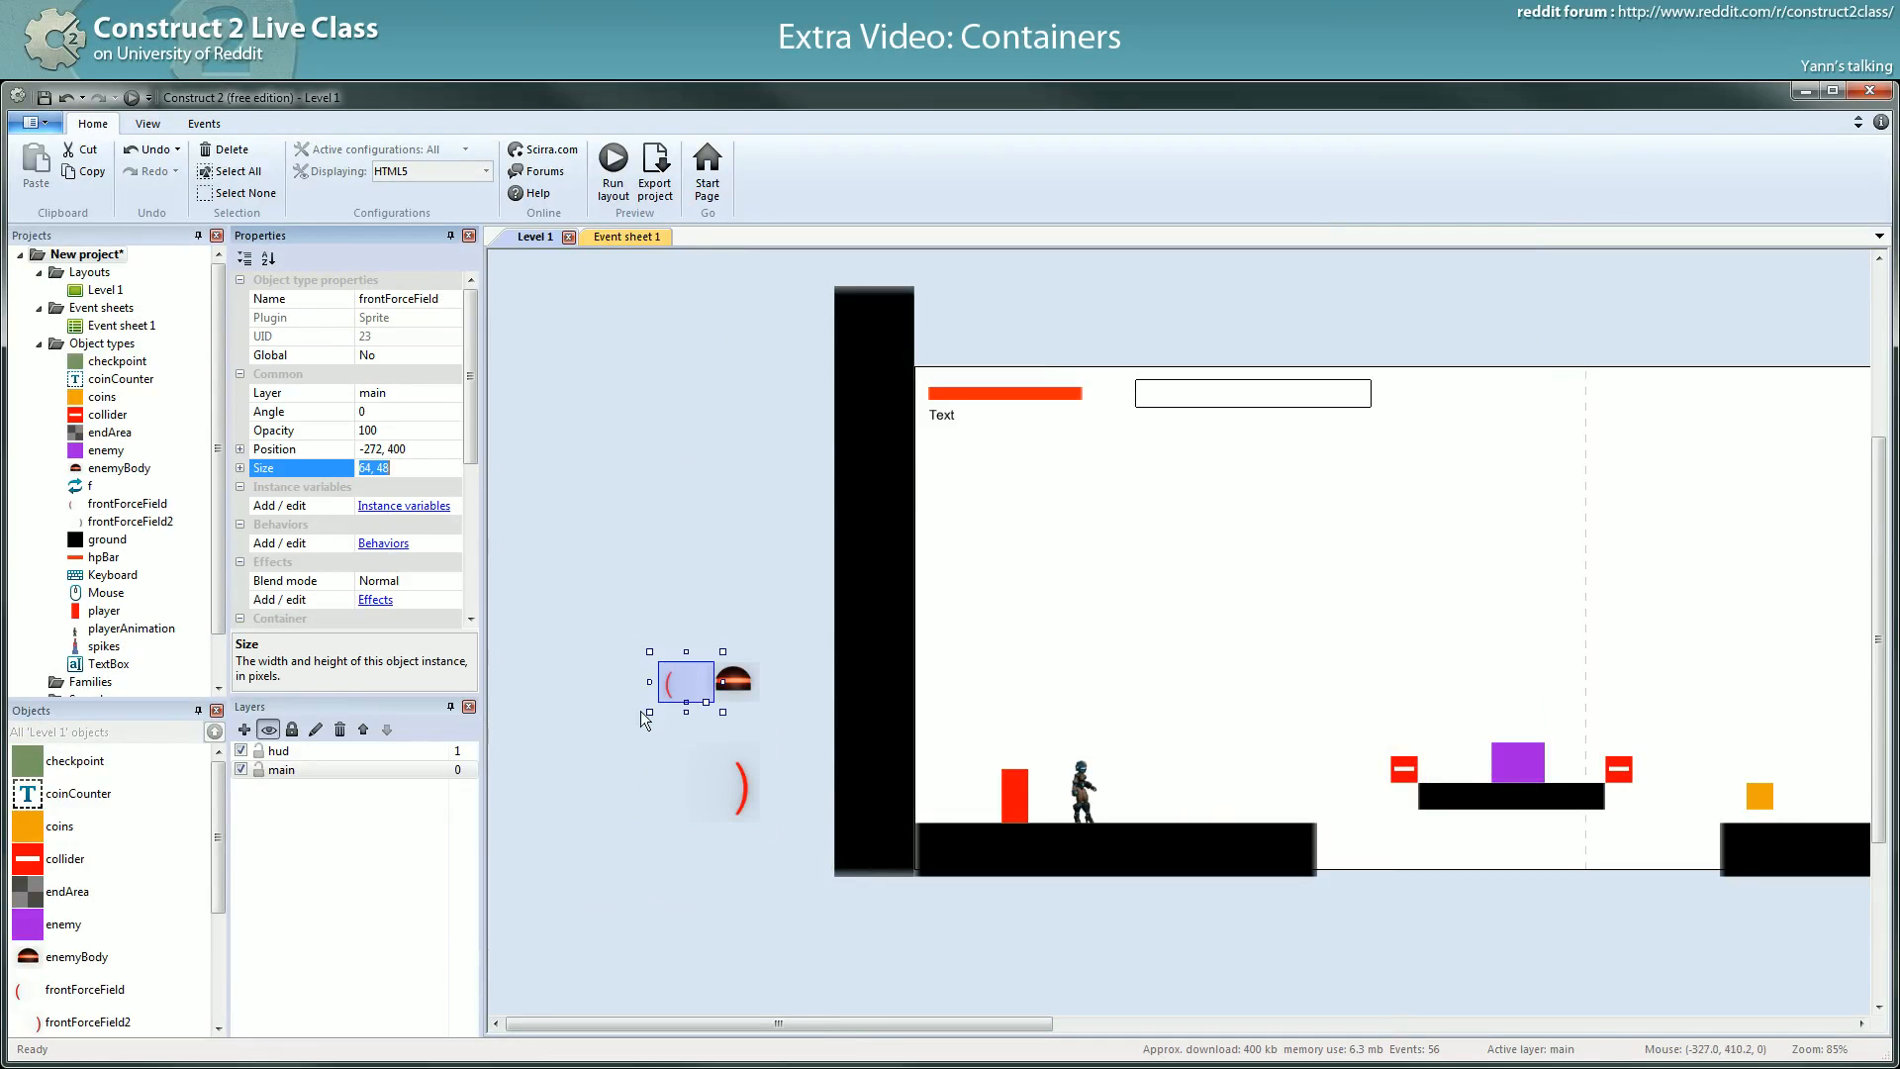
{"action": "left_click", "coordinate": [742, 782]}
{"action": "left_click", "coordinate": [394, 472]}
{"action": "type", "text": "64, 48"}
{"action": "left_click", "coordinate": [634, 547]}
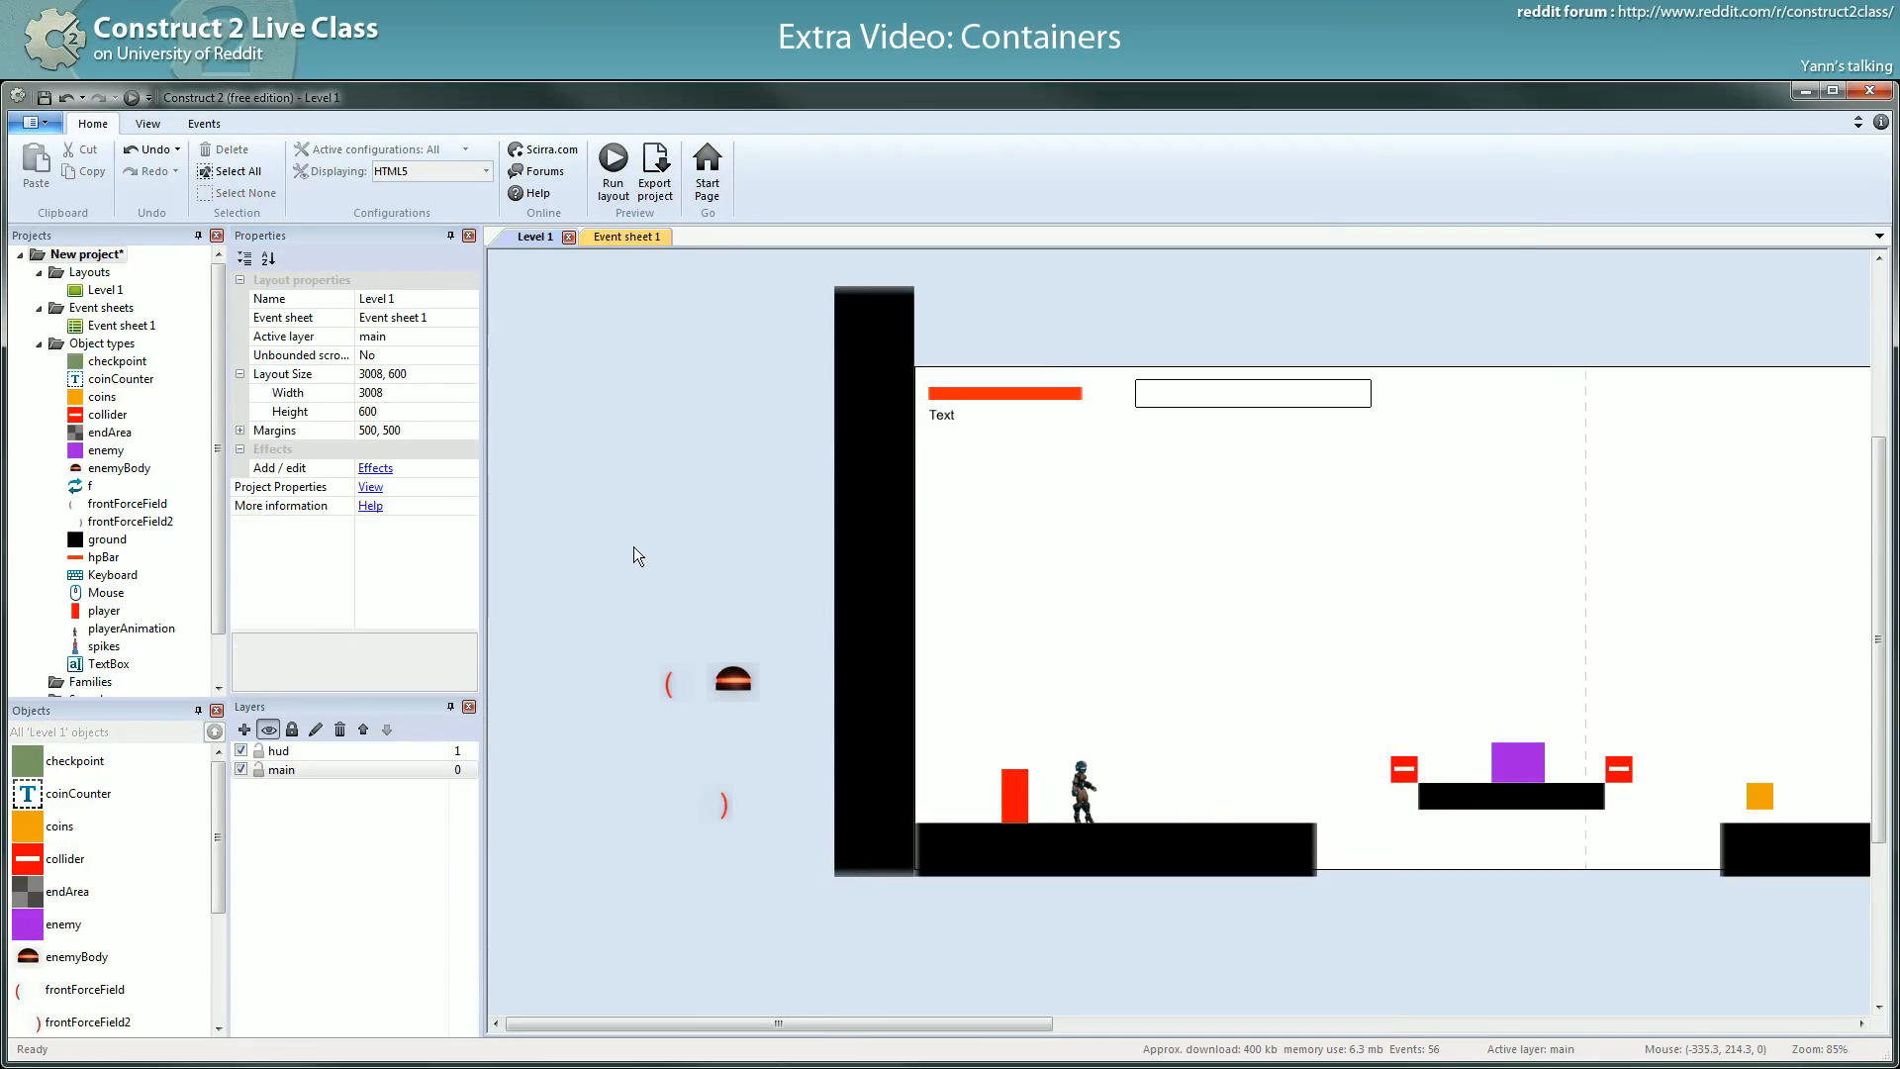
{"action": "left_click_drag", "start_coordinate": [707, 806], "coordinate": [690, 680]}
{"action": "left_click", "coordinate": [780, 667]}
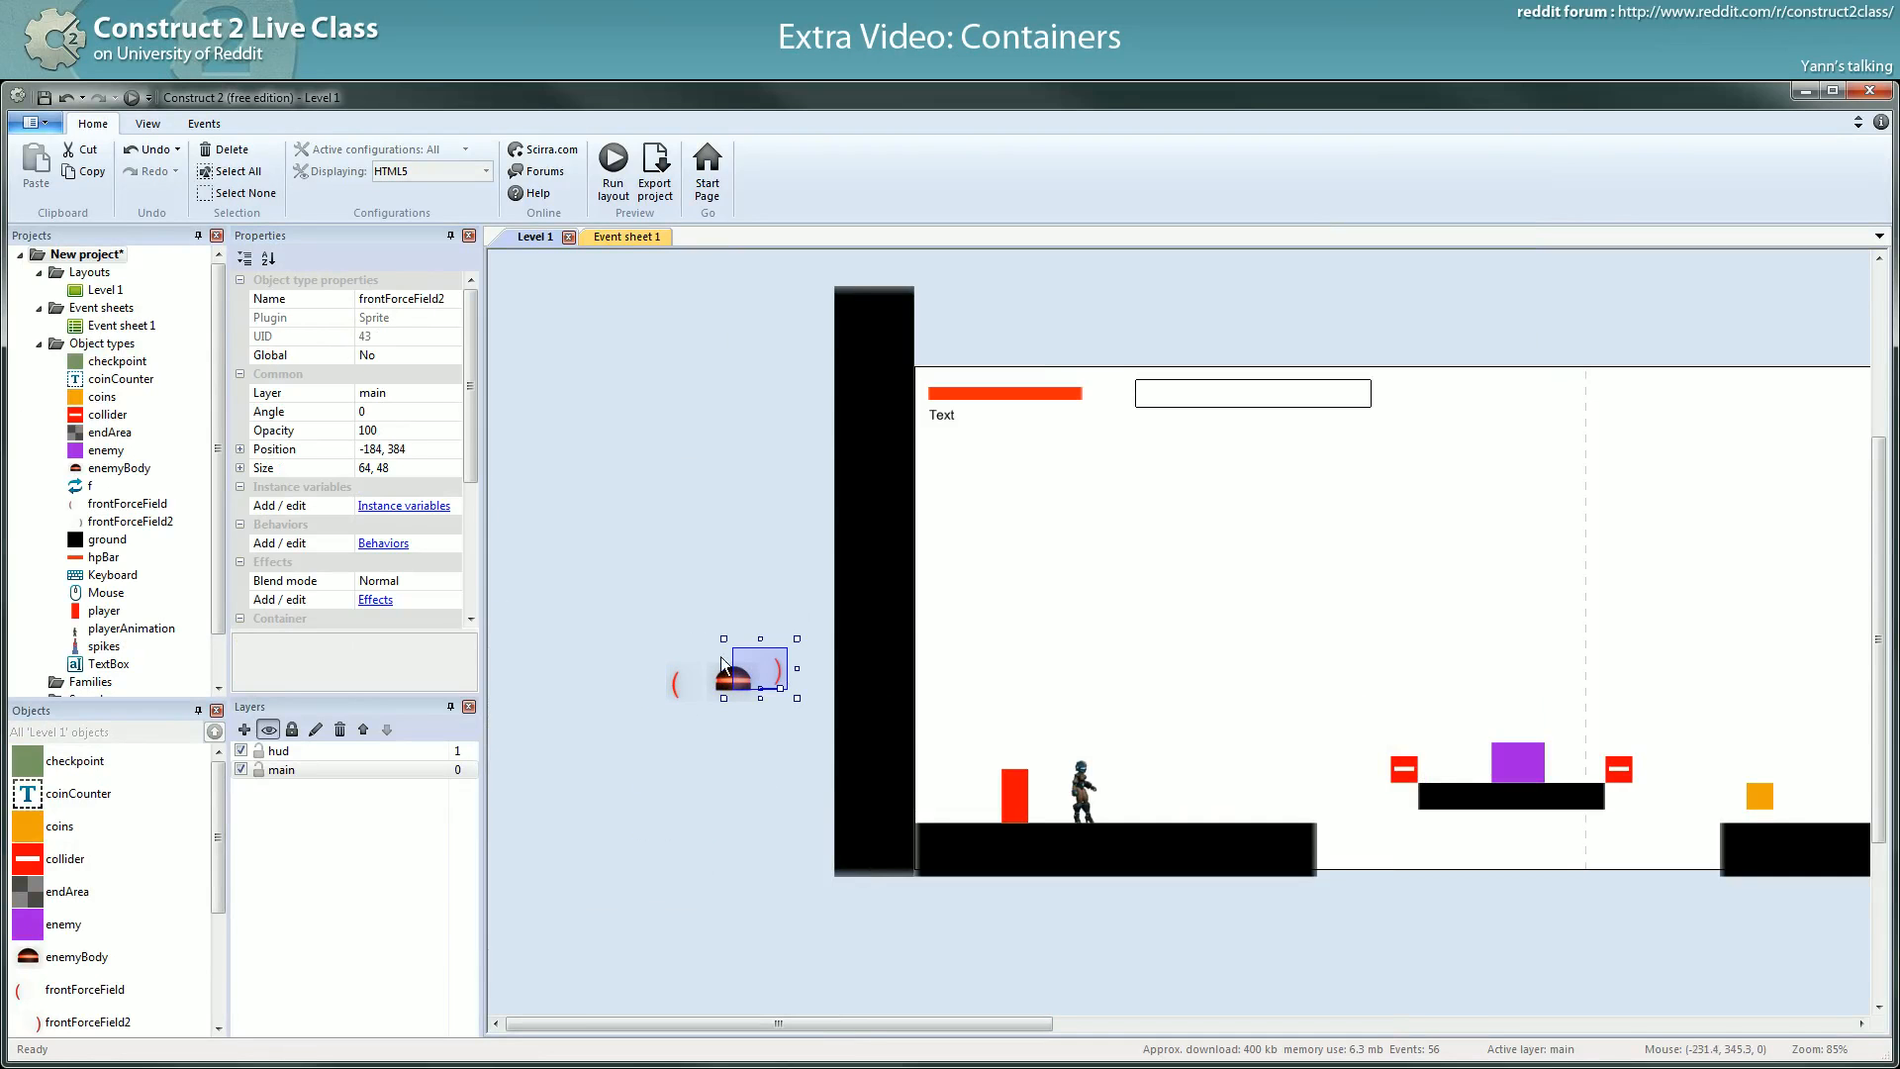
- Add frontForceField2 to enemyBody's container
{"action": "left_click_drag", "start_coordinate": [472, 435], "coordinate": [471, 546]}
{"action": "left_click", "coordinate": [710, 696]}
{"action": "left_click", "coordinate": [738, 692]}
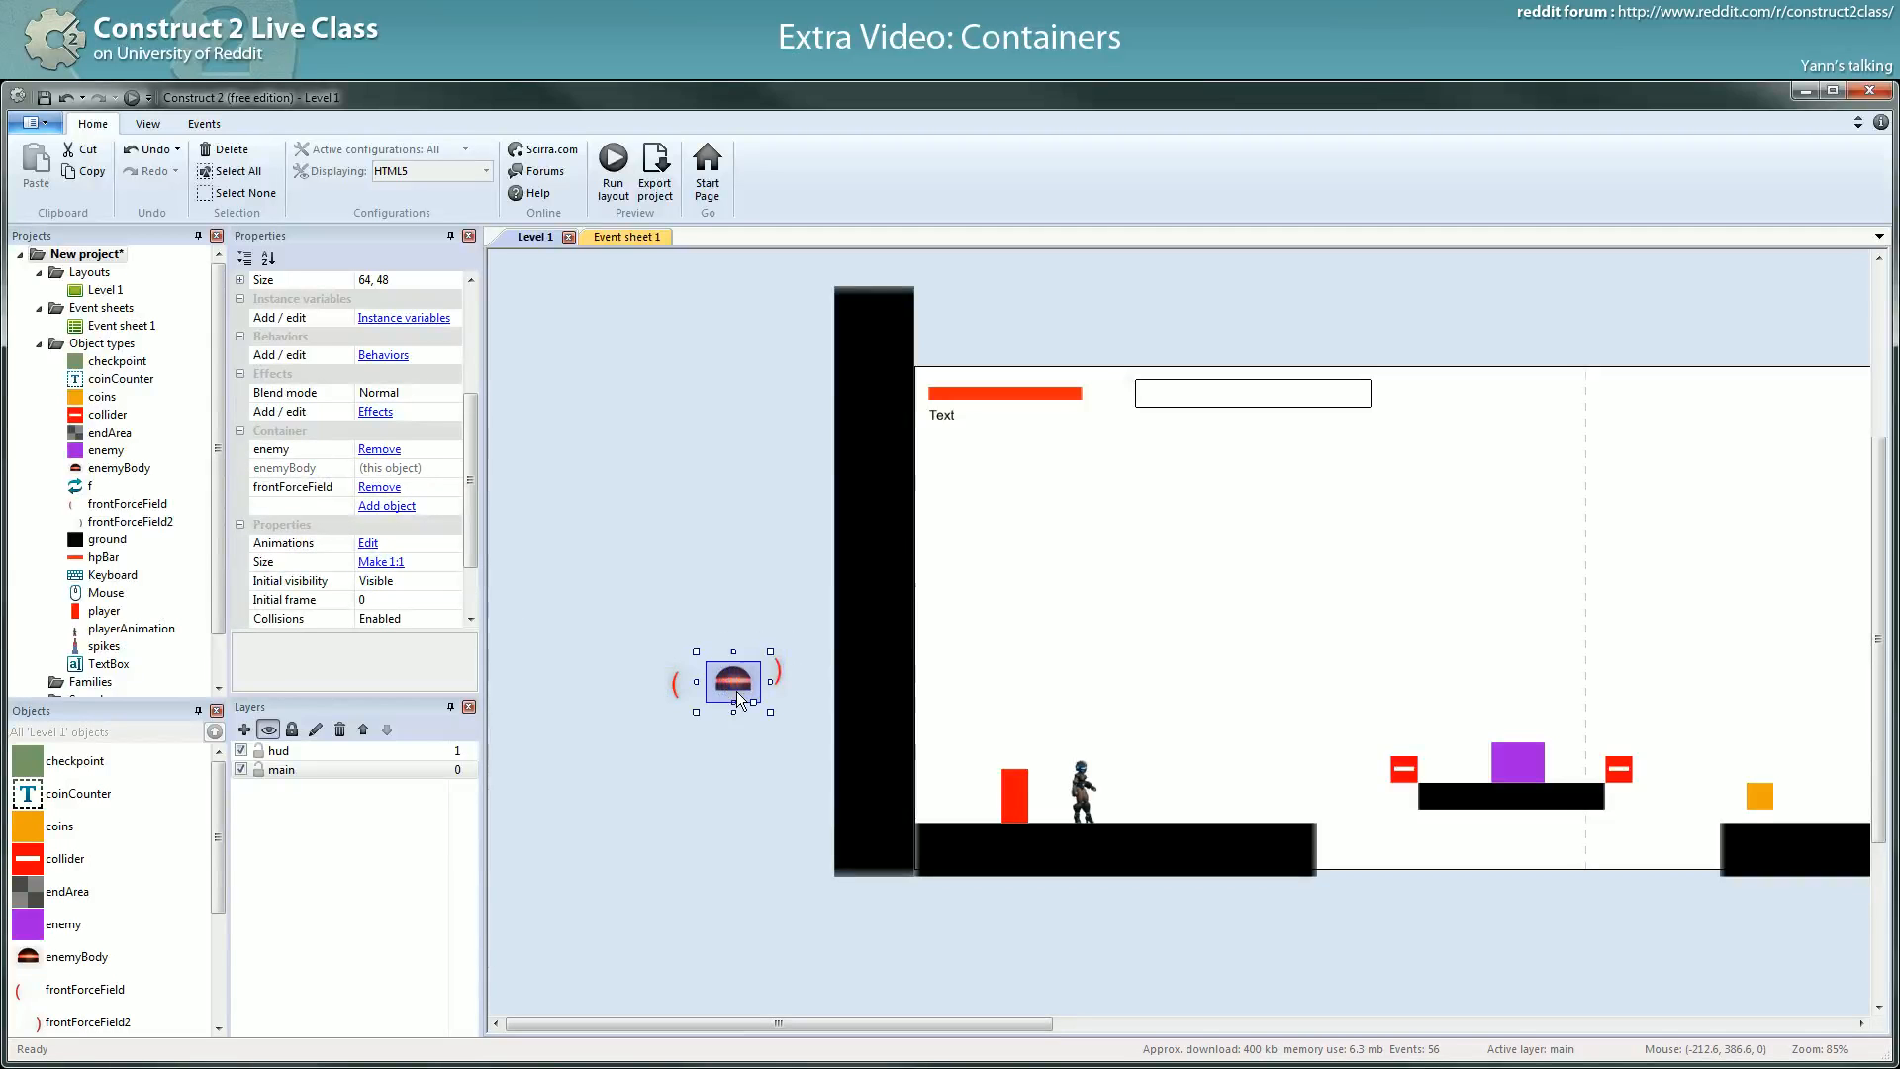
{"action": "left_click", "coordinate": [389, 507]}
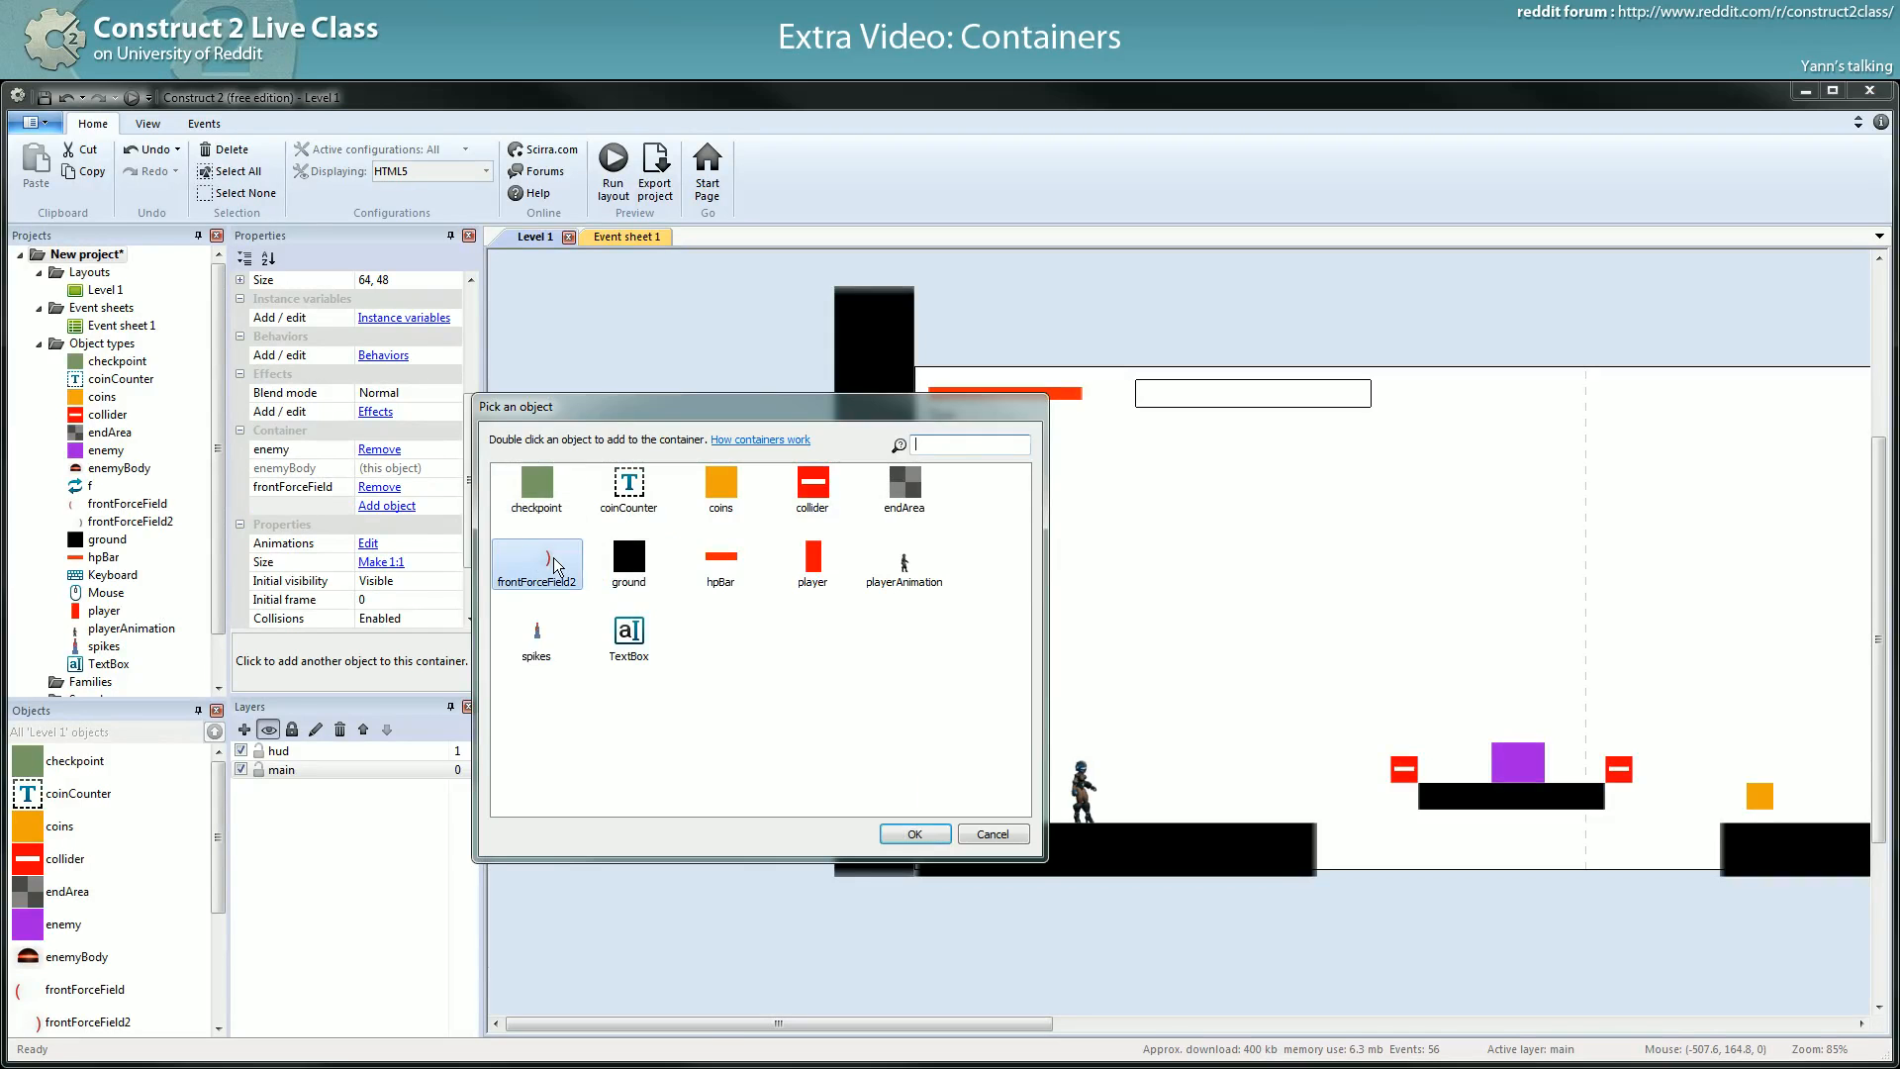
{"action": "double_click", "coordinate": [555, 565]}
{"action": "left_click", "coordinate": [388, 524]}
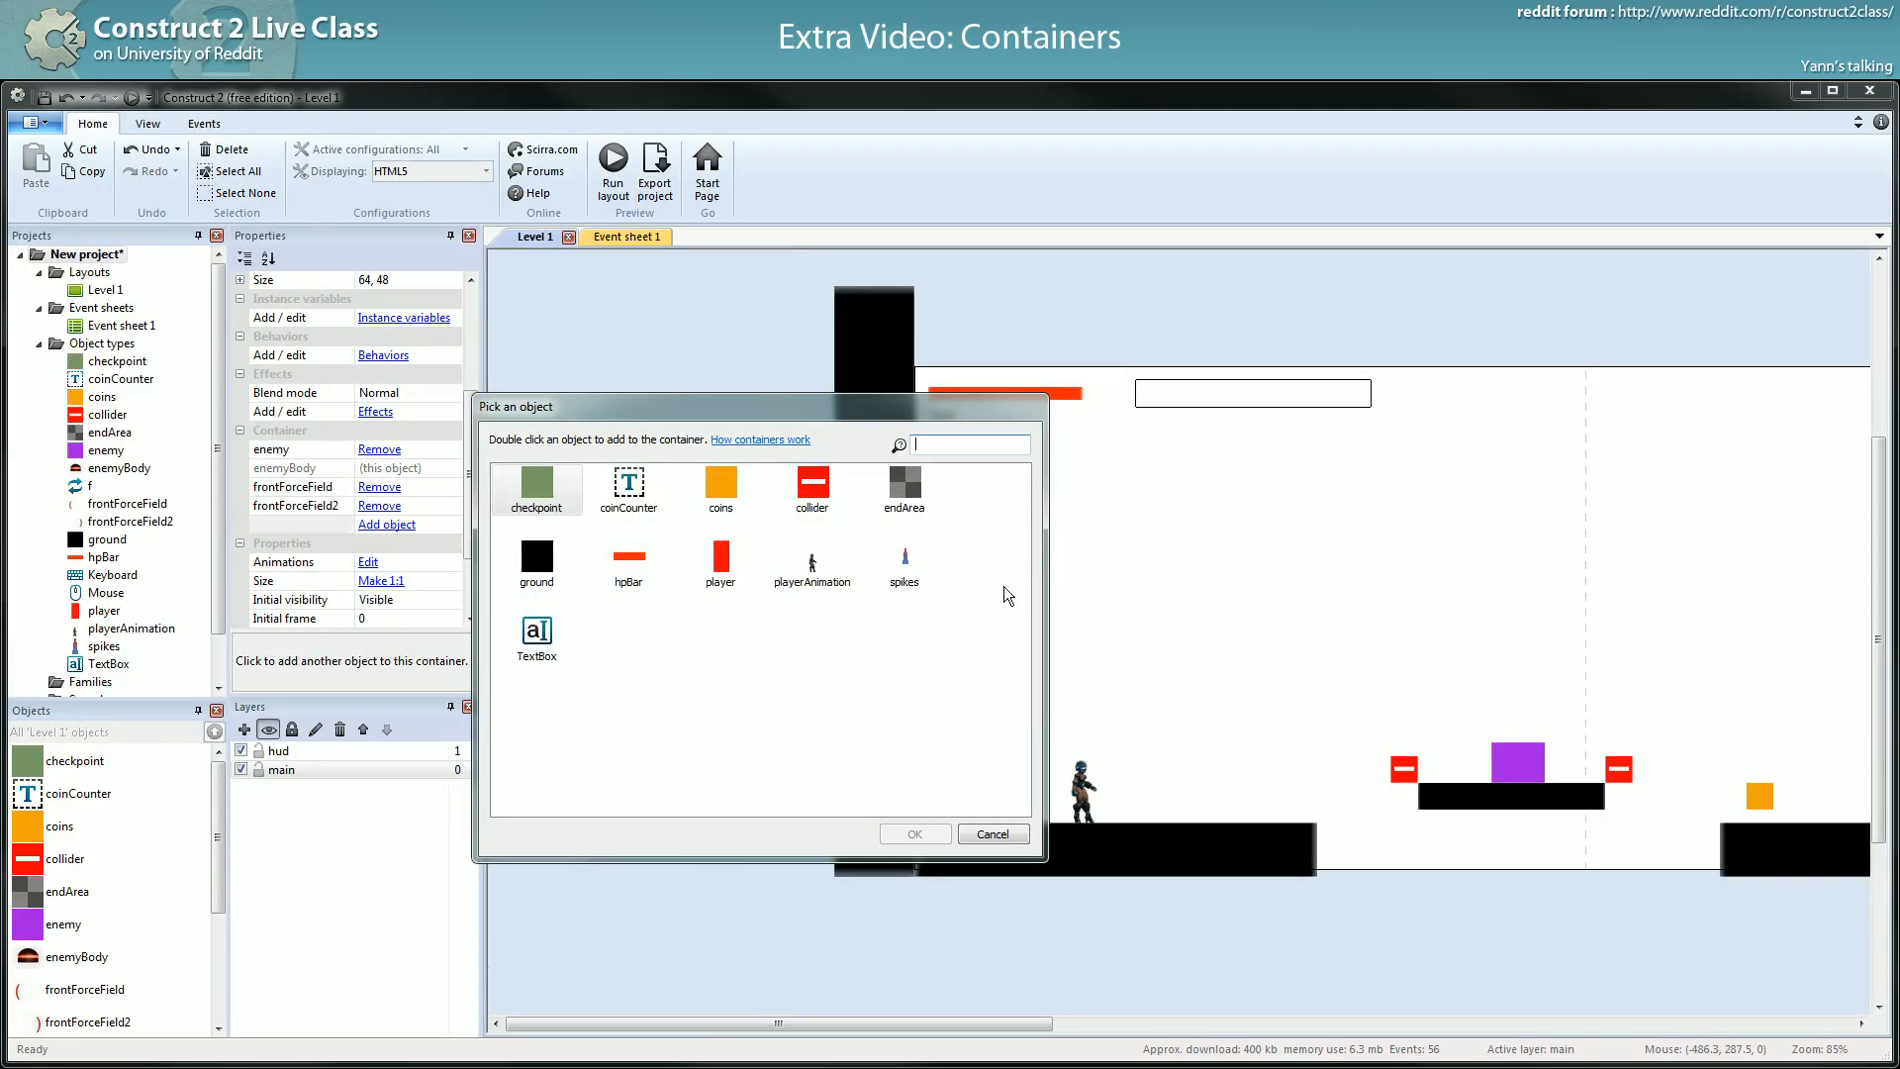
{"action": "left_click", "coordinate": [991, 835]}
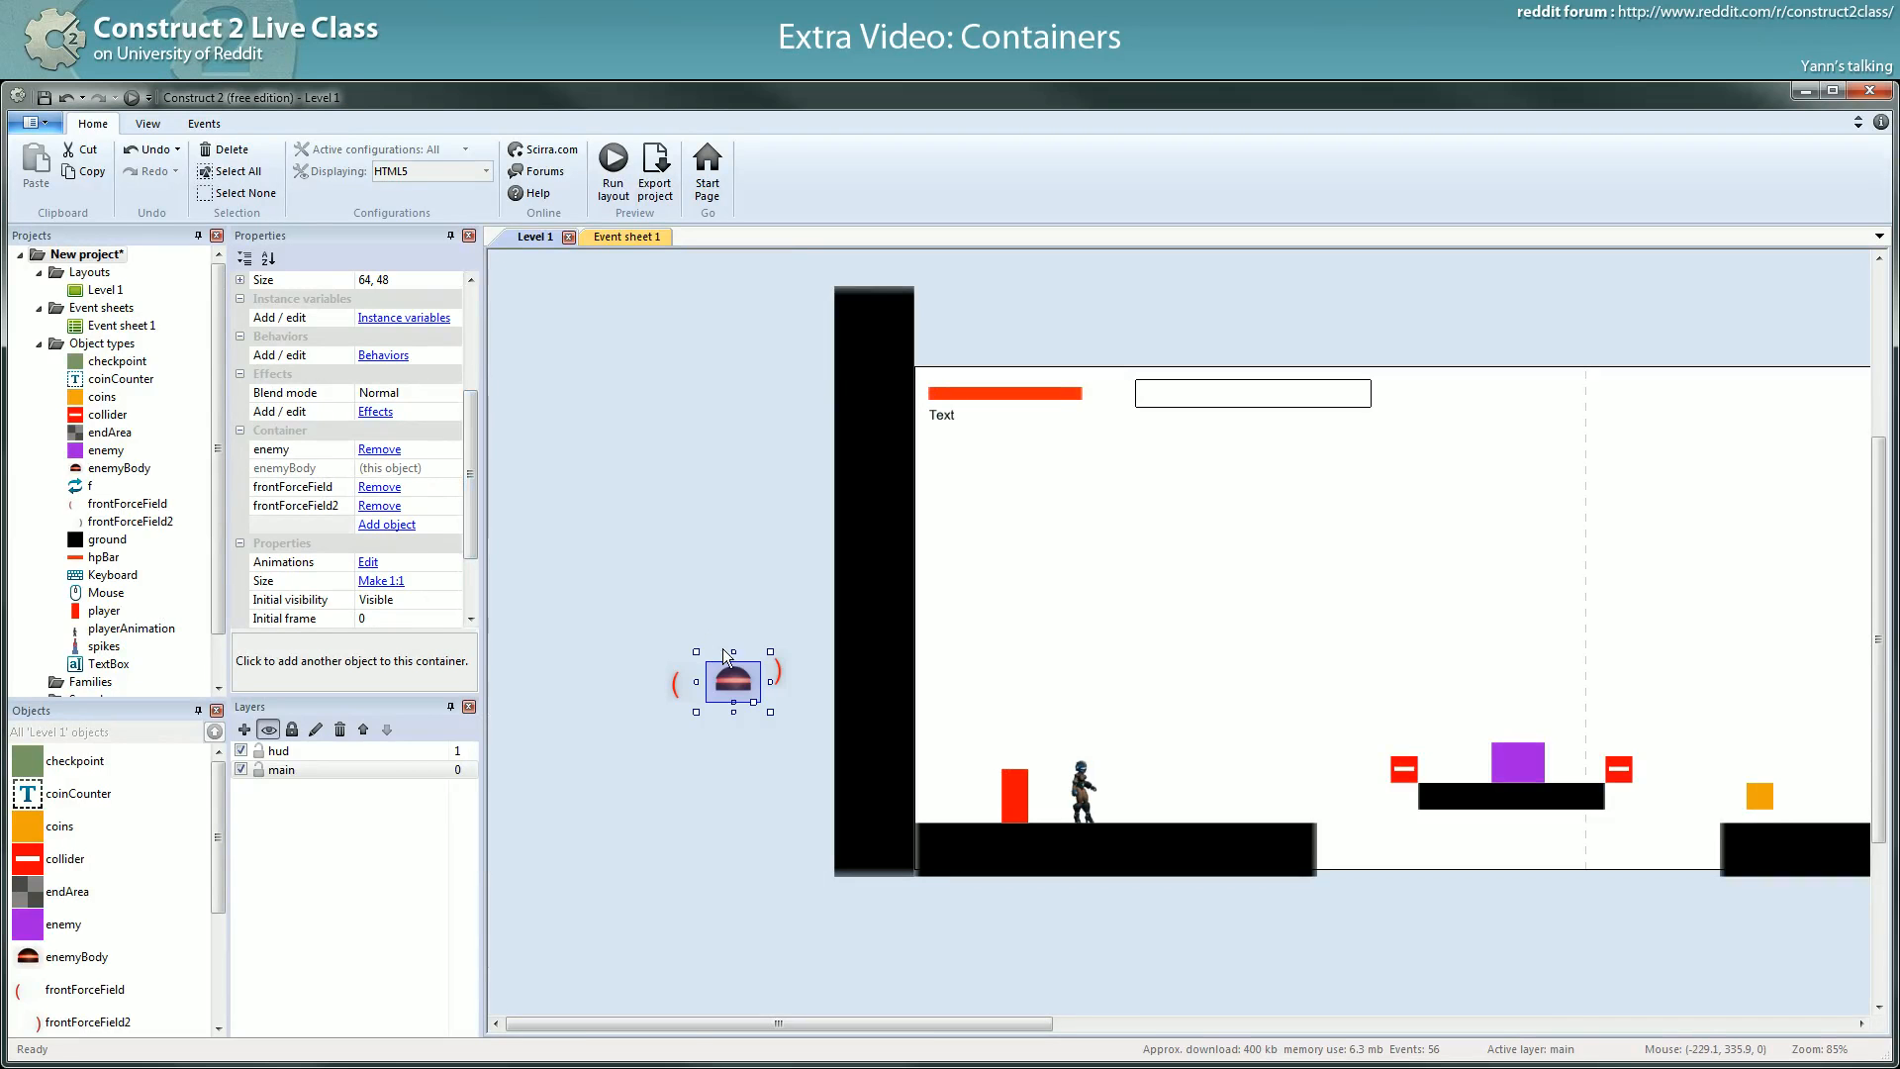
- Rename frontForceField2 as backForceField and save the project
{"action": "left_click", "coordinate": [659, 679]}
{"action": "left_click", "coordinate": [680, 680]}
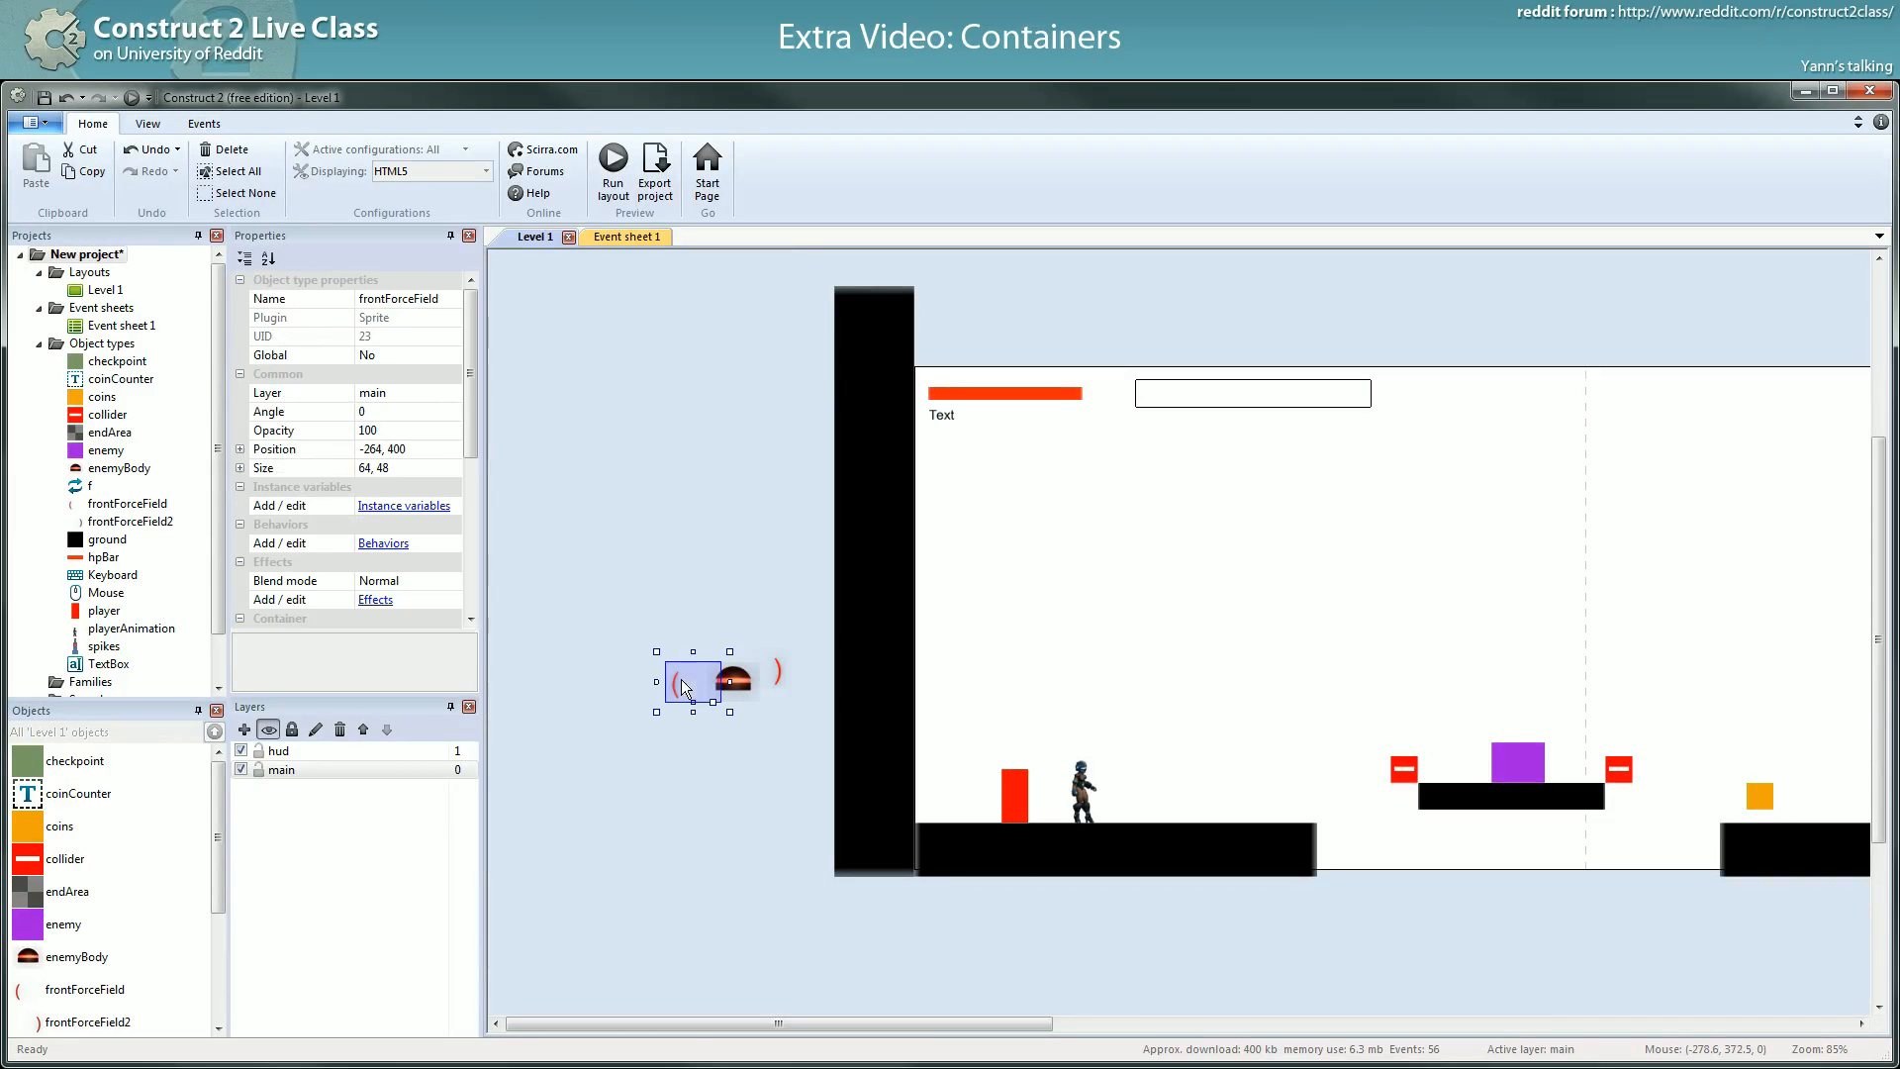
{"action": "left_click", "coordinate": [766, 675]}
{"action": "left_click", "coordinate": [380, 300]}
{"action": "left_click_drag", "start_coordinate": [387, 298], "coordinate": [85, 295]}
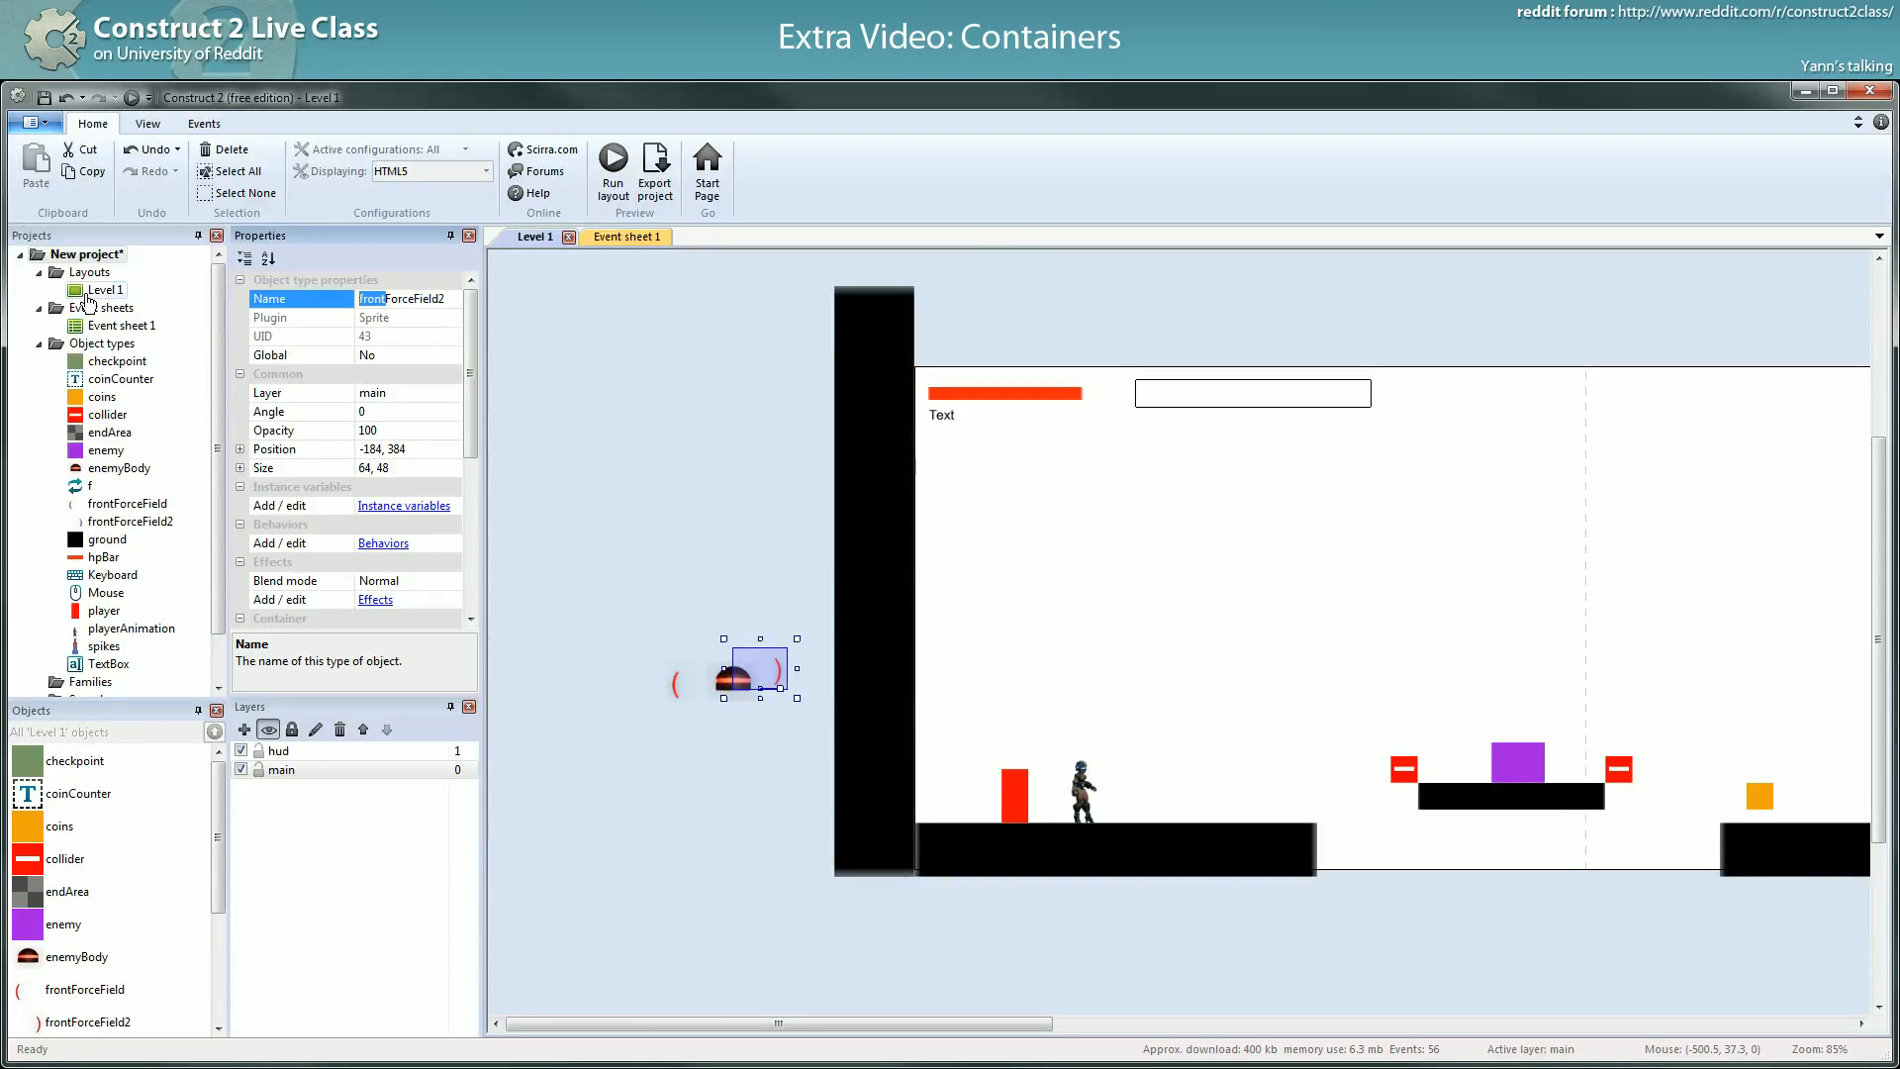
{"action": "type", "text": "back"}
{"action": "key", "text": "BackSpace"}
{"action": "key", "text": "Return"}
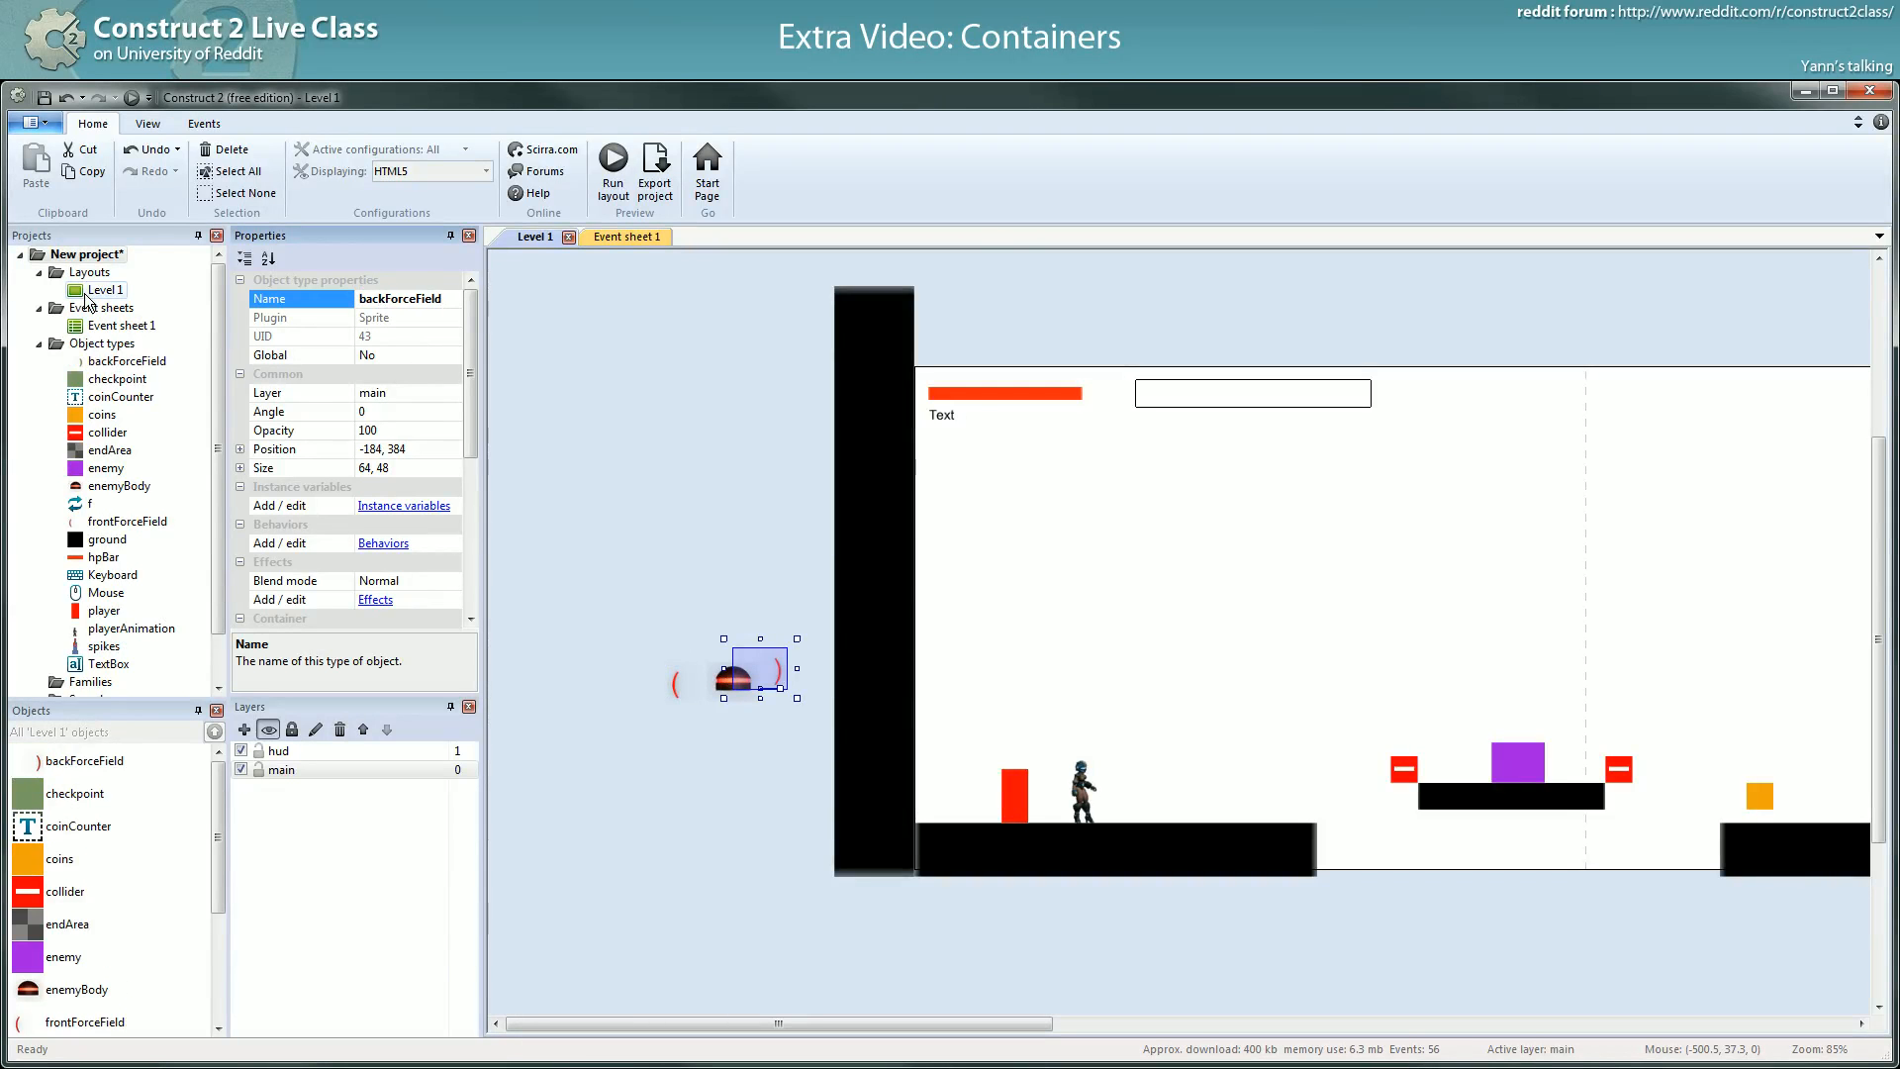
{"action": "left_click", "coordinate": [45, 98]}
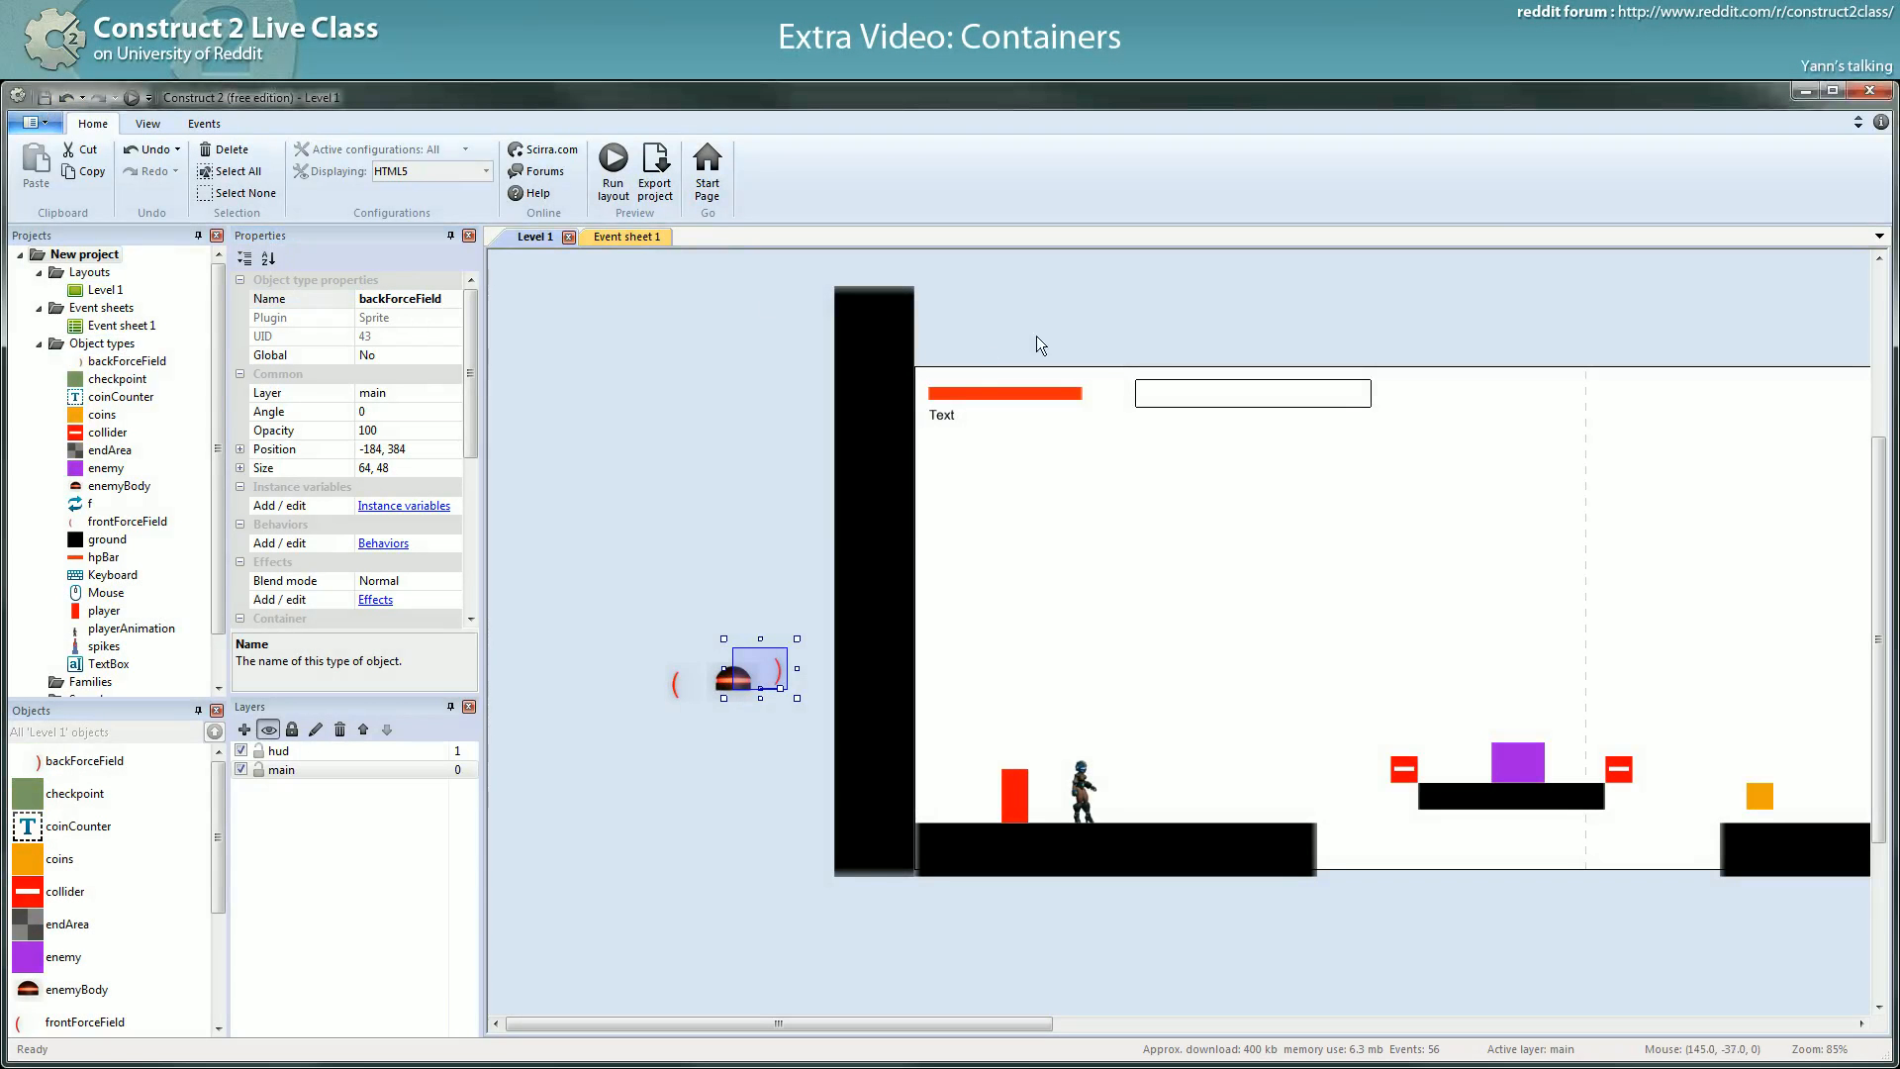
- Duplicate the enemyBody Set position to enemy action twice in the Enemy Animation group of Event sheet 1
{"action": "left_click", "coordinate": [623, 236]}
{"action": "left_click", "coordinate": [927, 711]}
{"action": "key", "text": "ctrl+c"}
{"action": "key", "text": "ctrl+v"}
{"action": "key", "text": "ctrl+v"}
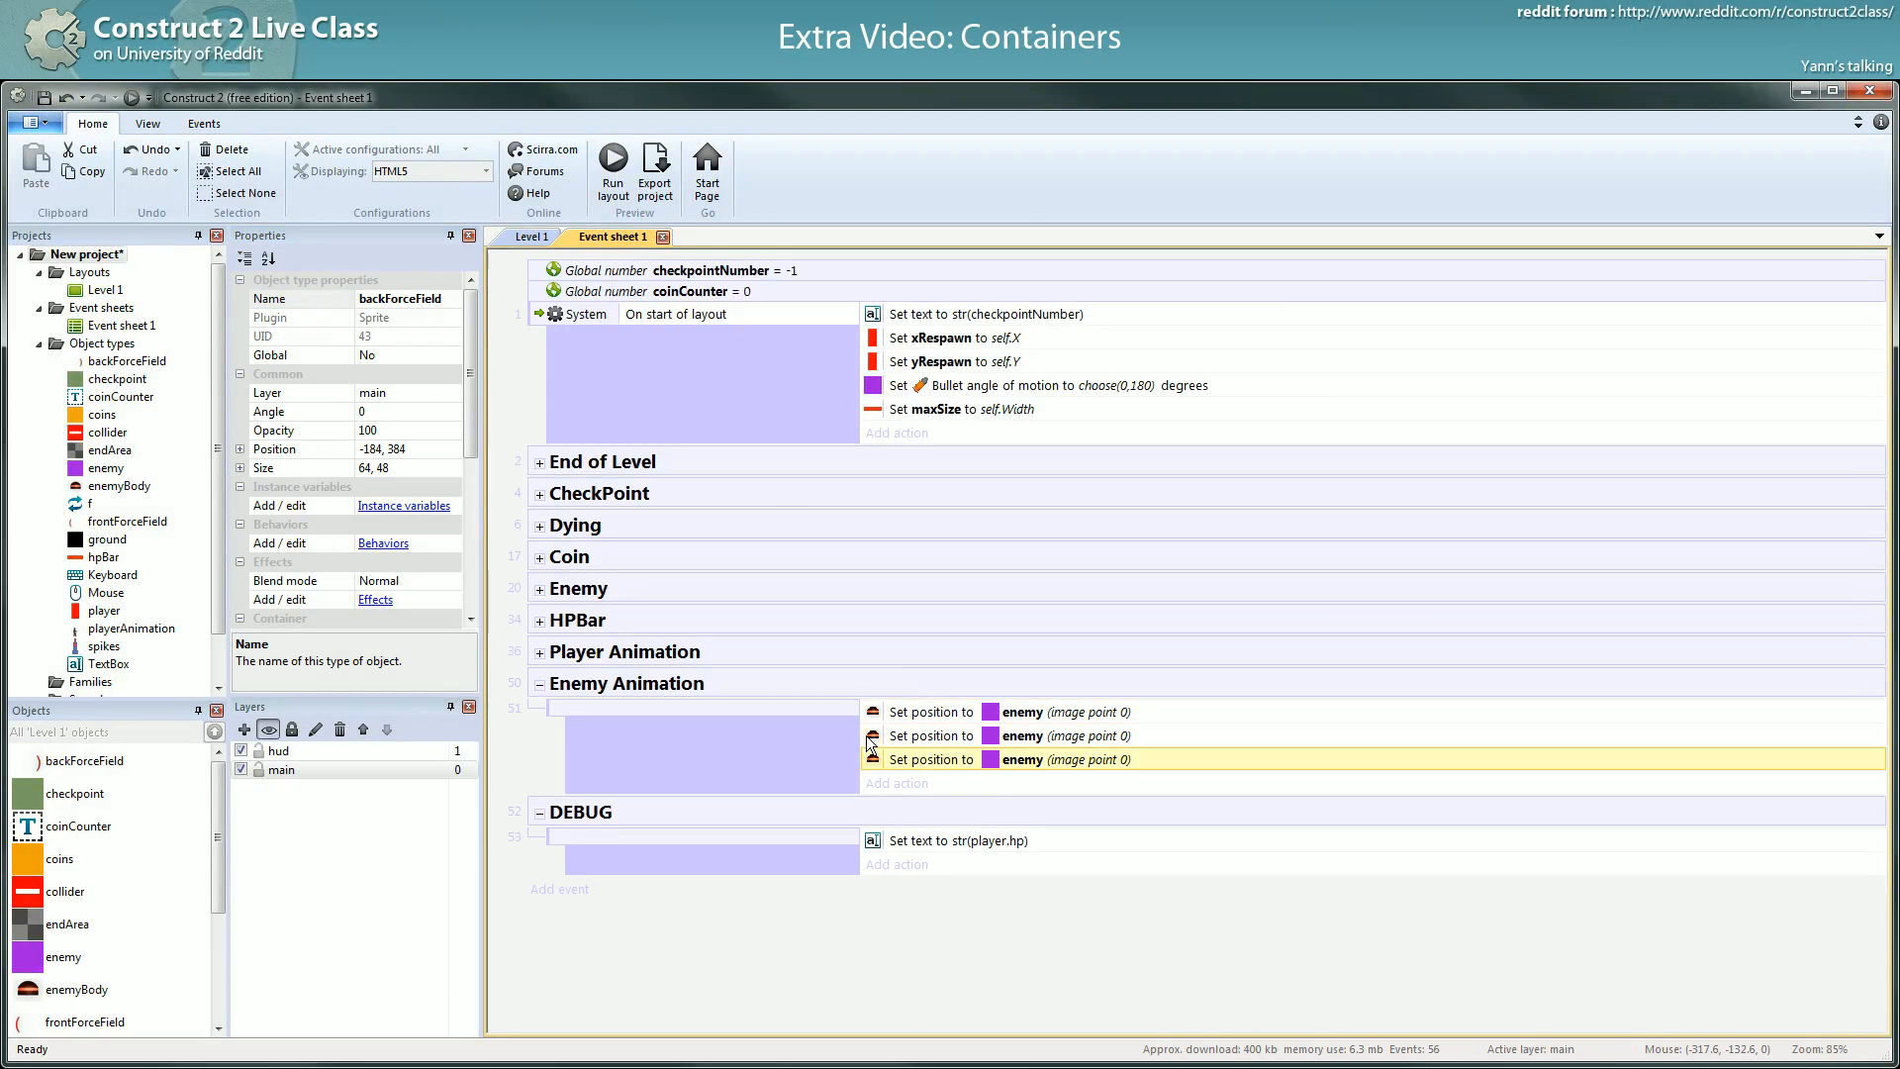
{"action": "right_click", "coordinate": [868, 737]}
{"action": "left_click", "coordinate": [920, 811]}
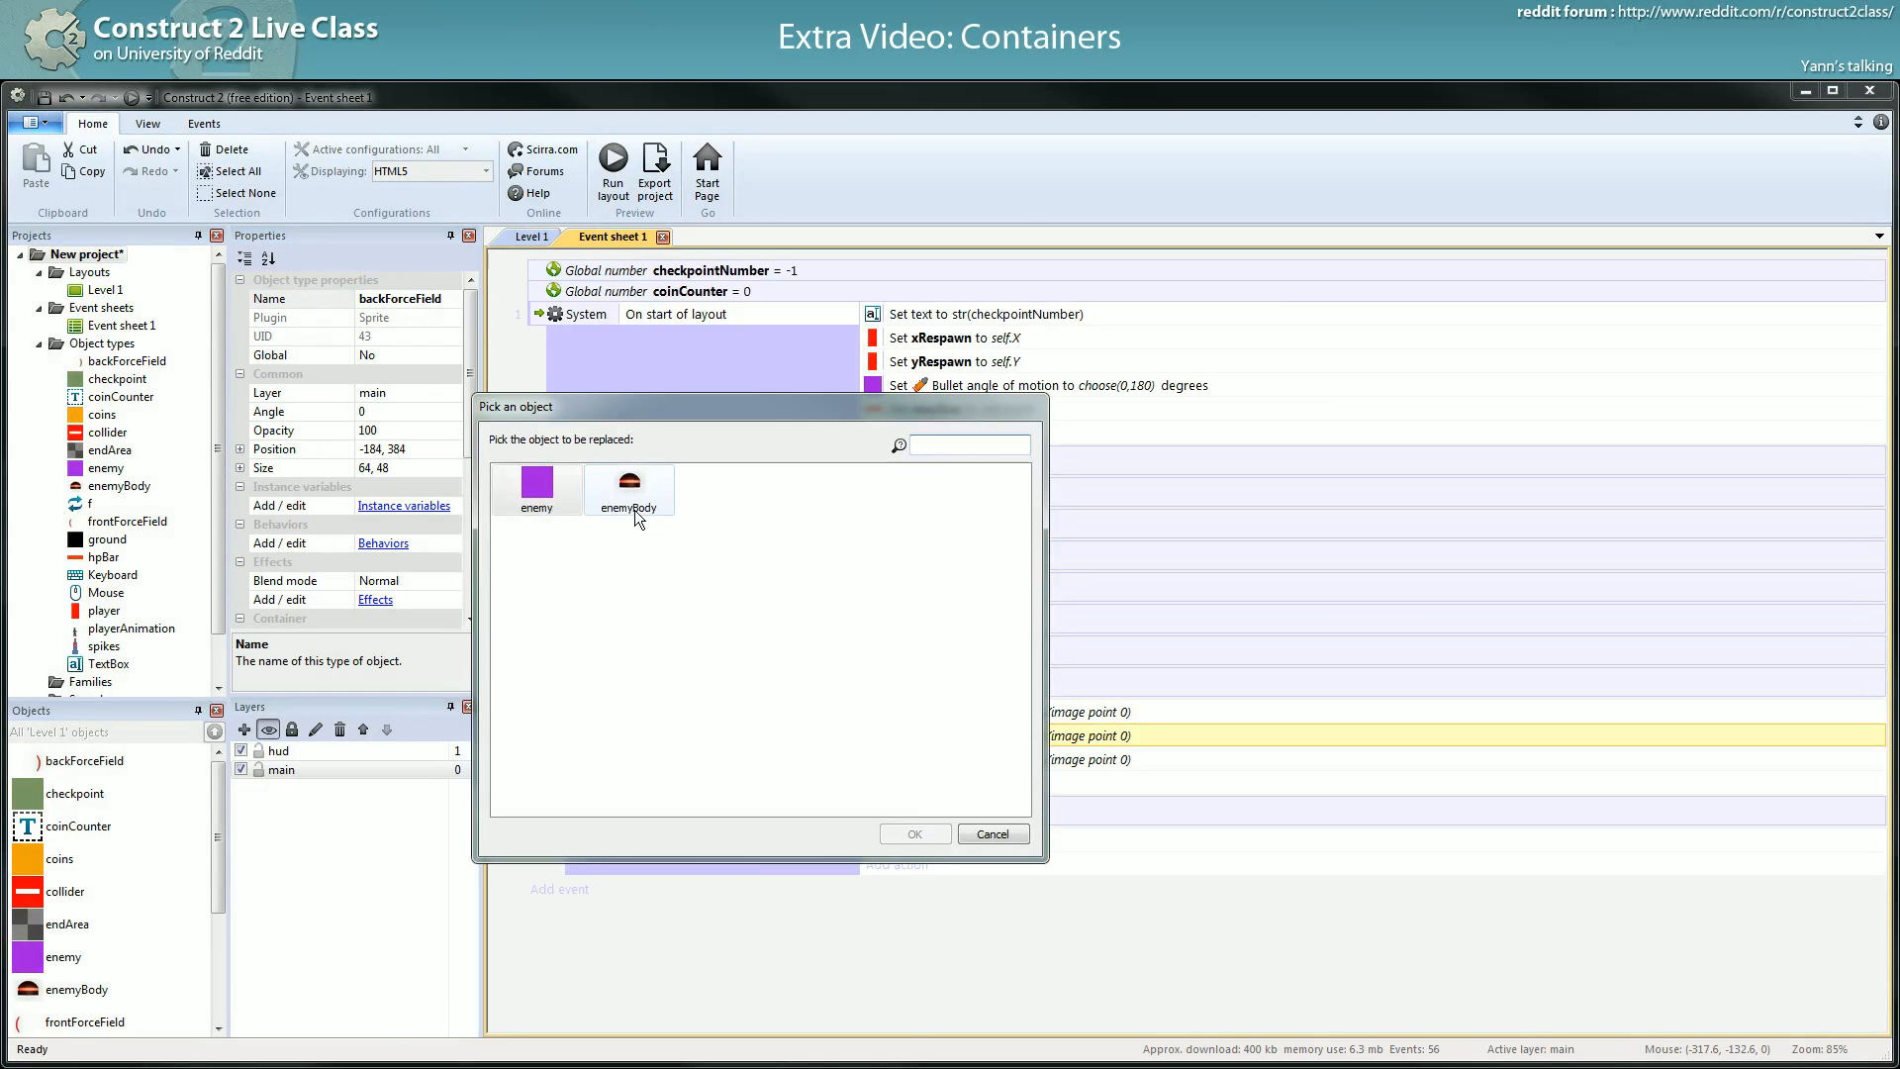
{"action": "left_click", "coordinate": [1014, 833]}
{"action": "left_click", "coordinate": [975, 758]}
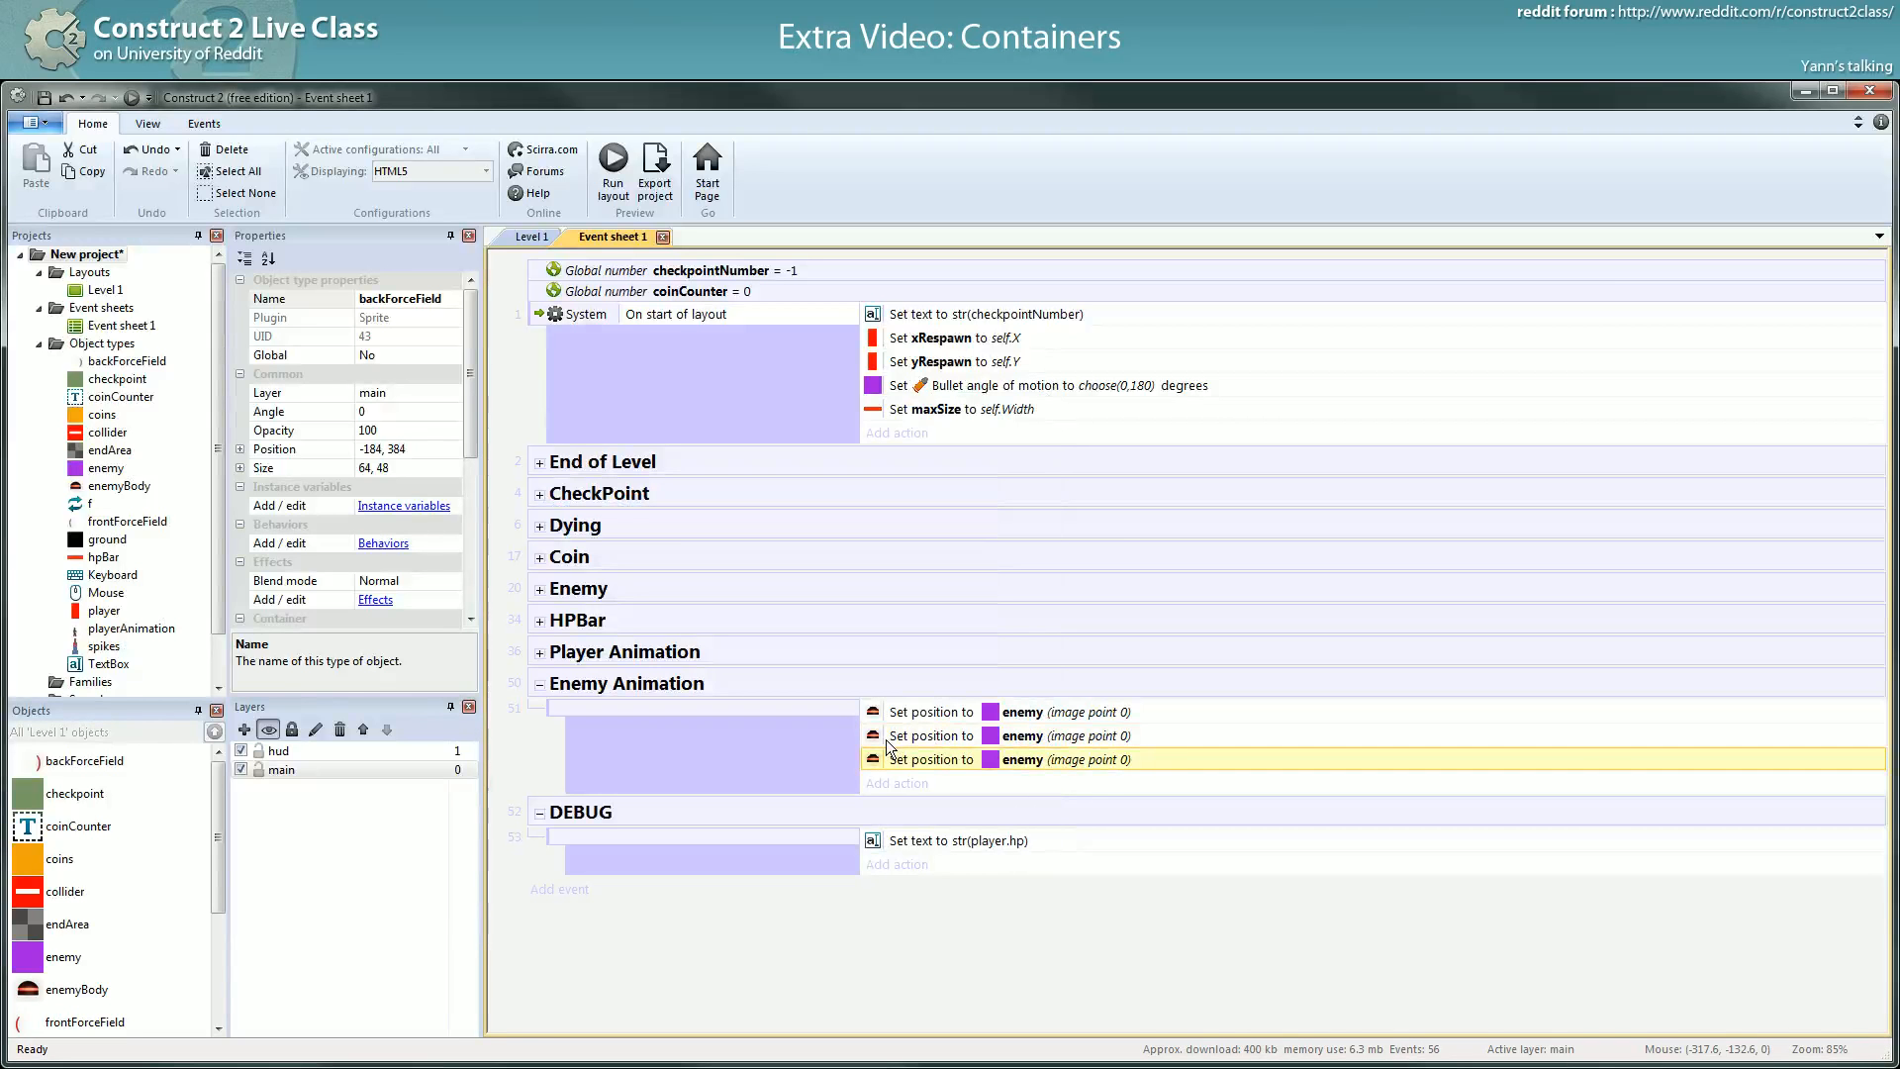
{"action": "left_click_drag", "start_coordinate": [884, 737], "coordinate": [914, 738]}
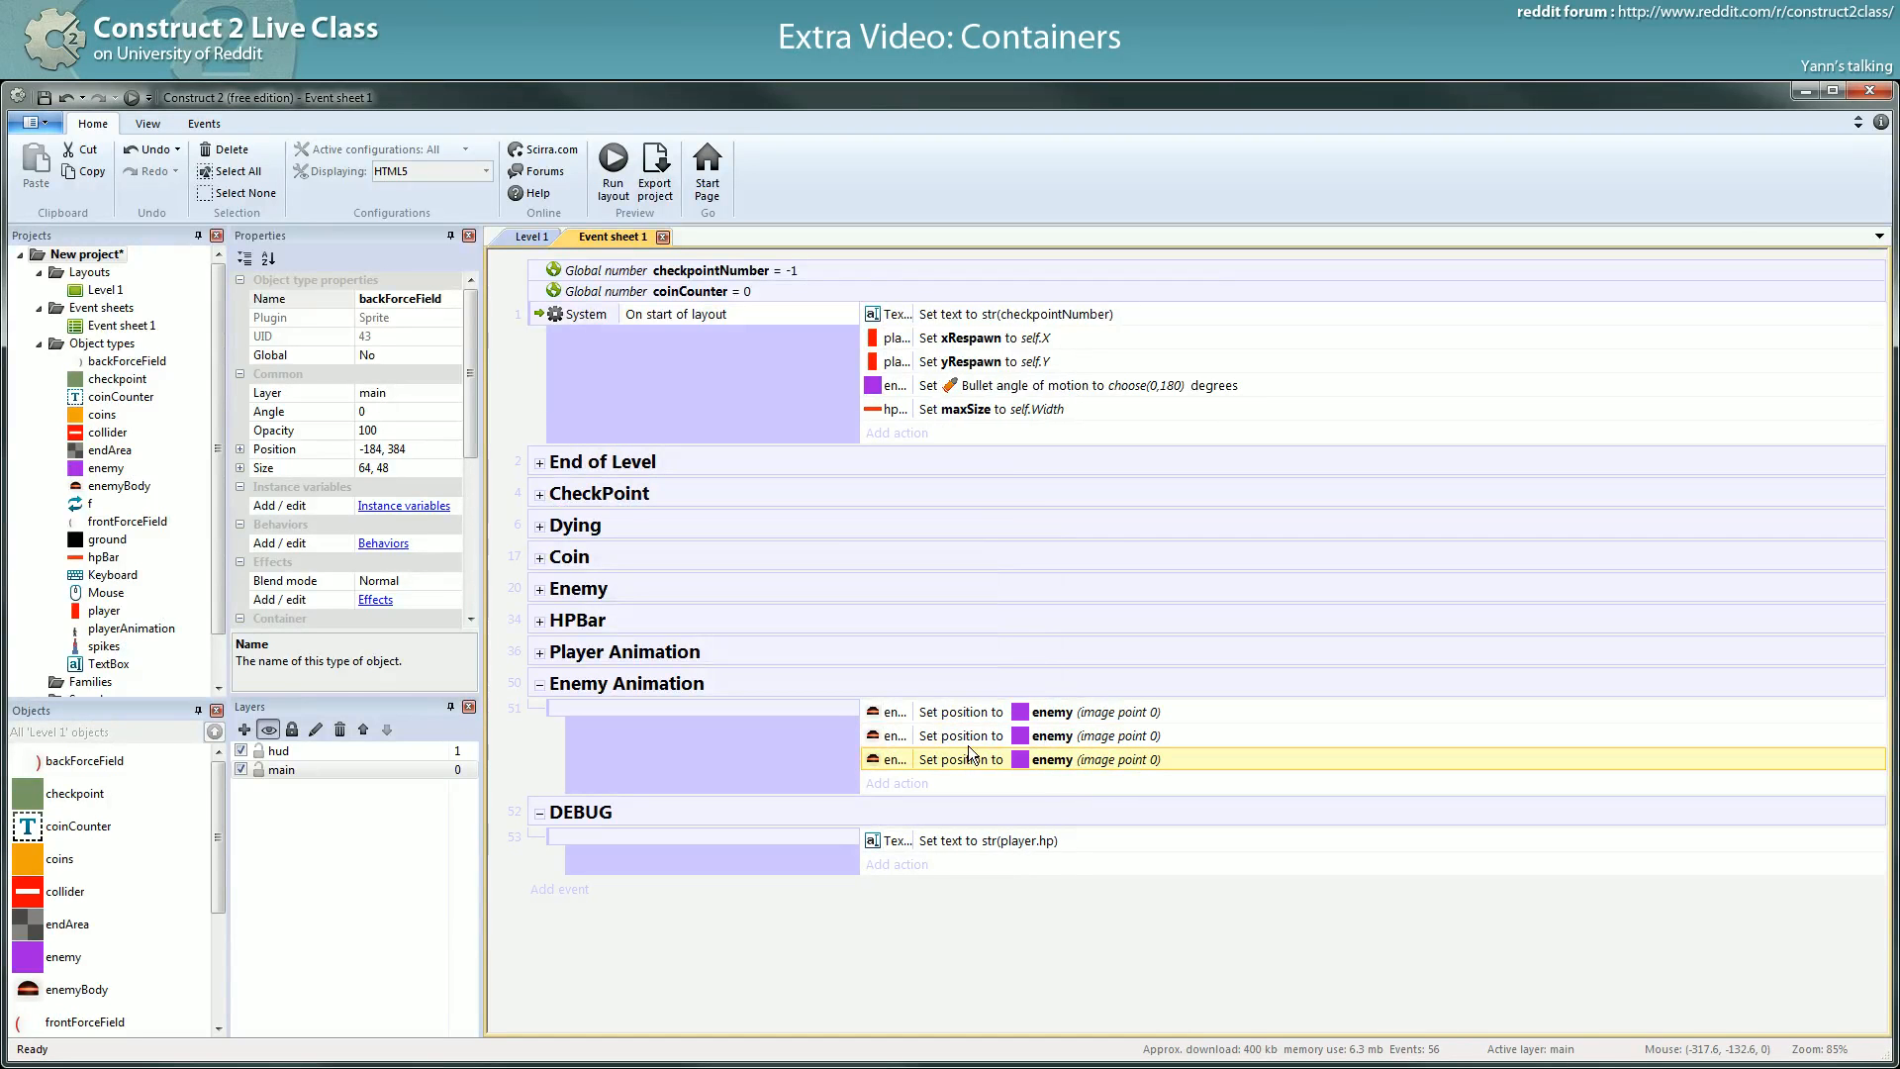
{"action": "right_click", "coordinate": [888, 737]}
{"action": "left_click", "coordinate": [925, 808]}
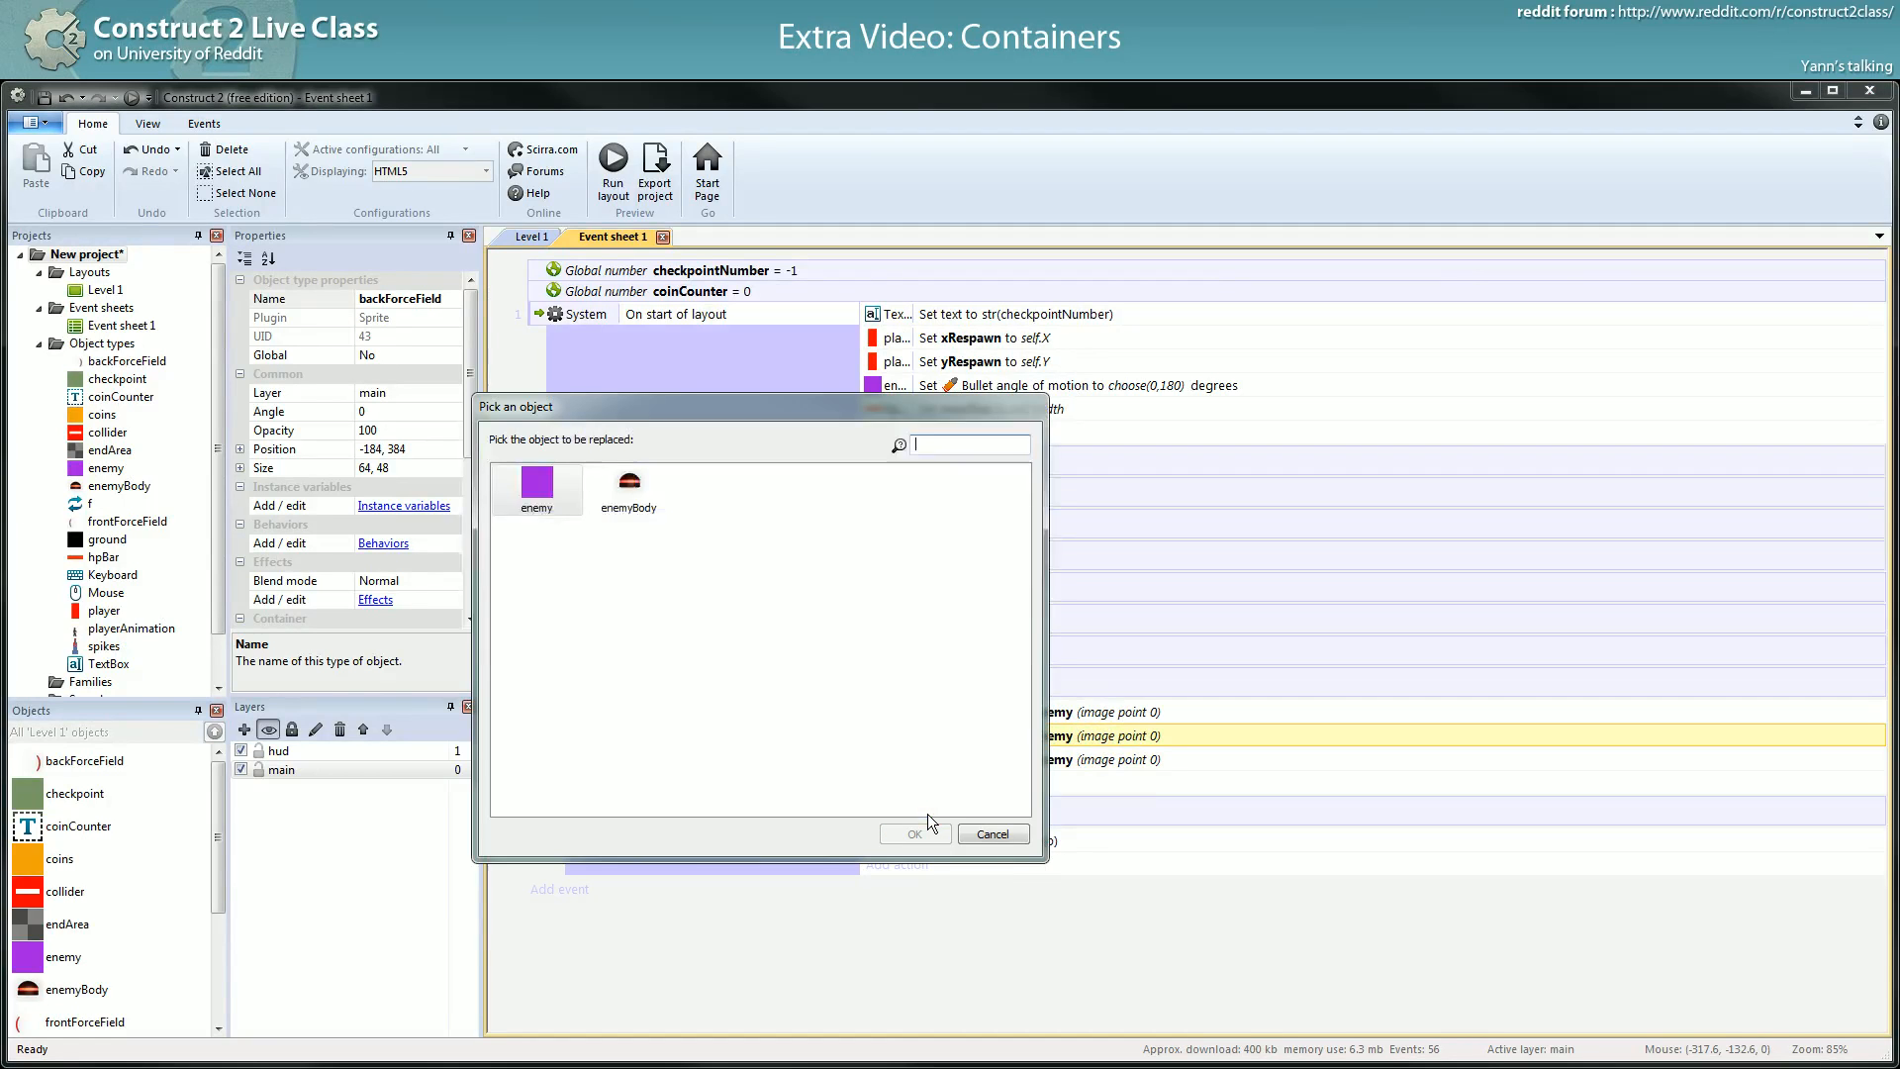
{"action": "left_click", "coordinate": [974, 840]}
- Widen the action list's object name column and choose enemyBody as the object to replace in the second Set position action
{"action": "left_click_drag", "start_coordinate": [913, 738], "coordinate": [975, 737]}
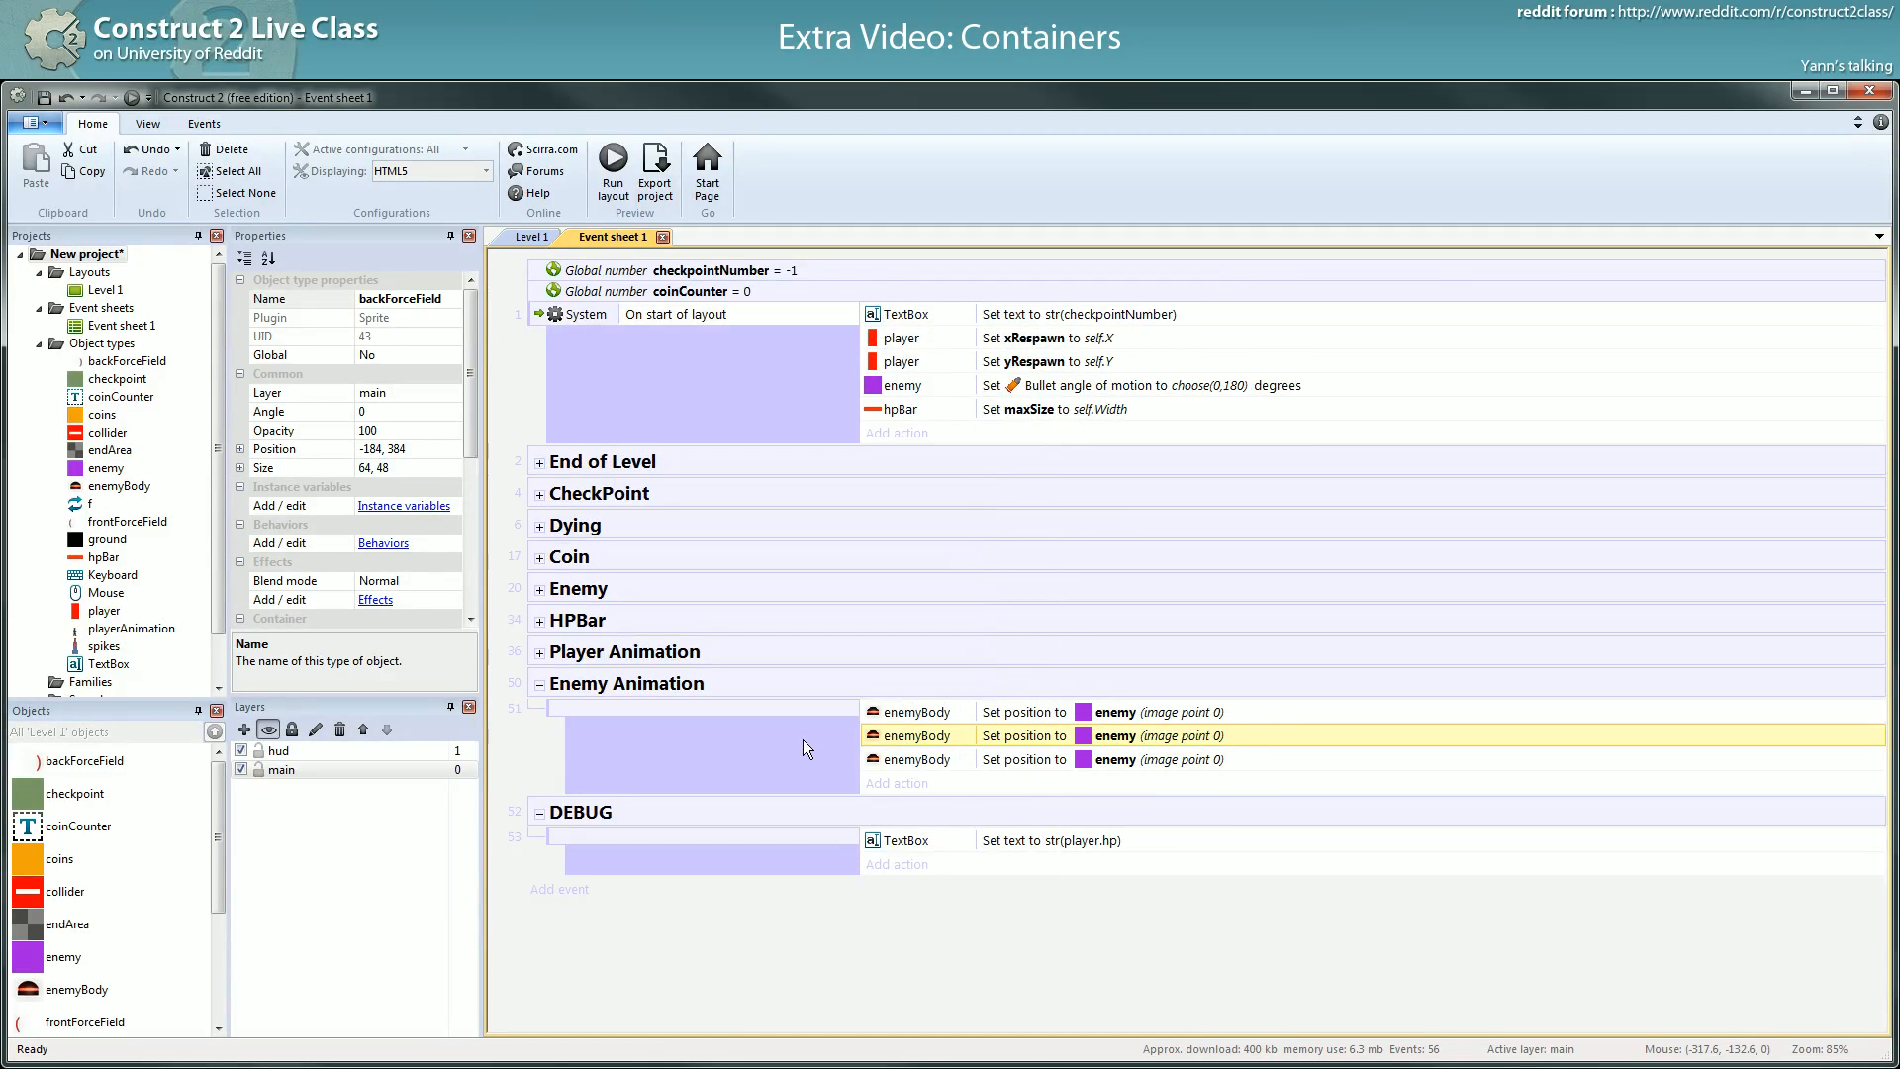
{"action": "right_click", "coordinate": [869, 735]}
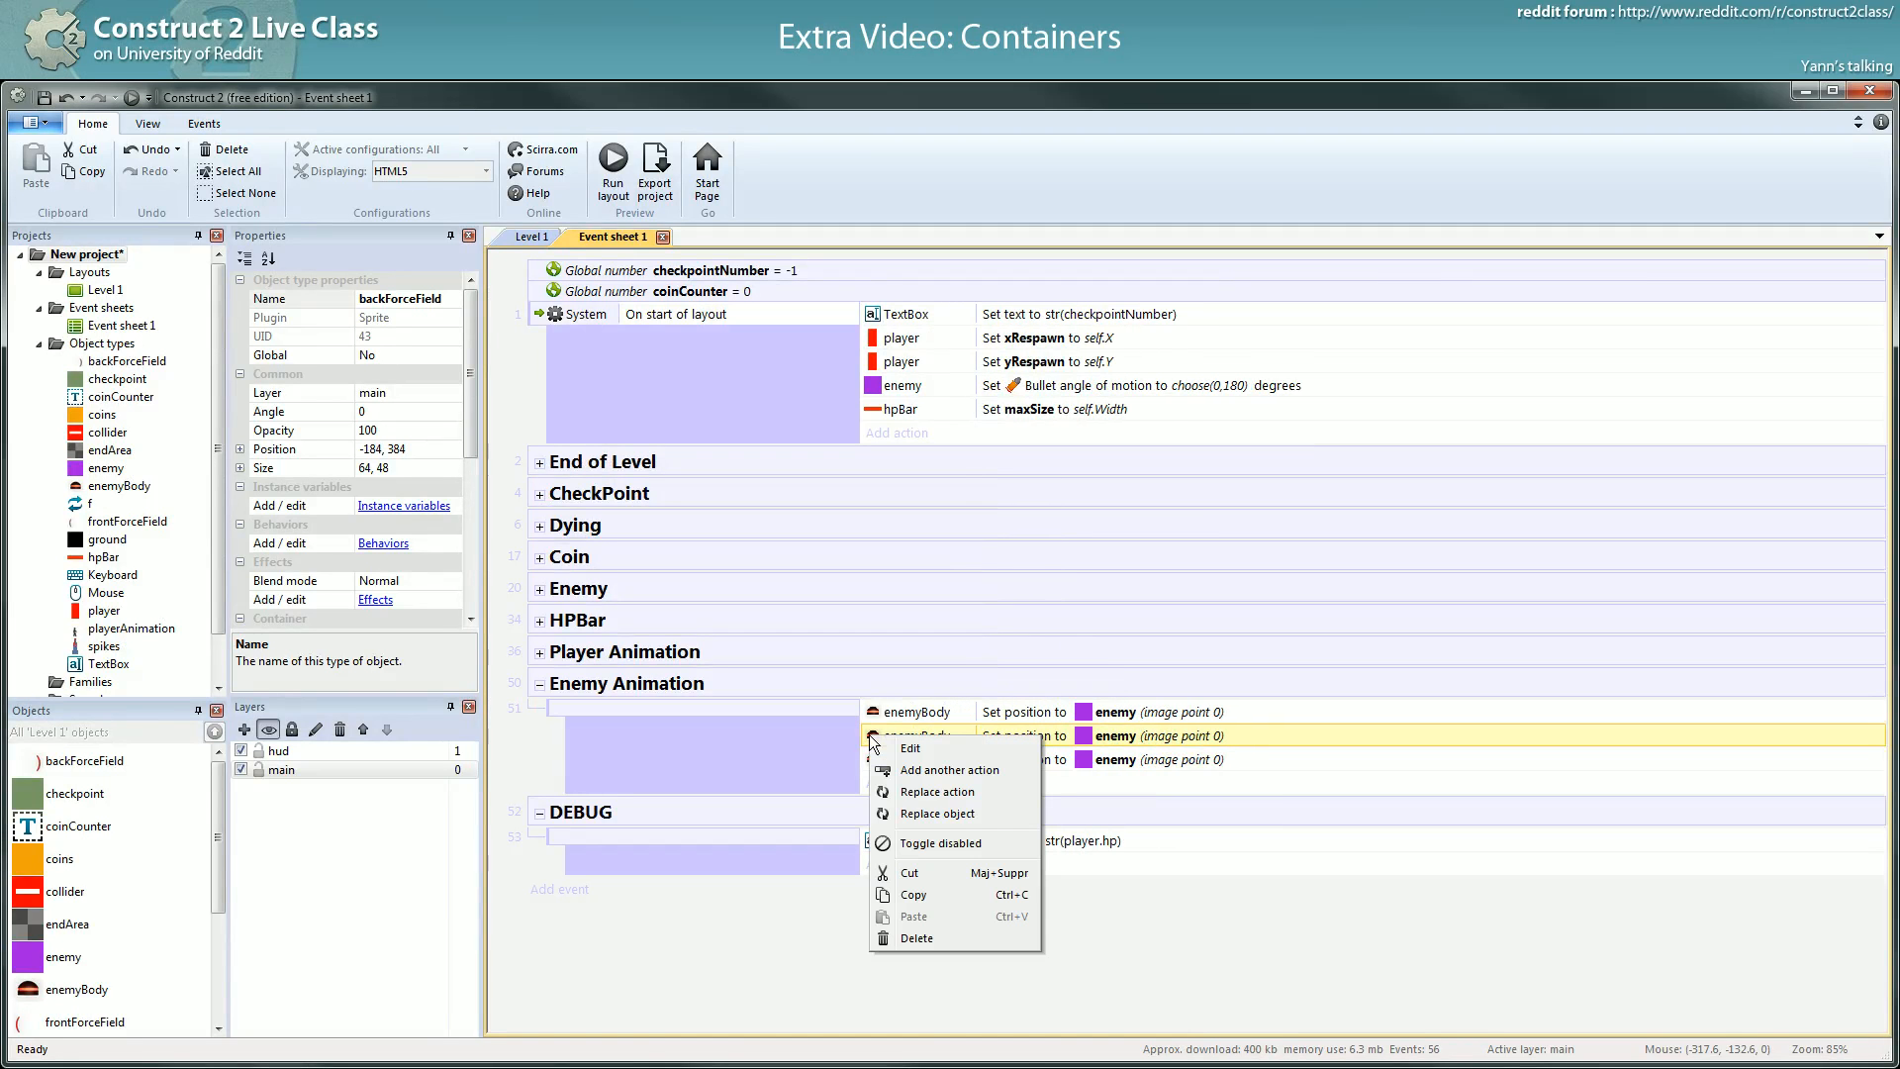
{"action": "left_click", "coordinate": [893, 815]}
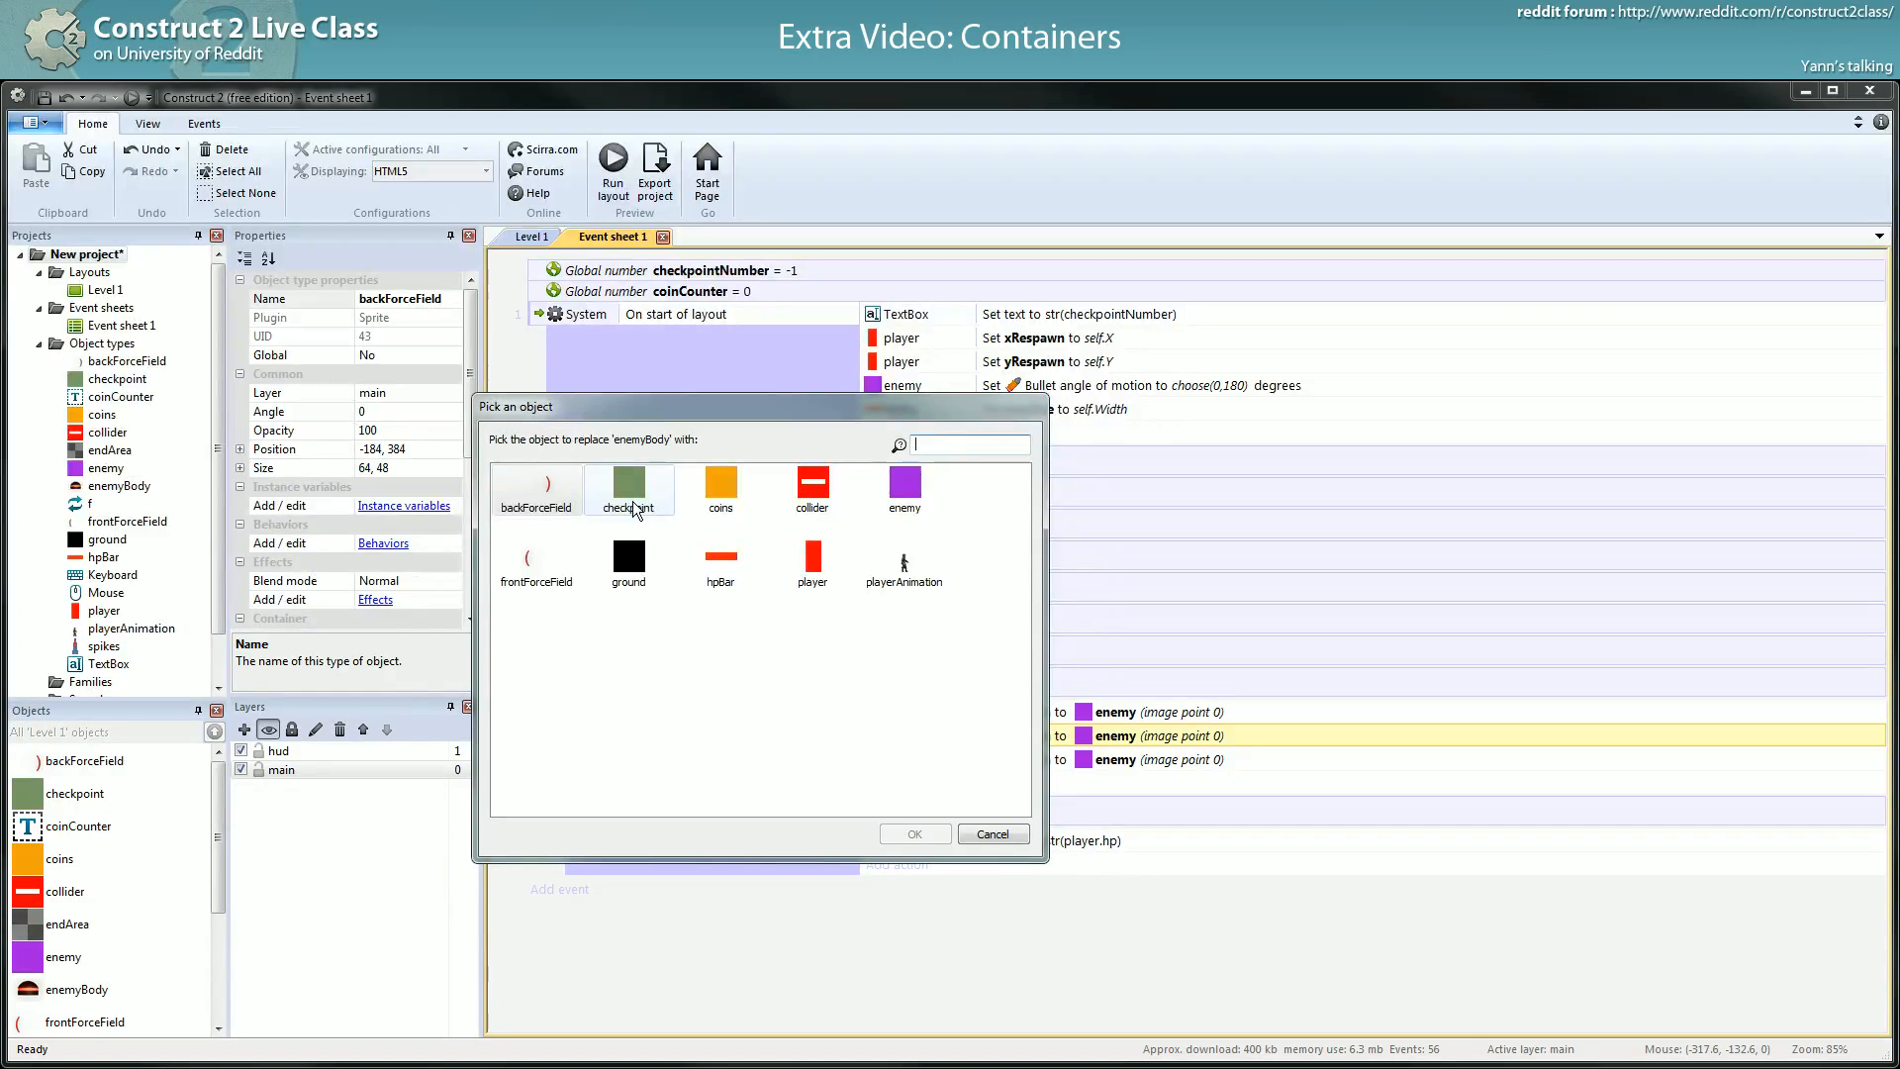
{"action": "left_click_drag", "start_coordinate": [858, 415], "coordinate": [533, 454]}
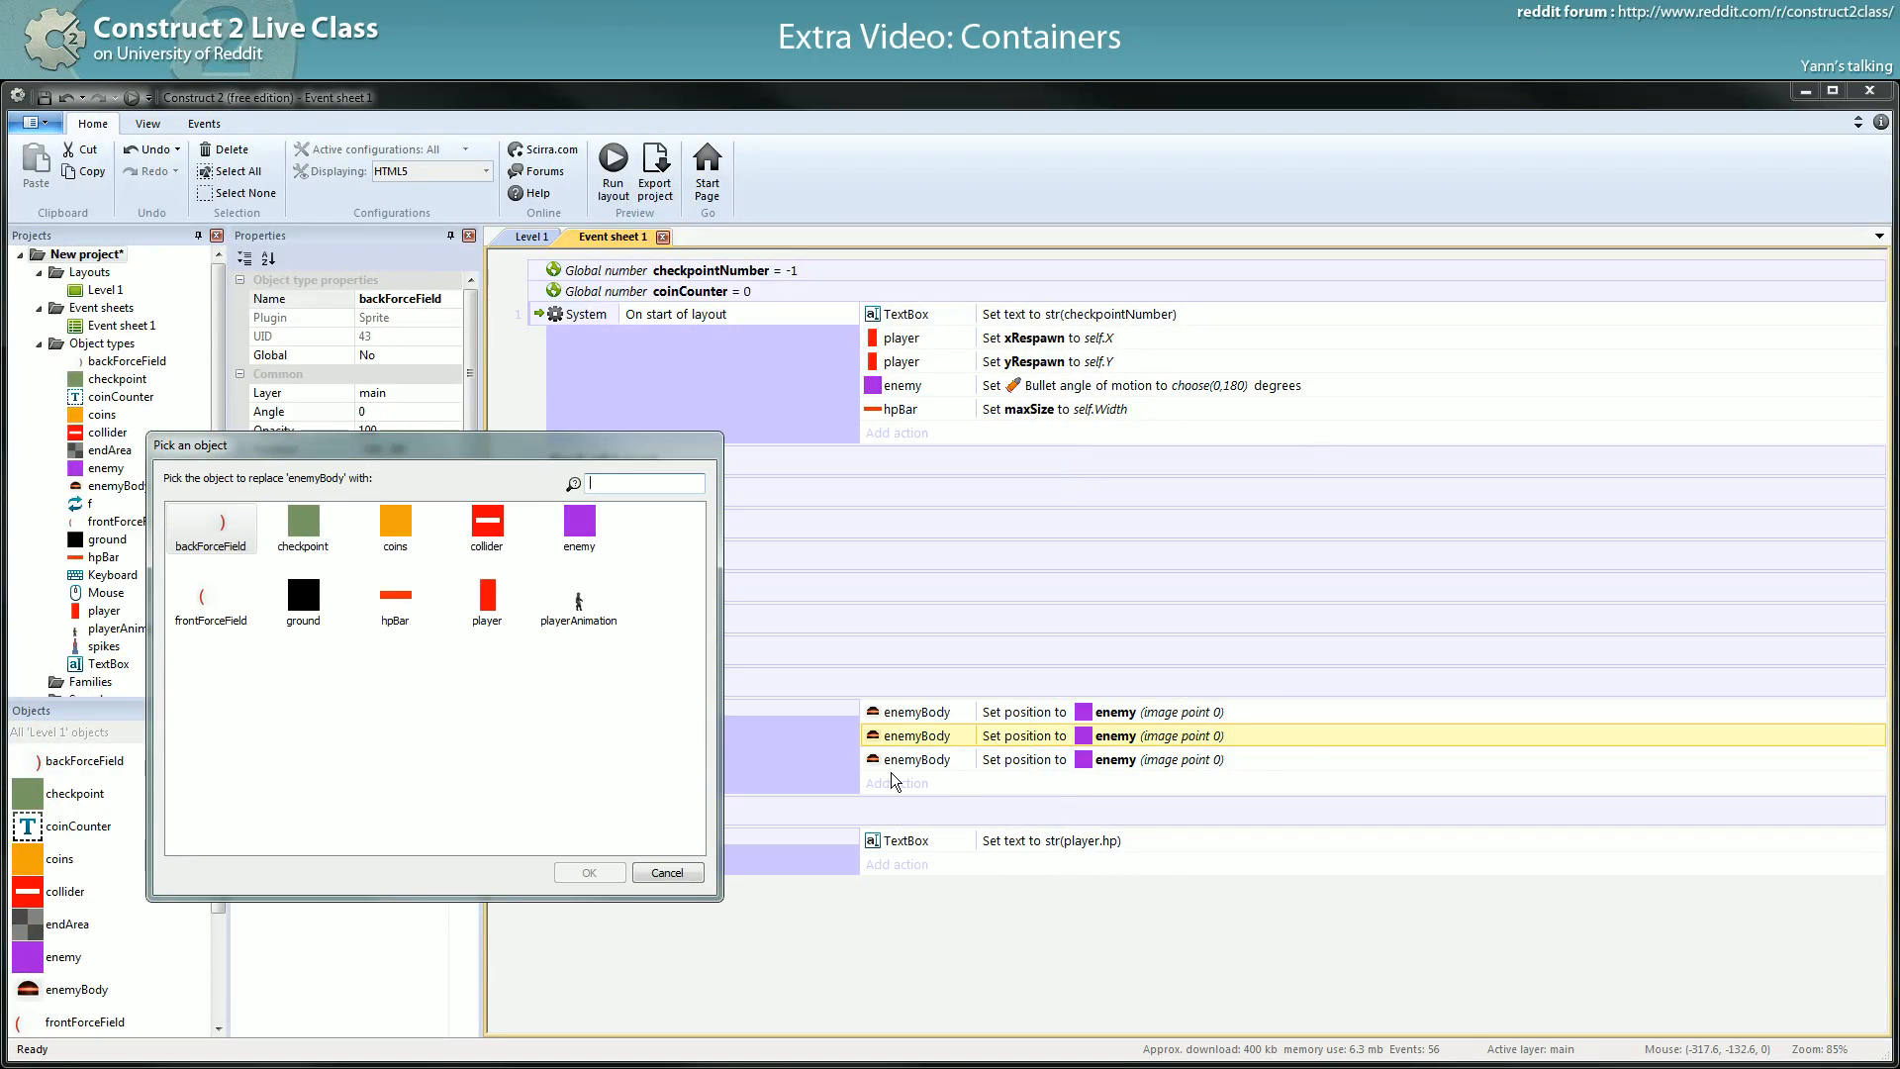